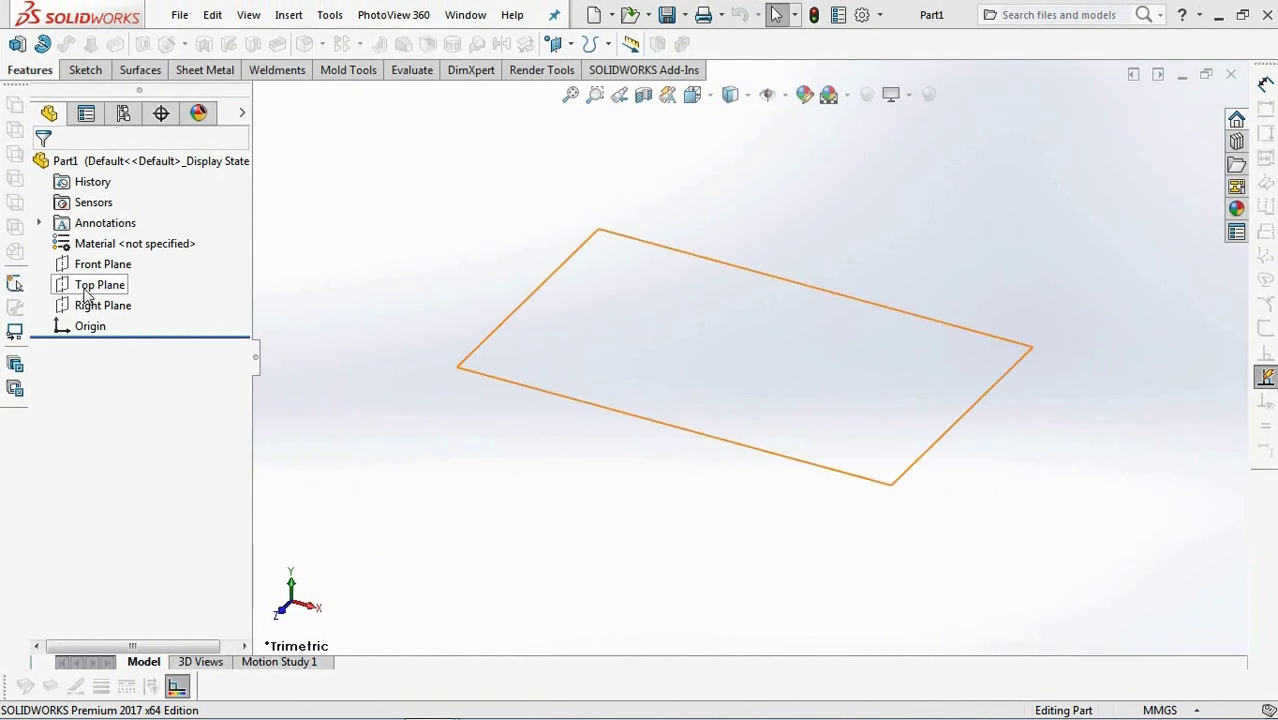
# Sketch a horizontal centerpoint slot on the Top Plane, centred on the origin, with overall-length dimensions, about 290 mm by 83 mm.
pyautogui.click(92, 286)
pyautogui.click(85, 70)
pyautogui.click(17, 43)
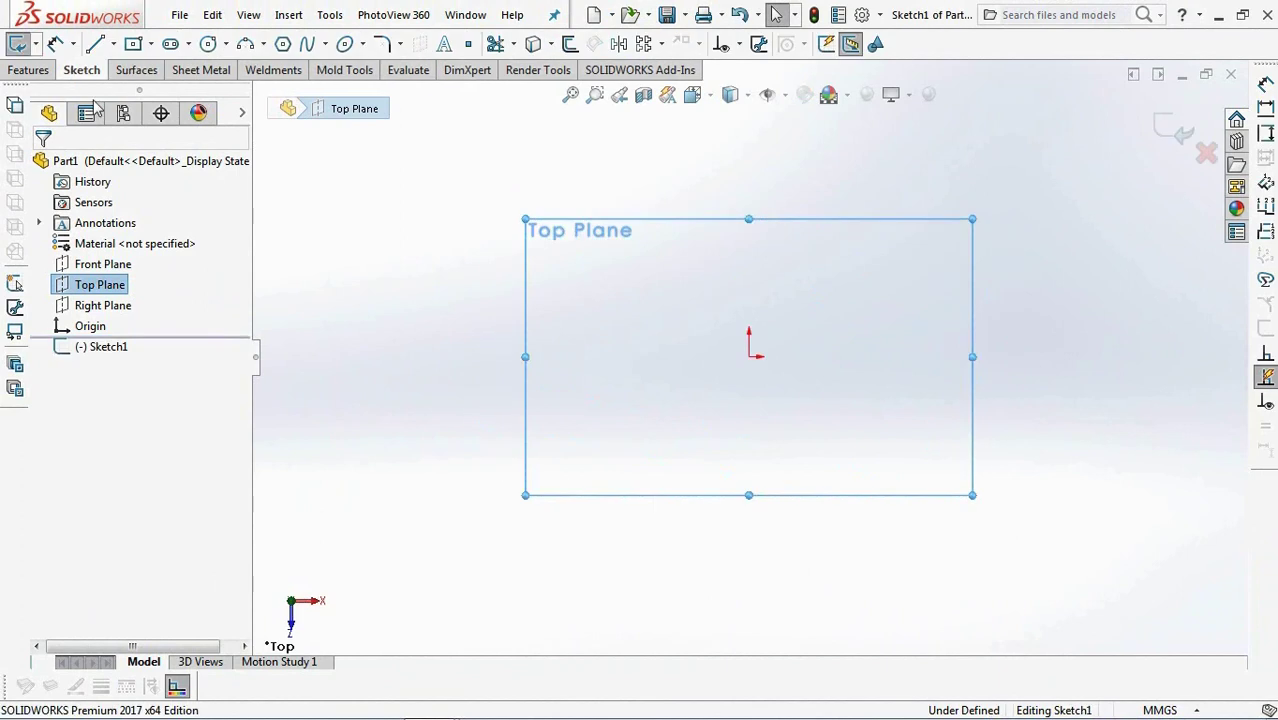
pyautogui.click(189, 45)
pyautogui.click(240, 88)
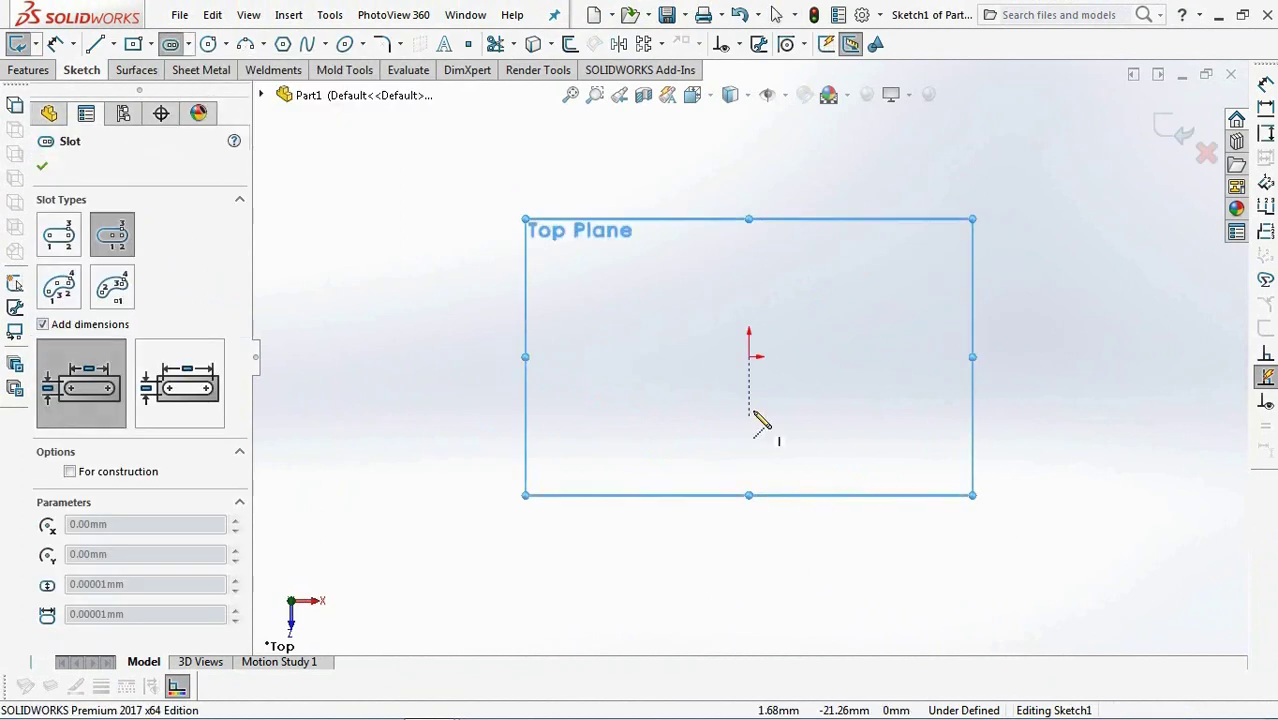
pyautogui.click(180, 390)
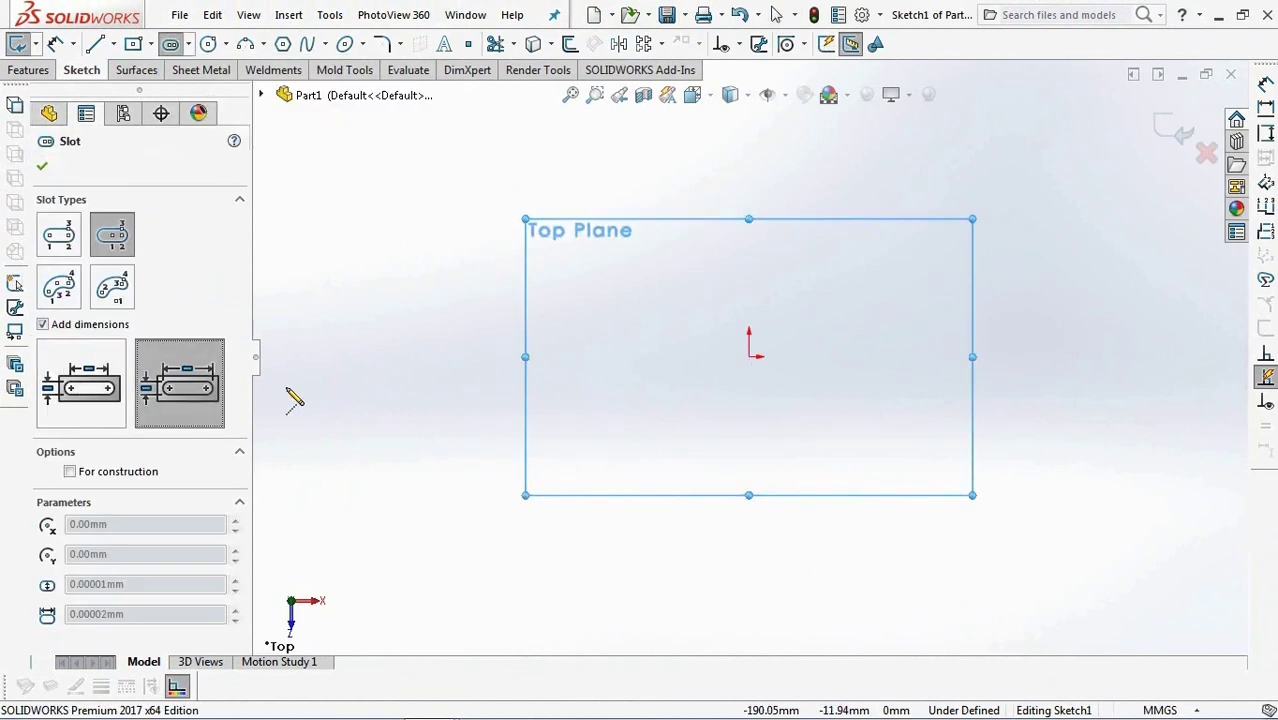
pyautogui.click(749, 357)
pyautogui.click(490, 357)
pyautogui.click(559, 254)
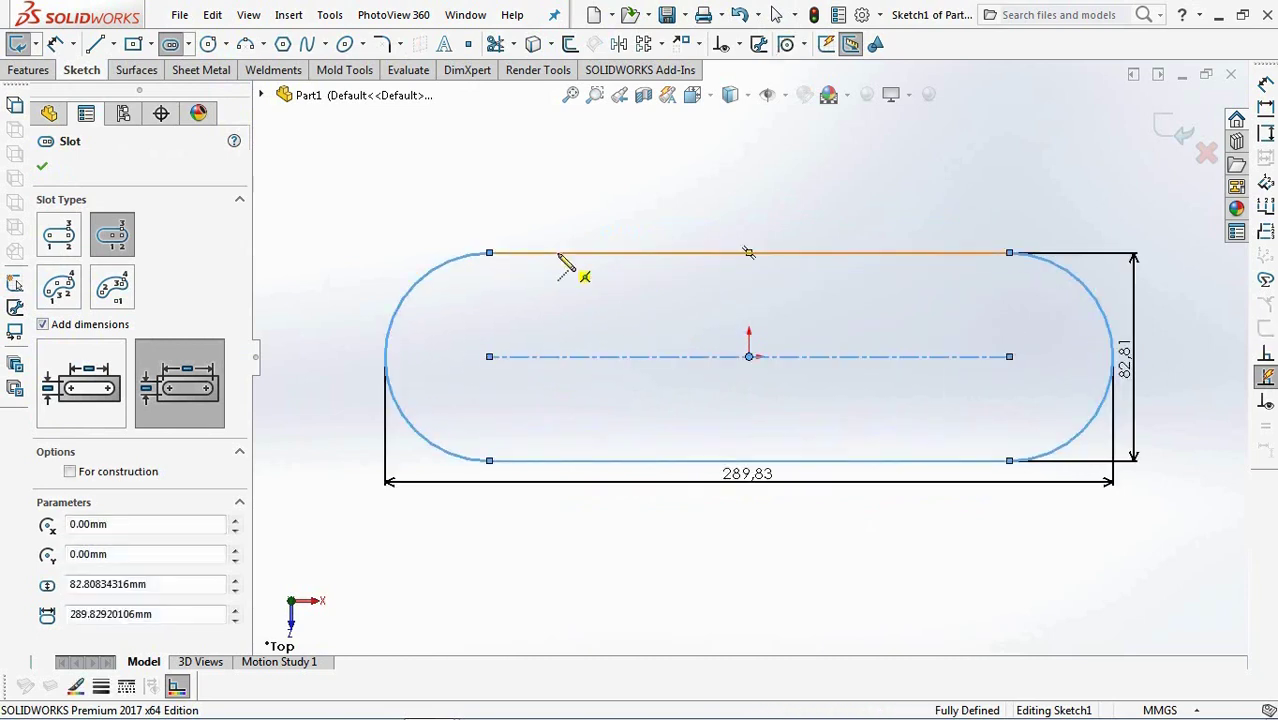
pyautogui.press('Escape')
# Set the slot's overall length to 162 mm and its width to 62 mm.
pyautogui.moveTo(713, 494); pyautogui.dragTo(762, 537)
pyautogui.doubleClick(762, 537)
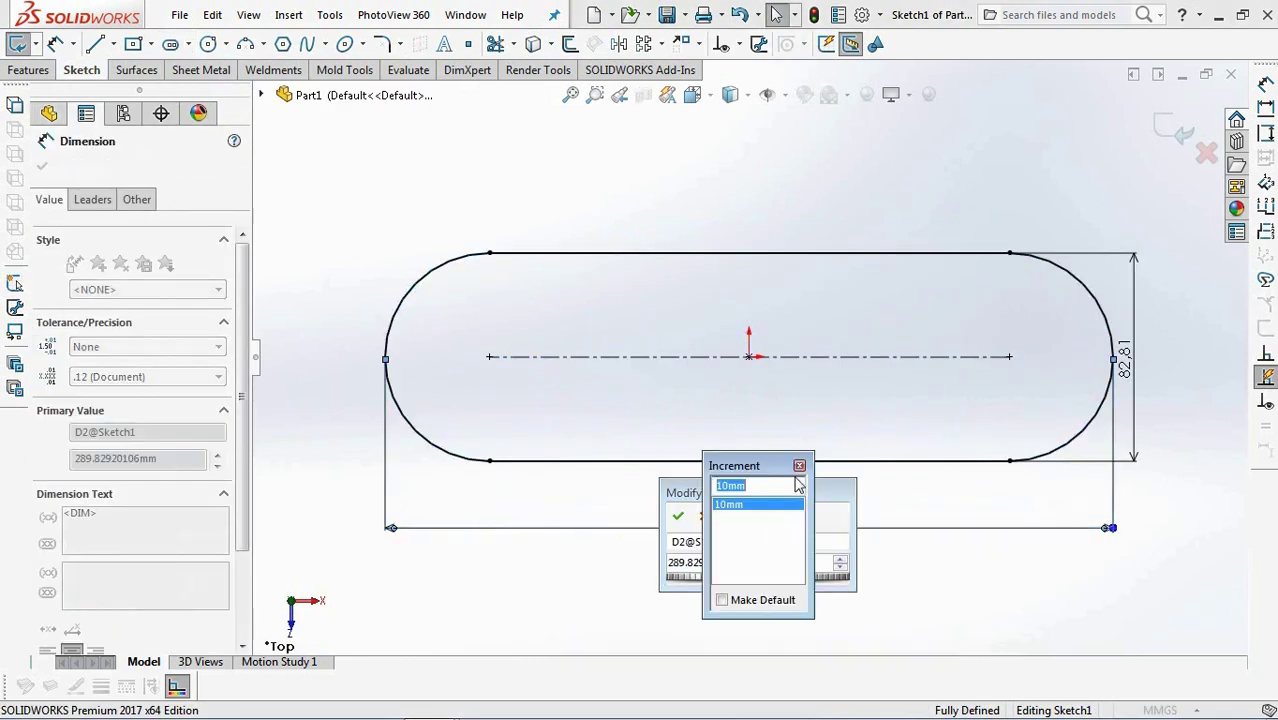
pyautogui.click(799, 466)
pyautogui.write('1')
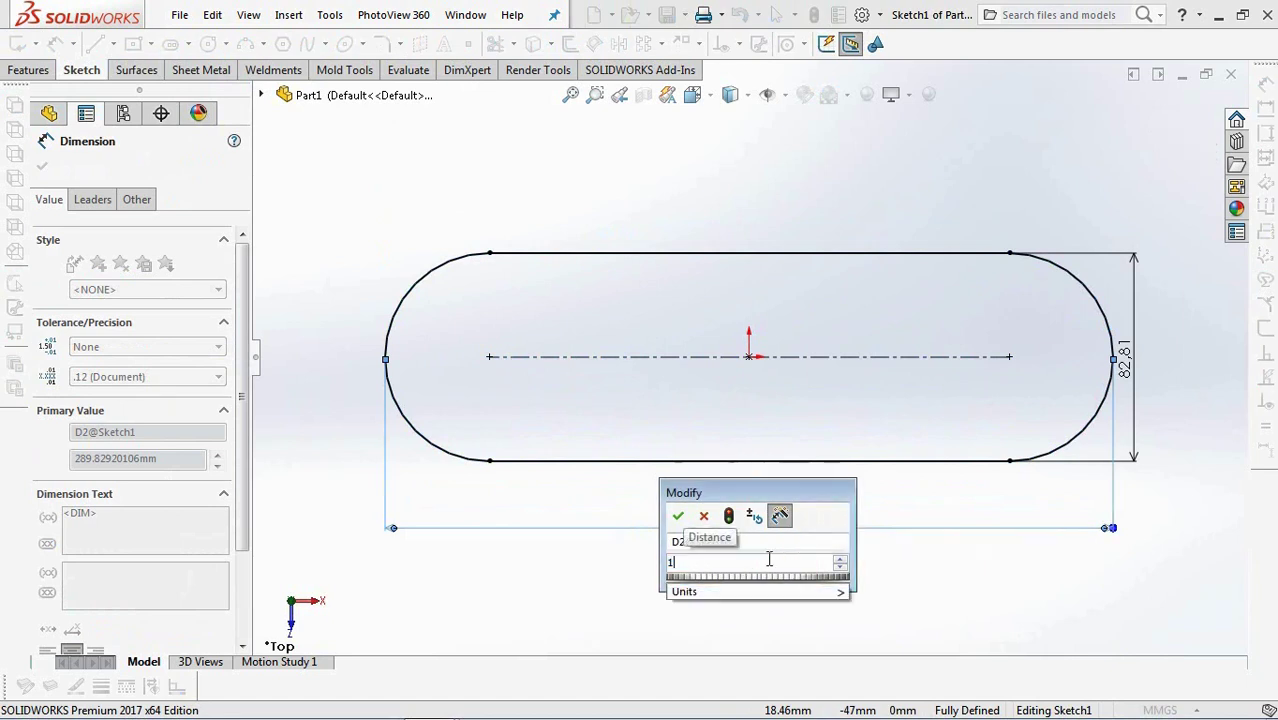
pyautogui.click(676, 518)
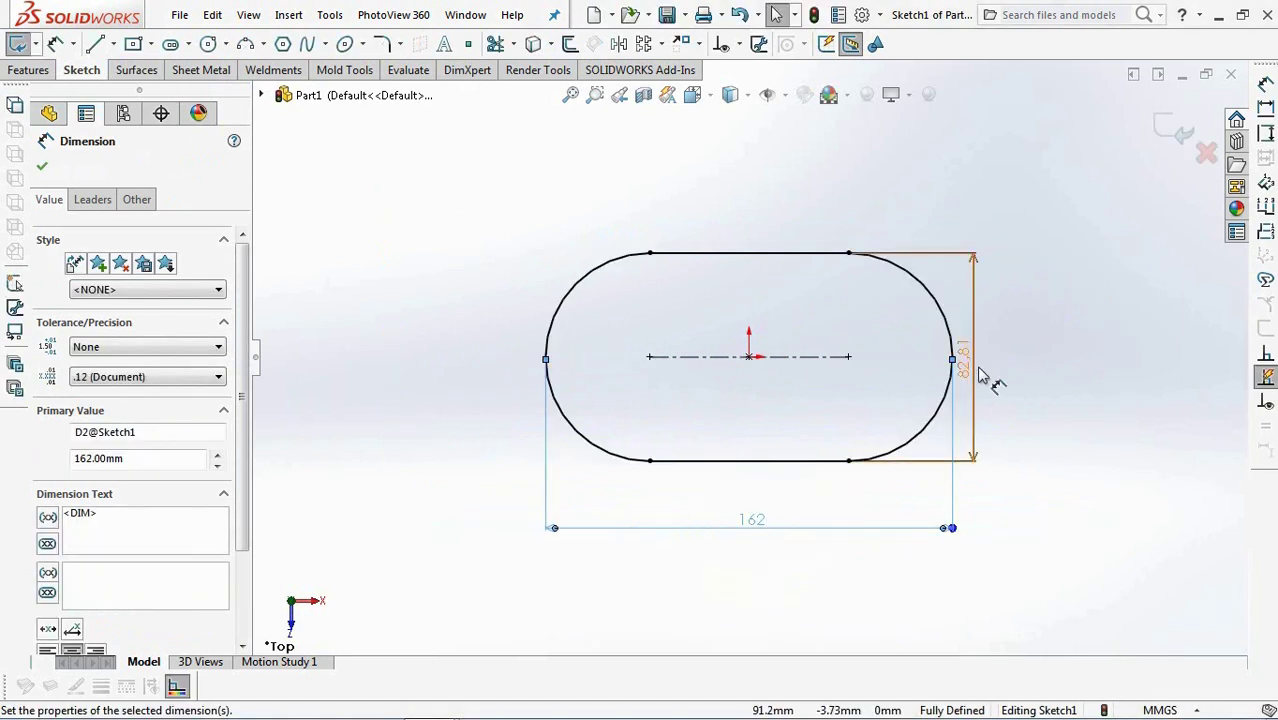
pyautogui.doubleClick(1013, 366)
pyautogui.write('62')
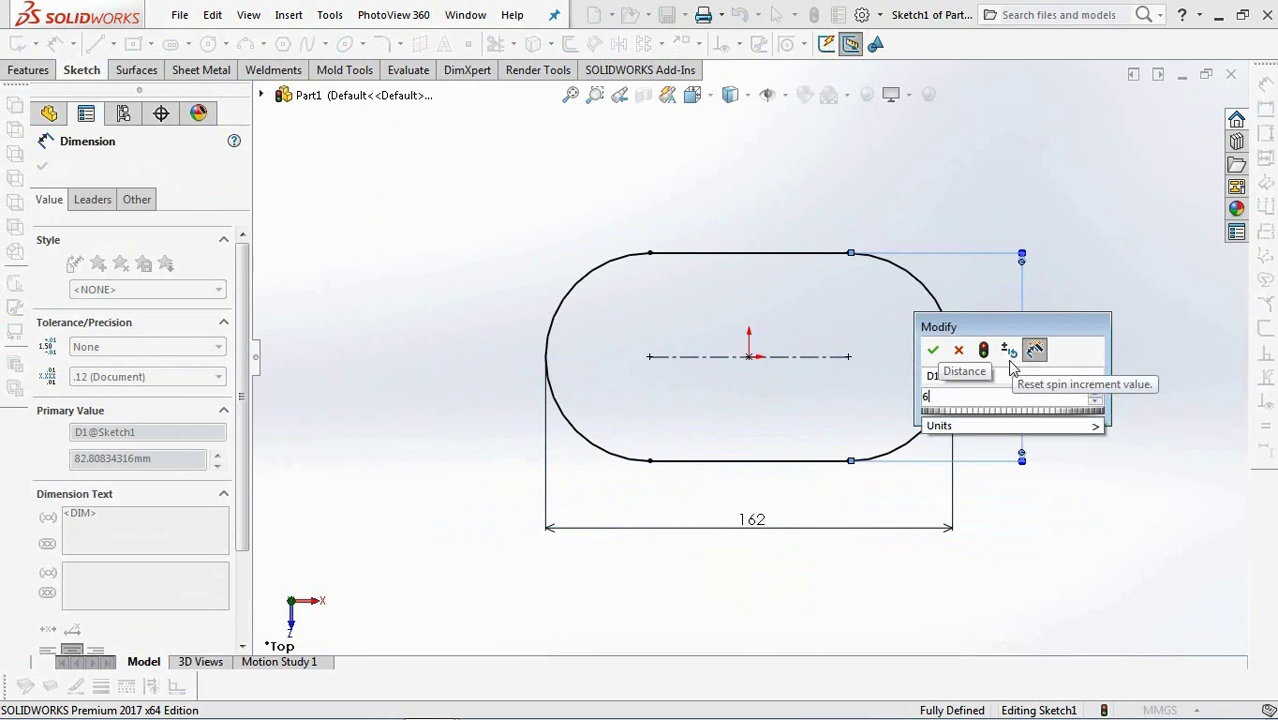
pyautogui.click(934, 352)
# Extrude the slot sketch as a surface, 13.5 mm blind in the first direction and 16.5 mm blind in the second.
pyautogui.click(1172, 134)
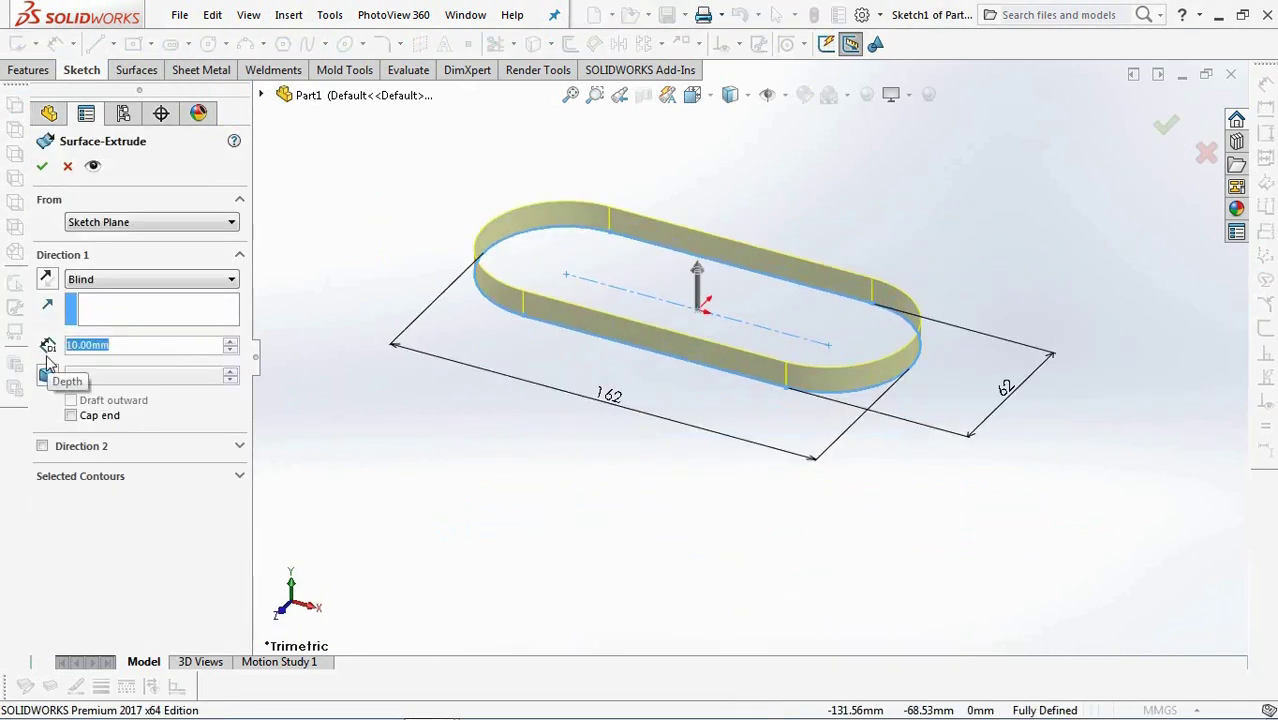
pyautogui.write('13,5')
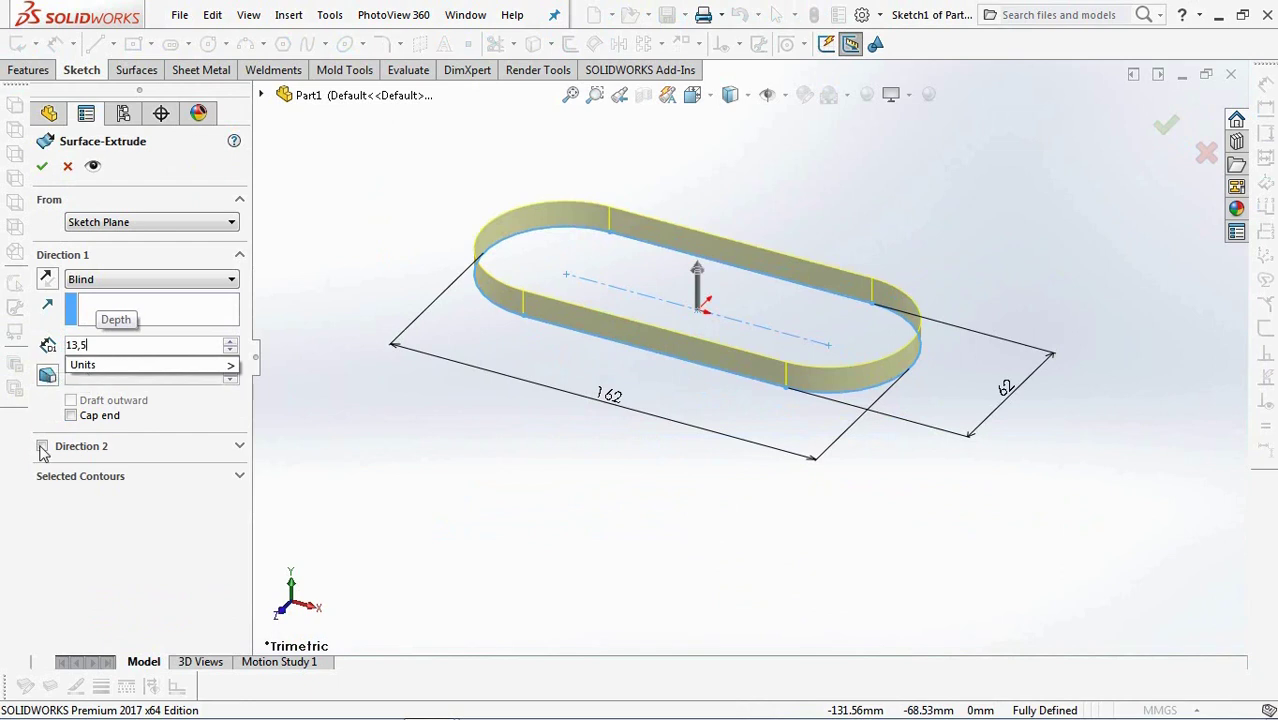
pyautogui.click(43, 450)
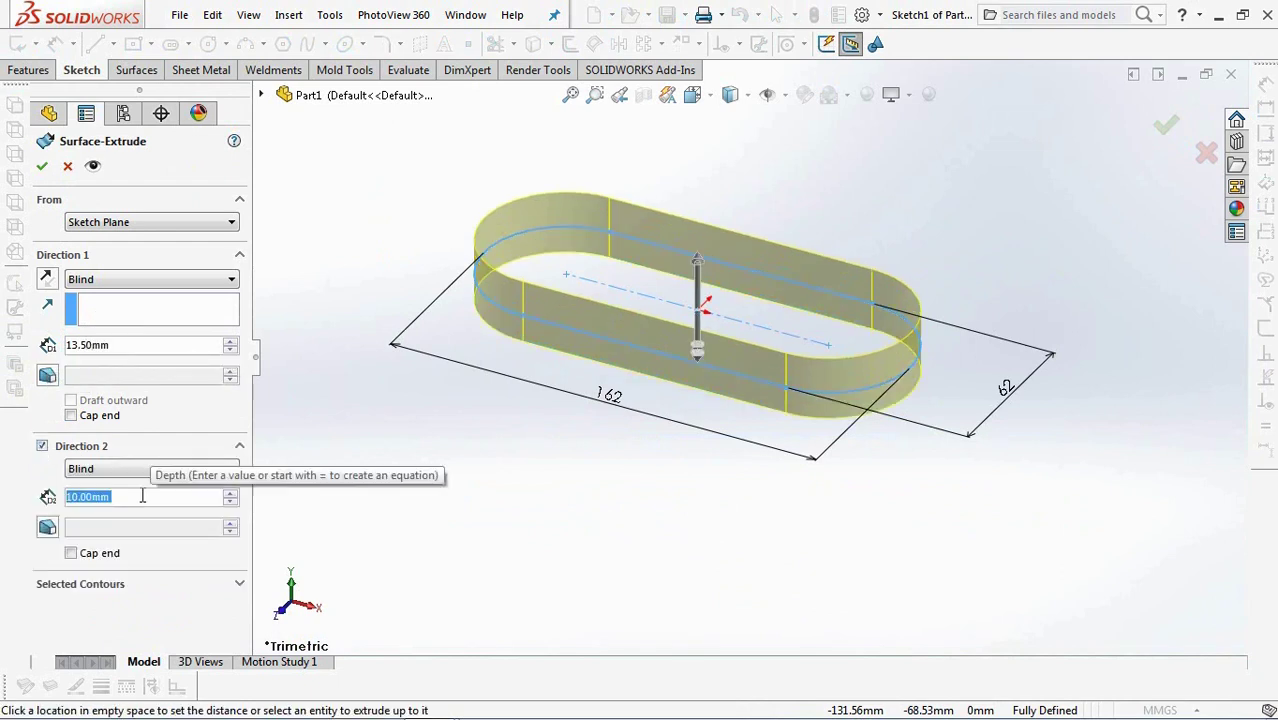
pyautogui.write('16.5')
pyautogui.press('Return')
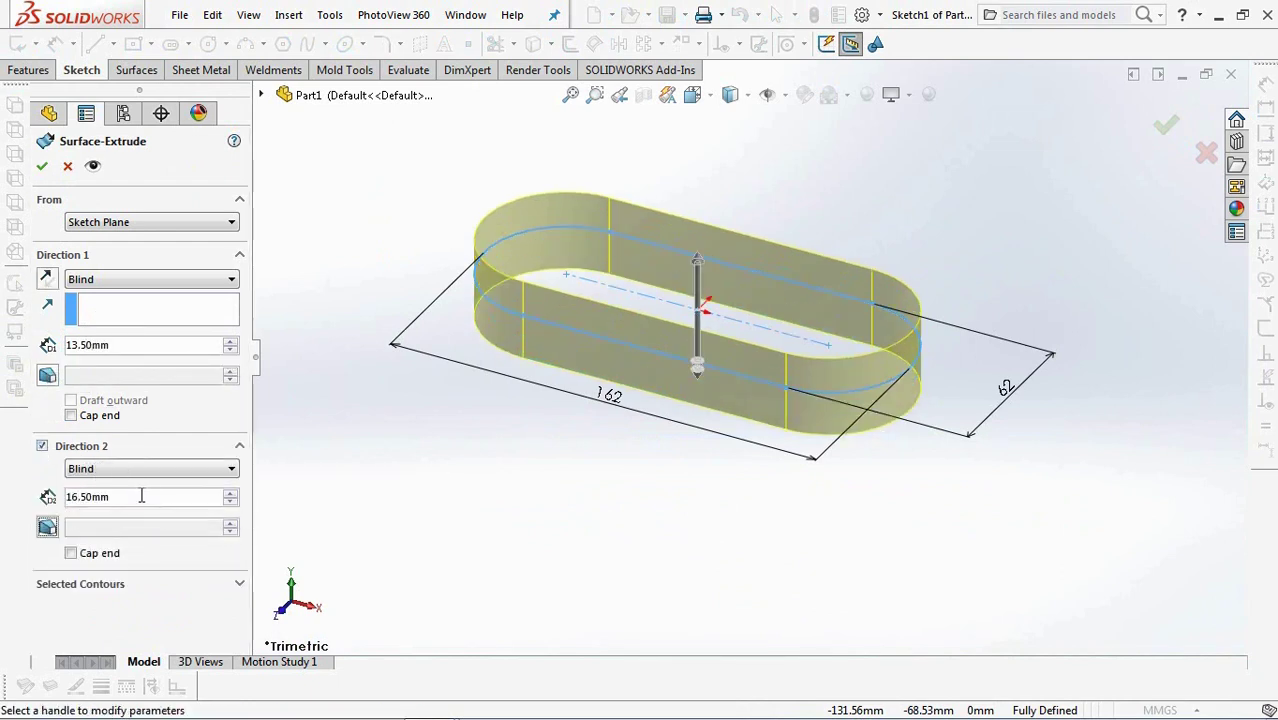
pyautogui.click(41, 167)
# Sketch a horizontal midpoint line about 192 mm long on the Front Plane, centred on the origin and extending past both ends of the surface.
pyautogui.scroll(-2, 433, 304)
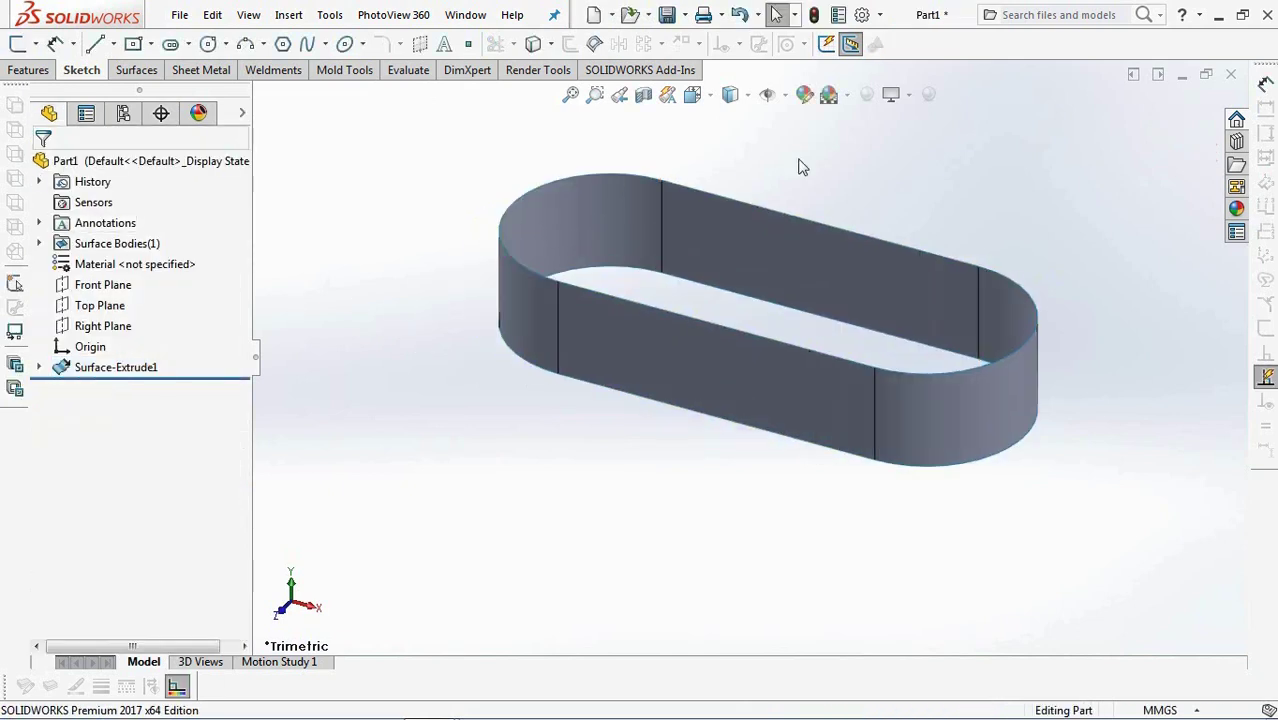
pyautogui.scroll(-2, 800, 167)
pyautogui.click(89, 286)
pyautogui.click(104, 258)
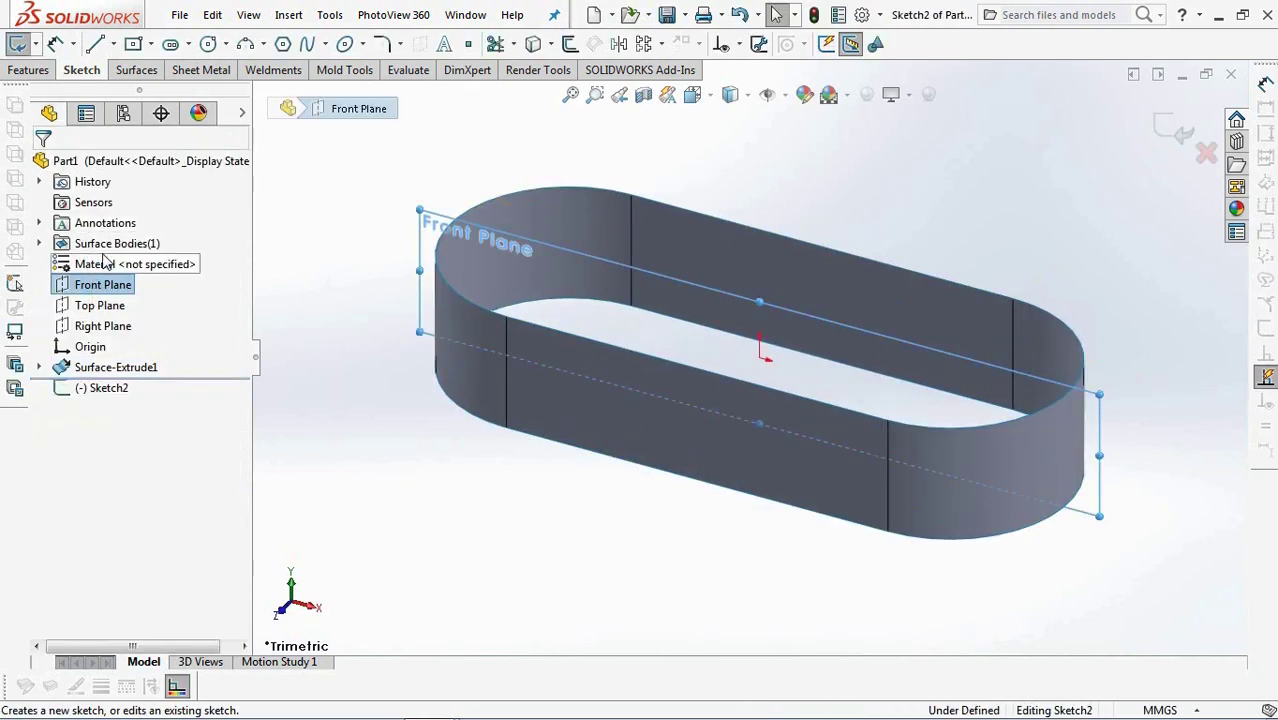
pyautogui.click(691, 94)
pyautogui.click(625, 409)
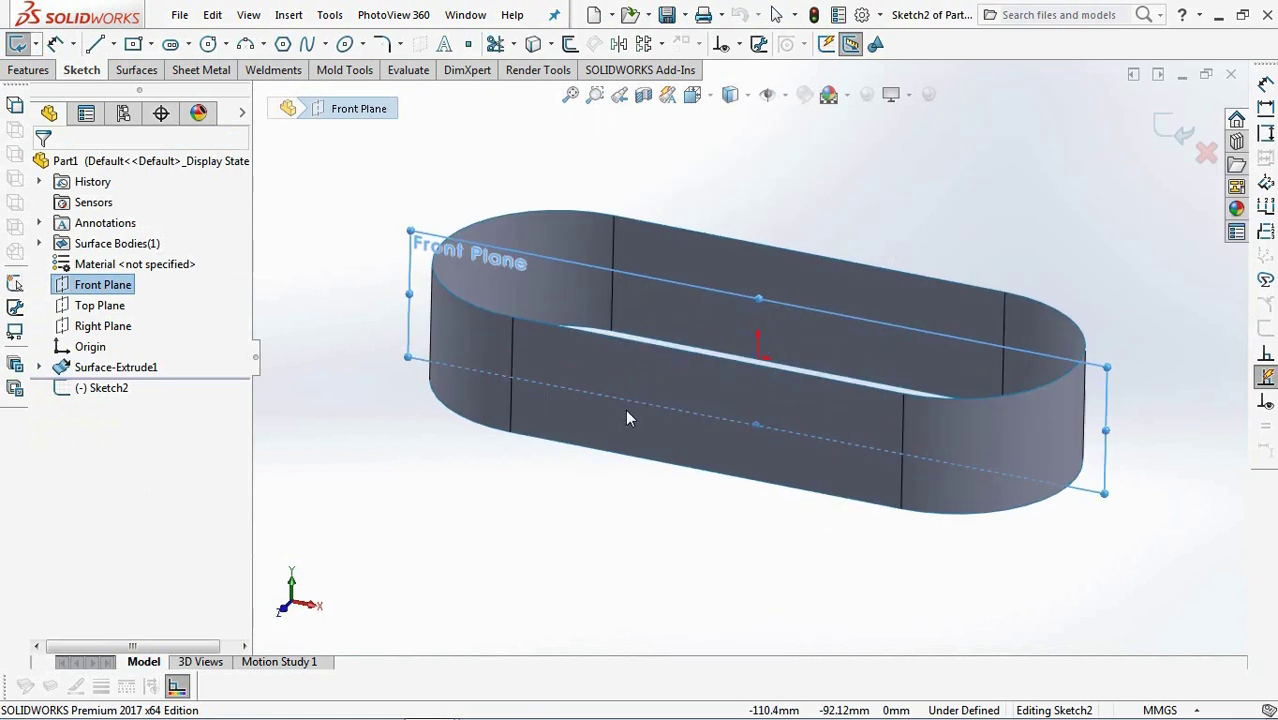
pyautogui.click(96, 44)
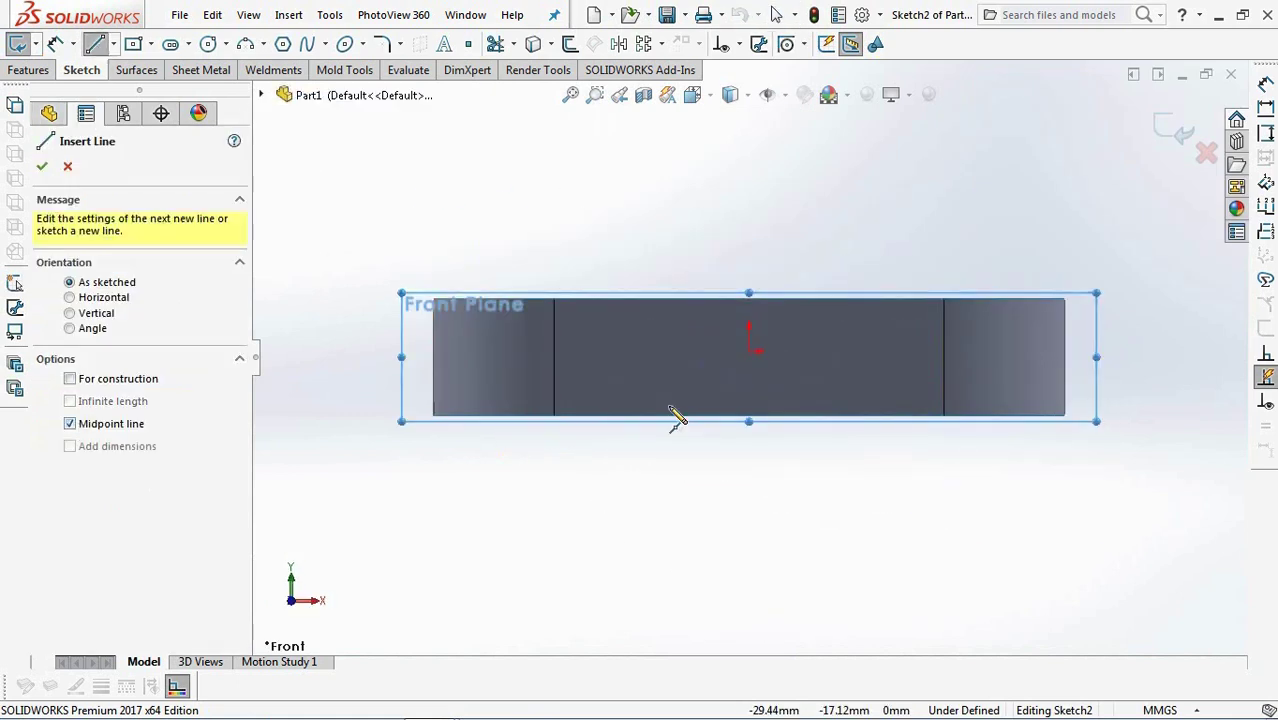
pyautogui.click(749, 350)
pyautogui.click(376, 350)
pyautogui.rightClick(380, 358)
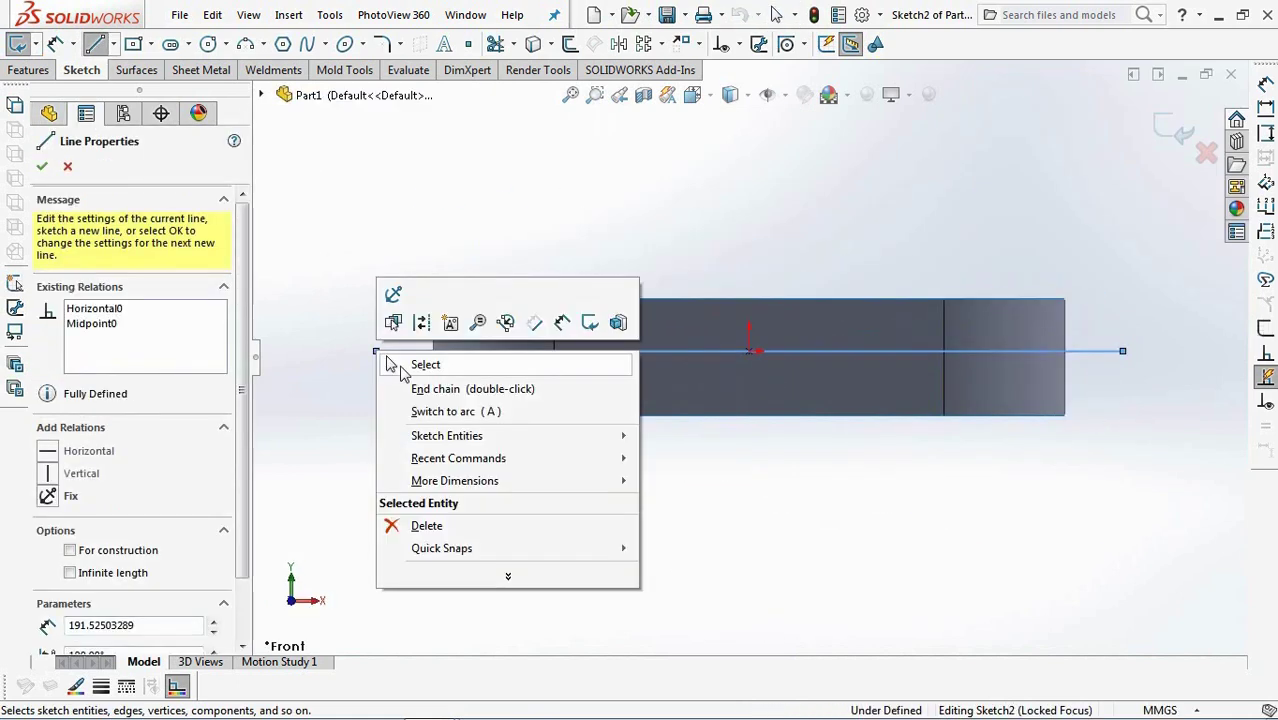
pyautogui.click(425, 365)
pyautogui.click(1170, 128)
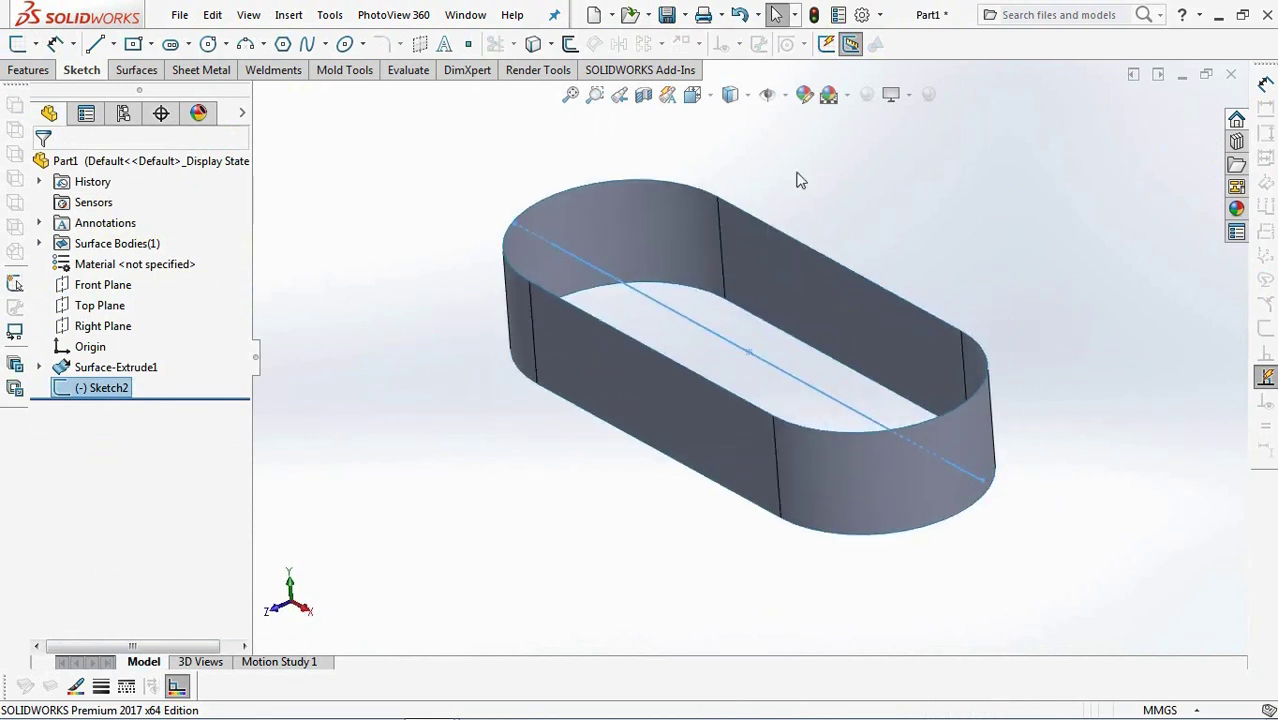
# Split the two rounded end faces and the rear flat face by projecting the horizontal line sketch onto them.
pyautogui.click(120, 72)
pyautogui.click(605, 44)
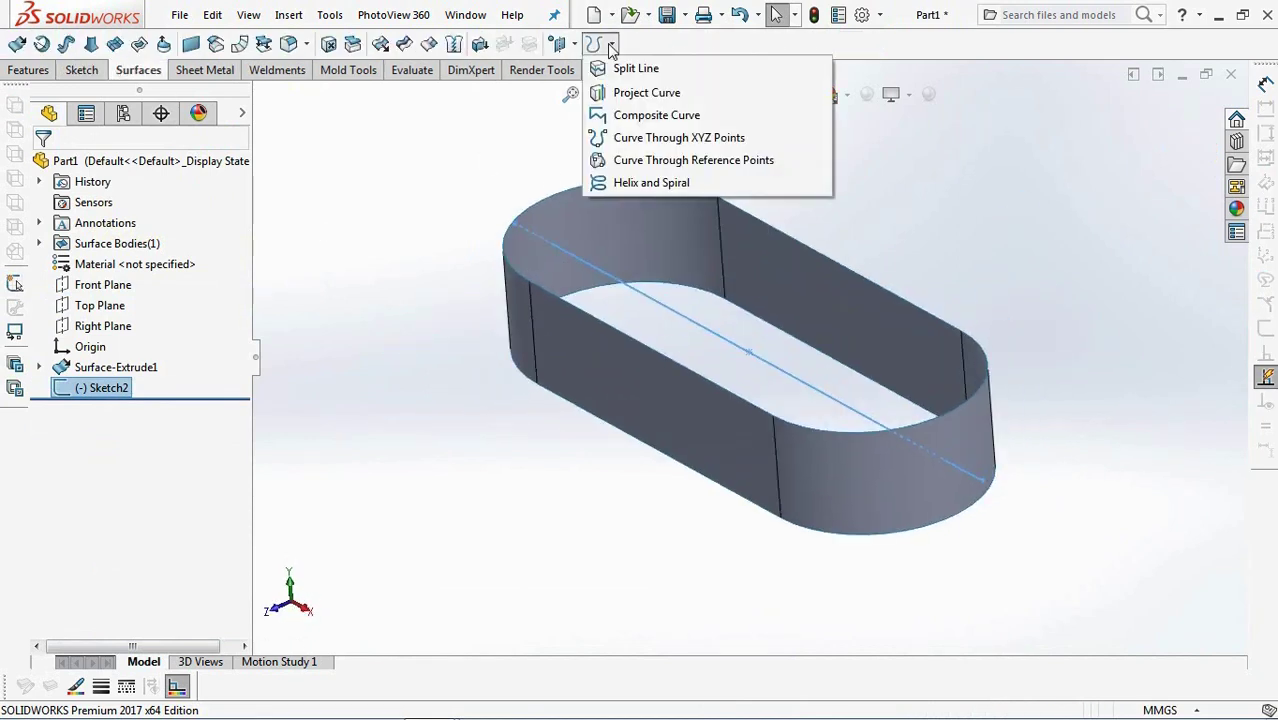
pyautogui.click(622, 66)
pyautogui.click(635, 248)
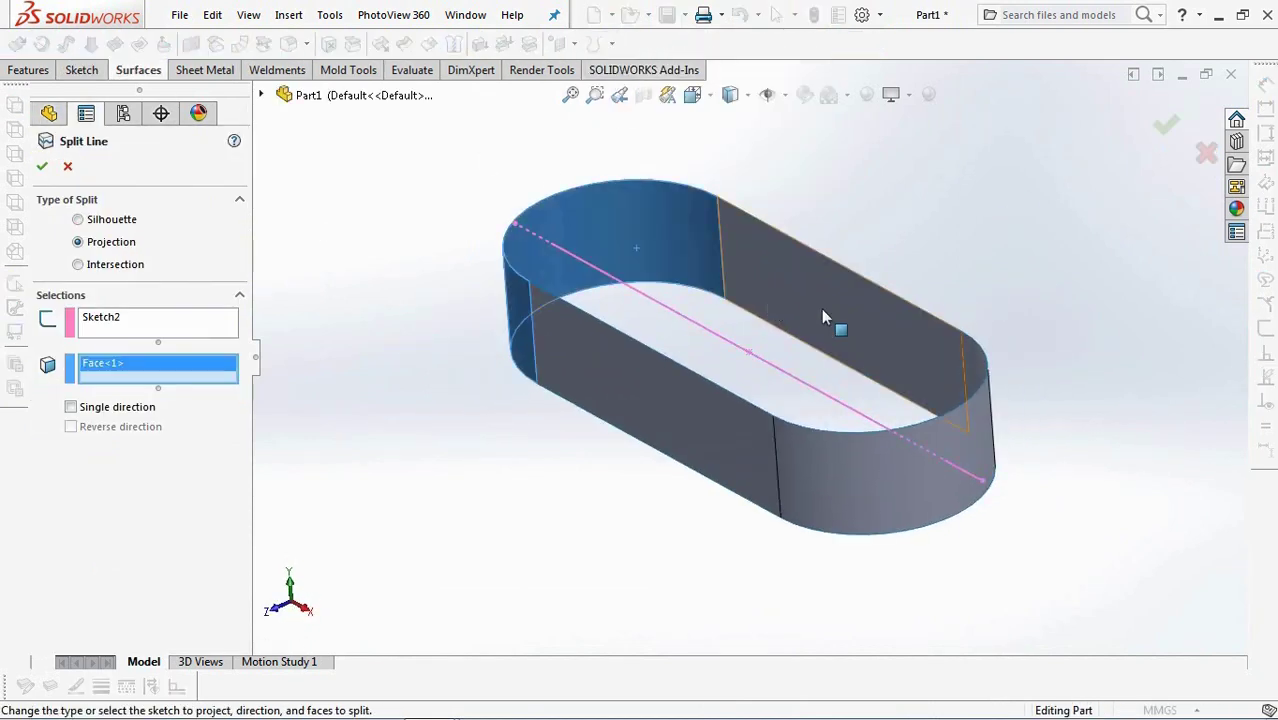
pyautogui.click(850, 340)
pyautogui.click(965, 450)
pyautogui.press('Return')
pyautogui.click(956, 225)
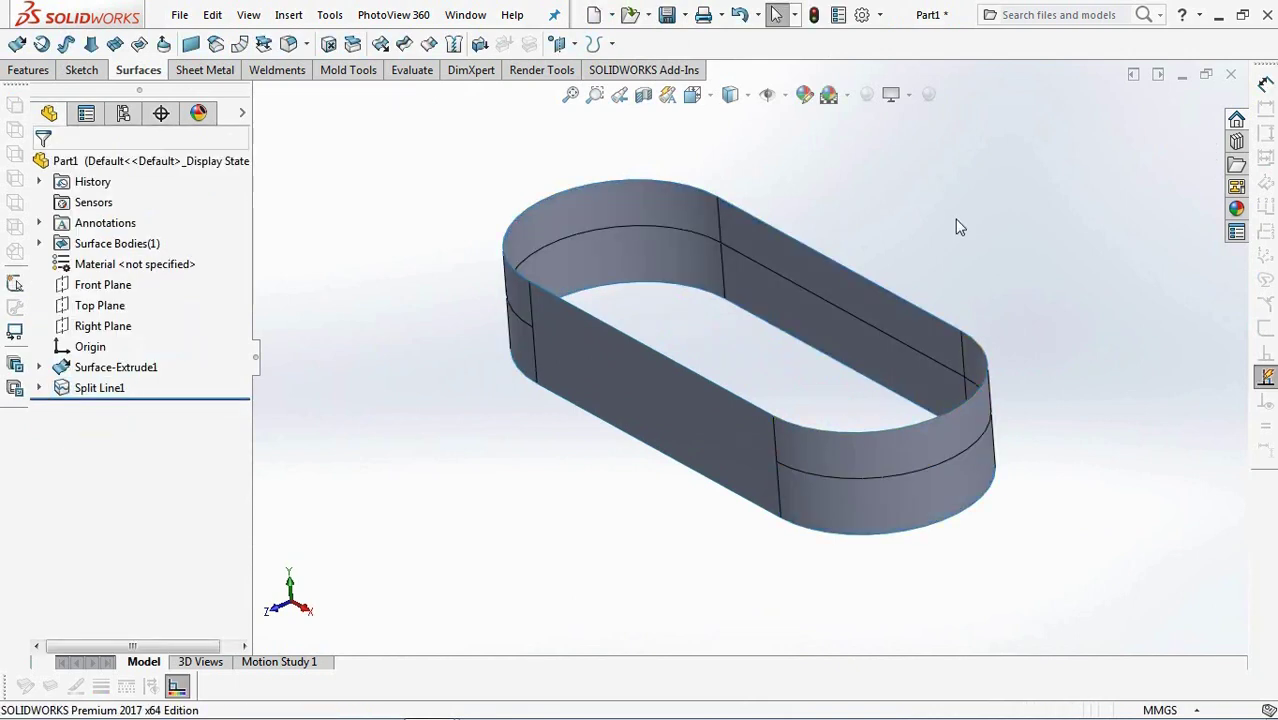
# Sketch a 100 mm horizontal line on the Front Plane, joining the split-line ends across the unsplit front flat face.
pyautogui.click(104, 285)
pyautogui.click(125, 261)
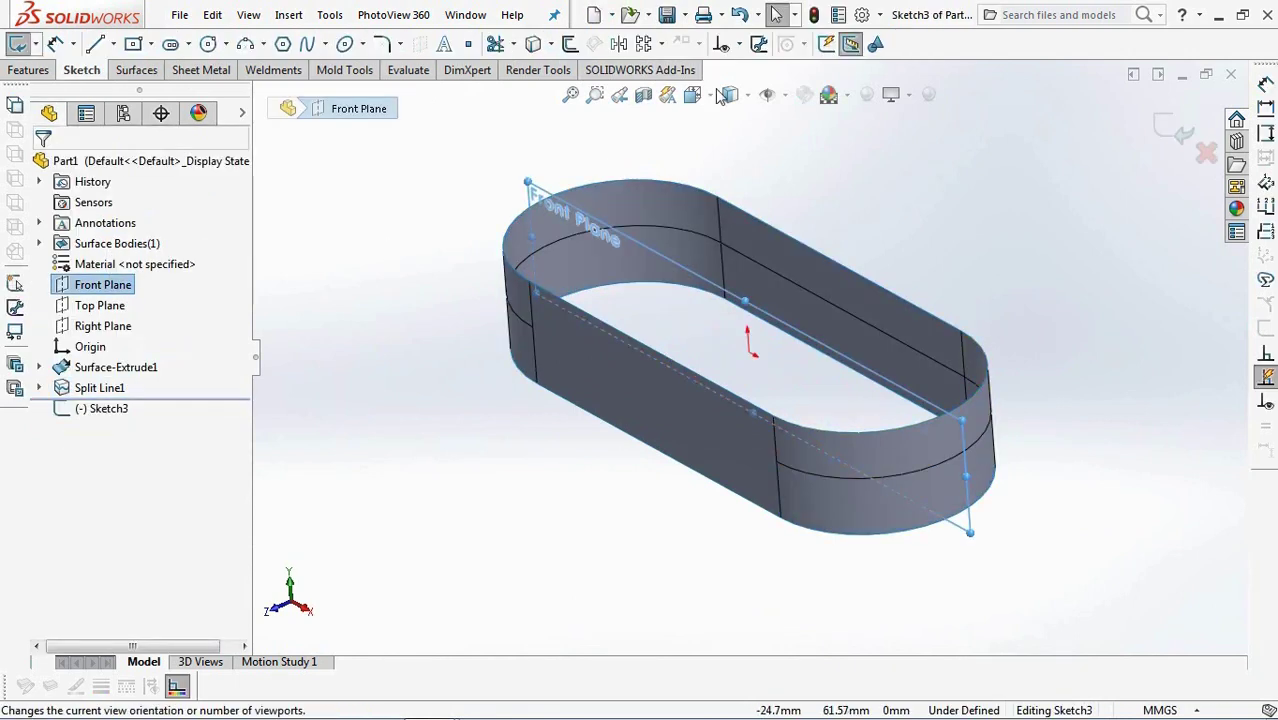
pyautogui.click(692, 94)
pyautogui.click(628, 368)
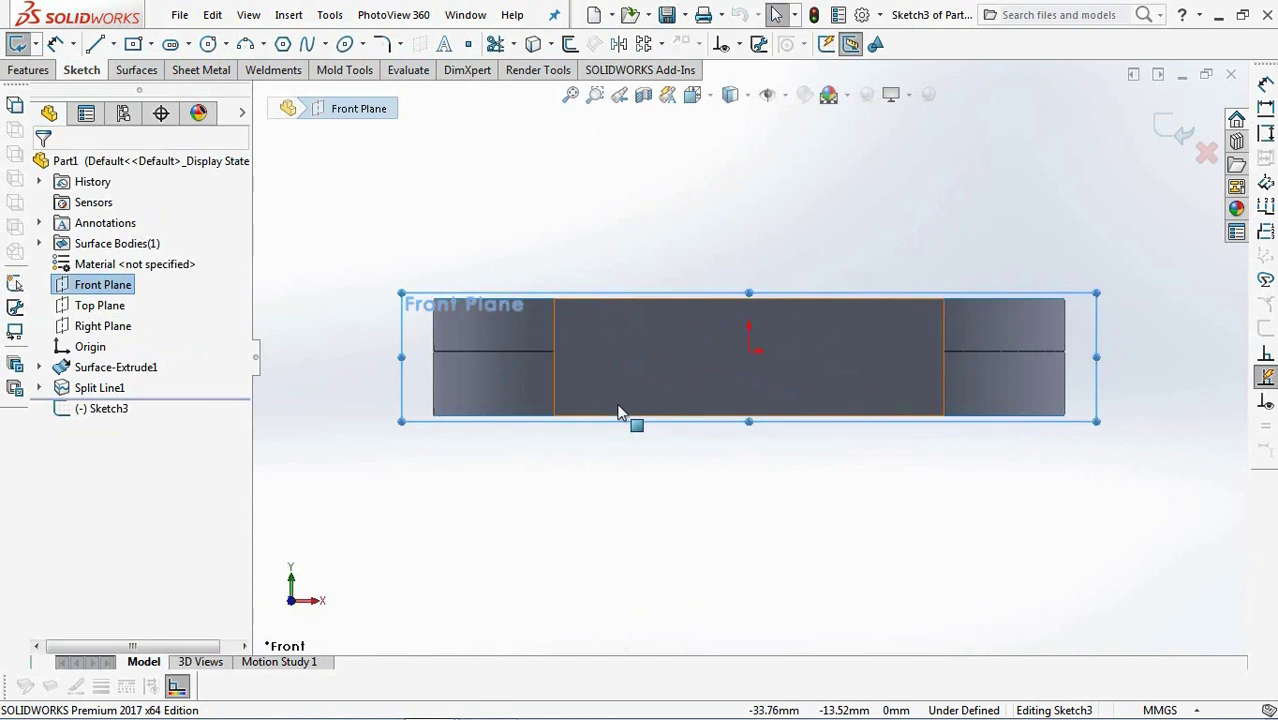
pyautogui.click(96, 45)
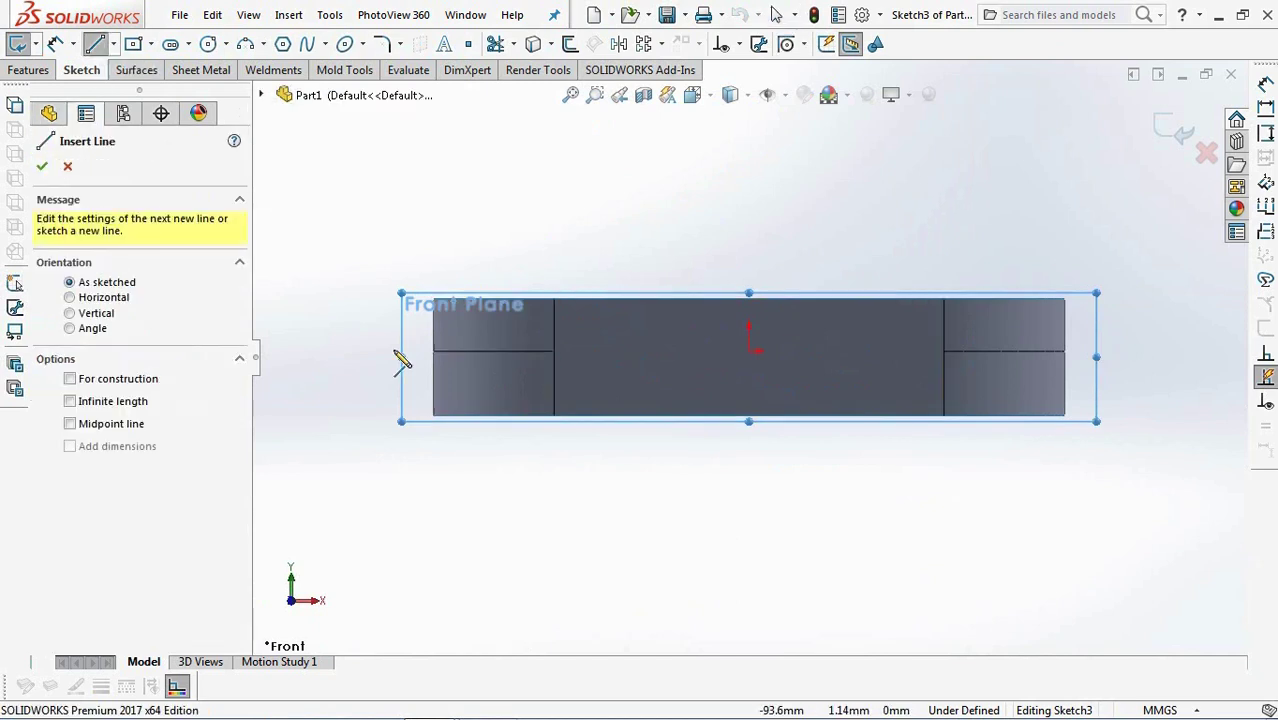
pyautogui.click(553, 351)
pyautogui.click(944, 351)
pyautogui.rightClick(944, 352)
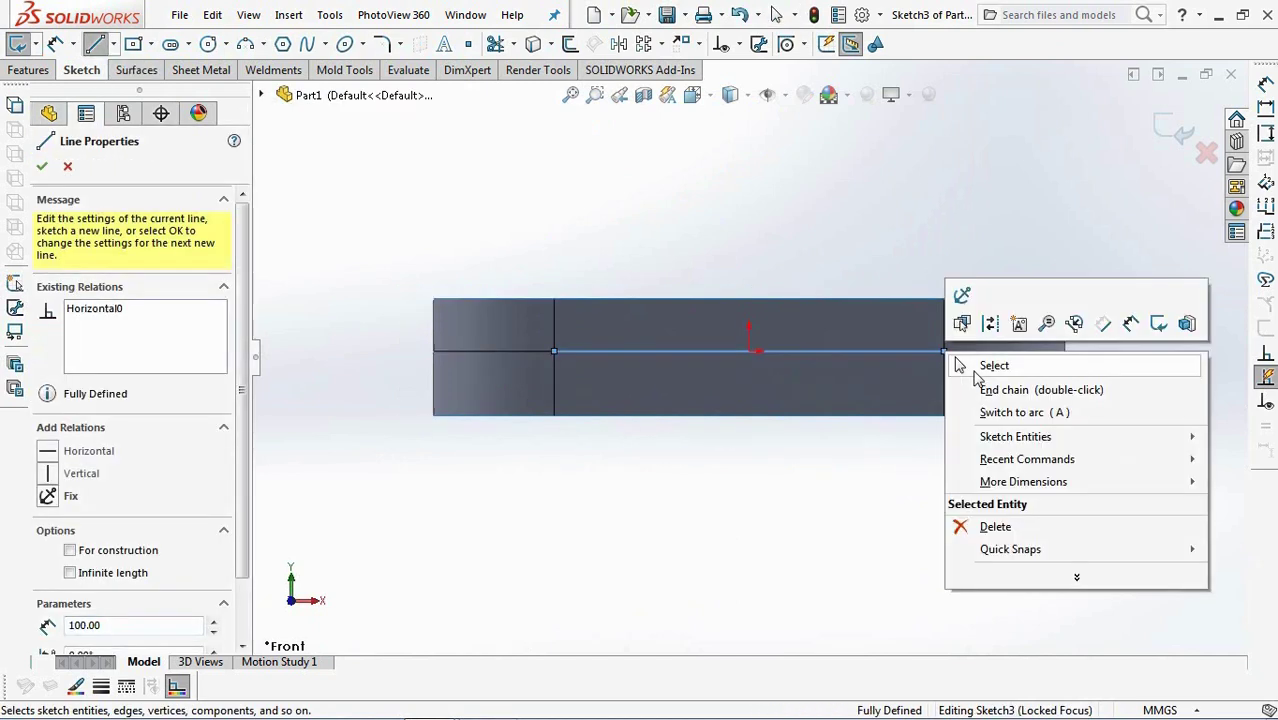
pyautogui.click(978, 366)
# Draw a vertical centerline from the origin up to the top edge of the surface.
pyautogui.scroll(-2, 822, 205)
pyautogui.click(113, 44)
pyautogui.click(138, 88)
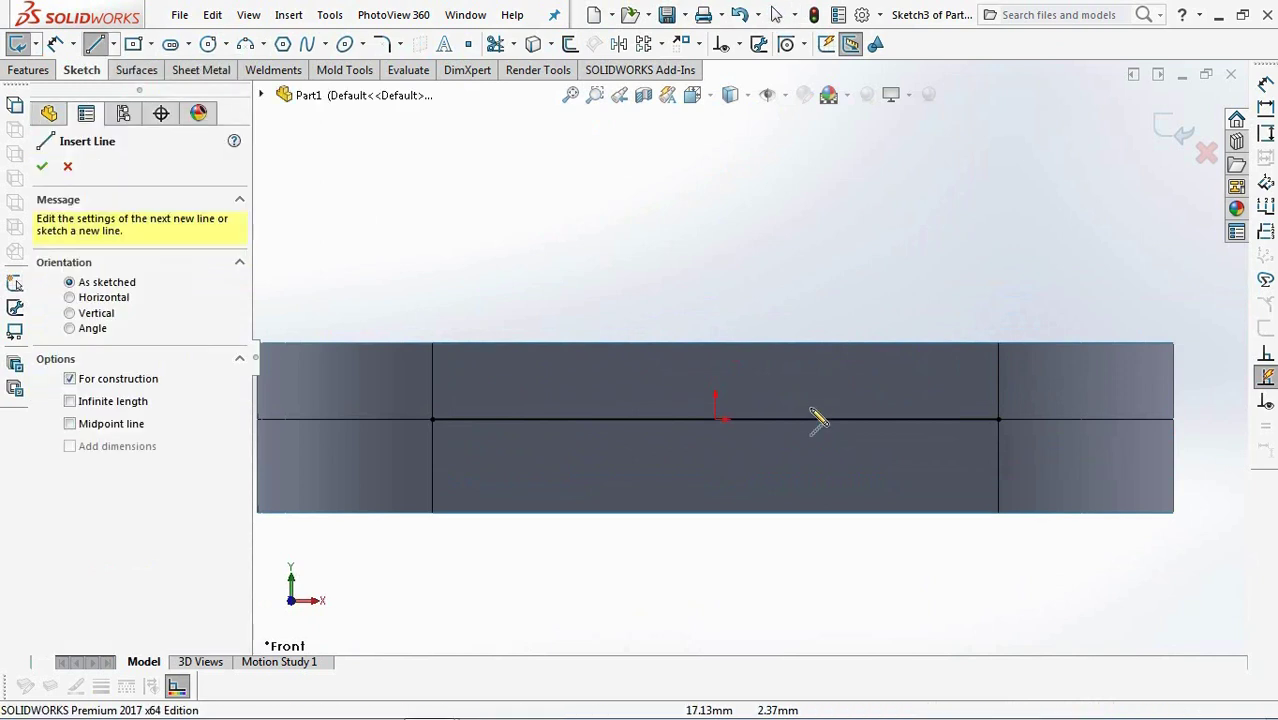
pyautogui.click(715, 419)
pyautogui.click(715, 343)
pyautogui.rightClick(717, 345)
pyautogui.click(750, 354)
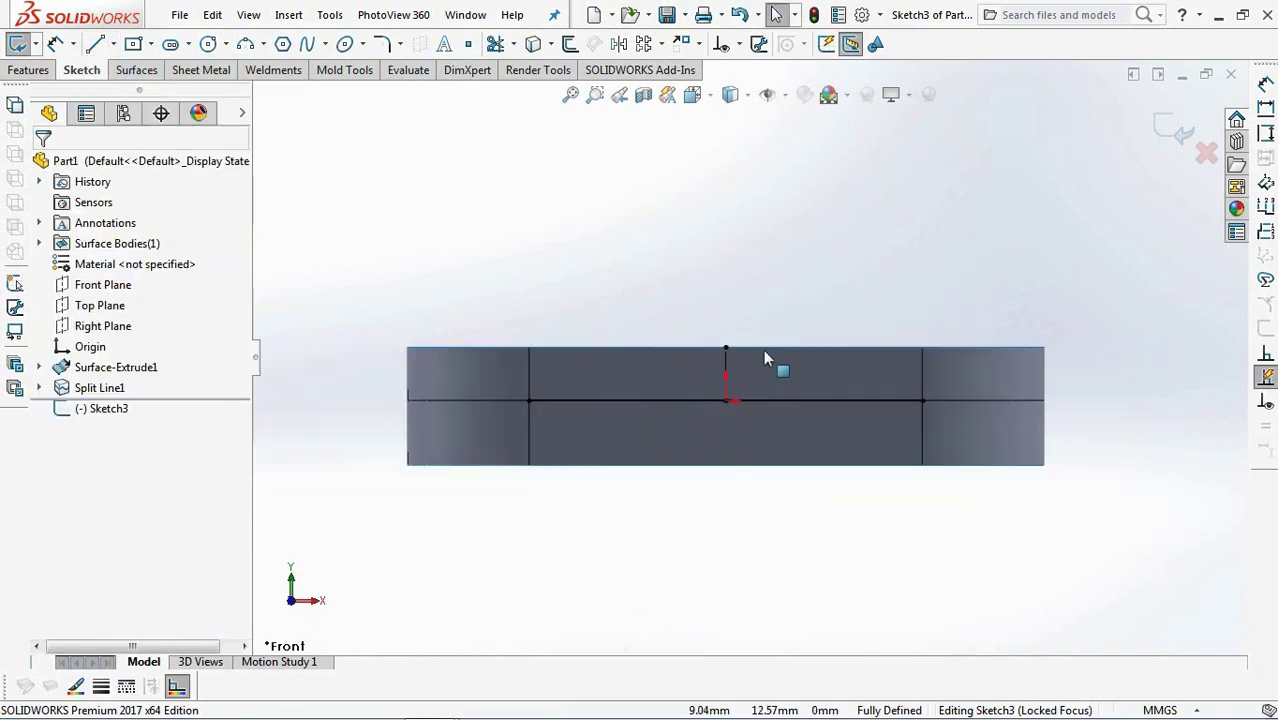
# Draw a centerpoint arc centred about 60 mm below the origin, with both endpoints on the horizontal line.
pyautogui.scroll(2, 765, 357)
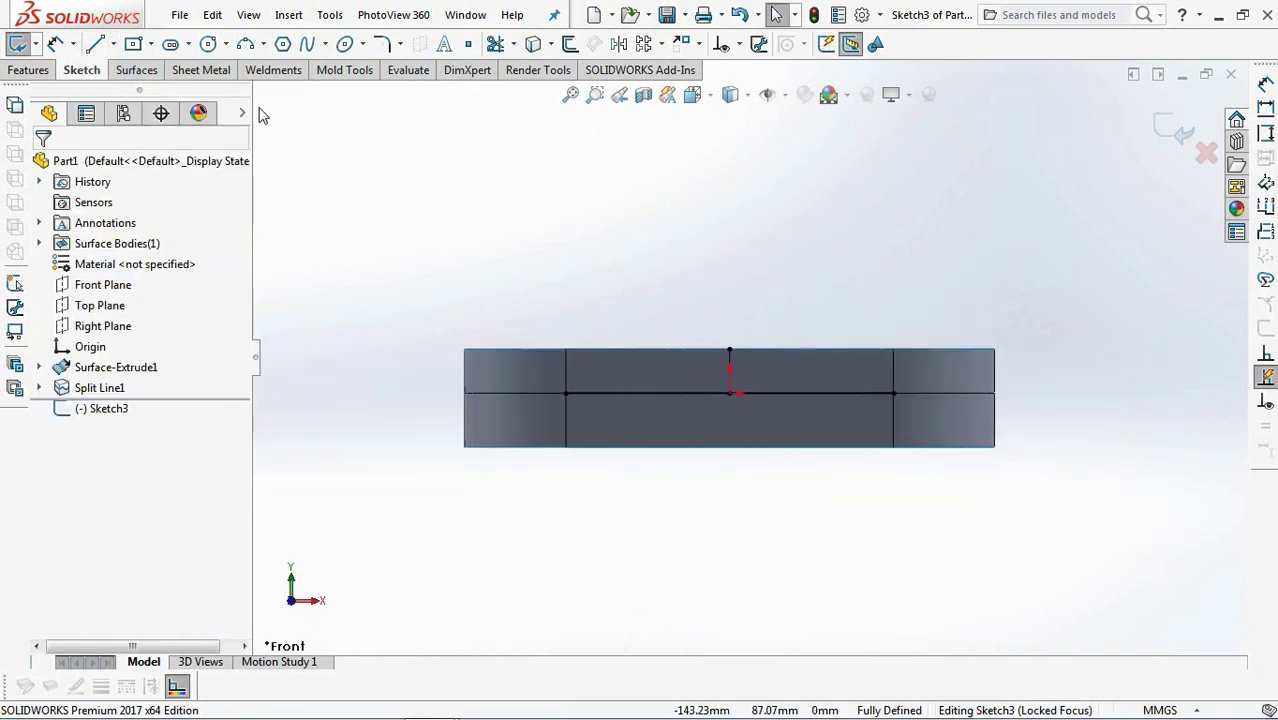
pyautogui.click(263, 44)
pyautogui.click(365, 77)
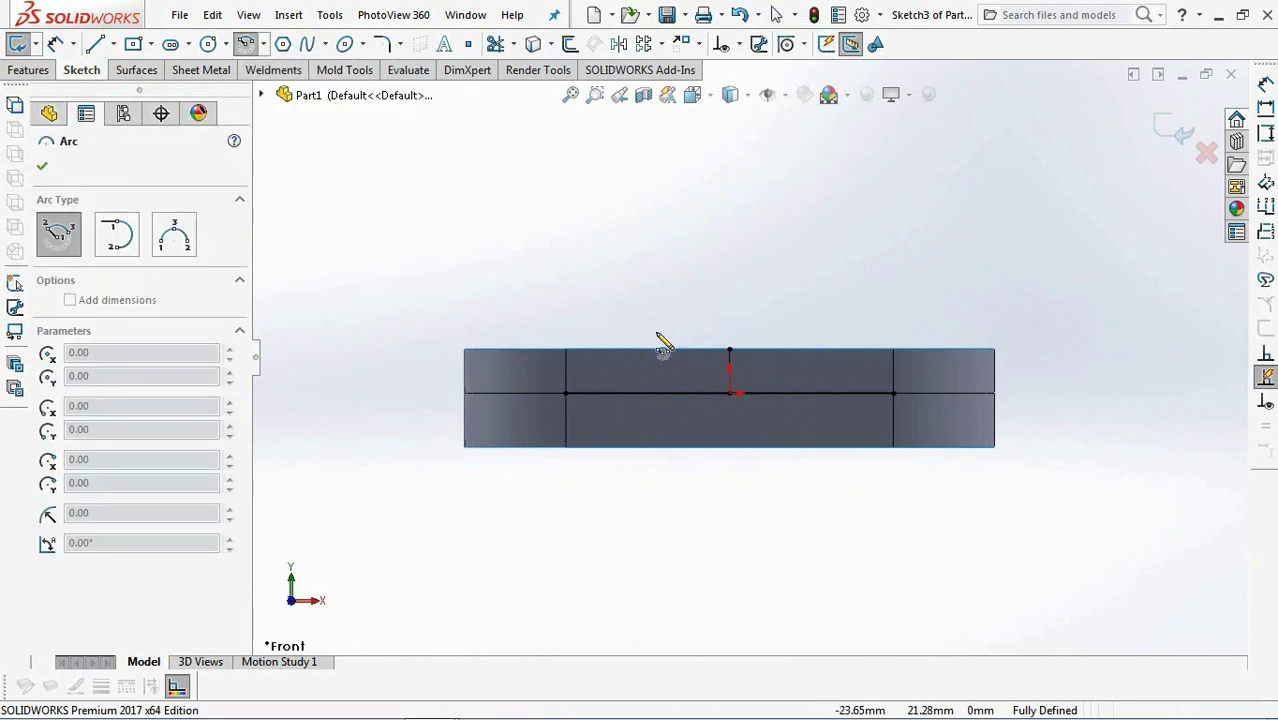
pyautogui.click(729, 590)
pyautogui.click(630, 395)
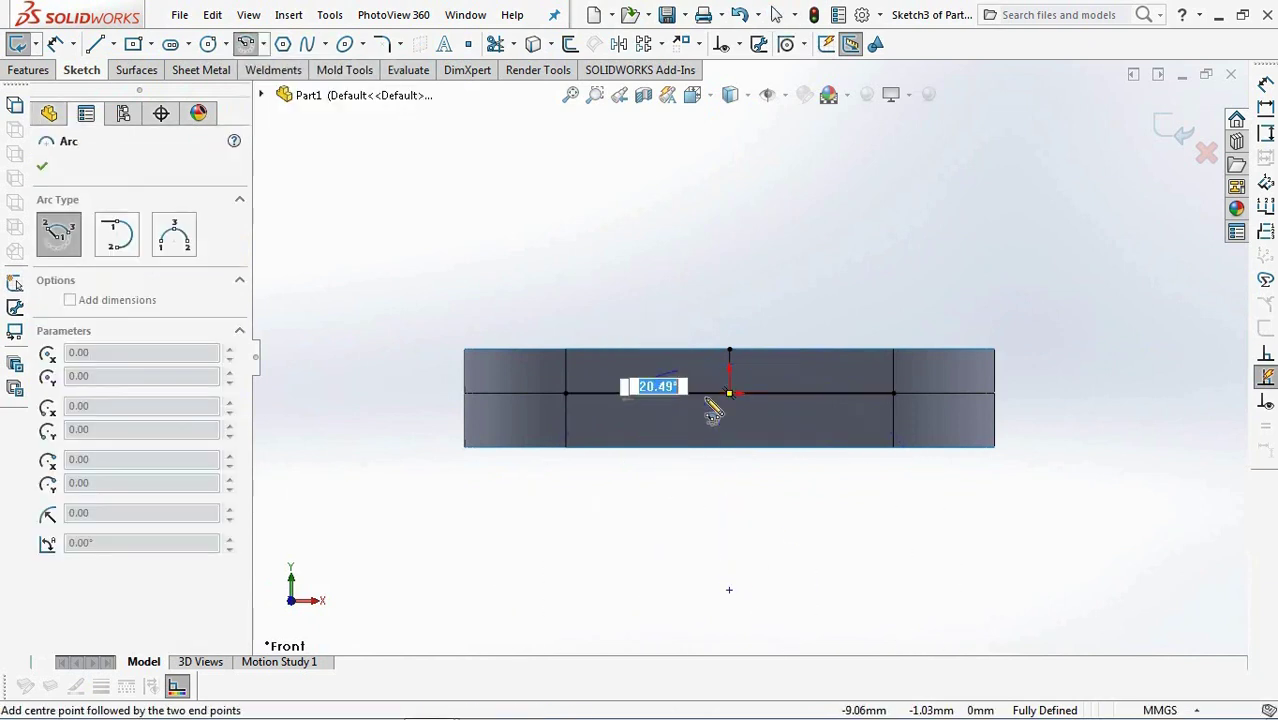
pyautogui.click(842, 395)
pyautogui.rightClick(848, 330)
pyautogui.click(884, 408)
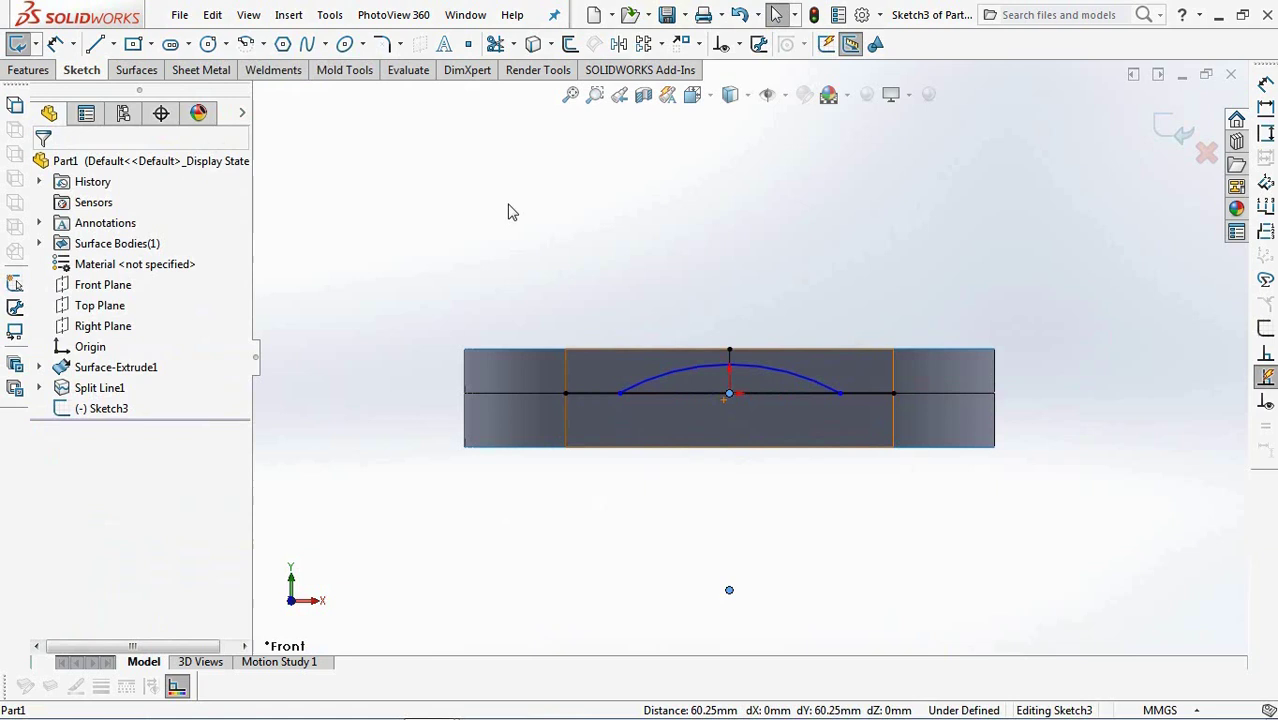
# Dimension the arc's radius and set it to 100 mm.
pyautogui.click(56, 44)
pyautogui.click(772, 369)
pyautogui.click(796, 276)
pyautogui.write('100')
pyautogui.click(715, 266)
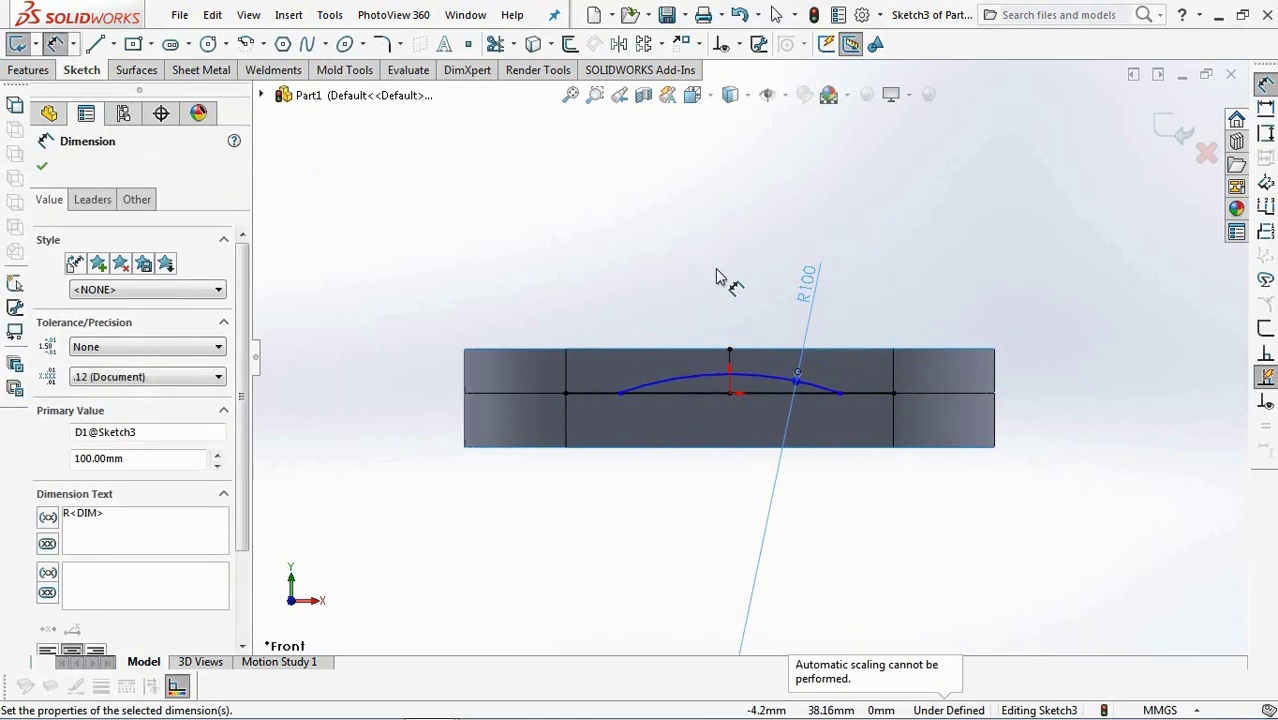
# Dimension the distance from the centerline's top endpoint to the arc, using the Min arc condition.
pyautogui.click(731, 352)
pyautogui.click(755, 377)
pyautogui.click(940, 320)
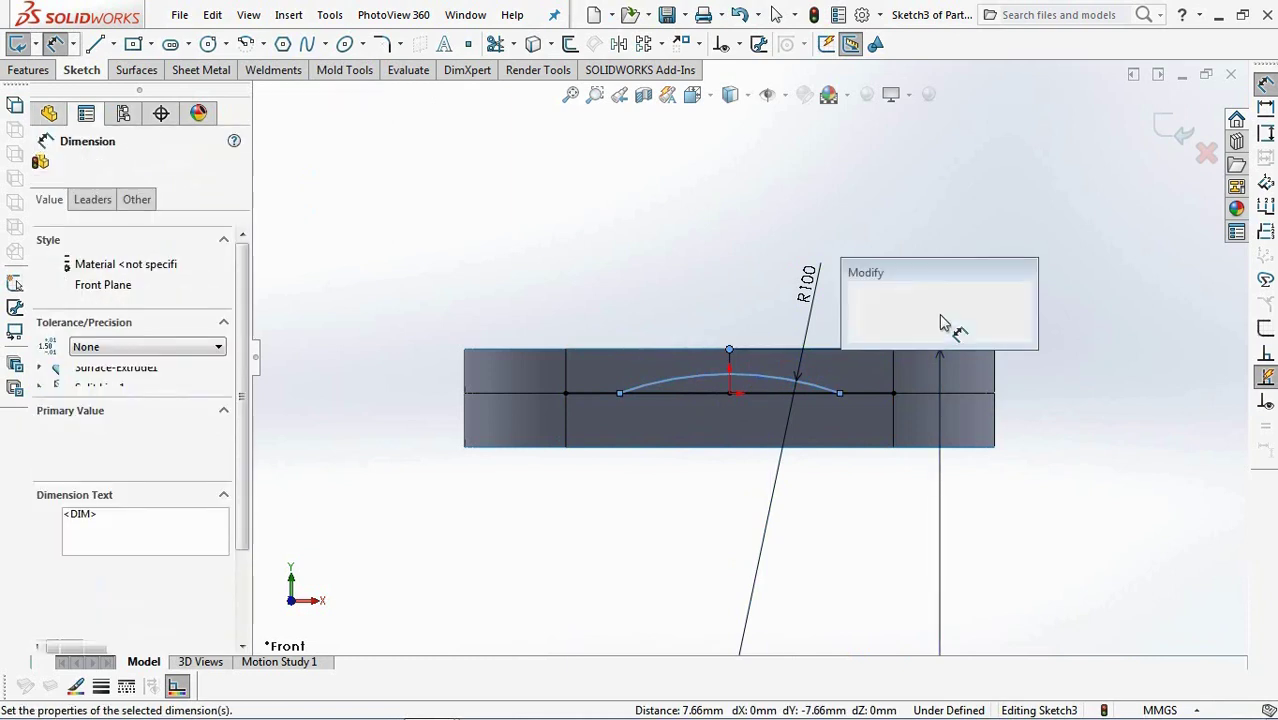
pyautogui.click(859, 306)
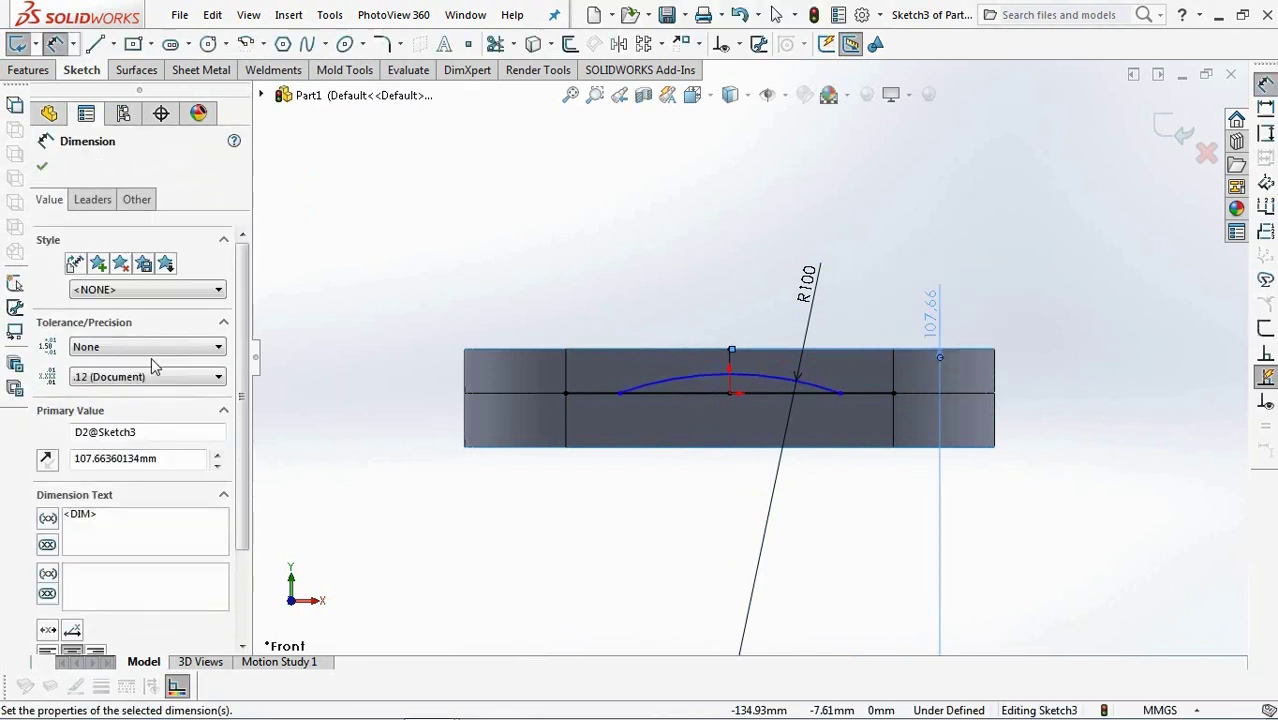
pyautogui.click(93, 200)
pyautogui.scroll(-5, 203, 597)
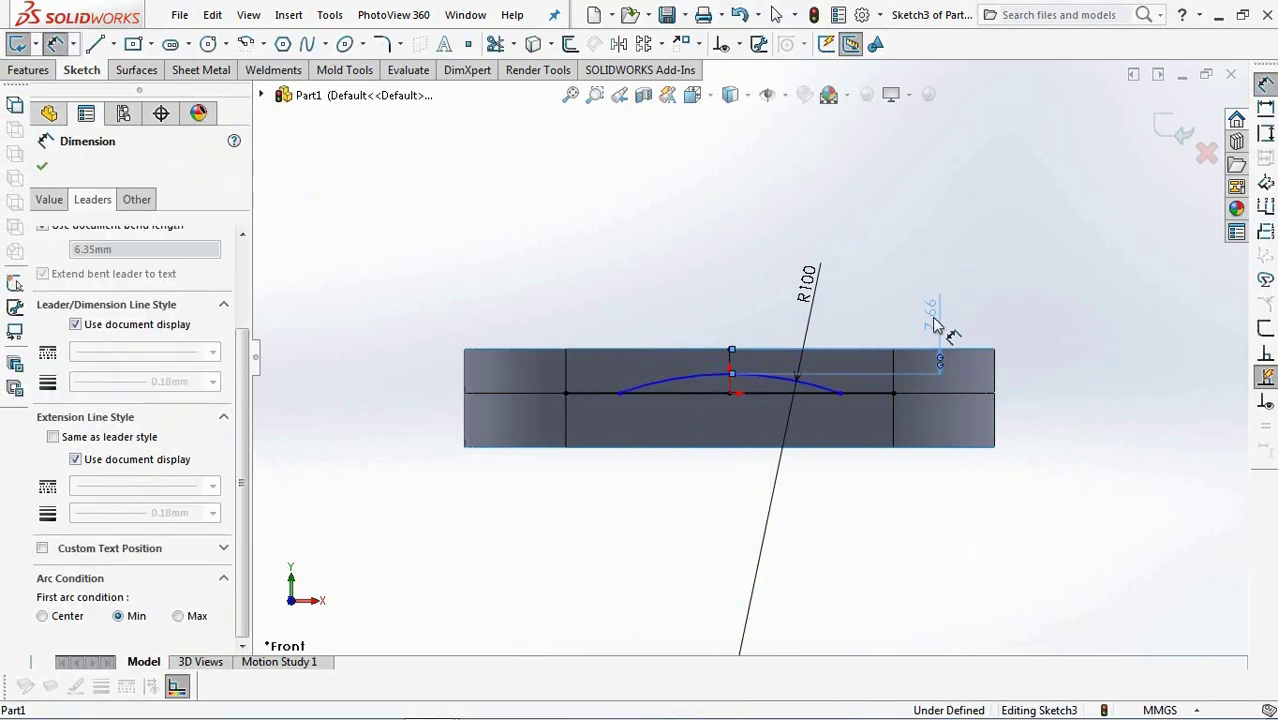
# Set the distance from the centerline's top endpoint to the arc to 8 mm.
pyautogui.doubleClick(846, 325)
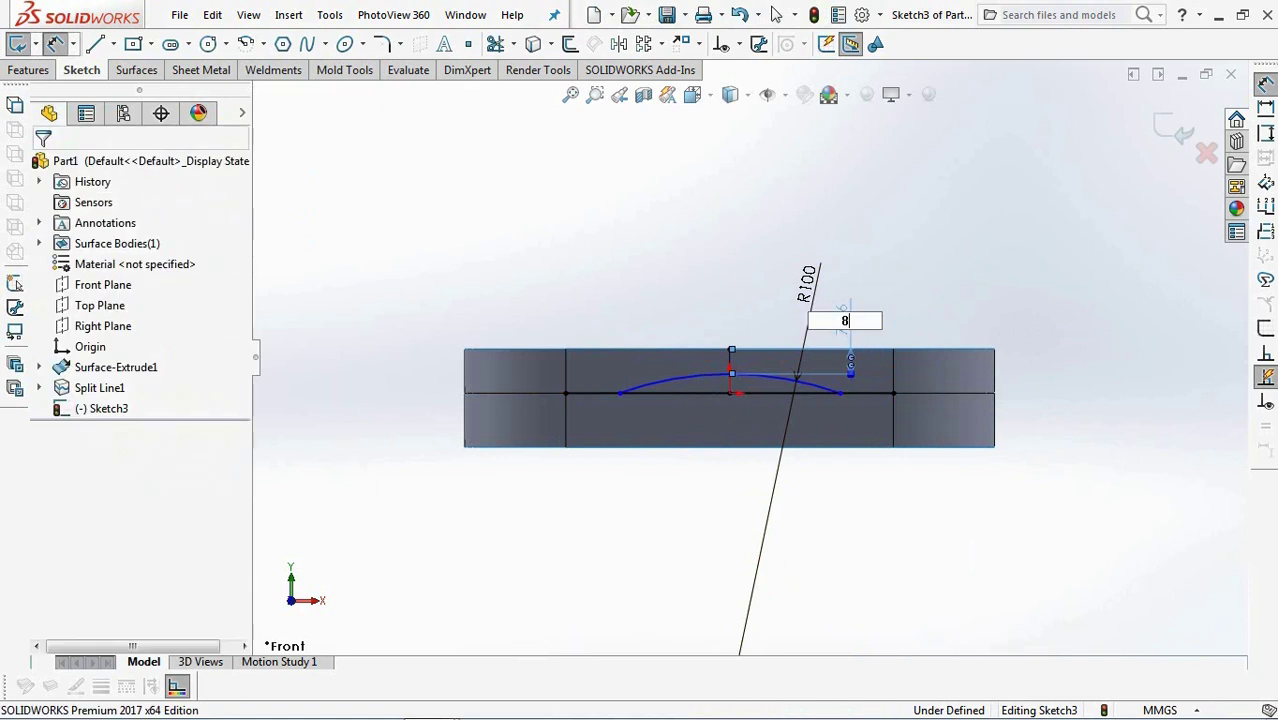
pyautogui.press('Return')
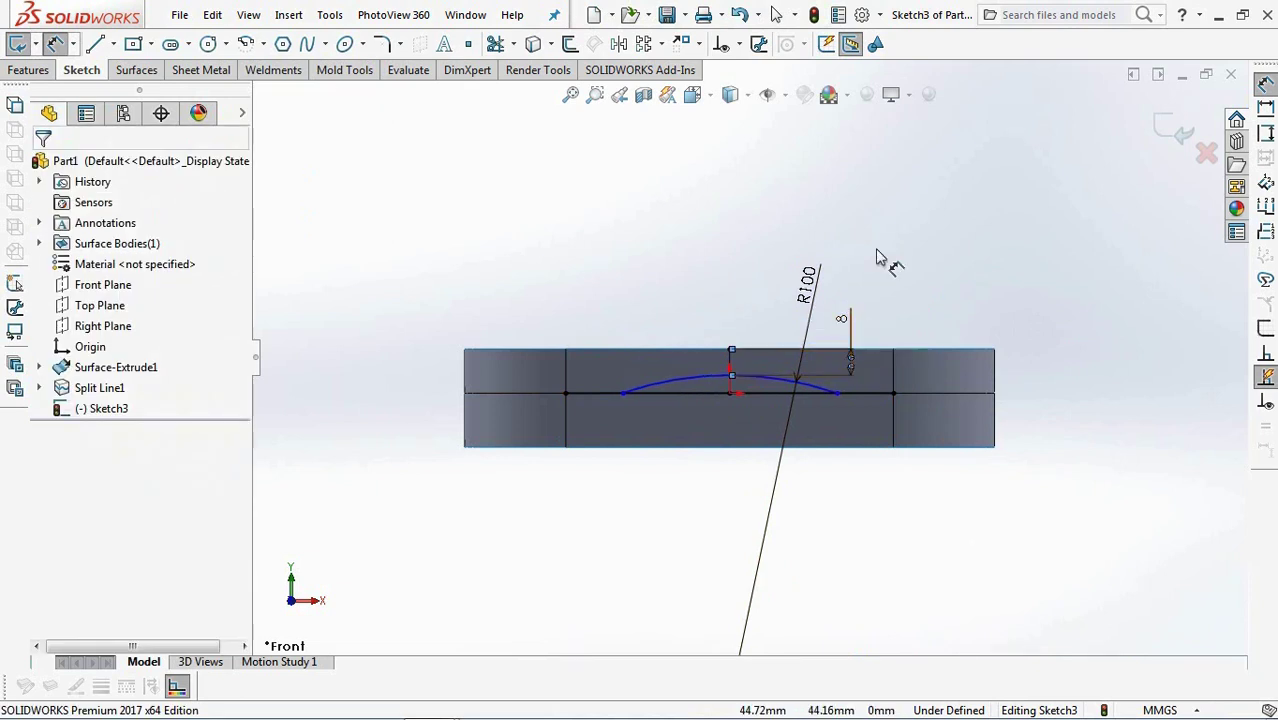
pyautogui.press('Escape')
# Add a vertical relation between the arc's center point and the origin.
pyautogui.scroll(1, 970, 238)
pyautogui.click(741, 48)
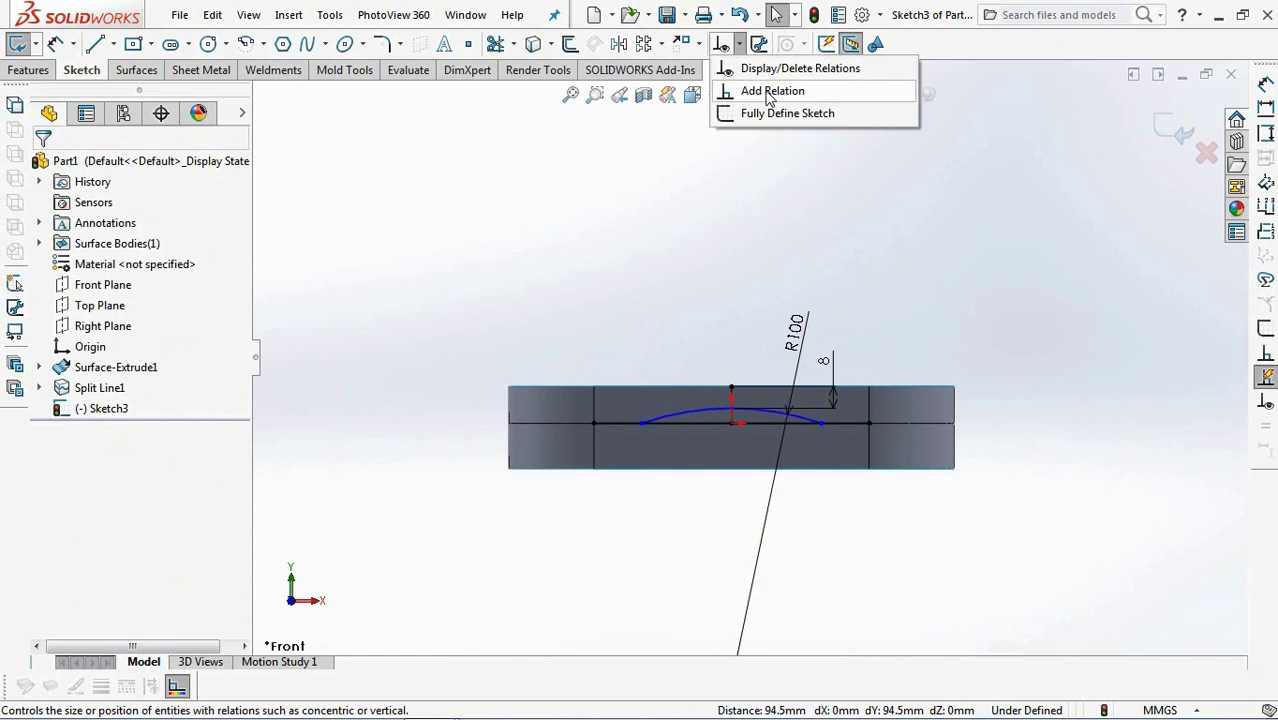
pyautogui.click(775, 89)
pyautogui.scroll(1, 878, 465)
pyautogui.click(734, 629)
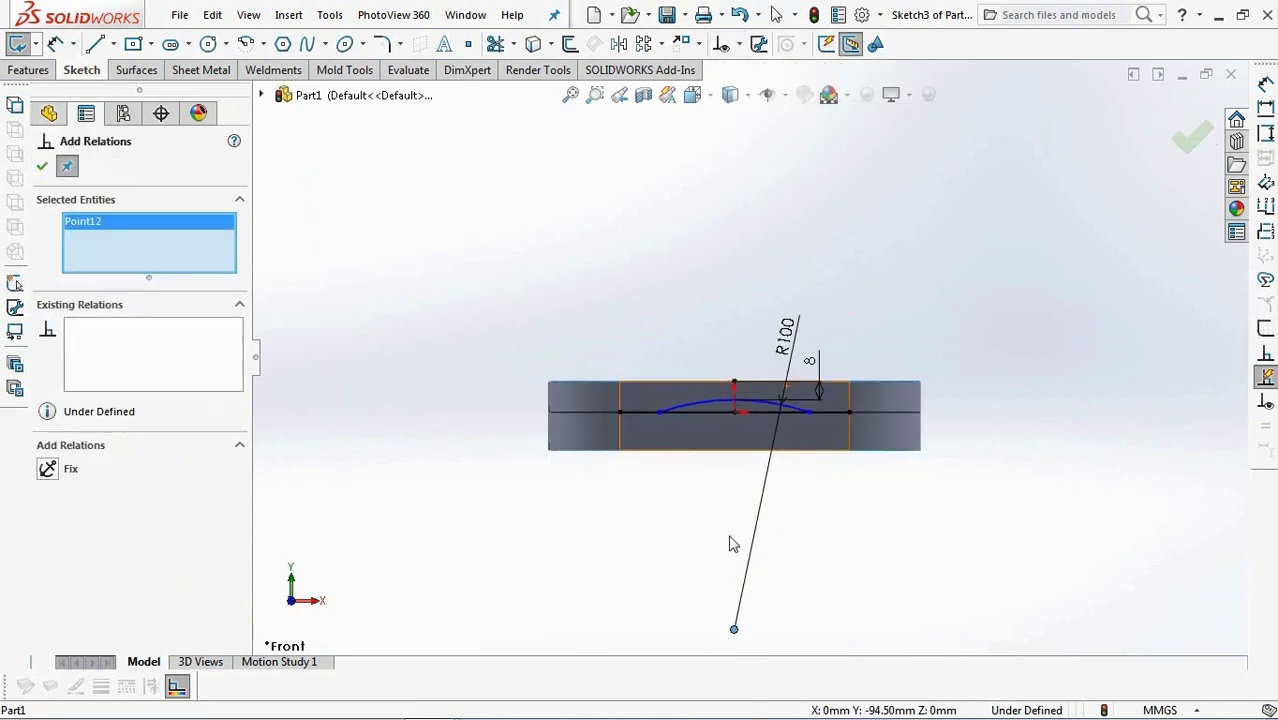
pyautogui.click(734, 412)
pyautogui.click(42, 166)
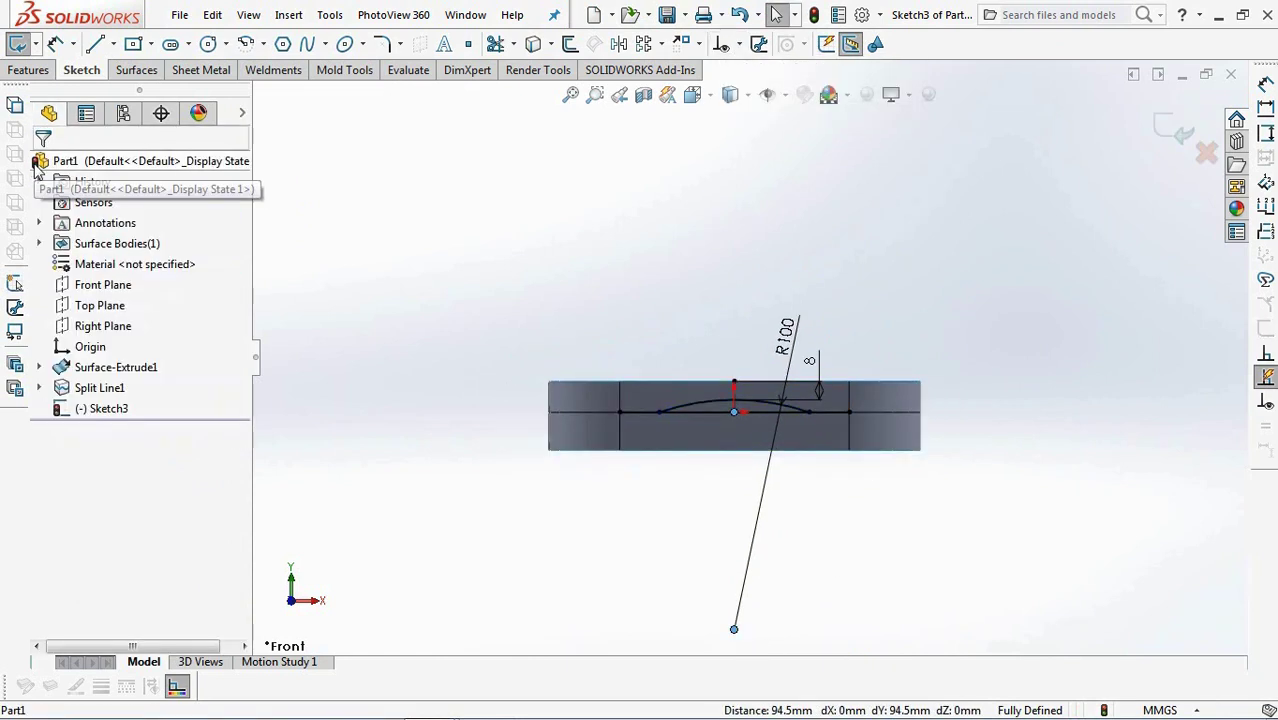
# Trim away the part of the horizontal line that lies beneath the arc.
pyautogui.click(495, 43)
pyautogui.scroll(-4, 785, 455)
pyautogui.click(643, 374)
# Fillet both junctions between the arc and the horizontal lines with a 50 mm radius and close the sketch.
pyautogui.click(381, 43)
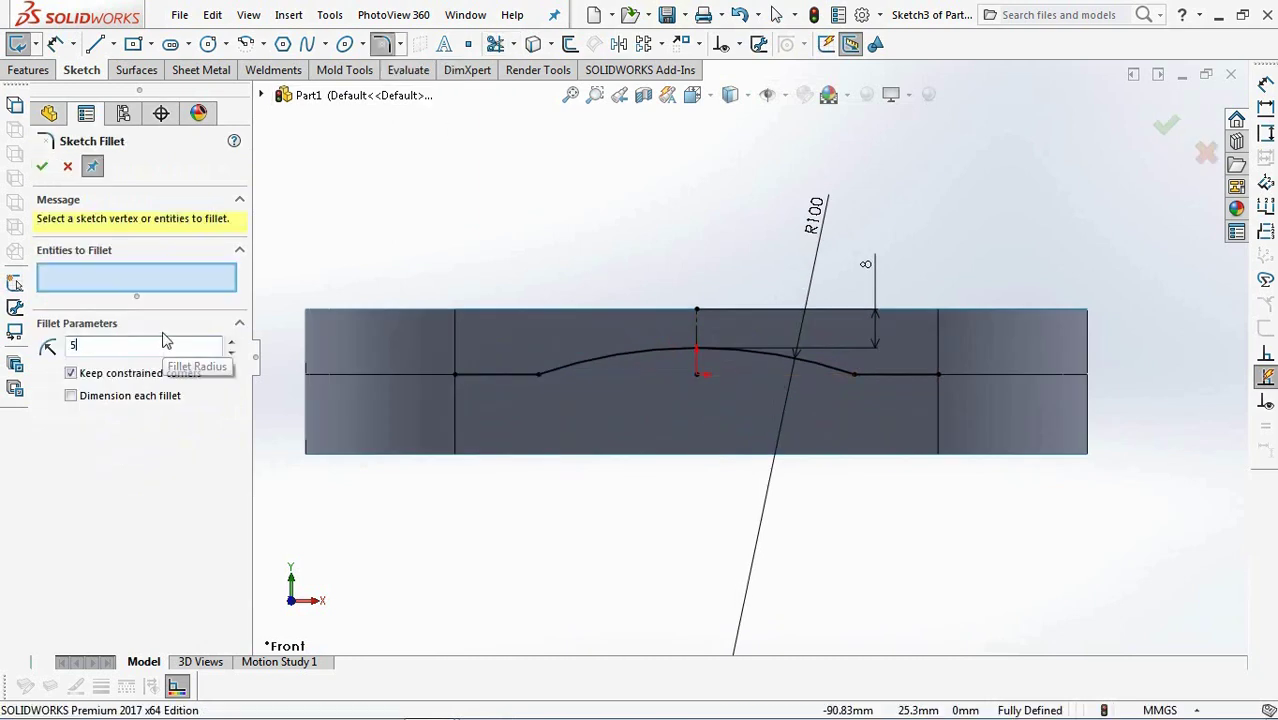
pyautogui.click(538, 376)
pyautogui.click(852, 376)
pyautogui.click(1165, 128)
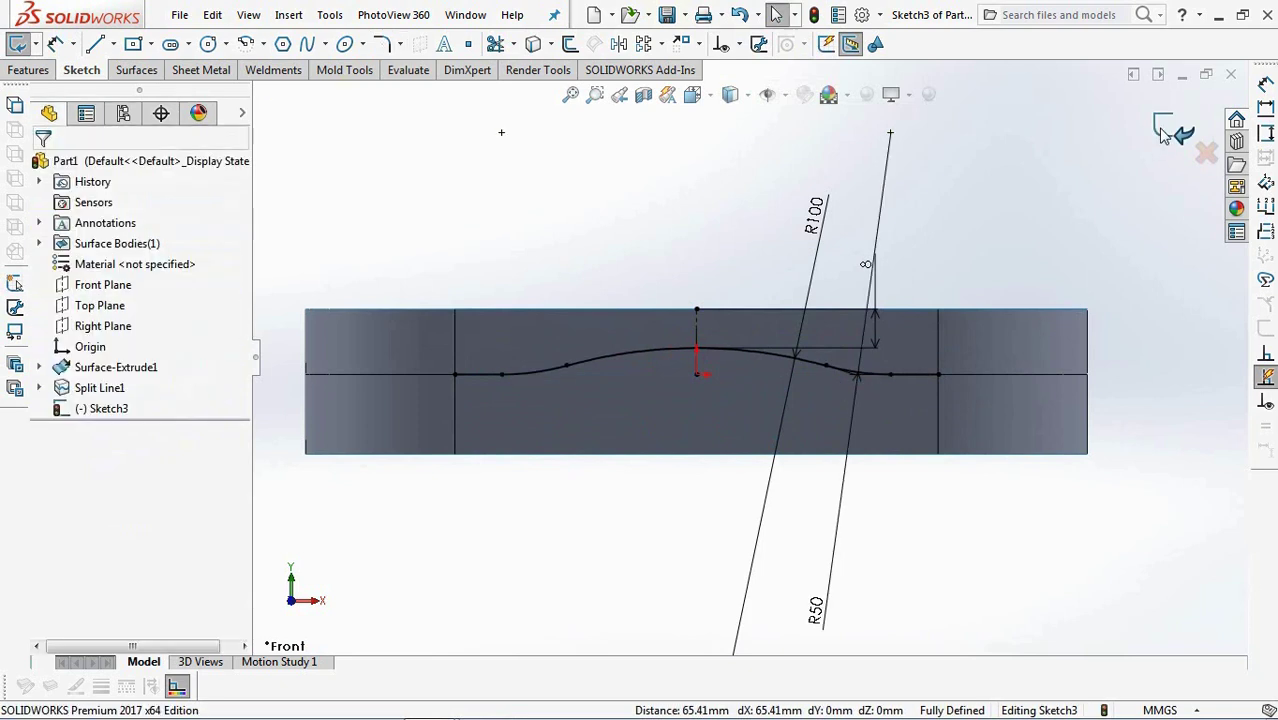
pyautogui.click(1168, 125)
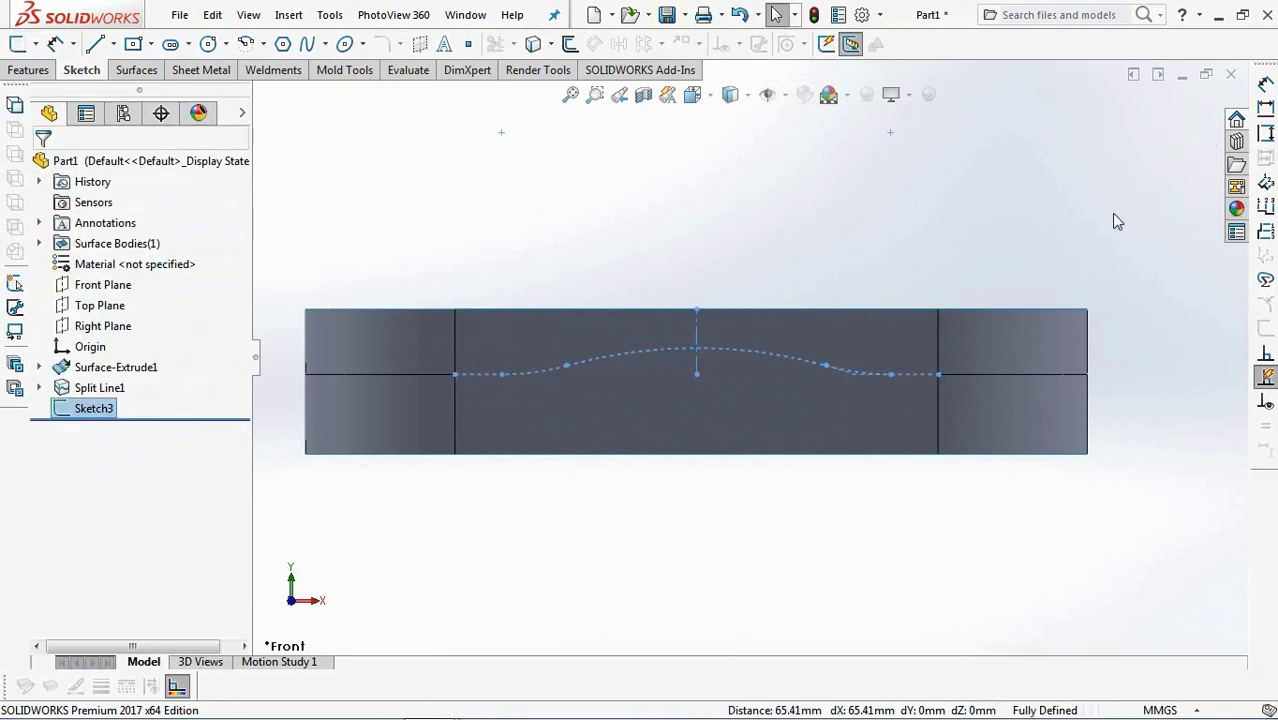
# Create a split line by projecting the arched sketch onto the front flat face.
pyautogui.click(136, 70)
pyautogui.click(600, 44)
pyautogui.click(624, 69)
pyautogui.click(608, 397)
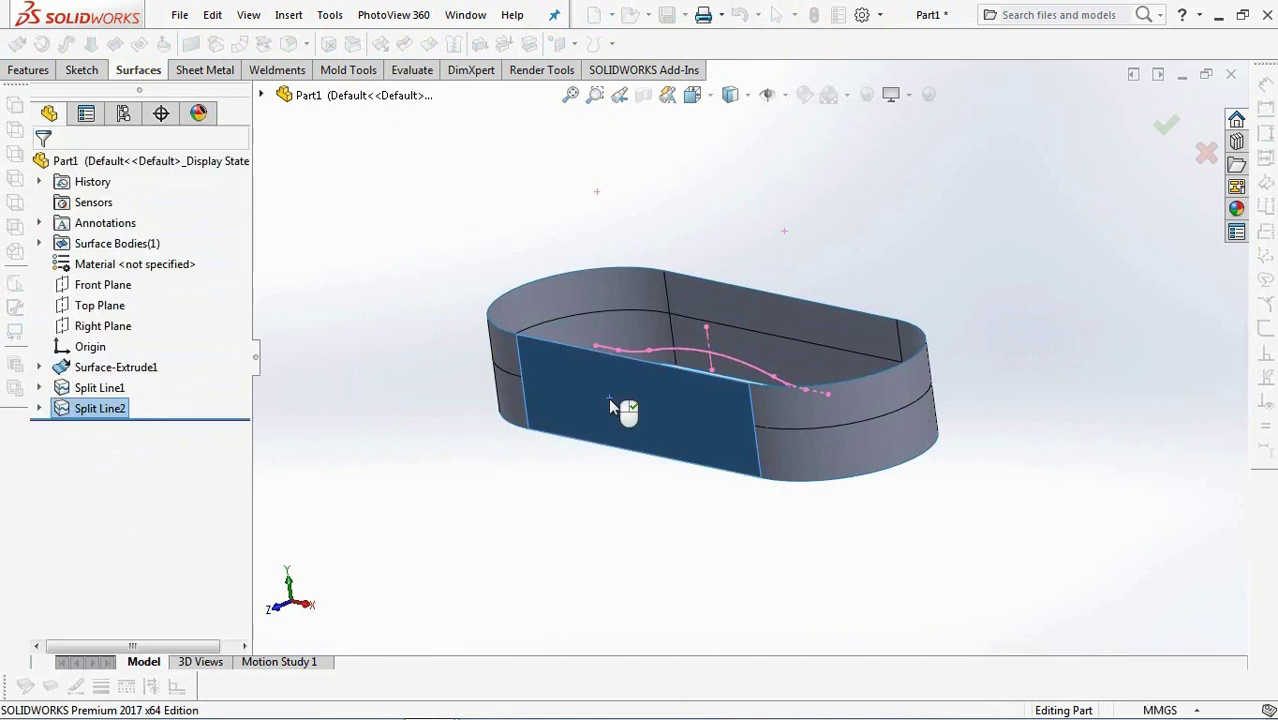
pyautogui.rightClick(608, 397)
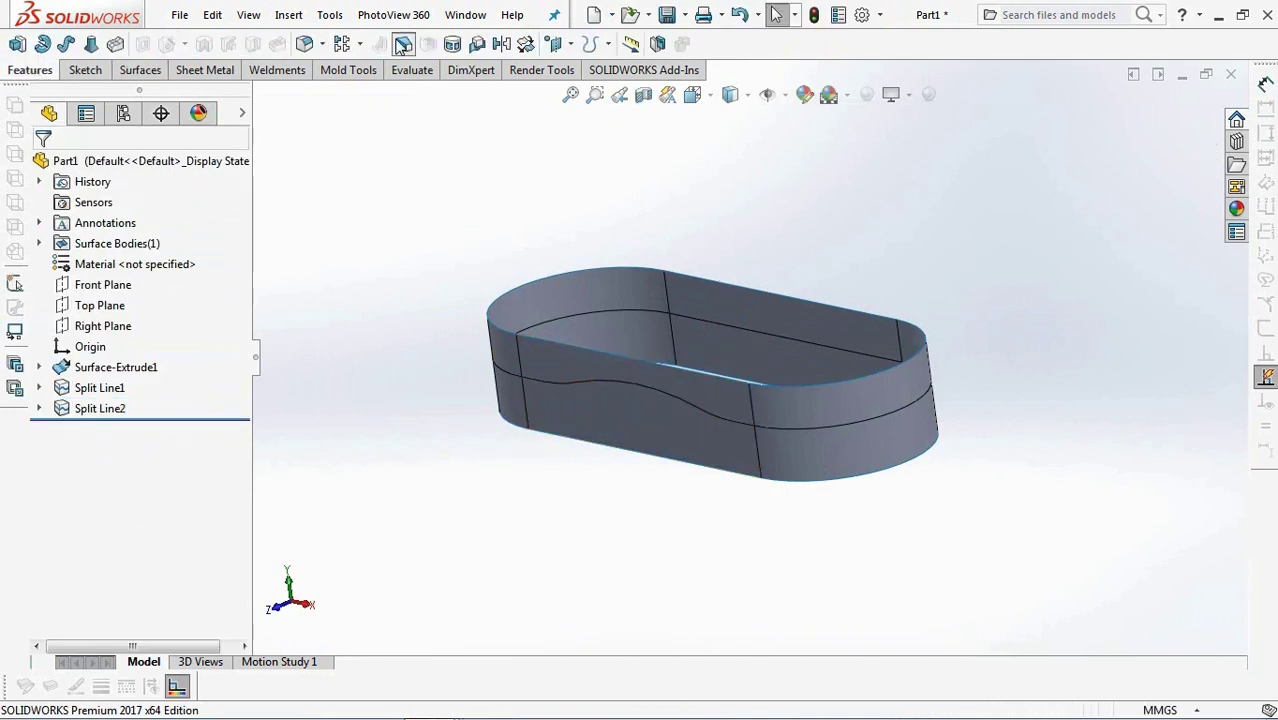
# Draft the upper faces by 3° with a parting line draft, pulling along the Top Plane and using the tangent chain of split edges.
pyautogui.click(402, 45)
pyautogui.click(263, 95)
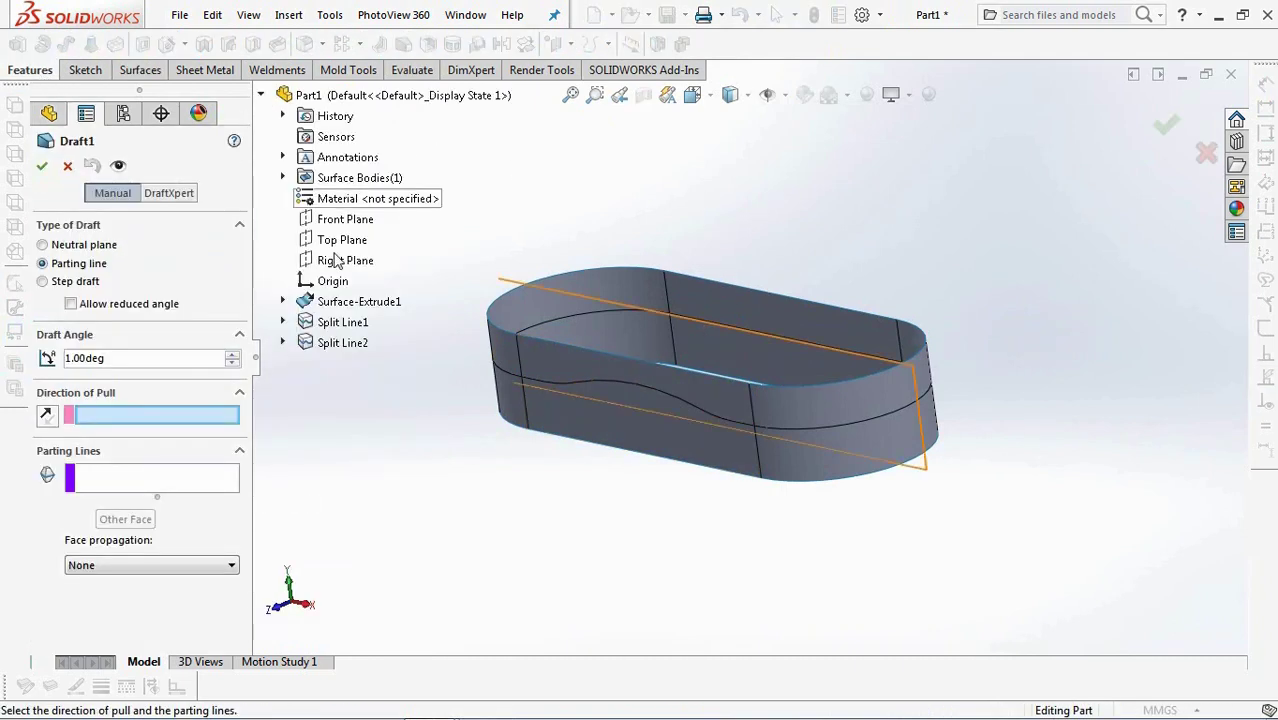
pyautogui.click(340, 241)
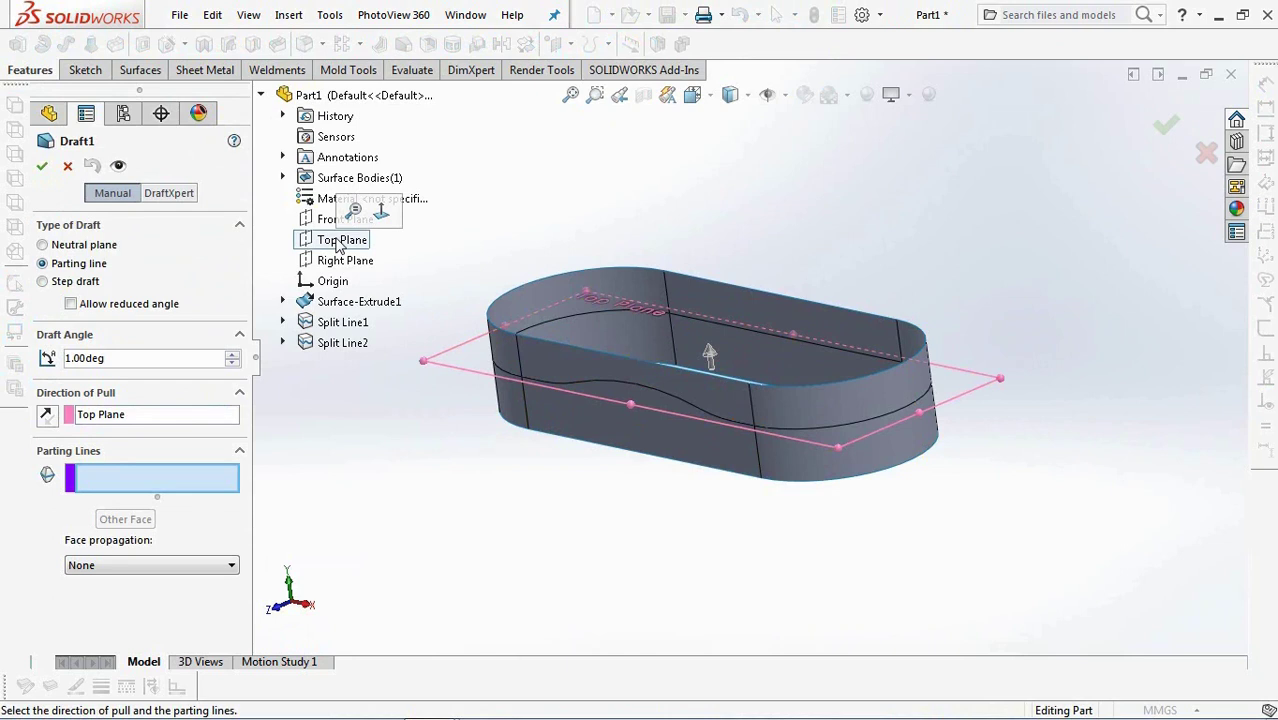
pyautogui.rightClick(589, 389)
pyautogui.click(659, 559)
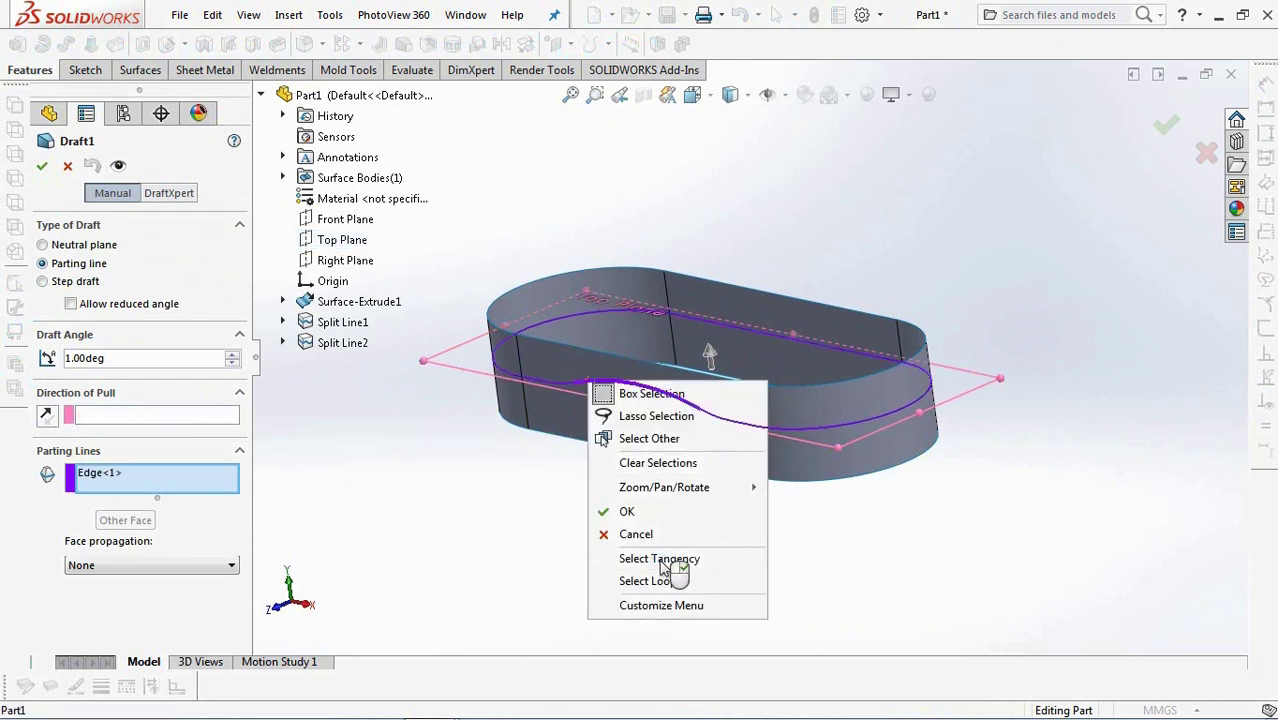
pyautogui.write('3')
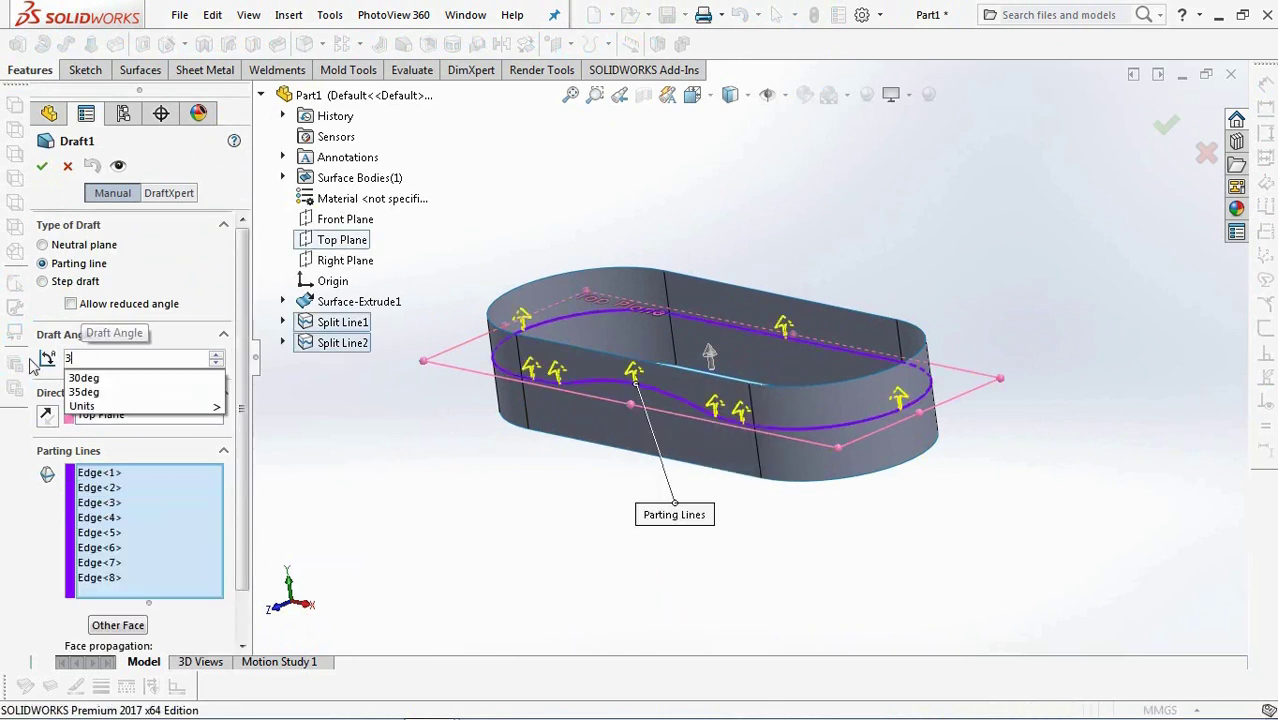
pyautogui.press('Return')
pyautogui.click(41, 166)
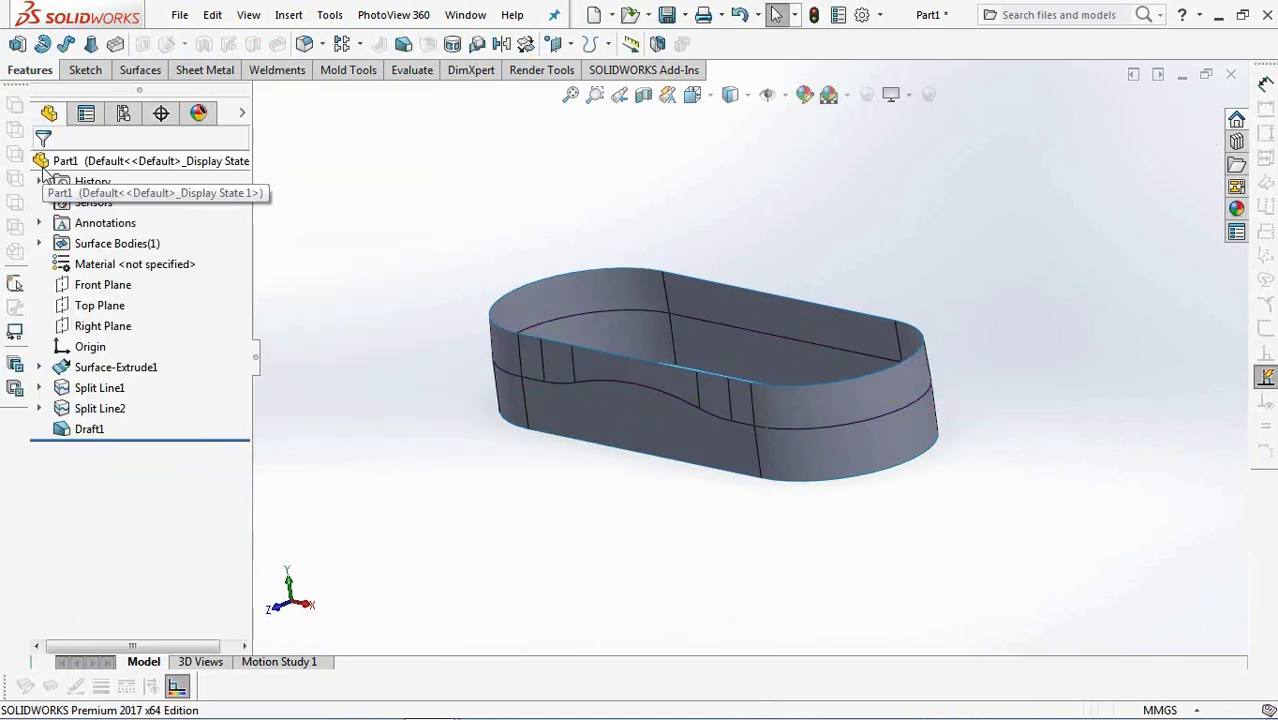
# Draft the lower faces by 3° from the same tangent parting lines, with the Top Plane pull direction reversed.
pyautogui.click(405, 45)
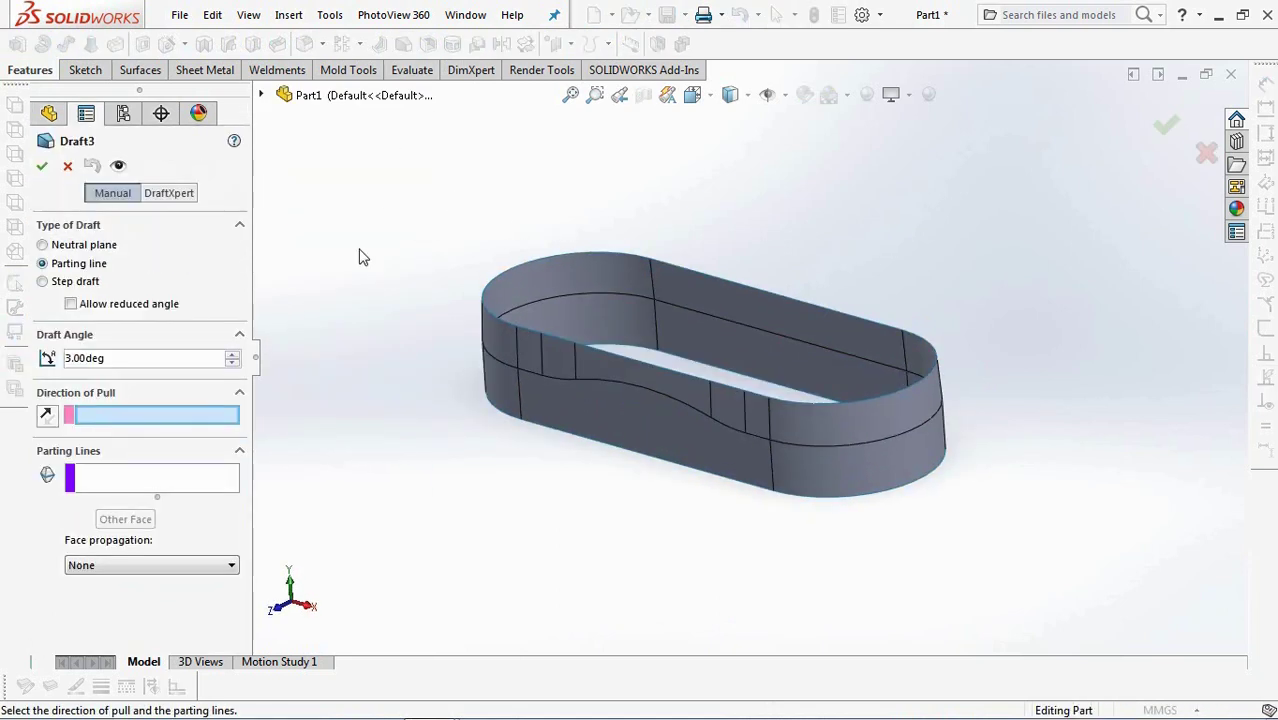
pyautogui.click(262, 95)
pyautogui.click(336, 241)
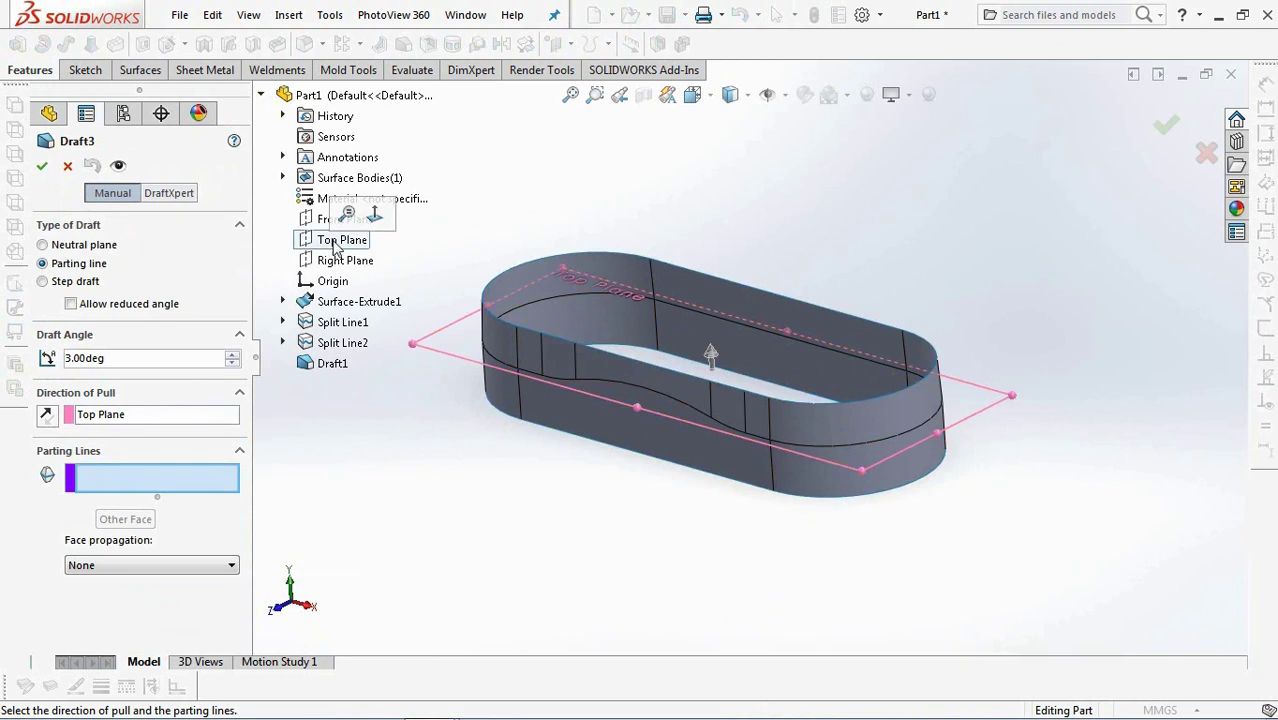
pyautogui.rightClick(663, 398)
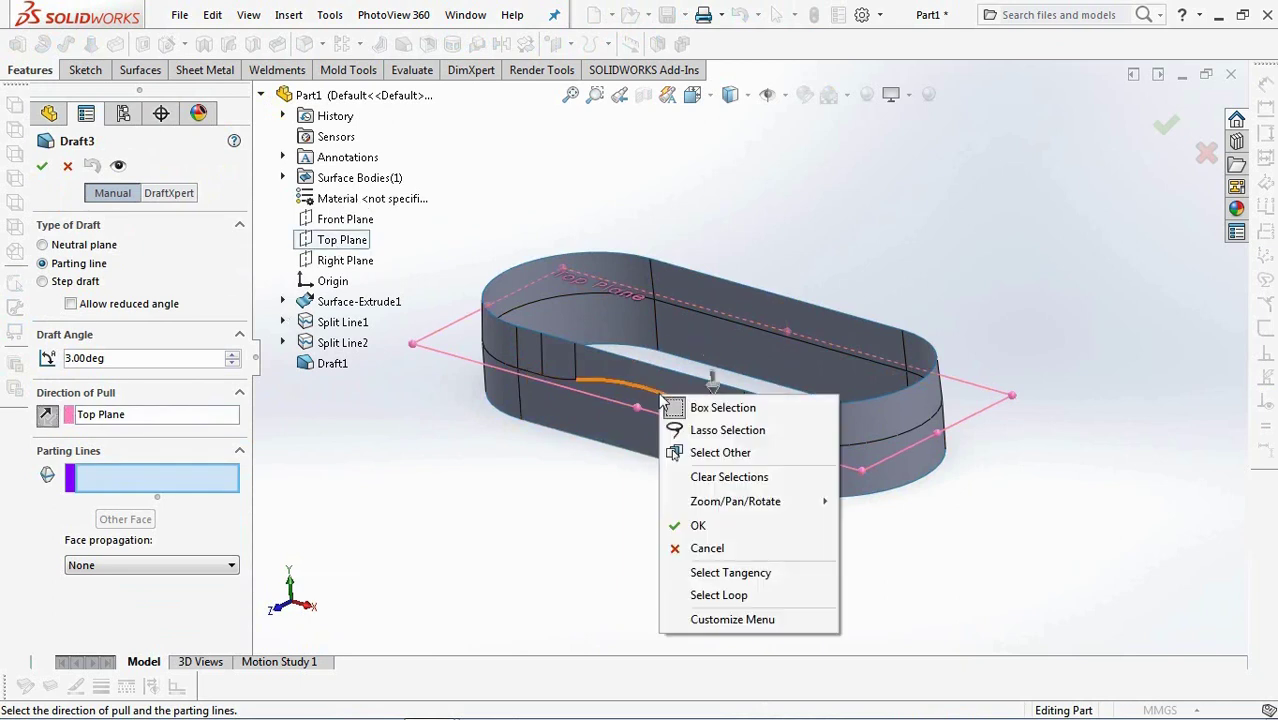
pyautogui.click(720, 573)
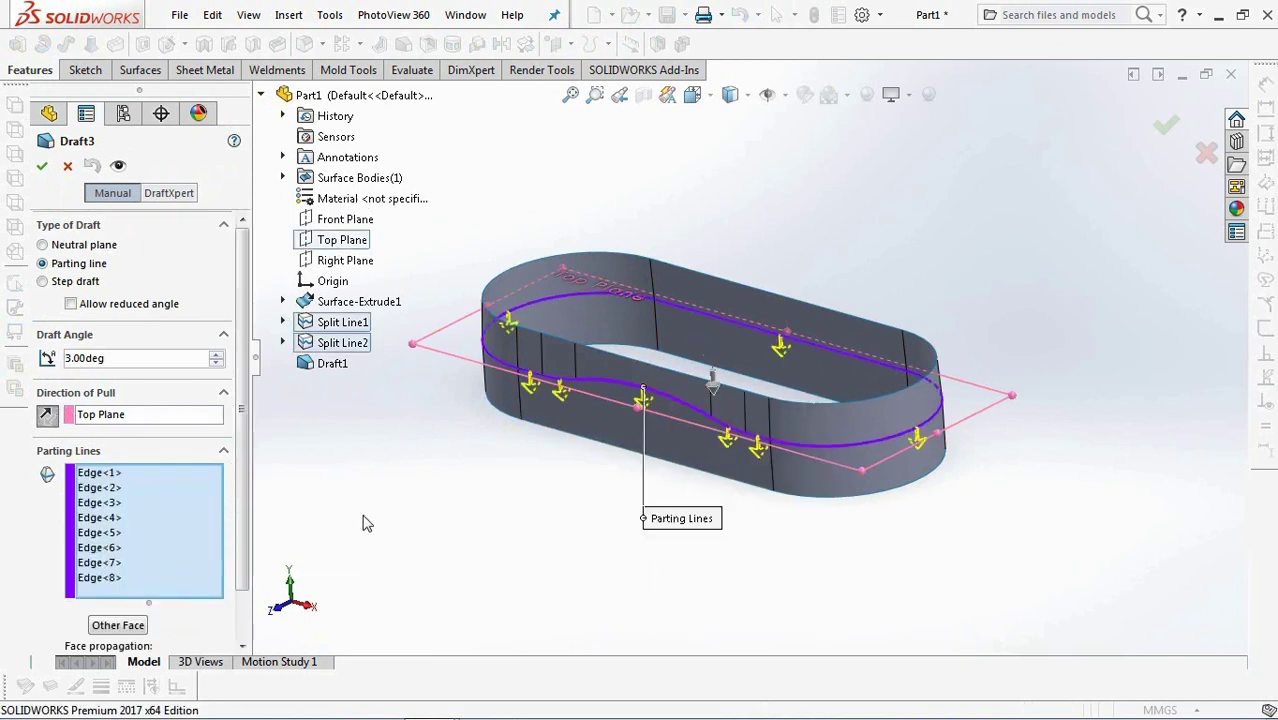
pyautogui.press('Return')
# Start a new sketch on the Front Plane and switch to the front view.
pyautogui.moveTo(479, 536)
pyautogui.mouseDown(button='middle')
pyautogui.moveTo(576, 491)
pyautogui.moveTo(551, 560)
pyautogui.mouseUp(button='middle')
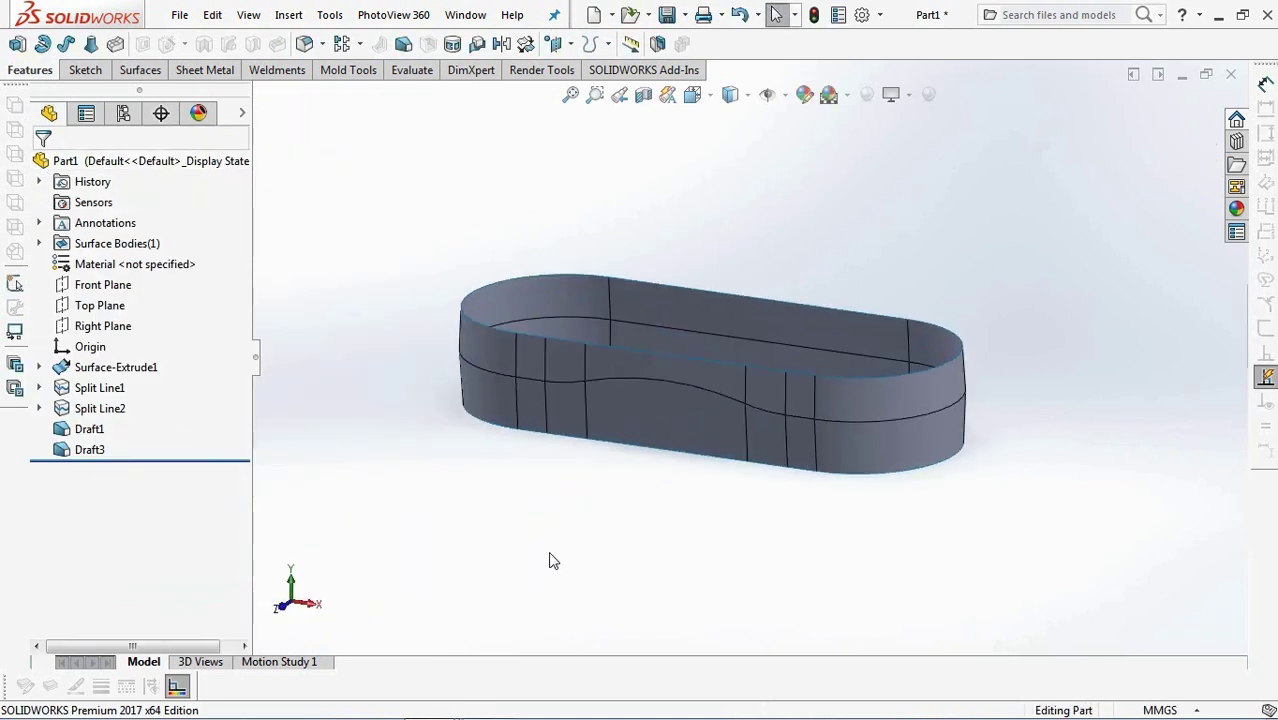
pyautogui.click(100, 285)
pyautogui.click(111, 252)
pyautogui.press('space')
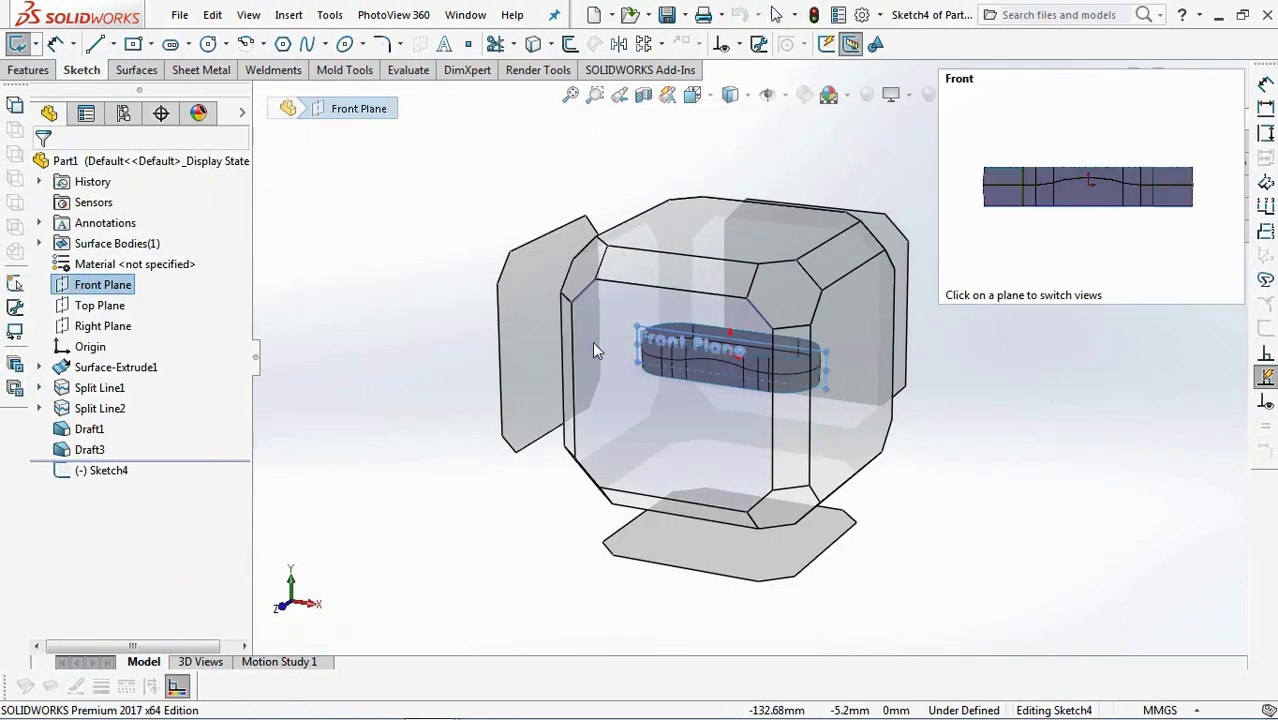
pyautogui.click(592, 341)
# Draw two 3-point arcs between the side edges: an upward bow of about 716 mm radius along the top, a downward one of about 762 mm below.
pyautogui.click(260, 44)
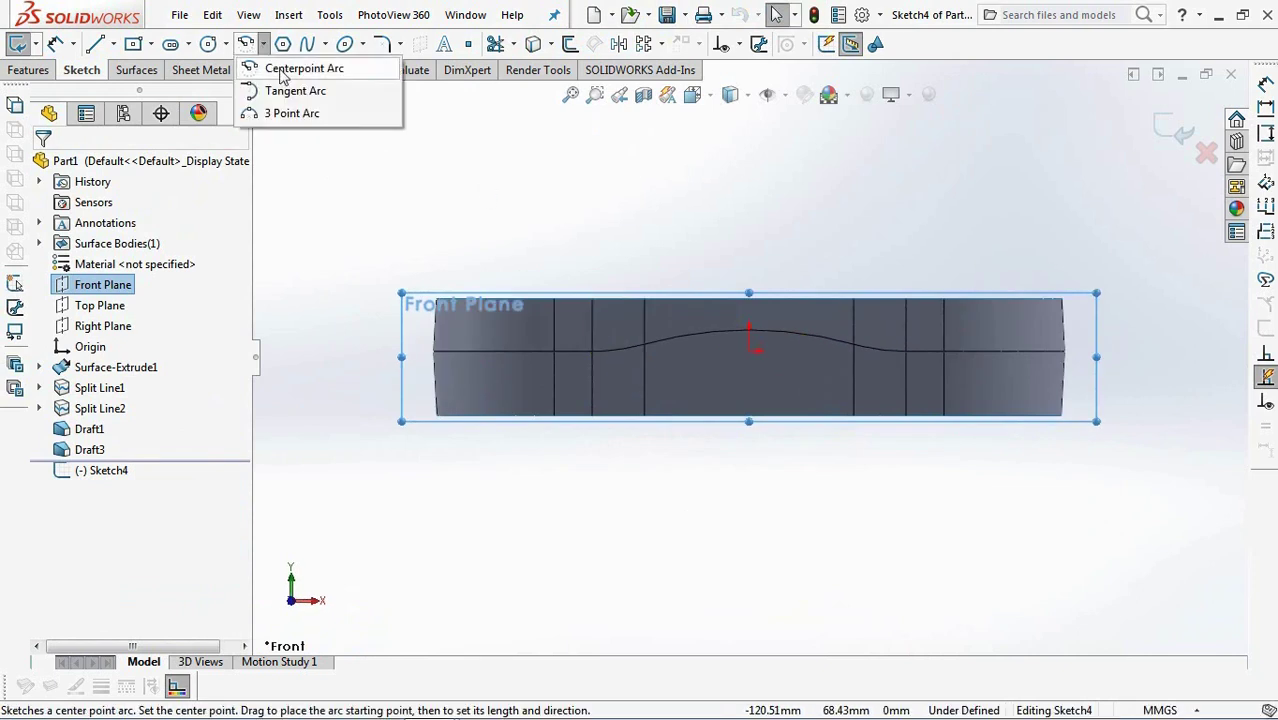
pyautogui.click(290, 111)
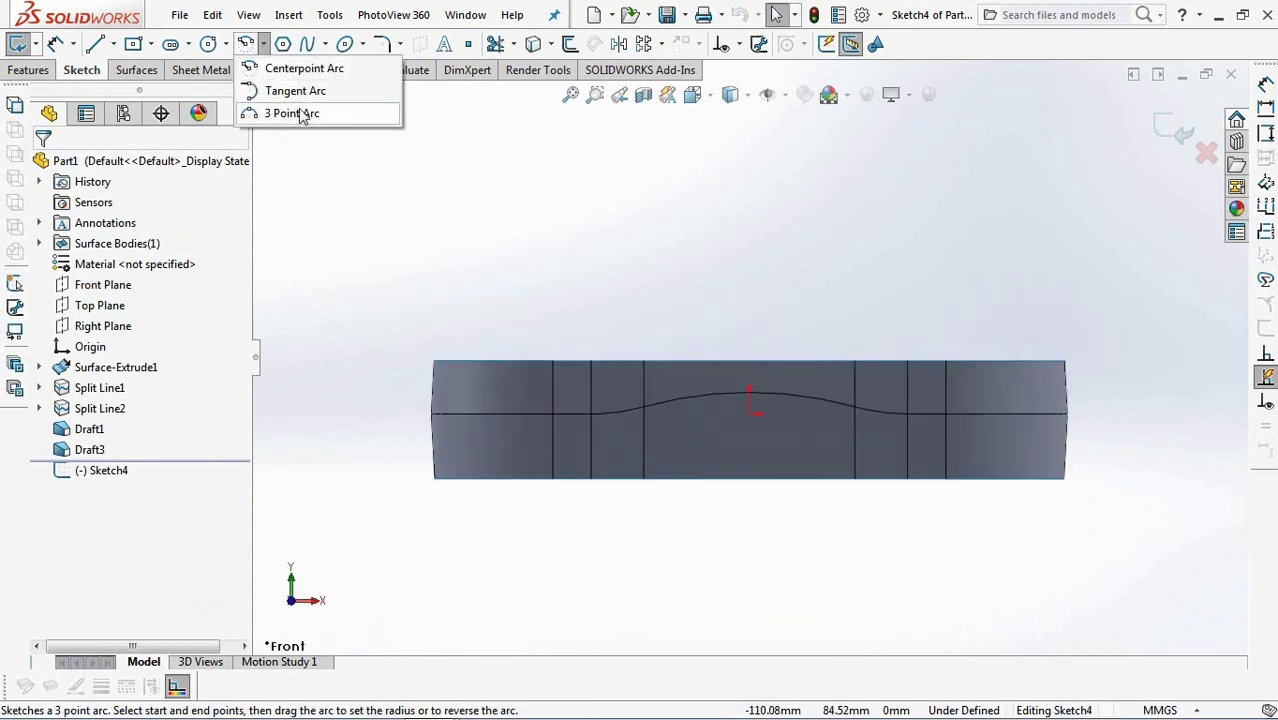
pyautogui.click(434, 388)
pyautogui.click(1066, 380)
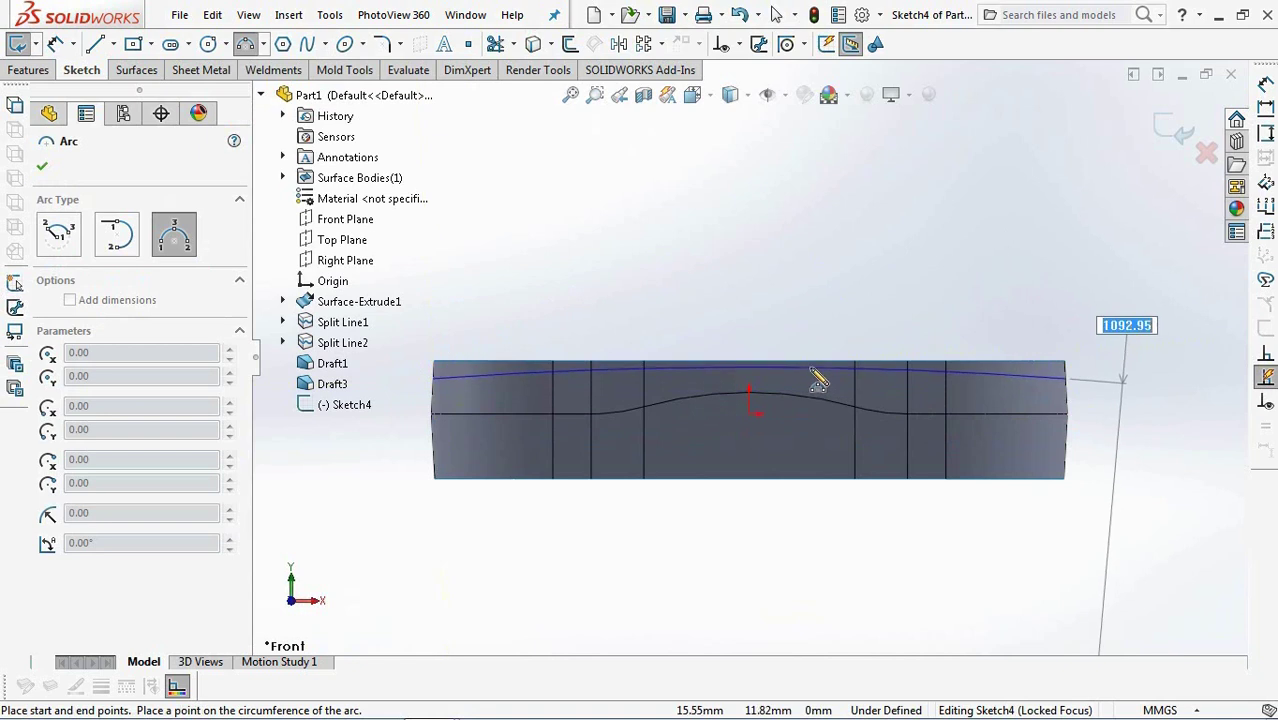
pyautogui.click(818, 366)
pyautogui.click(435, 467)
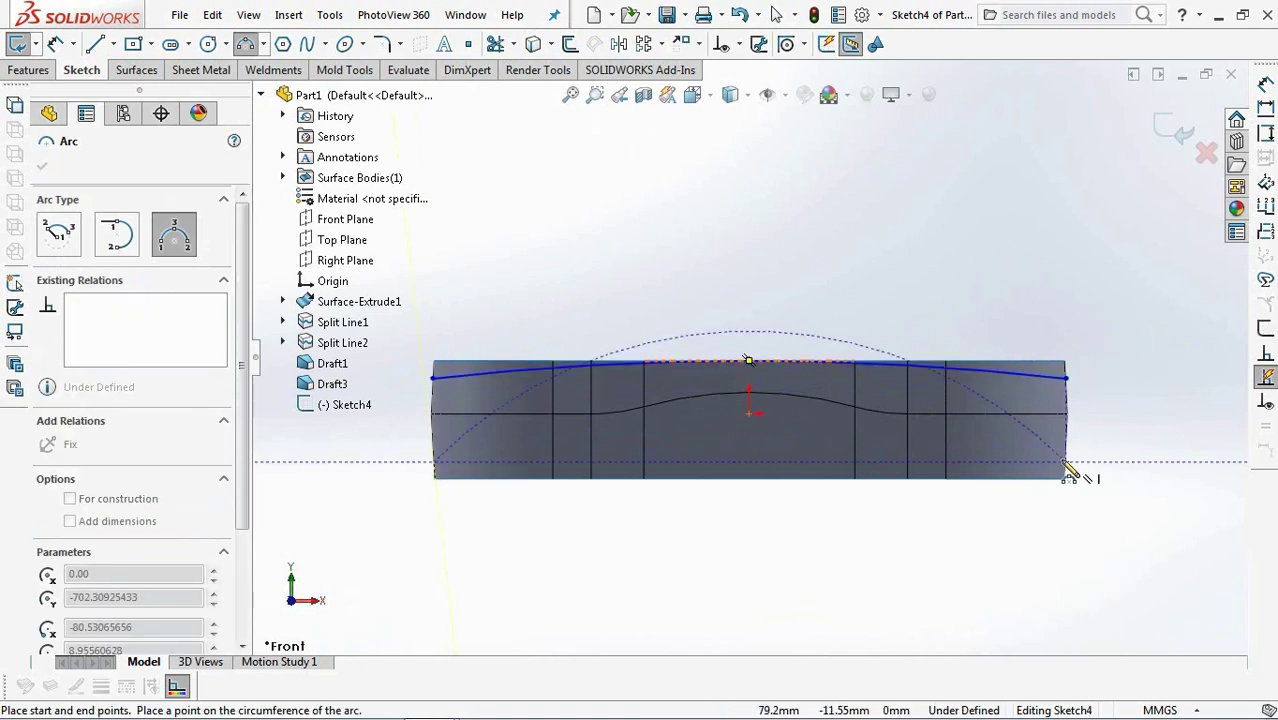
pyautogui.click(1066, 462)
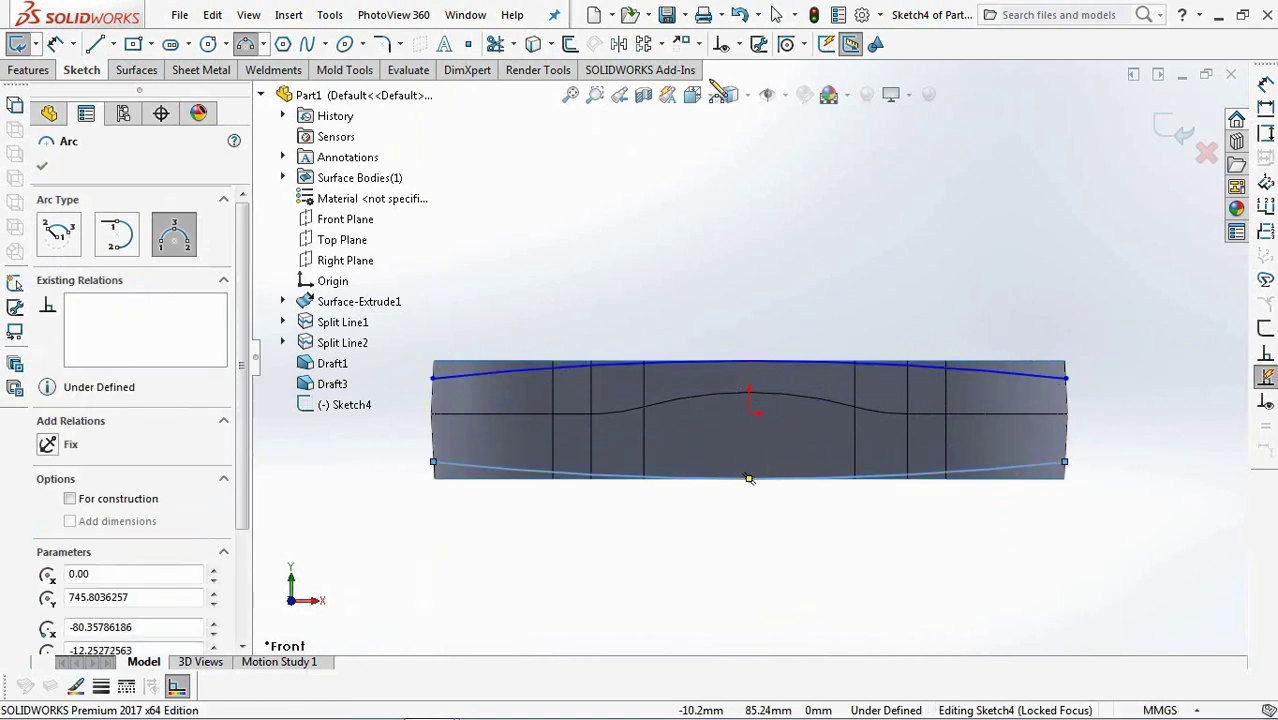
# Make the lower arc tangent to the body's bottom edge and the upper arc tangent to its top edge.
pyautogui.click(738, 44)
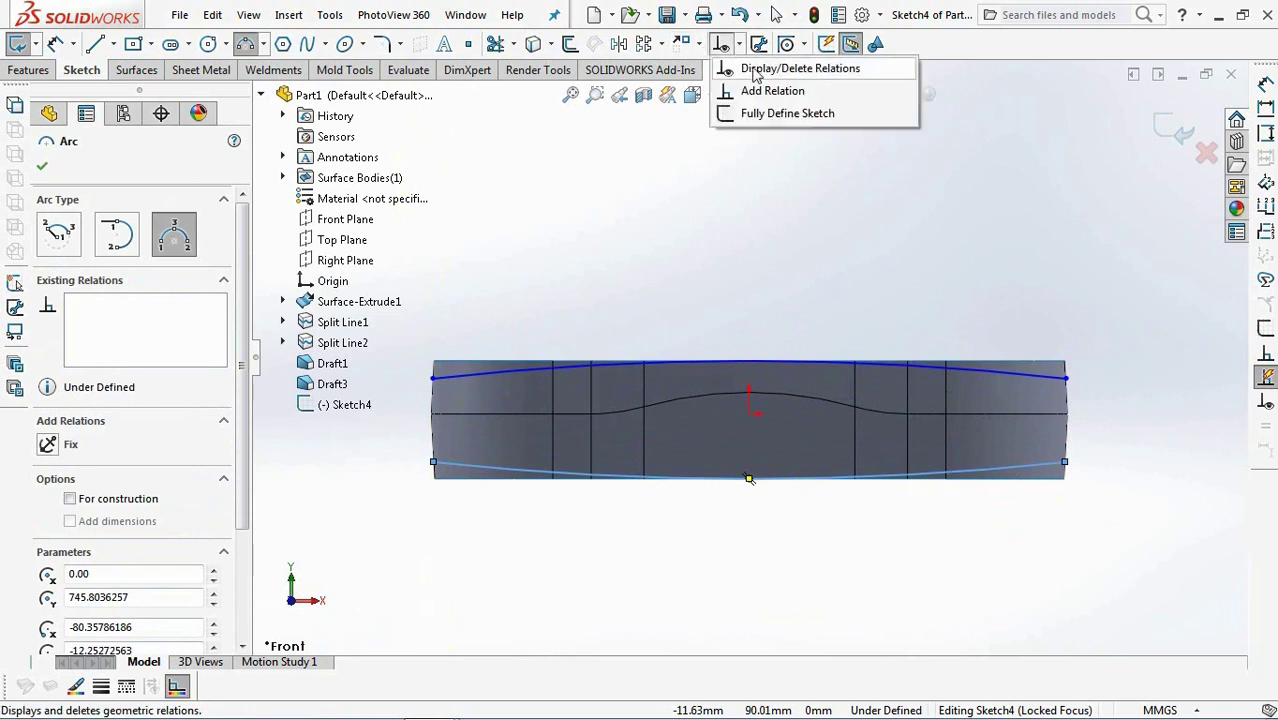
pyautogui.click(770, 88)
pyautogui.scroll(-2, 840, 508)
pyautogui.scroll(-2, 840, 508)
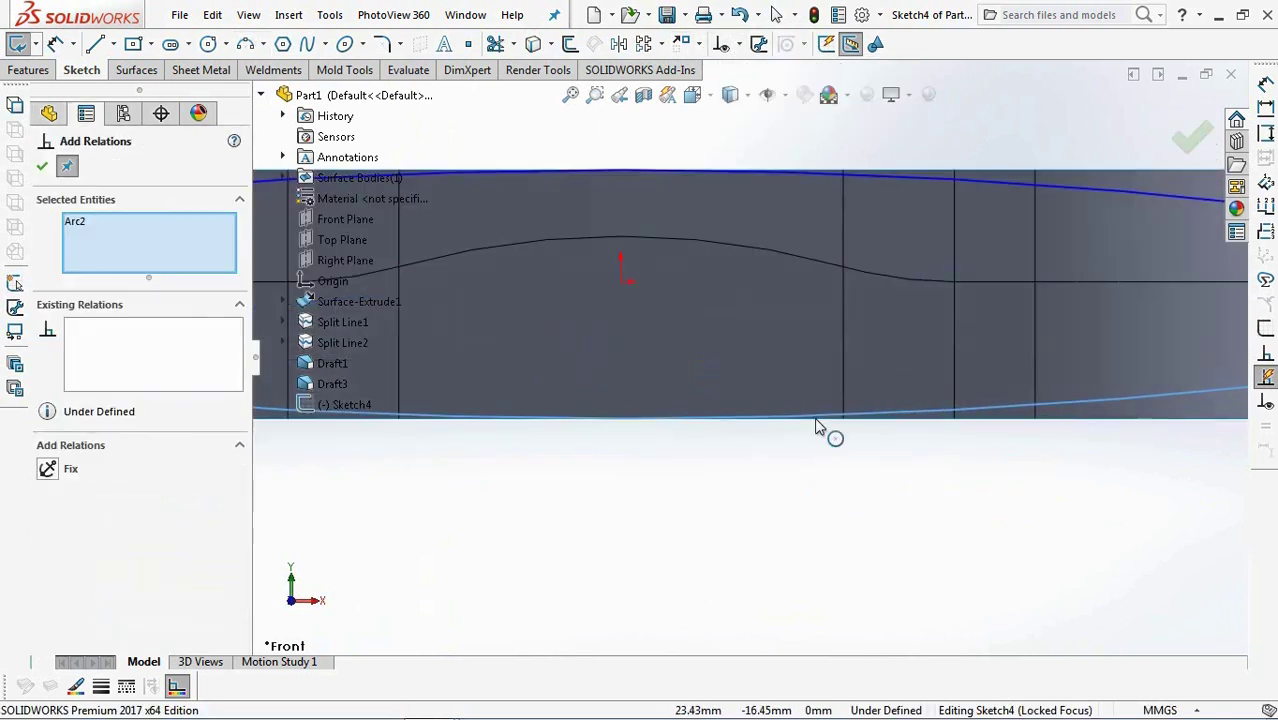
pyautogui.click(829, 420)
pyautogui.scroll(1, 825, 450)
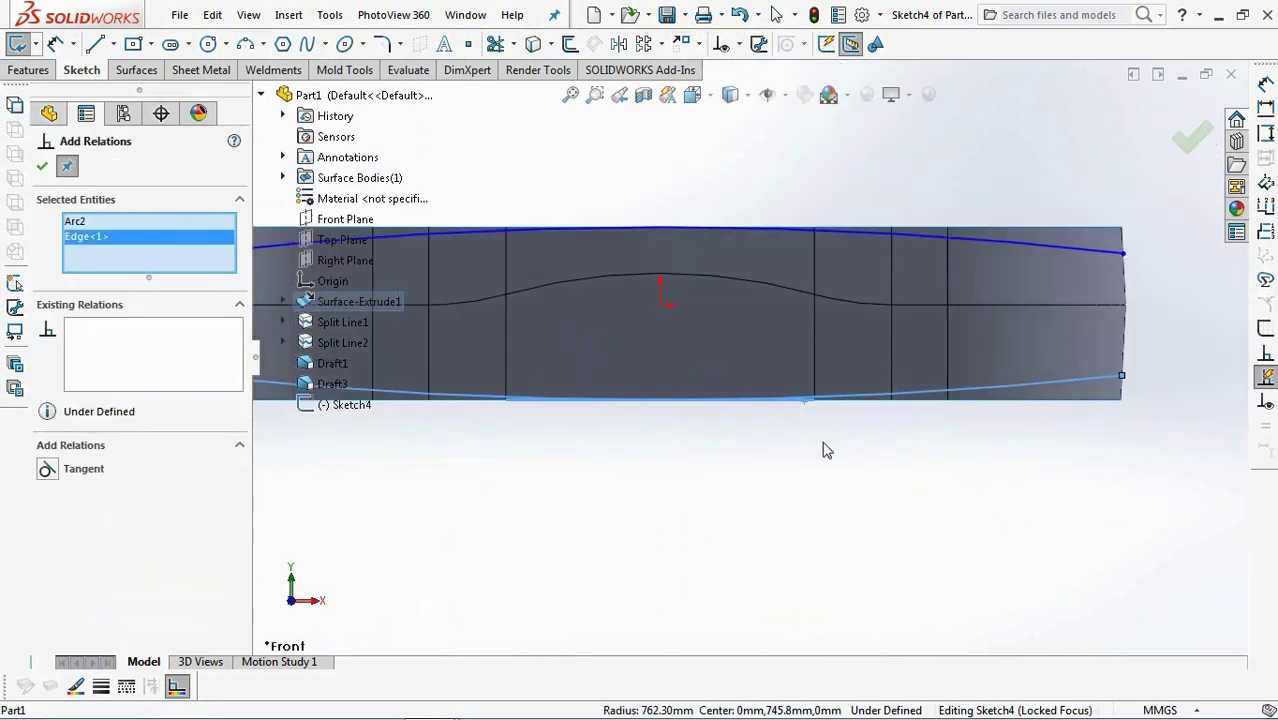
pyautogui.click(842, 231)
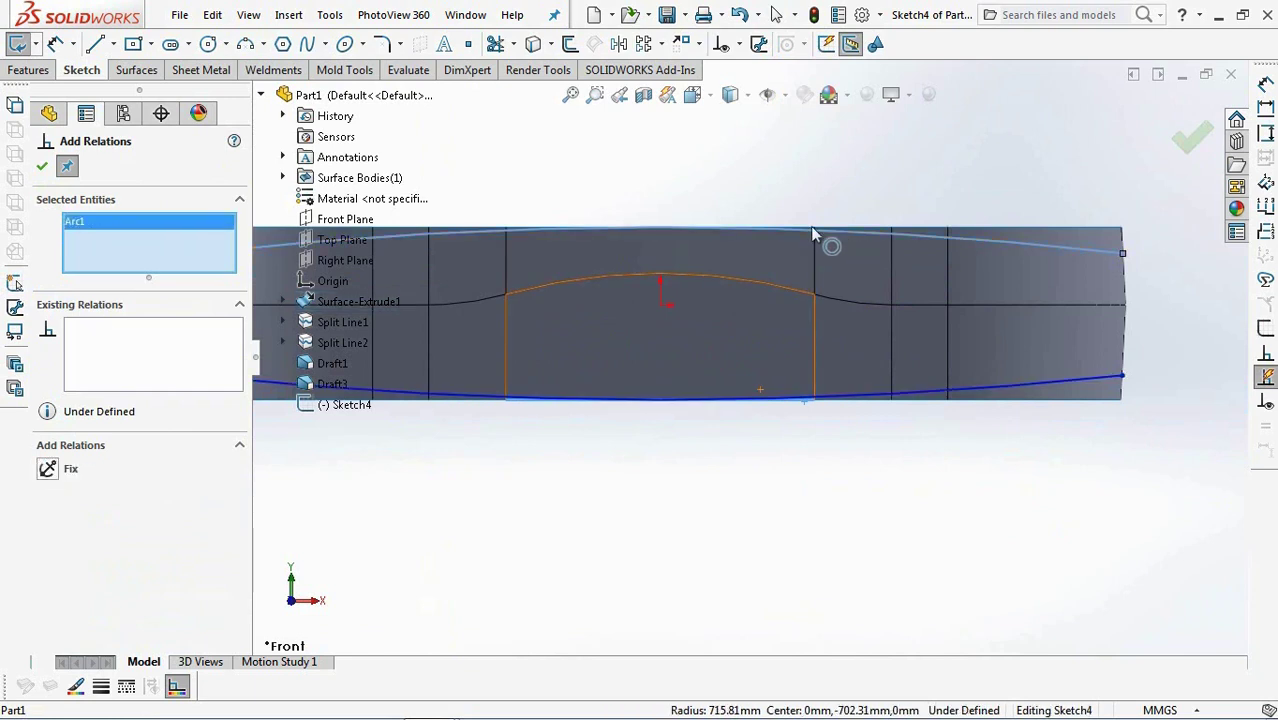
pyautogui.scroll(-2, 797, 248)
pyautogui.click(808, 244)
pyautogui.click(47, 468)
# Add horizontal relations between the two endpoints of the lower arc and between those of the upper arc.
pyautogui.scroll(4, 556, 478)
pyautogui.click(1045, 428)
pyautogui.scroll(1, 1048, 436)
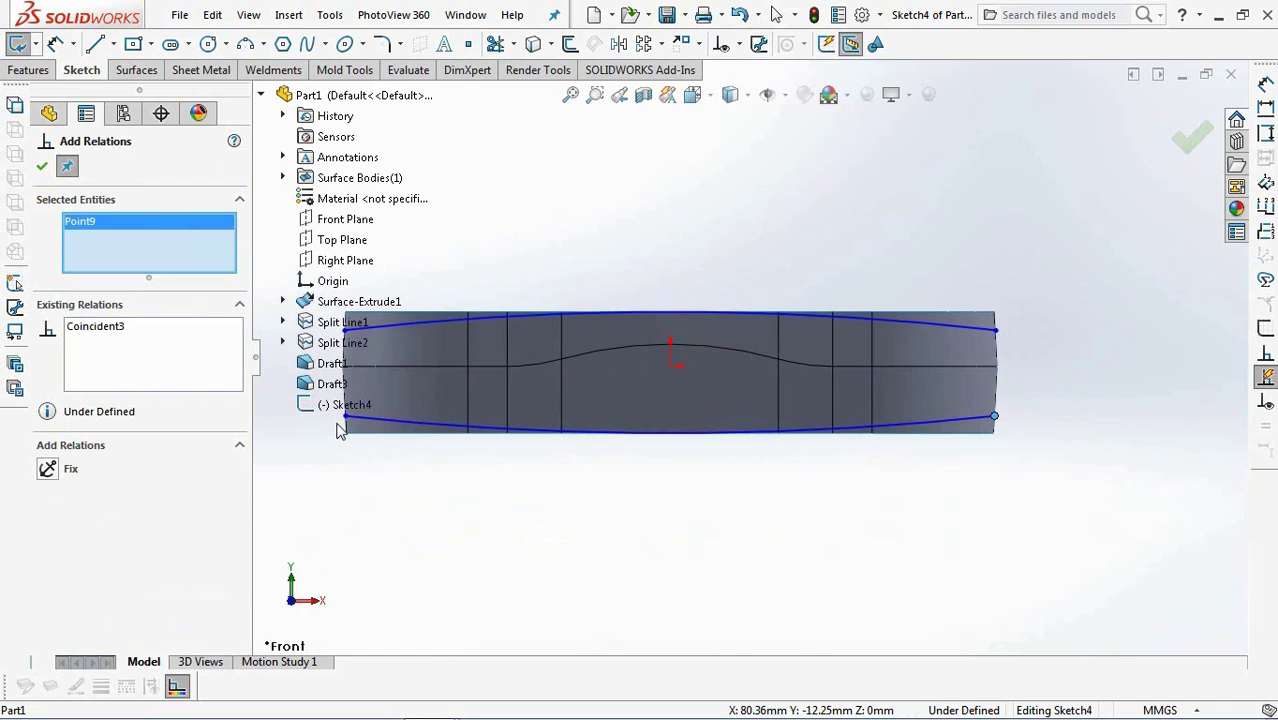
pyautogui.scroll(2, 860, 540)
pyautogui.click(468, 338)
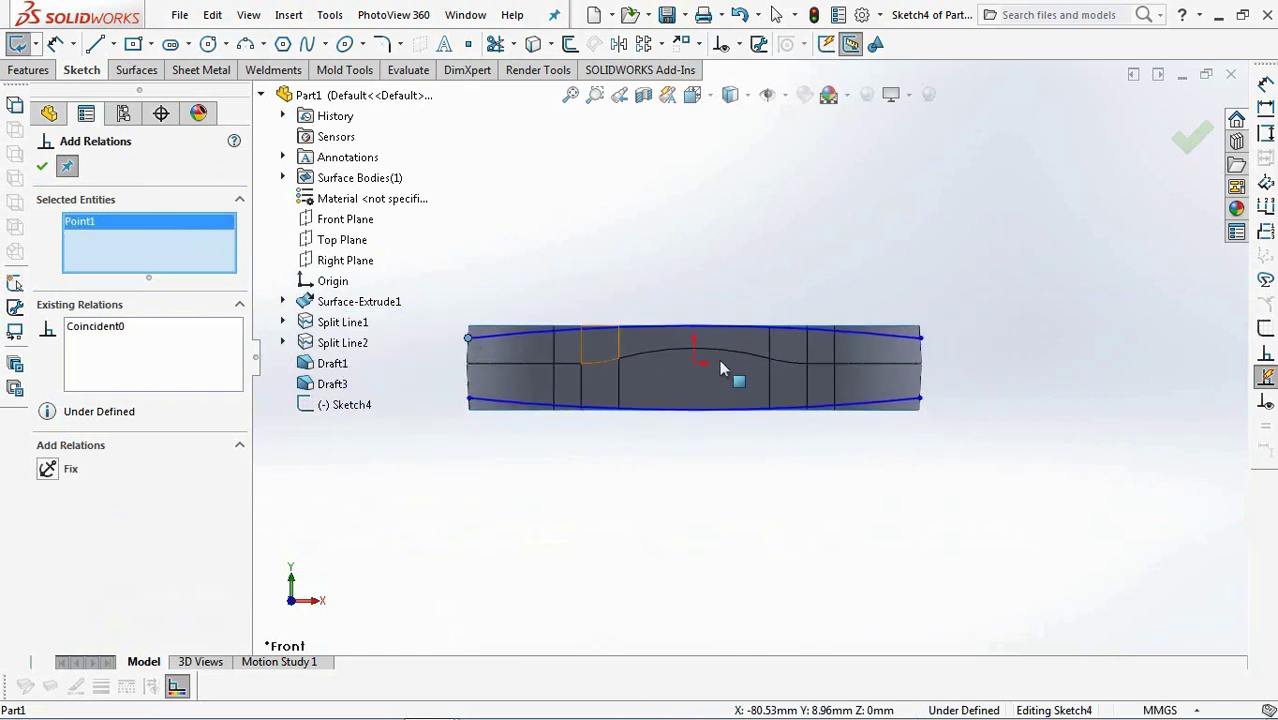
pyautogui.click(920, 337)
pyautogui.click(41, 166)
# Dimension the upper arc's endpoint 3 mm vertically from the body's top corner.
pyautogui.click(55, 43)
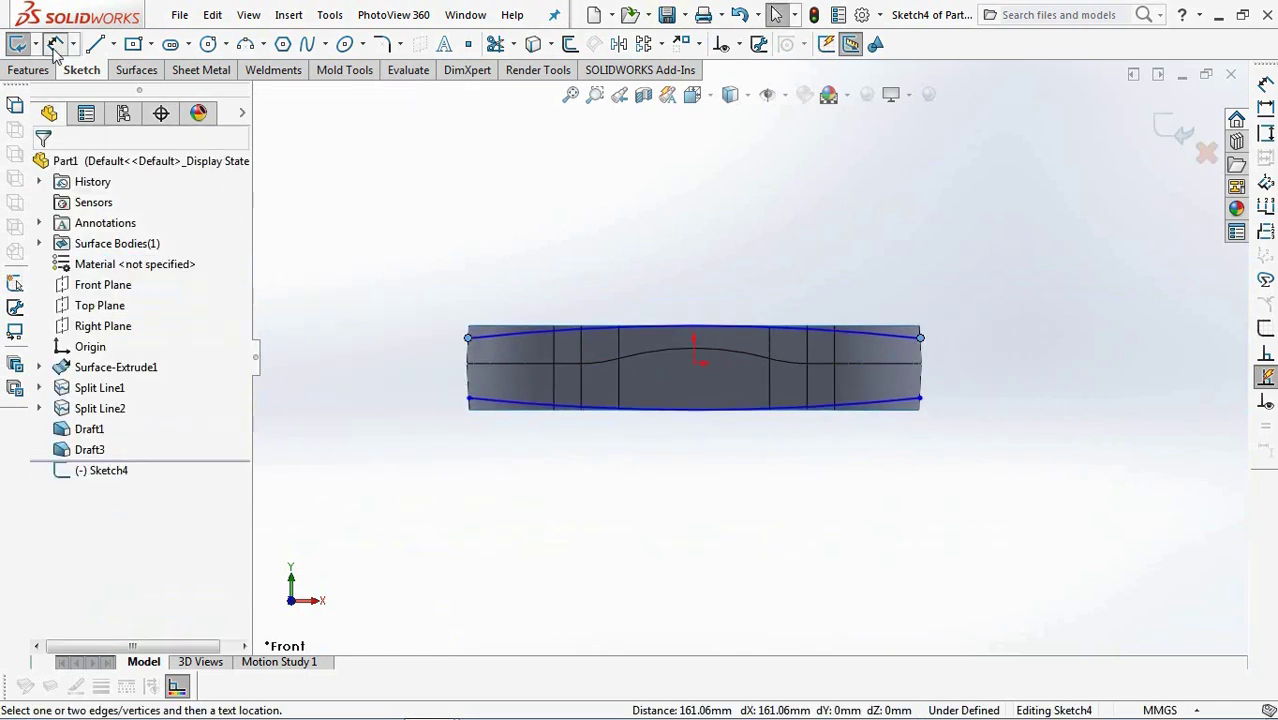
pyautogui.press('Escape')
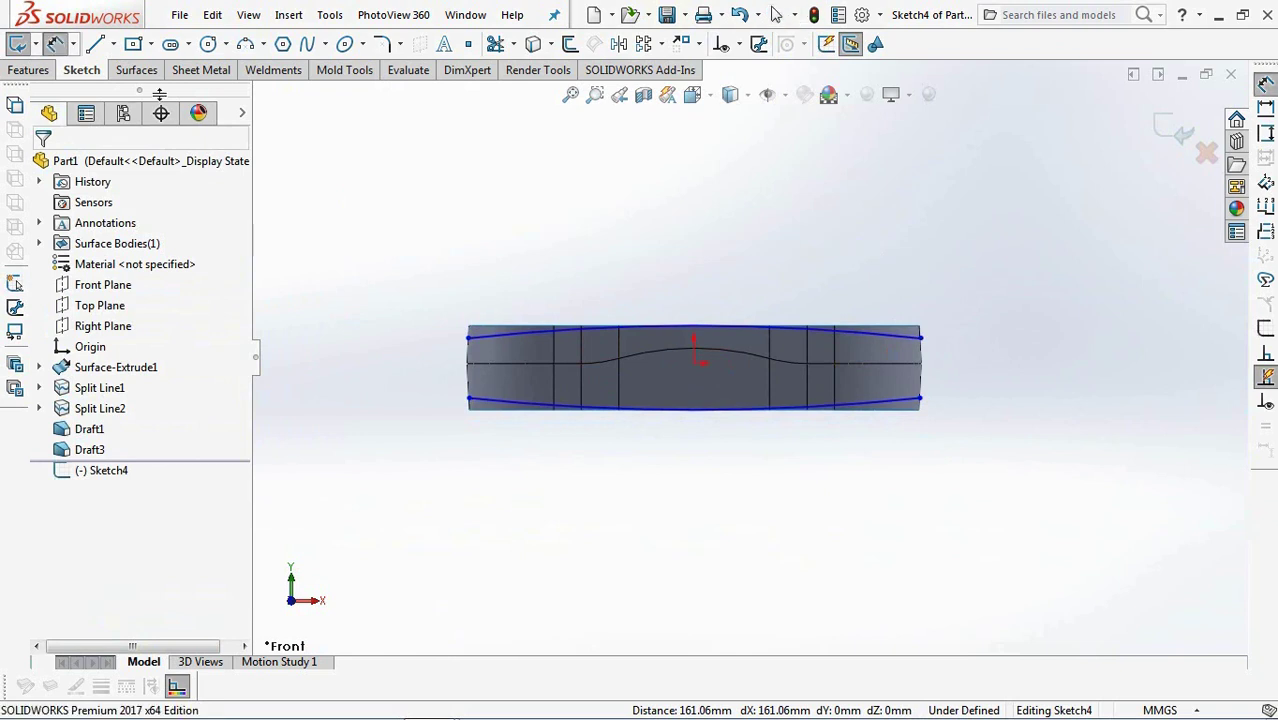
pyautogui.click(920, 338)
pyautogui.click(968, 338)
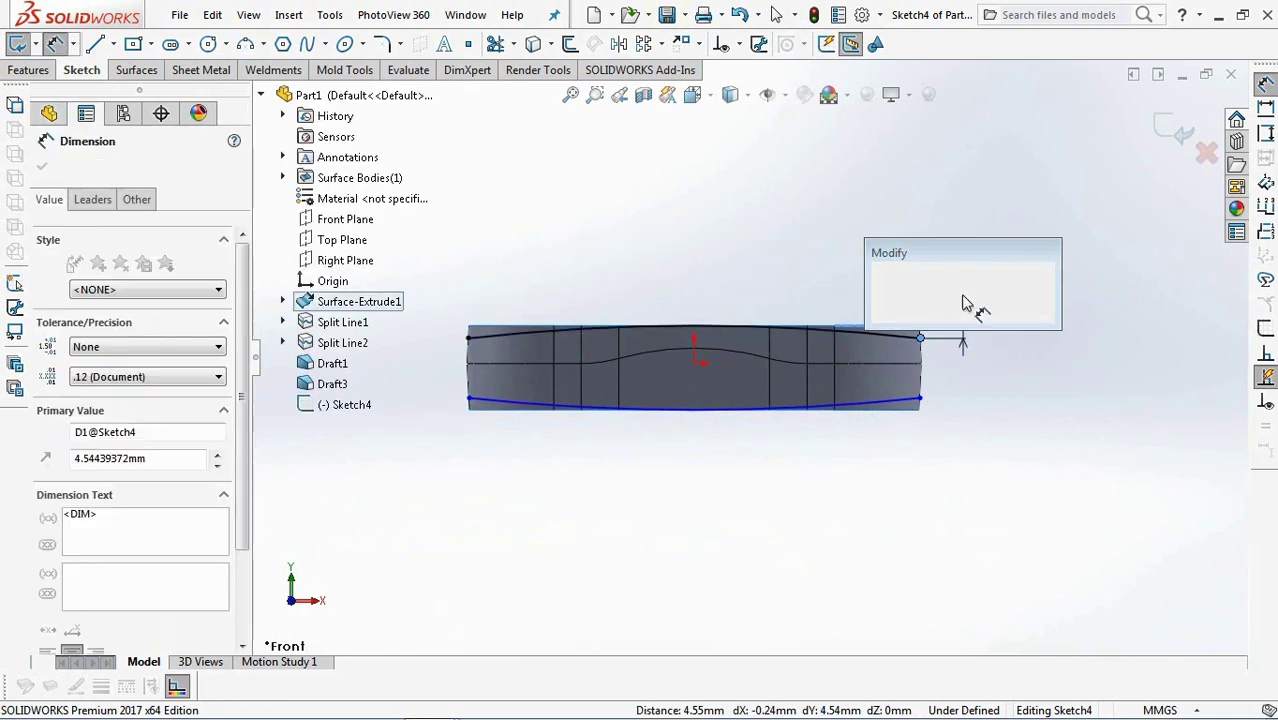
pyautogui.write('3')
pyautogui.click(883, 286)
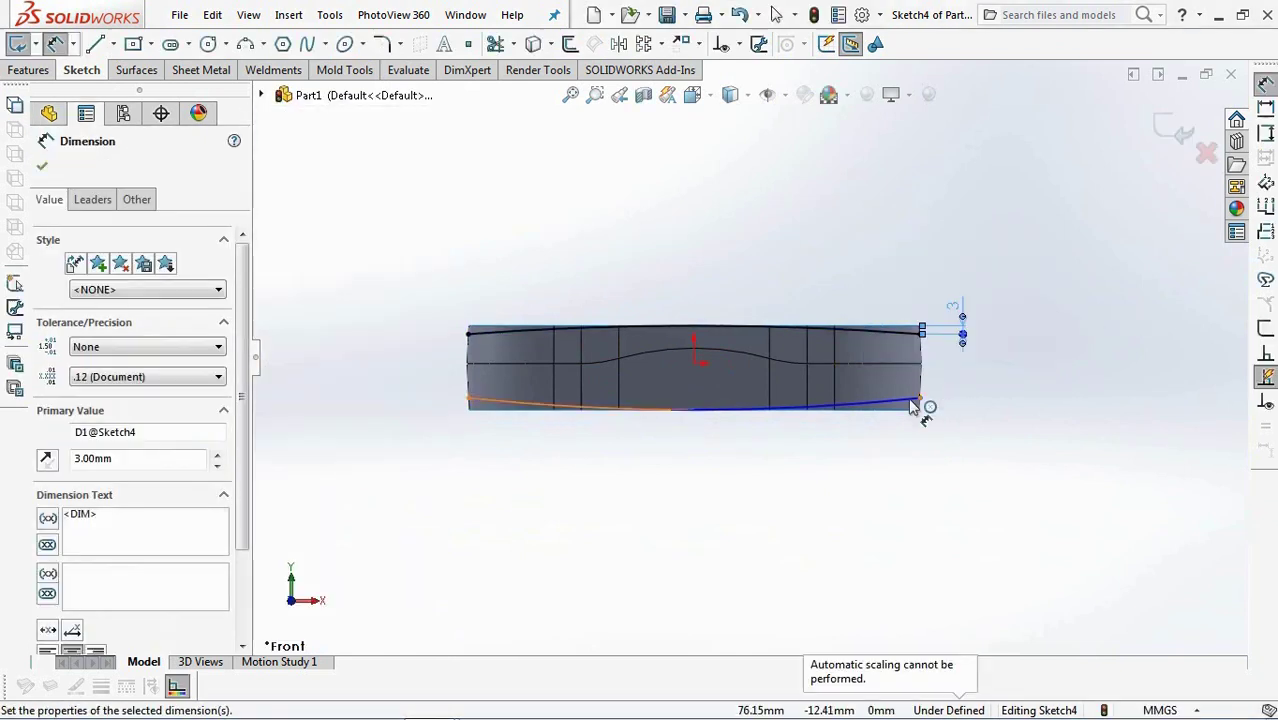
# Dimension the lower arc's endpoint 3 mm vertically from the body's bottom corner and finish the sketch.
pyautogui.click(970, 460)
pyautogui.write('3')
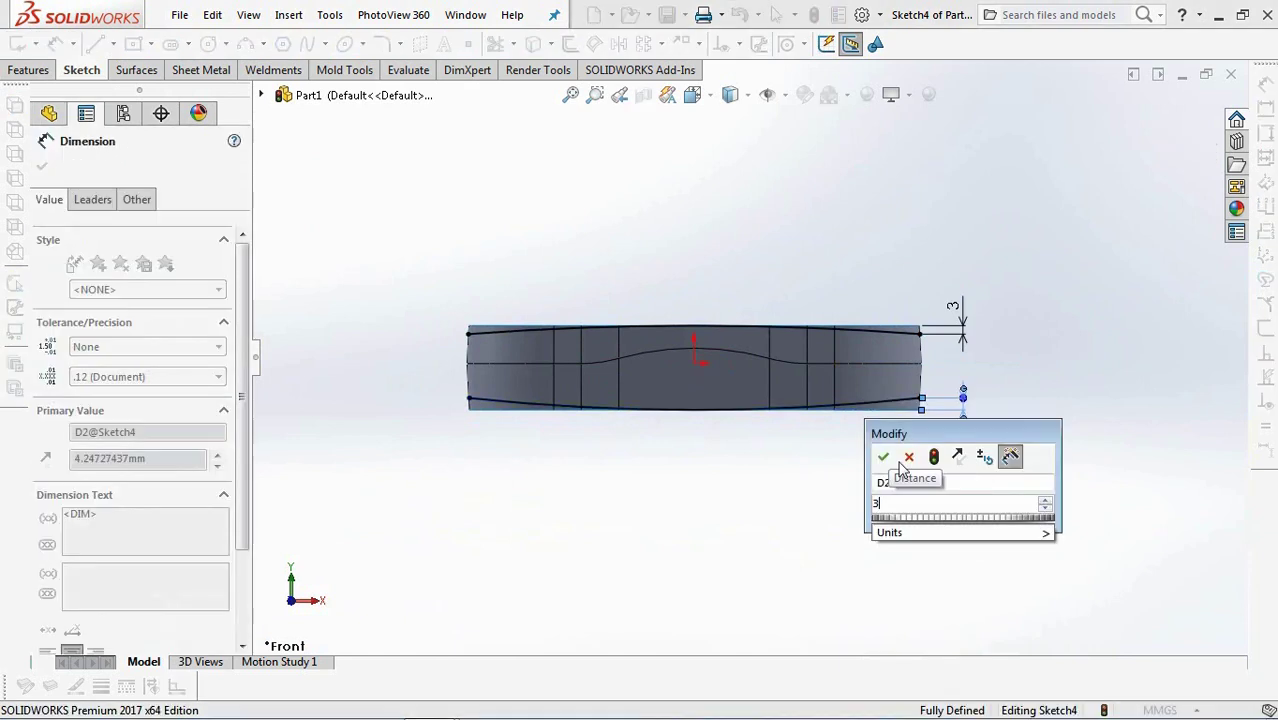
pyautogui.click(888, 455)
pyautogui.click(766, 456)
pyautogui.scroll(-1, 766, 460)
pyautogui.click(1168, 131)
# Trim the surface body with the two-arc sketch, keeping the wall portion between the arcs.
pyautogui.scroll(2, 1125, 210)
pyautogui.moveTo(1106, 243); pyautogui.dragTo(1050, 330, button='middle')
pyautogui.click(140, 70)
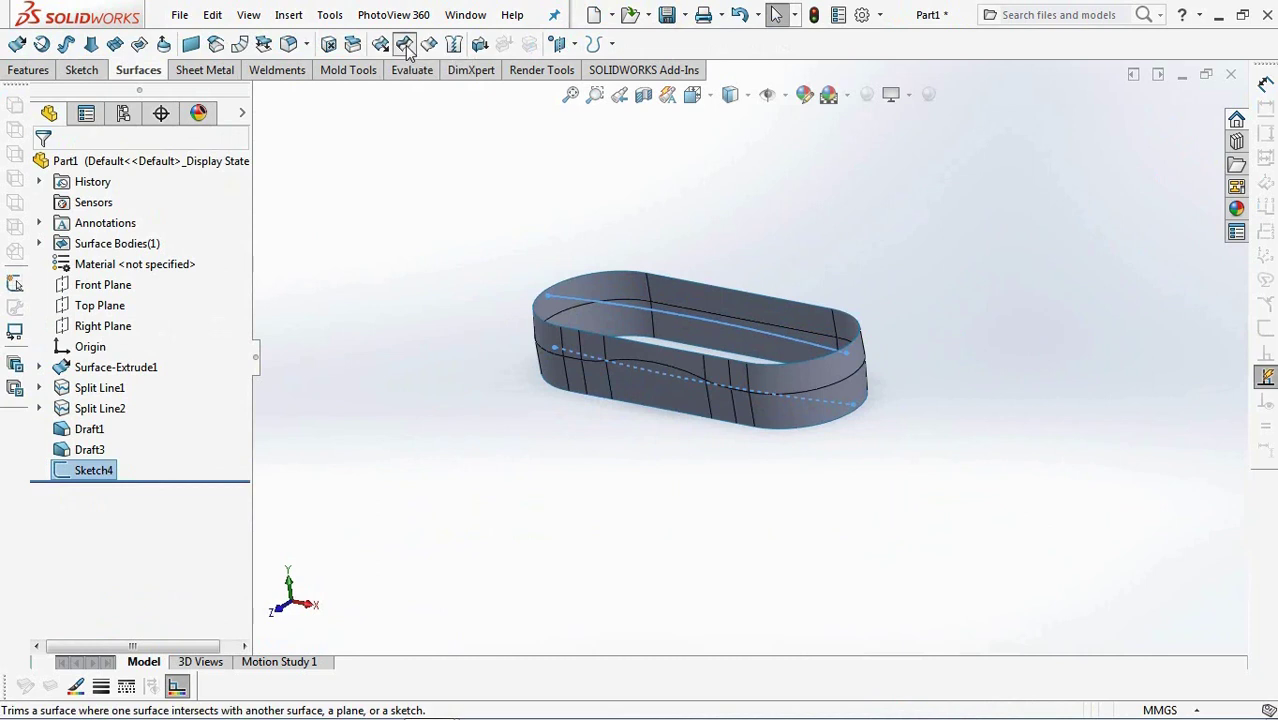
pyautogui.click(405, 45)
pyautogui.click(565, 363)
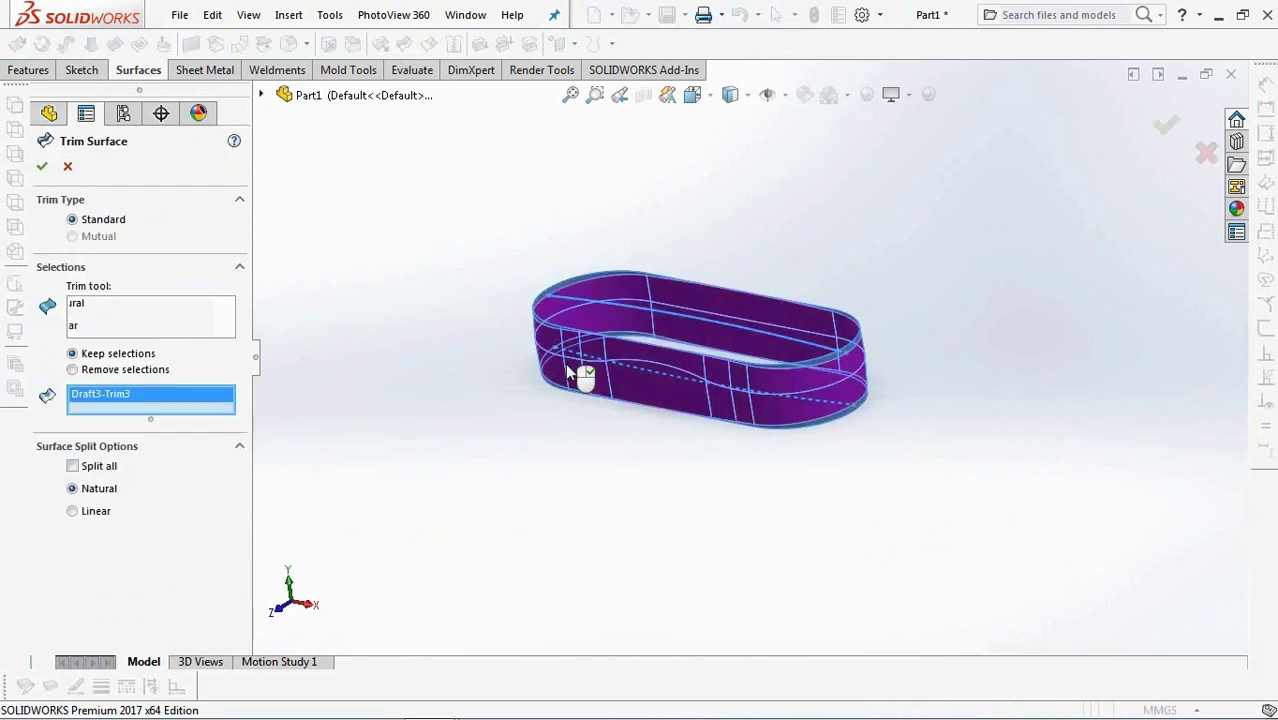
pyautogui.rightClick(565, 363)
# Start another sketch on the Front Plane for the top crown profile and switch to the front view.
pyautogui.scroll(-2, 402, 423)
pyautogui.moveTo(473, 417); pyautogui.dragTo(488, 363, button='middle')
pyautogui.moveTo(521, 425); pyautogui.dragTo(508, 448, button='middle')
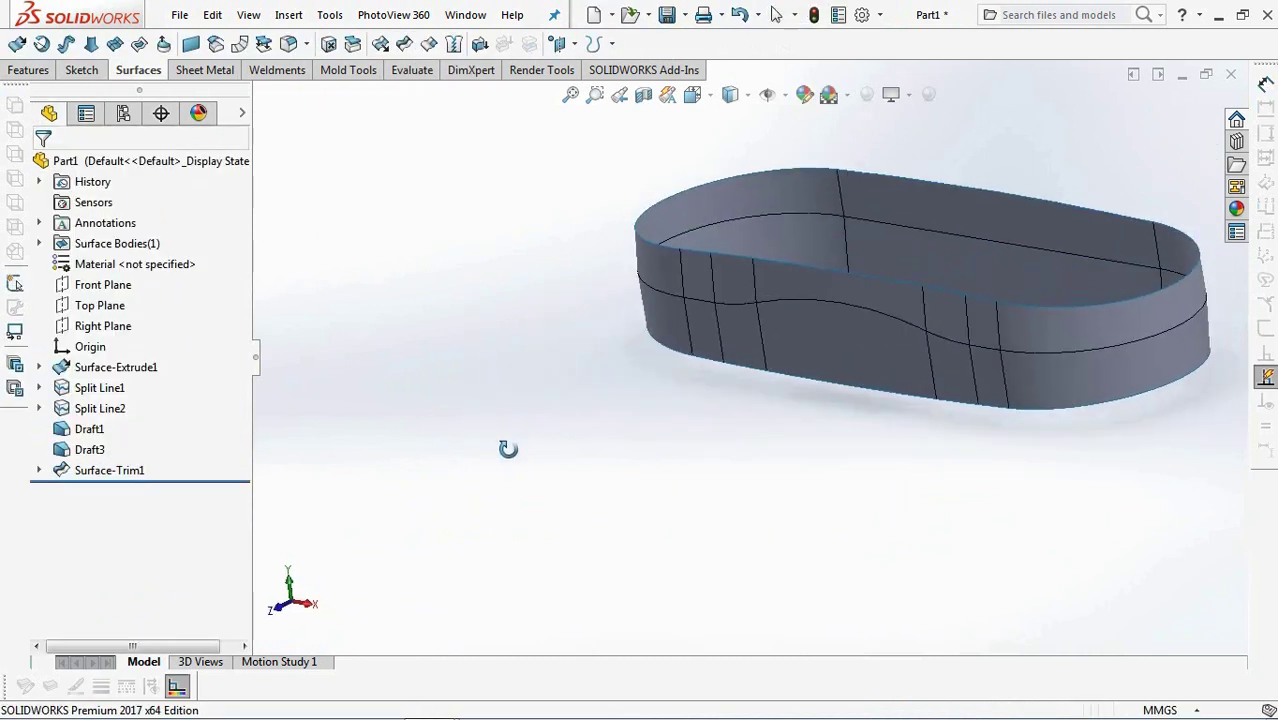
pyautogui.scroll(-3, 560, 350)
pyautogui.scroll(3, 887, 362)
pyautogui.scroll(-3, 1140, 212)
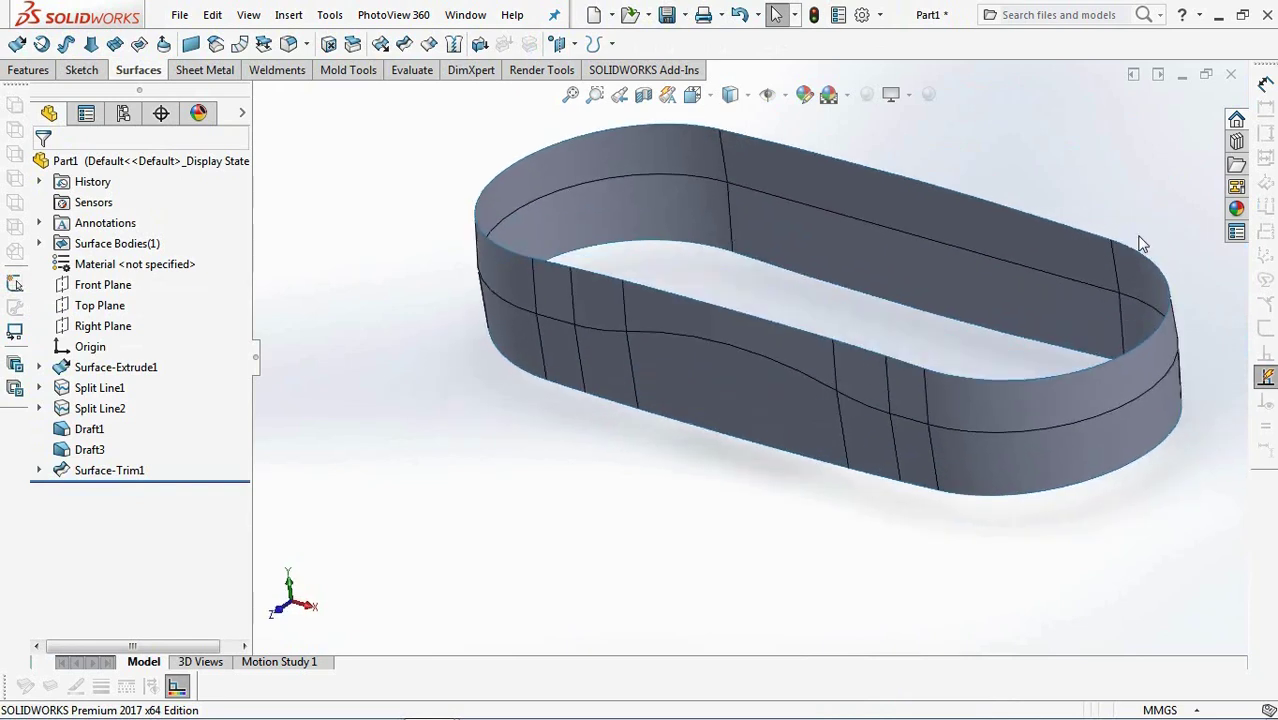
pyautogui.keyDown('ctrl'); pyautogui.moveTo(1076, 268); pyautogui.dragTo(988, 325, button='middle'); pyautogui.keyUp('ctrl')
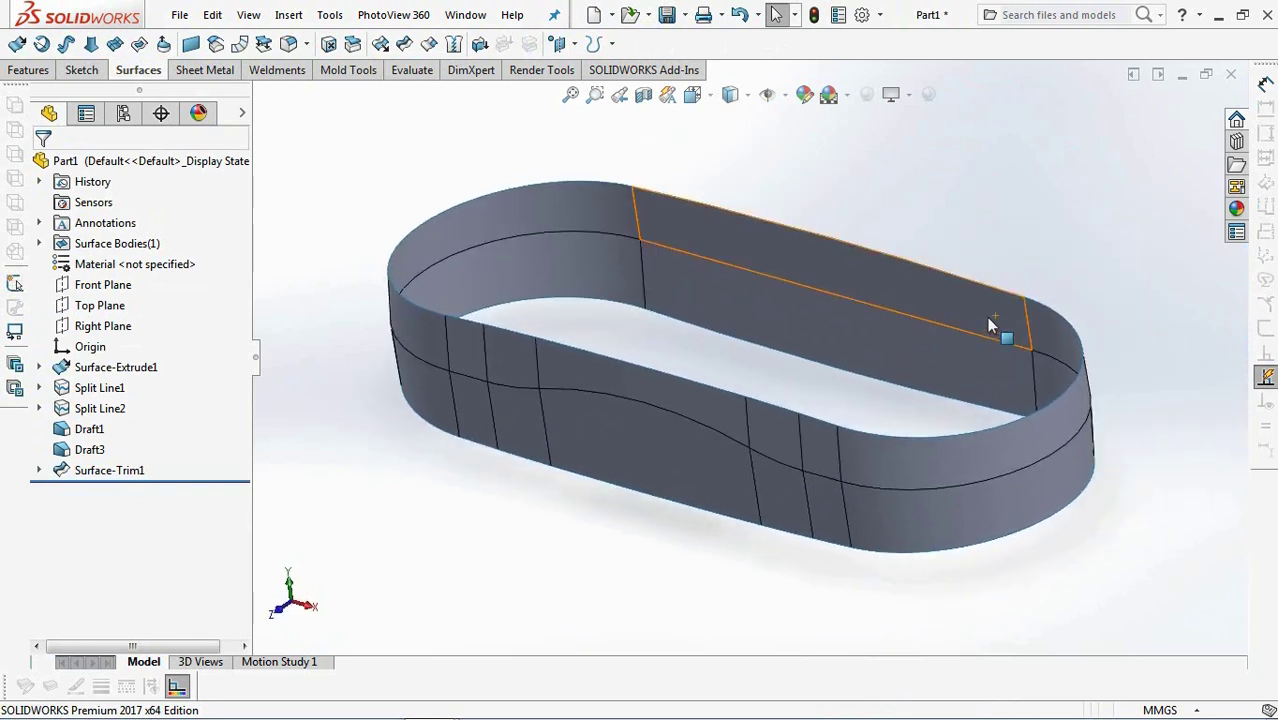
pyautogui.click(103, 285)
pyautogui.click(125, 251)
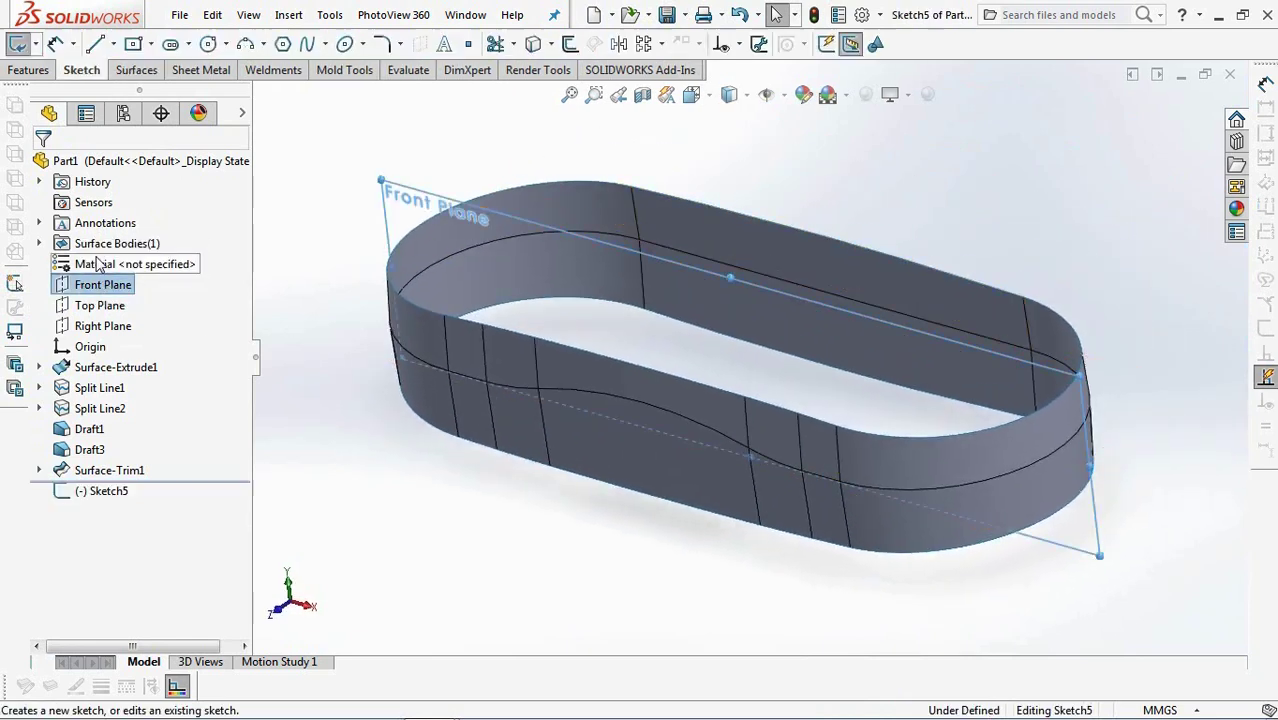
pyautogui.click(691, 95)
pyautogui.click(618, 399)
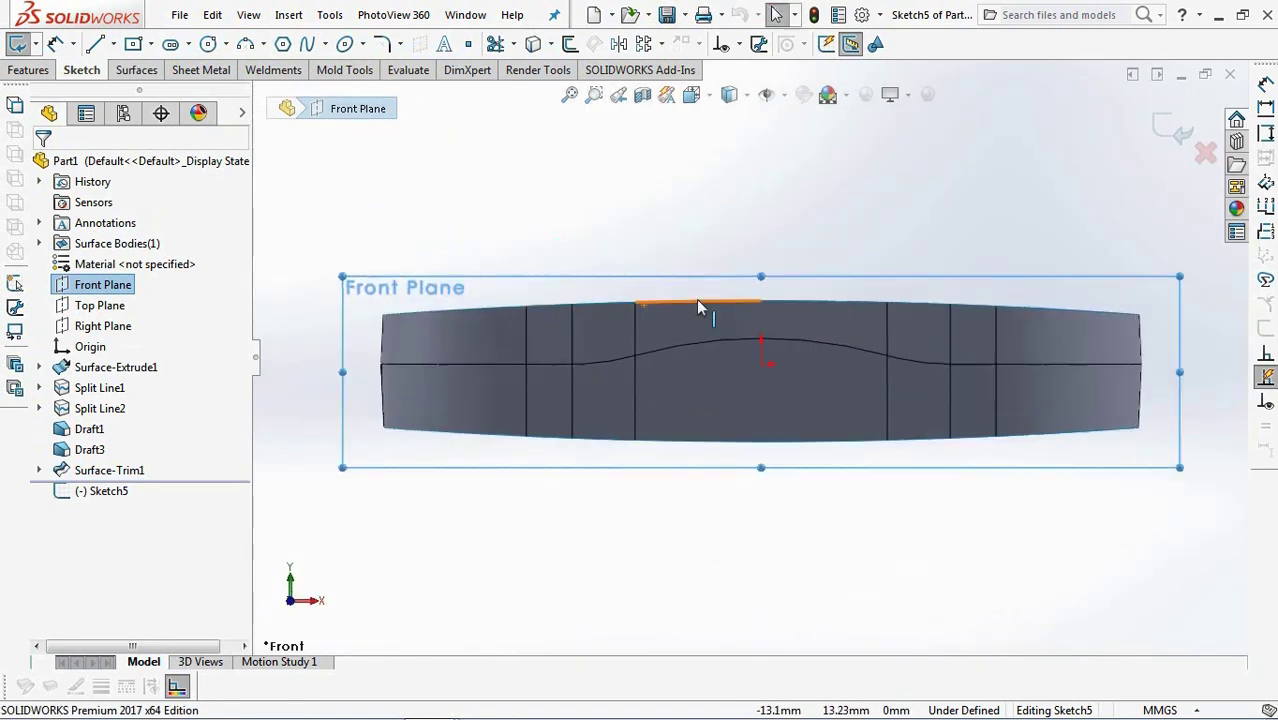
# Draw a 3-point arc between the two end corners of the top edge, bowing upward above the body.
pyautogui.click(245, 43)
pyautogui.click(400, 338)
pyautogui.click(1162, 337)
pyautogui.click(787, 292)
# Draw a vertical centerline from the middle of the body's top edge up to the arc's midpoint.
pyautogui.click(113, 44)
pyautogui.click(128, 88)
pyautogui.click(781, 323)
pyautogui.click(781, 288)
pyautogui.rightClick(781, 288)
pyautogui.click(818, 301)
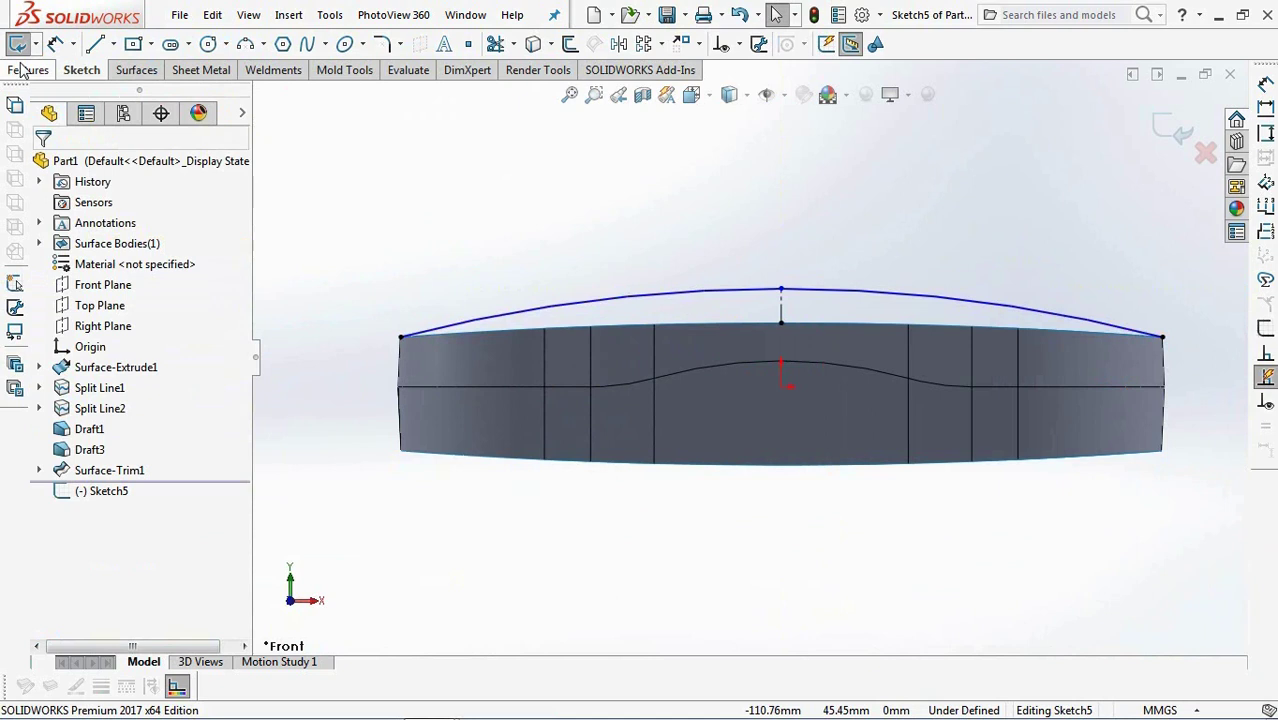
# Set the vertical centerline's length to 7 mm and finish the sketch.
pyautogui.click(783, 312)
pyautogui.click(843, 320)
pyautogui.click(762, 244)
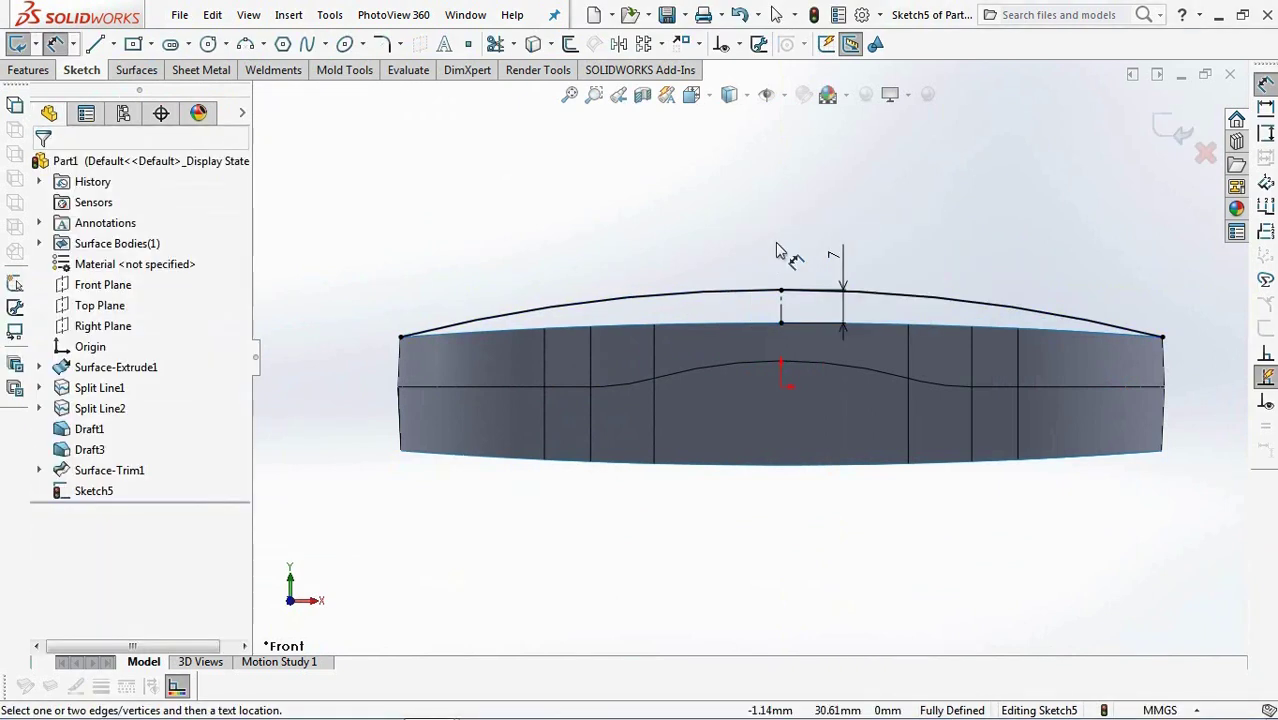
pyautogui.click(1165, 148)
# Sketch a 3-point arc on the Right Plane, spanning the body's width between its upper long edges.
pyautogui.moveTo(981, 220); pyautogui.dragTo(915, 281, button='middle')
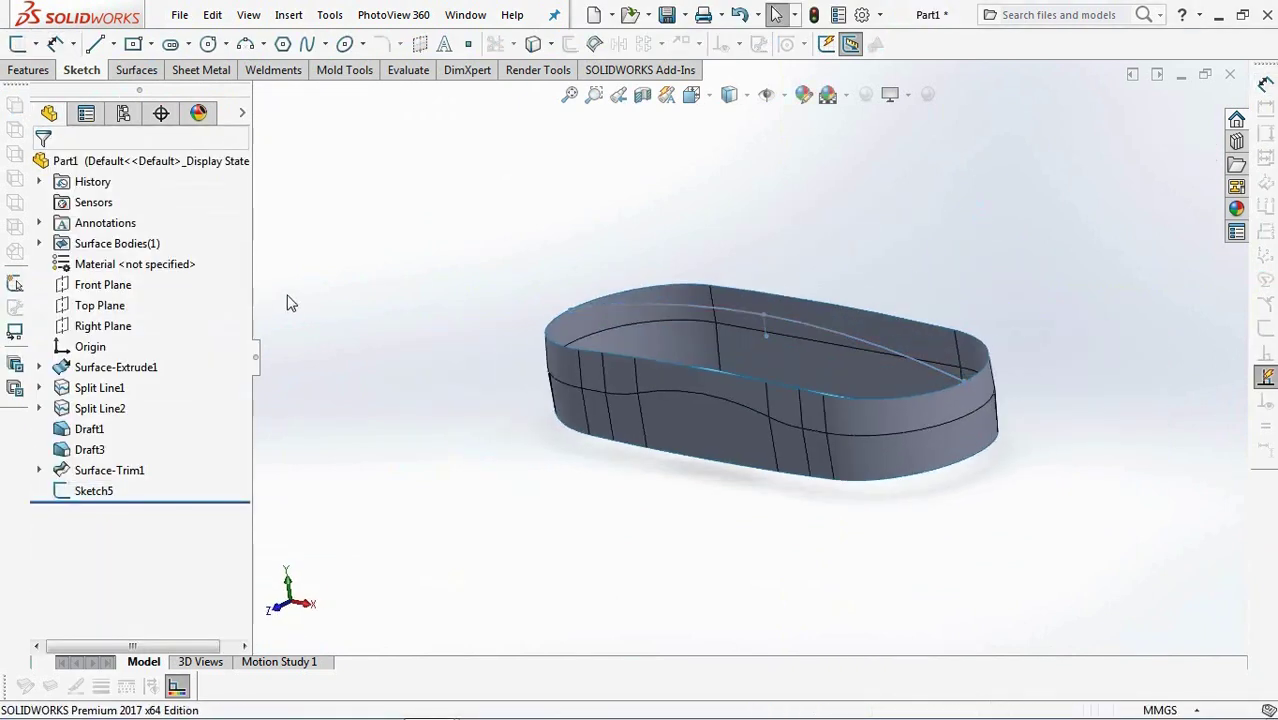
pyautogui.click(100, 326)
pyautogui.click(100, 298)
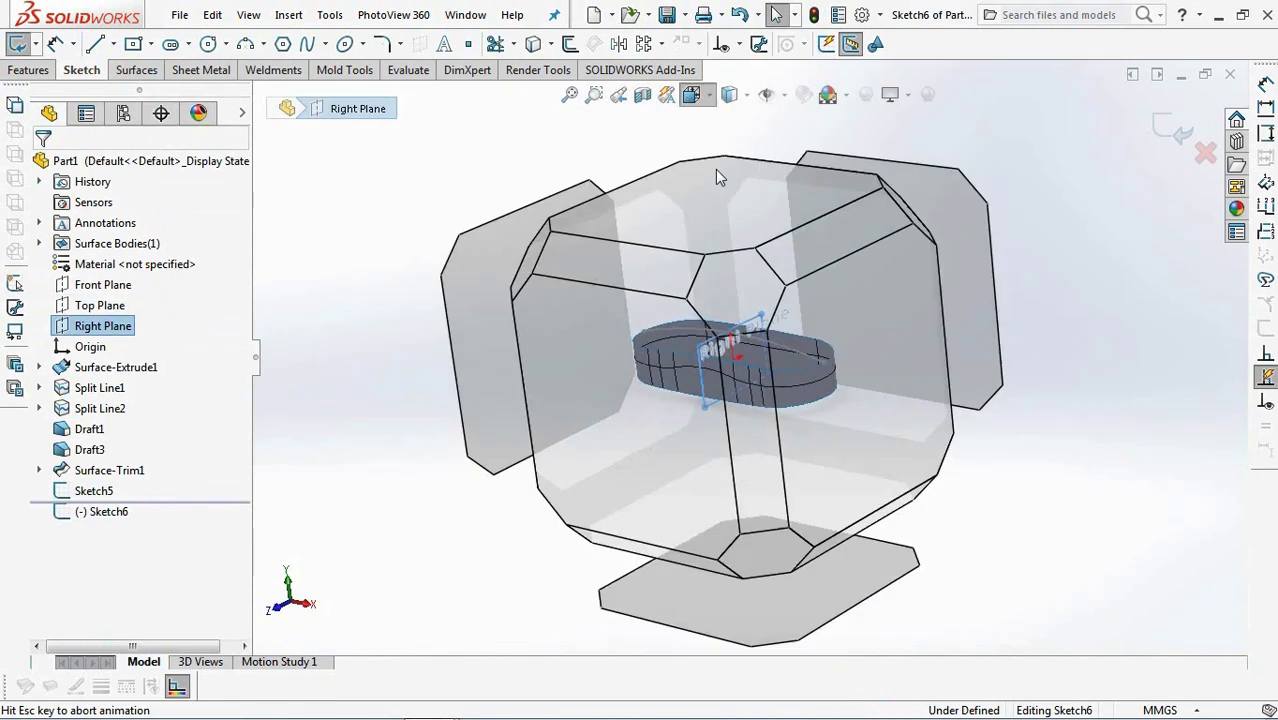
pyautogui.moveTo(695, 267); pyautogui.dragTo(332, 180, button='middle')
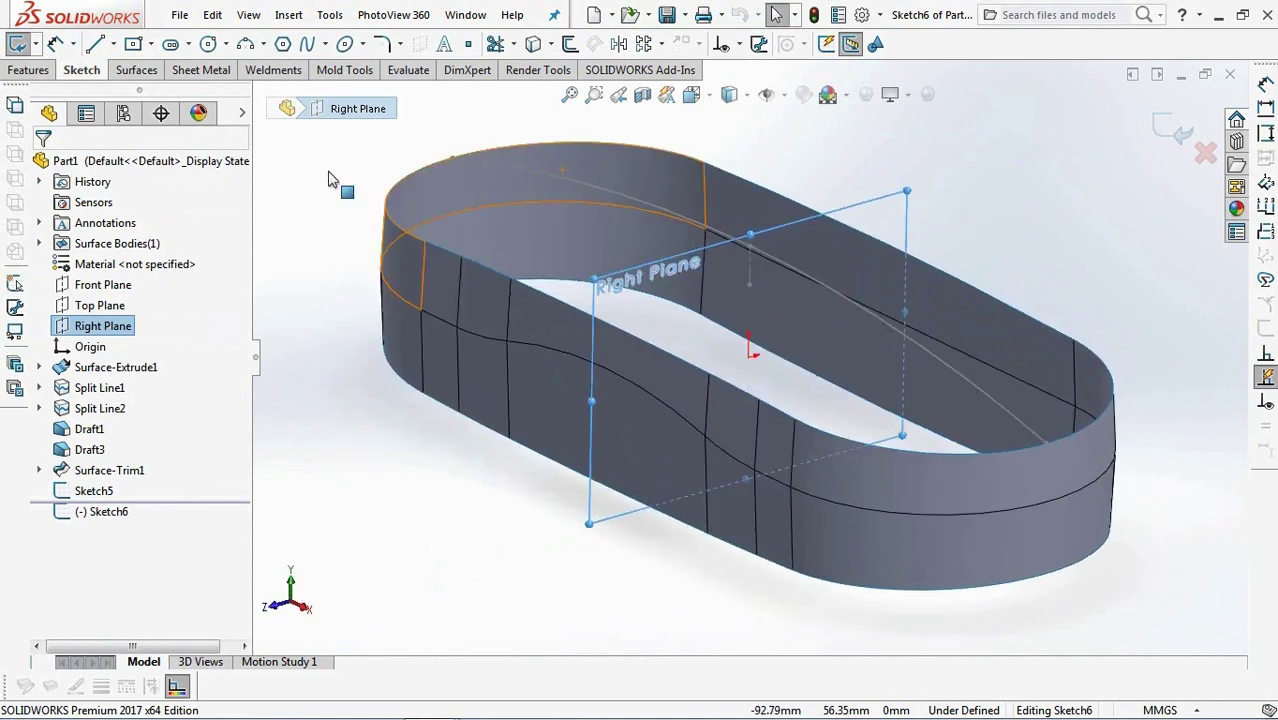
pyautogui.click(245, 43)
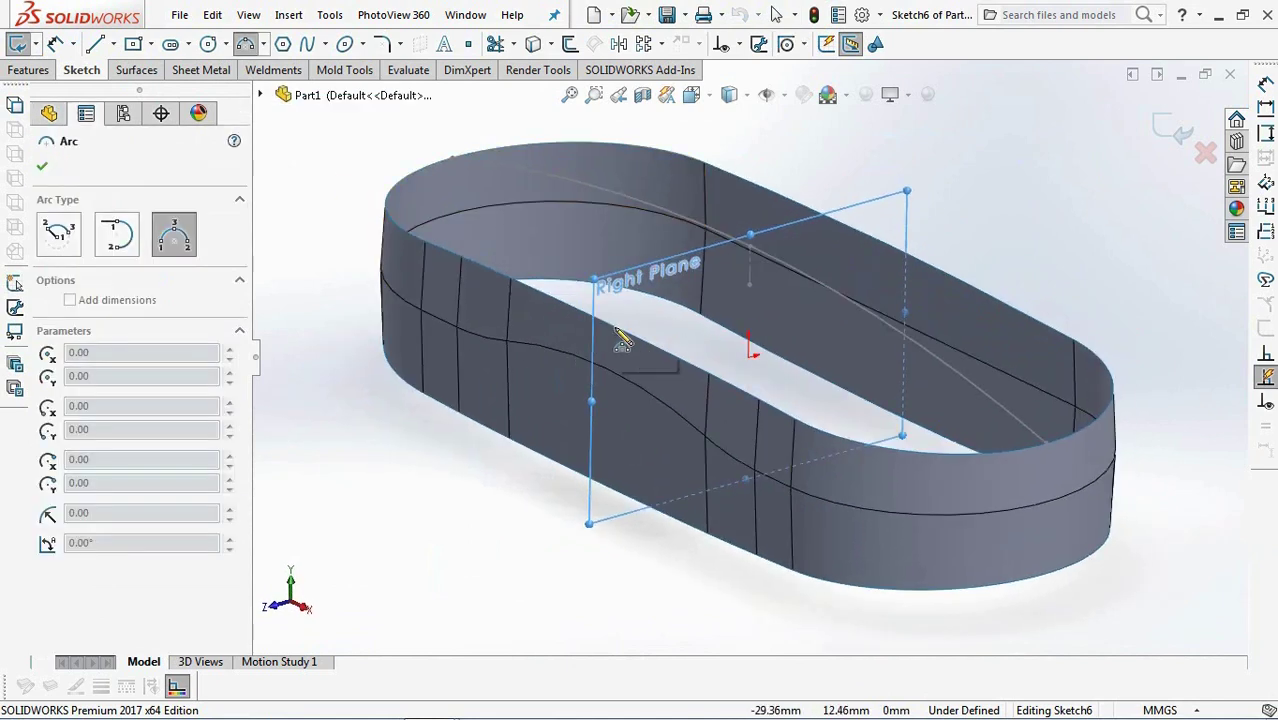
pyautogui.click(790, 250)
# Add a midpoint relation between the cross arc and the upper end of the lengthwise sketch's centerline.
pyautogui.click(731, 44)
pyautogui.click(772, 90)
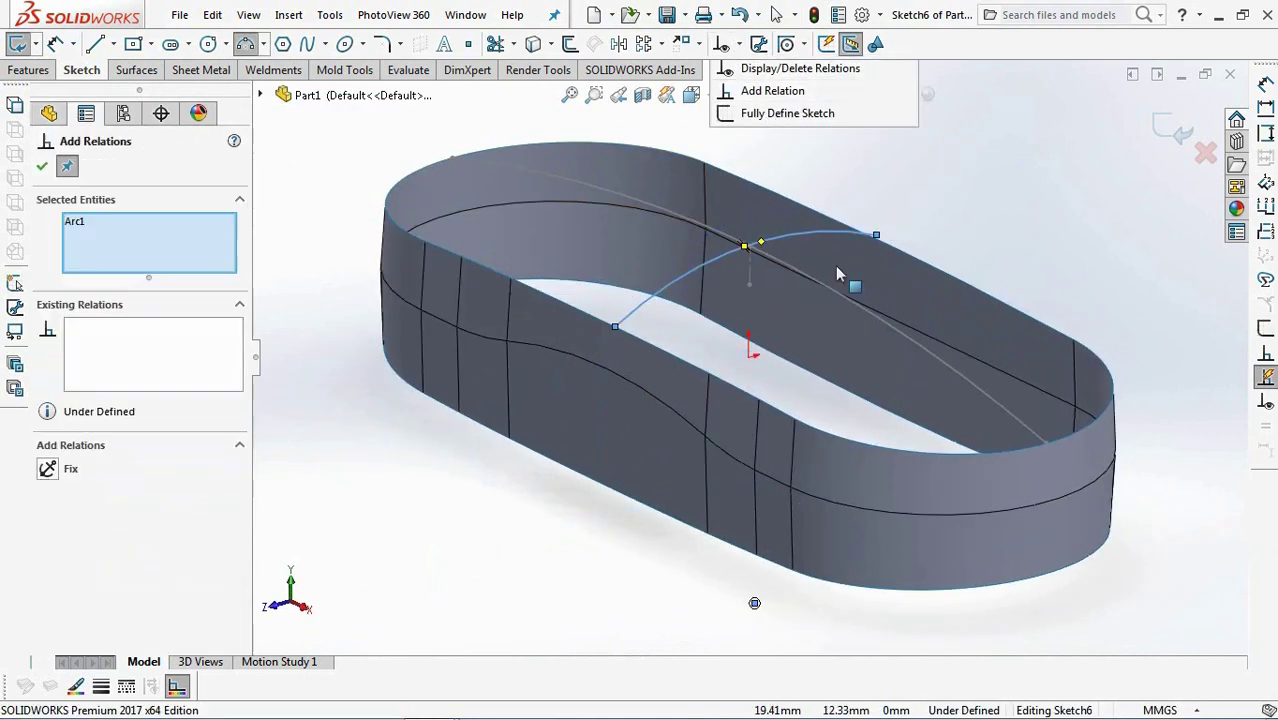
pyautogui.scroll(-2, 807, 245)
pyautogui.moveTo(753, 265); pyautogui.dragTo(726, 170, button='middle')
pyautogui.scroll(2, 730, 228)
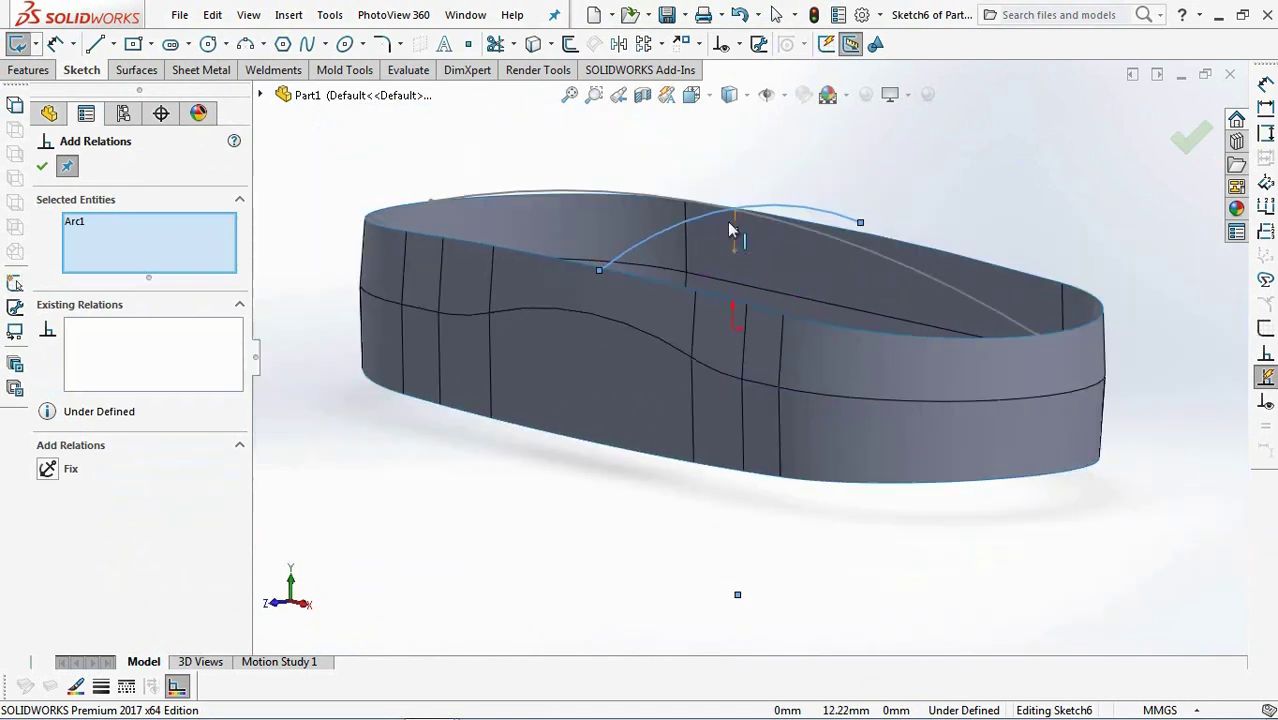
pyautogui.scroll(-5, 730, 230)
pyautogui.click(735, 278)
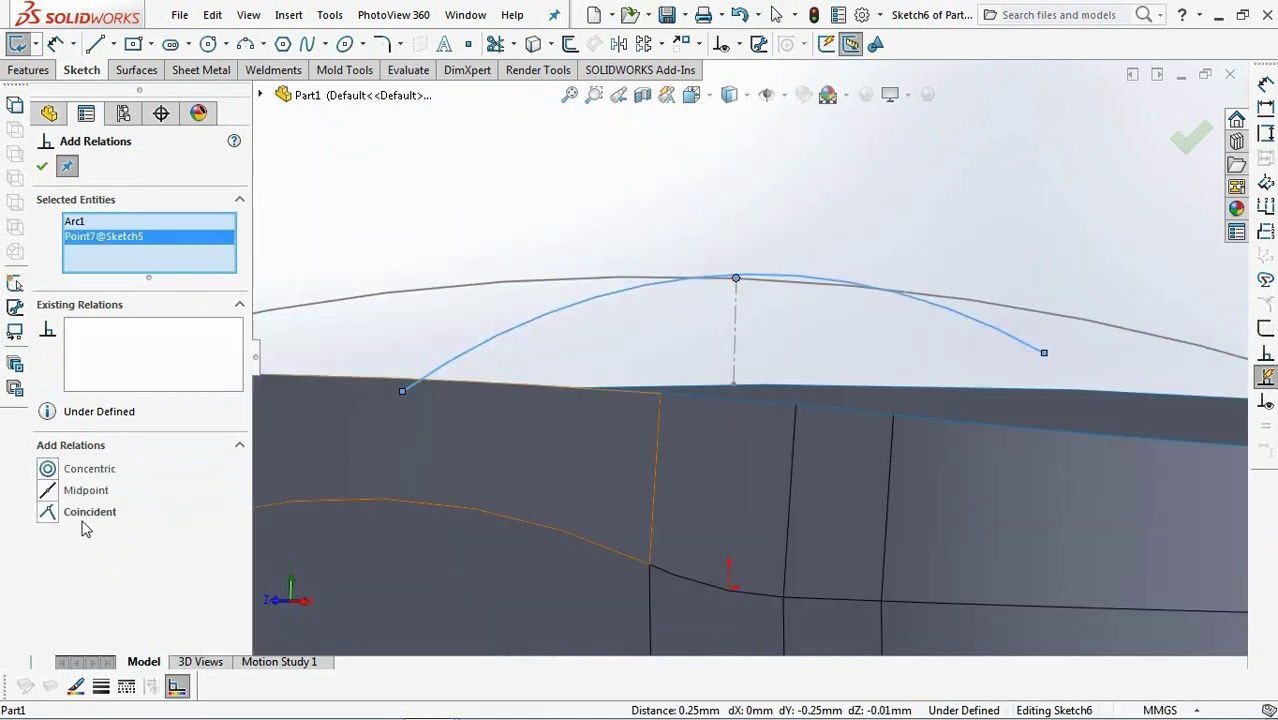
pyautogui.click(47, 490)
# Make both ends of the cross arc coincident with the middle points of the upper long edges and finish the sketch.
pyautogui.scroll(2, 678, 425)
pyautogui.moveTo(678, 425); pyautogui.dragTo(587, 362, button='middle')
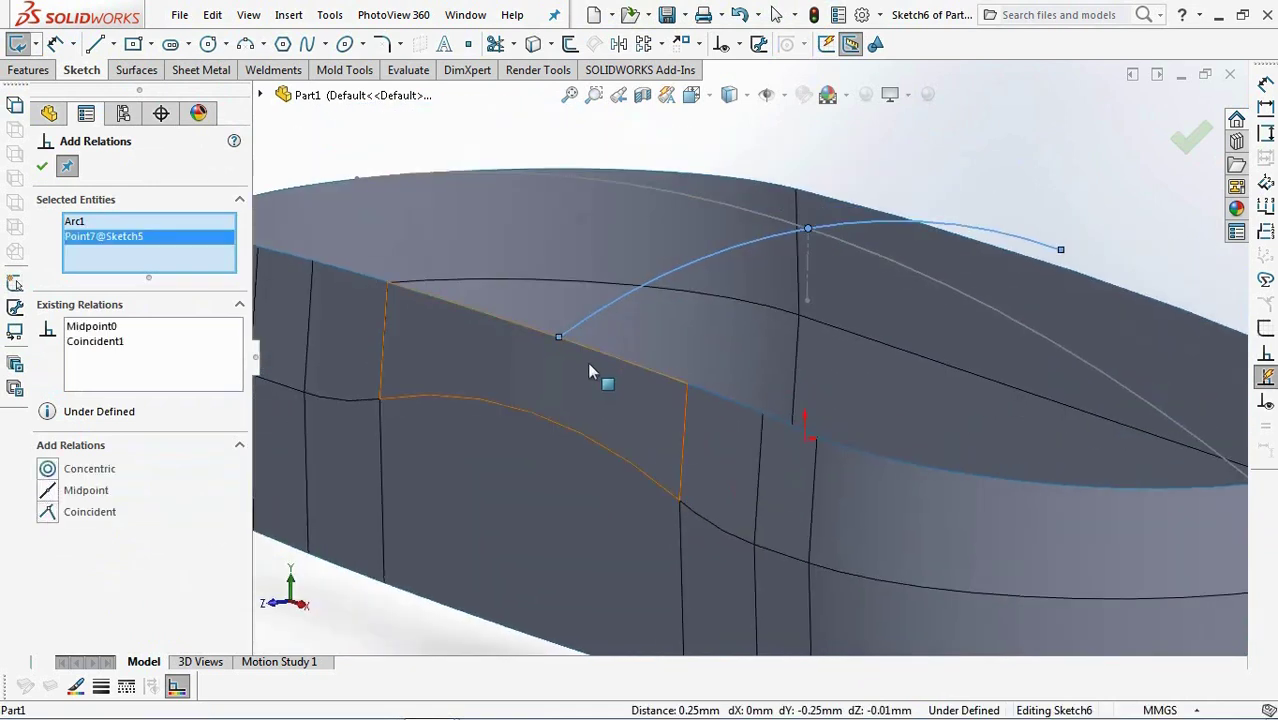
pyautogui.click(595, 349)
pyautogui.click(549, 341)
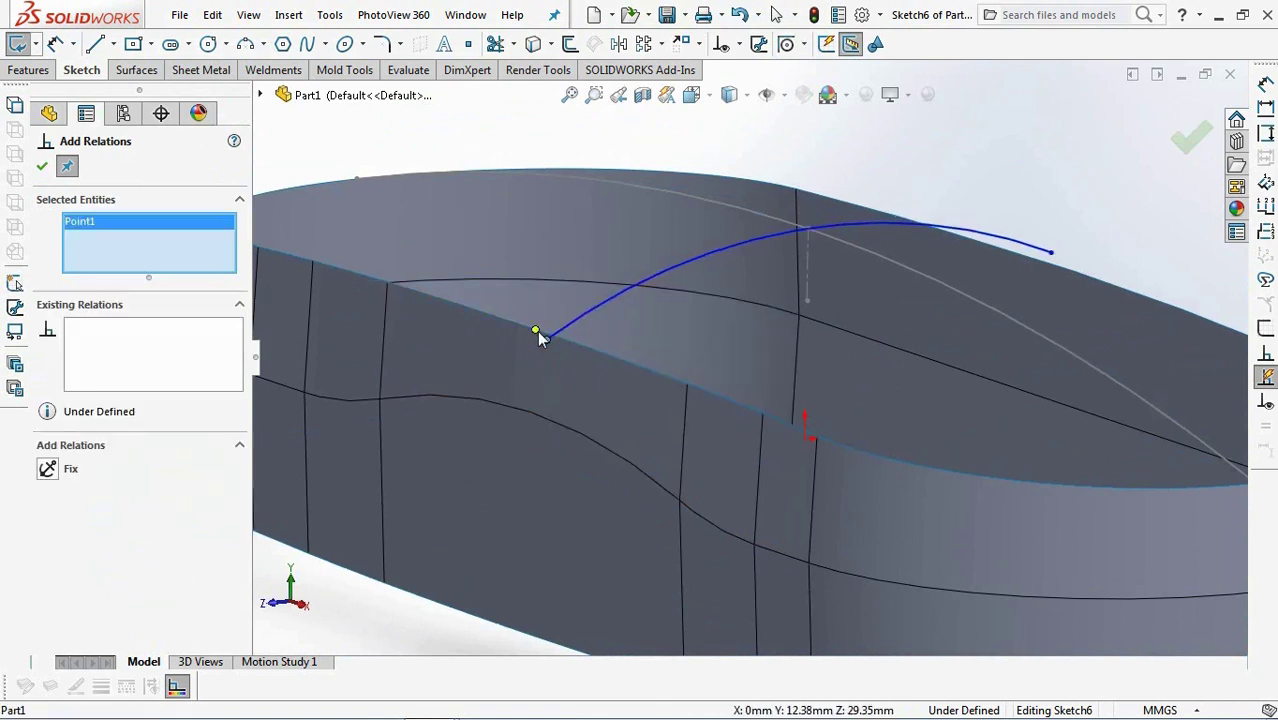
pyautogui.click(537, 330)
pyautogui.click(48, 512)
pyautogui.click(1019, 257)
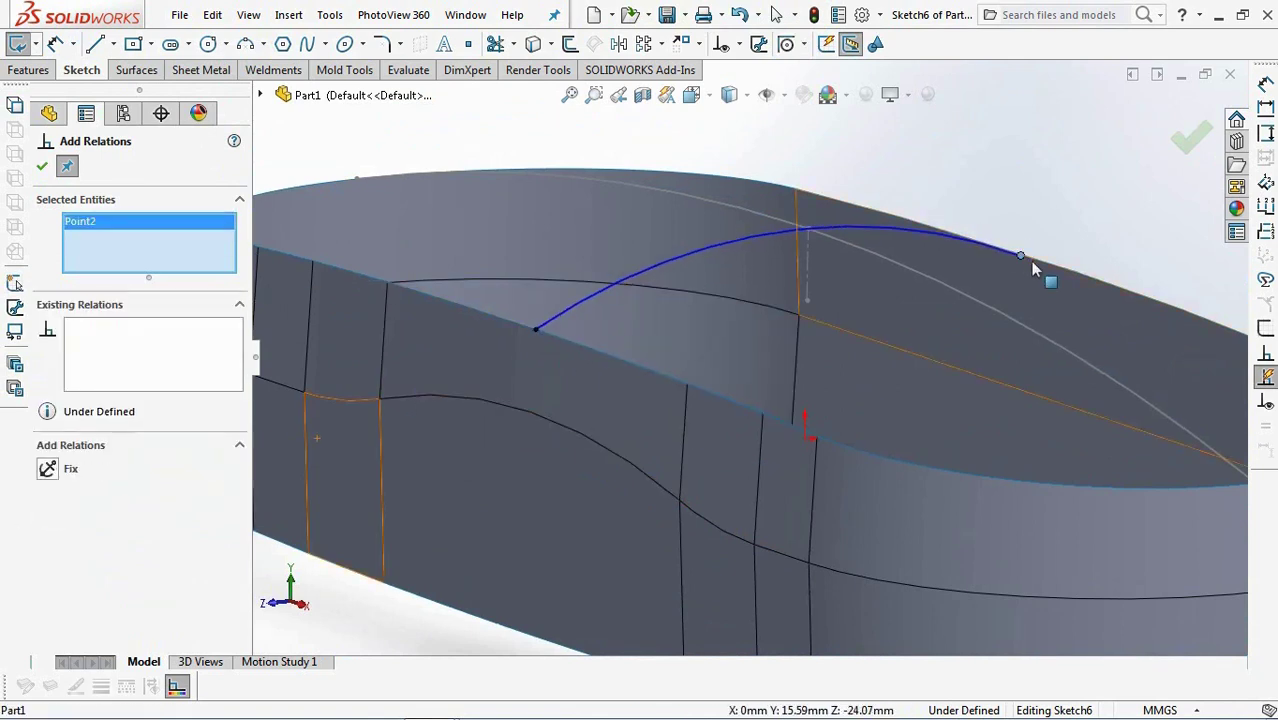
pyautogui.click(1074, 271)
pyautogui.click(48, 512)
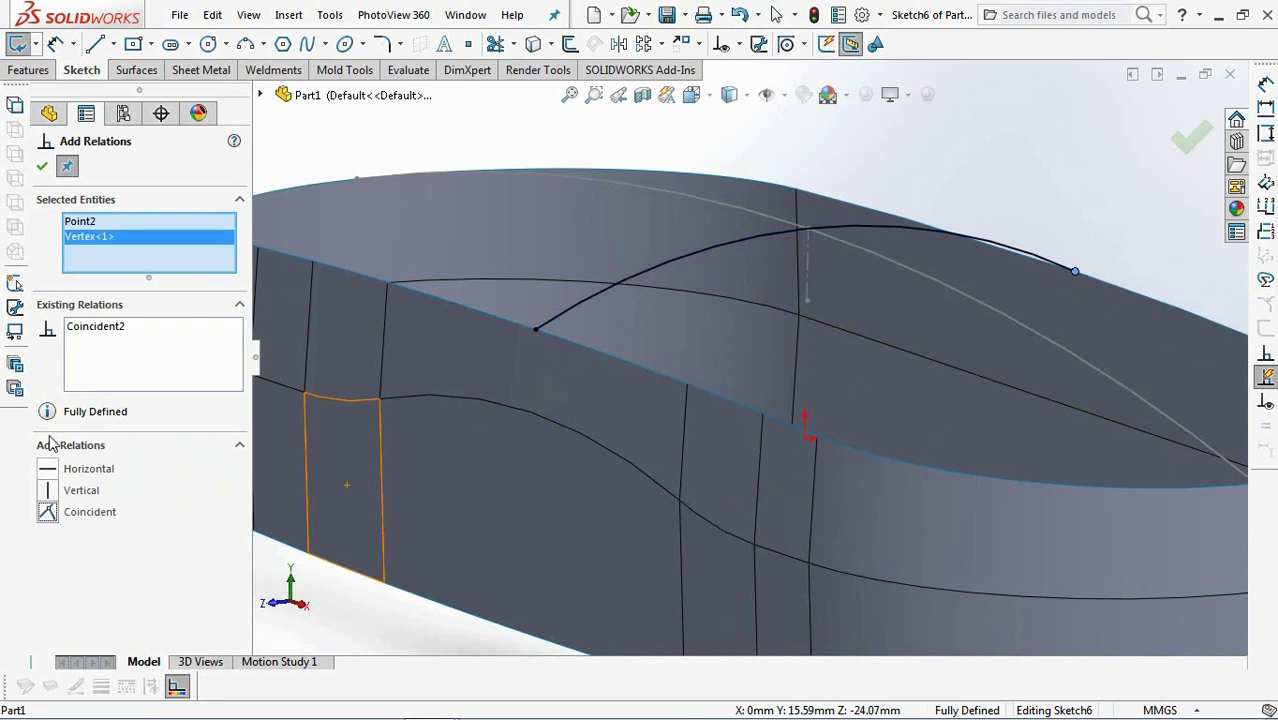
pyautogui.click(43, 168)
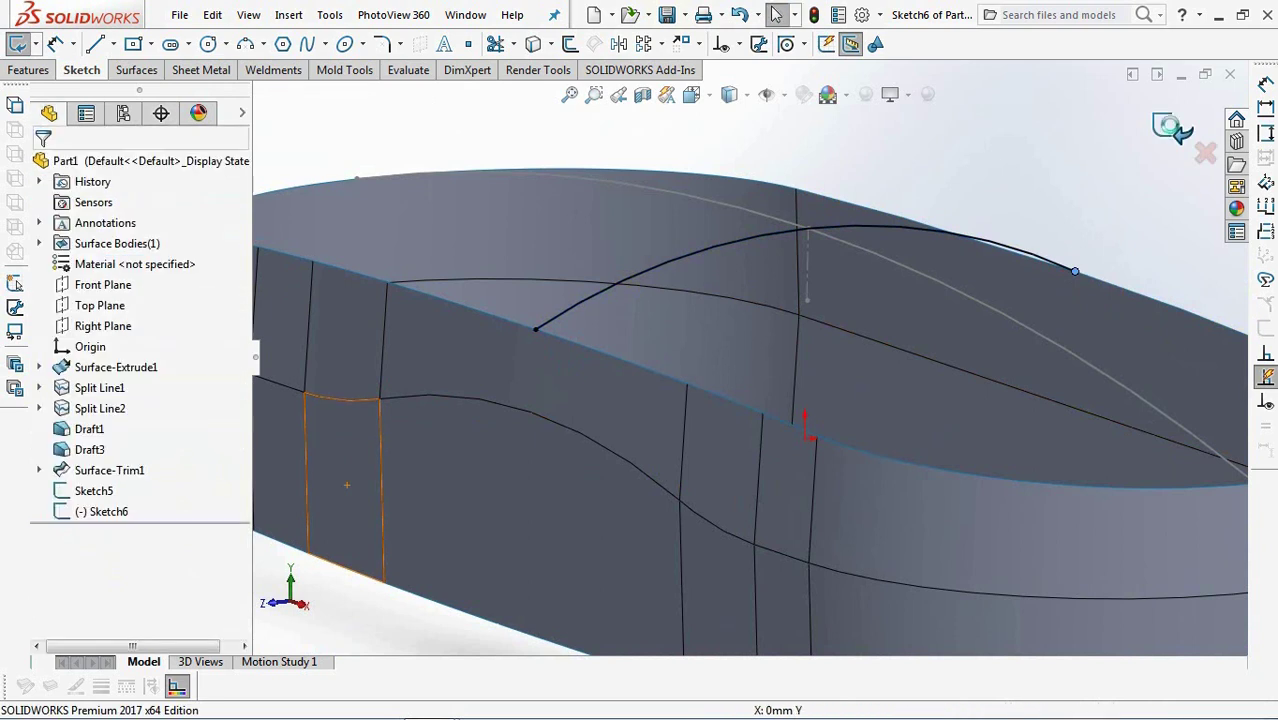
pyautogui.click(1168, 126)
# Start a Fill Surface and select the body's tangent upper edge loop as the patch boundary.
pyautogui.scroll(2, 1071, 200)
pyautogui.moveTo(999, 205); pyautogui.dragTo(1004, 231, button='middle')
pyautogui.click(993, 204)
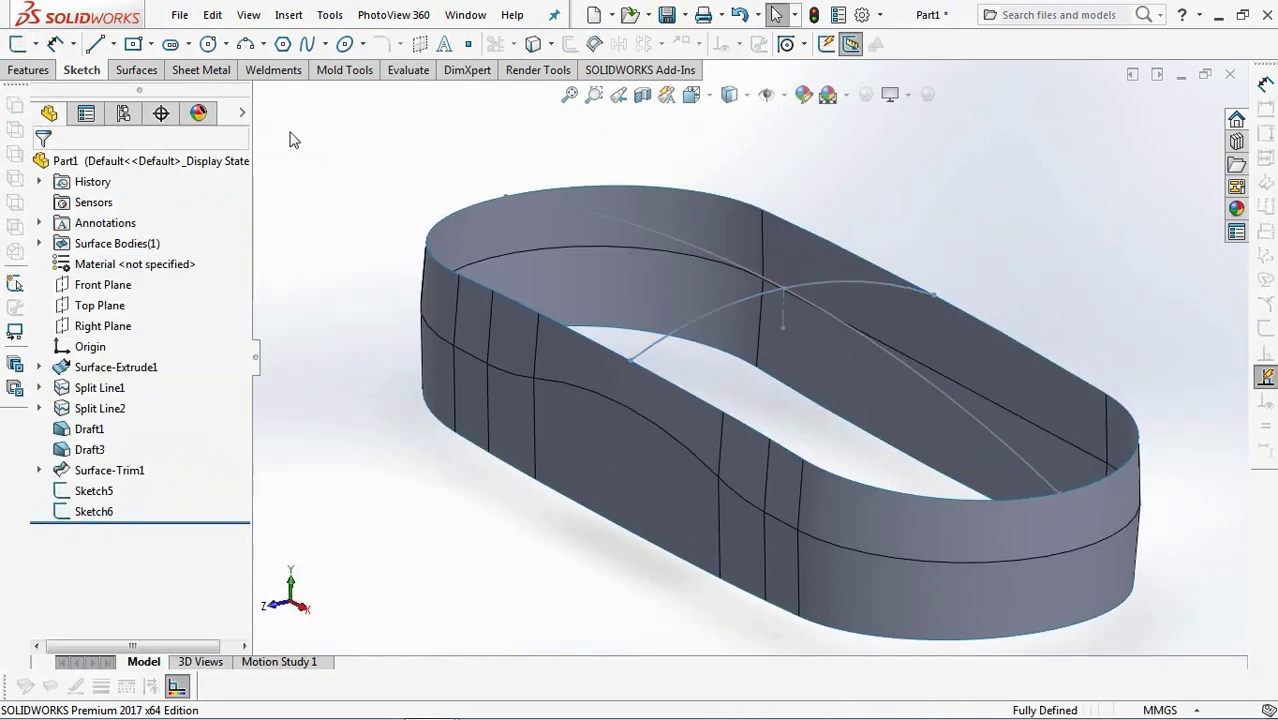
pyautogui.click(136, 71)
pyautogui.click(140, 44)
pyautogui.rightClick(610, 190)
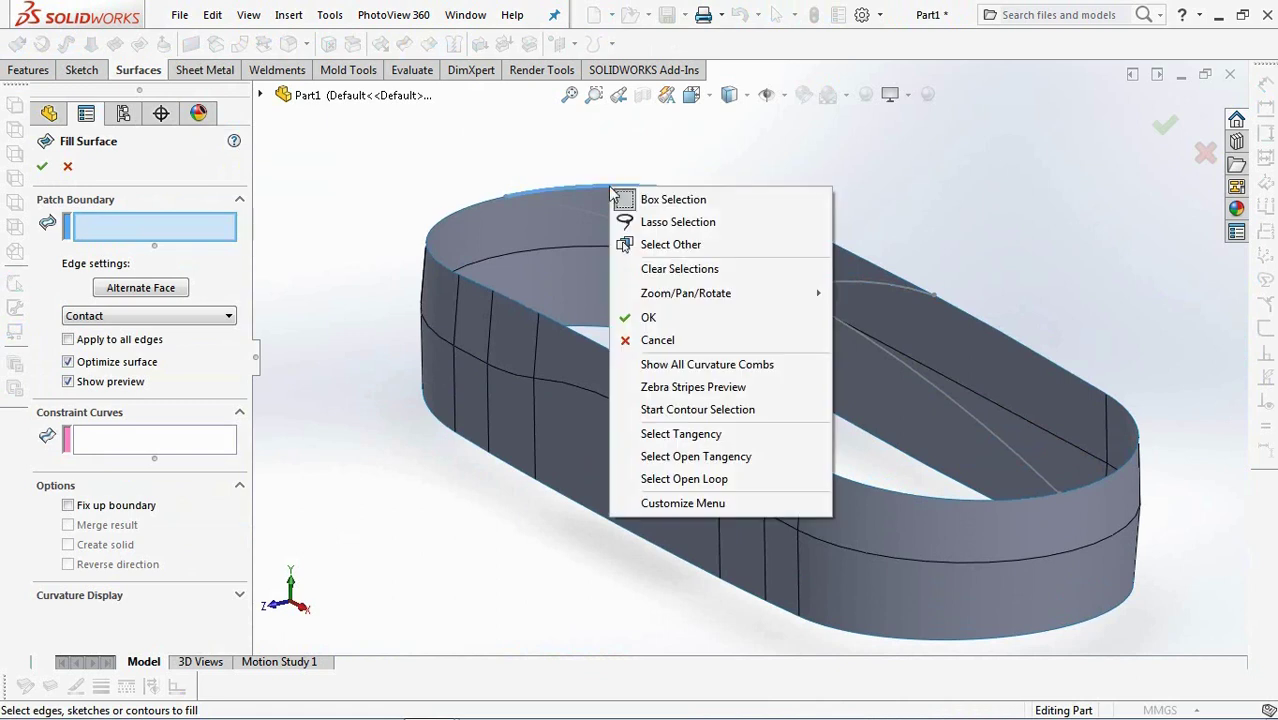
pyautogui.click(716, 436)
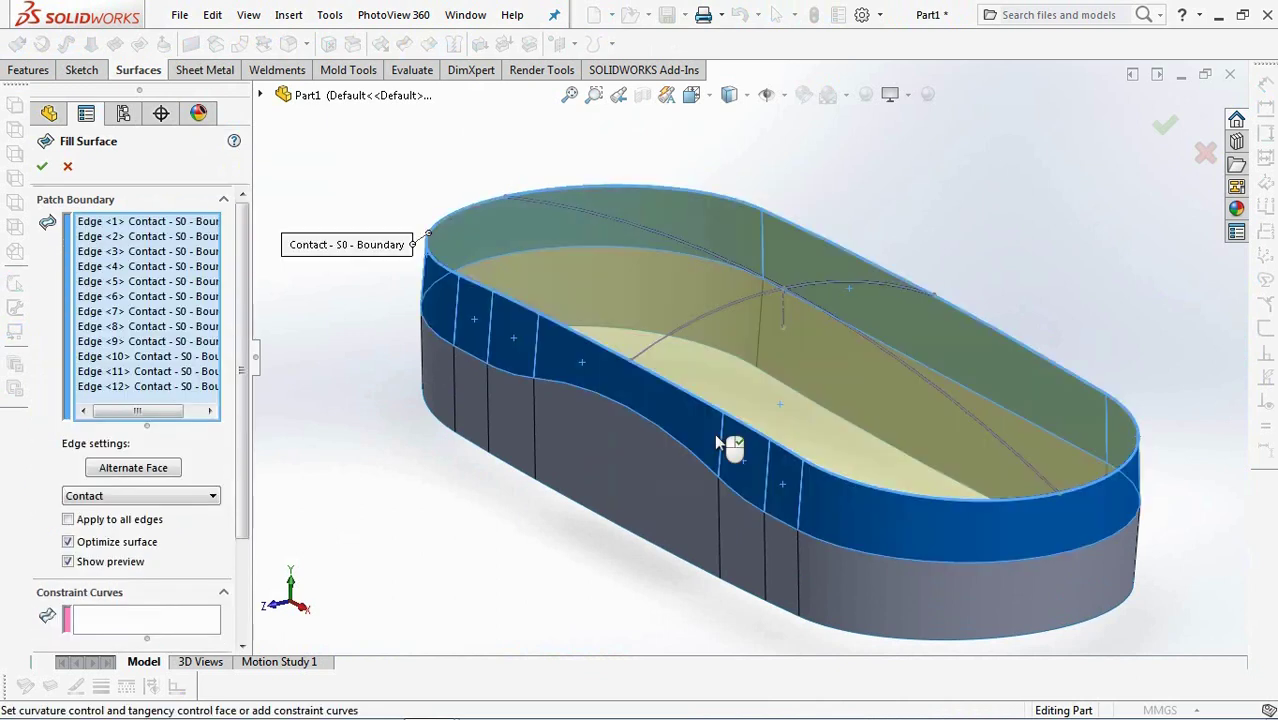
# Add the lengthwise and cross arc sketches as constraint curves and create the top fill surface.
pyautogui.click(192, 628)
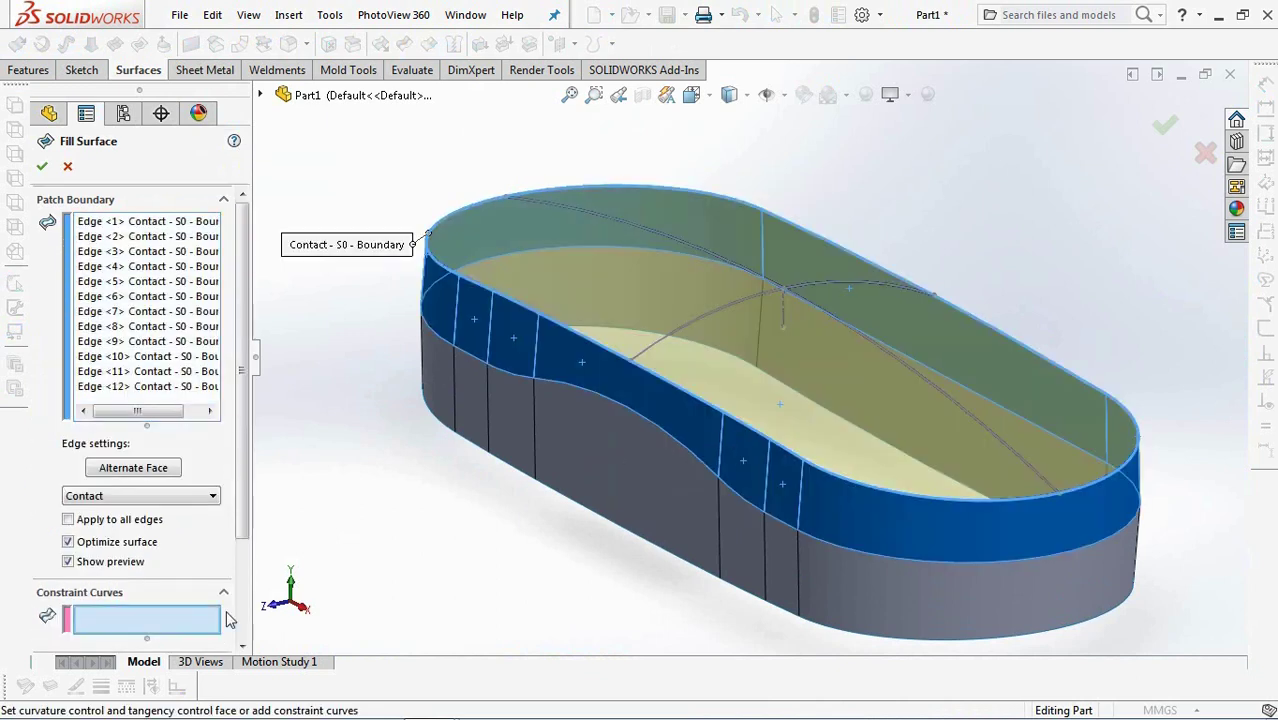
pyautogui.click(963, 421)
pyautogui.moveTo(963, 421); pyautogui.dragTo(786, 335, button='middle')
pyautogui.click(713, 297)
pyautogui.moveTo(713, 297)
pyautogui.mouseDown(button='middle')
pyautogui.moveTo(690, 326)
pyautogui.moveTo(848, 355)
pyautogui.moveTo(856, 381)
pyautogui.mouseUp(button='middle')
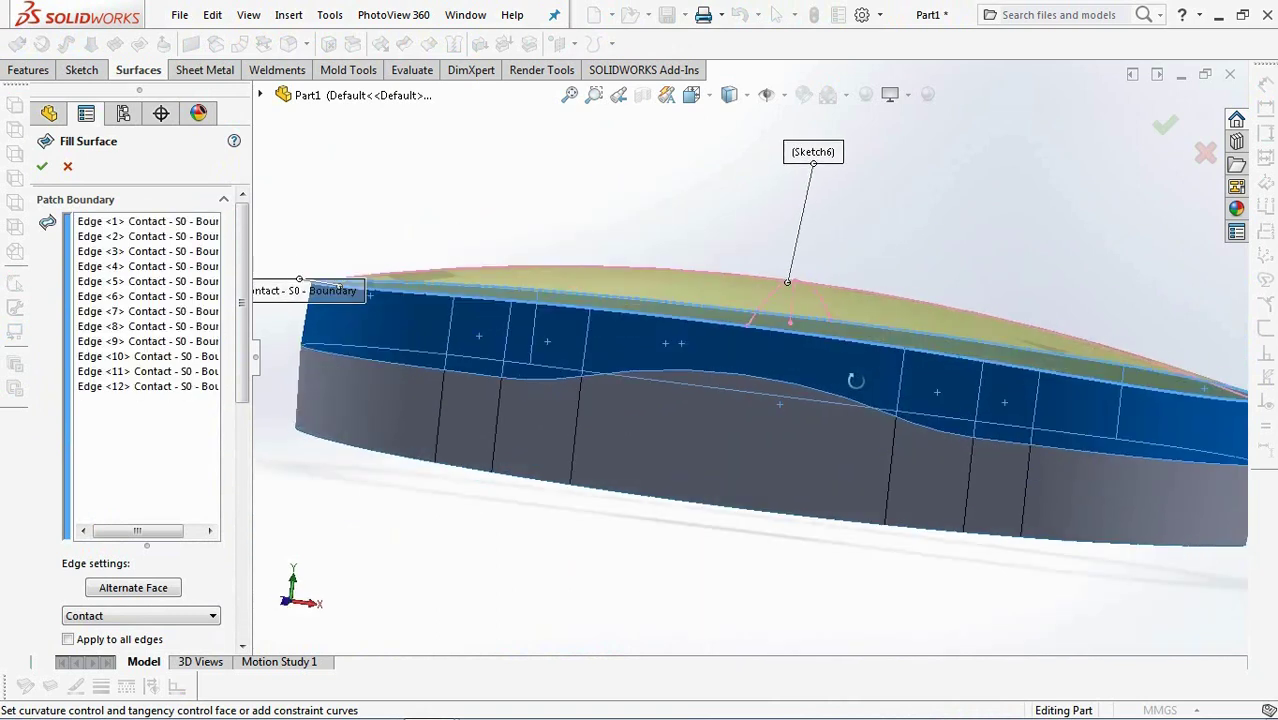
pyautogui.click(1163, 124)
pyautogui.scroll(3, 885, 242)
pyautogui.moveTo(885, 242); pyautogui.dragTo(872, 259, button='middle')
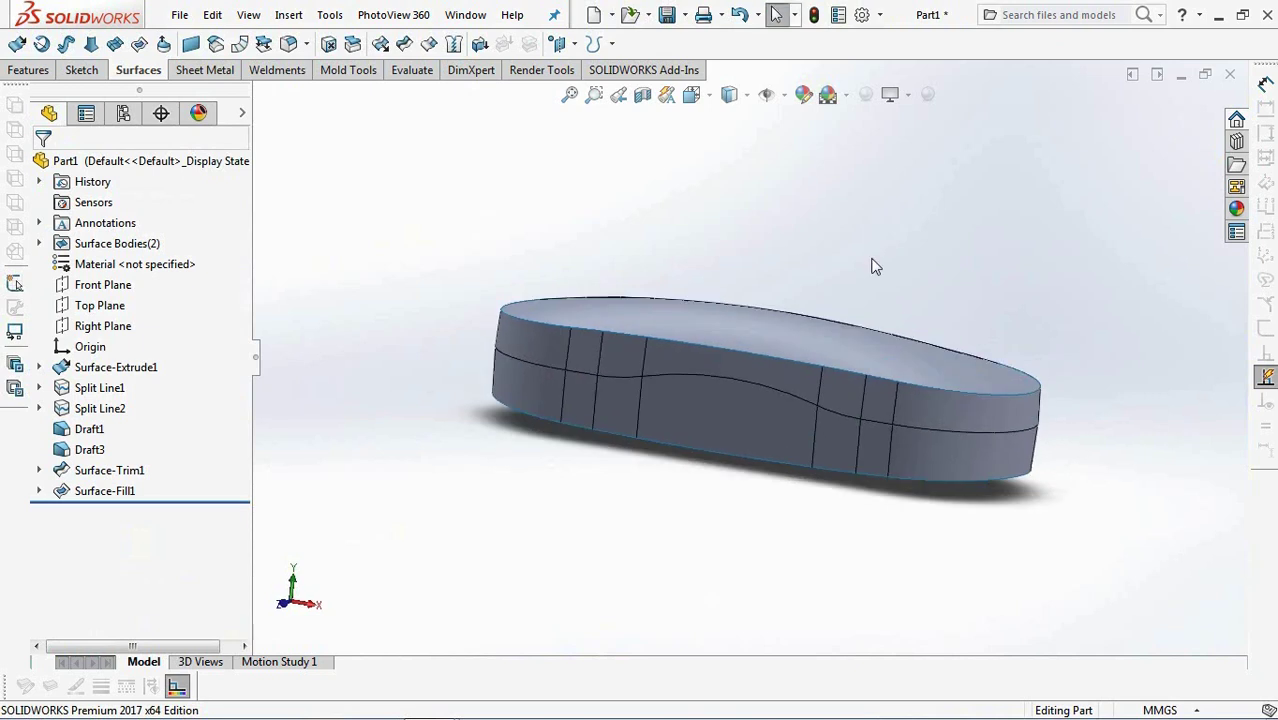
# Sketch a downward-bowing 3-point arc on the Front Plane between the two end corners of the body's bottom edge.
pyautogui.click(100, 285)
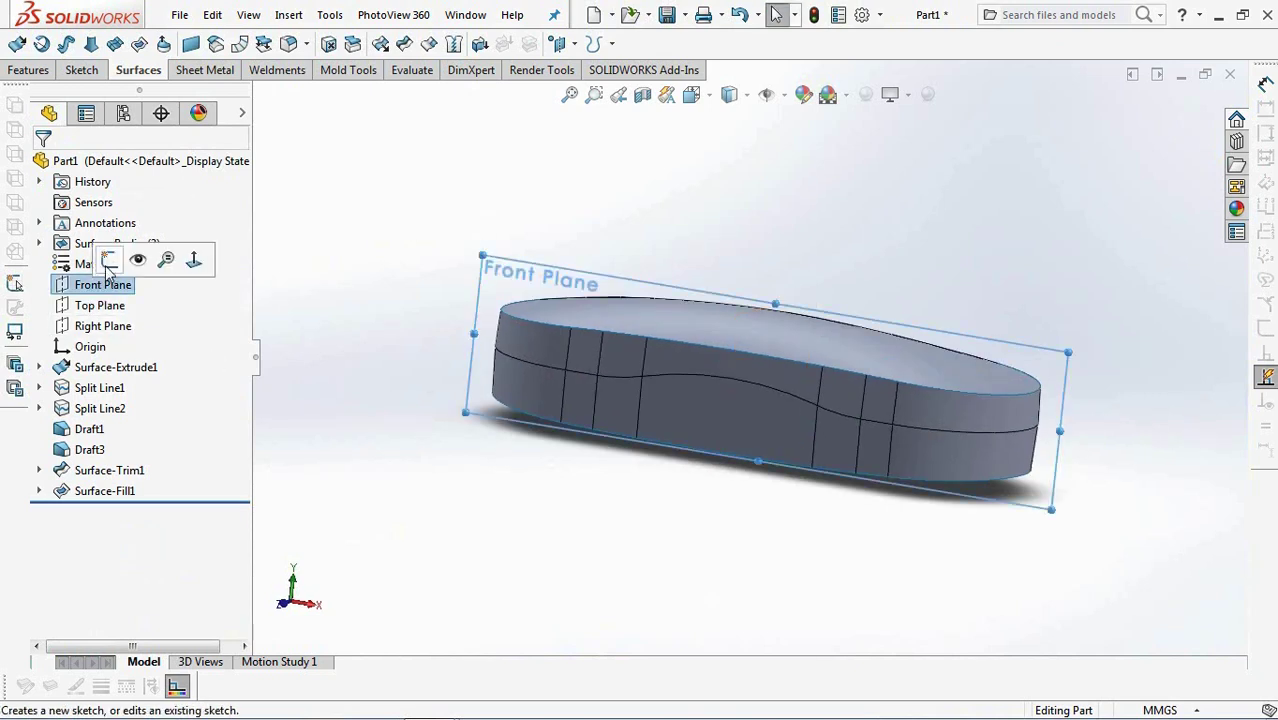
pyautogui.click(112, 258)
pyautogui.click(625, 309)
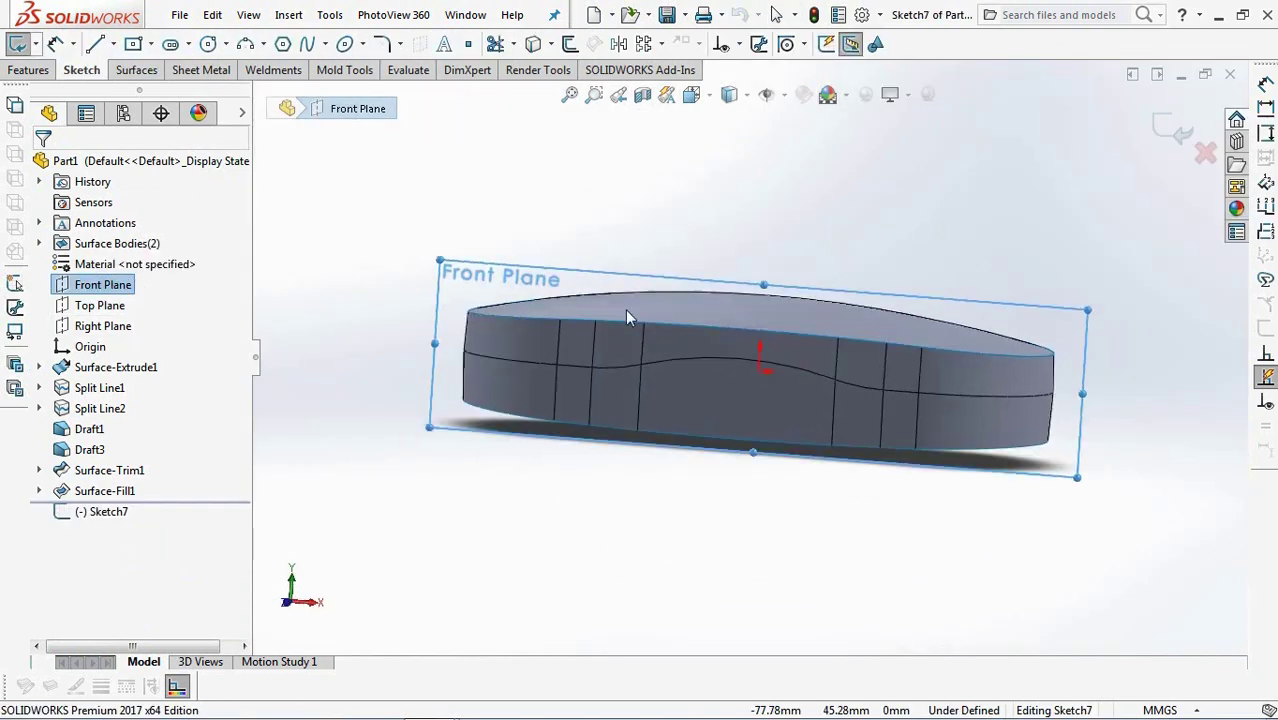
pyautogui.click(244, 43)
pyautogui.click(443, 418)
pyautogui.click(1060, 413)
pyautogui.click(792, 460)
pyautogui.press('Escape')
# Draw a vertical centerline from the middle of the bottom edge down to the lower arc's midpoint.
pyautogui.click(113, 44)
pyautogui.click(132, 72)
pyautogui.click(748, 419)
pyautogui.click(748, 455)
pyautogui.rightClick(750, 457)
pyautogui.click(783, 466)
# Set the lower centerline's length to 7 mm.
pyautogui.scroll(-3, 790, 445)
pyautogui.click(722, 458)
pyautogui.click(772, 512)
pyautogui.click(689, 501)
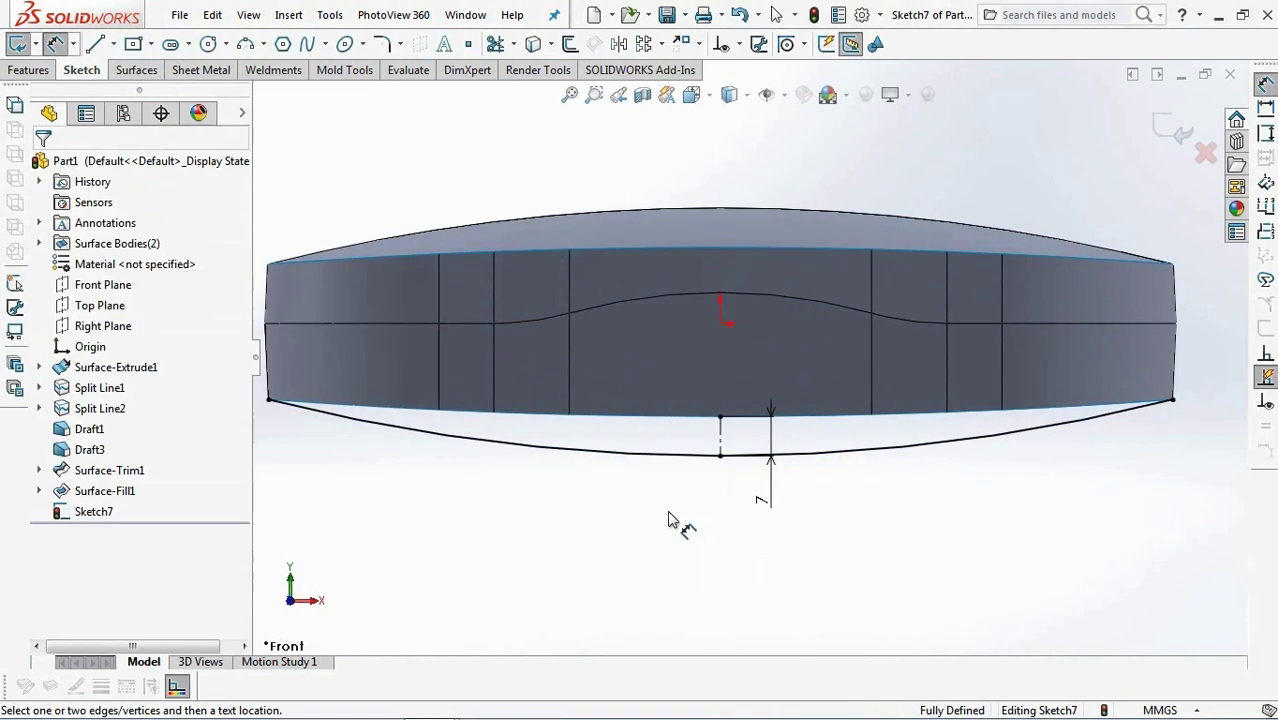
# Sketch a downward-bowing 3-point arc on the Right Plane between the two end corners of the body's bottom edge.
pyautogui.scroll(5, 1058, 202)
pyautogui.moveTo(1058, 202)
pyautogui.mouseDown(button='middle')
pyautogui.moveTo(1010, 231)
pyautogui.moveTo(990, 152)
pyautogui.mouseUp(button='middle')
pyautogui.click(90, 330)
pyautogui.click(105, 293)
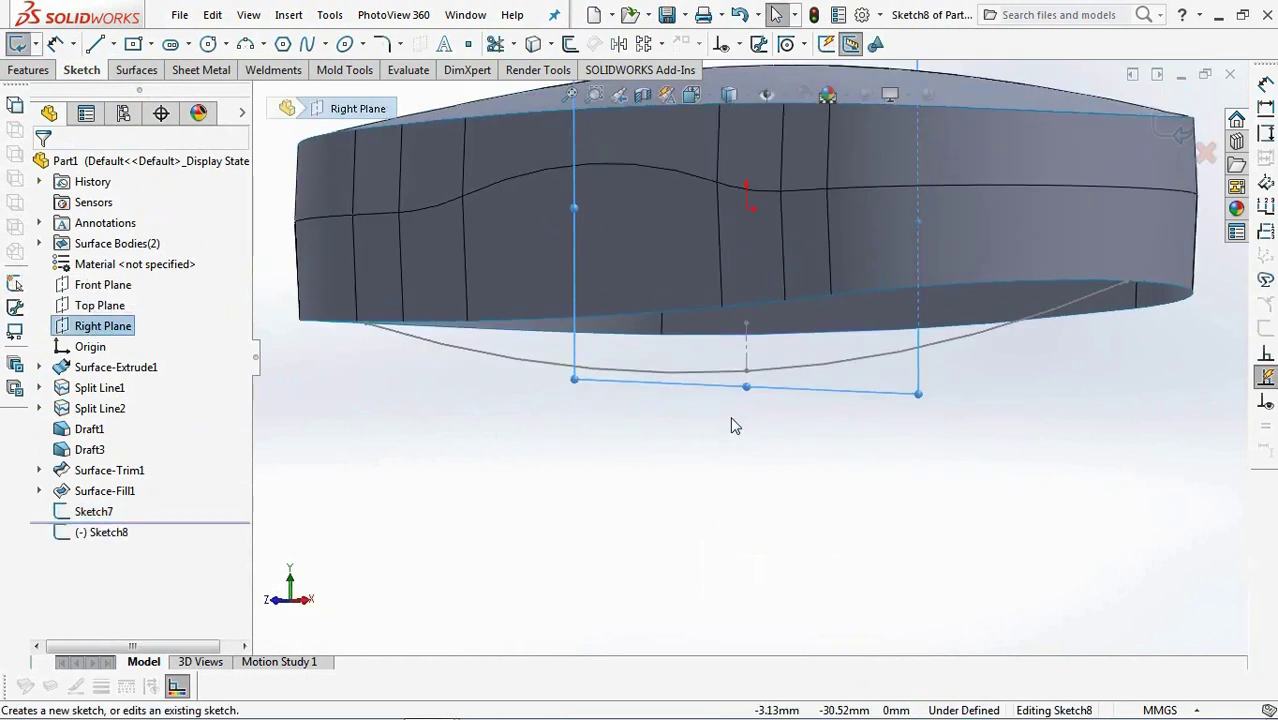
pyautogui.click(693, 103)
pyautogui.click(845, 321)
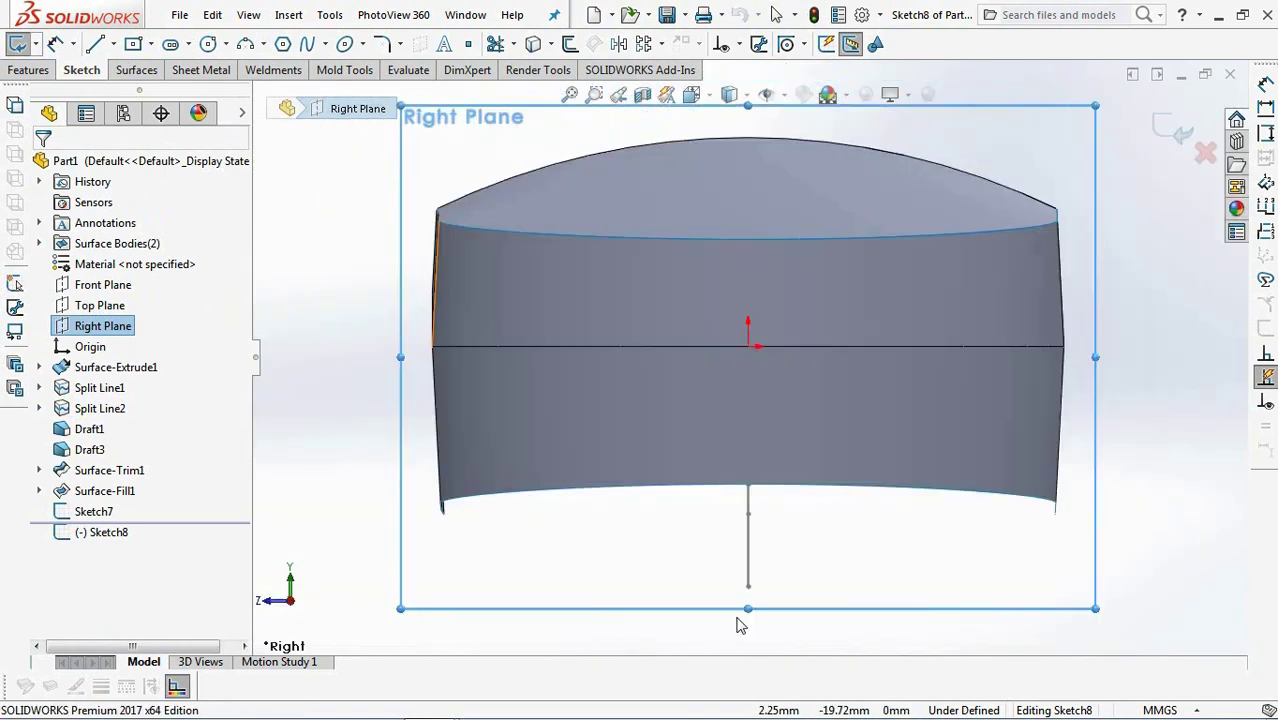
pyautogui.click(240, 46)
pyautogui.click(442, 510)
pyautogui.click(1055, 514)
pyautogui.click(749, 596)
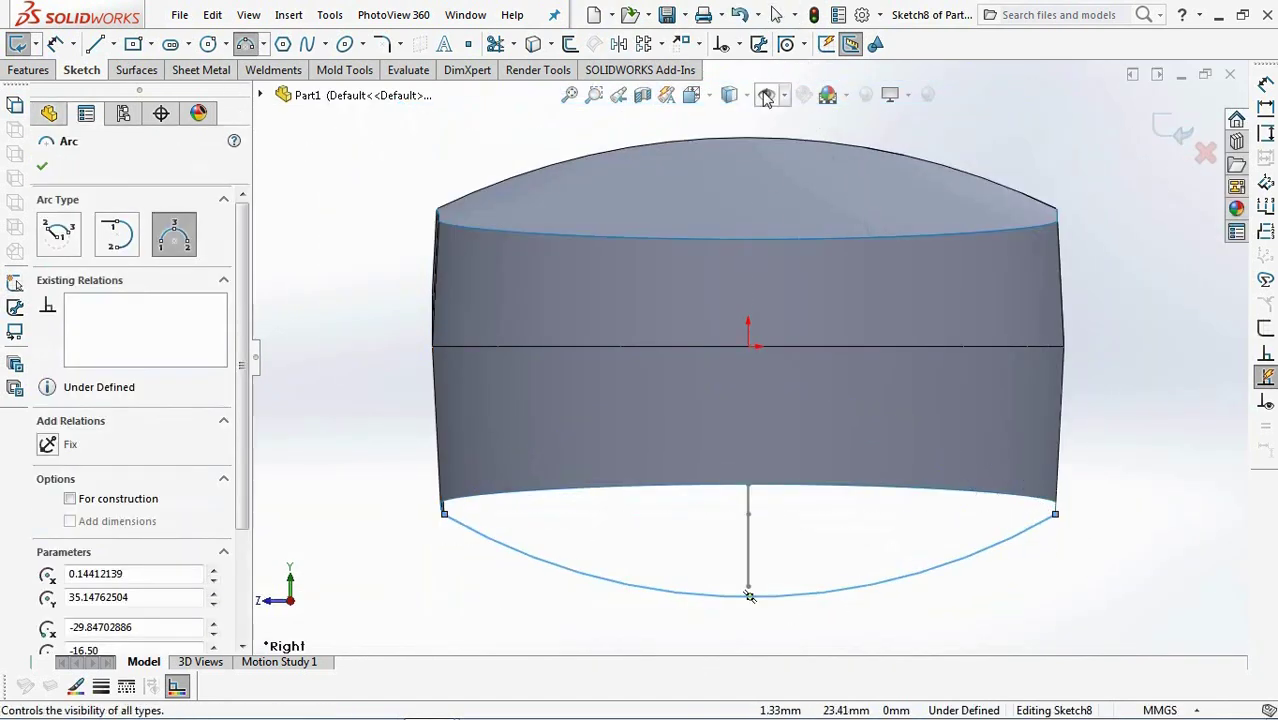
# Make the cross arc coincident with the midpoint of the lengthwise lower arc and finish the sketch.
pyautogui.click(737, 44)
pyautogui.click(806, 97)
pyautogui.moveTo(810, 545); pyautogui.dragTo(868, 512, button='middle')
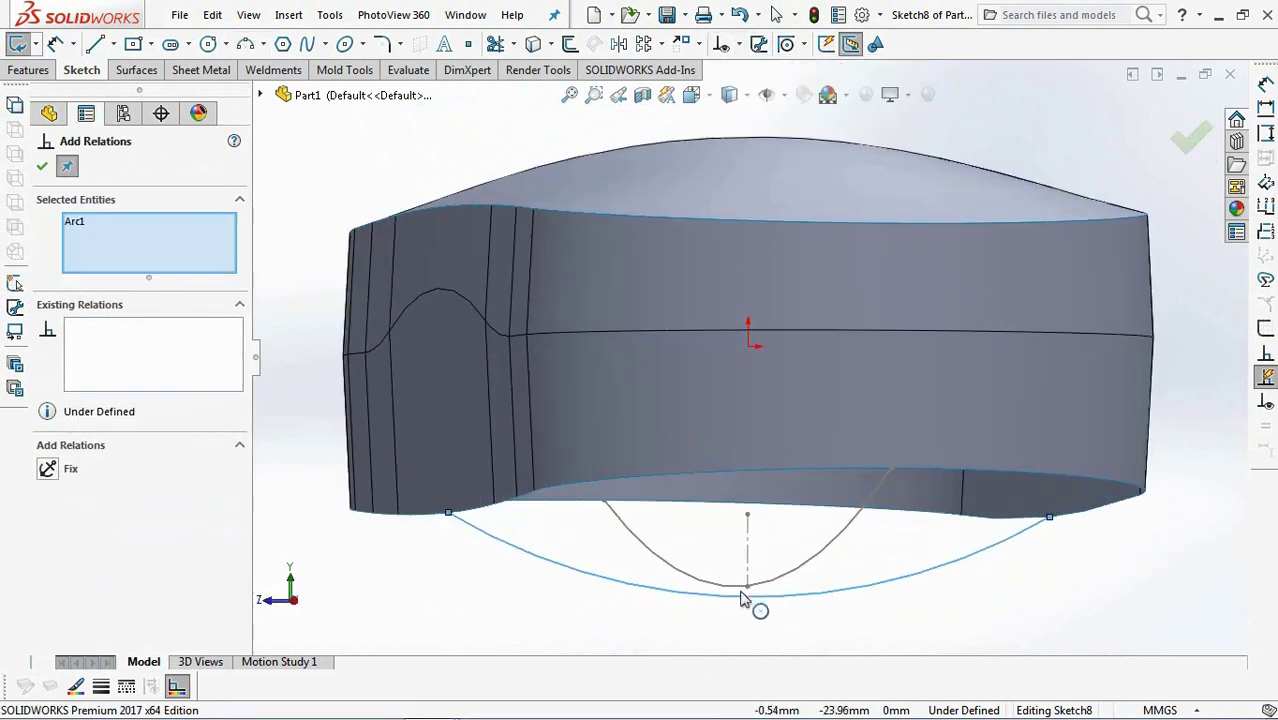
pyautogui.click(747, 587)
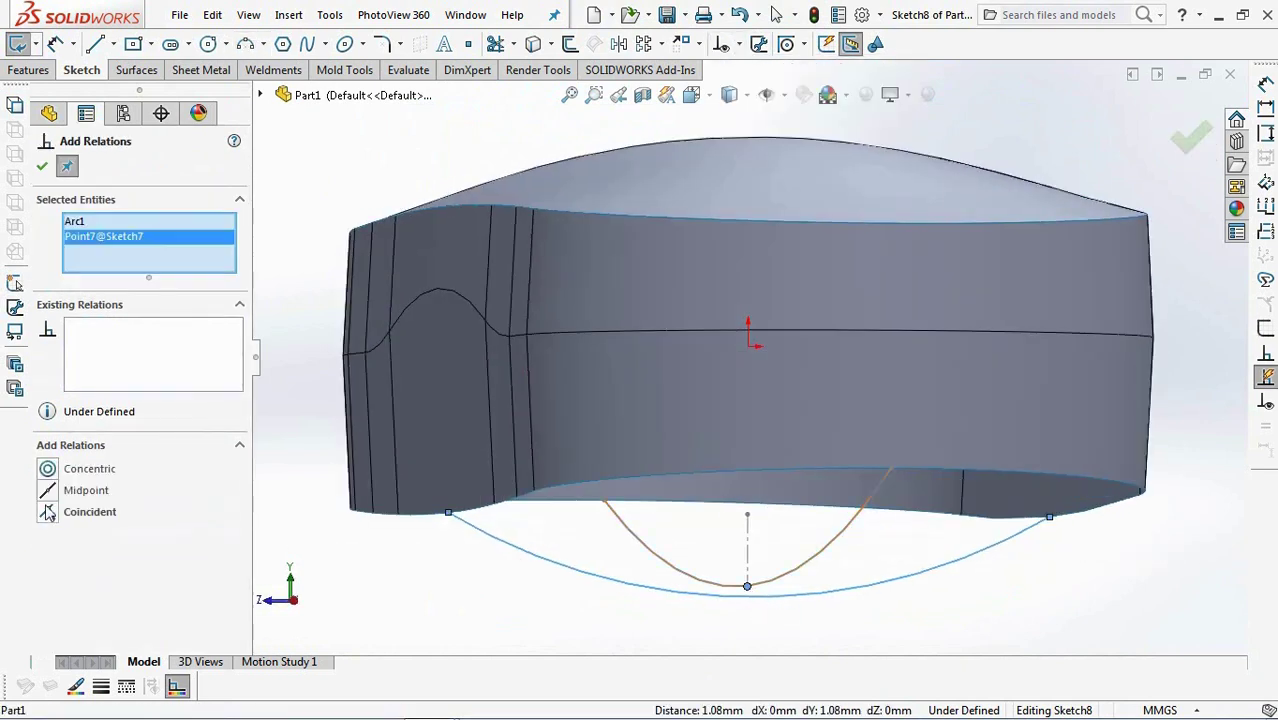
pyautogui.click(48, 512)
pyautogui.click(43, 168)
pyautogui.click(1177, 129)
# Create a fill surface bounded by the body's bottom edge loop with Contact edges, using the lower lengthwise and cross arc sketches as constraint curves.
pyautogui.moveTo(1112, 180)
pyautogui.mouseDown(button='middle')
pyautogui.moveTo(1098, 348)
pyautogui.moveTo(1013, 582)
pyautogui.mouseUp(button='middle')
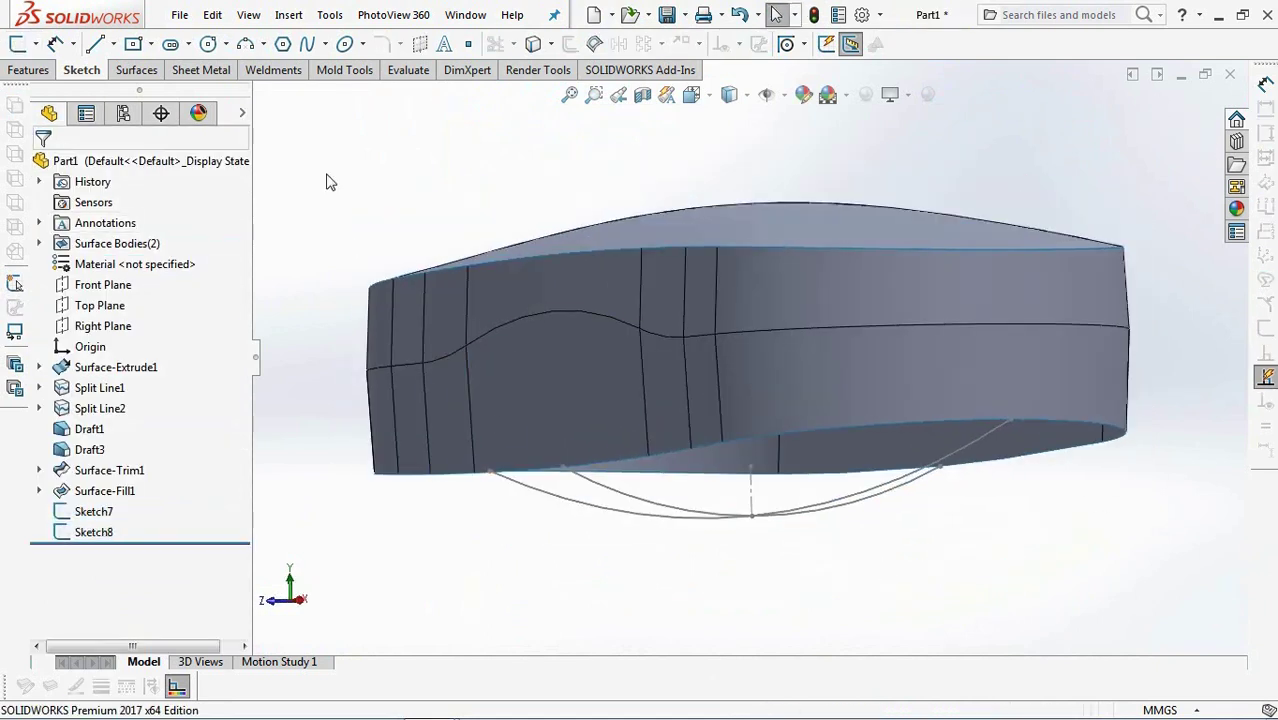
pyautogui.click(137, 72)
pyautogui.click(143, 44)
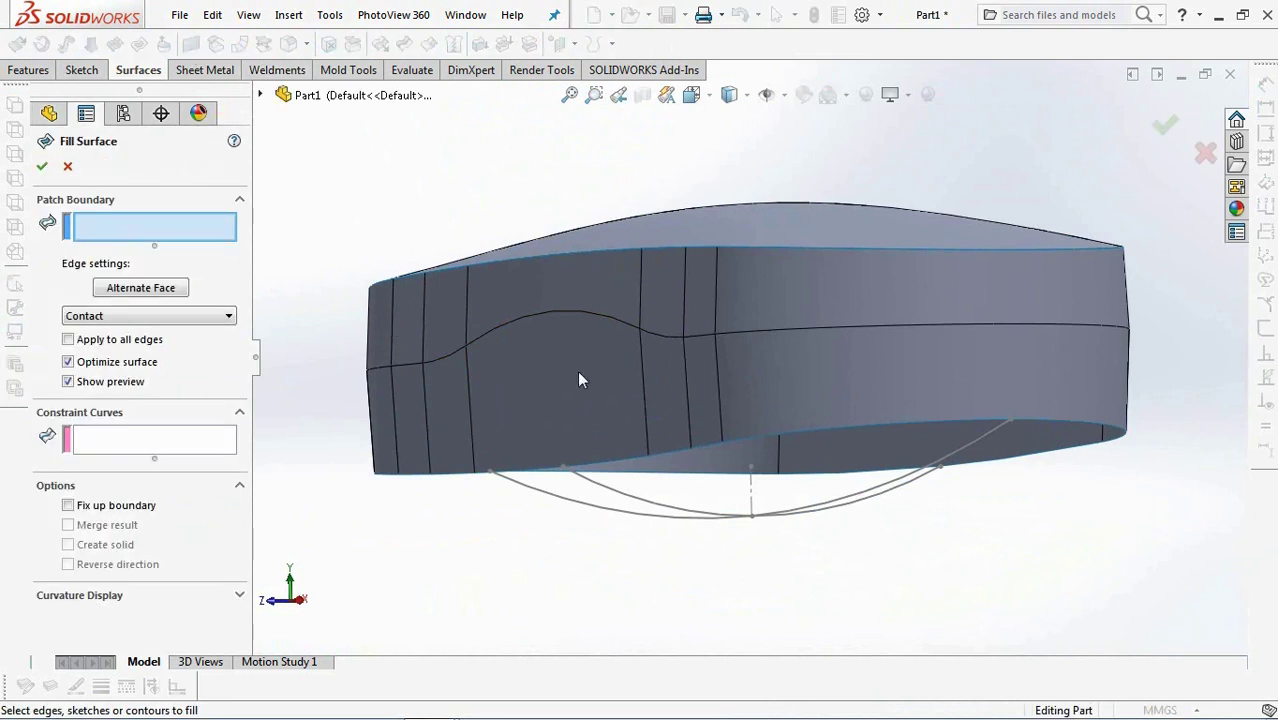
pyautogui.moveTo(389, 327); pyautogui.dragTo(797, 393, button='middle')
pyautogui.rightClick(910, 350)
pyautogui.click(982, 593)
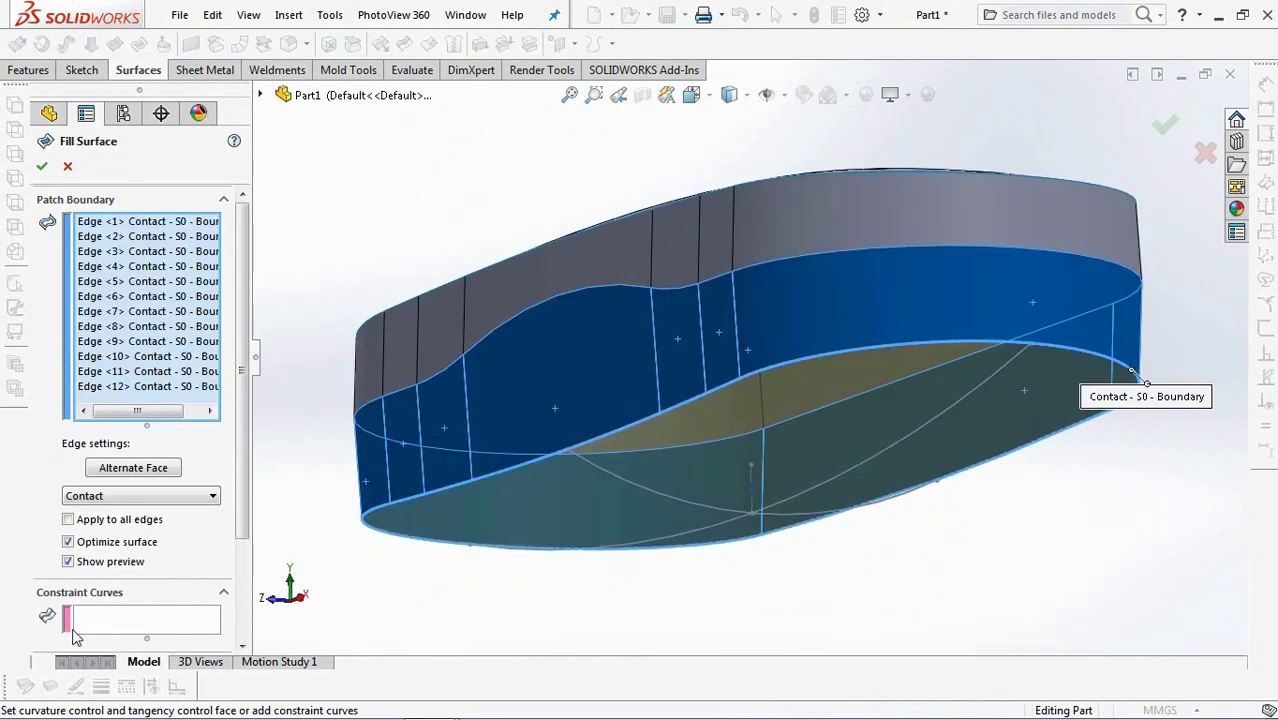
pyautogui.click(655, 500)
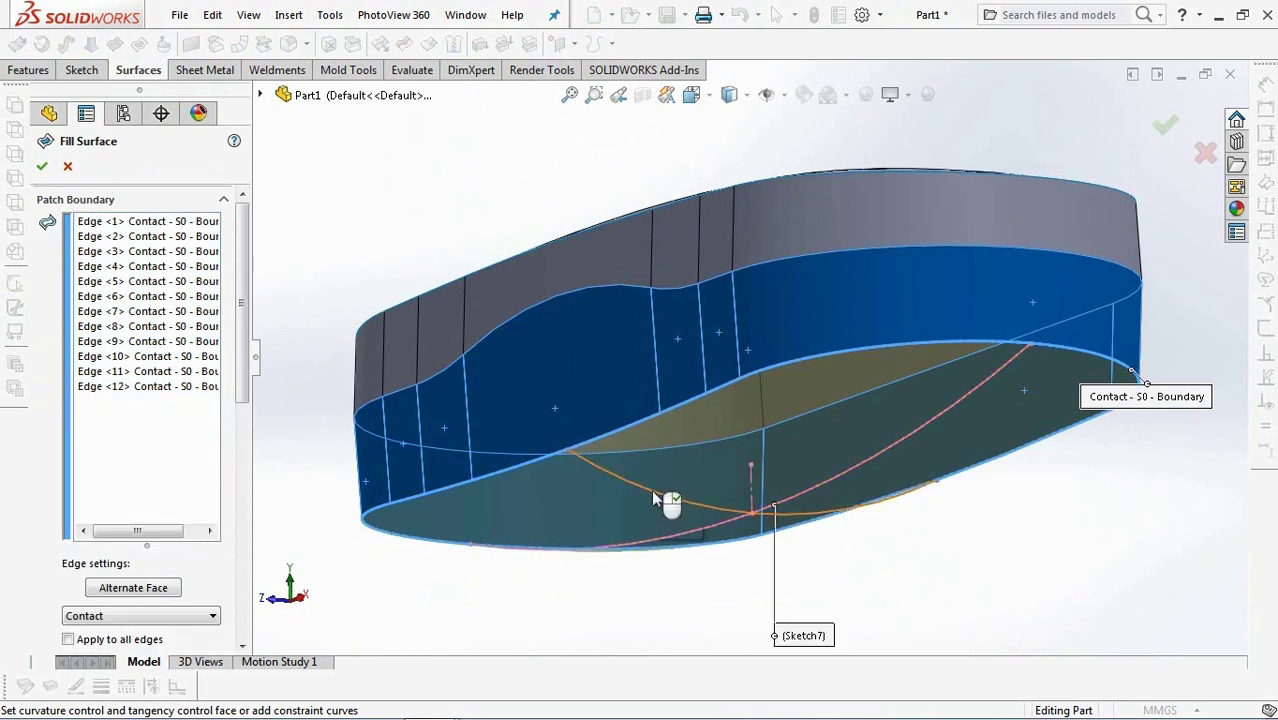
pyautogui.rightClick(653, 497)
pyautogui.moveTo(935, 585)
pyautogui.mouseDown(button='middle')
pyautogui.moveTo(941, 634)
pyautogui.moveTo(949, 587)
pyautogui.mouseUp(button='middle')
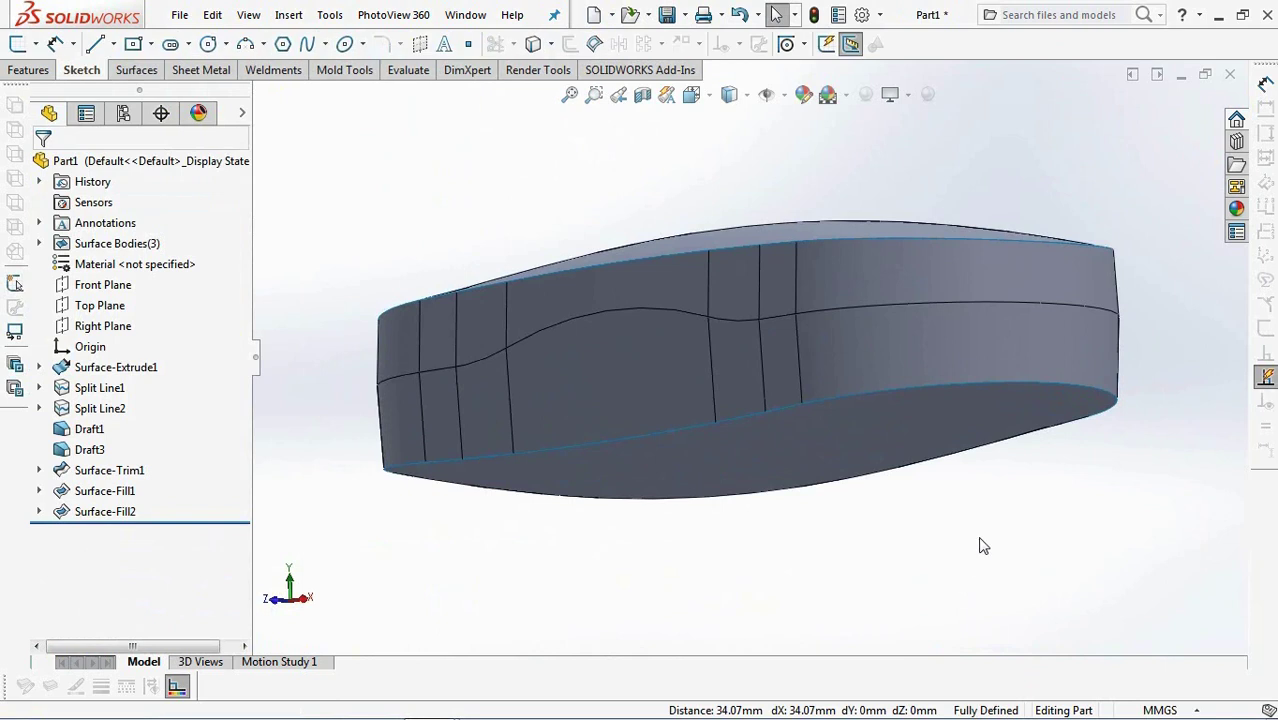
# Knit the top fill, trimmed walls and bottom fill surfaces together with the Create solid option enabled.
pyautogui.moveTo(983, 545)
pyautogui.mouseDown(button='middle')
pyautogui.moveTo(1095, 619)
pyautogui.moveTo(1000, 540)
pyautogui.mouseUp(button='middle')
pyautogui.click(150, 70)
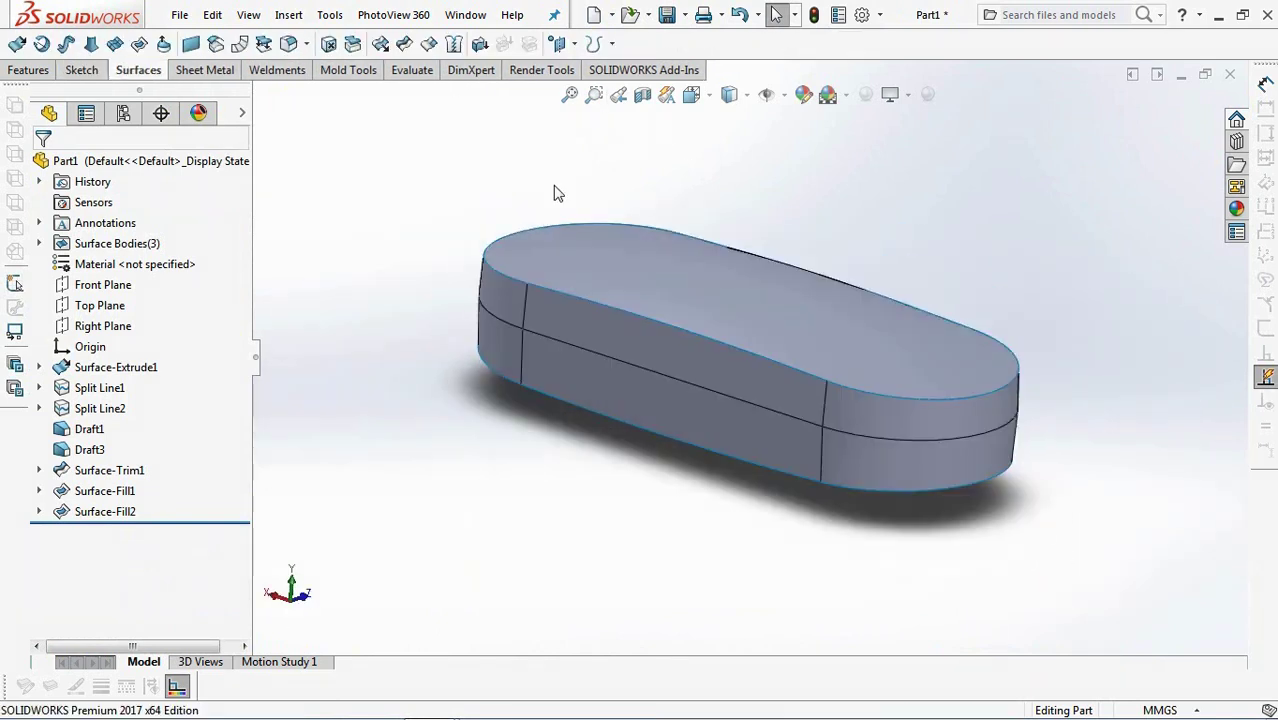
pyautogui.click(453, 43)
pyautogui.click(70, 265)
pyautogui.click(633, 288)
pyautogui.click(615, 335)
pyautogui.moveTo(615, 335); pyautogui.dragTo(655, 283, button='middle')
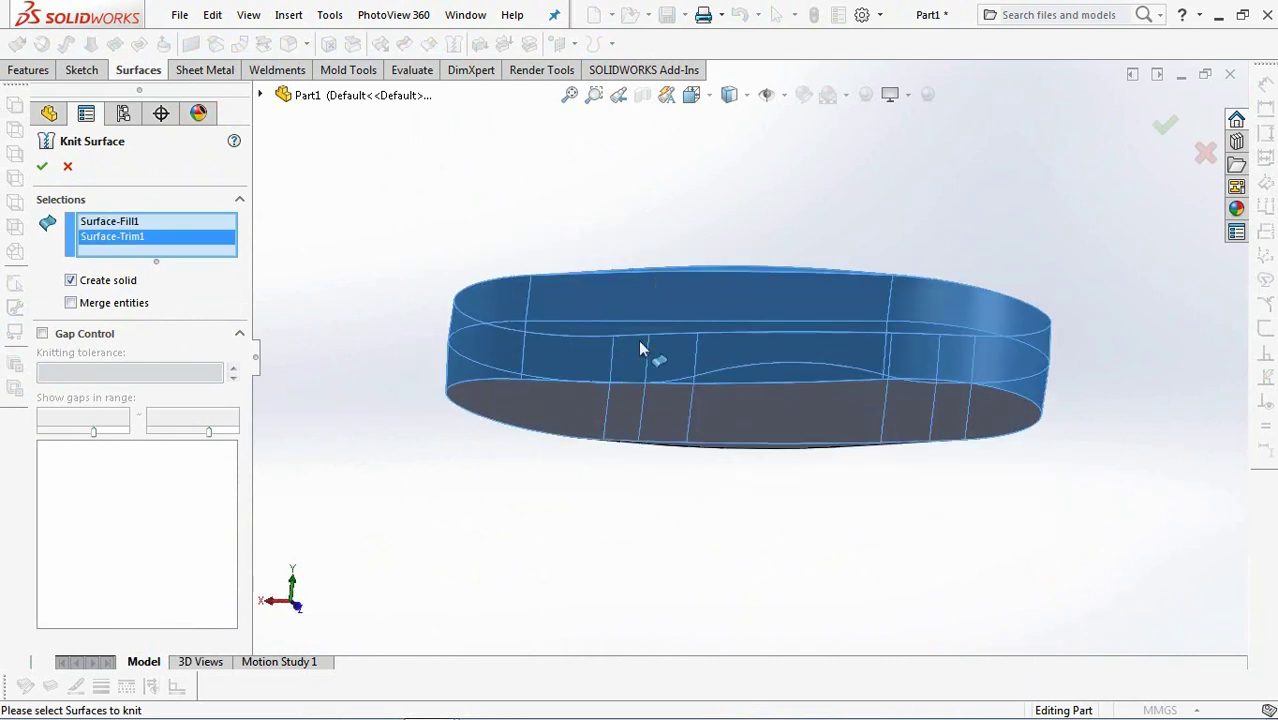
pyautogui.click(567, 412)
pyautogui.rightClick(567, 412)
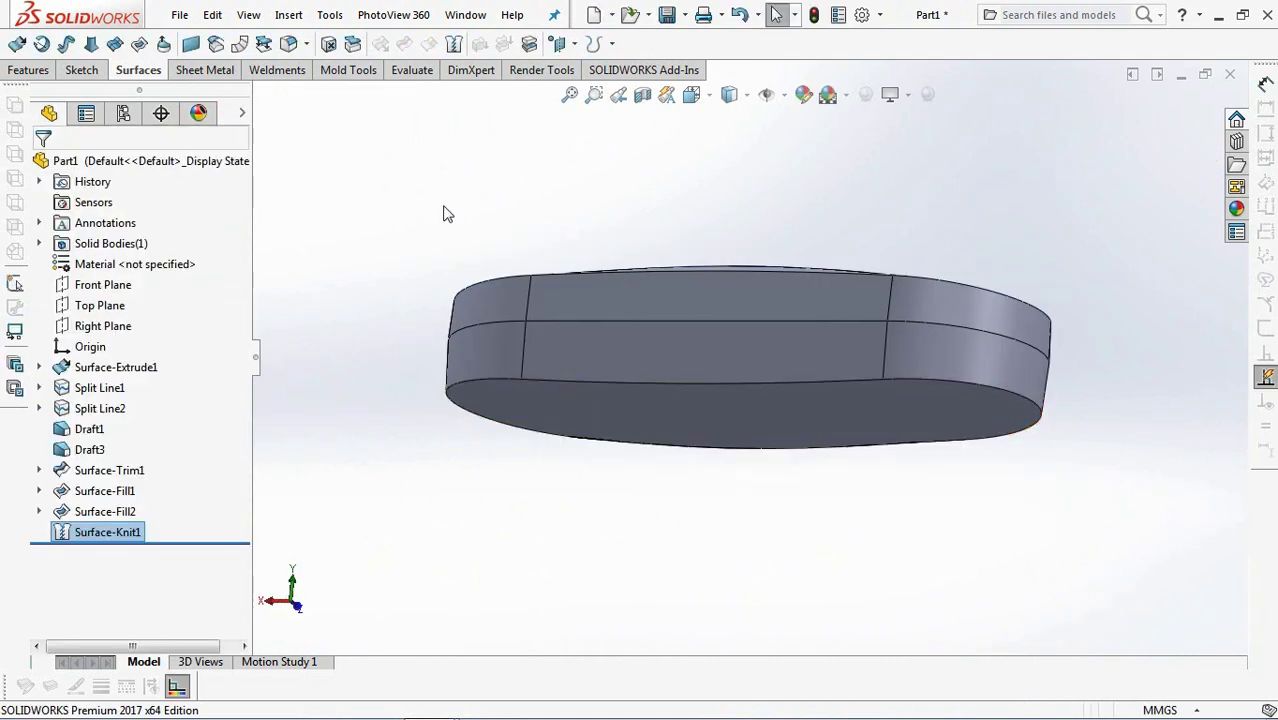
# On the Top Plane, sketch a centerline from the outline's left end to the origin and a vertical centerline about 92 mm up from the origin.
pyautogui.moveTo(453, 195); pyautogui.dragTo(422, 337, button='middle')
pyautogui.click(92, 308)
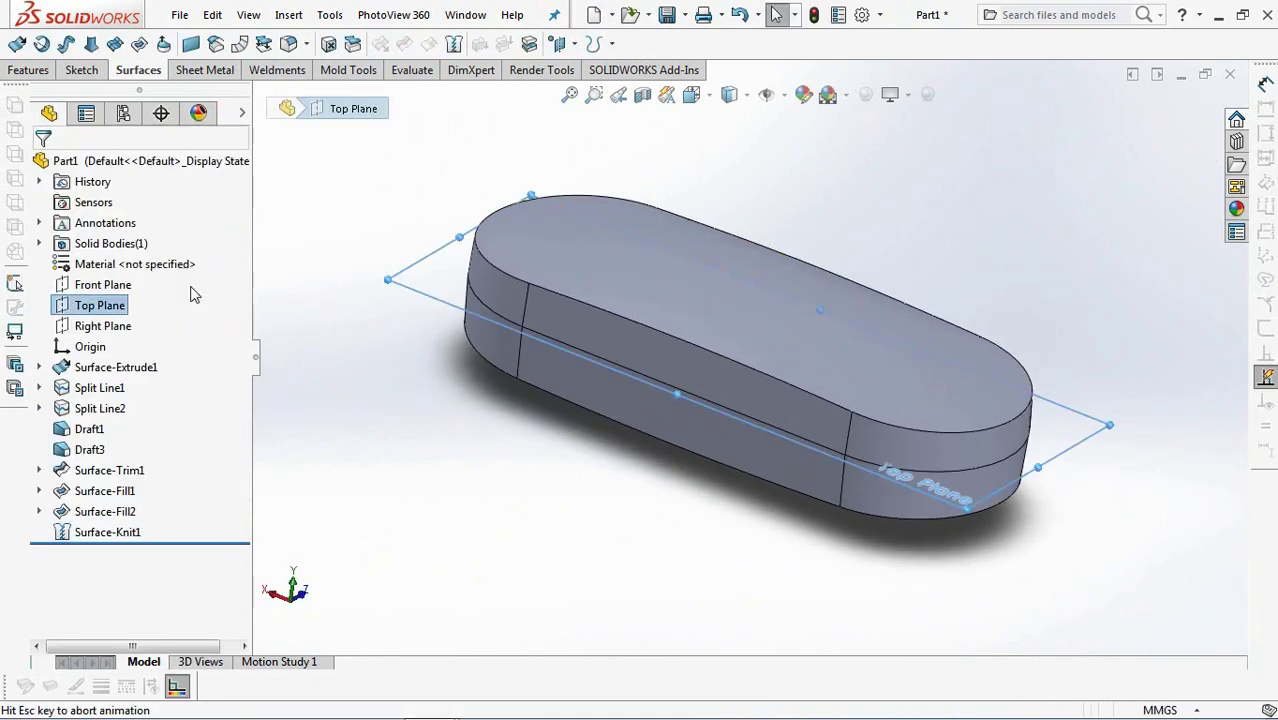
pyautogui.click(189, 282)
pyautogui.click(63, 313)
pyautogui.click(90, 287)
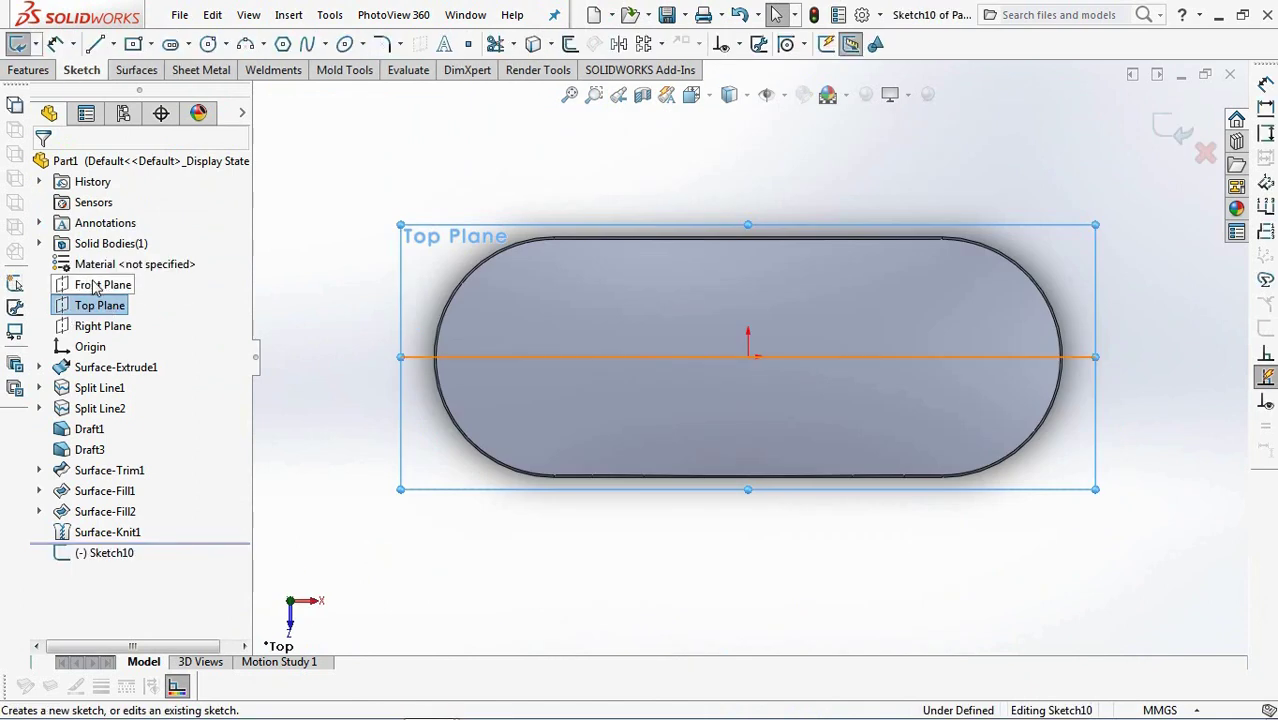
pyautogui.click(112, 44)
pyautogui.click(140, 88)
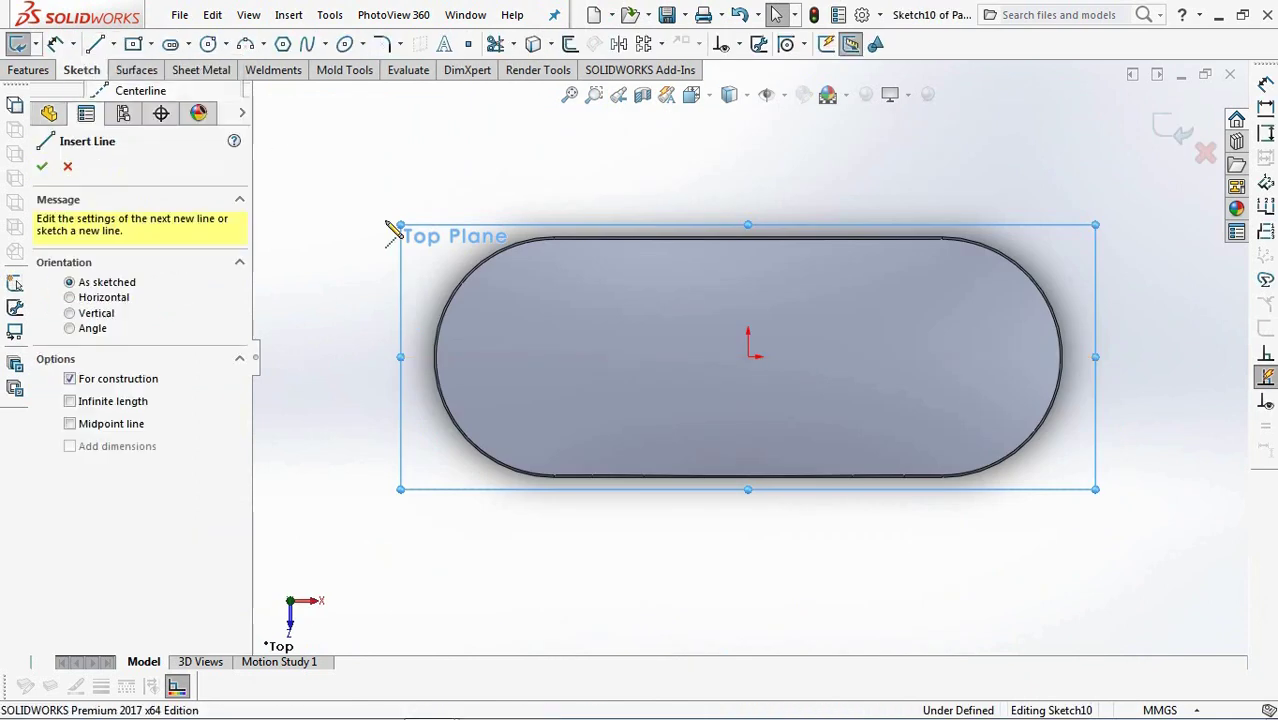
pyautogui.click(434, 357)
pyautogui.click(755, 419)
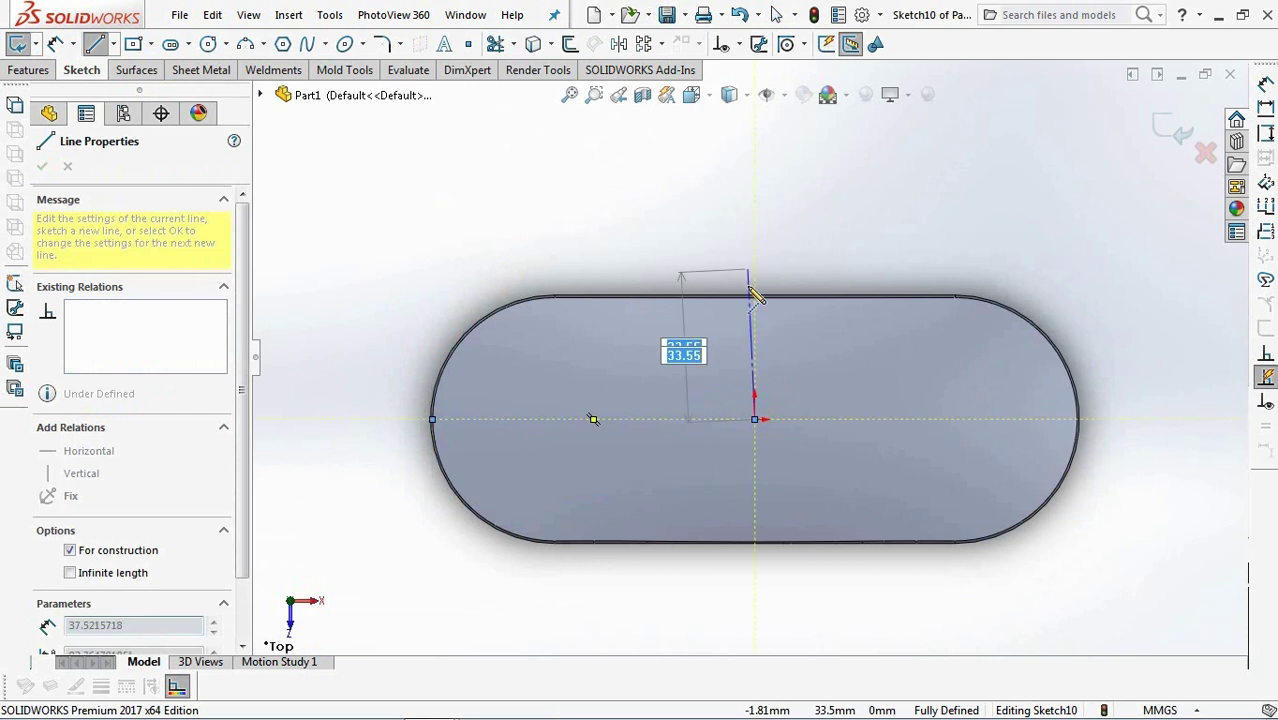
pyautogui.scroll(3, 758, 300)
pyautogui.click(755, 147)
pyautogui.rightClick(757, 150)
pyautogui.click(788, 160)
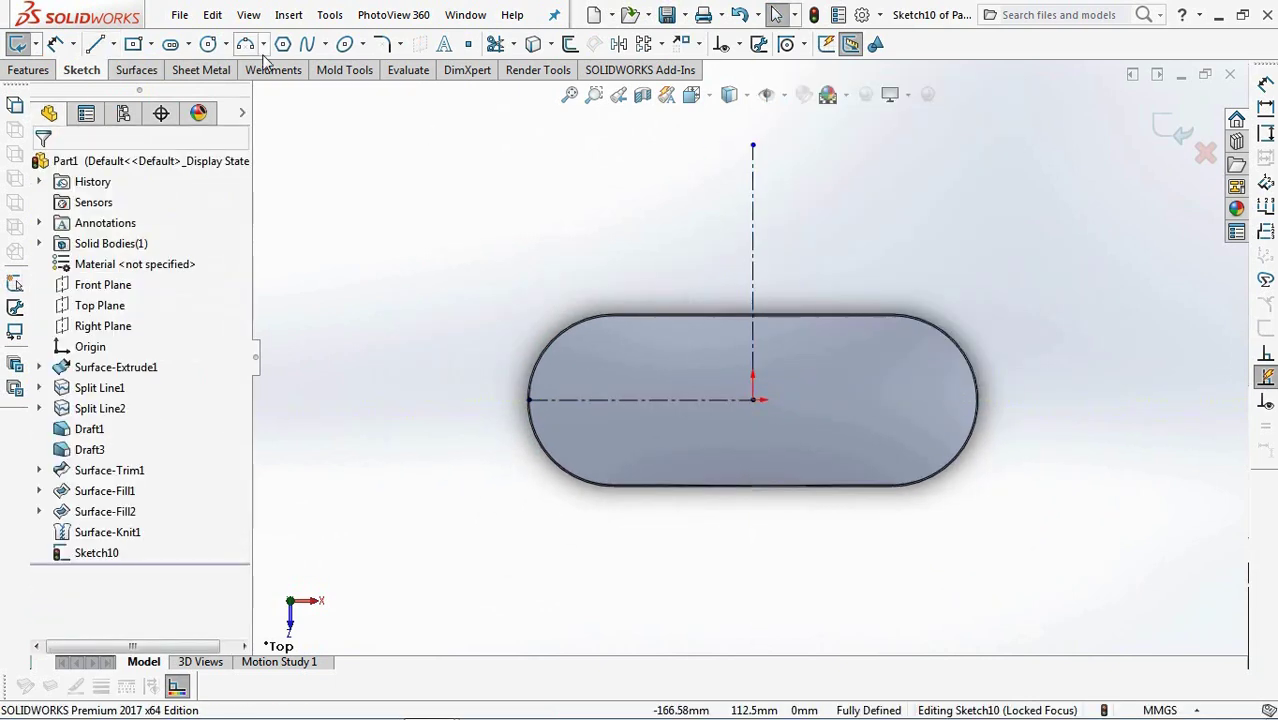
# Sketch a shallow centerpoint arc centred on the upper end of the vertical centerline, crossing that centerline just above the origin.
pyautogui.click(262, 44)
pyautogui.click(330, 69)
pyautogui.click(753, 147)
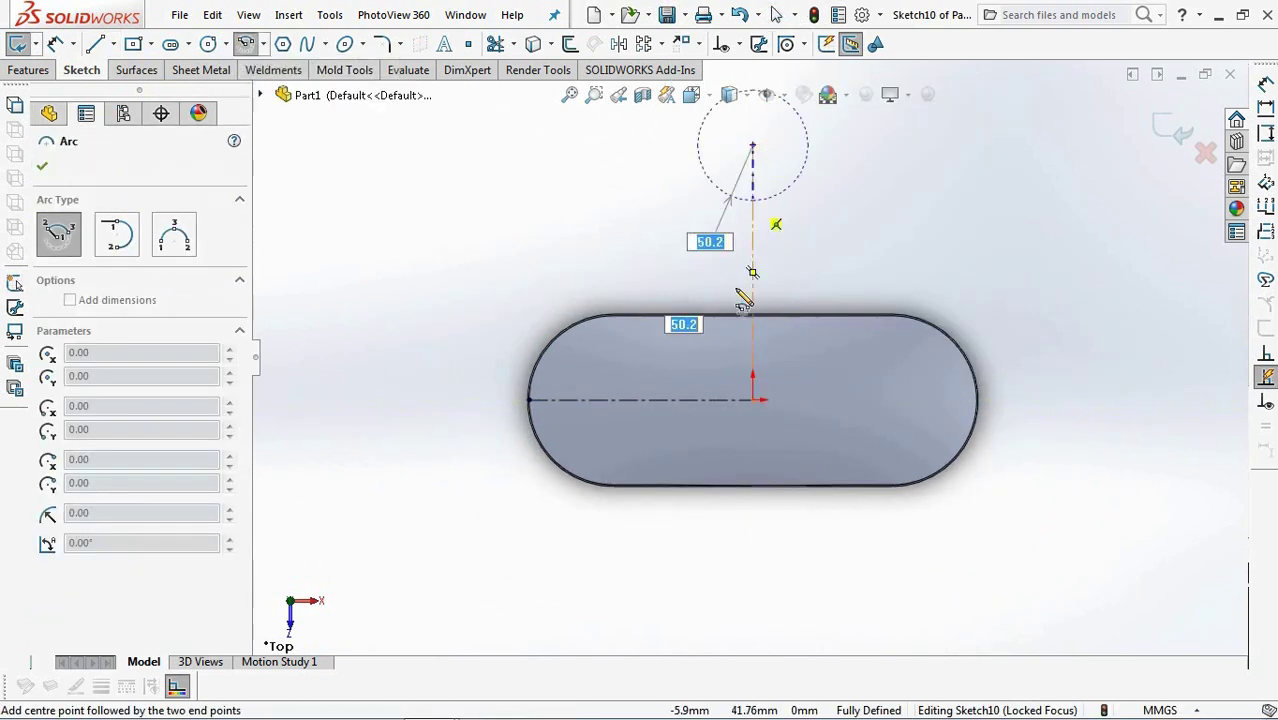
pyautogui.click(696, 357)
pyautogui.click(814, 362)
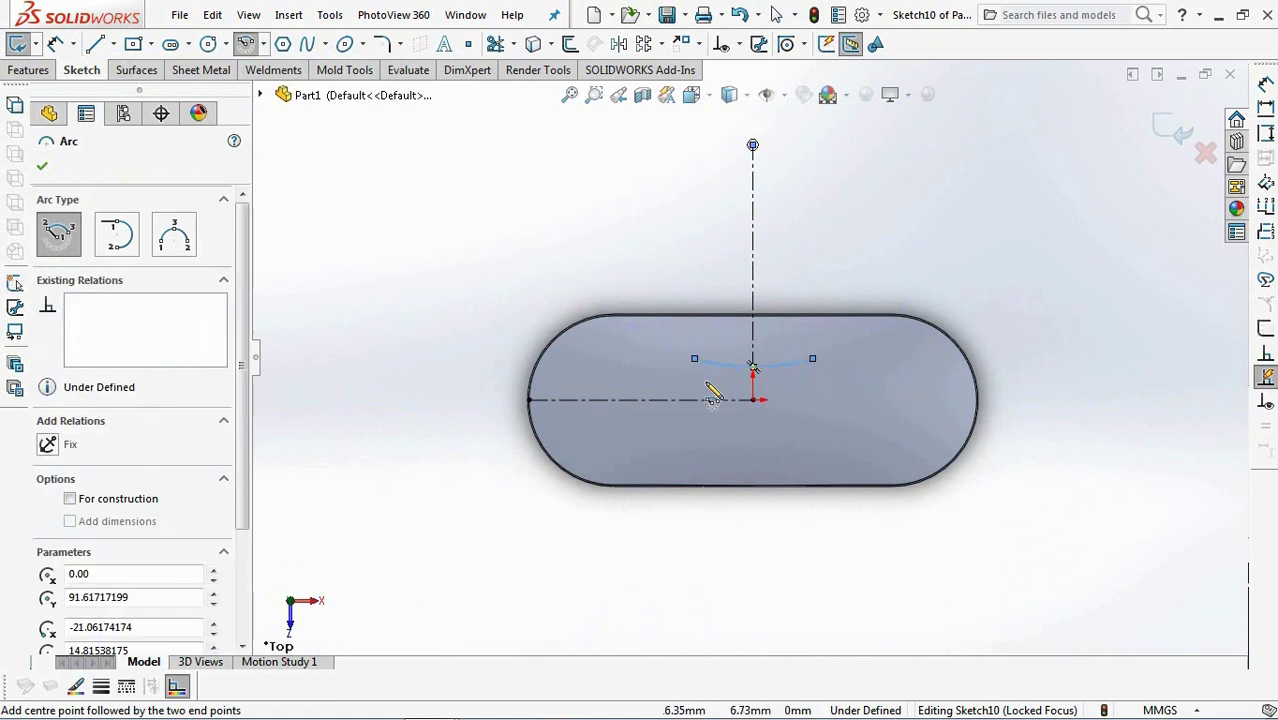
# Sketch a centerpoint arc centred on the horizontal centerline, opening toward the origin and crossing the centerline near the body's left end.
pyautogui.scroll(-3, 712, 395)
pyautogui.click(649, 400)
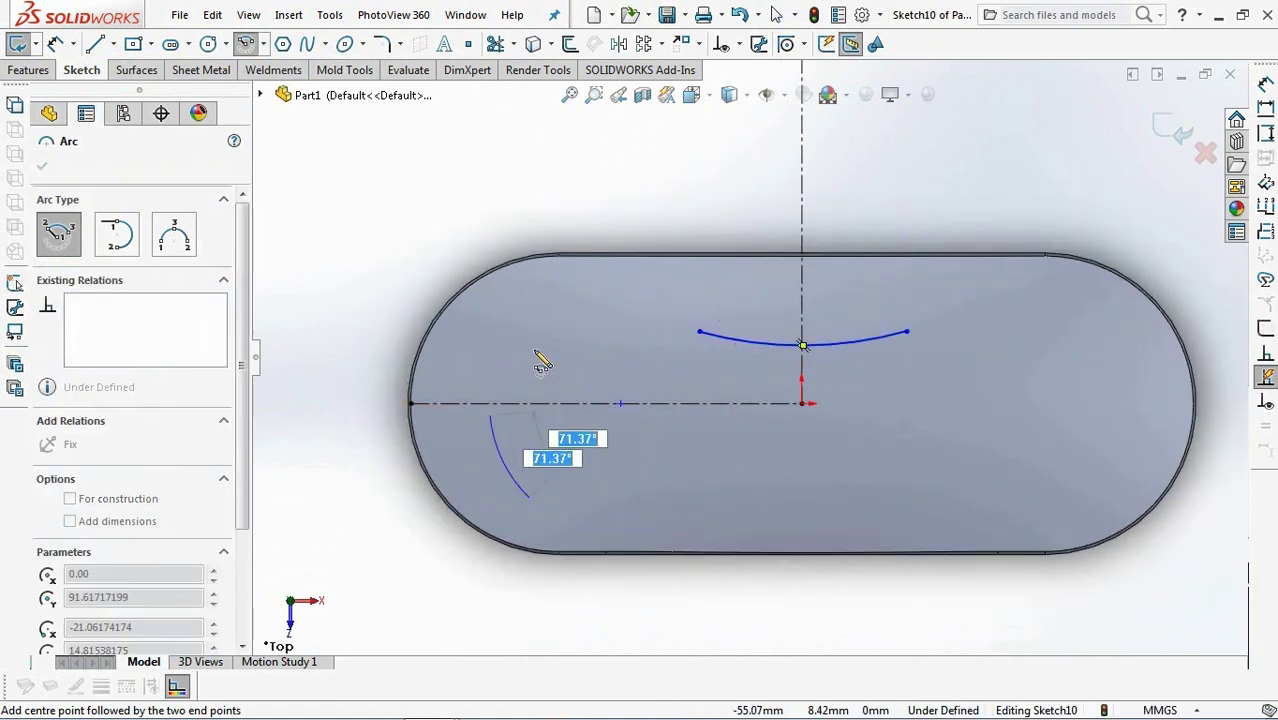
pyautogui.click(524, 318)
pyautogui.rightClick(525, 318)
pyautogui.click(545, 329)
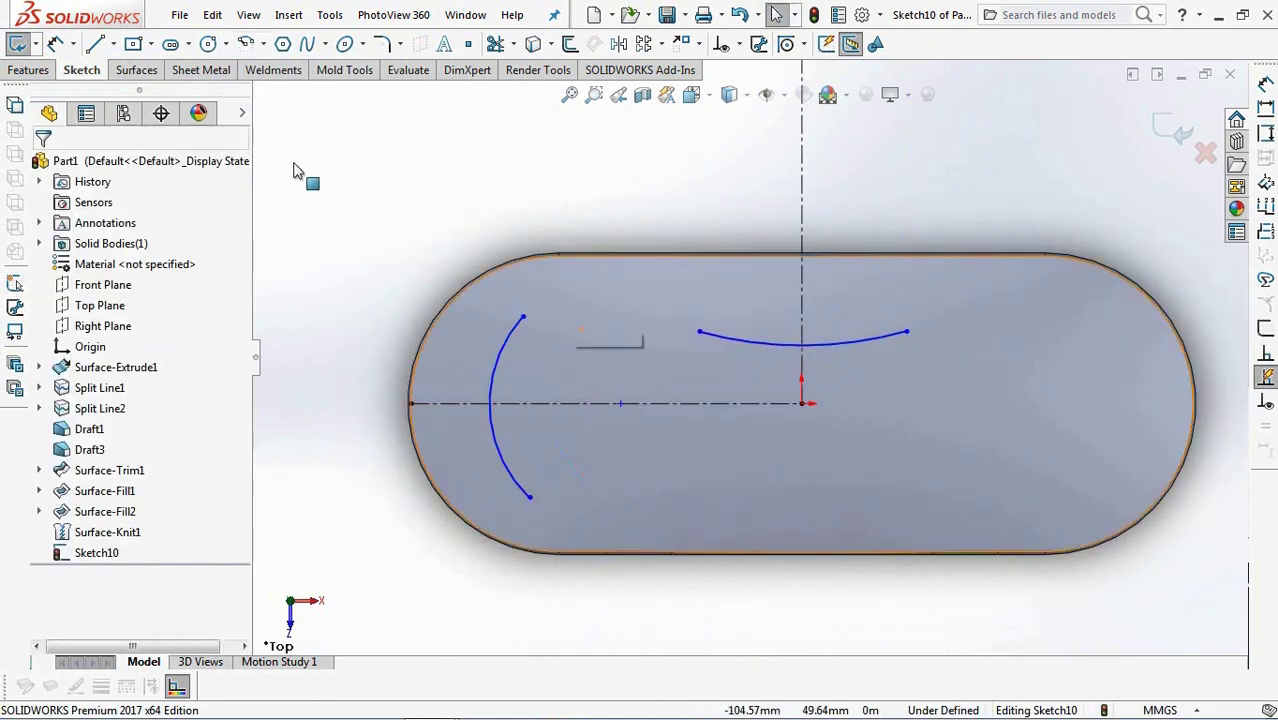
# Join the upper end of the left arc to the left end of the shallow middle arc with a 3-point arc bulging upward.
pyautogui.click(263, 45)
pyautogui.click(300, 111)
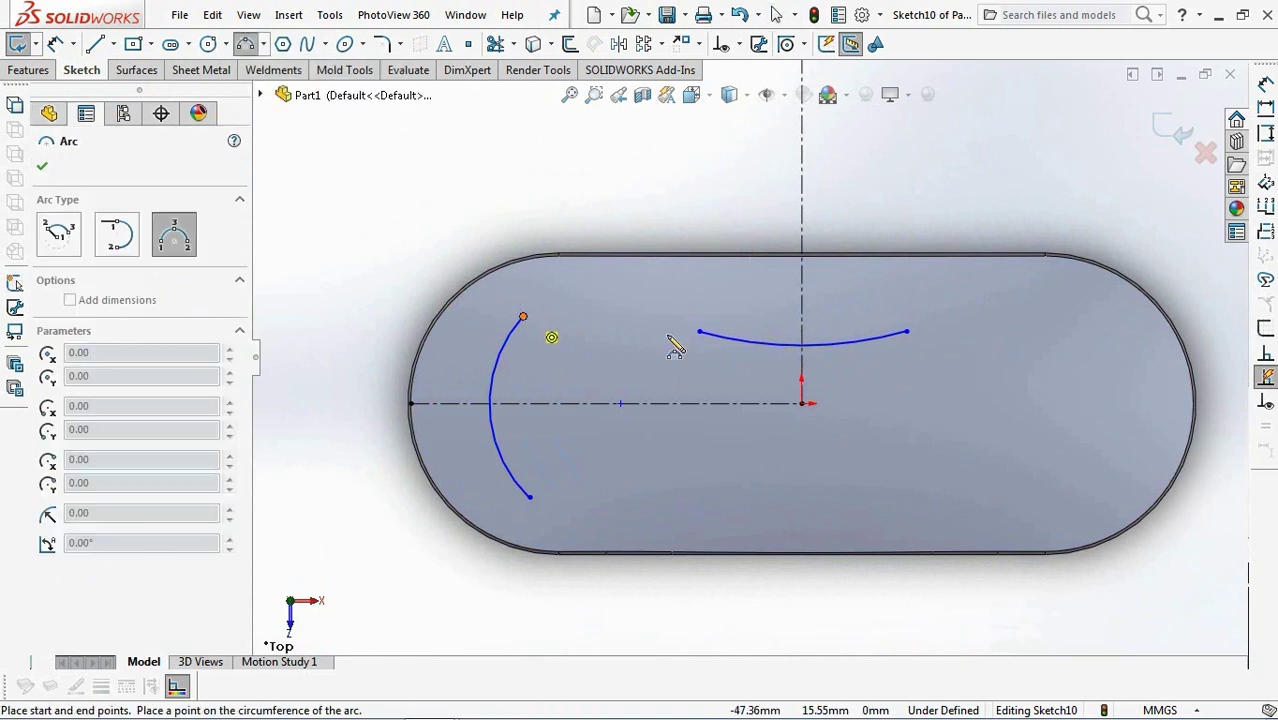
pyautogui.click(637, 318)
pyautogui.rightClick(642, 322)
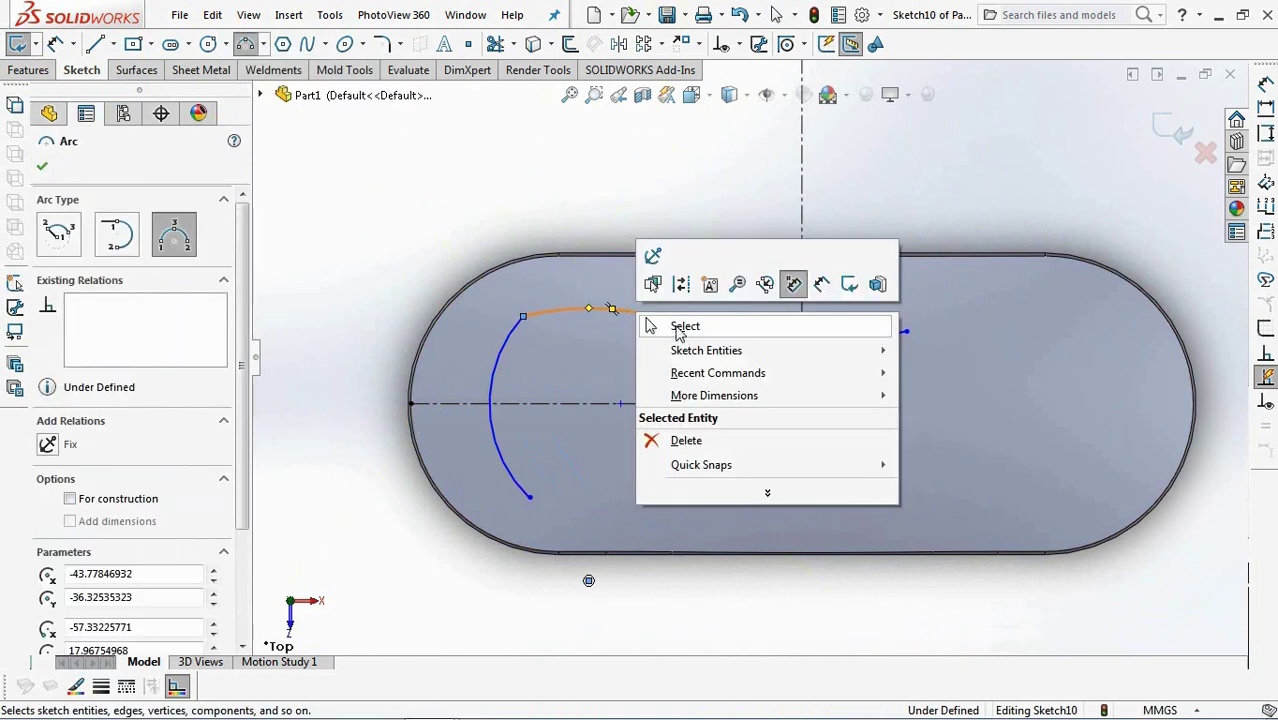
pyautogui.click(665, 326)
# Add horizontal relations between the connecting arc's two endpoints and between the middle arc's two endpoints.
pyautogui.click(739, 44)
pyautogui.click(776, 88)
pyautogui.click(523, 317)
pyautogui.click(699, 331)
pyautogui.click(85, 469)
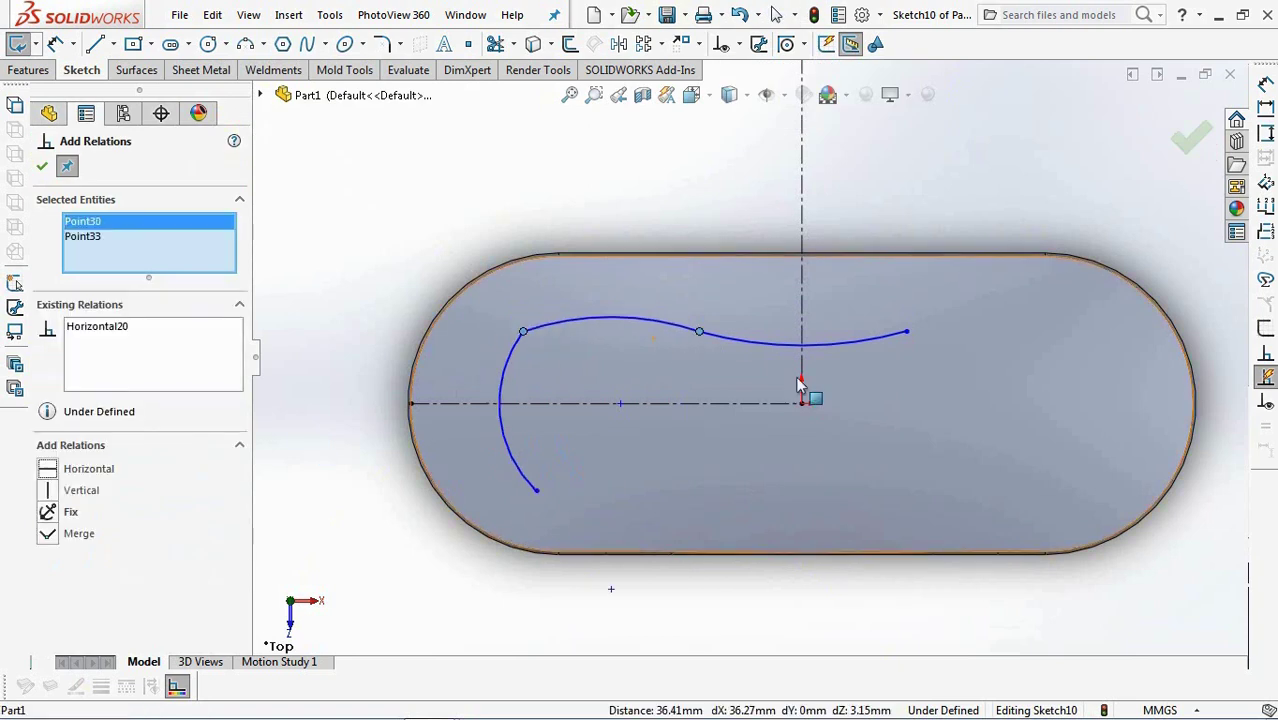
pyautogui.click(907, 331)
pyautogui.click(699, 331)
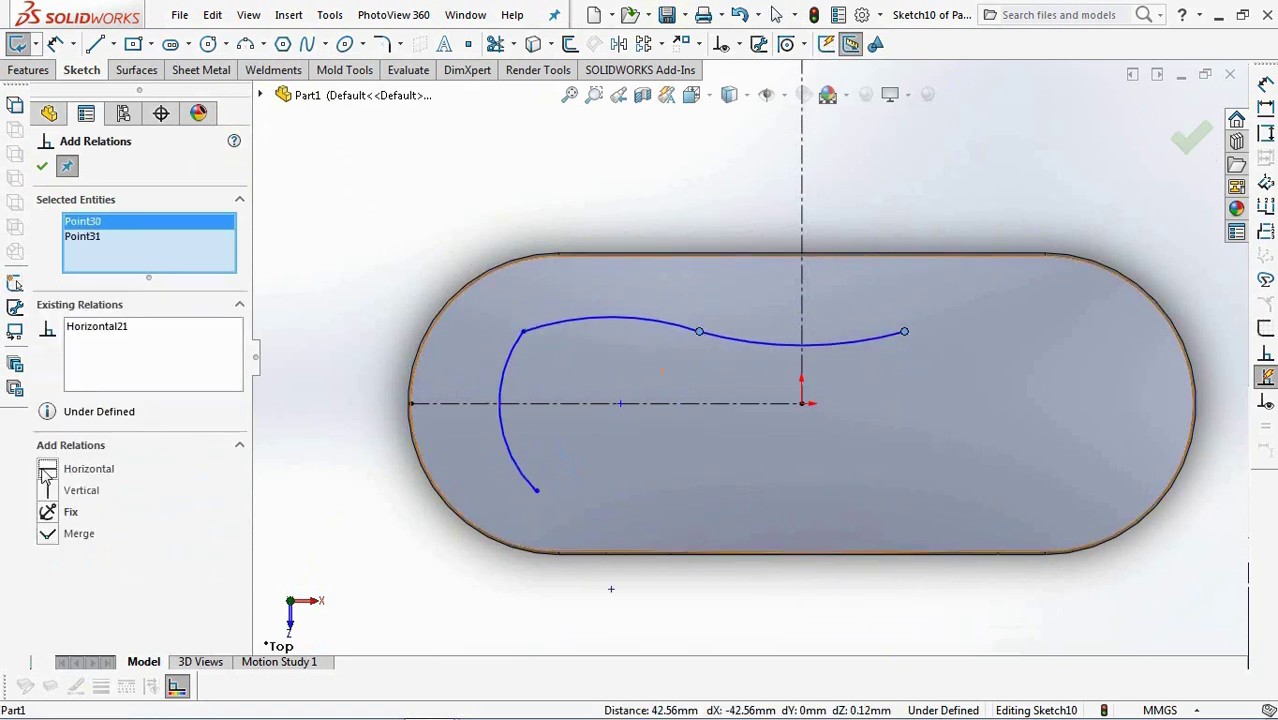
# Add a vertical relation between the left end arc's endpoints and shift its joint with the connecting arc slightly inward.
pyautogui.click(536, 491)
pyautogui.click(523, 332)
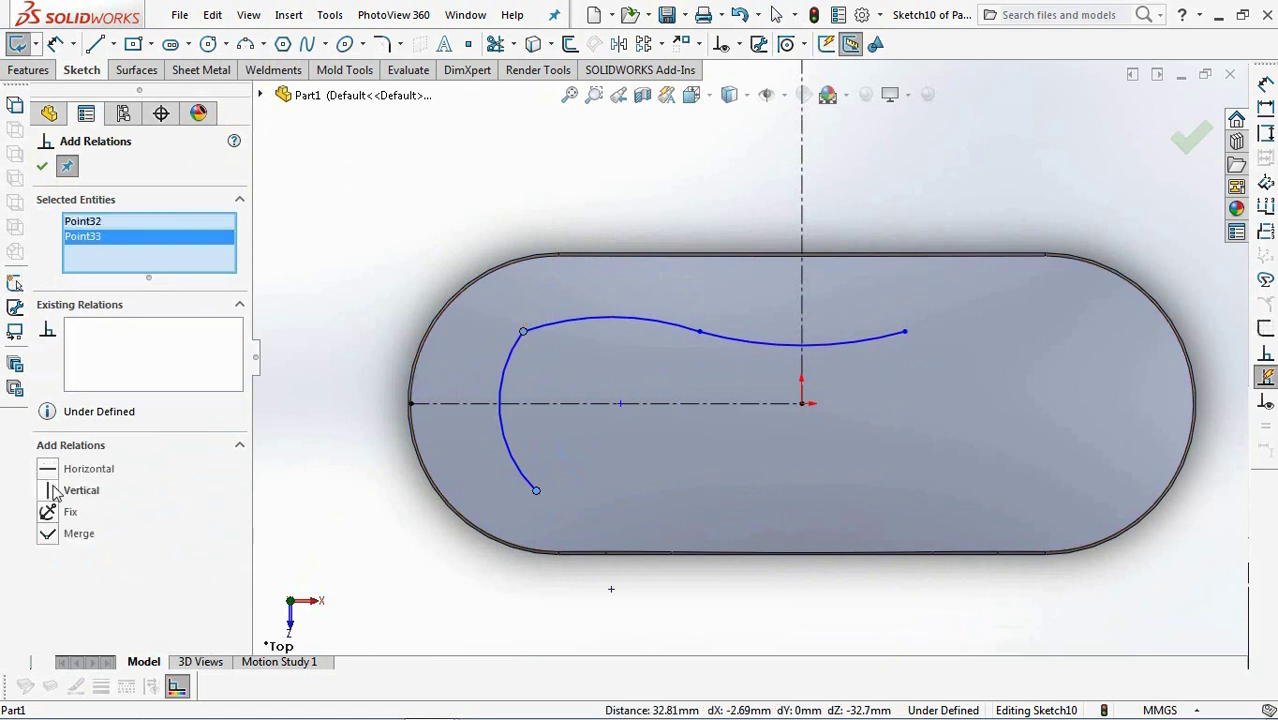
pyautogui.click(42, 167)
pyautogui.click(528, 330)
pyautogui.moveTo(535, 322); pyautogui.dragTo(541, 338)
pyautogui.click(410, 262)
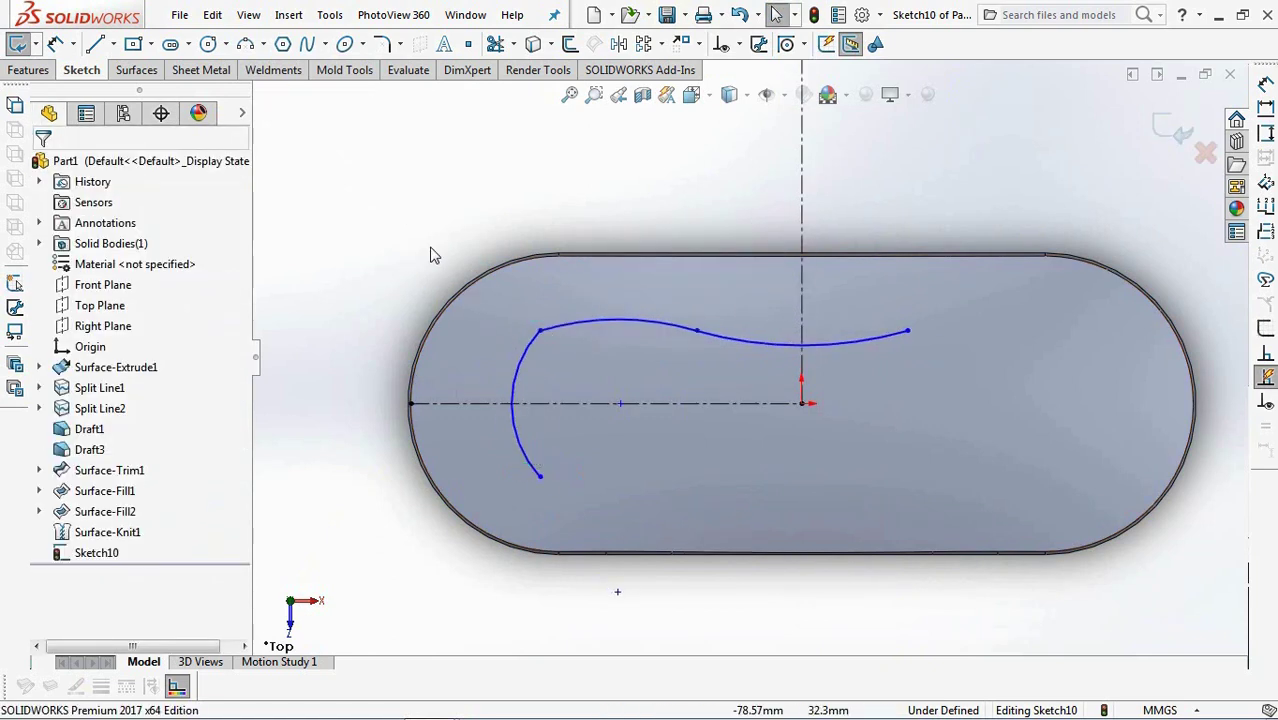
# Make the connecting arc tangent to both the middle arc and the left end arc.
pyautogui.click(740, 44)
pyautogui.click(775, 88)
pyautogui.click(600, 322)
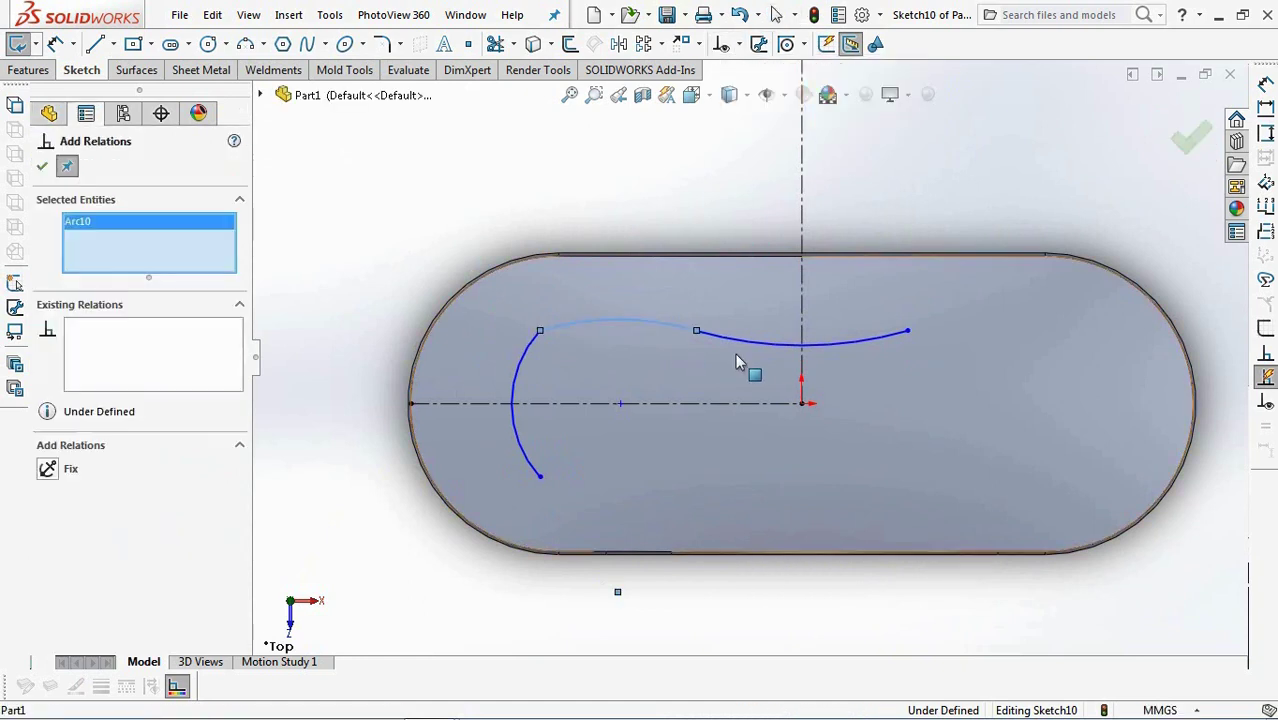
pyautogui.click(780, 343)
pyautogui.click(48, 492)
pyautogui.click(516, 372)
pyautogui.click(580, 322)
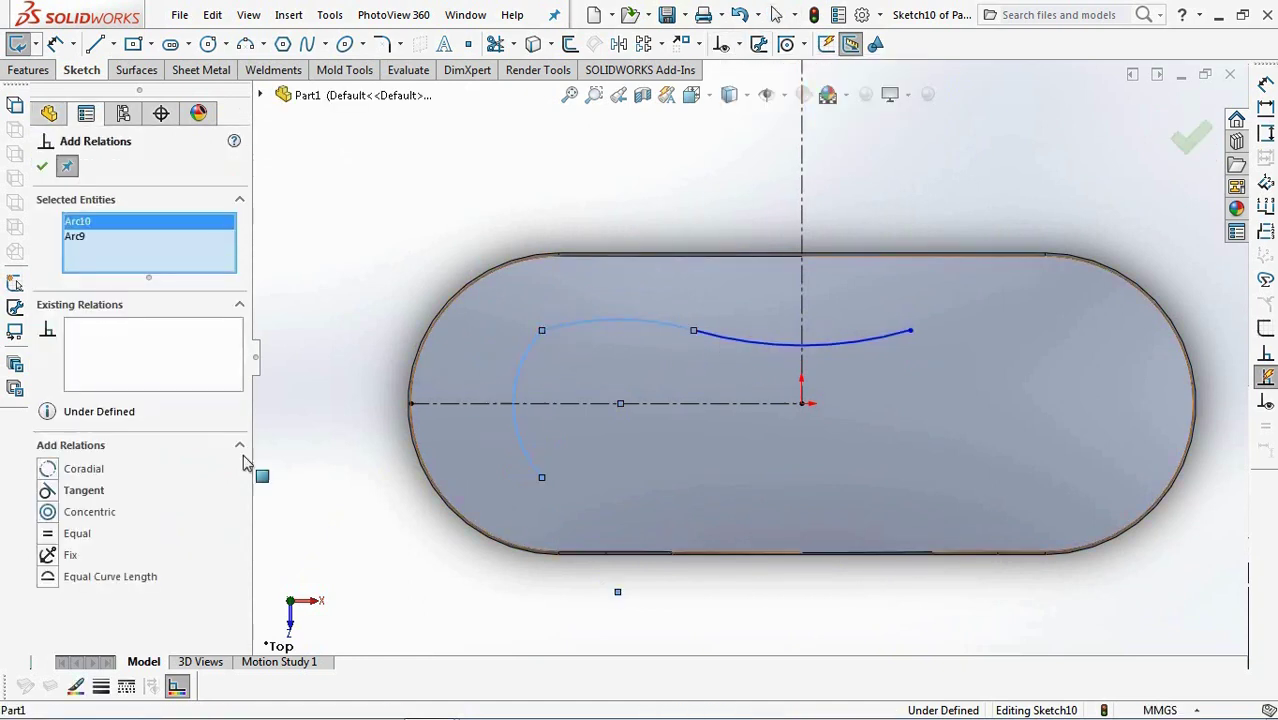
pyautogui.click(41, 169)
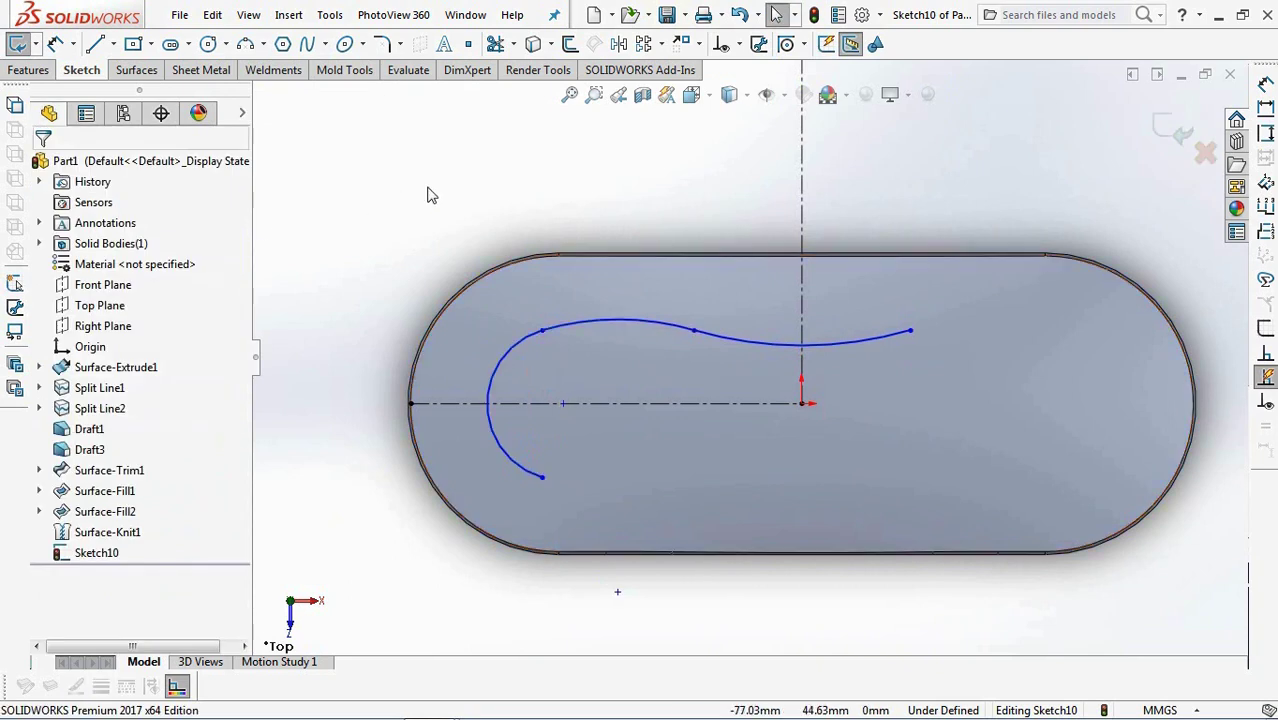
# Dimension the connecting arc's radius as 55 mm.
pyautogui.click(55, 44)
pyautogui.click(662, 334)
pyautogui.click(630, 370)
pyautogui.write('55')
pyautogui.press('Return')
# Add a doubled dimension from the connecting arc across the horizontal centerline, with the Min arc condition, and set it to 46 mm.
pyautogui.click(590, 404)
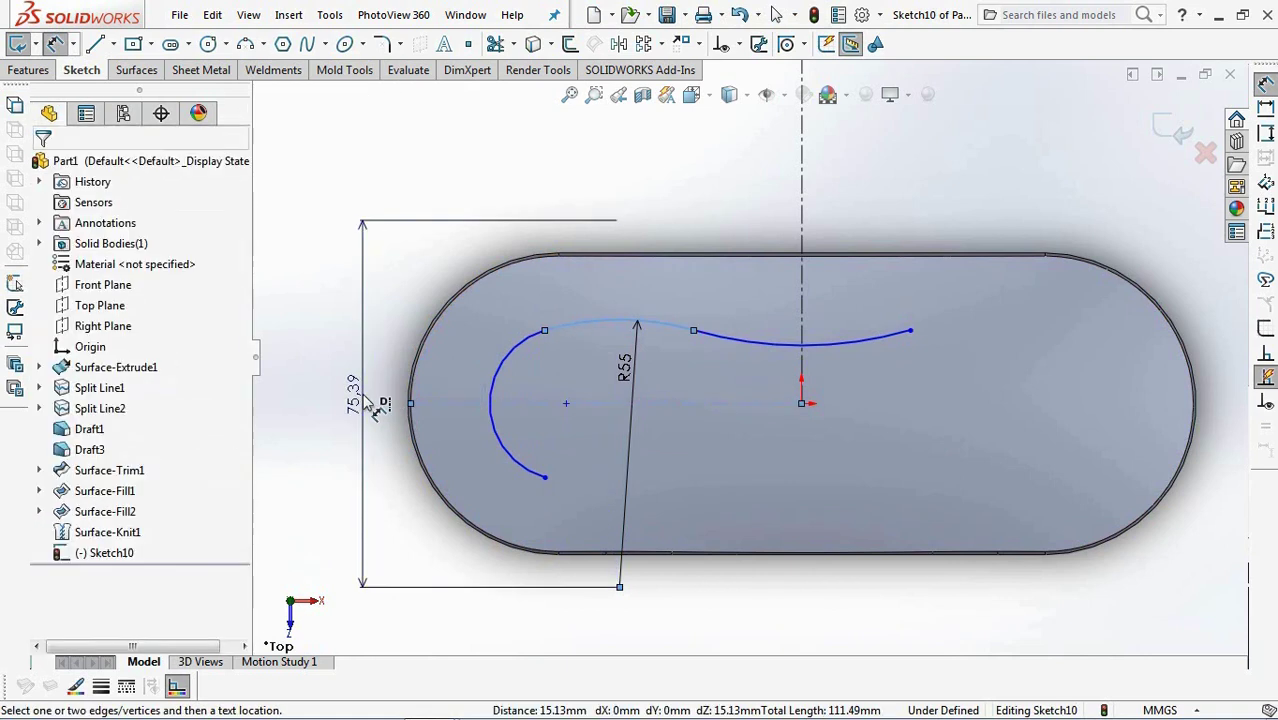
pyautogui.click(364, 400)
pyautogui.click(284, 386)
pyautogui.click(93, 200)
pyautogui.scroll(-5, 128, 624)
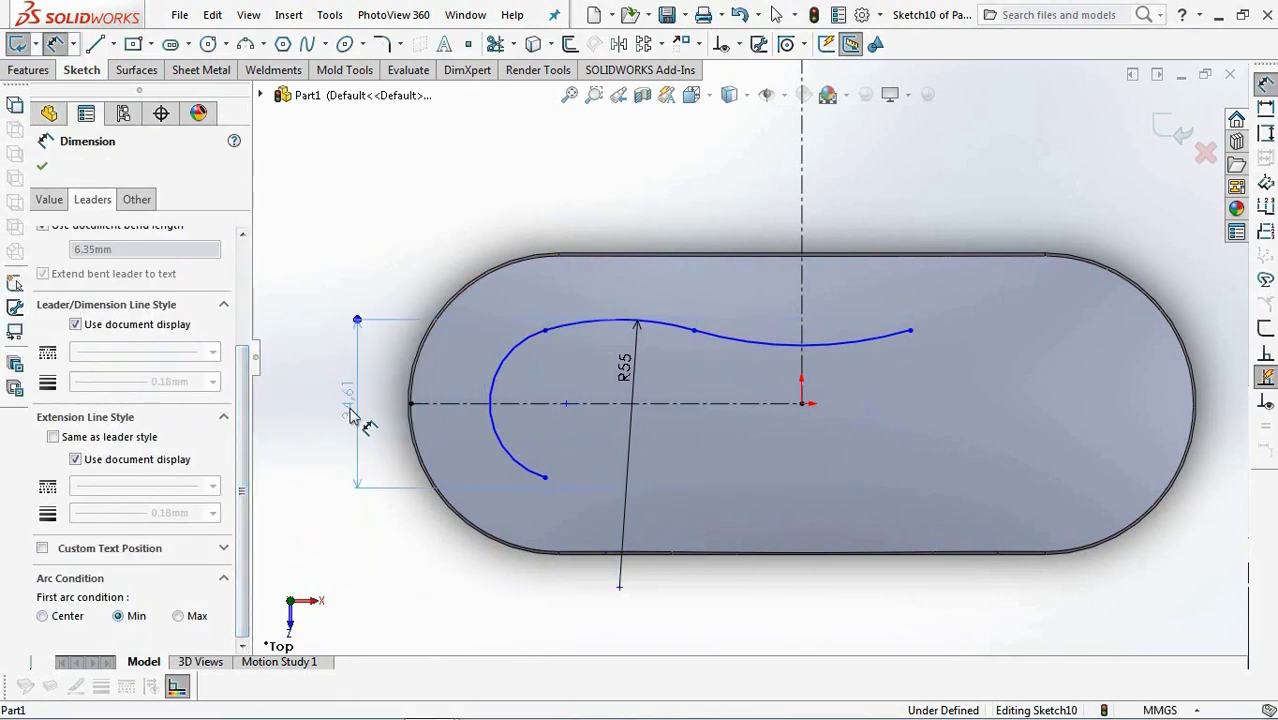
pyautogui.click(345, 410)
pyautogui.press('Return')
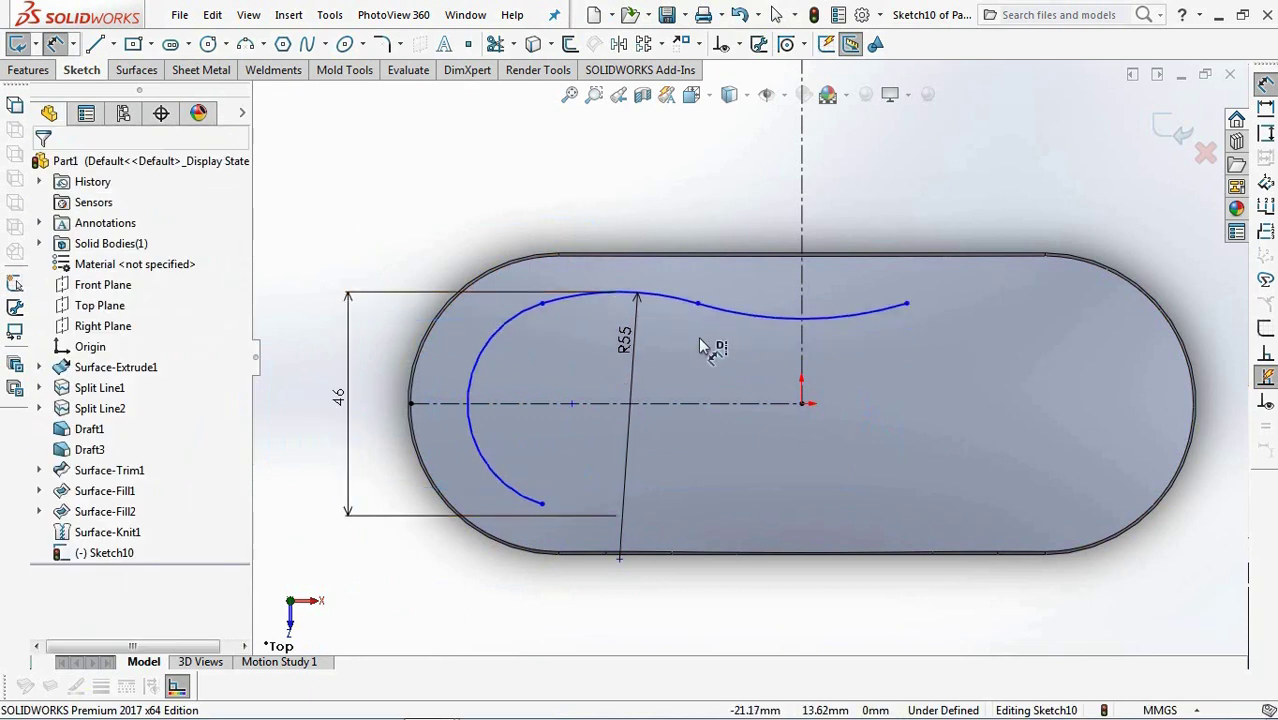
# Dimension the left end arc's outermost point to the vertical centerline with the Max arc condition and set it to 63 mm.
pyautogui.click(505, 352)
pyautogui.click(801, 290)
pyautogui.click(673, 185)
pyautogui.click(594, 178)
pyautogui.click(92, 199)
pyautogui.scroll(-3, 183, 585)
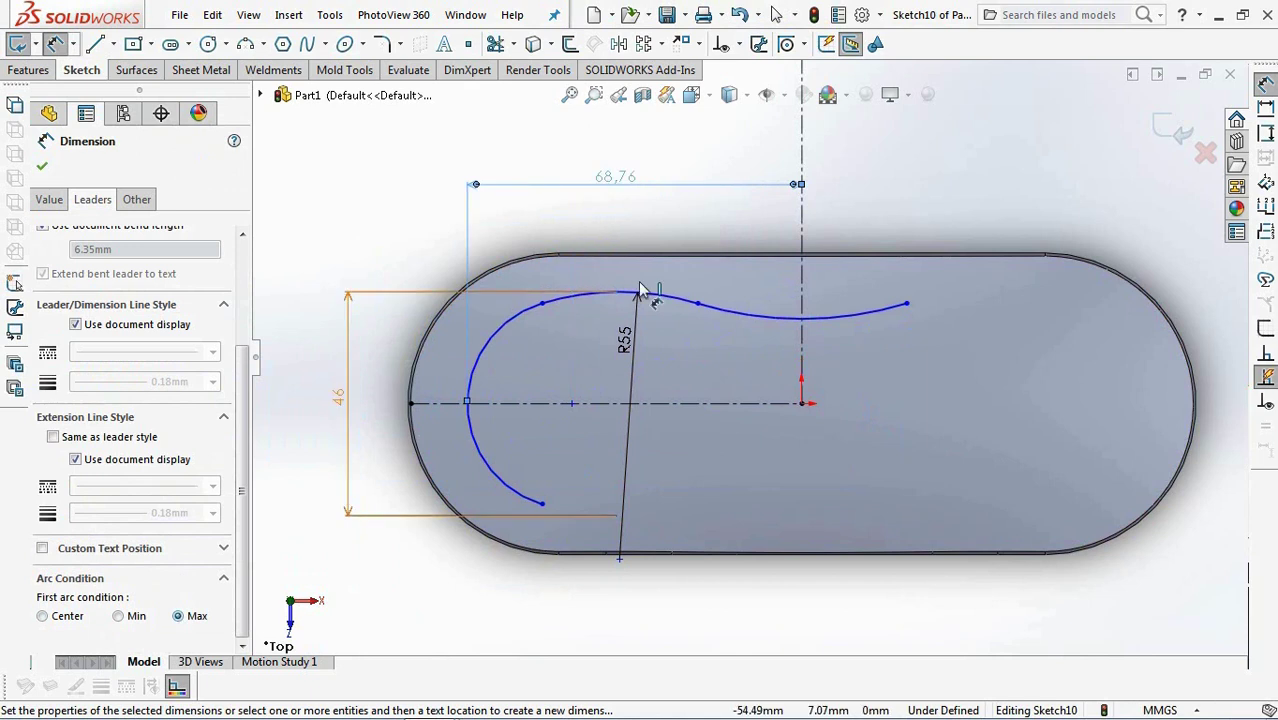
pyautogui.doubleClick(613, 175)
pyautogui.press('Return')
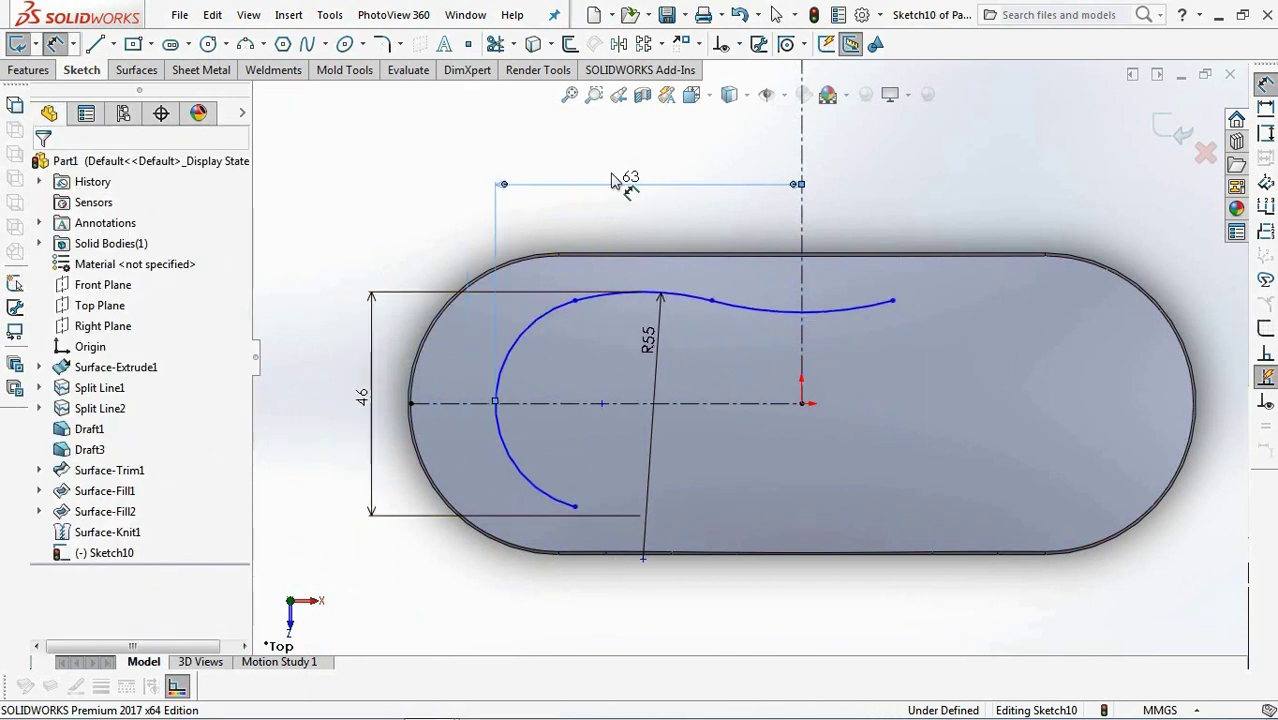
# Dimension the middle arc's nearest point vertically from the origin with the Min arc condition and set it to 18.50 mm.
pyautogui.click(765, 311)
pyautogui.click(801, 404)
pyautogui.click(960, 345)
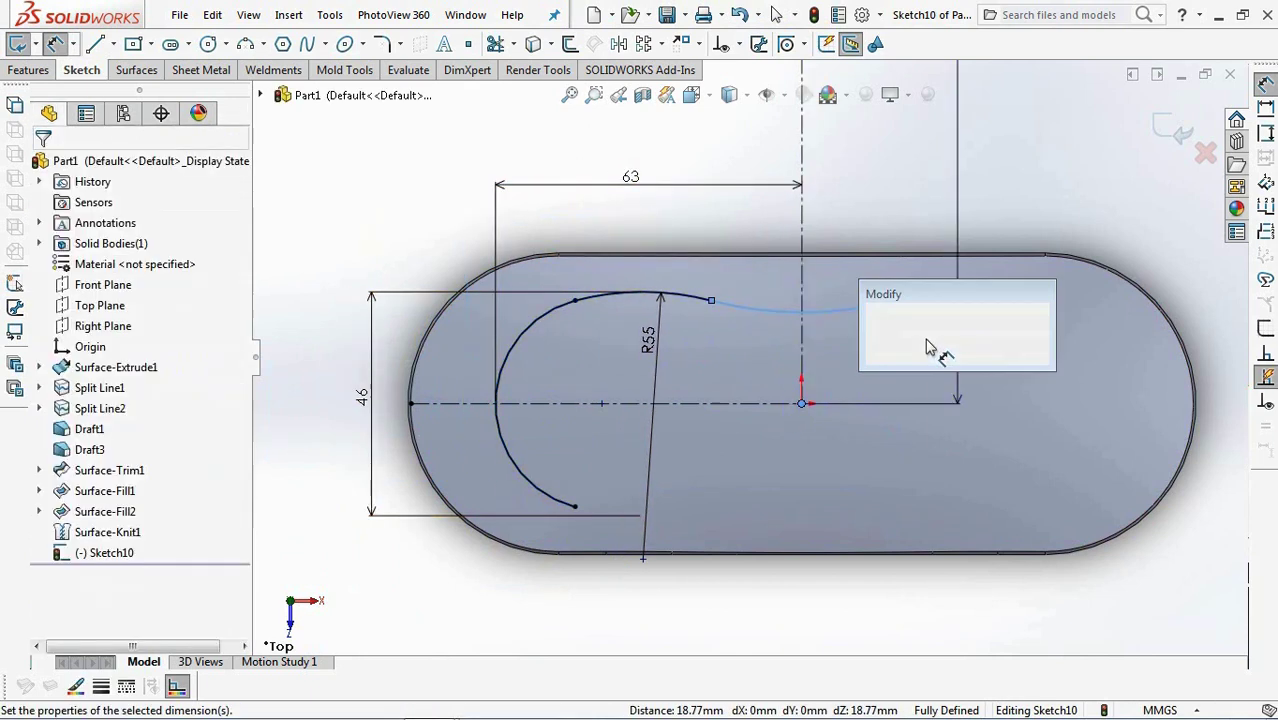
pyautogui.click(873, 333)
pyautogui.scroll(-3, 140, 580)
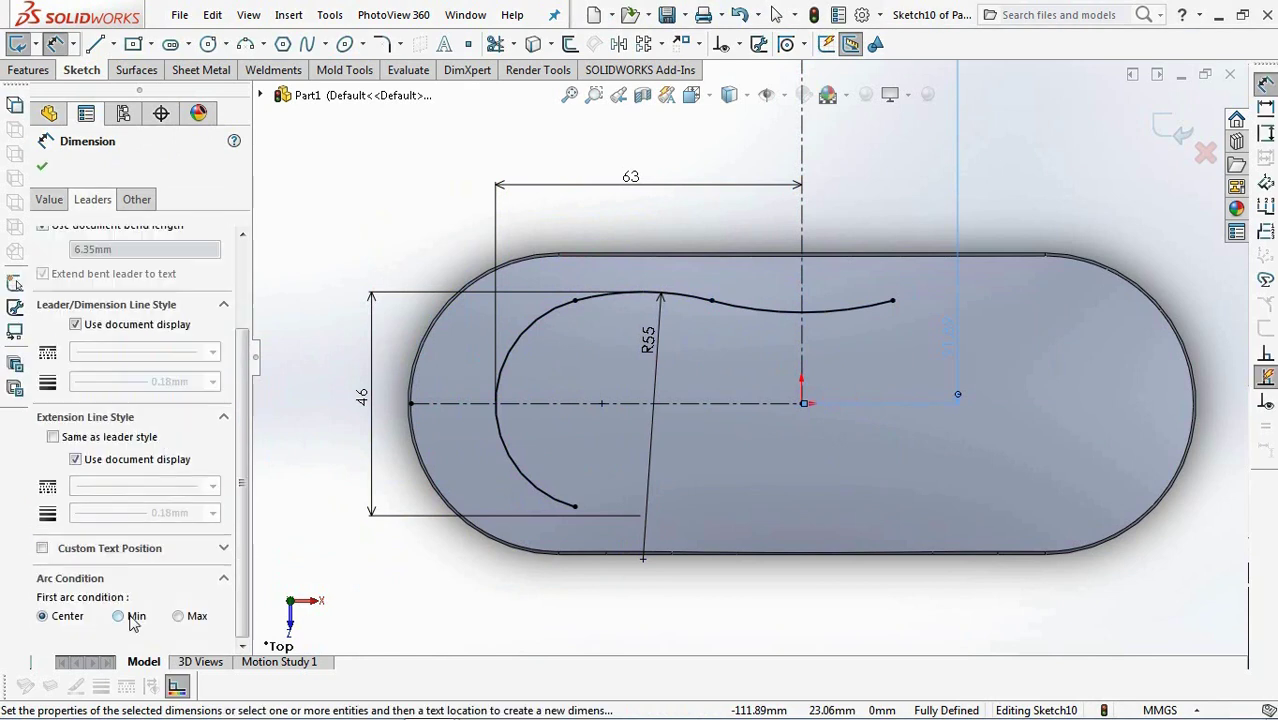
pyautogui.doubleClick(948, 387)
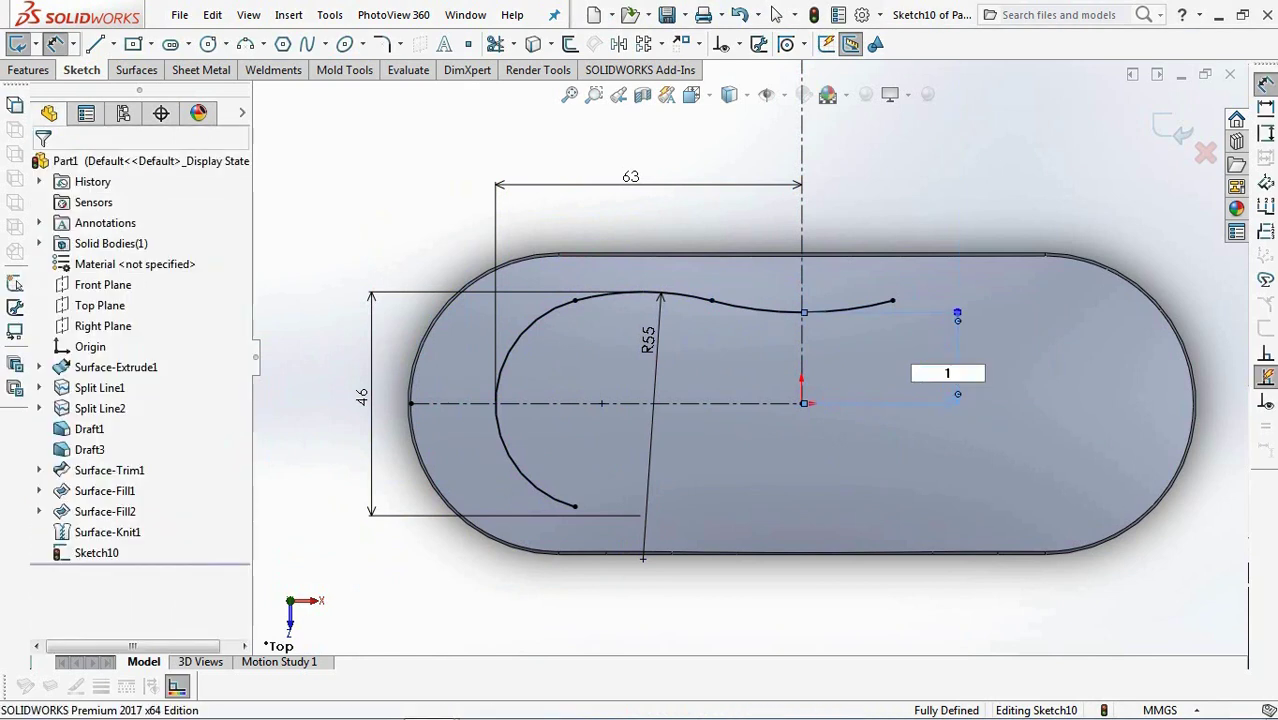
pyautogui.press('Return')
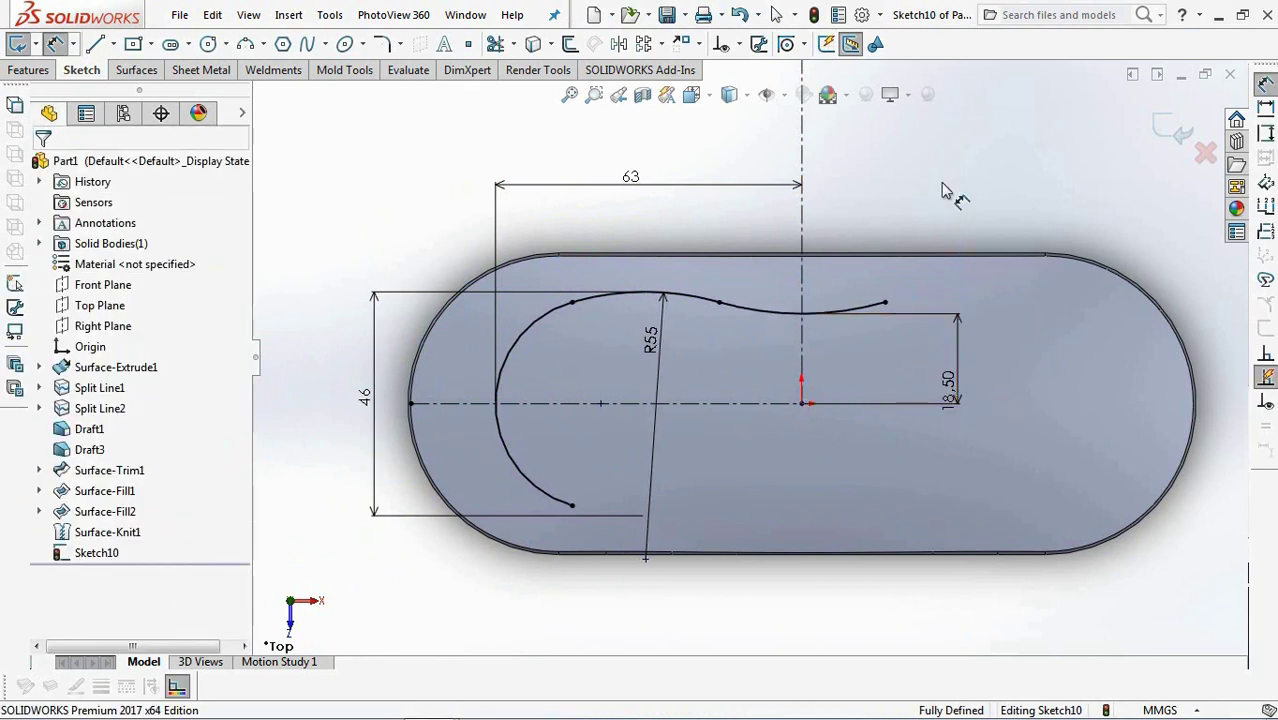
# Mirror the connecting arc and the middle arc about the horizontal centerline, keeping the originals.
pyautogui.click(617, 45)
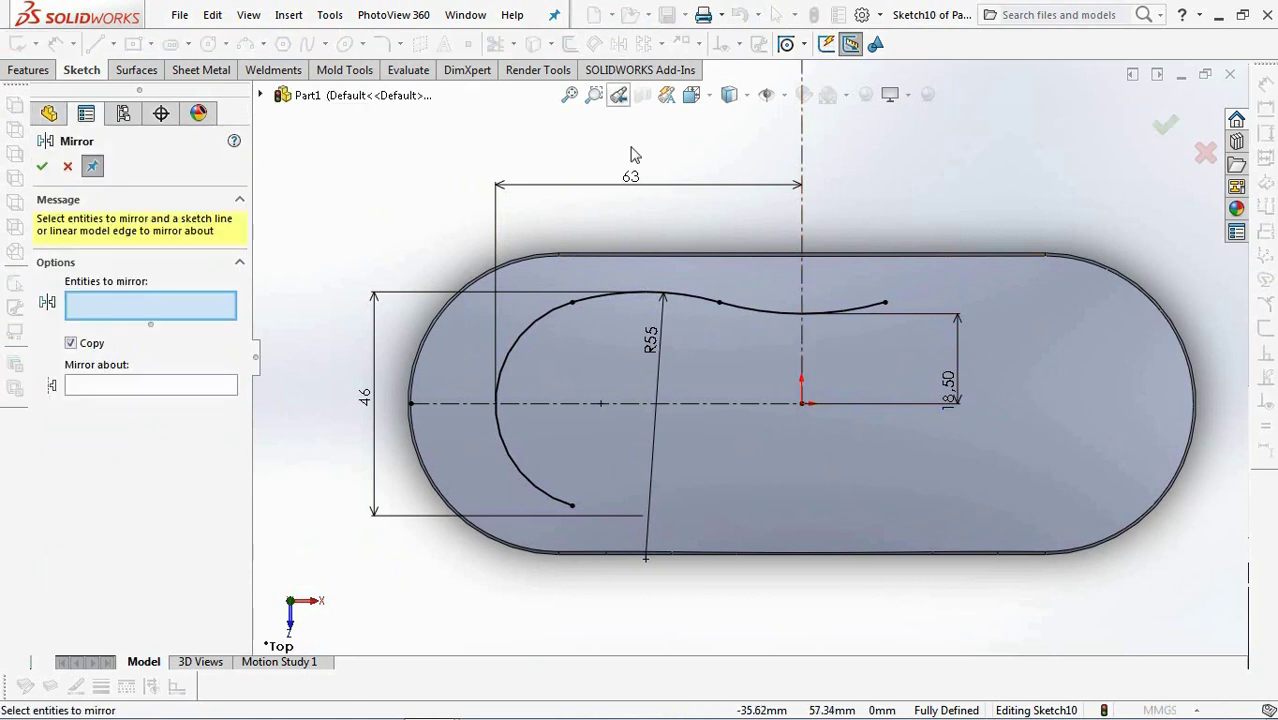
pyautogui.click(600, 304)
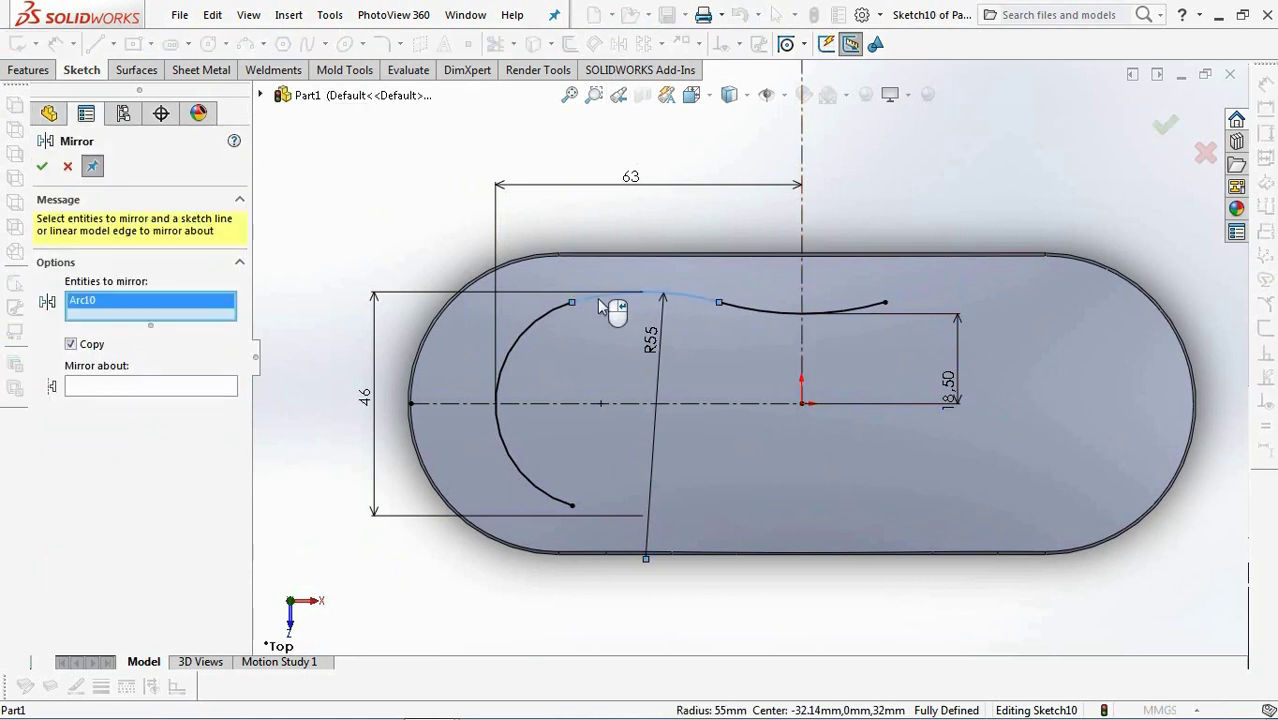
pyautogui.click(753, 318)
pyautogui.rightClick(736, 394)
pyautogui.click(745, 404)
pyautogui.rightClick(735, 413)
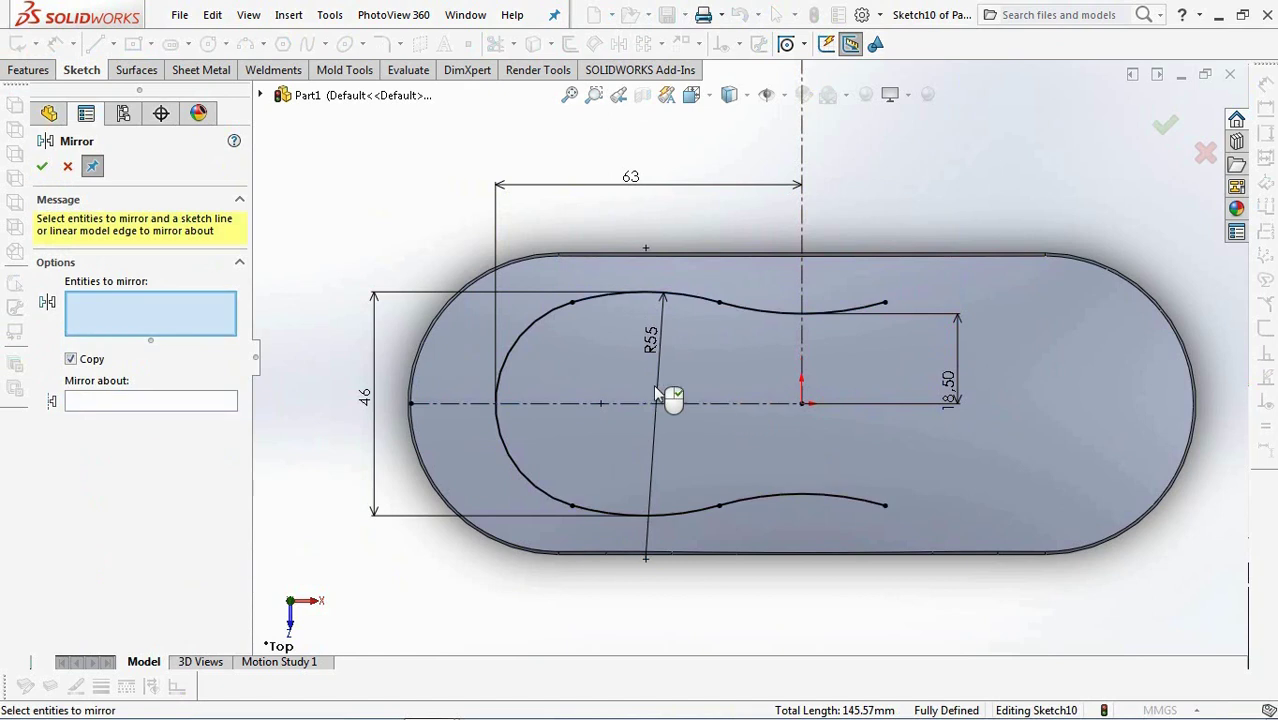
# Mirror the left end arc and both connecting arcs about the vertical centerline to close the profile.
pyautogui.click(539, 322)
pyautogui.click(594, 299)
pyautogui.click(694, 514)
pyautogui.rightClick(695, 521)
pyautogui.click(802, 354)
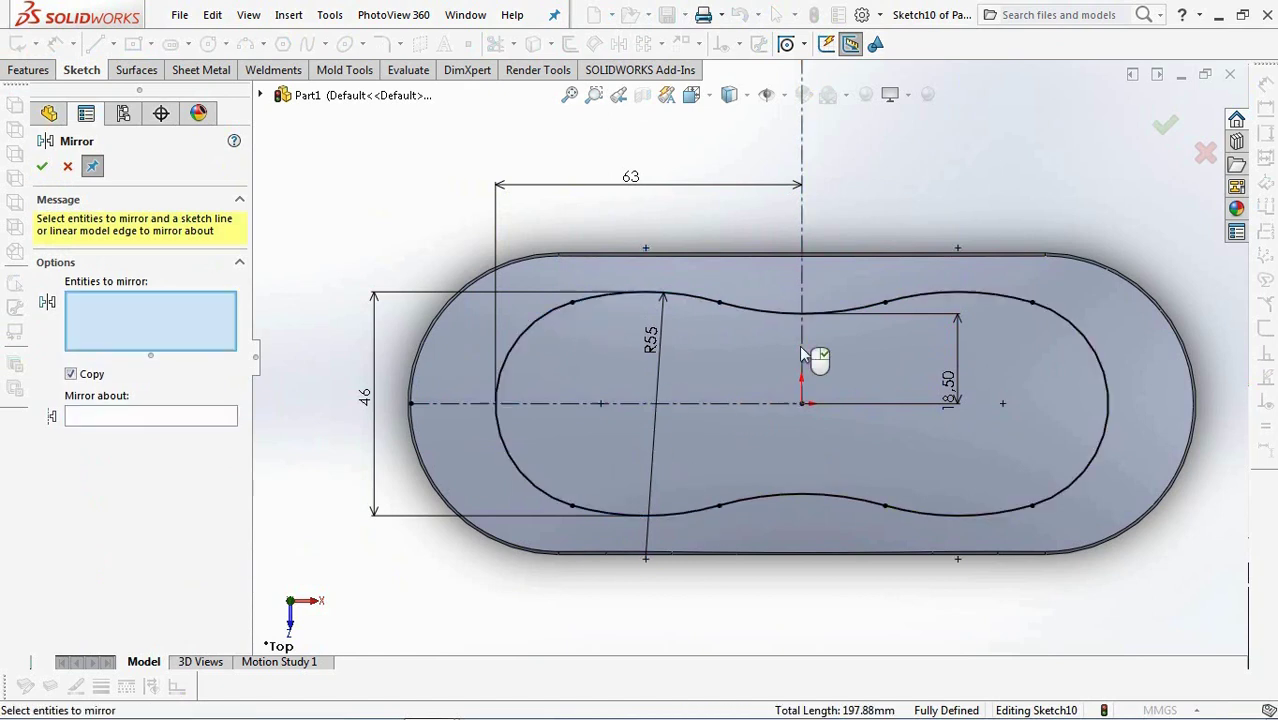
pyautogui.click(41, 169)
# Finish the sketch and project it as a split line onto the crowned top face of the body.
pyautogui.click(1172, 128)
pyautogui.moveTo(745, 406)
pyautogui.mouseDown(button='middle')
pyautogui.moveTo(739, 288)
pyautogui.moveTo(693, 265)
pyautogui.mouseUp(button='middle')
pyautogui.click(133, 70)
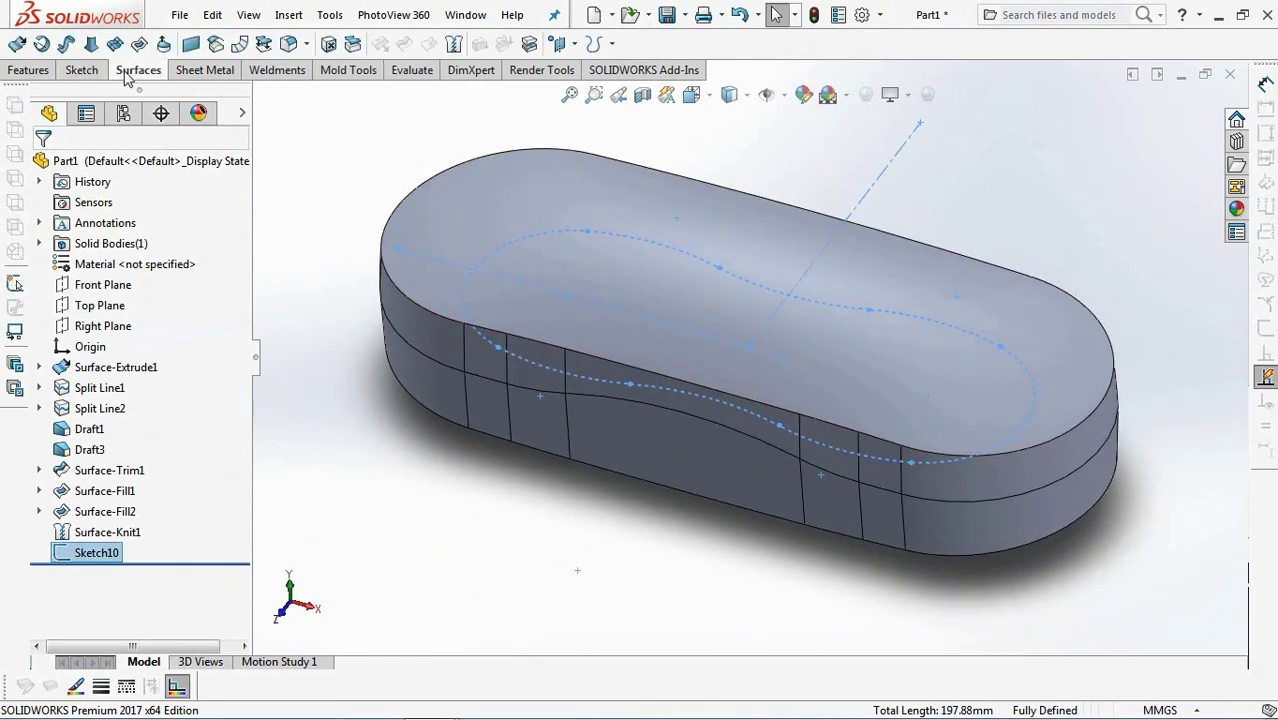
pyautogui.click(605, 45)
pyautogui.click(613, 66)
pyautogui.click(668, 209)
pyautogui.press('Return')
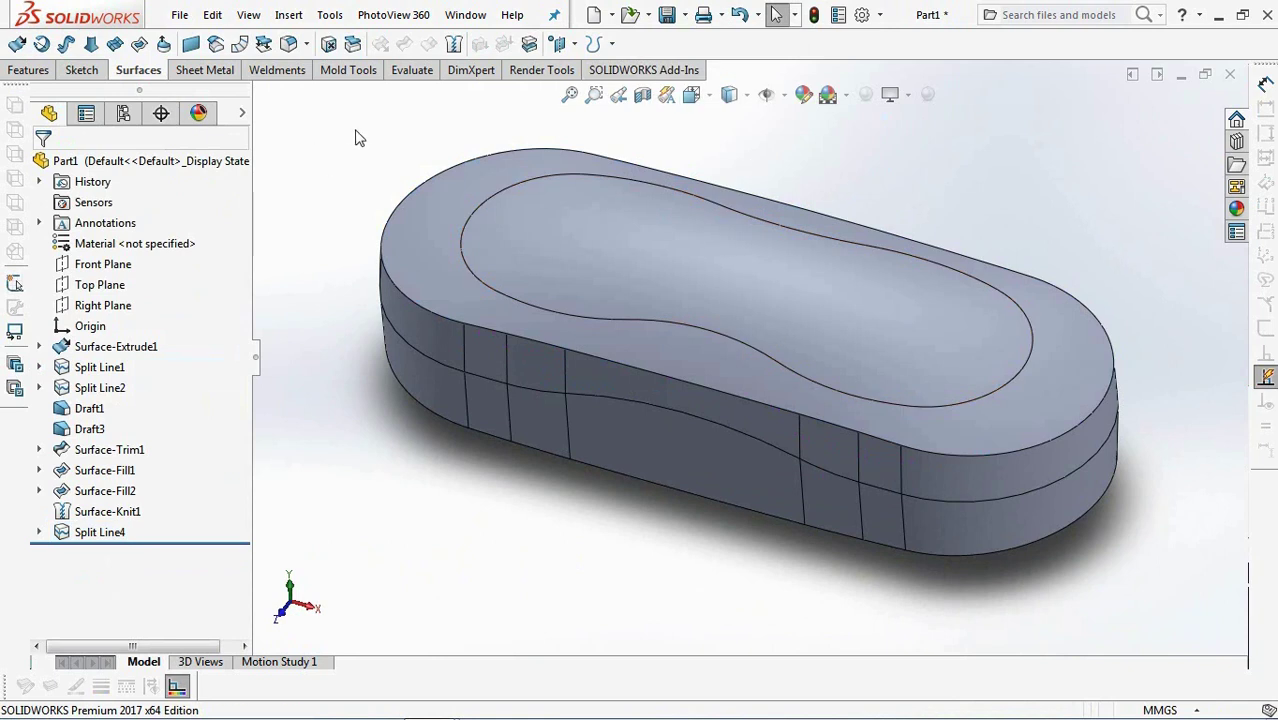
# Create an offset surface from the top face area inside the split line.
pyautogui.click(214, 45)
pyautogui.click(587, 231)
pyautogui.press('Return')
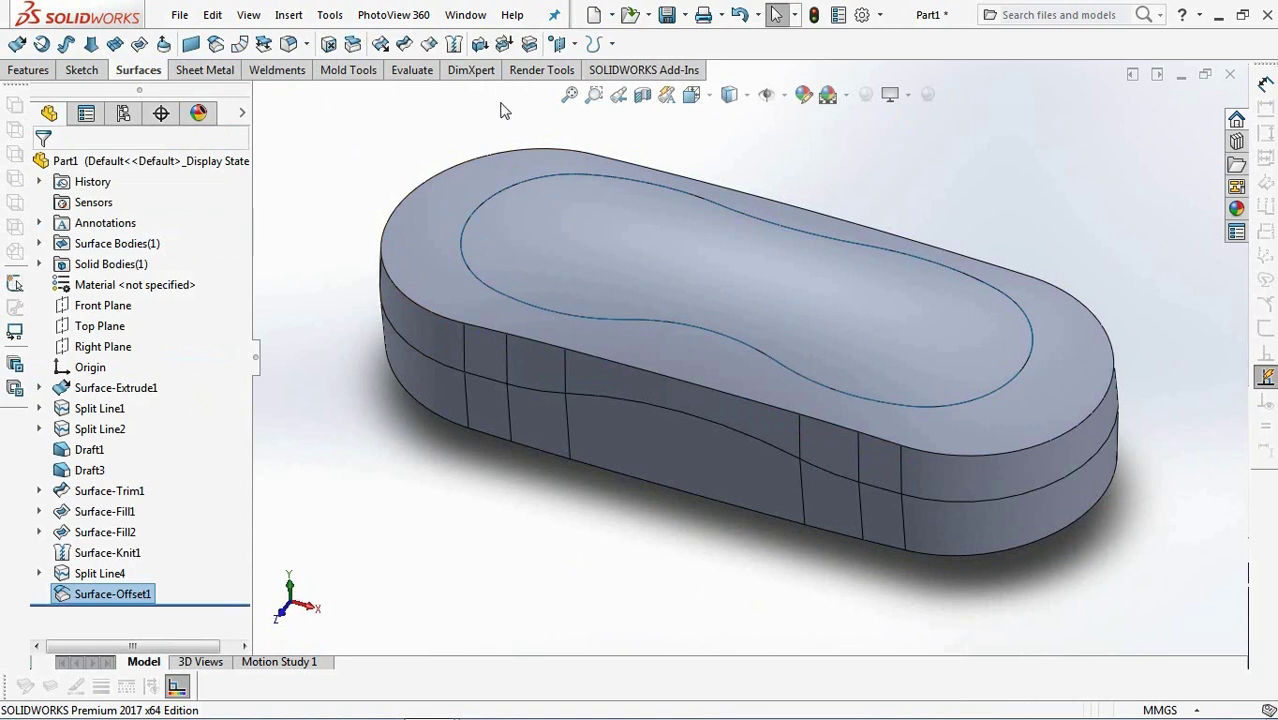
# Recess the top face with a Cut-Thicken of the offset surface, 1 mm thick on side 2.
pyautogui.click(504, 43)
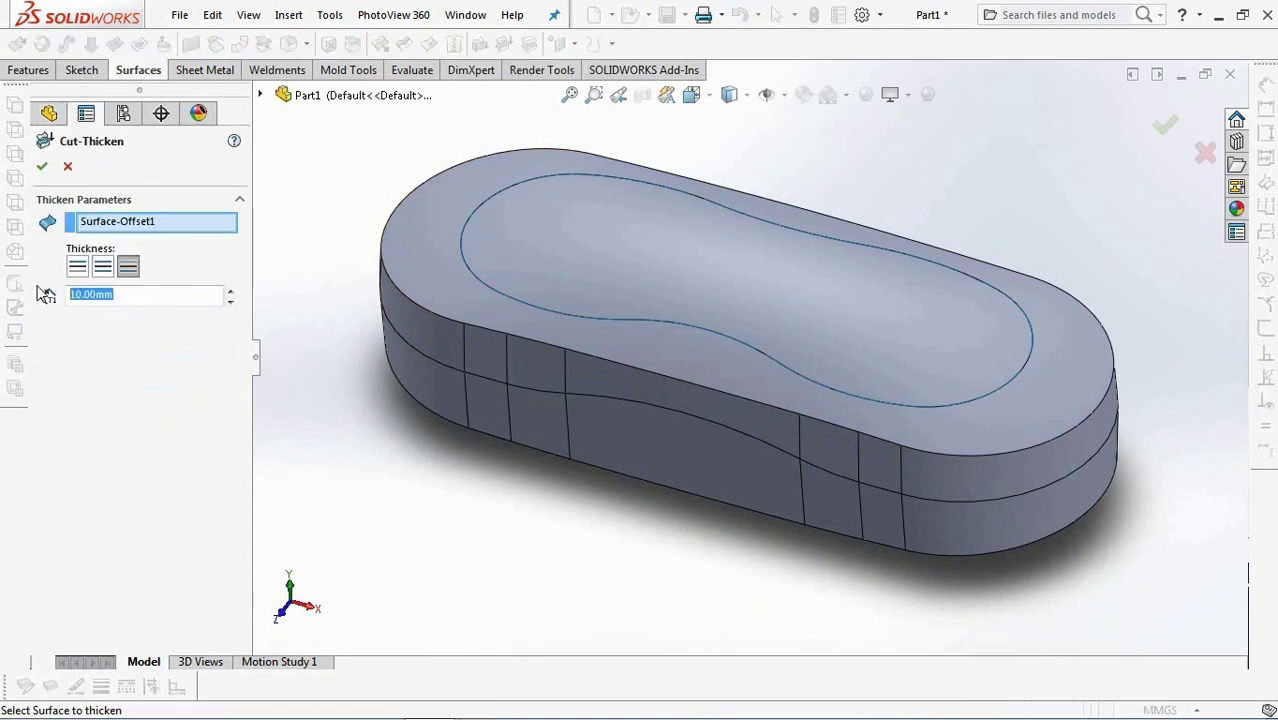
pyautogui.click(79, 268)
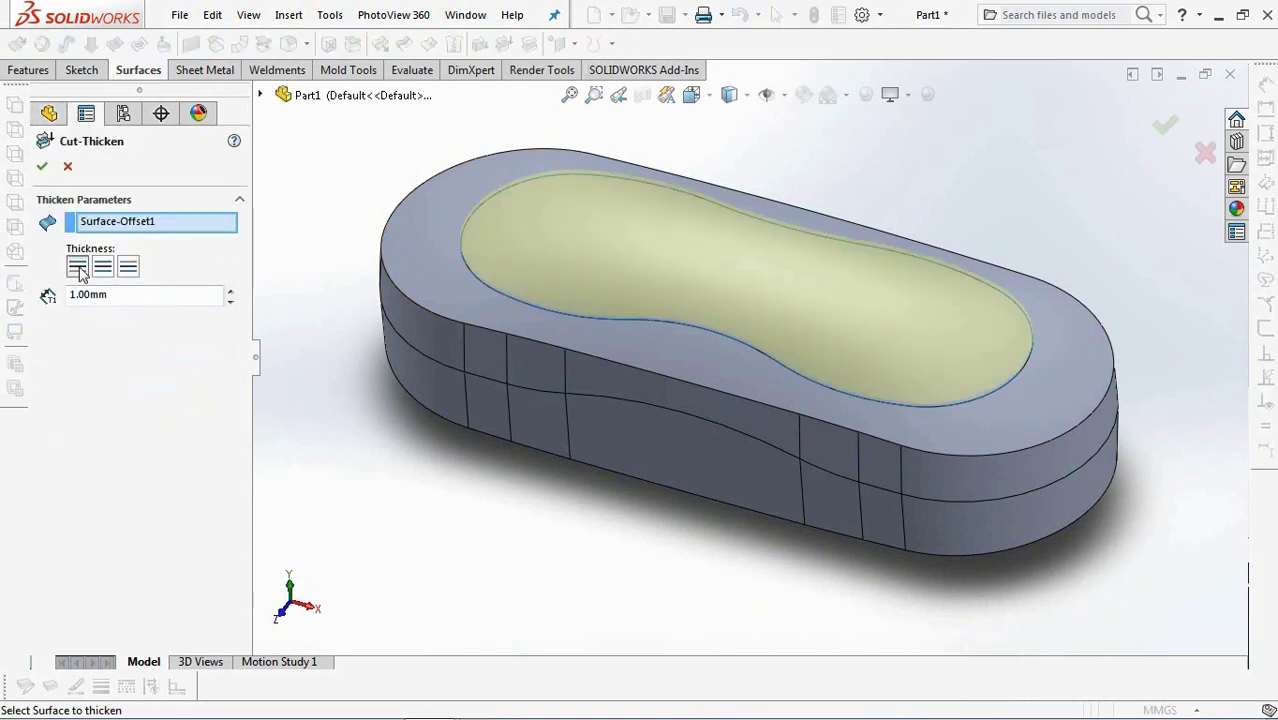
pyautogui.click(132, 268)
pyautogui.click(41, 166)
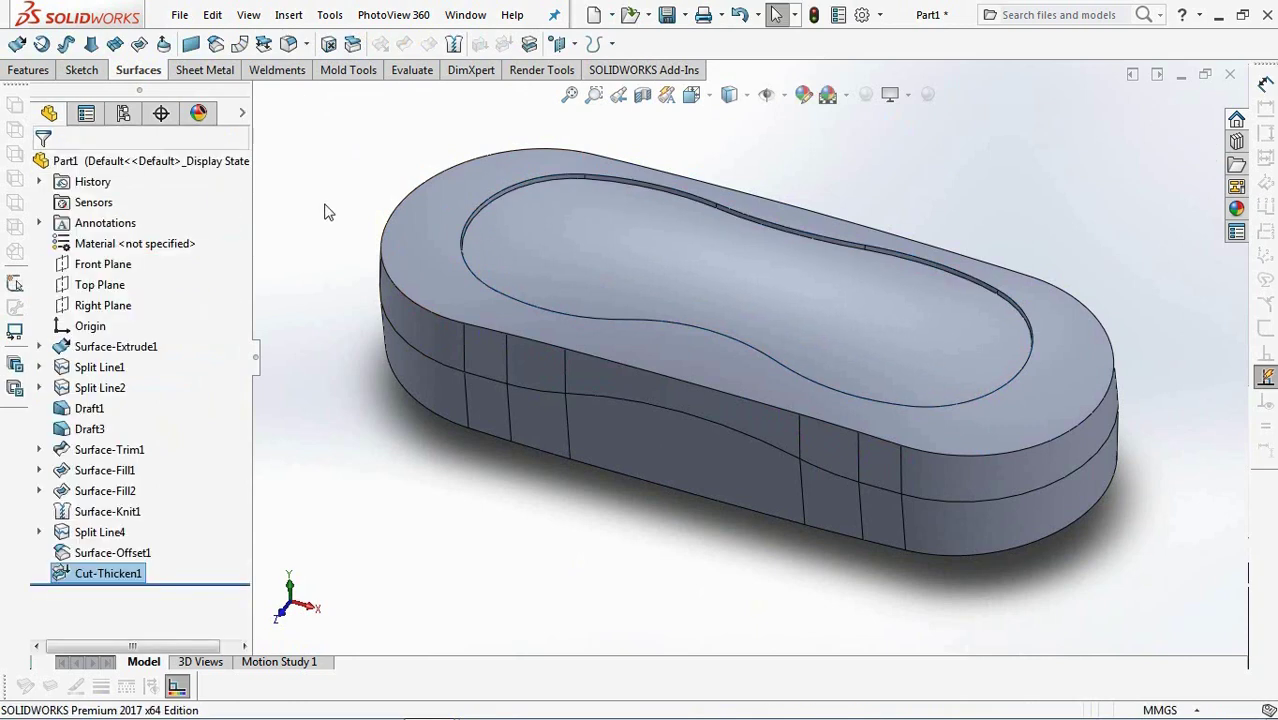
# Fillet the upper edge loop of the top recess with a 0.5 mm radius.
pyautogui.click(288, 44)
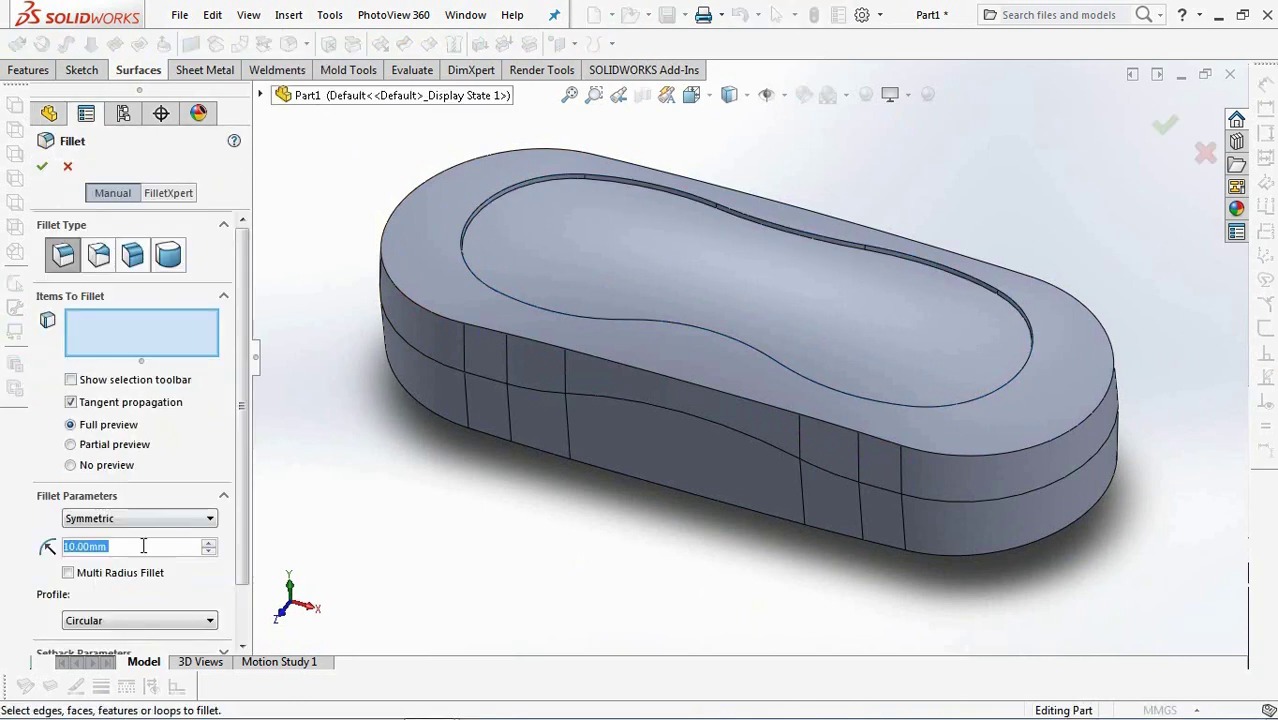
pyautogui.write('0.3')
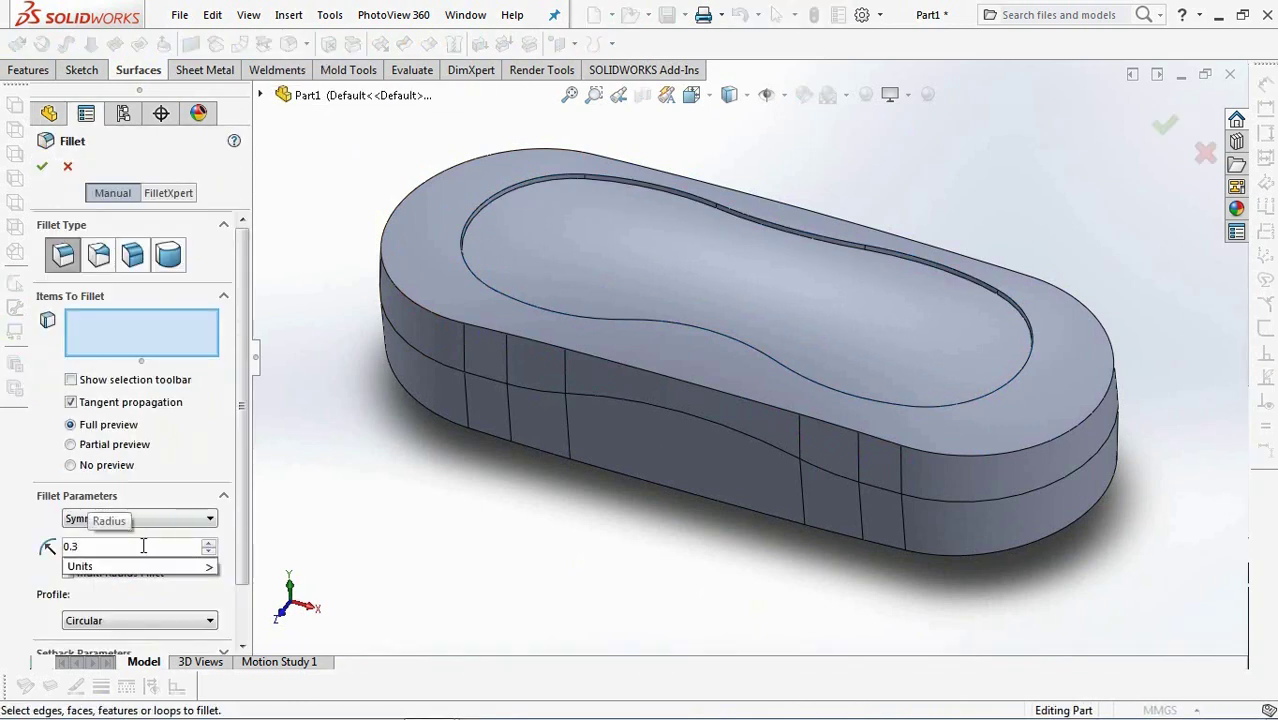
pyautogui.press('Return')
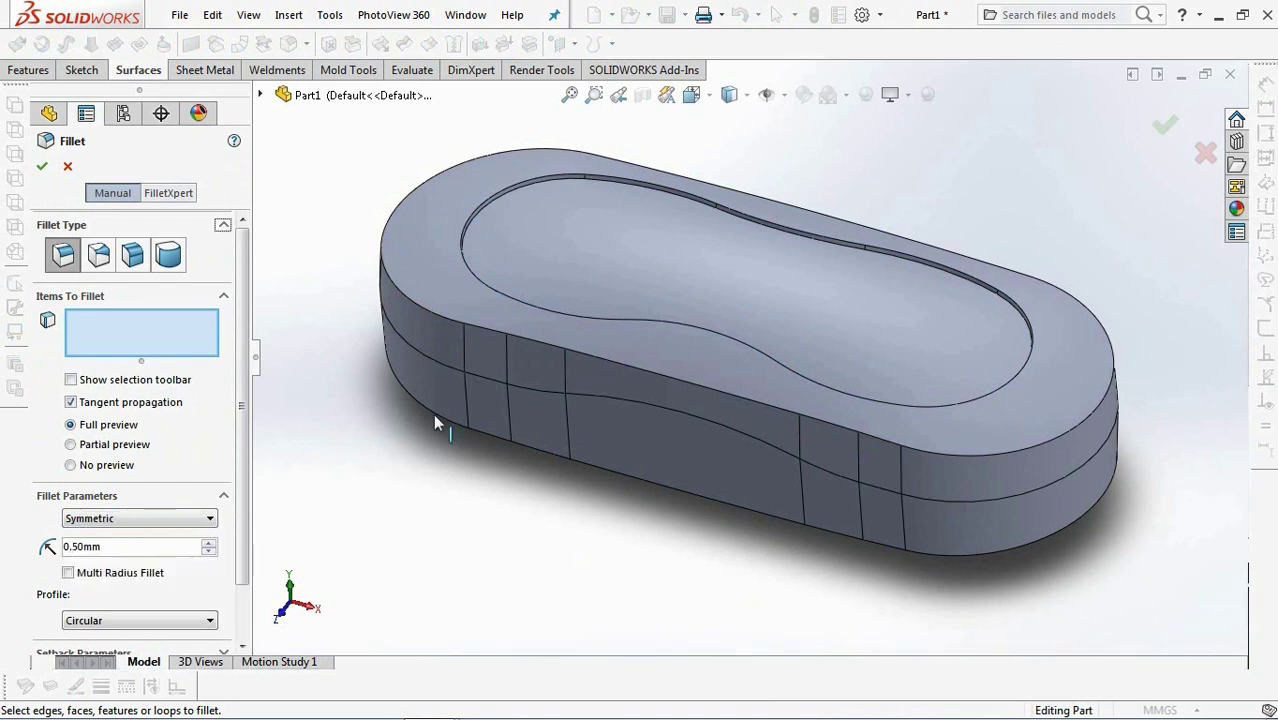
pyautogui.scroll(-3, 654, 196)
pyautogui.click(654, 198)
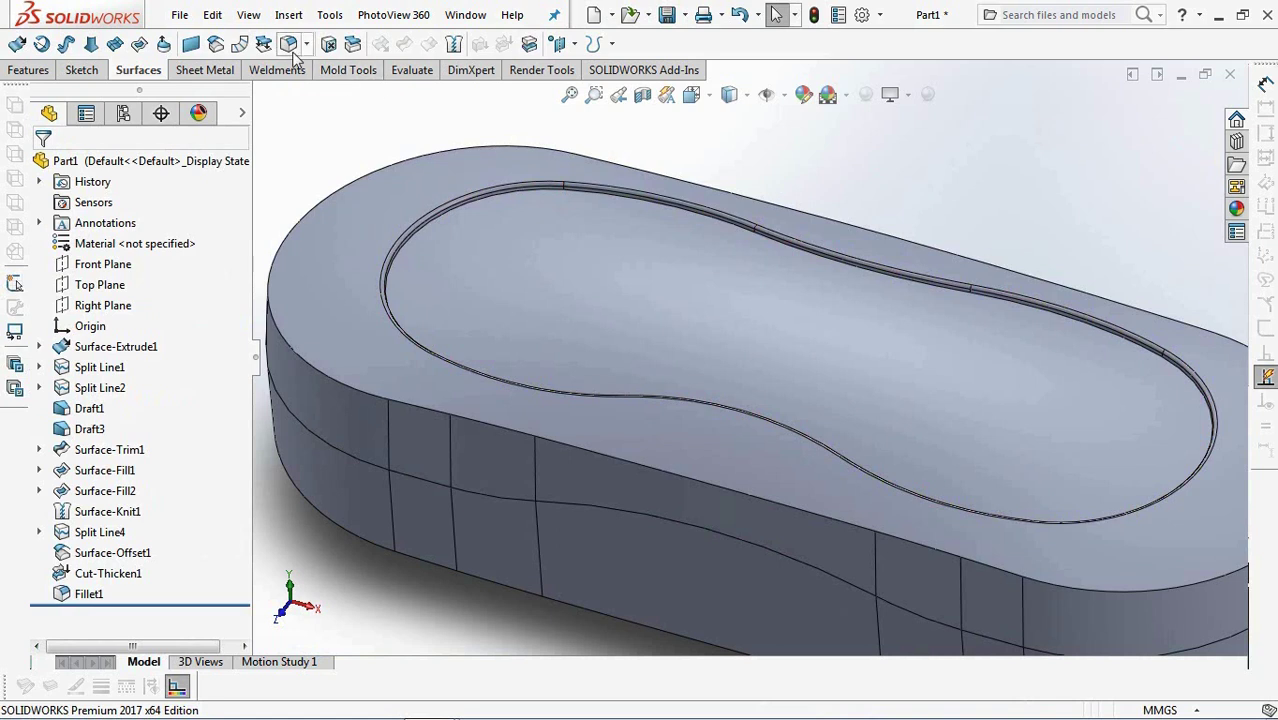
# Fillet the outer edge loops of the top and bottom faces with a 3 mm radius.
pyautogui.click(289, 44)
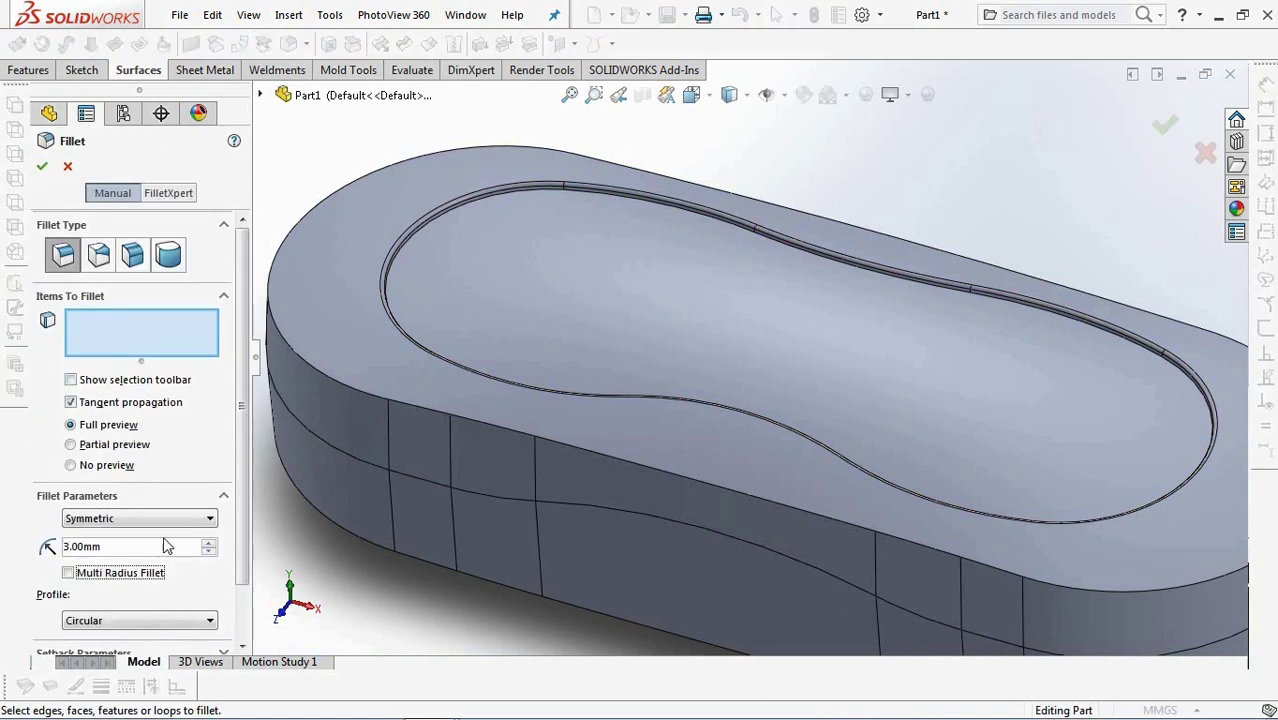
pyautogui.click(368, 402)
pyautogui.moveTo(428, 402); pyautogui.dragTo(480, 420, button='middle')
pyautogui.click(473, 417)
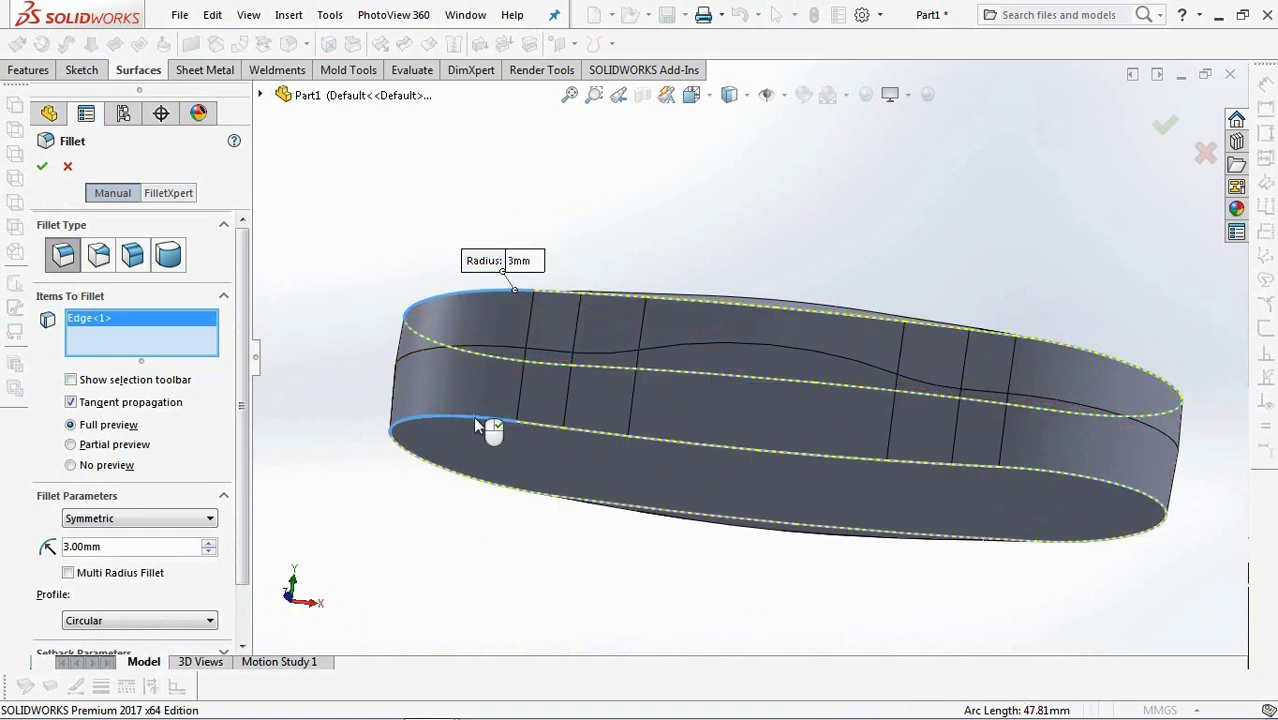
pyautogui.press('Return')
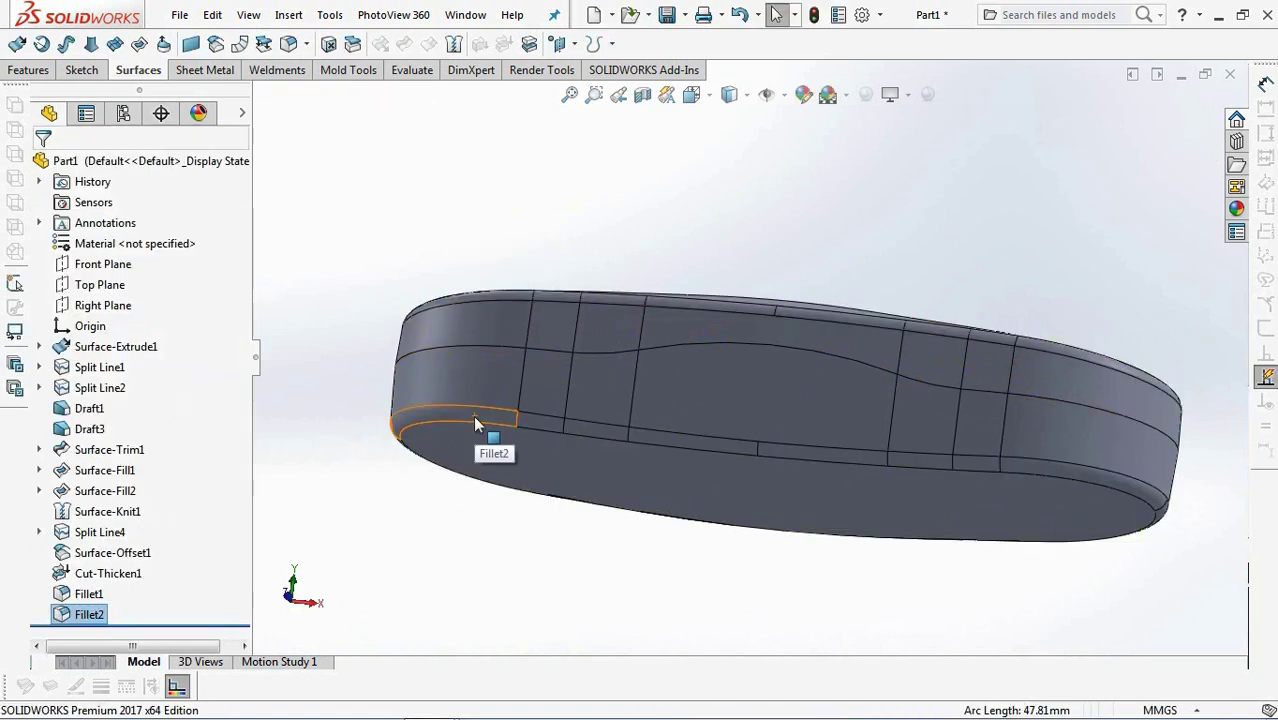
# Shell the solid to a 1.8 mm wall thickness without removing any faces.
pyautogui.moveTo(665, 208); pyautogui.dragTo(600, 330, button='middle')
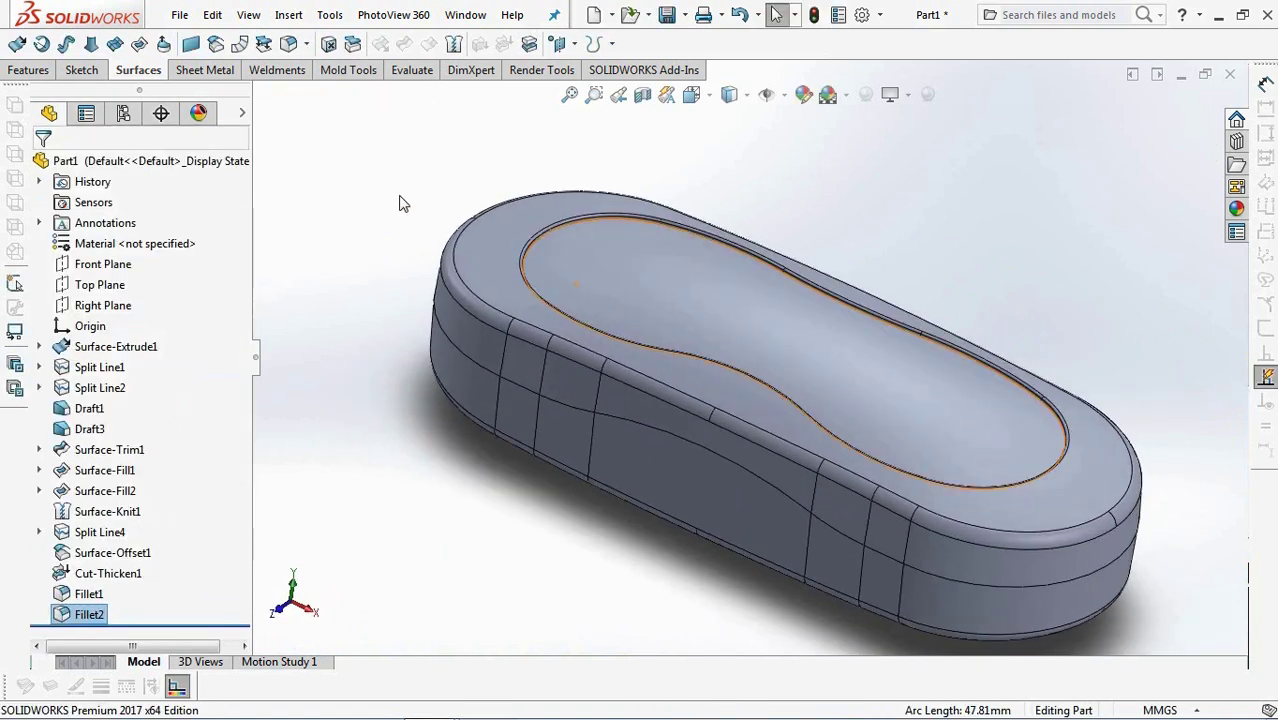
pyautogui.click(29, 70)
pyautogui.click(428, 44)
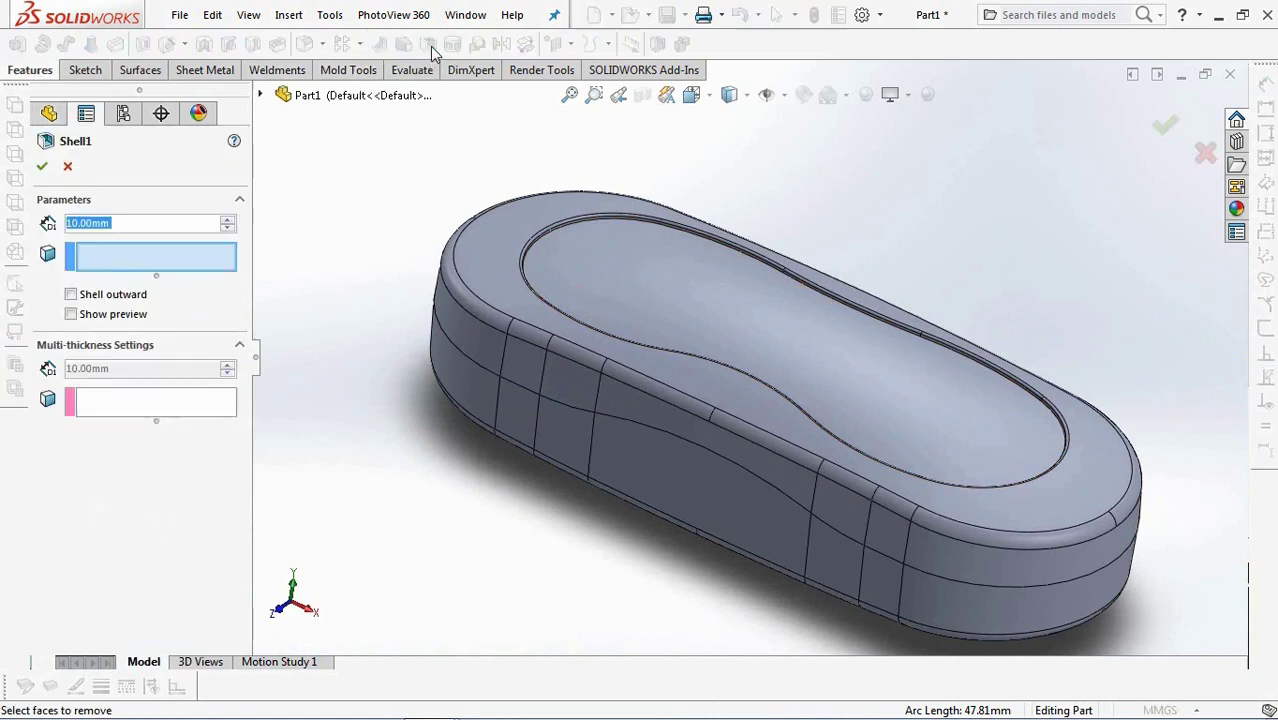
pyautogui.click(143, 224)
pyautogui.write('1,8')
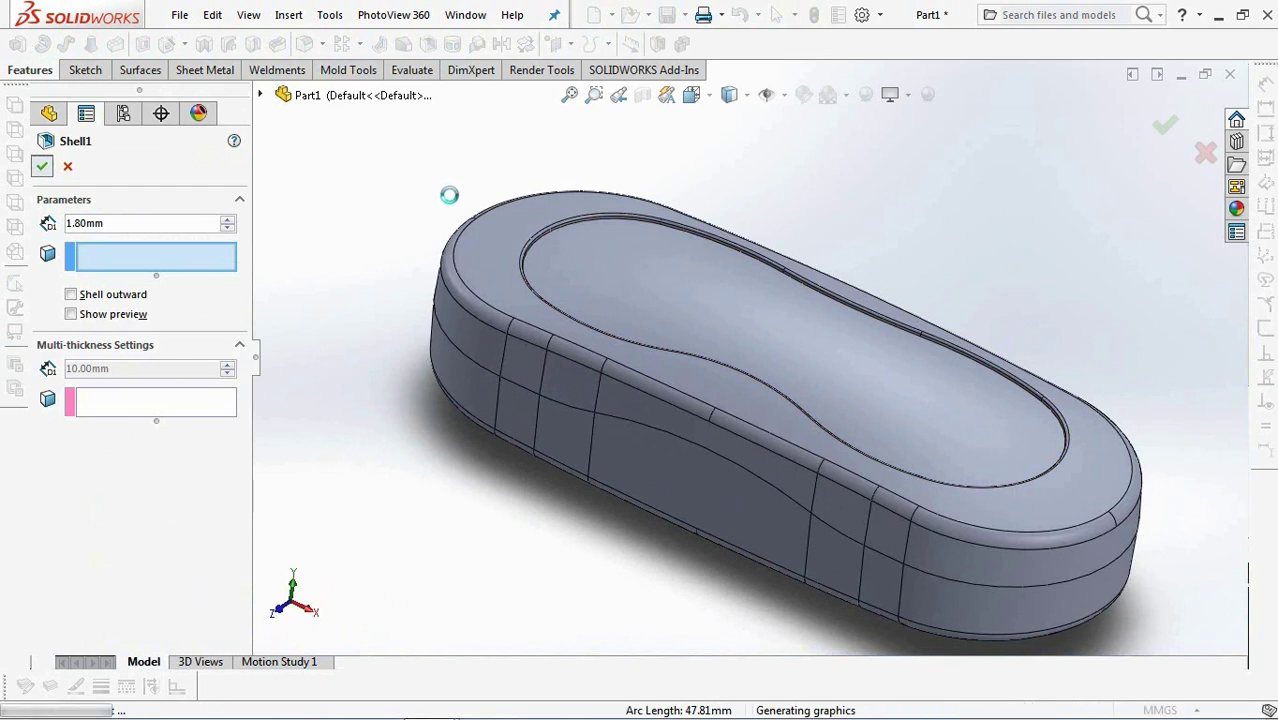
# Section the body at the Front Plane and examine the shelled interior.
pyautogui.click(642, 95)
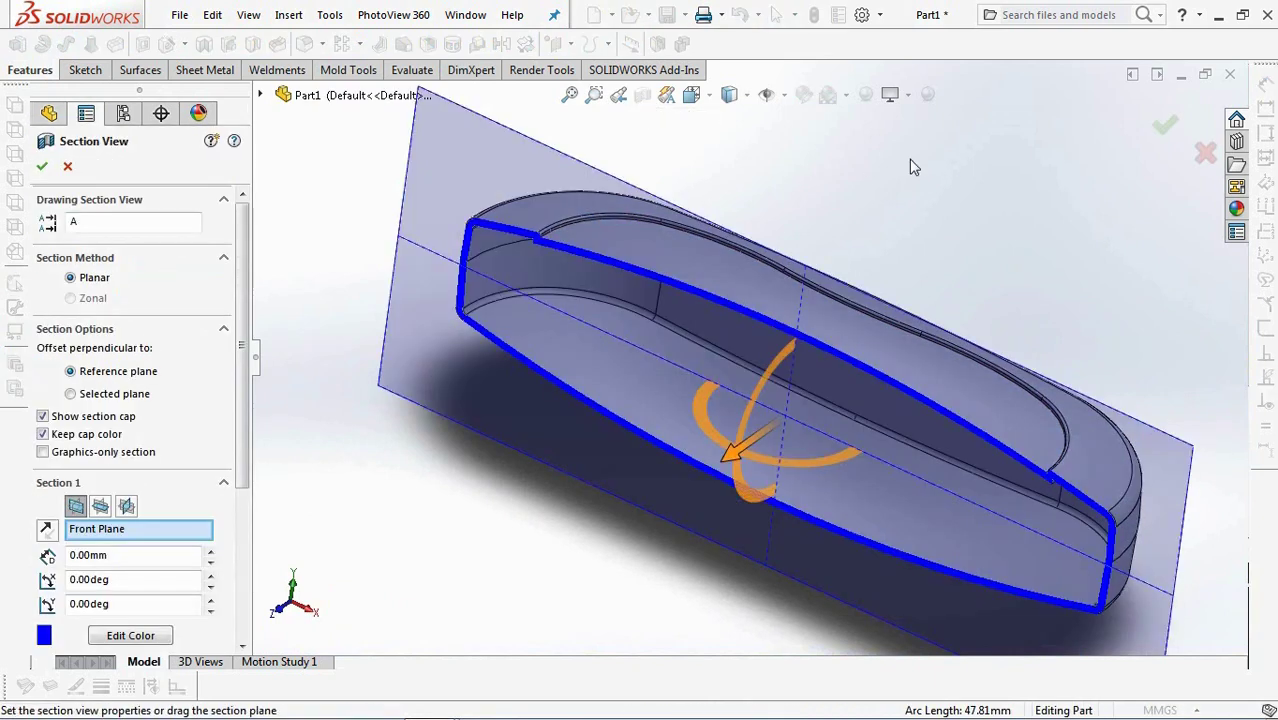
pyautogui.click(1165, 124)
pyautogui.moveTo(847, 351); pyautogui.dragTo(840, 274, button='middle')
pyautogui.moveTo(645, 157); pyautogui.dragTo(919, 197, button='middle')
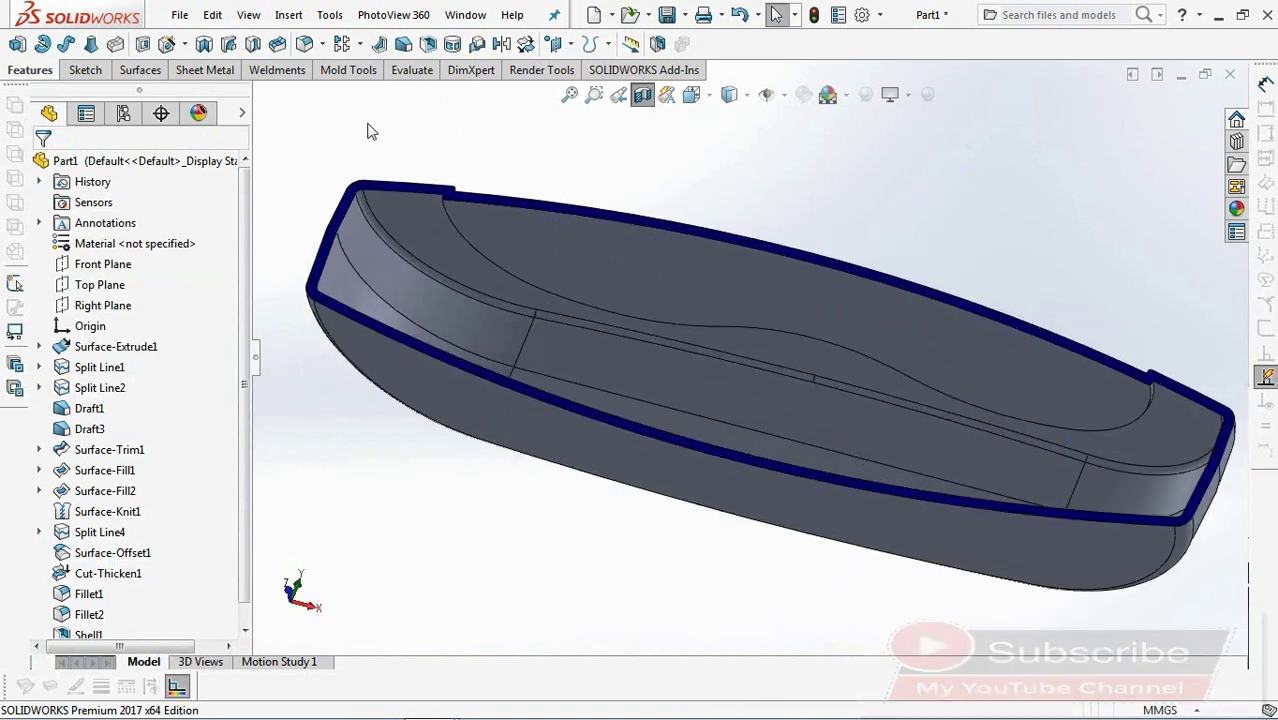
# Fillet the recess's edge loop on the inside of the shell with a 0.5 mm radius.
pyautogui.click(302, 46)
pyautogui.write('0')
pyautogui.write(',5')
pyautogui.press('Return')
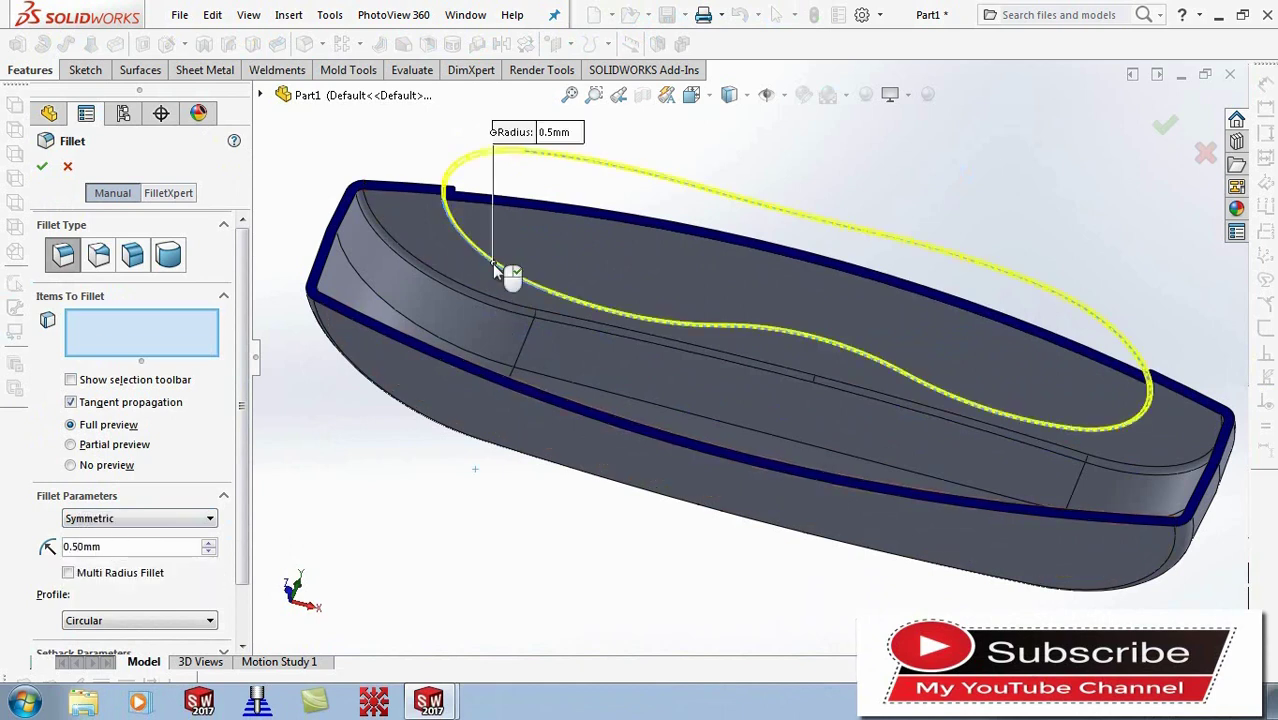
pyautogui.click(492, 263)
pyautogui.press('Return')
# Start a sketch on the Right Plane and draw a short horizontal midpoint line centered on the side wall's parting edge.
pyautogui.moveTo(494, 264)
pyautogui.mouseDown(button='middle')
pyautogui.moveTo(720, 245)
pyautogui.moveTo(656, 429)
pyautogui.moveTo(612, 455)
pyautogui.moveTo(508, 335)
pyautogui.moveTo(454, 434)
pyautogui.mouseUp(button='middle')
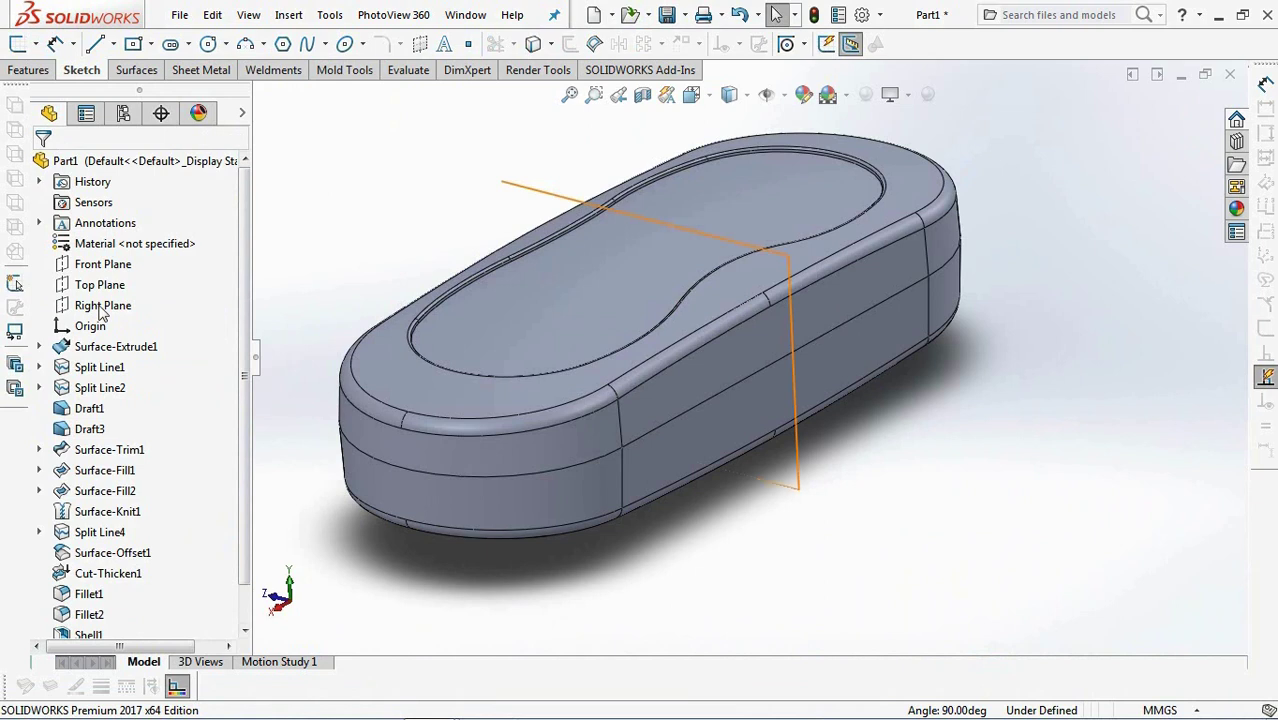
pyautogui.click(99, 308)
pyautogui.click(105, 277)
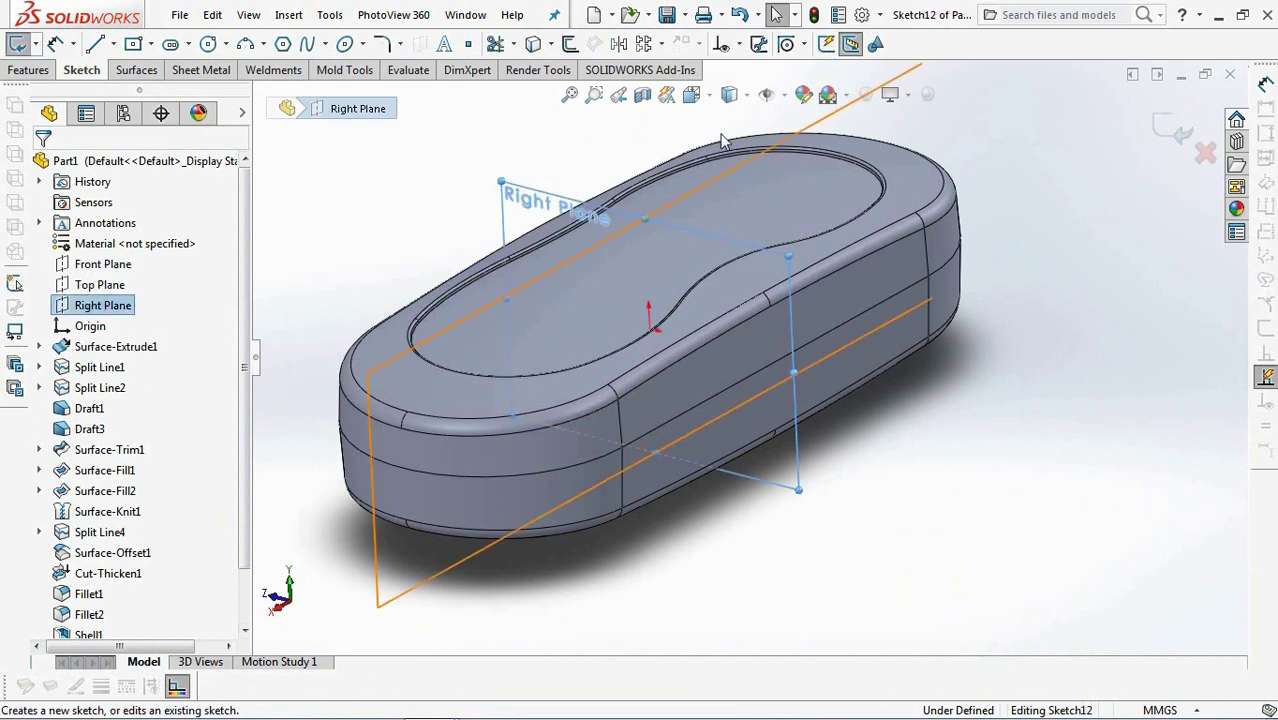
pyautogui.click(692, 95)
pyautogui.click(616, 317)
pyautogui.scroll(-2, 1150, 350)
pyautogui.click(95, 44)
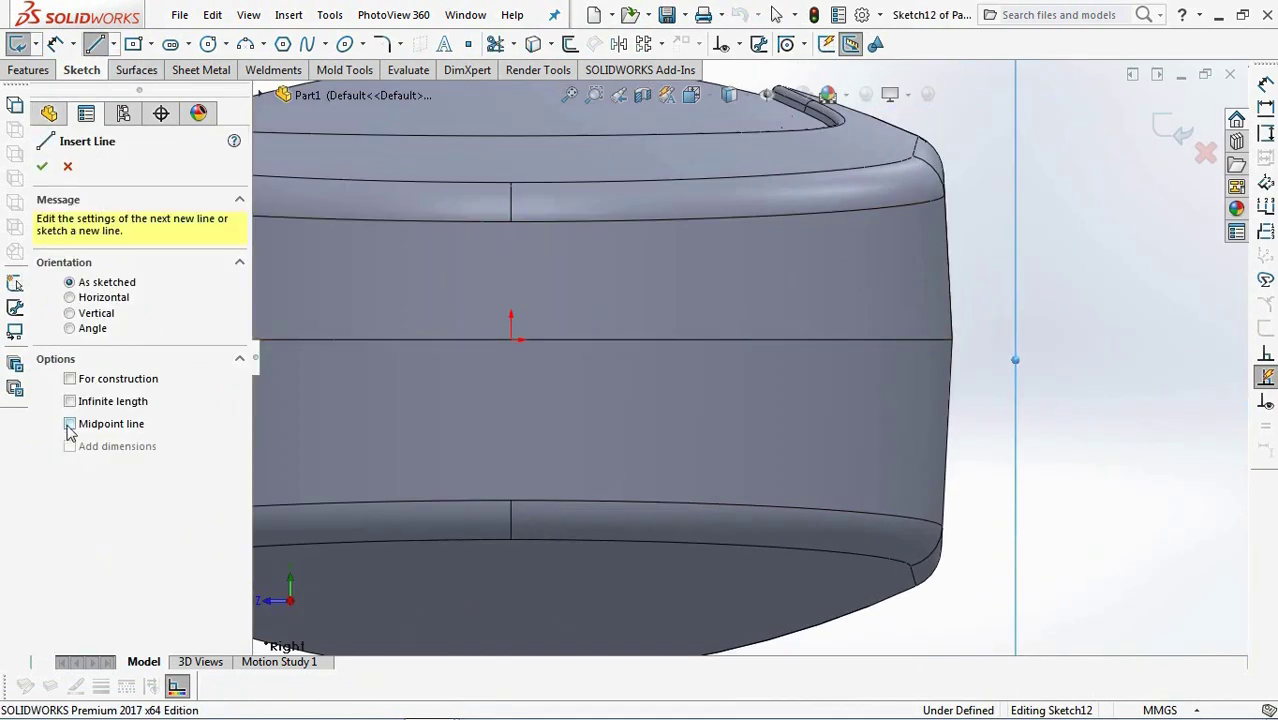
pyautogui.click(952, 341)
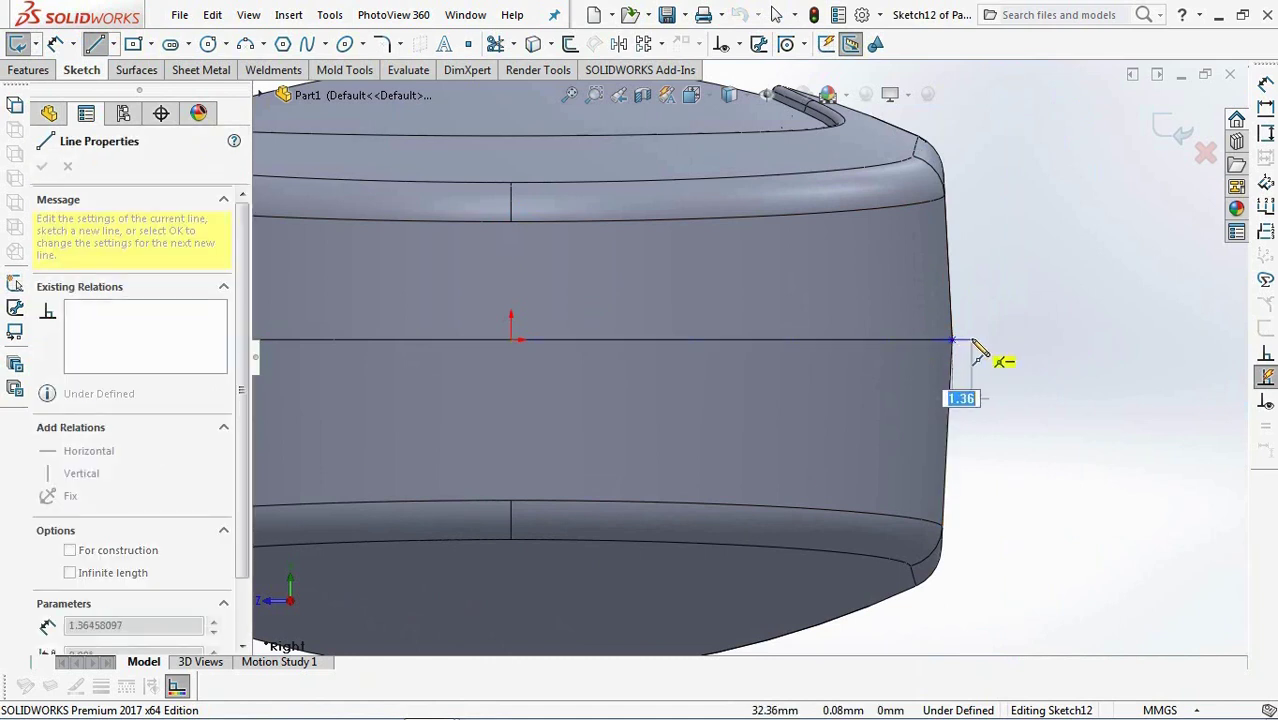
pyautogui.click(998, 341)
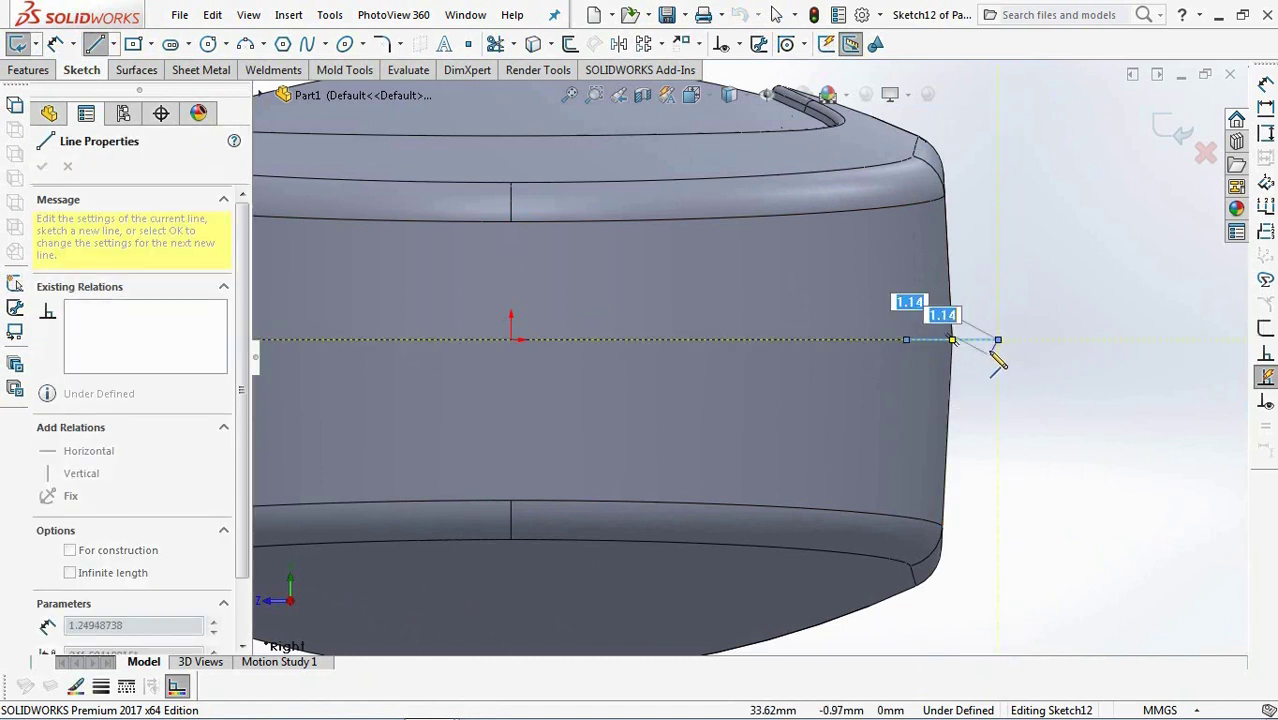
pyautogui.rightClick(991, 350)
pyautogui.click(1008, 364)
# Switch the model display to wireframe and orbit to show the sketched line against the parting edges.
pyautogui.click(729, 95)
pyautogui.click(733, 228)
pyautogui.moveTo(732, 227); pyautogui.dragTo(886, 312, button='middle')
pyautogui.scroll(4, 886, 312)
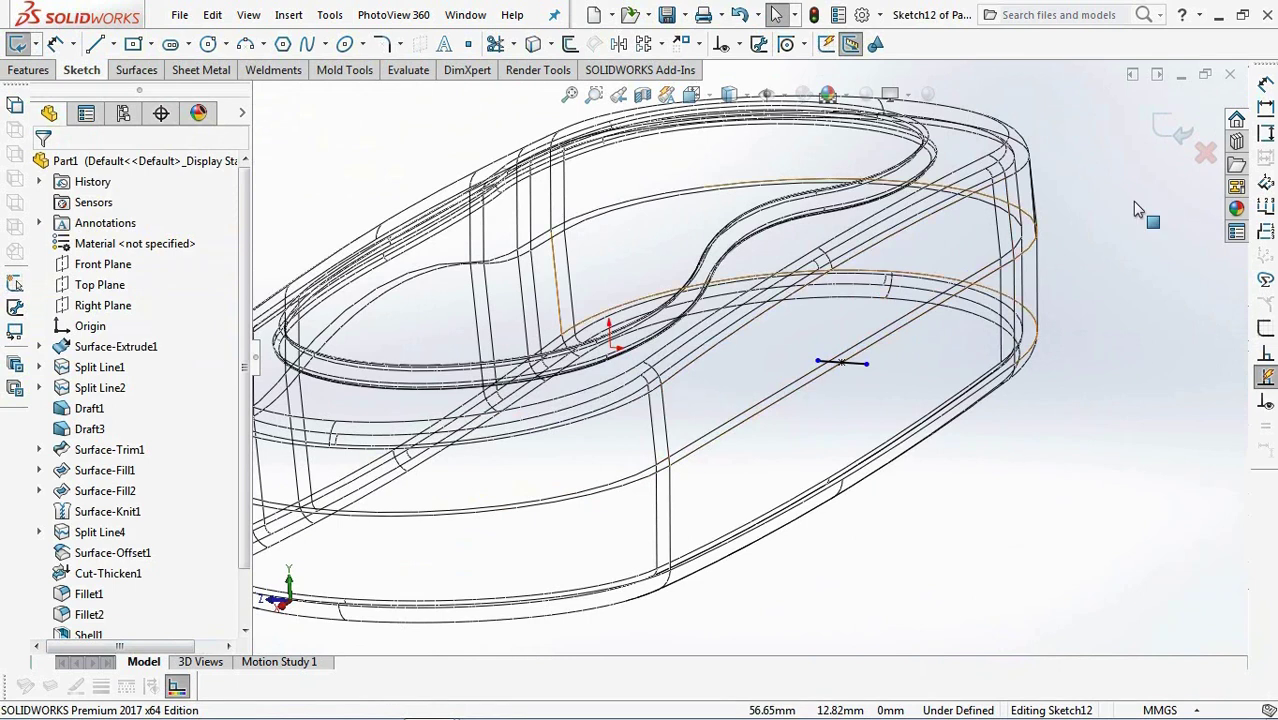
# Finish the sketch and sweep its line as a surface along the closed loop of tangent outer parting edges.
pyautogui.click(1168, 128)
pyautogui.click(139, 71)
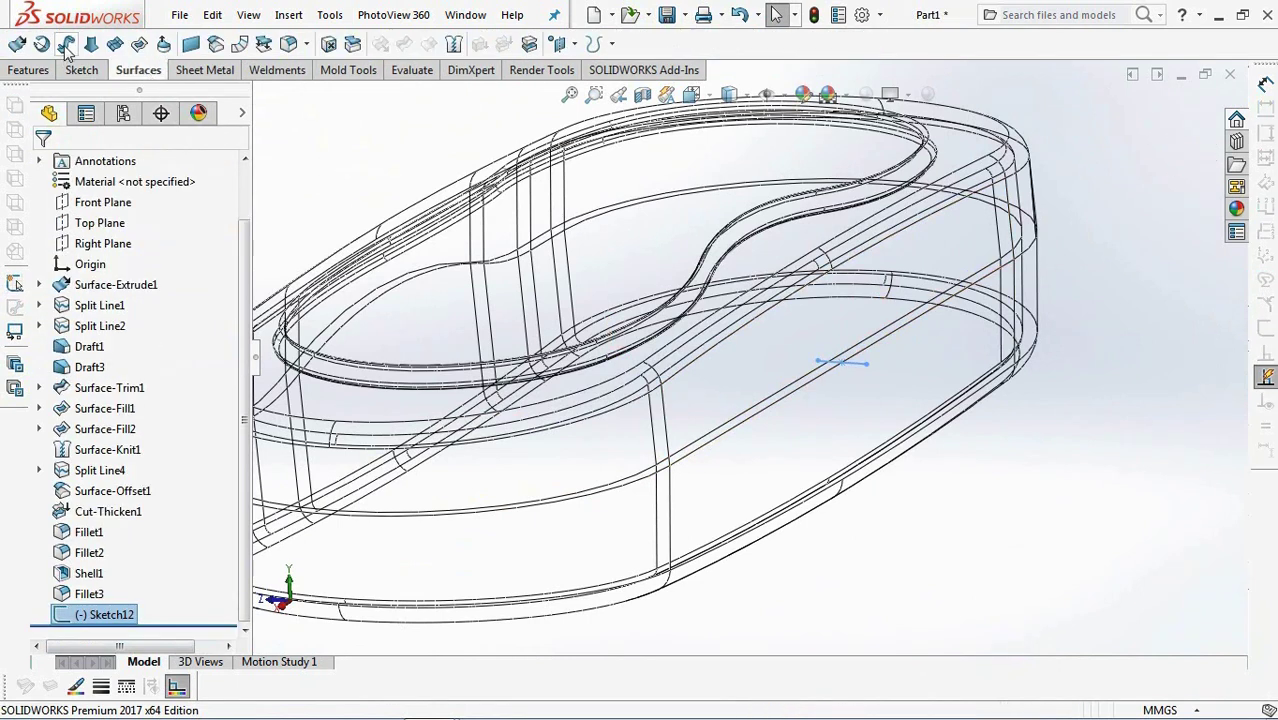
pyautogui.click(66, 44)
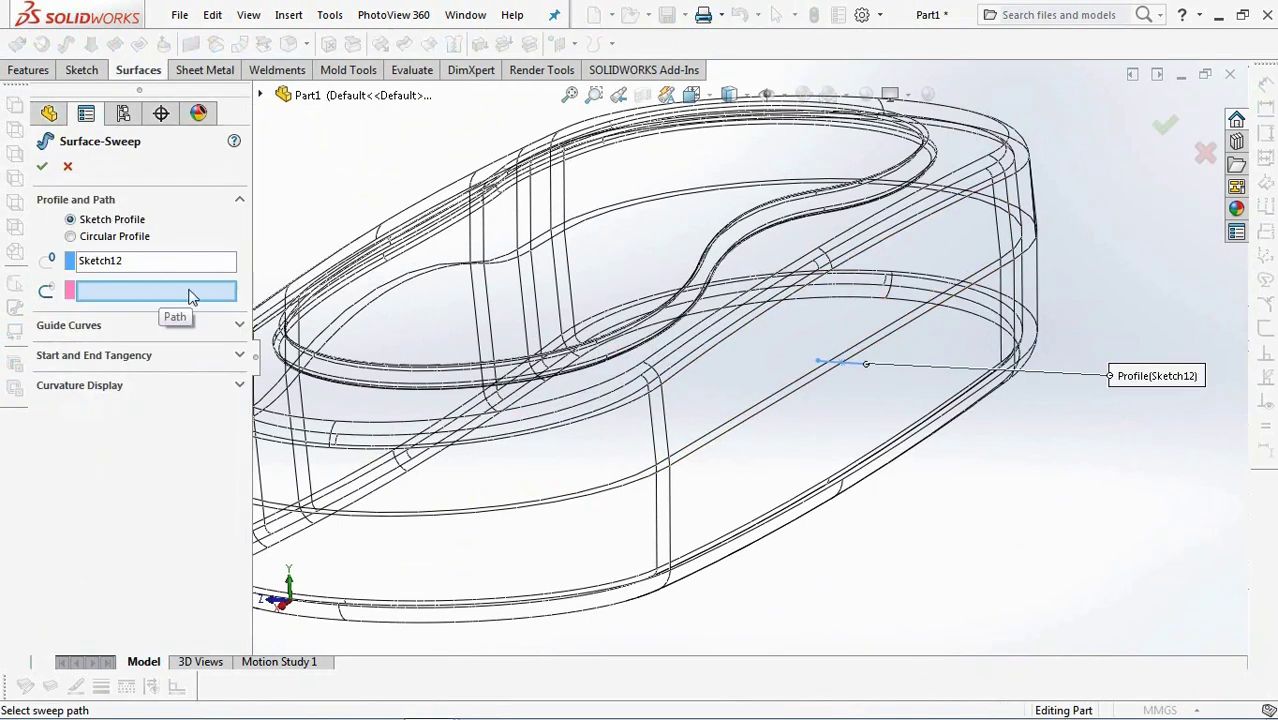
pyautogui.rightClick(978, 178)
pyautogui.click(1027, 232)
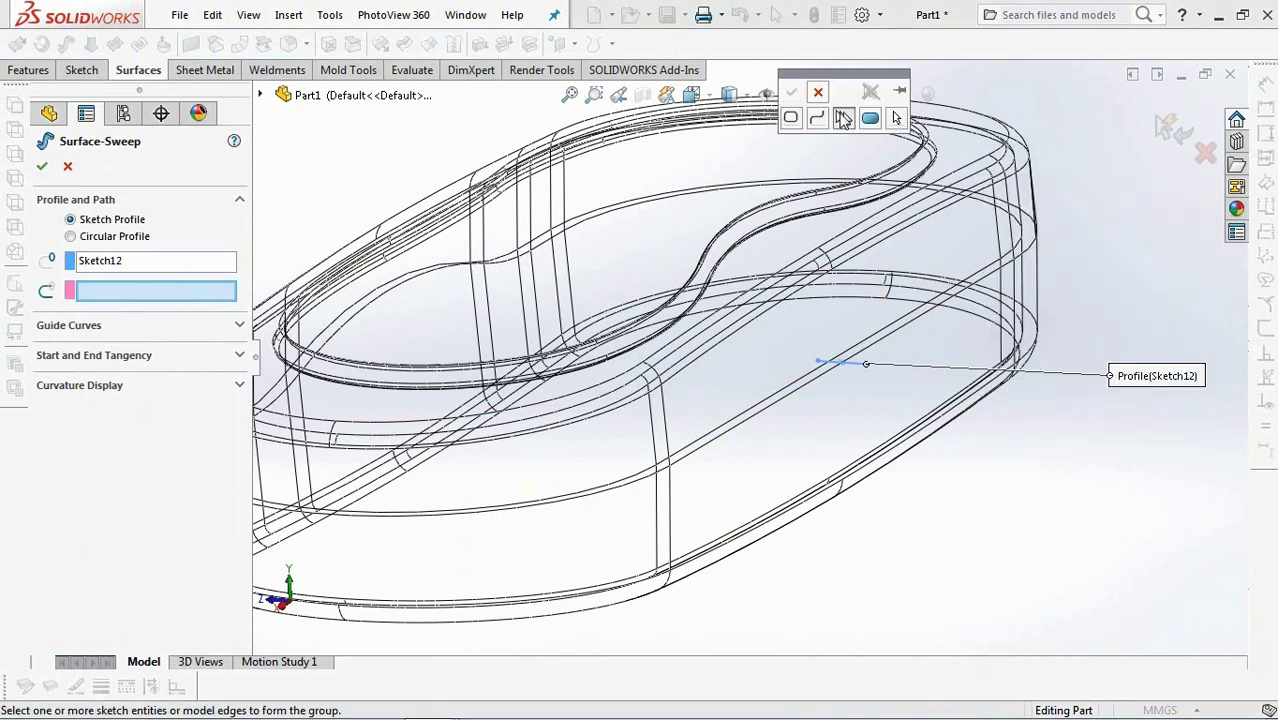
pyautogui.click(800, 392)
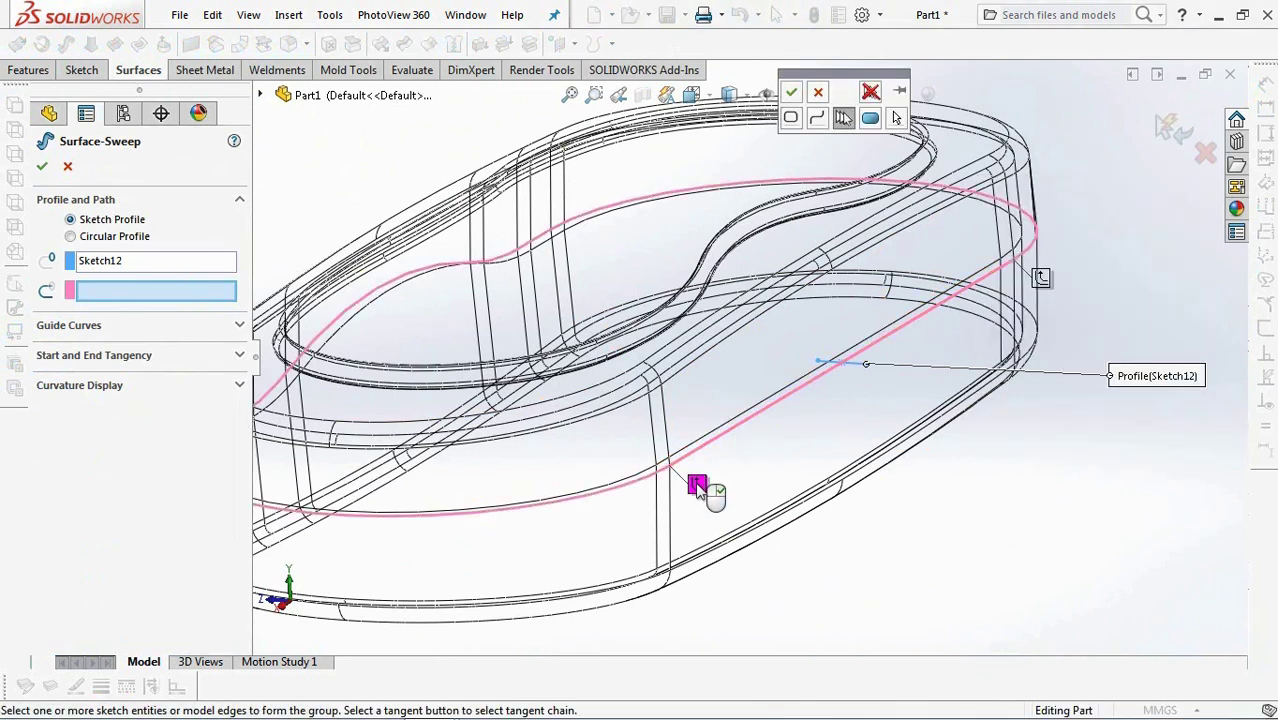
pyautogui.click(792, 93)
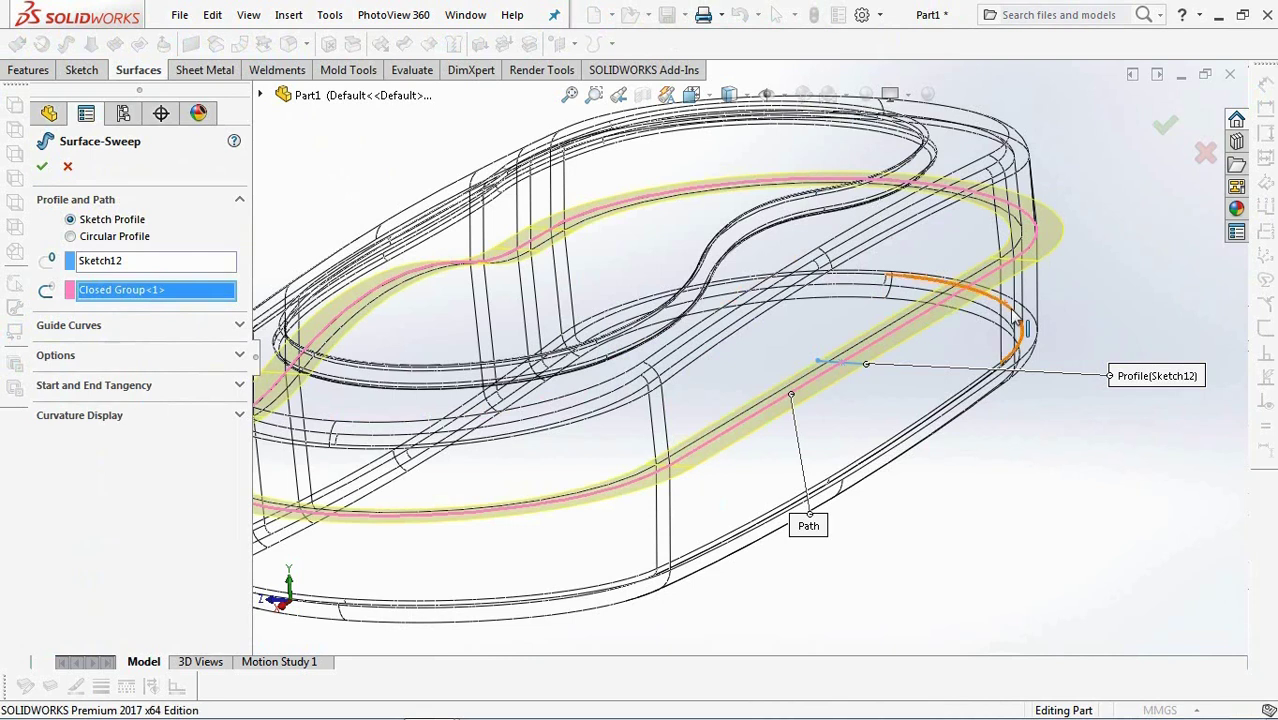
pyautogui.moveTo(900, 250); pyautogui.dragTo(1025, 312, button='middle')
pyautogui.click(1165, 126)
pyautogui.scroll(2, 985, 332)
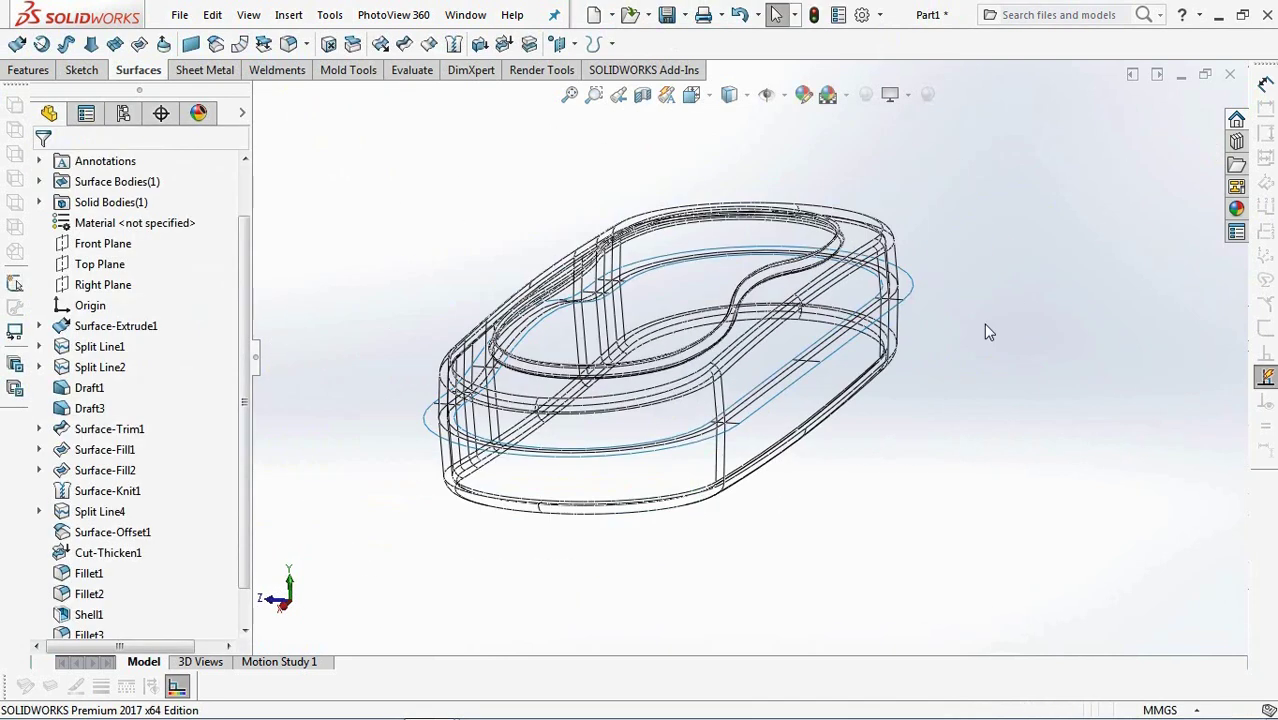
# Split the solid housing into upper and lower bodies using the swept surface as the trim tool.
pyautogui.scroll(-2, 247, 530)
pyautogui.click(113, 614)
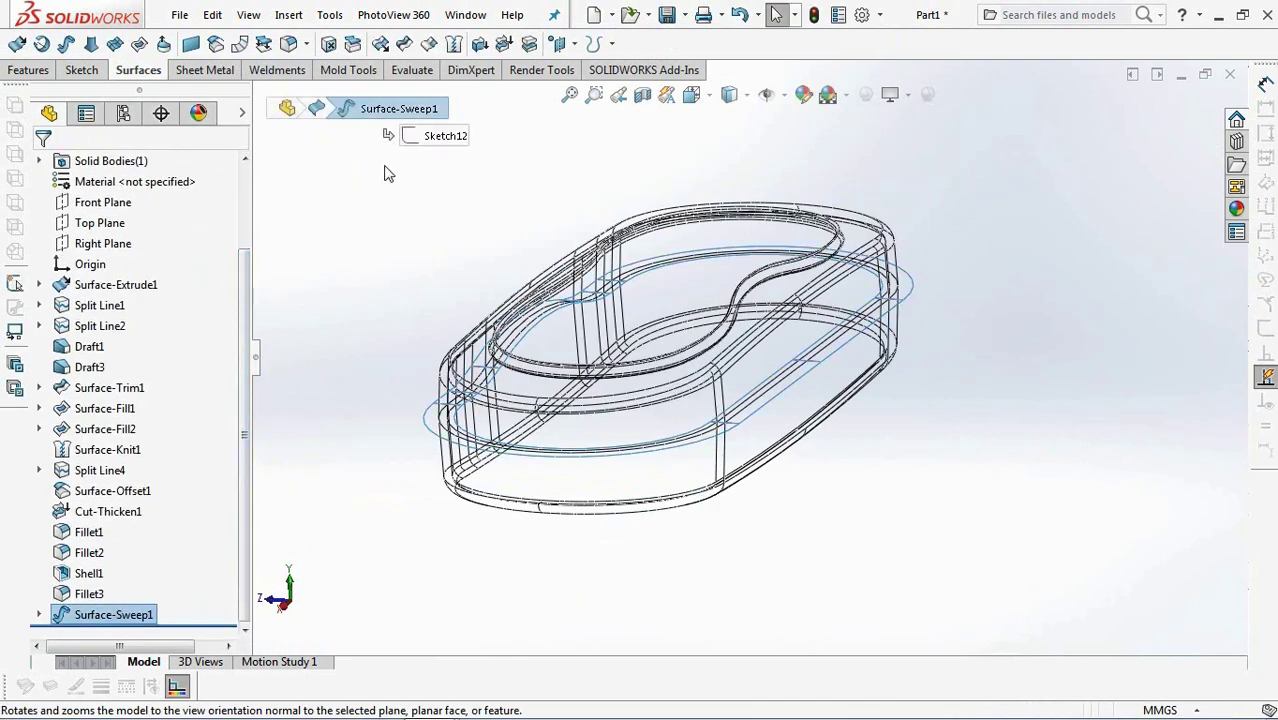
pyautogui.click(657, 45)
pyautogui.click(142, 447)
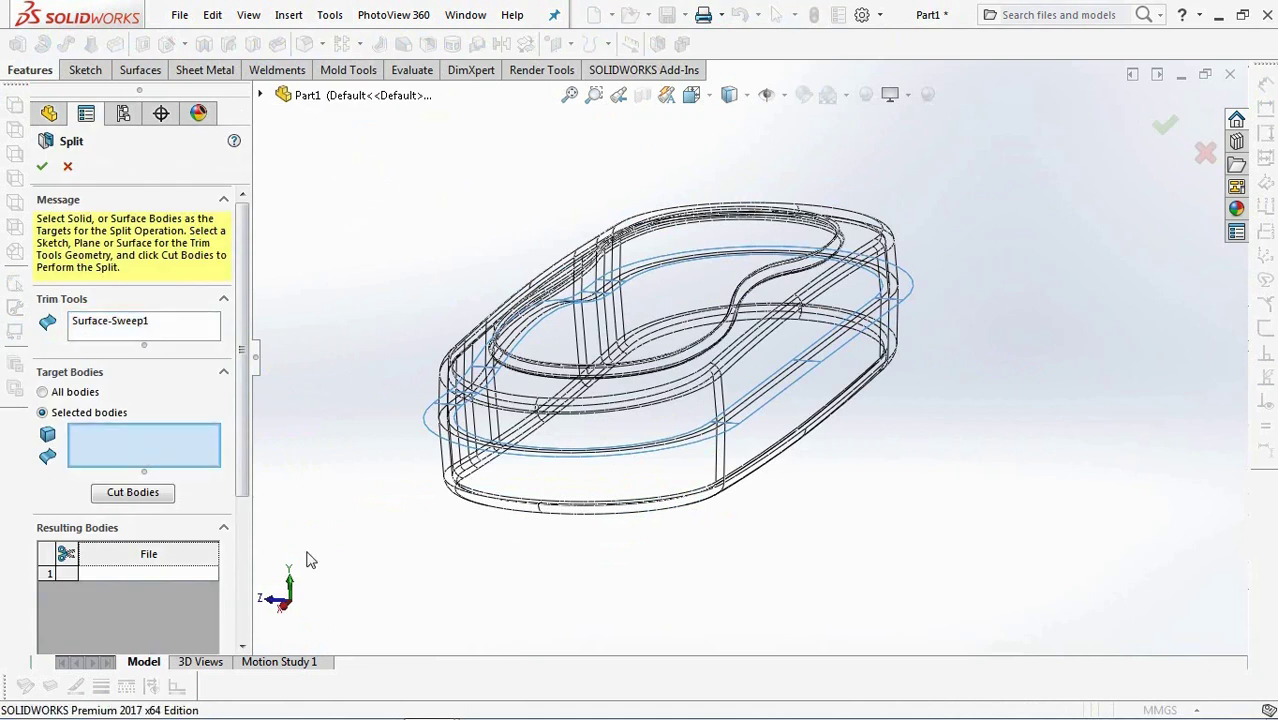
pyautogui.click(531, 490)
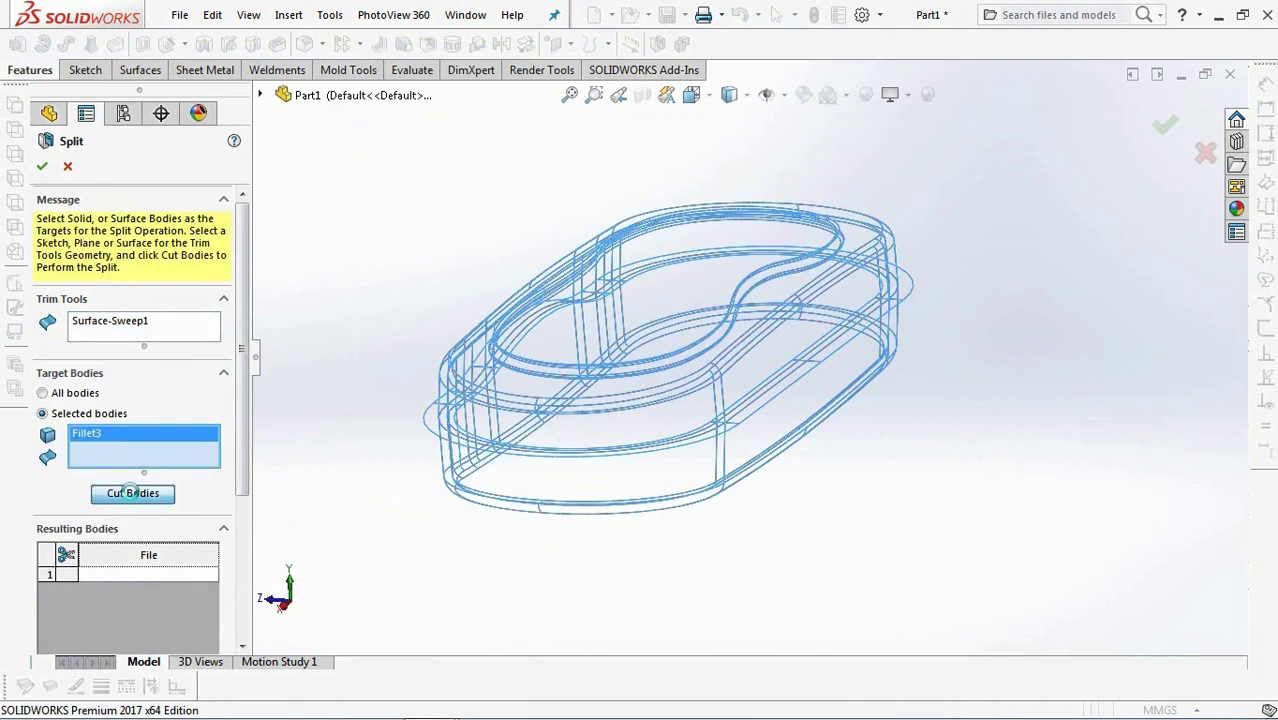
pyautogui.click(132, 493)
pyautogui.click(66, 553)
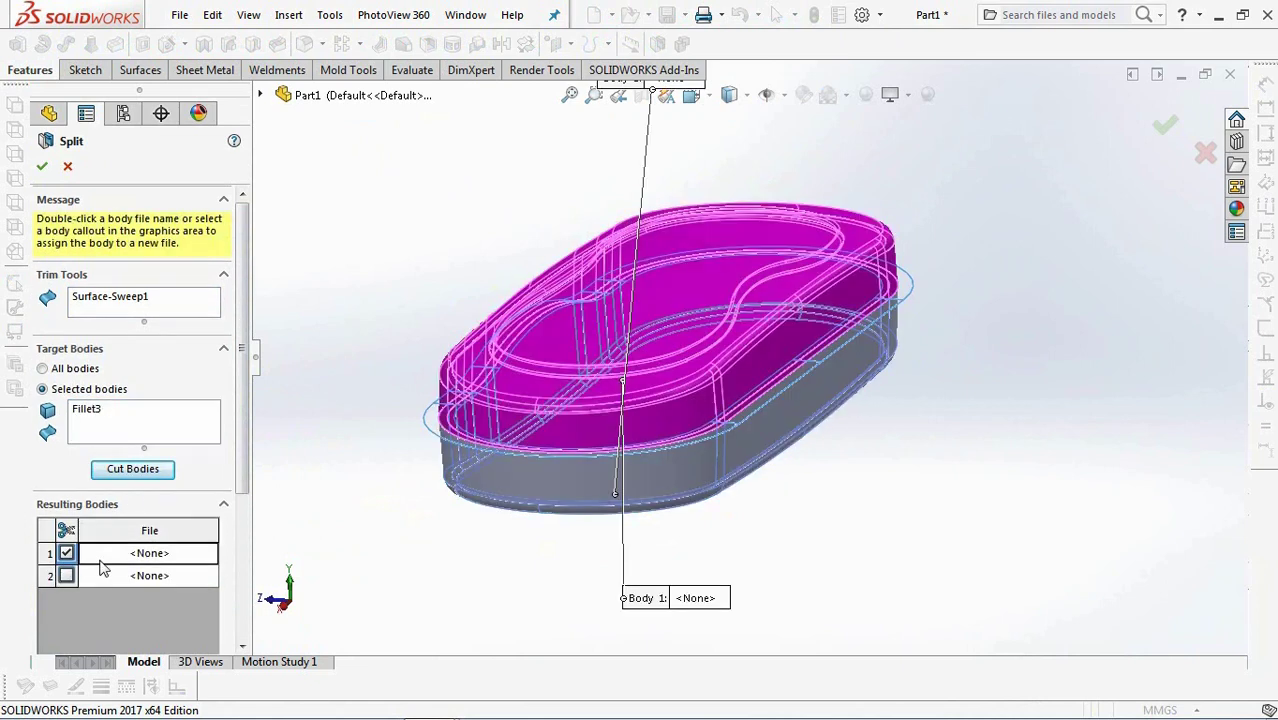
pyautogui.scroll(-3, 105, 568)
pyautogui.click(42, 167)
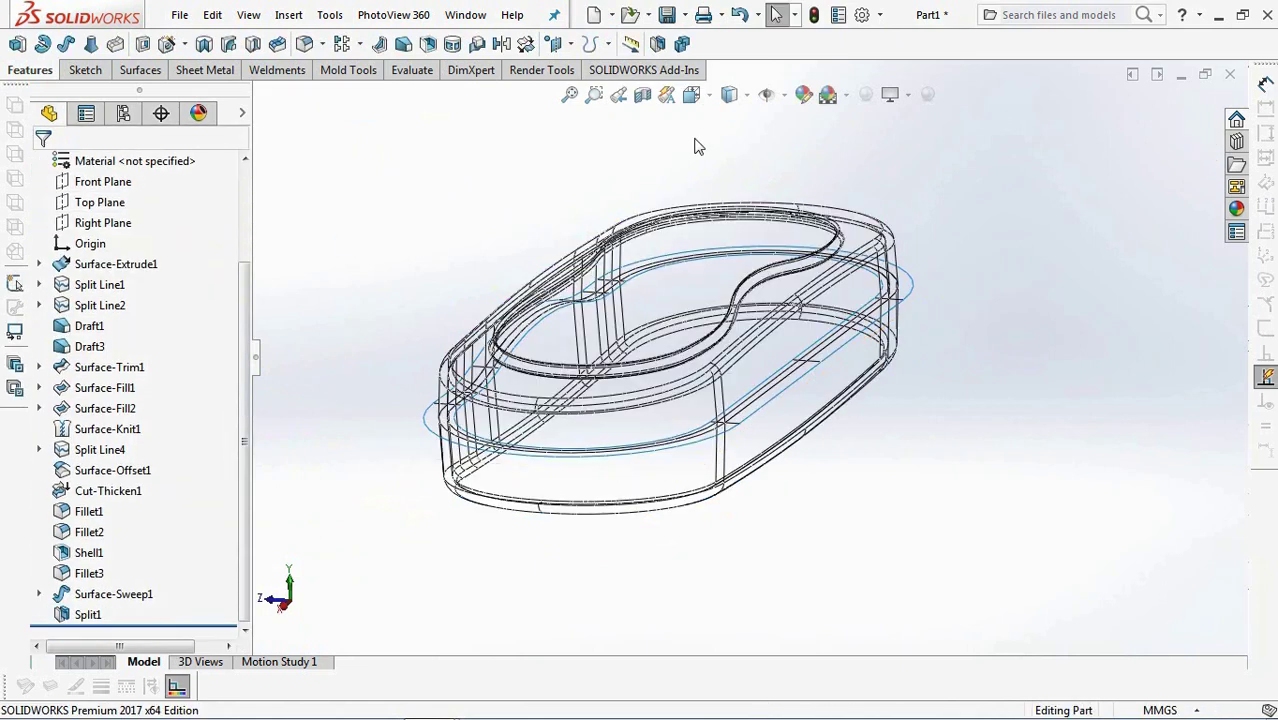
# Display the model shaded with edges and hide the lower housing body.
pyautogui.scroll(5, 130, 350)
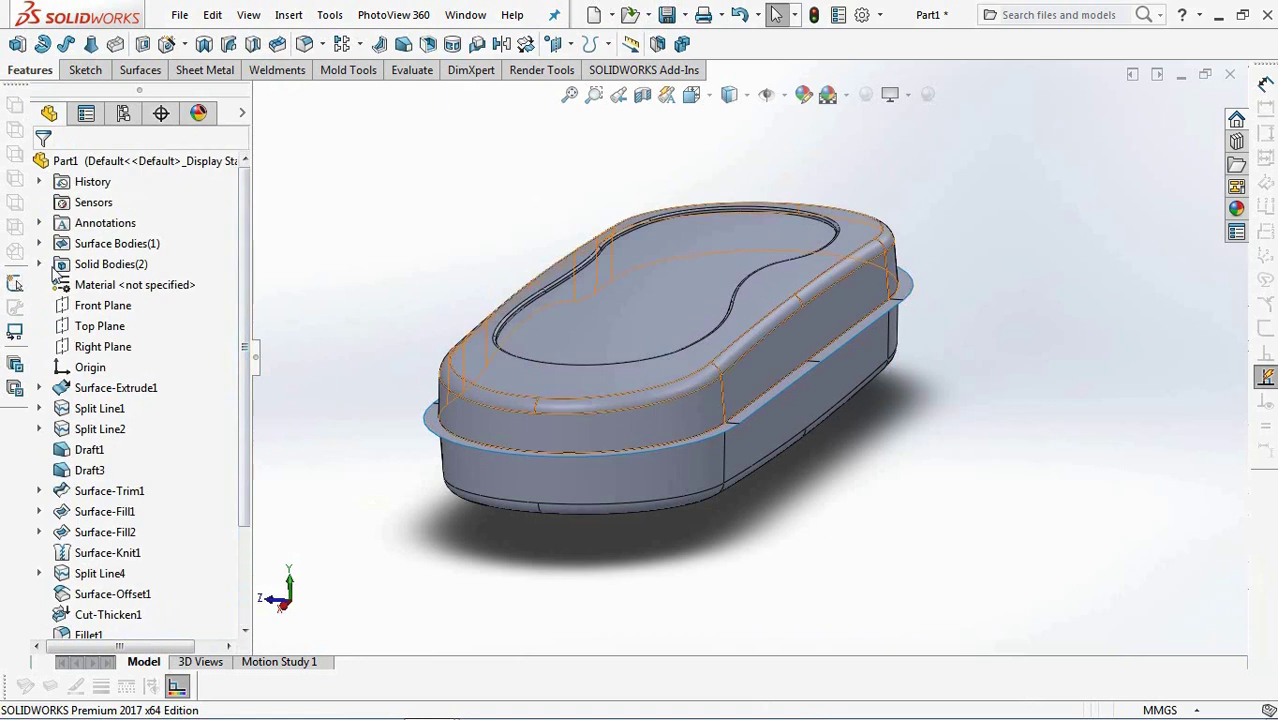
pyautogui.click(39, 264)
pyautogui.click(39, 264)
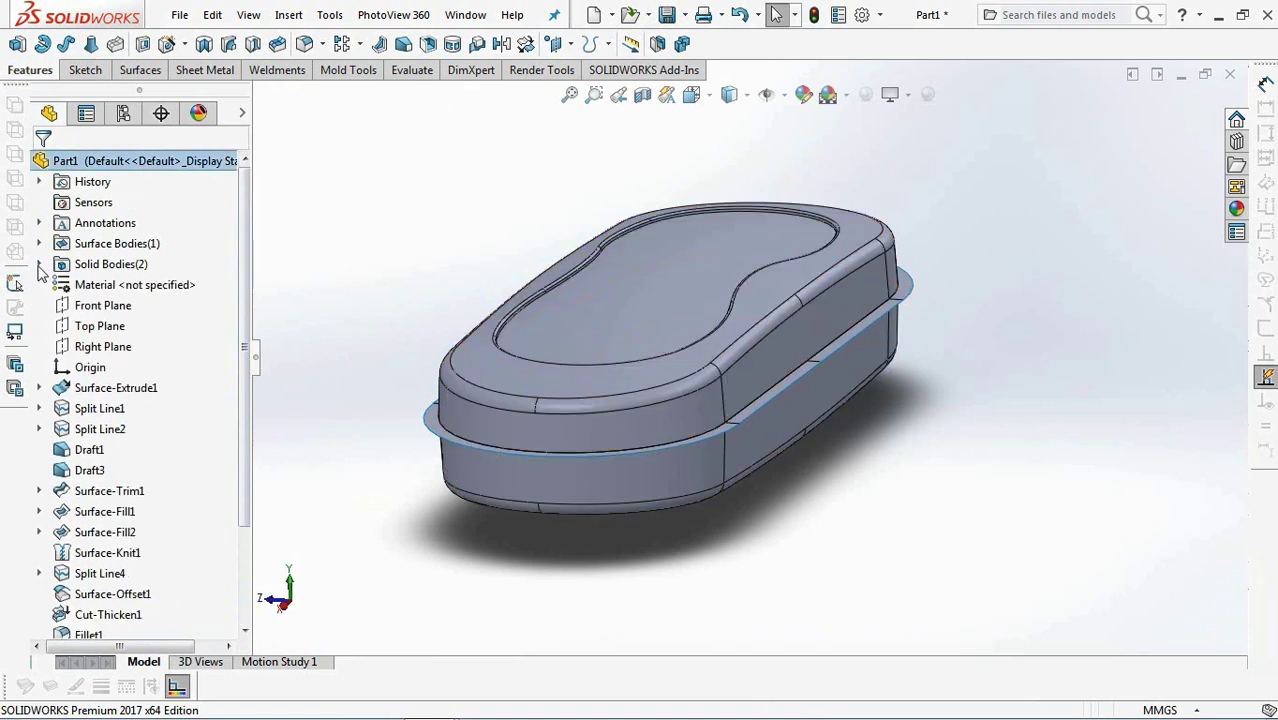
pyautogui.click(552, 482)
pyautogui.click(648, 428)
pyautogui.moveTo(405, 553); pyautogui.dragTo(373, 400, button='middle')
# Offset the swept parting surface by 2 mm.
pyautogui.click(138, 70)
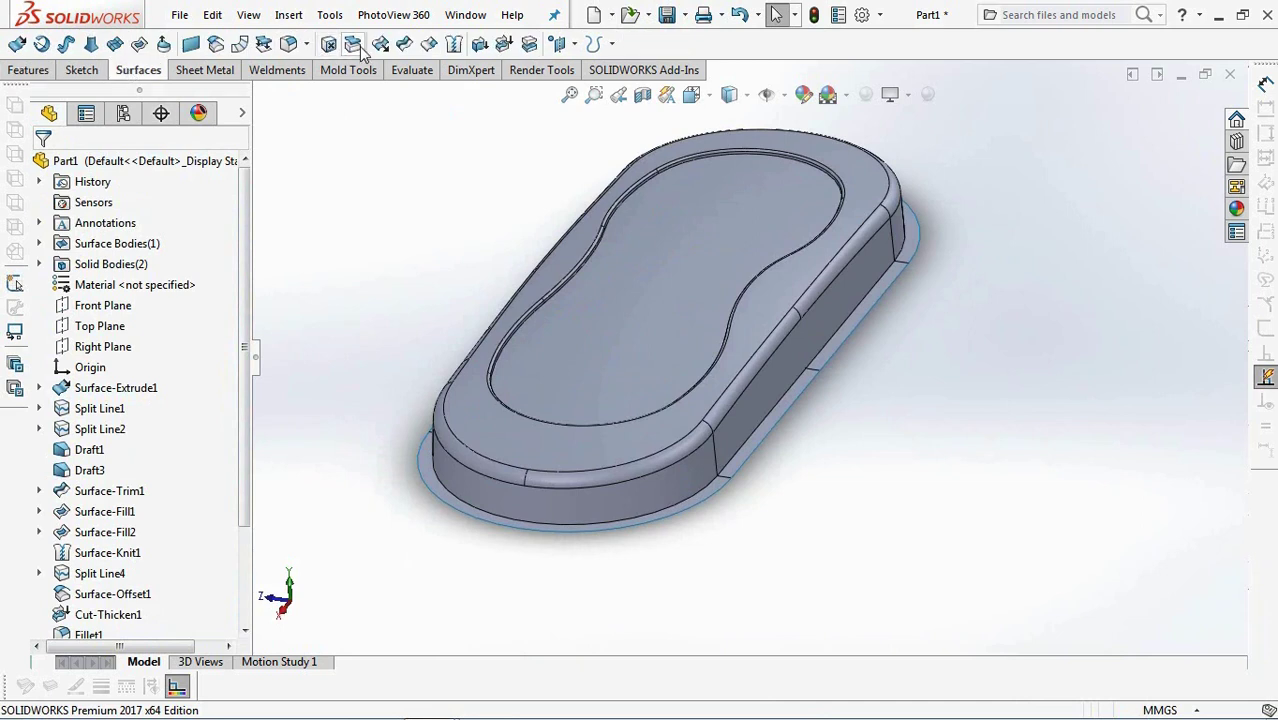
pyautogui.click(214, 44)
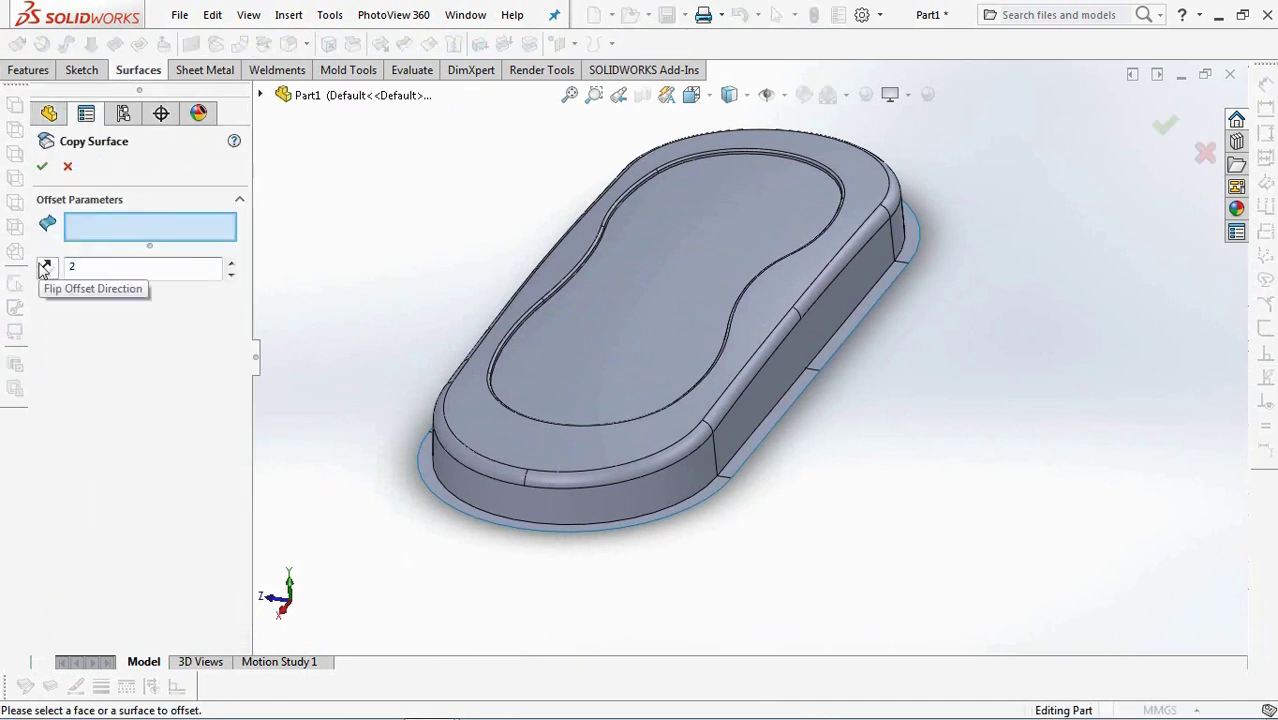
pyautogui.write('2')
pyautogui.press('Return')
pyautogui.click(260, 95)
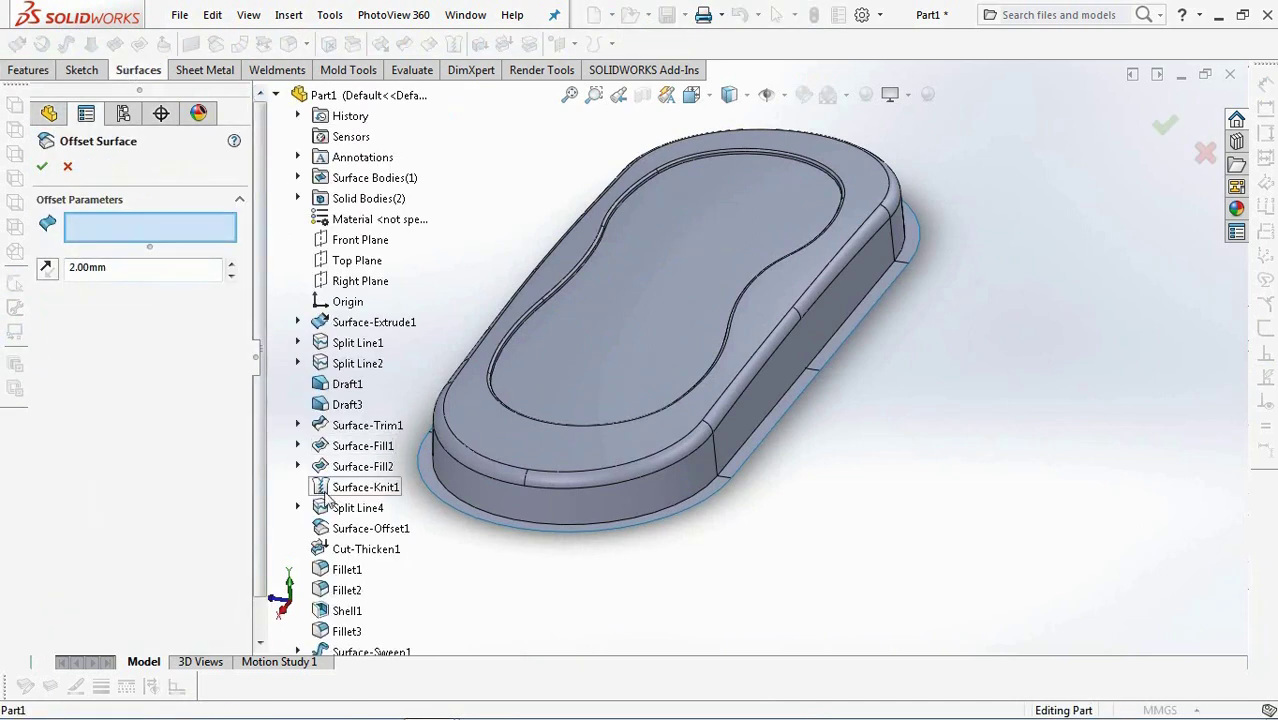
pyautogui.scroll(-1, 325, 498)
pyautogui.click(347, 617)
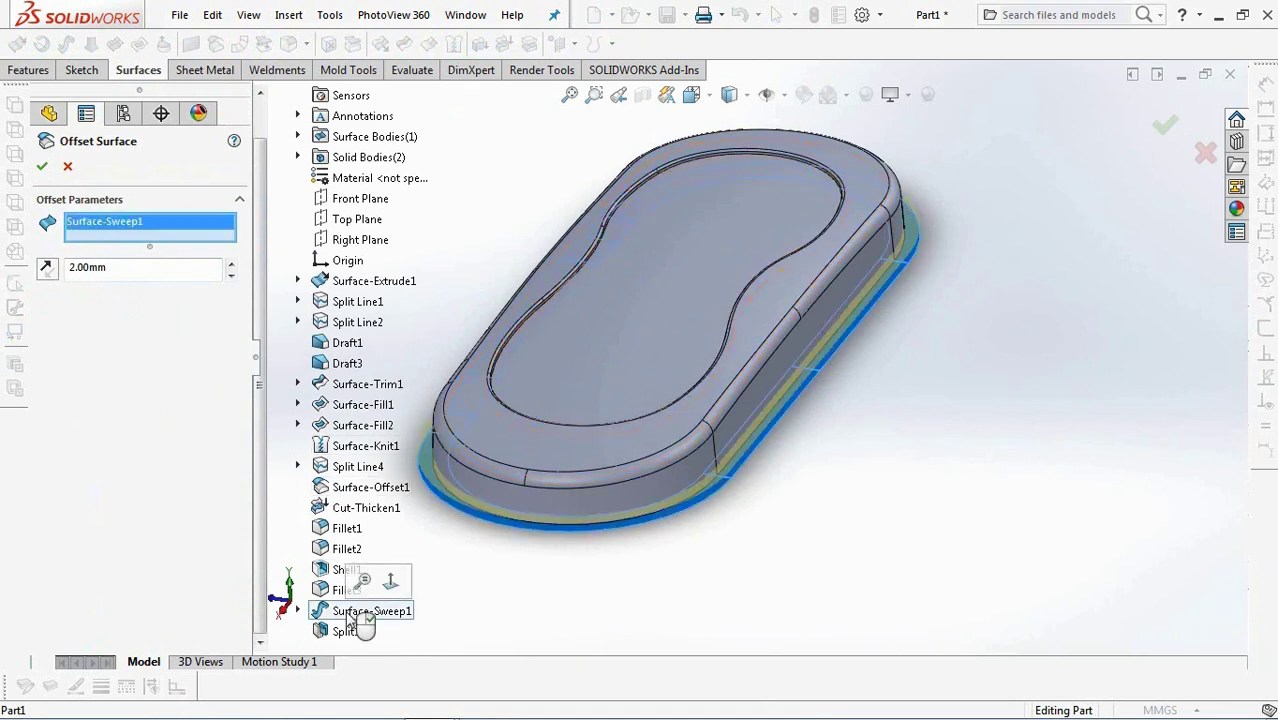
pyautogui.click(41, 168)
pyautogui.scroll(-5, 448, 539)
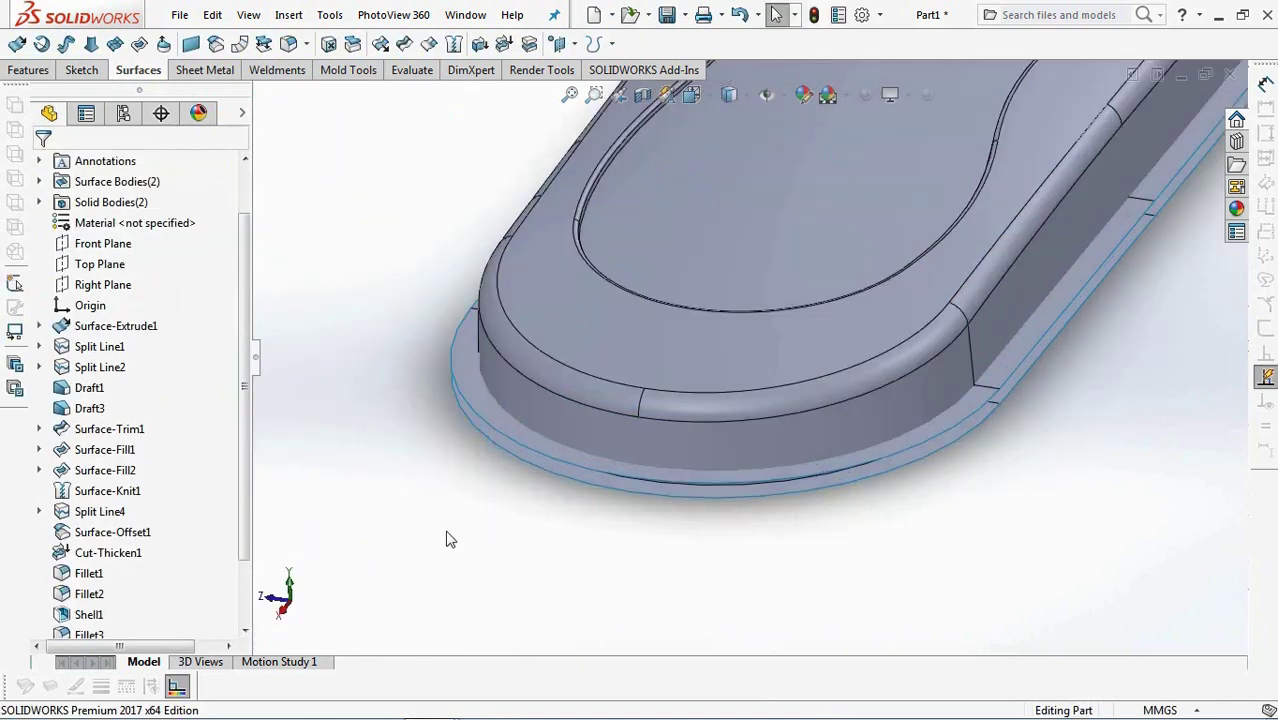
# Offset the eight outer side wall faces of the upper body inward by 0.8 mm as a surface.
pyautogui.click(265, 45)
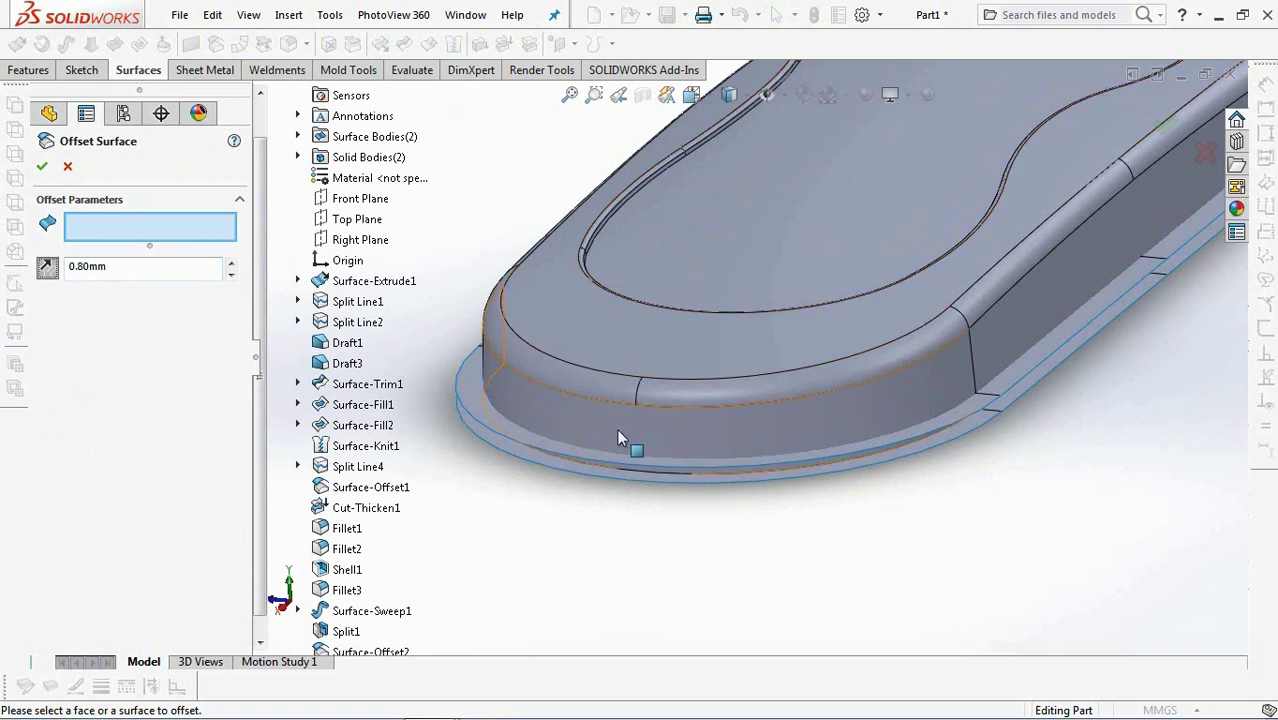
pyautogui.click(884, 419)
pyautogui.click(992, 345)
pyautogui.scroll(5, 1044, 300)
pyautogui.moveTo(1046, 299); pyautogui.dragTo(923, 362, button='middle')
pyautogui.click(923, 362)
pyautogui.moveTo(1006, 310); pyautogui.dragTo(969, 373, button='middle')
pyautogui.click(952, 333)
pyautogui.click(932, 289)
pyautogui.click(917, 257)
pyautogui.scroll(2, 817, 175)
pyautogui.scroll(-1, 817, 171)
pyautogui.click(788, 191)
pyautogui.click(800, 235)
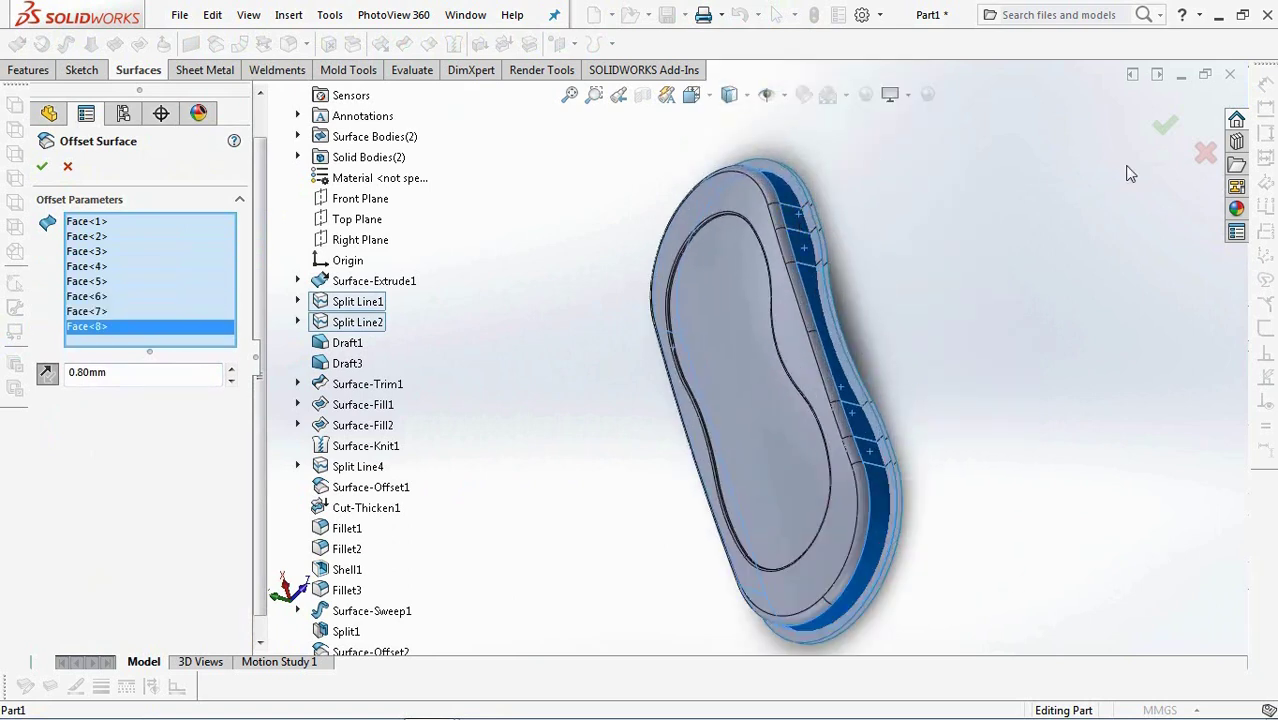
pyautogui.click(1152, 133)
# Hide the upper solid body and the original swept surface, leaving the two offset surfaces in view.
pyautogui.moveTo(1016, 422); pyautogui.dragTo(1113, 206, button='middle')
pyautogui.scroll(-5, 650, 413)
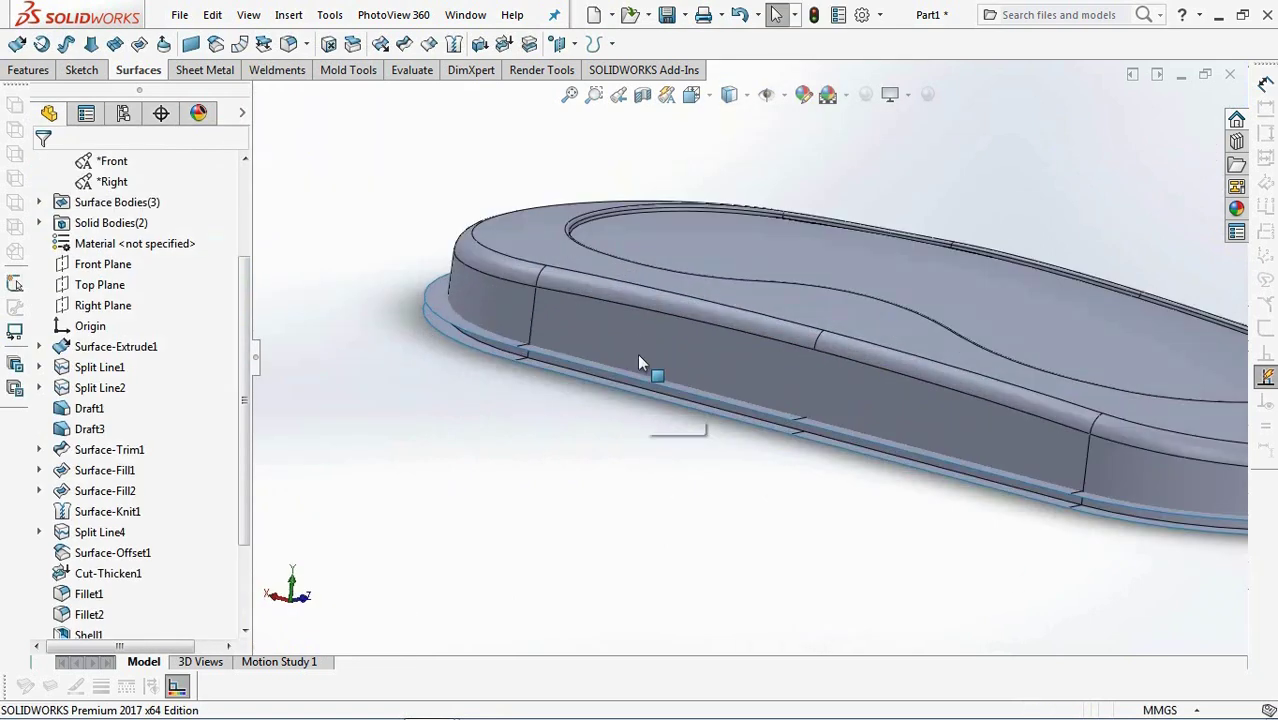
pyautogui.click(637, 339)
pyautogui.click(746, 284)
pyautogui.moveTo(685, 484); pyautogui.dragTo(690, 400, button='middle')
pyautogui.click(419, 493)
pyautogui.click(496, 424)
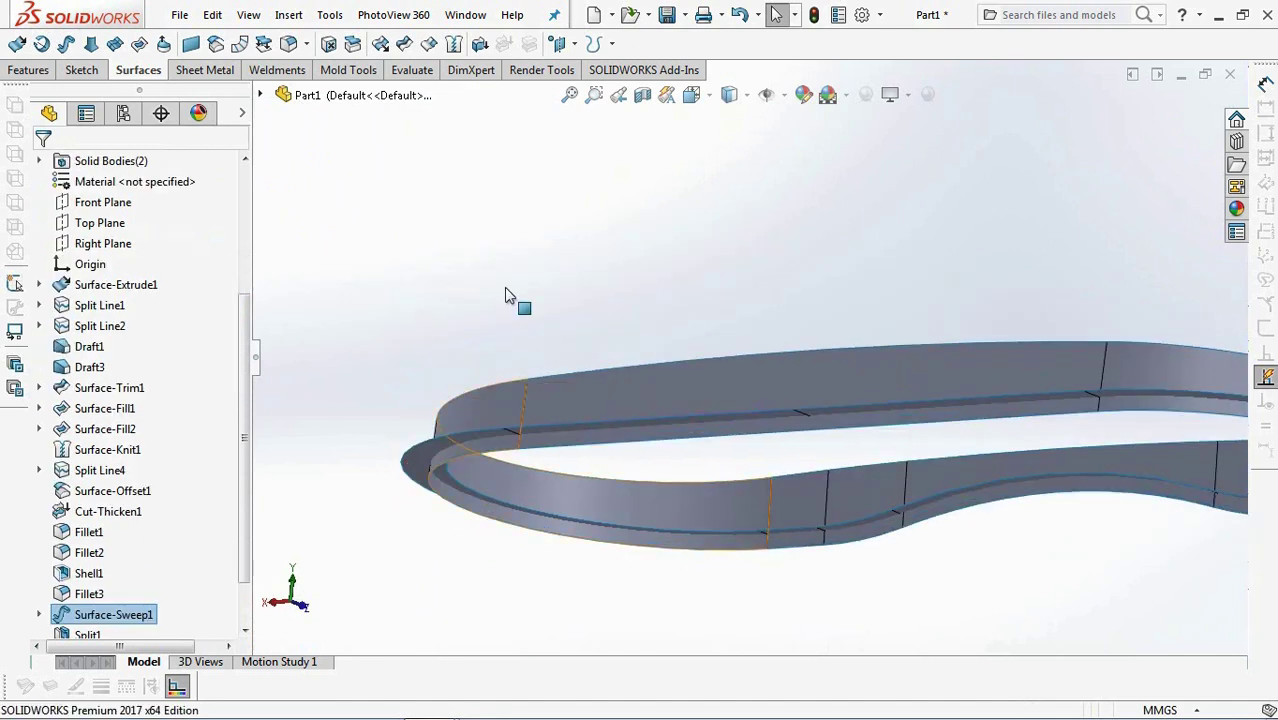
# Extend the lower edges of the offset wall surface by 2 mm, keeping the same-surface extension type.
pyautogui.click(510, 296)
pyautogui.click(380, 43)
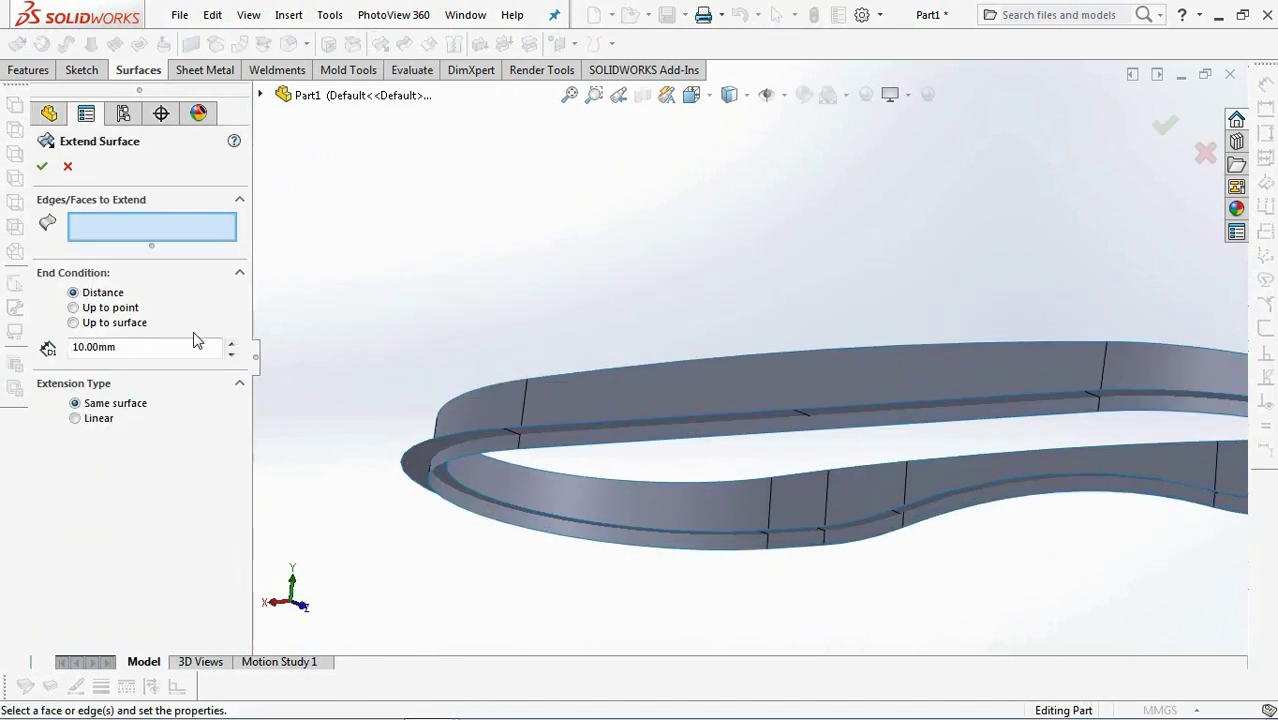
pyautogui.moveTo(520, 470); pyautogui.dragTo(537, 422, button='middle')
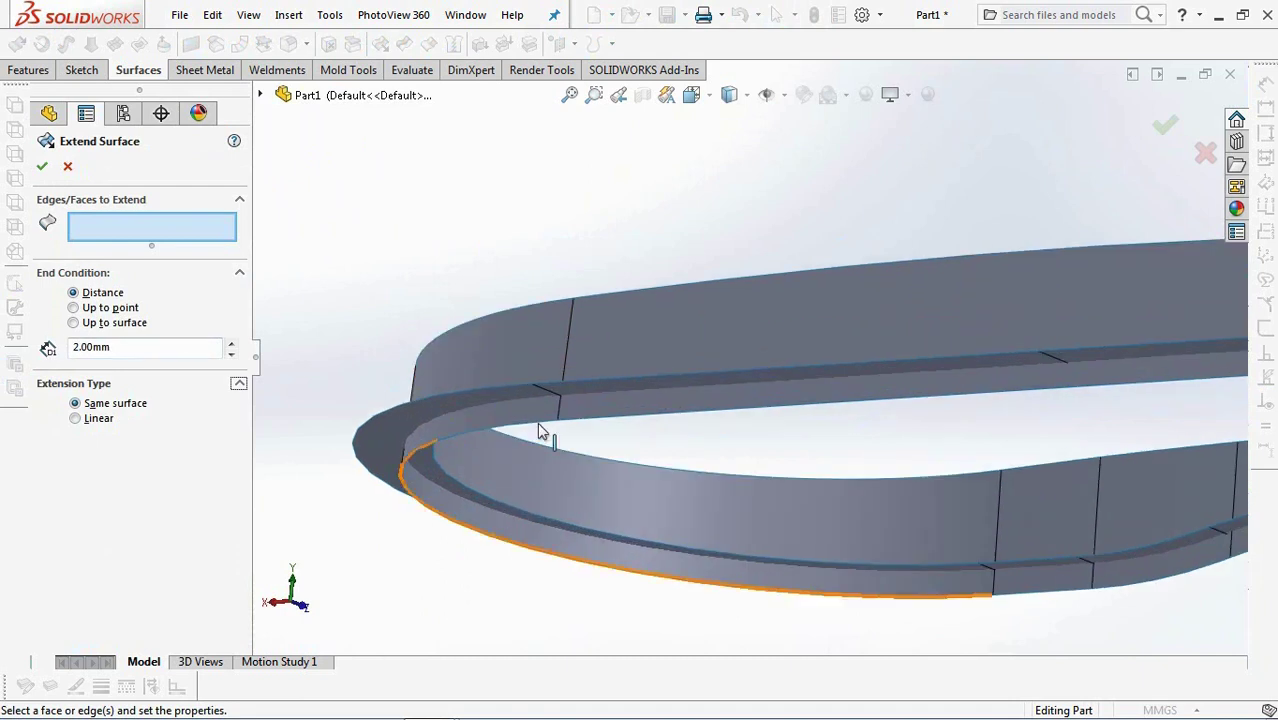
pyautogui.click(535, 421)
pyautogui.click(478, 528)
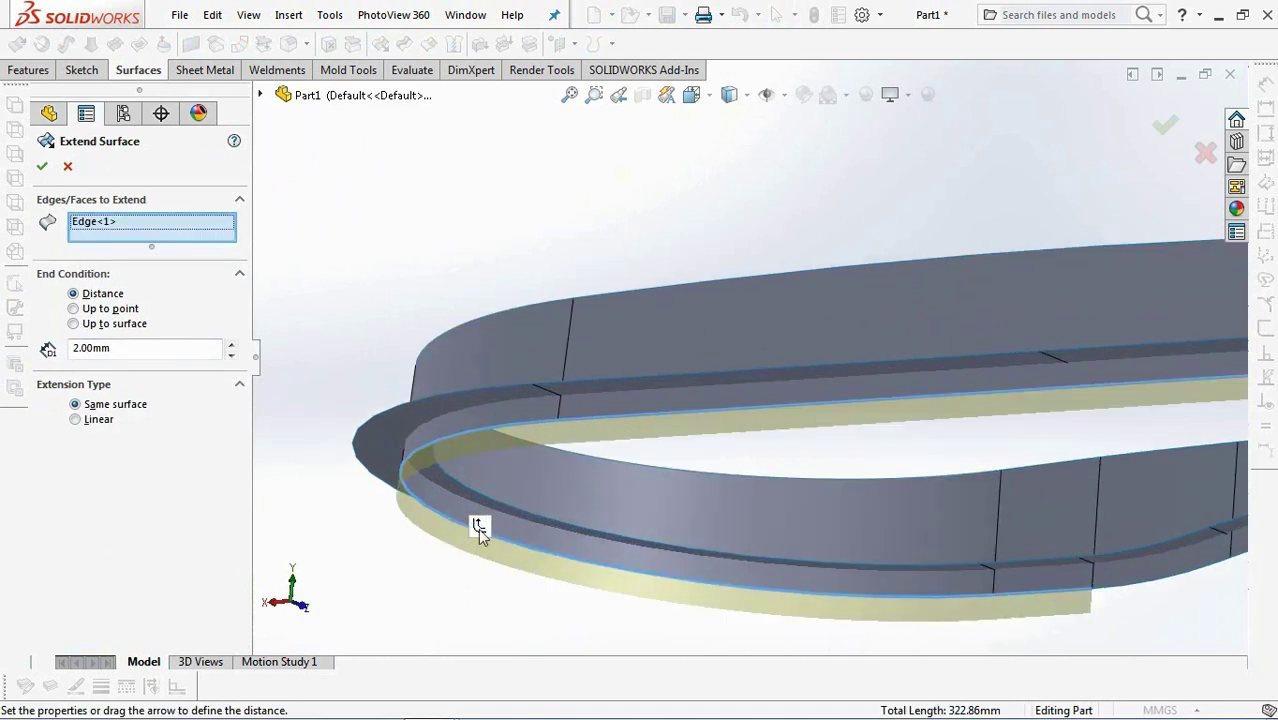
pyautogui.scroll(5, 478, 528)
pyautogui.click(1106, 424)
pyautogui.moveTo(1106, 424); pyautogui.dragTo(893, 417, button='middle')
pyautogui.click(884, 412)
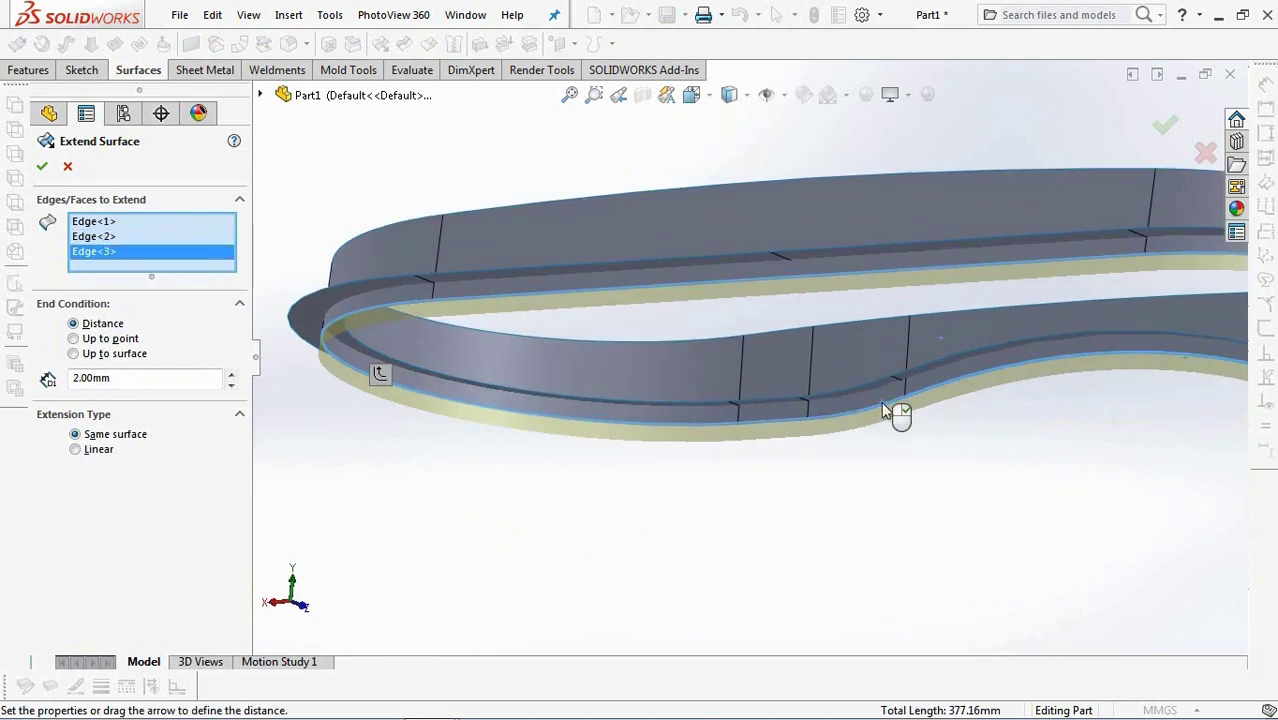
pyautogui.scroll(2, 884, 408)
pyautogui.rightClick(884, 406)
# Show the upper solid body Split1[1] again.
pyautogui.moveTo(884, 406); pyautogui.dragTo(545, 489, button='middle')
pyautogui.moveTo(245, 476); pyautogui.dragTo(294, 322)
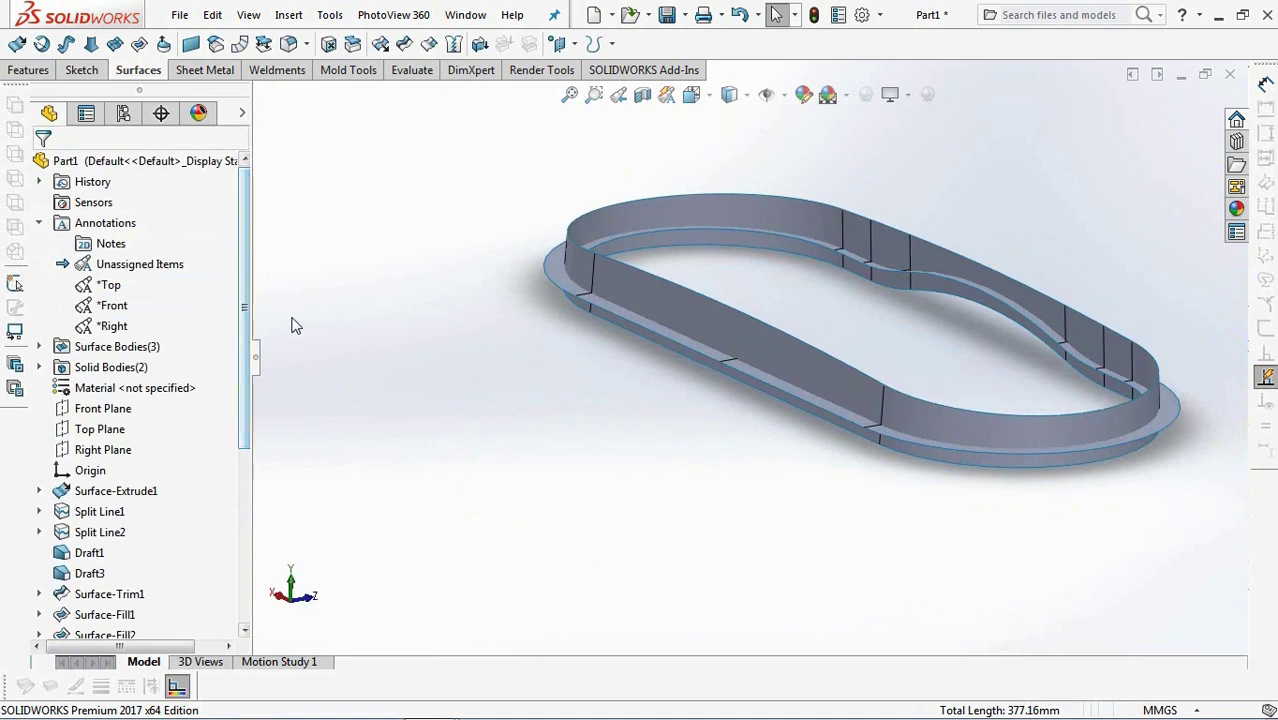
pyautogui.click(38, 367)
pyautogui.click(86, 390)
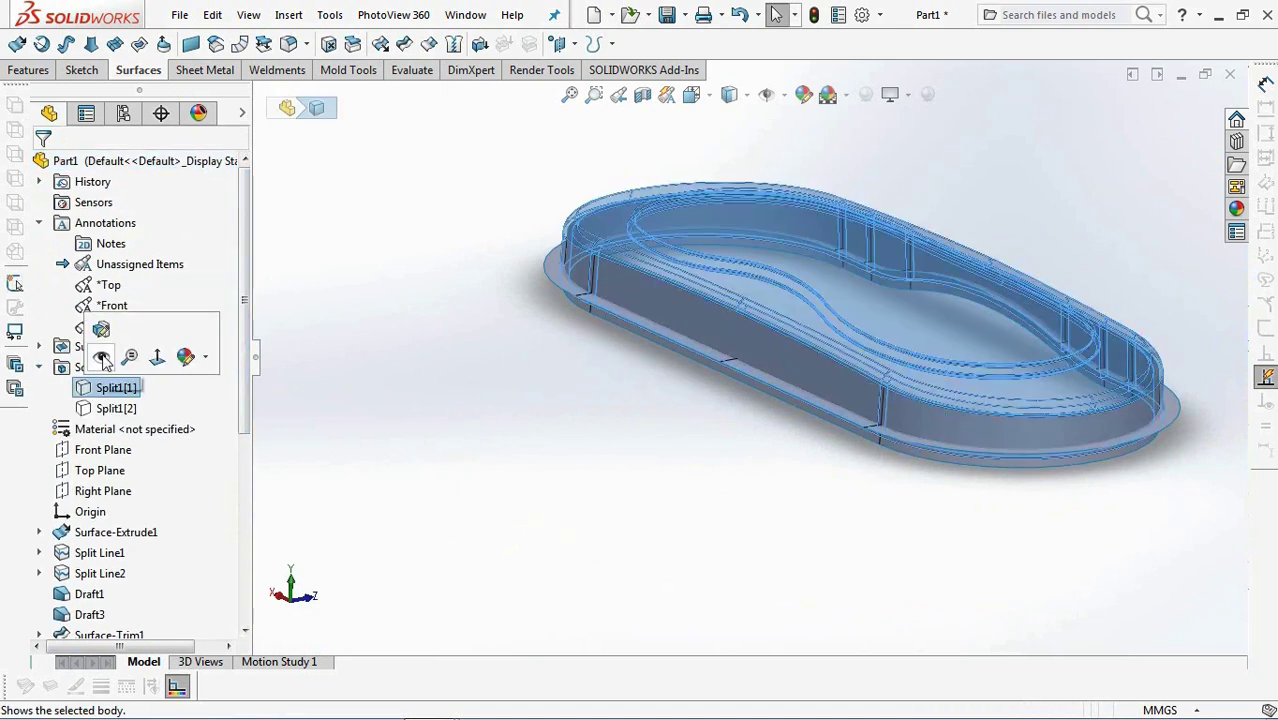
pyautogui.click(458, 389)
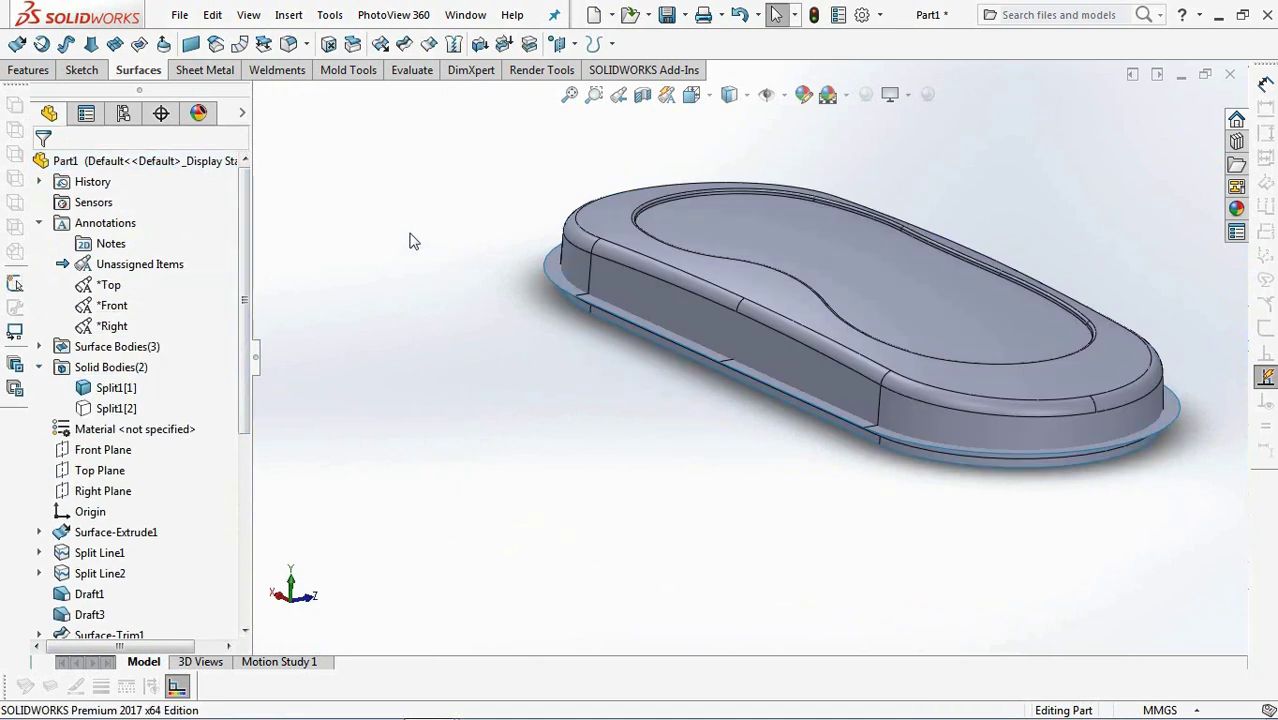
# Set up a Split of the upper body Split1[1], using Surface-Offset2 and Surface-Extend1 as trim tools, and cut the bodies.
pyautogui.click(28, 70)
pyautogui.click(657, 44)
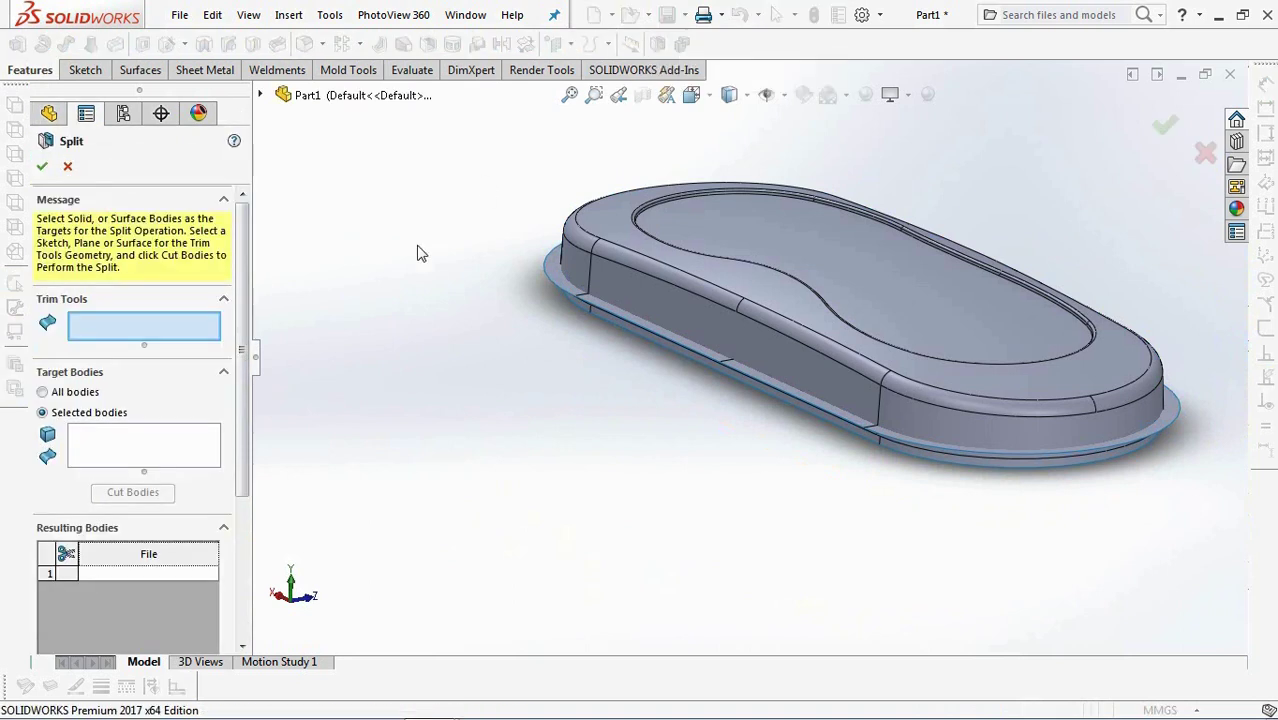
pyautogui.click(562, 292)
pyautogui.moveTo(560, 325); pyautogui.dragTo(556, 314, button='middle')
pyautogui.scroll(-4, 622, 422)
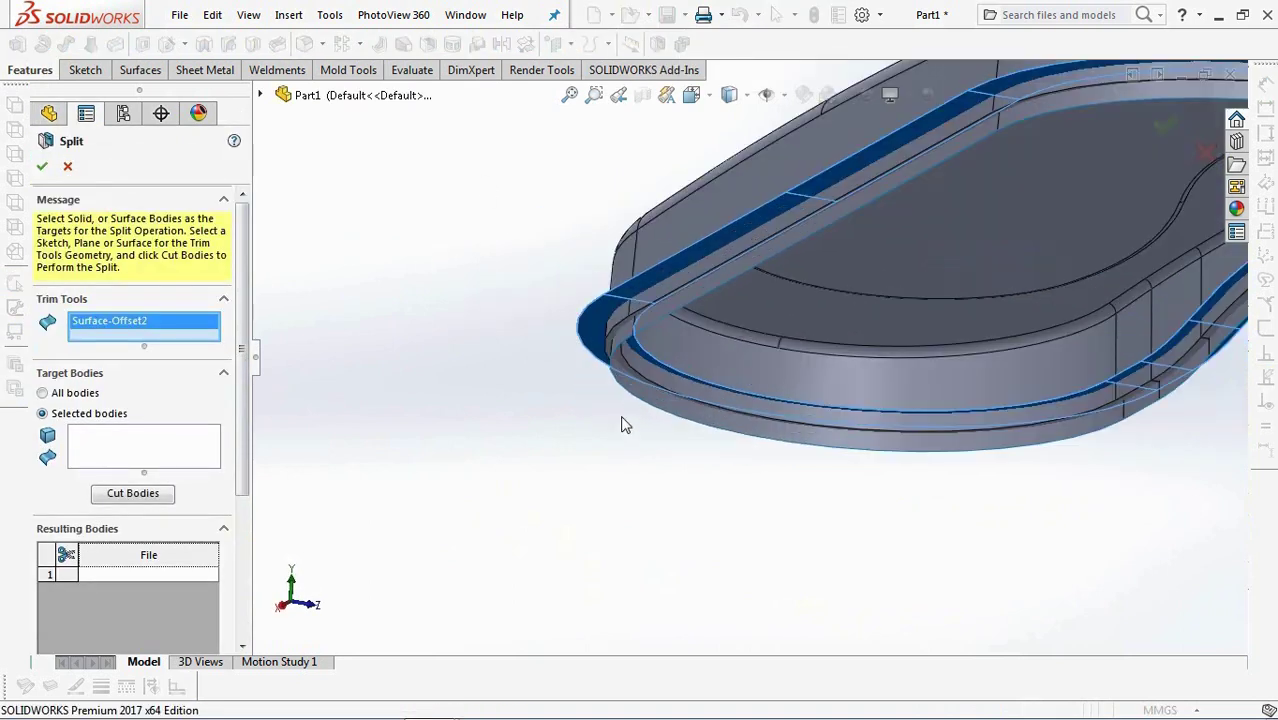
pyautogui.click(641, 404)
pyautogui.click(205, 463)
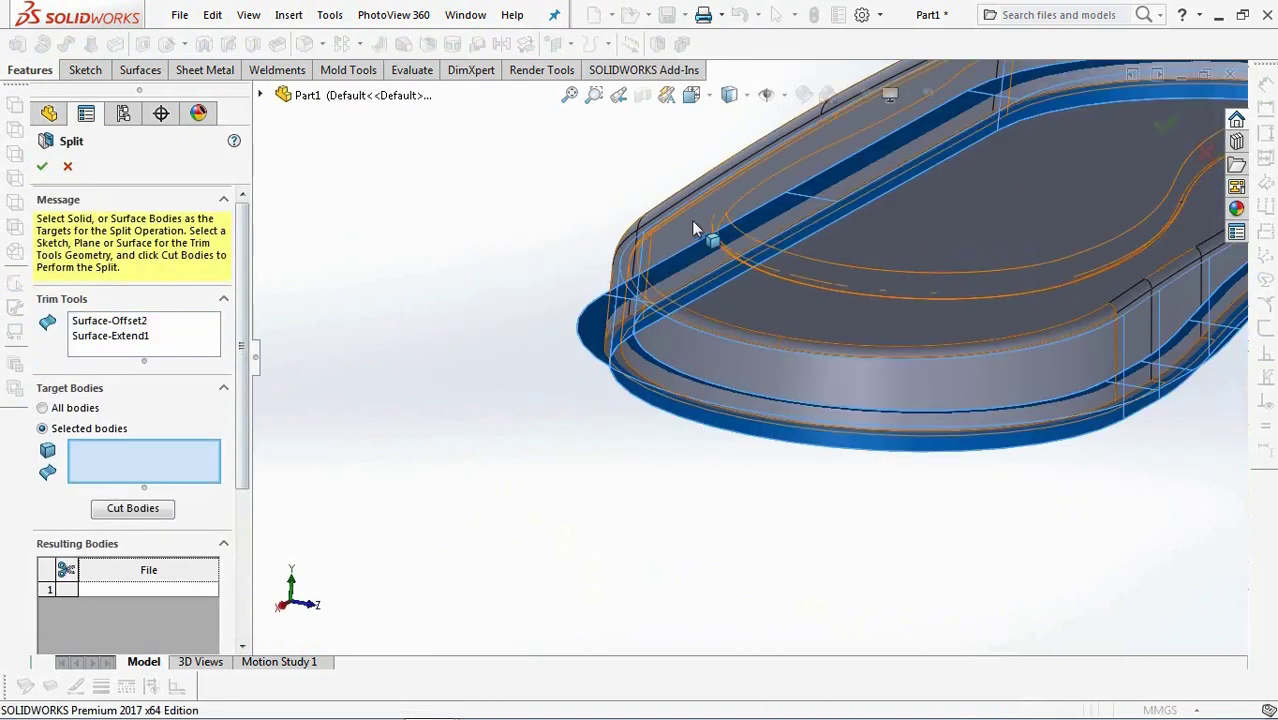
pyautogui.click(695, 229)
pyautogui.click(133, 508)
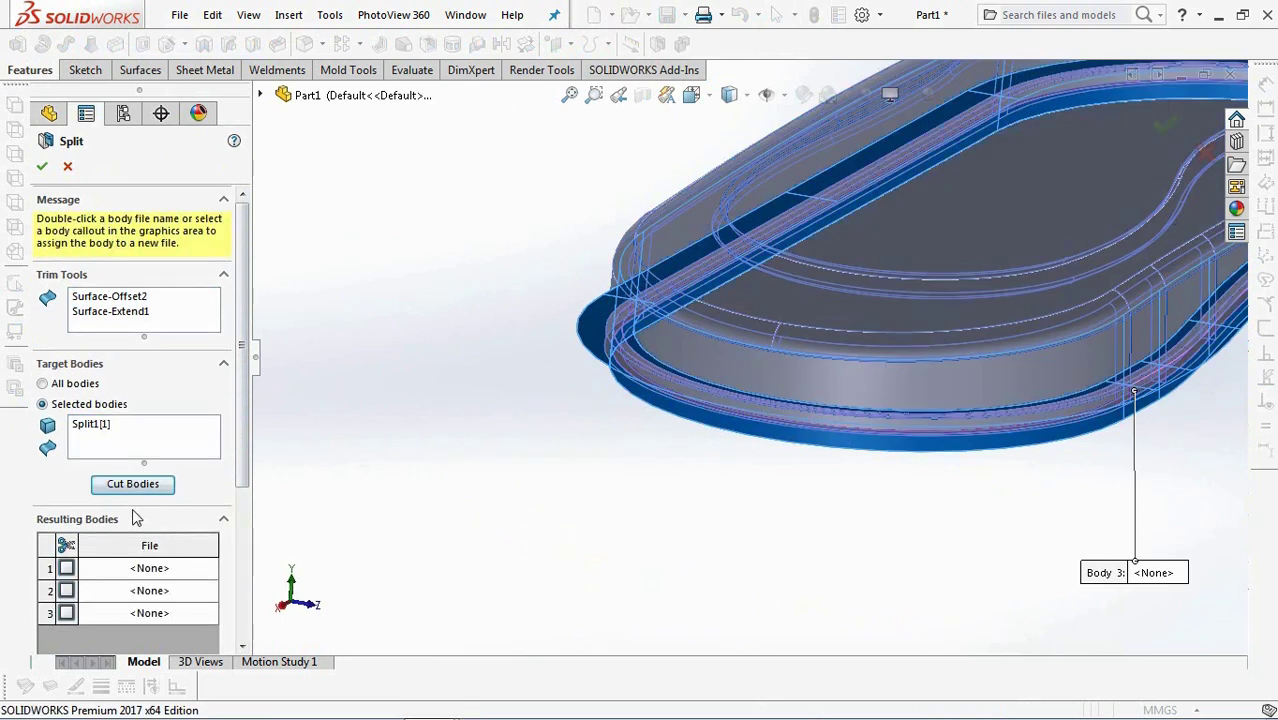
# Choose the thin rim ring, body 3, as the split piece and complete the Split with Consume cut bodies enabled.
pyautogui.click(702, 399)
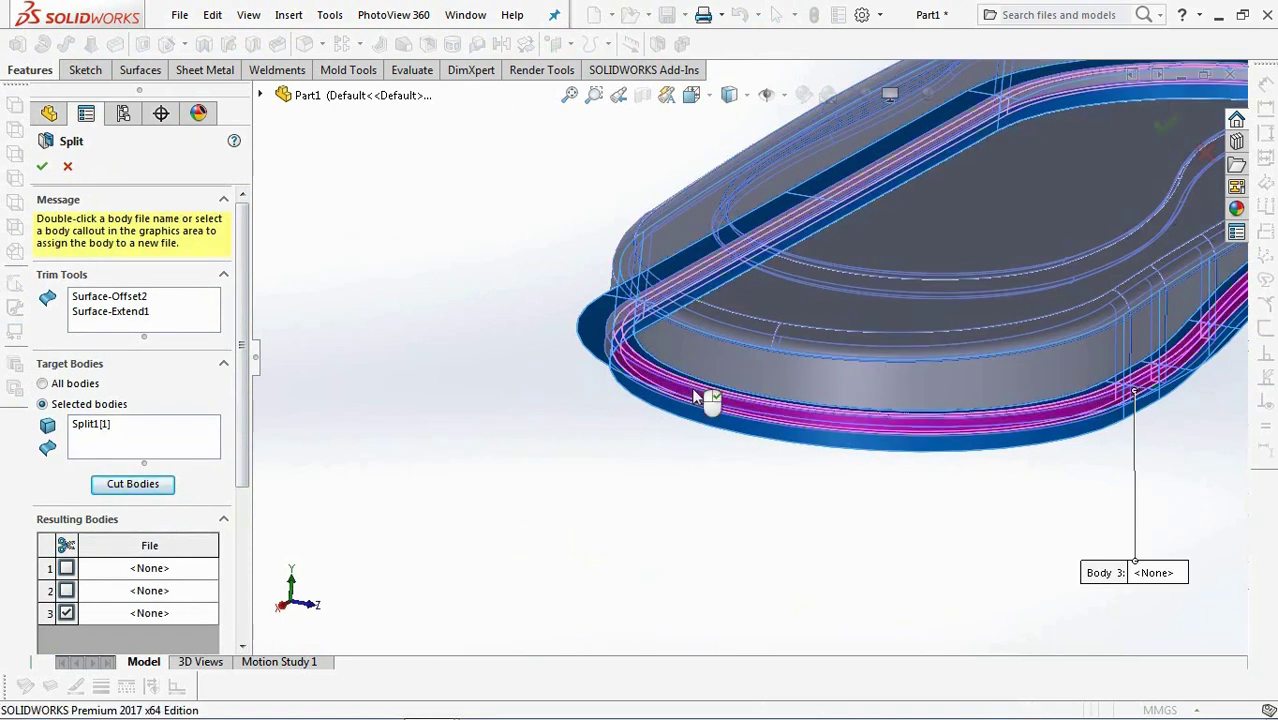
pyautogui.click(43, 540)
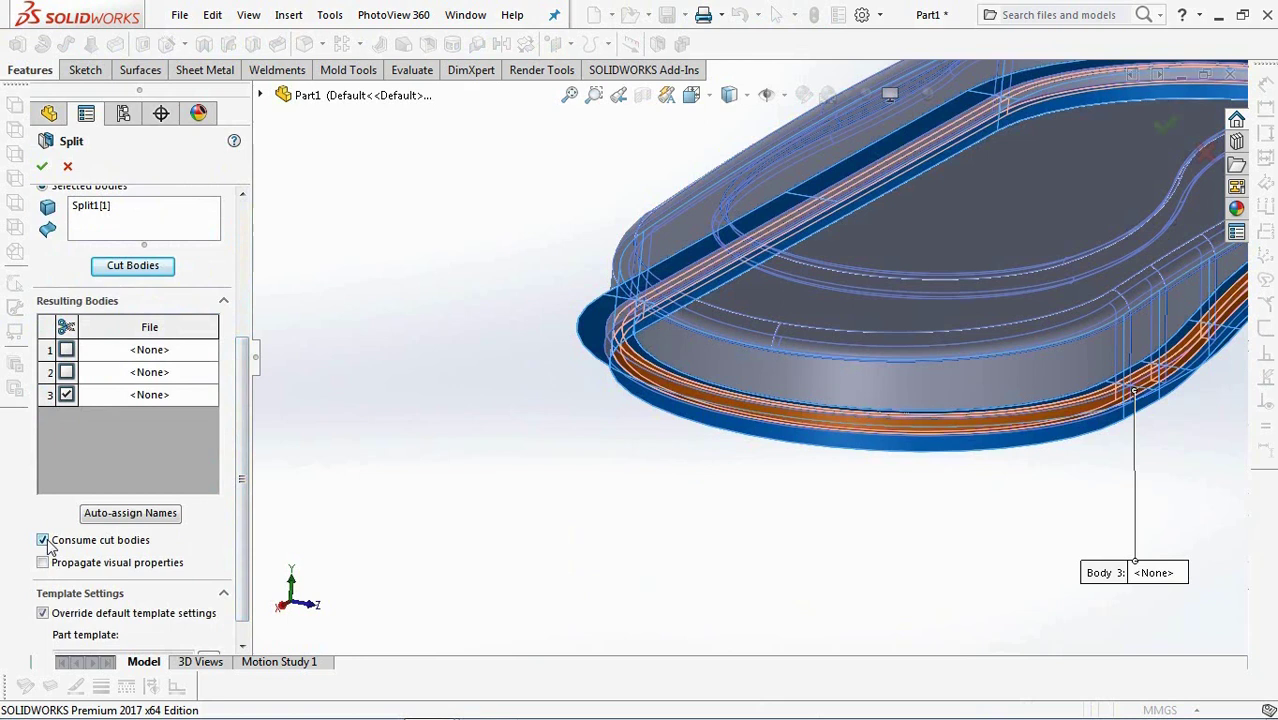
pyautogui.click(42, 167)
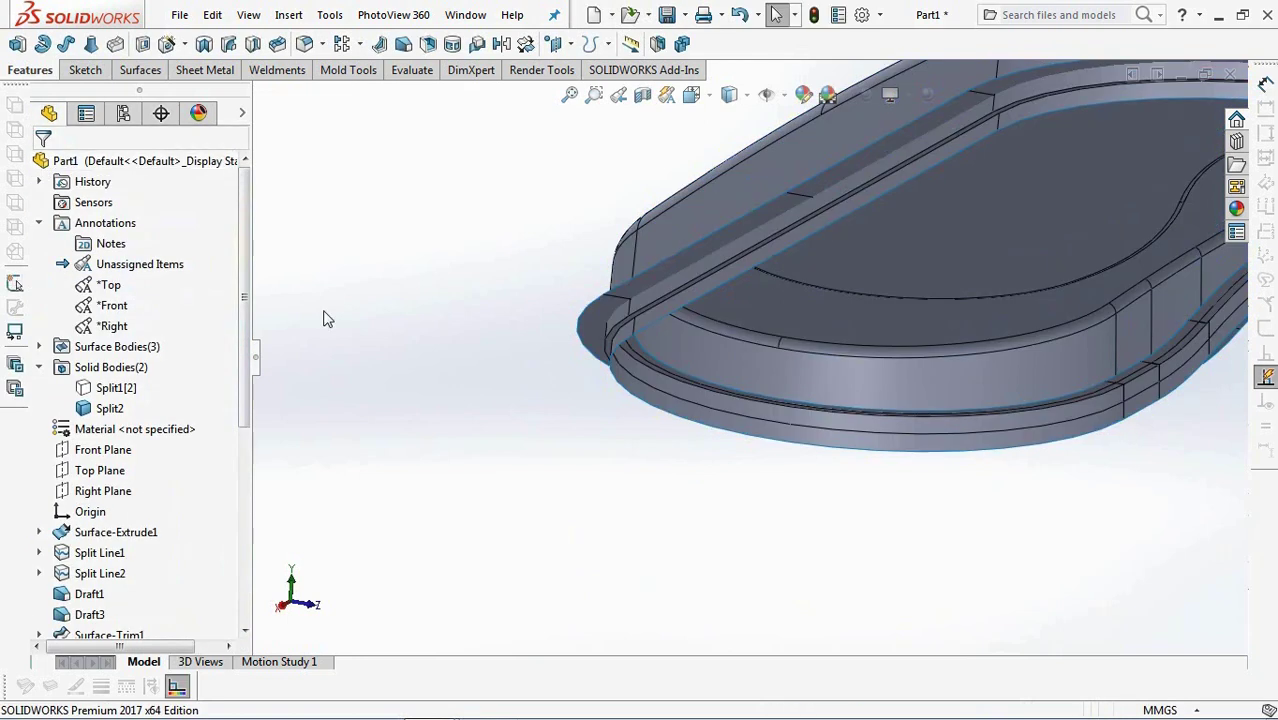
# Hide the offset flange surface and the extended wall surface around the upper body's rim.
pyautogui.click(590, 335)
pyautogui.click(665, 402)
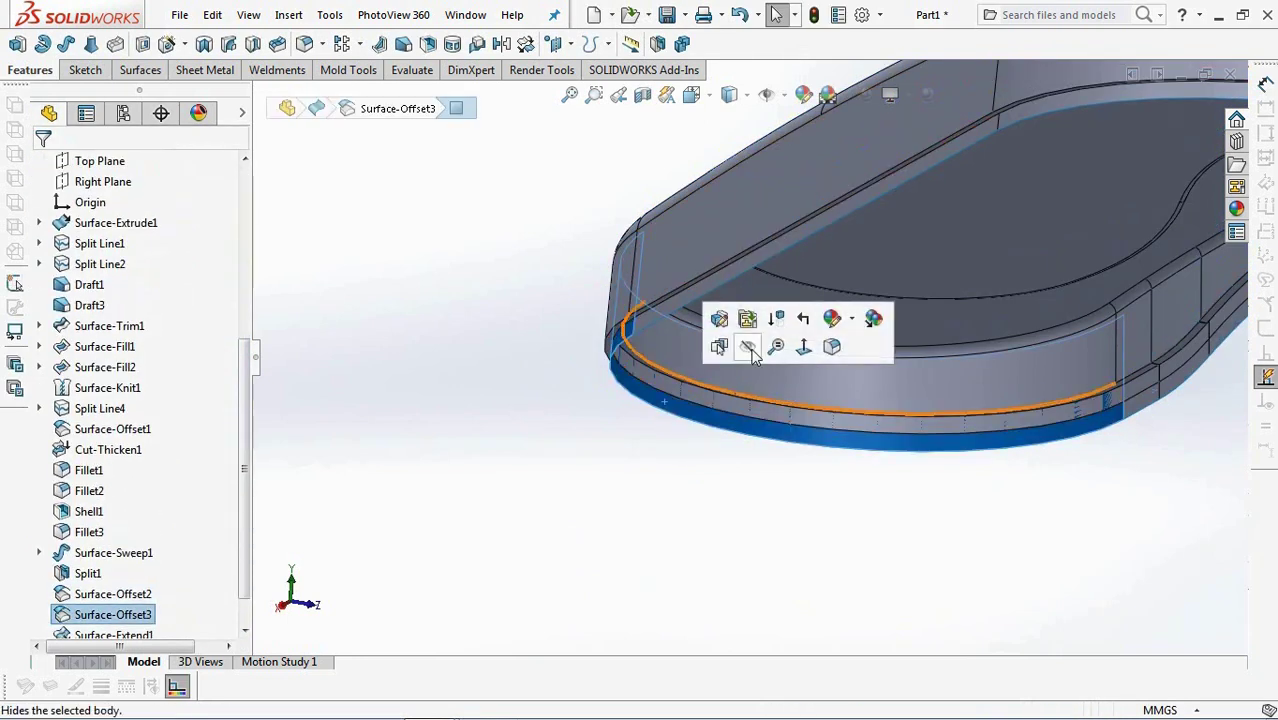
pyautogui.click(748, 347)
pyautogui.press('f')
# Show the lower solid body Split1[2] and hide the upper solid body Split2.
pyautogui.moveTo(251, 402); pyautogui.dragTo(247, 226)
pyautogui.click(120, 388)
pyautogui.click(128, 362)
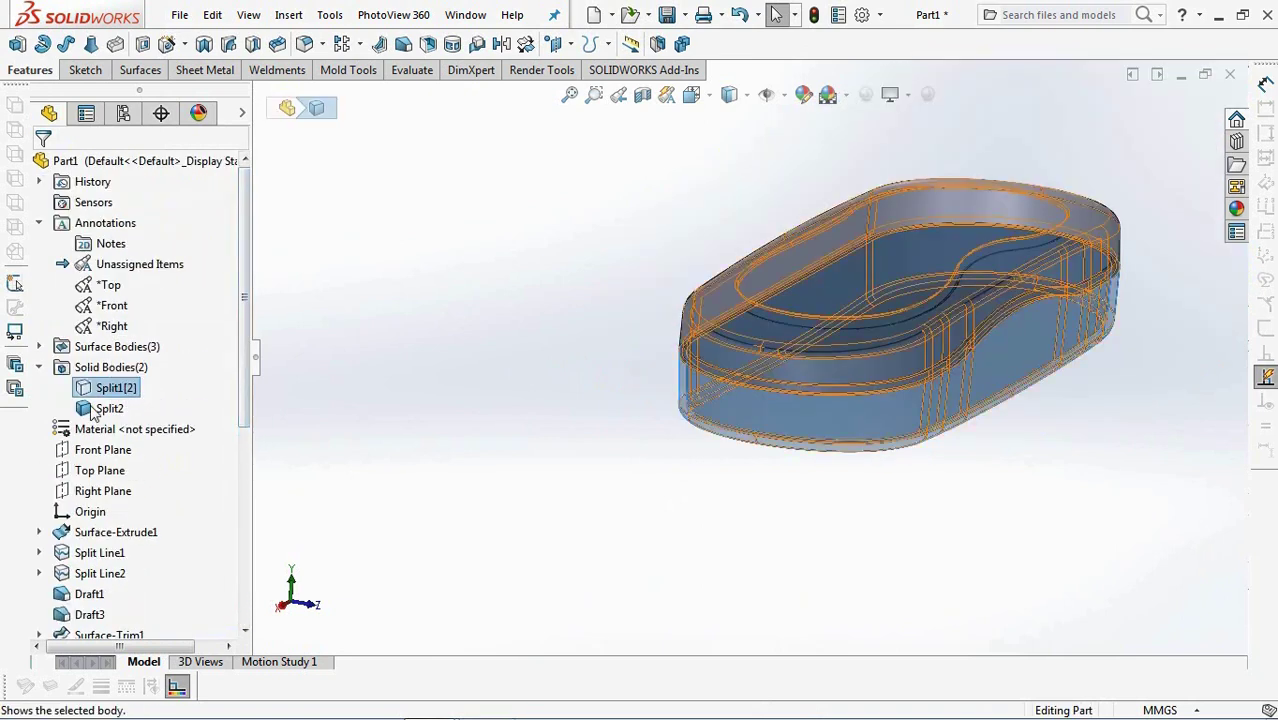
pyautogui.click(108, 408)
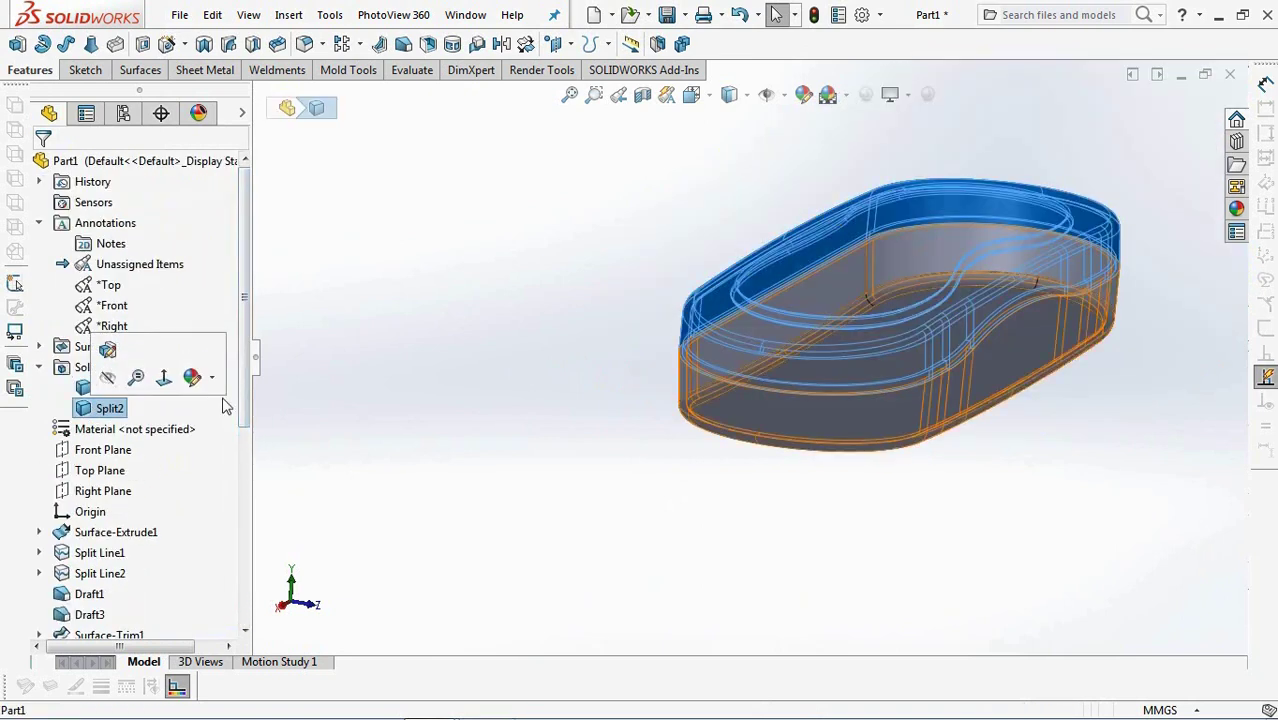
pyautogui.click(128, 364)
# Select all tangent faces of the lower body's top rim and offset them outward by 1 mm with Move Face.
pyautogui.moveTo(489, 370); pyautogui.dragTo(420, 475, button='middle')
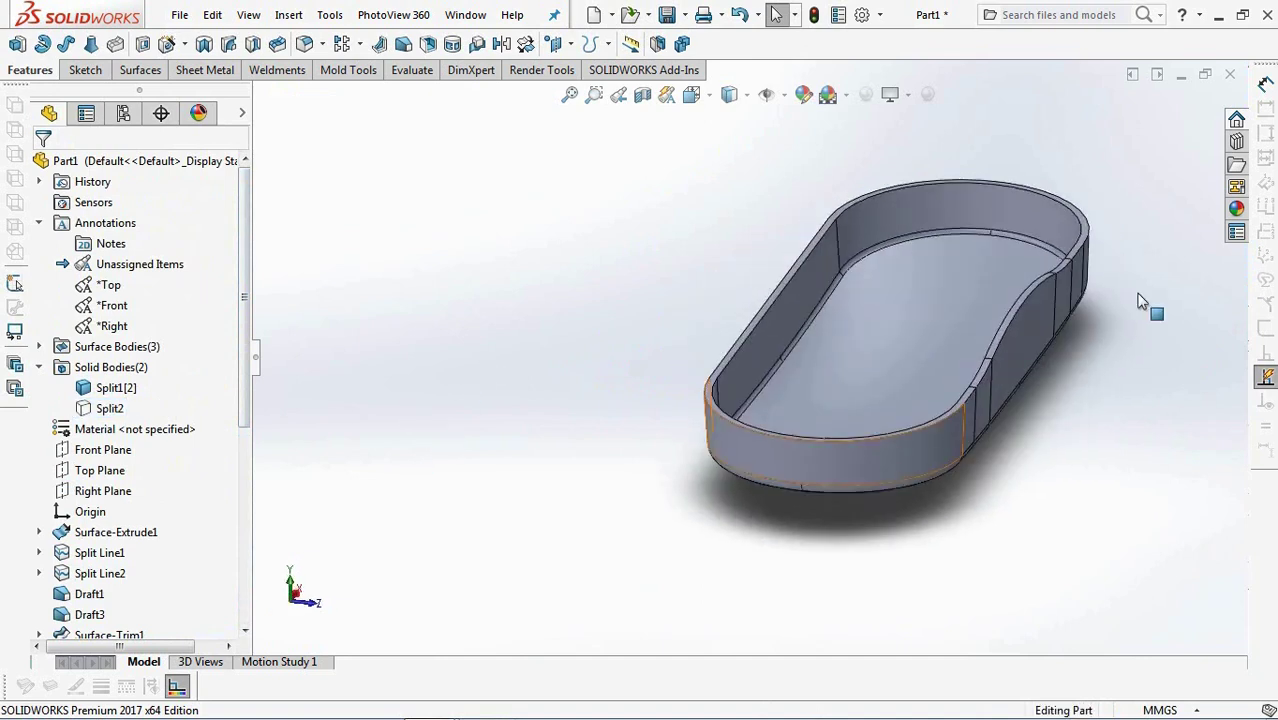
pyautogui.scroll(-2, 1140, 300)
pyautogui.moveTo(1138, 340); pyautogui.dragTo(1092, 376, button='middle')
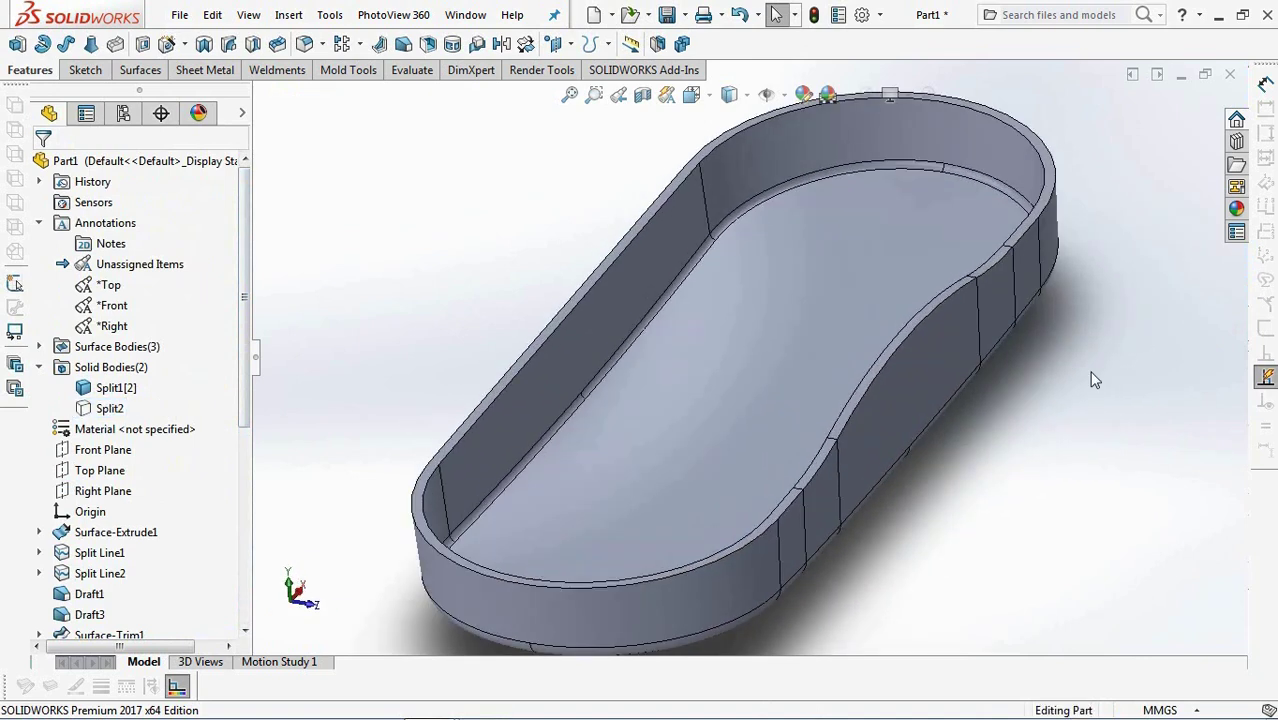
pyautogui.rightClick(490, 408)
pyautogui.click(549, 288)
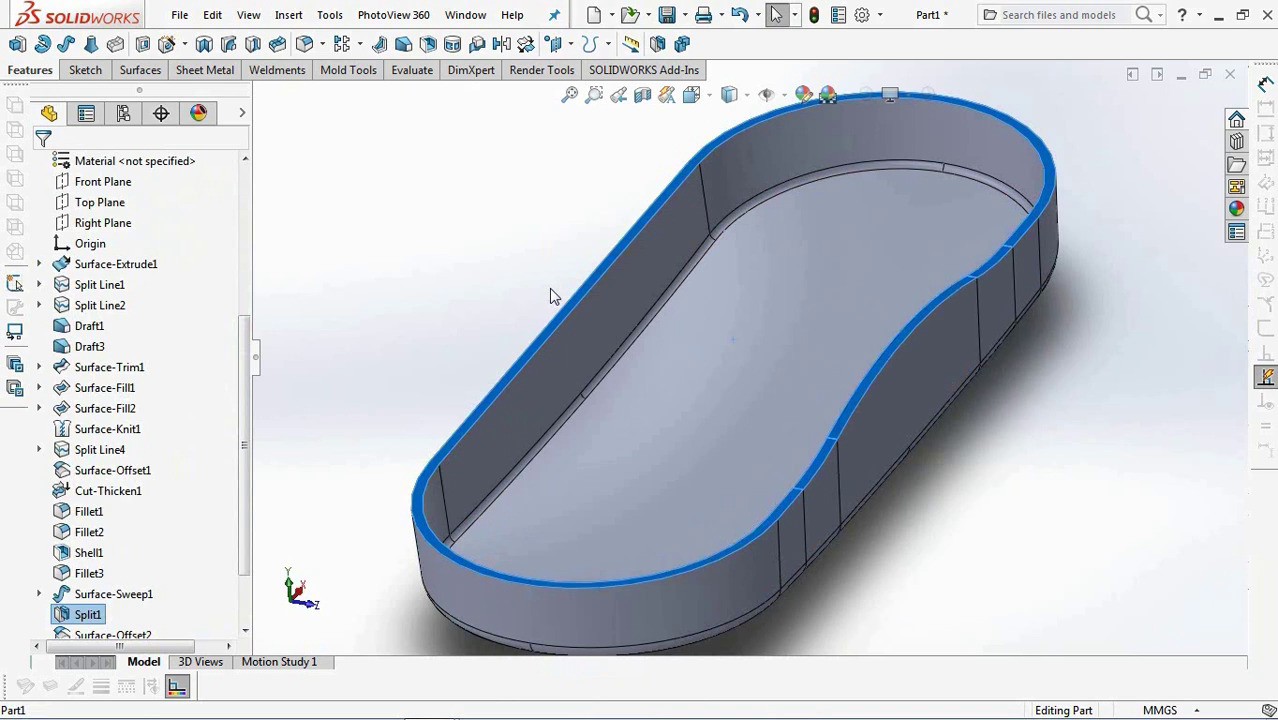
pyautogui.click(343, 71)
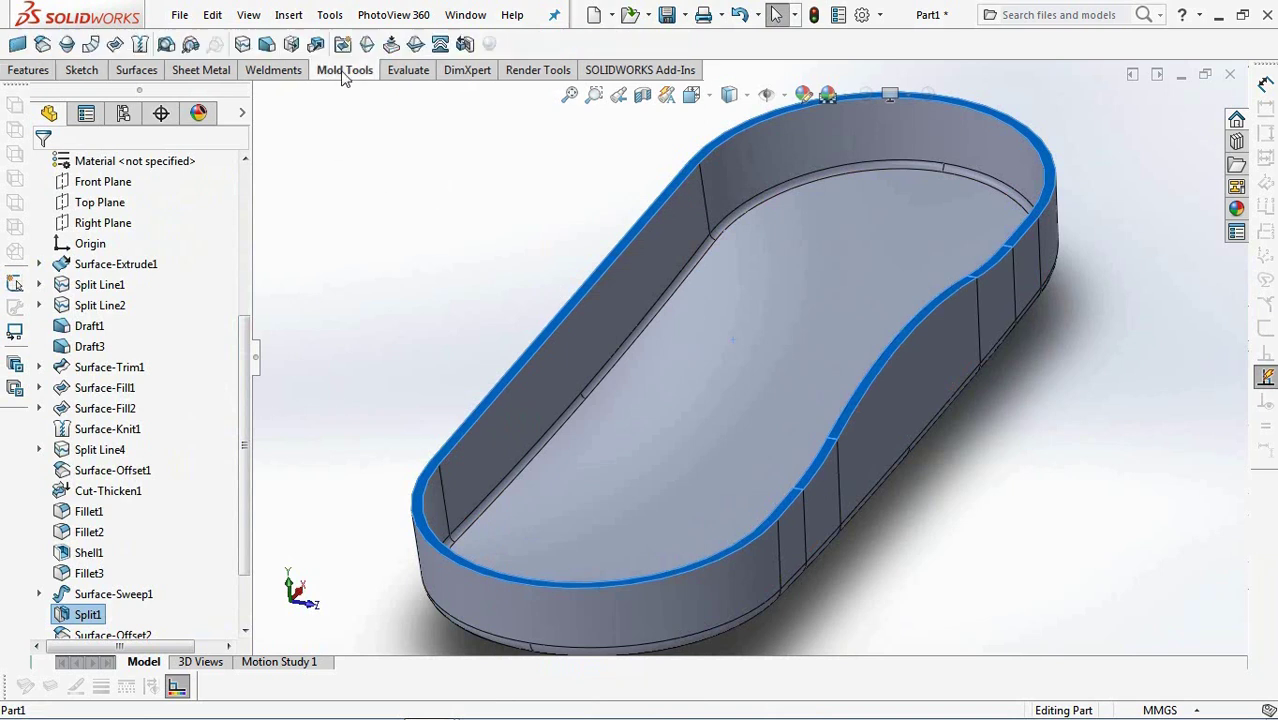
pyautogui.click(291, 45)
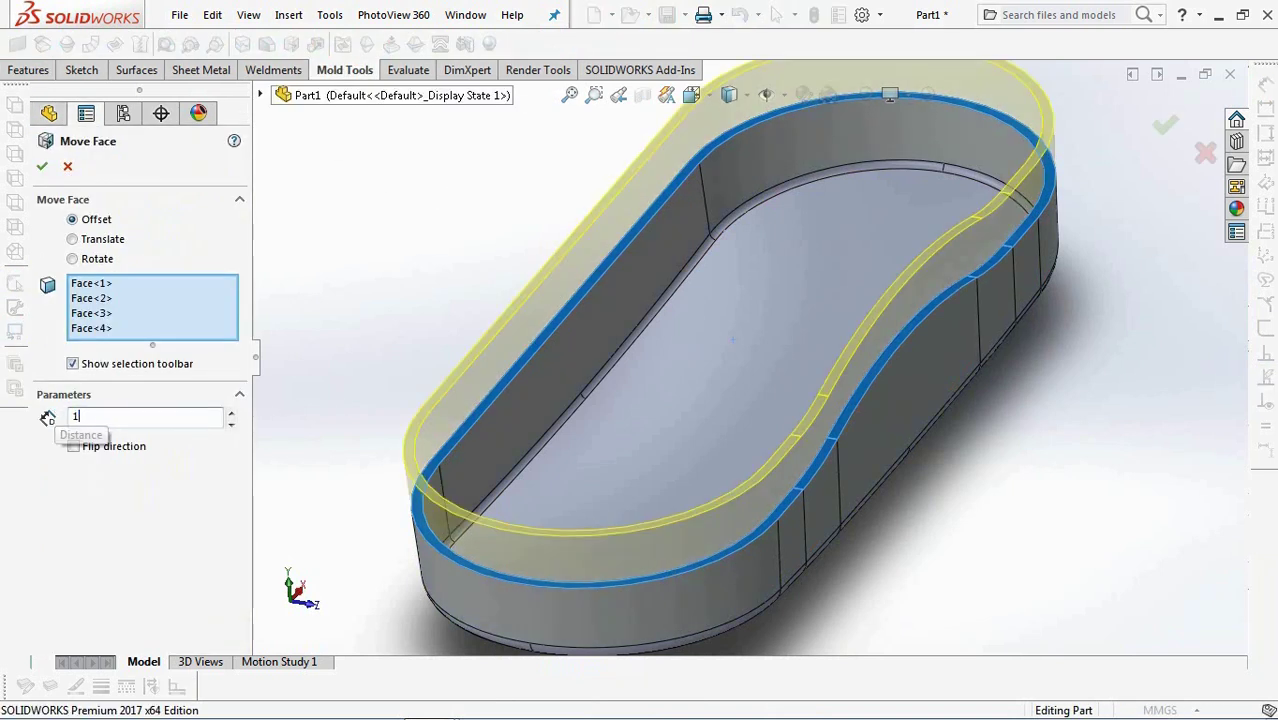
pyautogui.press('Return')
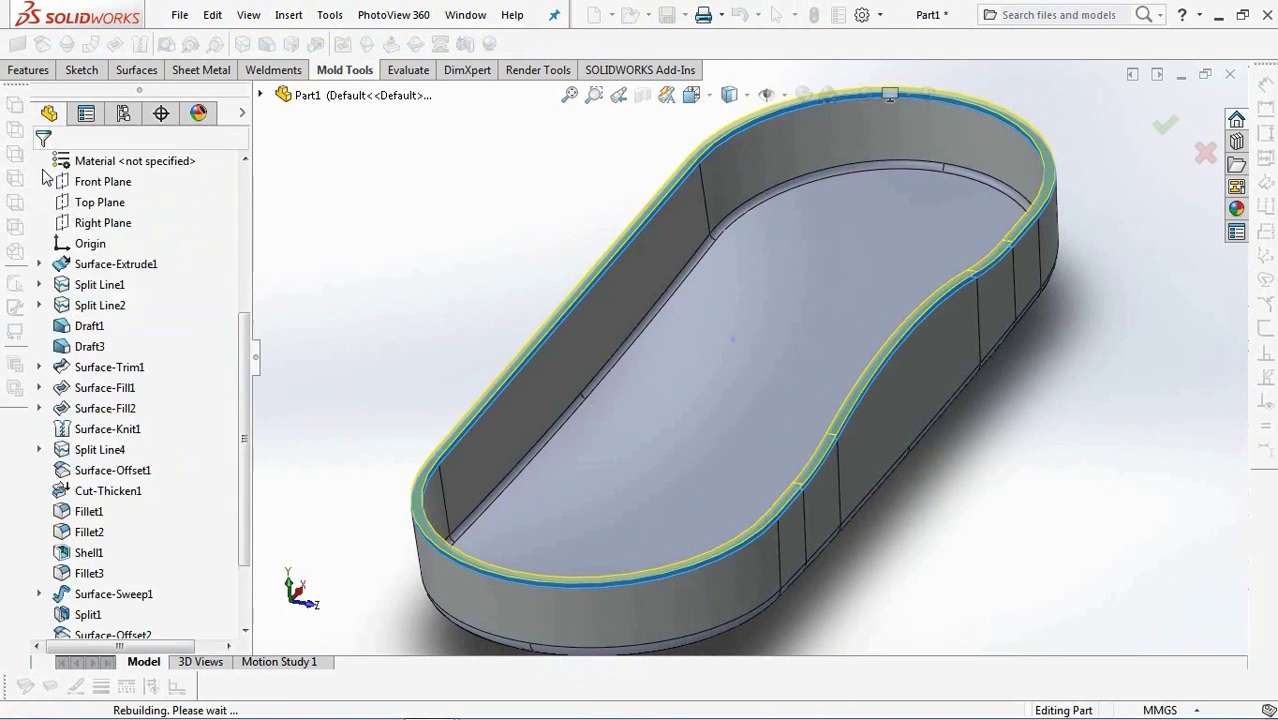
# Offset the lower body's eight inner side wall faces by 1 mm as a surface, with the offset direction reversed.
pyautogui.click(132, 72)
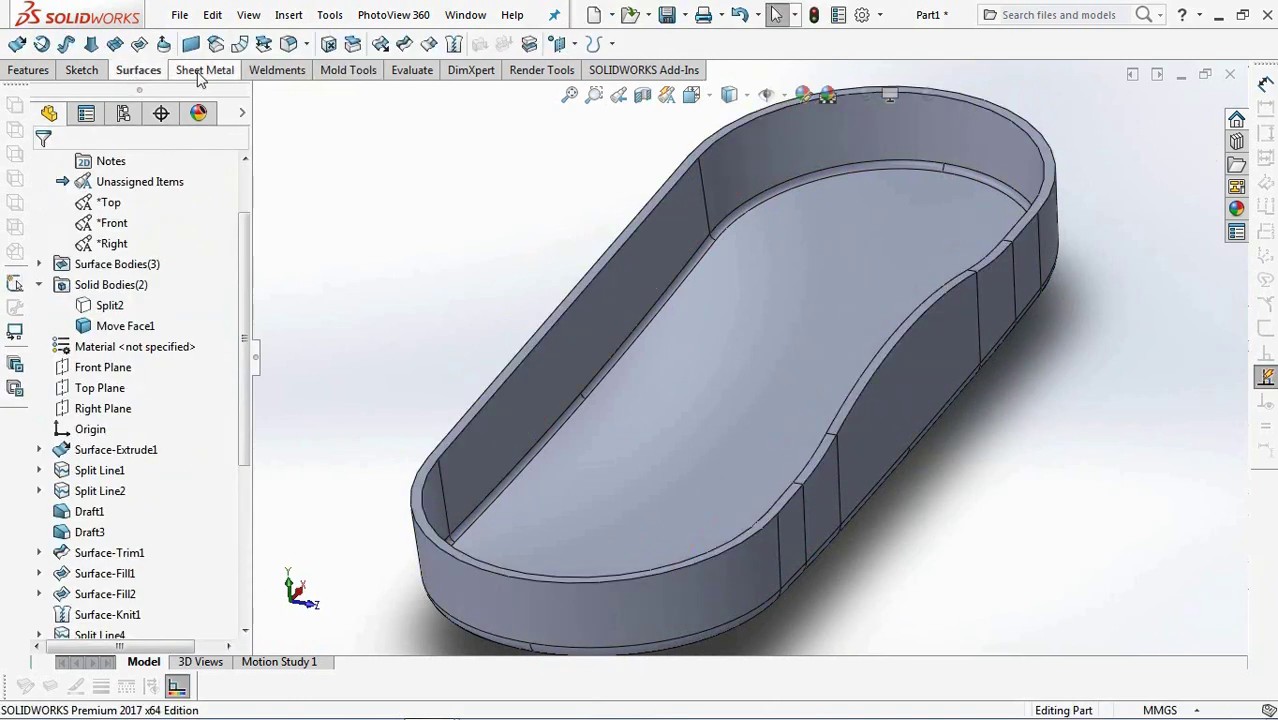
pyautogui.click(215, 45)
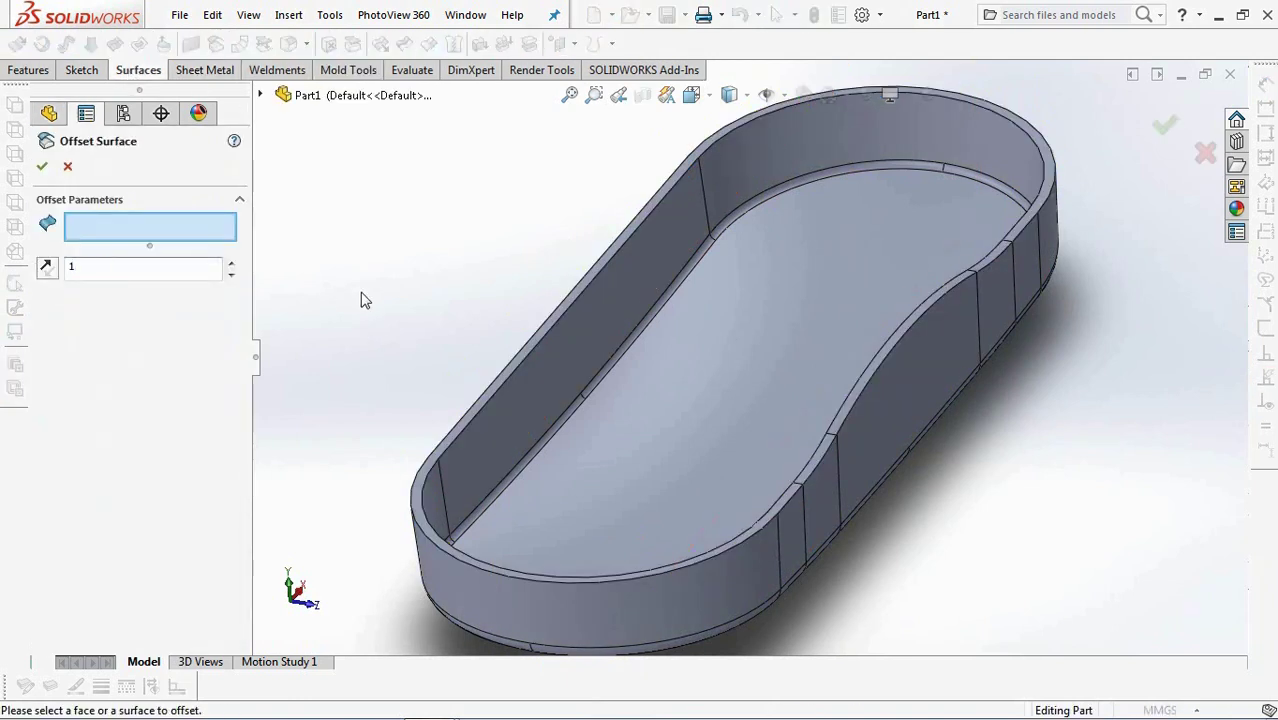
pyautogui.click(492, 433)
pyautogui.click(747, 205)
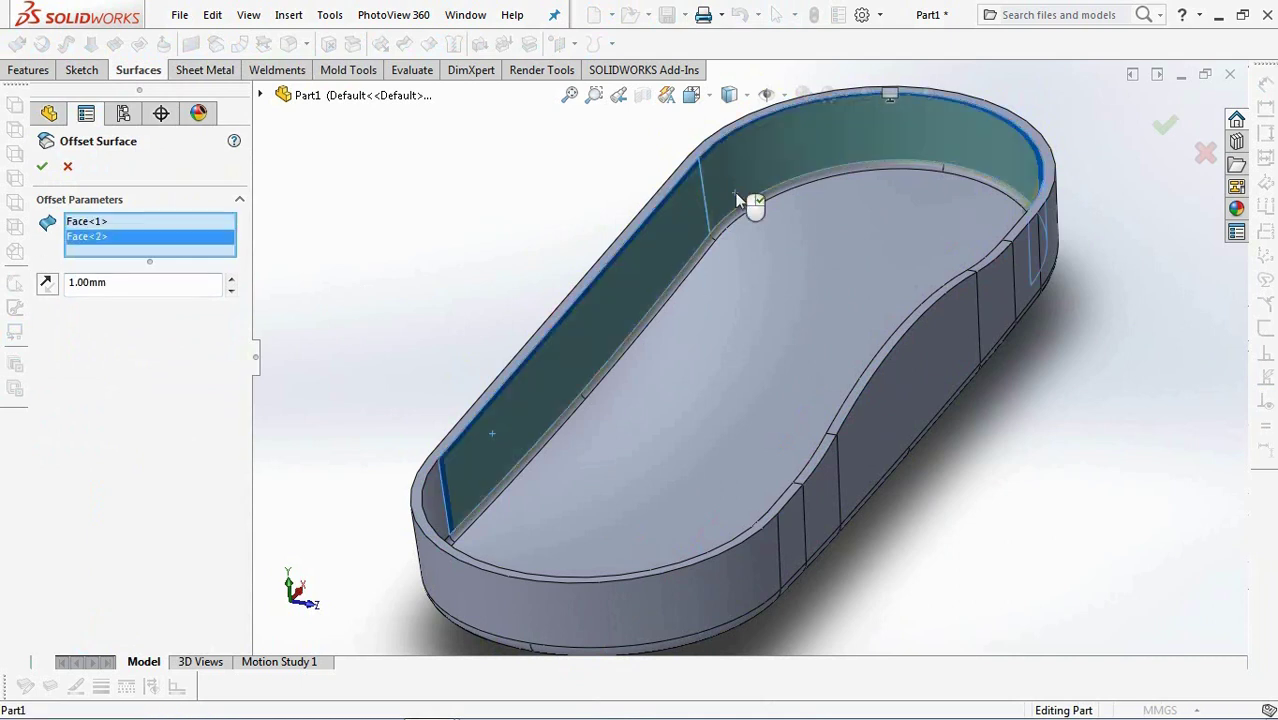
pyautogui.moveTo(747, 205); pyautogui.dragTo(975, 232, button='middle')
pyautogui.click(1126, 280)
pyautogui.scroll(3, 1150, 310)
pyautogui.click(1170, 337)
pyautogui.scroll(2, 1030, 427)
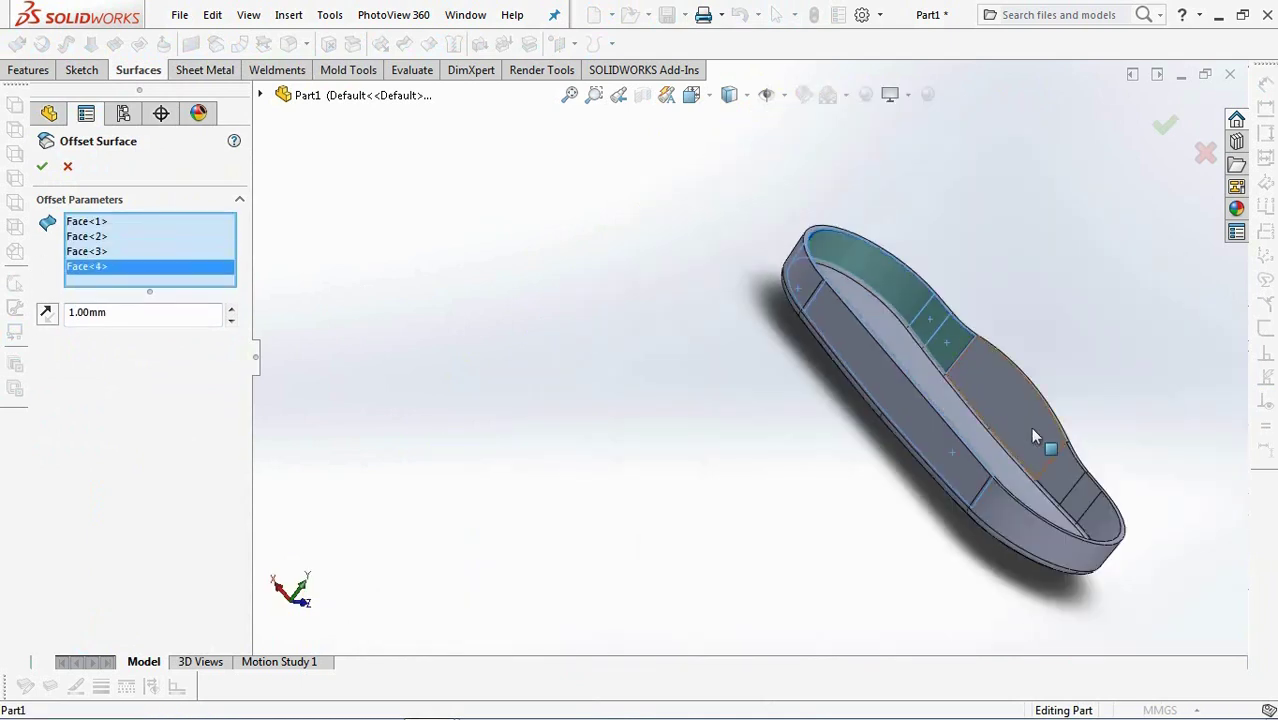
pyautogui.click(1030, 427)
pyautogui.scroll(-4, 1035, 480)
pyautogui.click(1034, 478)
pyautogui.click(1063, 521)
pyautogui.moveTo(1063, 521); pyautogui.dragTo(633, 549, button='middle')
pyautogui.click(633, 549)
pyautogui.click(45, 374)
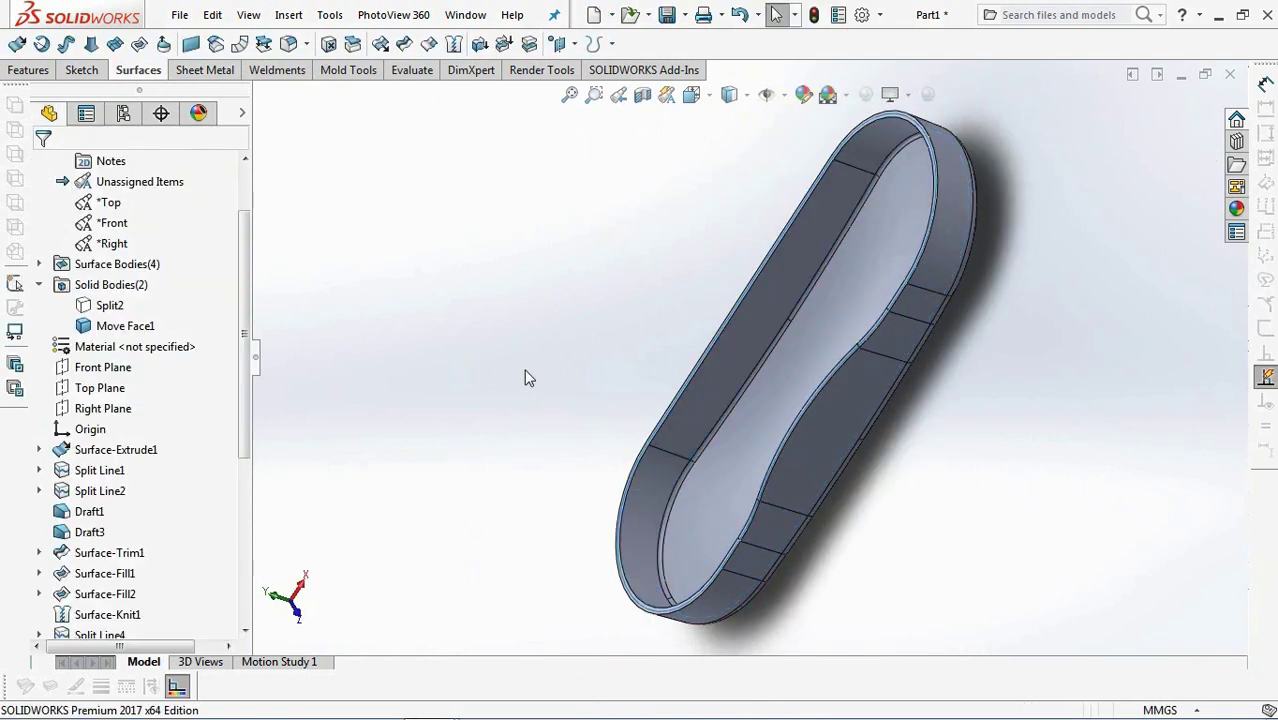
# Hide the lower solid body, leaving only the new offset wall surface in view.
pyautogui.moveTo(525, 371); pyautogui.dragTo(713, 499, button='middle')
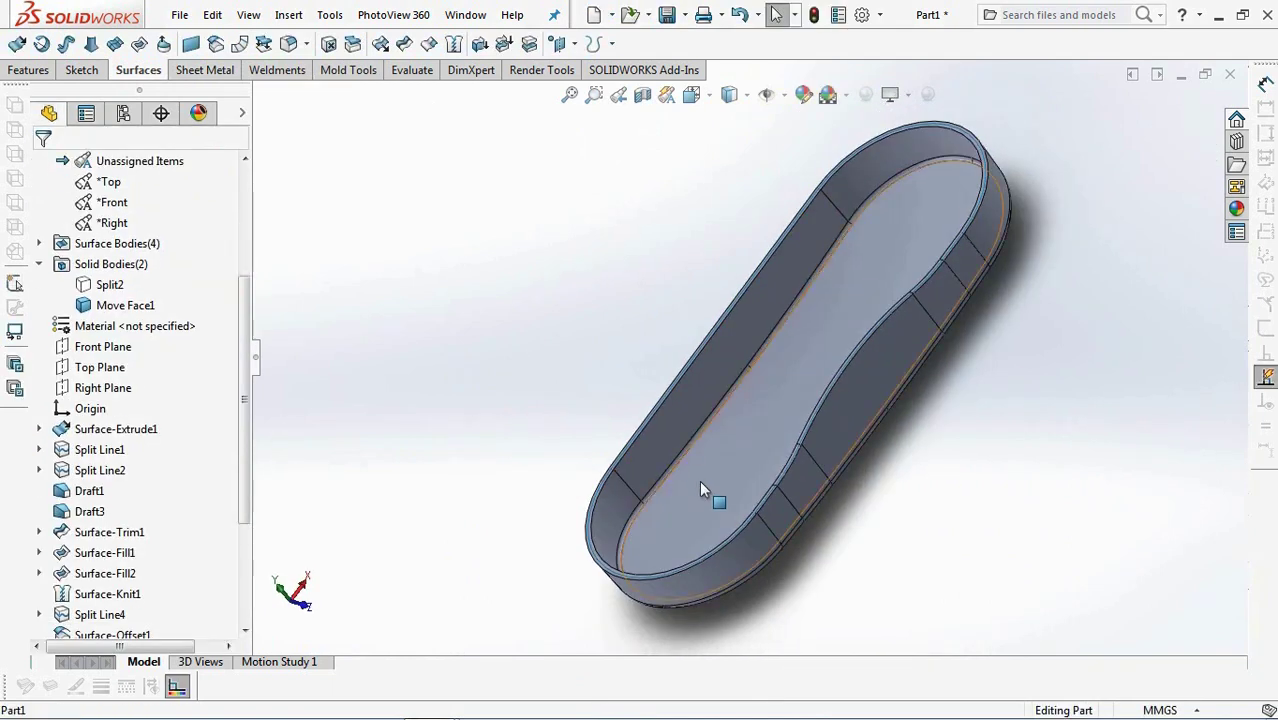
pyautogui.click(713, 495)
pyautogui.click(786, 427)
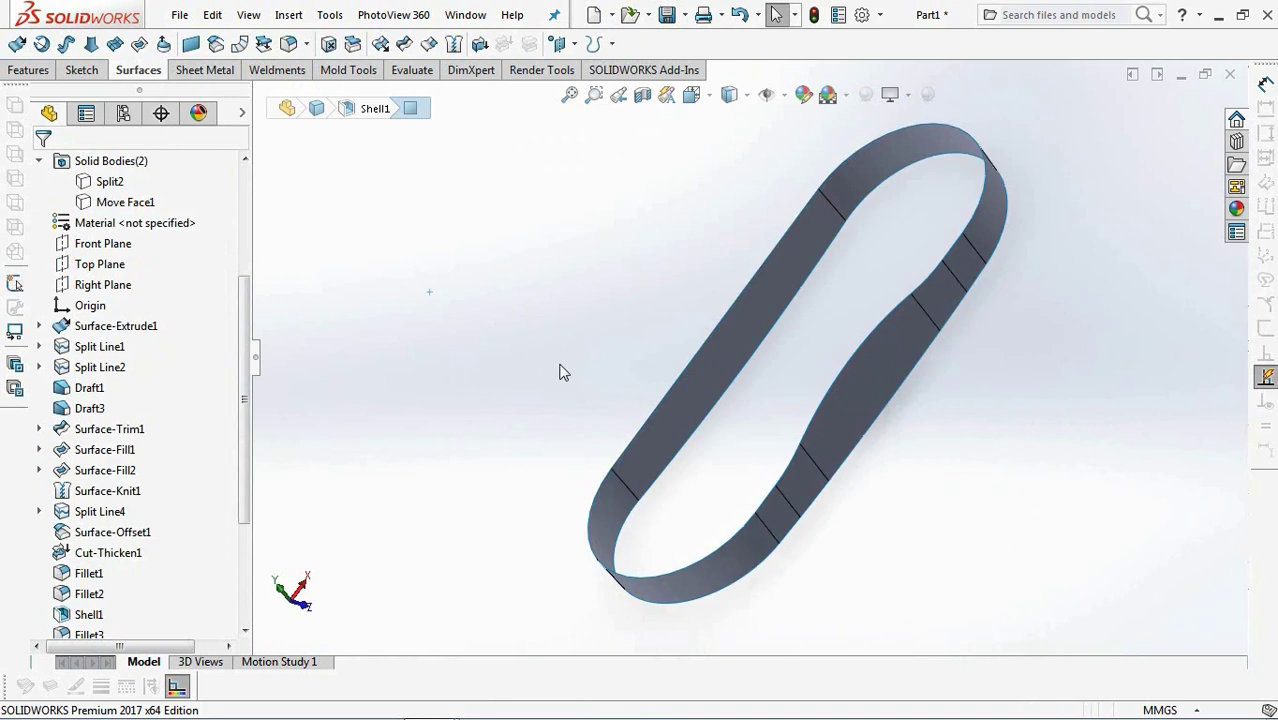
# Extend all upper edges of the offset wall surface by 2 mm with the same-surface extension type.
pyautogui.click(380, 46)
pyautogui.click(615, 464)
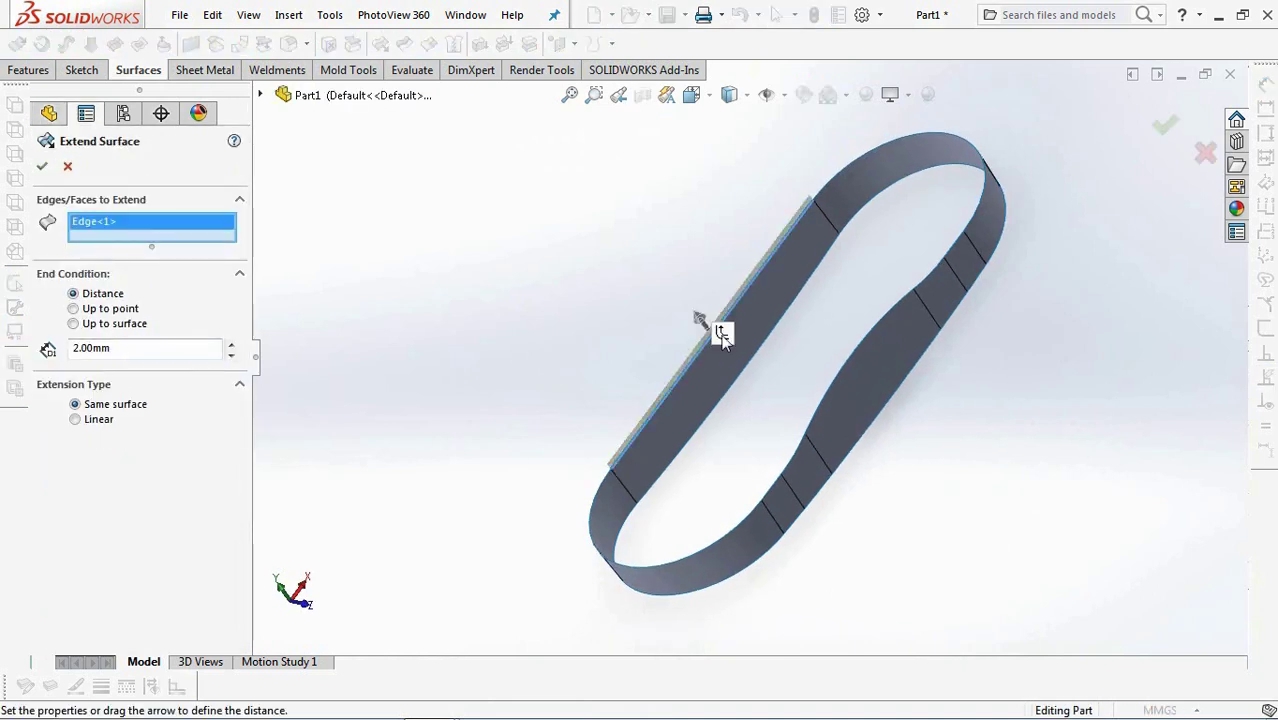
pyautogui.click(820, 421)
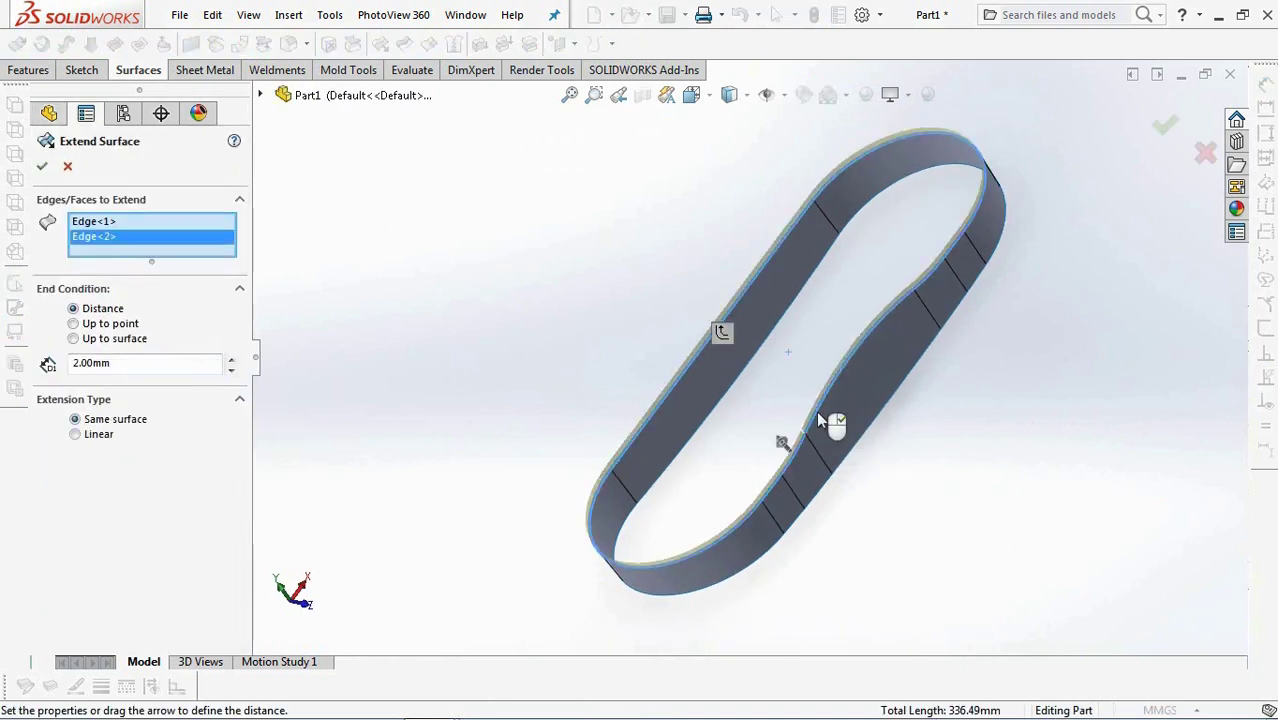
pyautogui.scroll(-10, 816, 420)
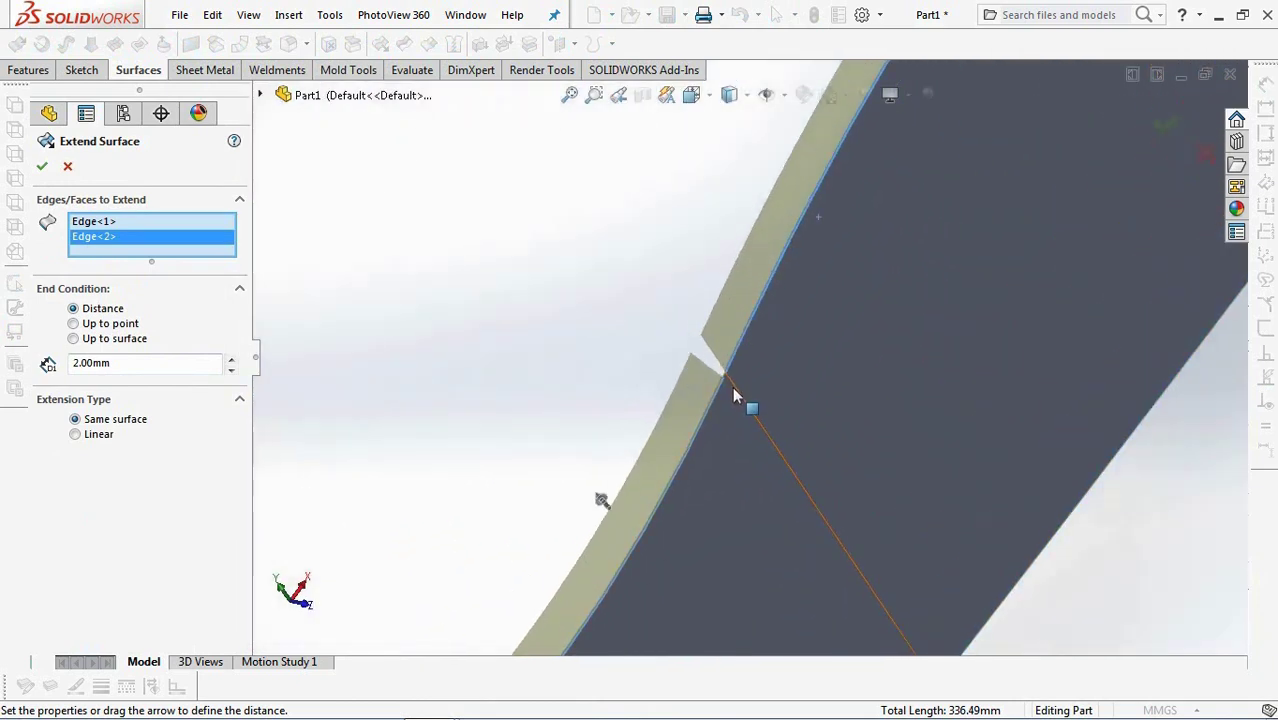
pyautogui.scroll(-2, 725, 378)
pyautogui.click(718, 358)
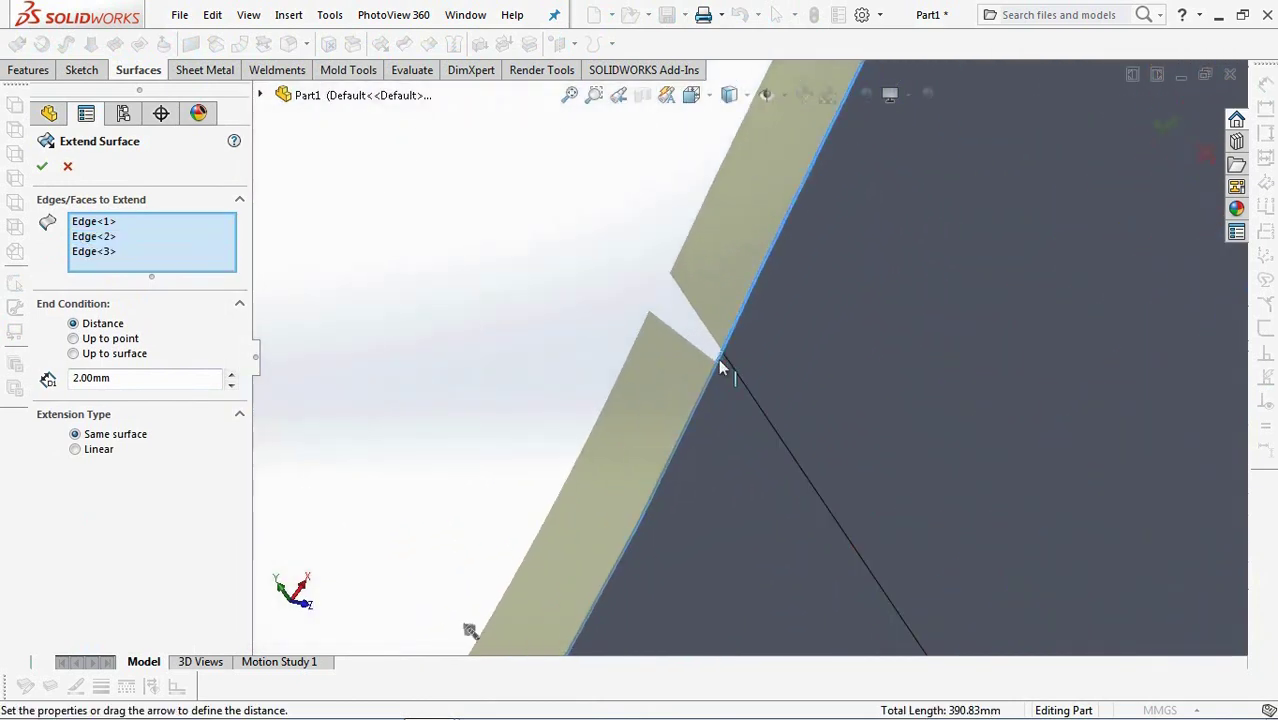
pyautogui.scroll(10, 718, 358)
pyautogui.scroll(8, 720, 364)
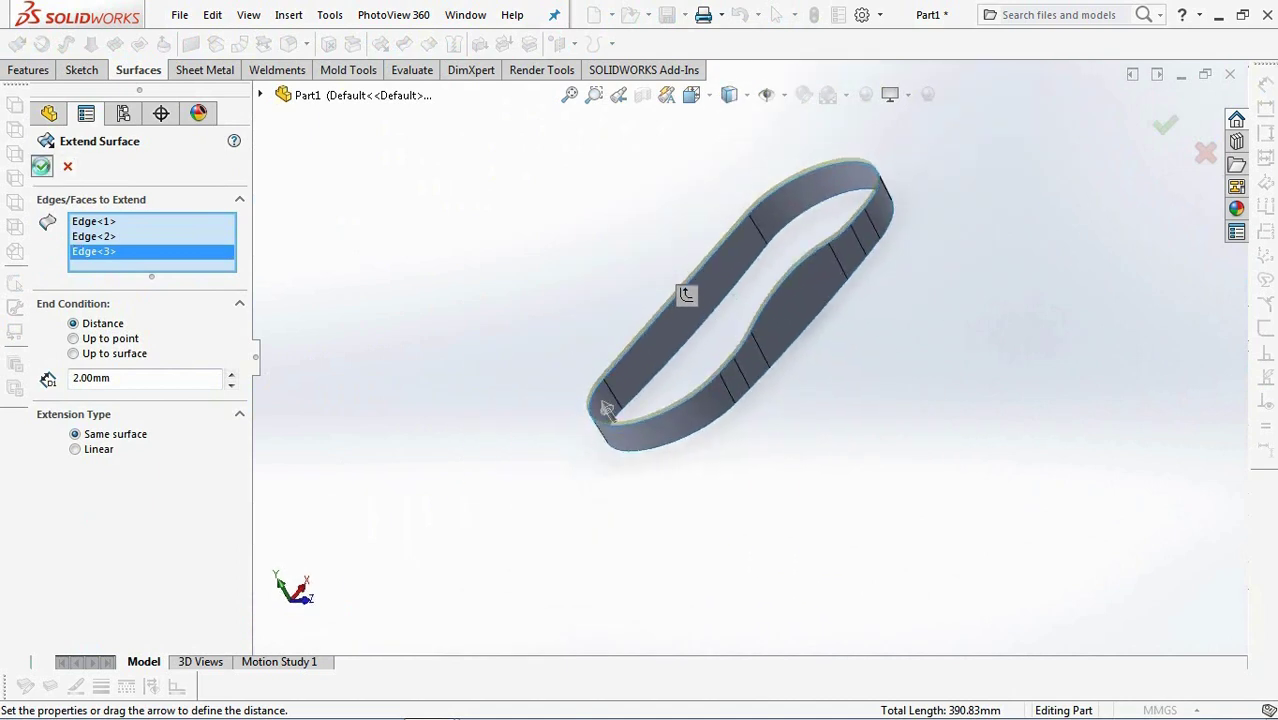
# Show the lower solid body Move Face1 and the original swept surface Surface-Sweep1 again.
pyautogui.moveTo(246, 420); pyautogui.dragTo(248, 308)
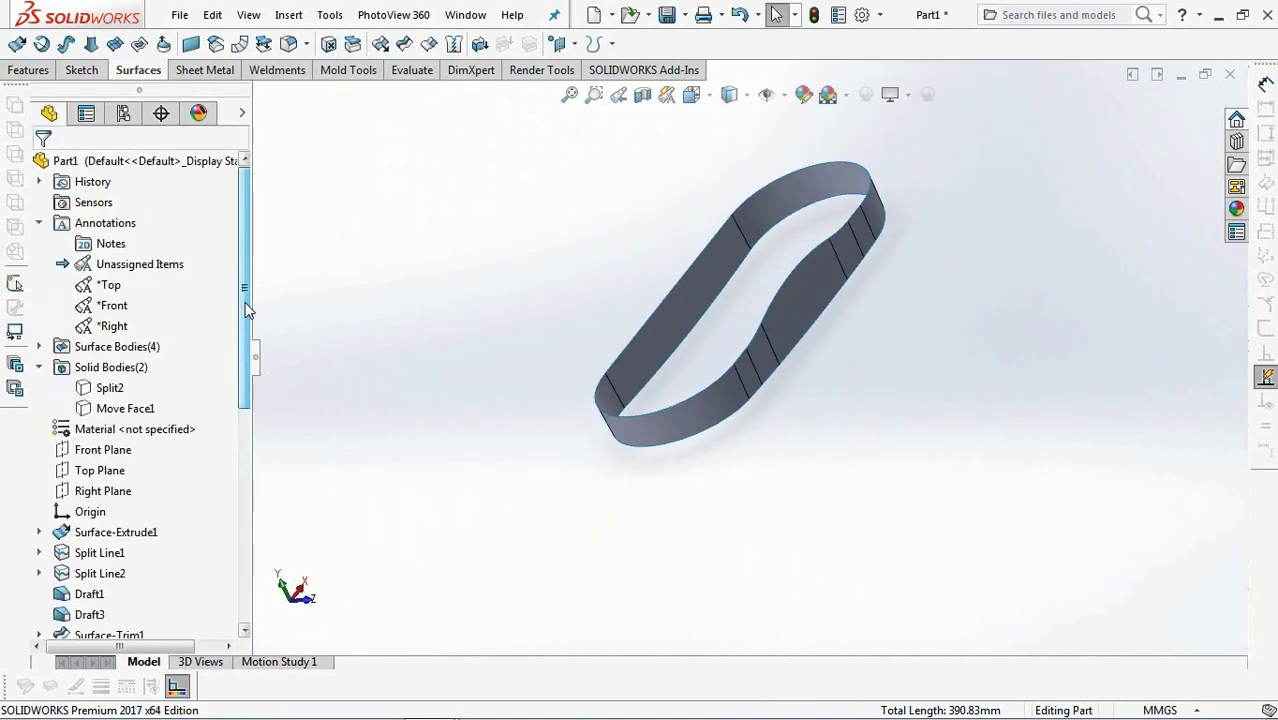
pyautogui.click(125, 408)
pyautogui.click(337, 436)
pyautogui.scroll(-8, 646, 390)
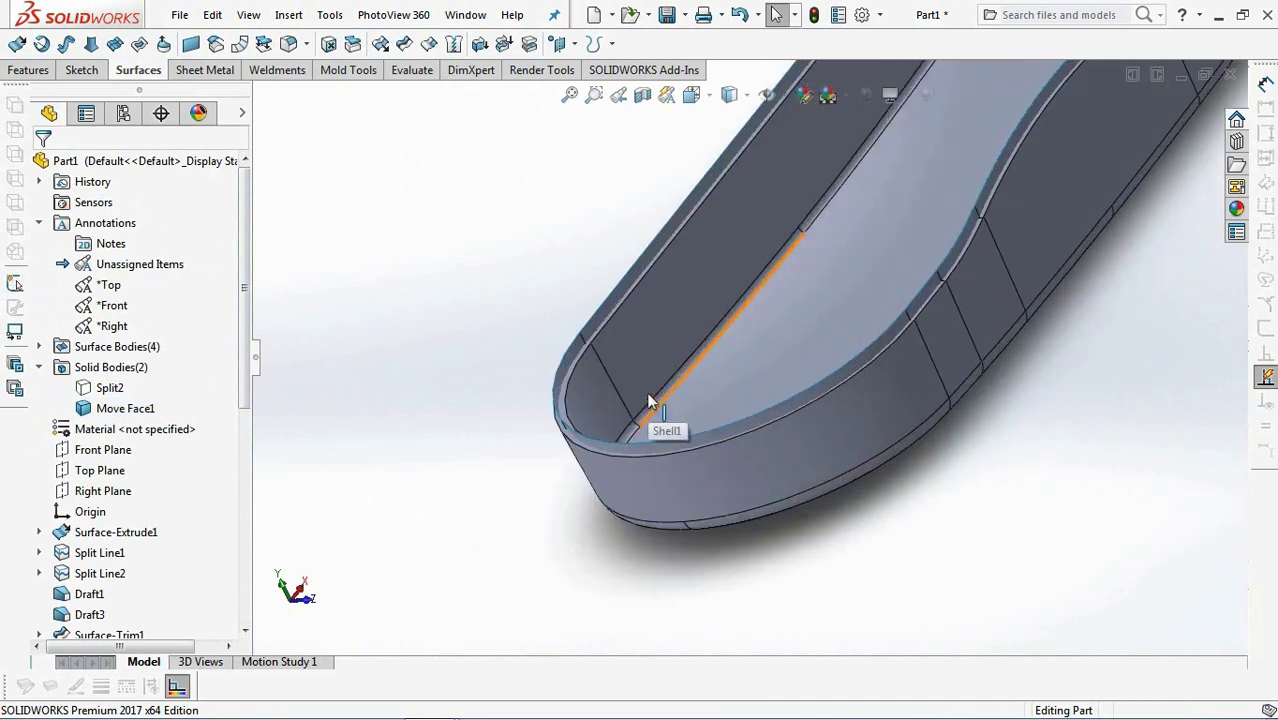
pyautogui.moveTo(372, 376); pyautogui.dragTo(398, 379, button='middle')
pyautogui.click(38, 346)
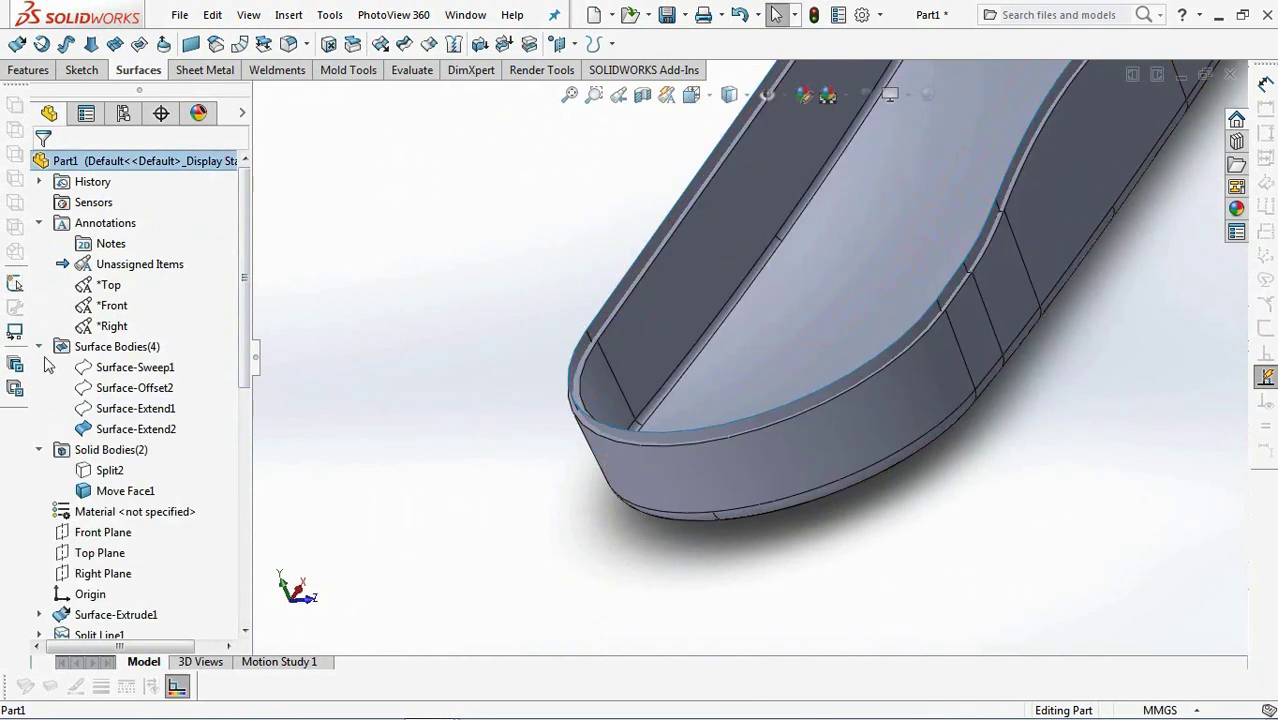
pyautogui.click(120, 367)
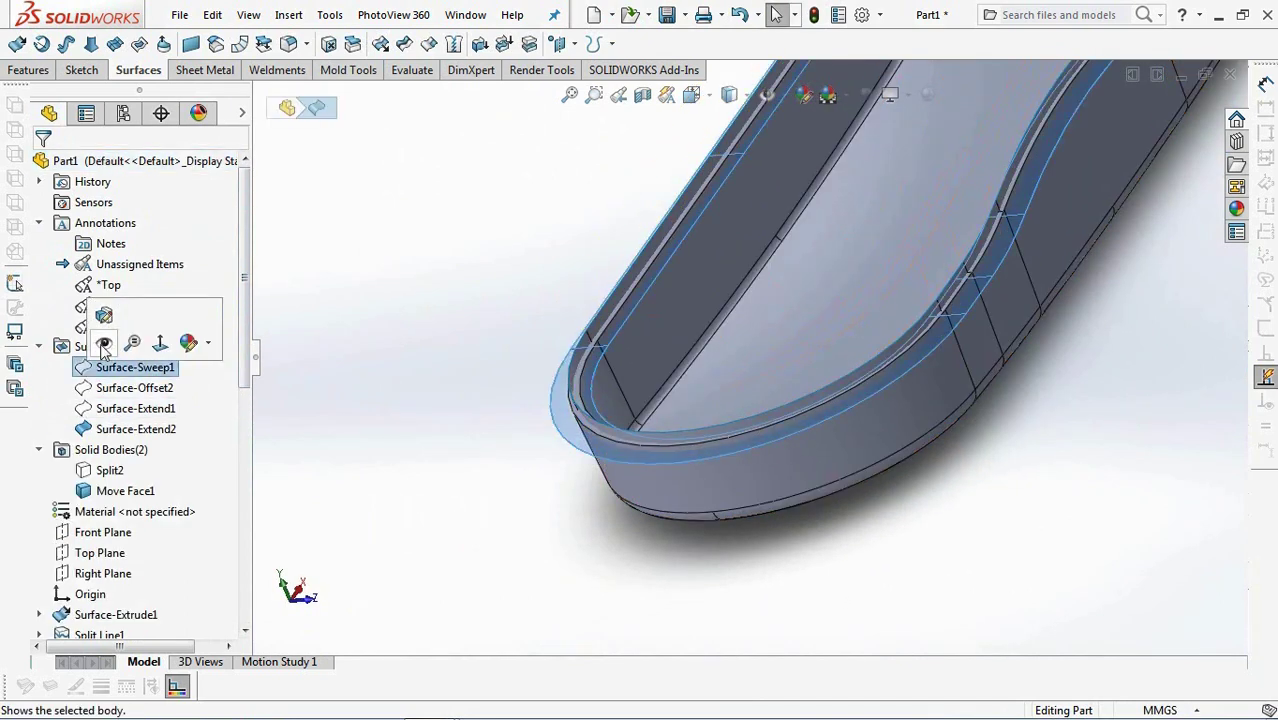
pyautogui.click(106, 342)
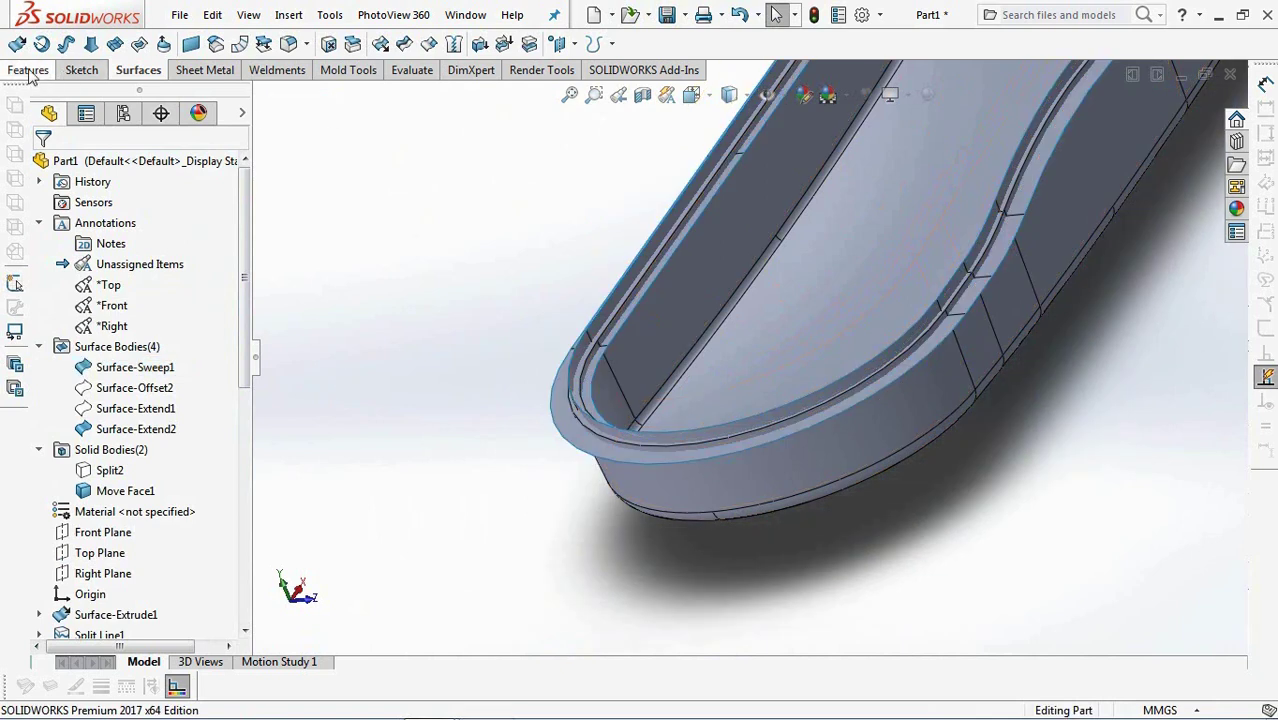
# Split the lower body Move Face1 with Surface-Extend2 and Surface-Sweep1, consuming the thin outer rim piece, resulting body 2.
pyautogui.click(29, 70)
pyautogui.click(657, 44)
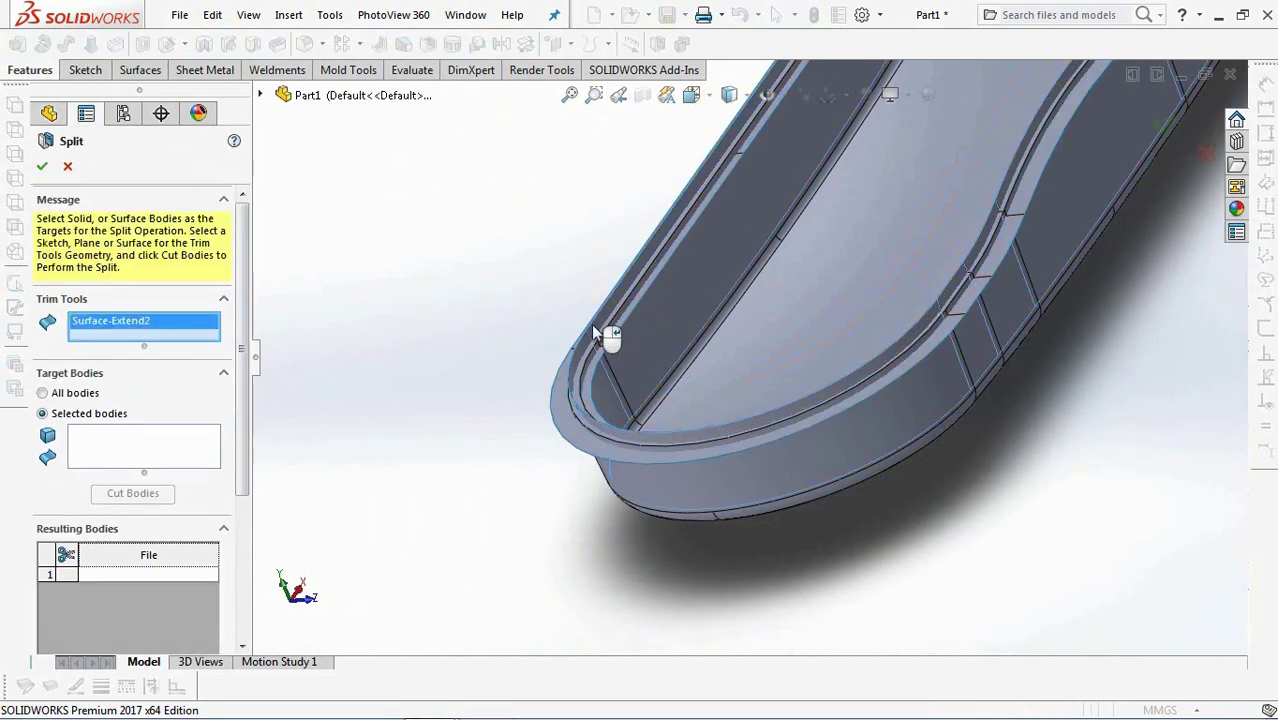
pyautogui.click(548, 422)
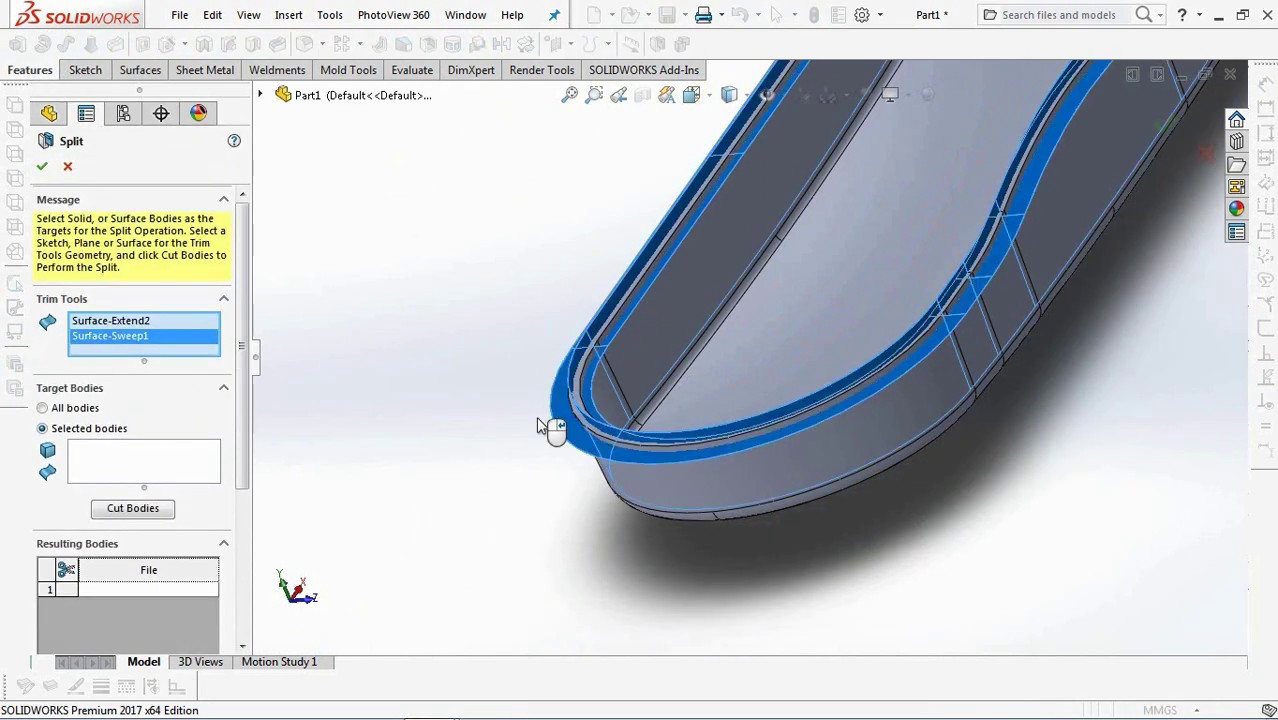
pyautogui.click(695, 491)
pyautogui.click(117, 508)
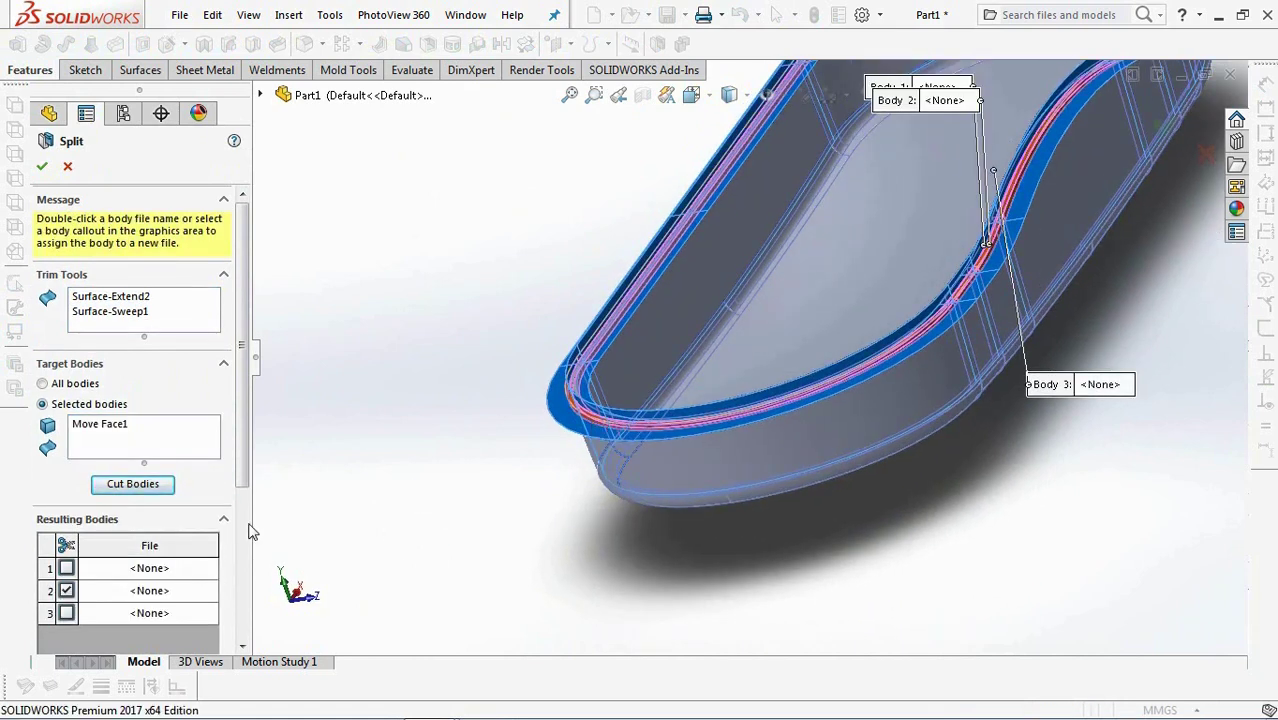
pyautogui.scroll(-5, 120, 560)
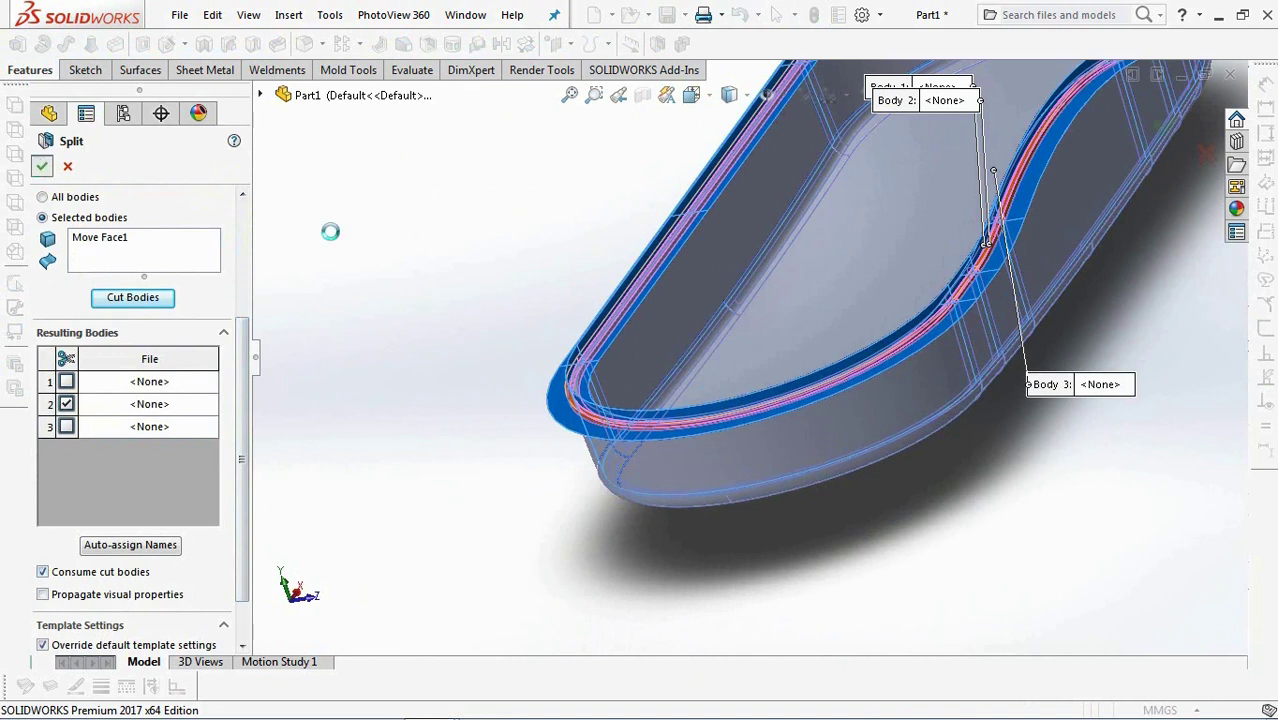
# Hide the extended offset wall surface and the swept surface around the lower body's rim.
pyautogui.scroll(-3, 600, 360)
pyautogui.click(676, 309)
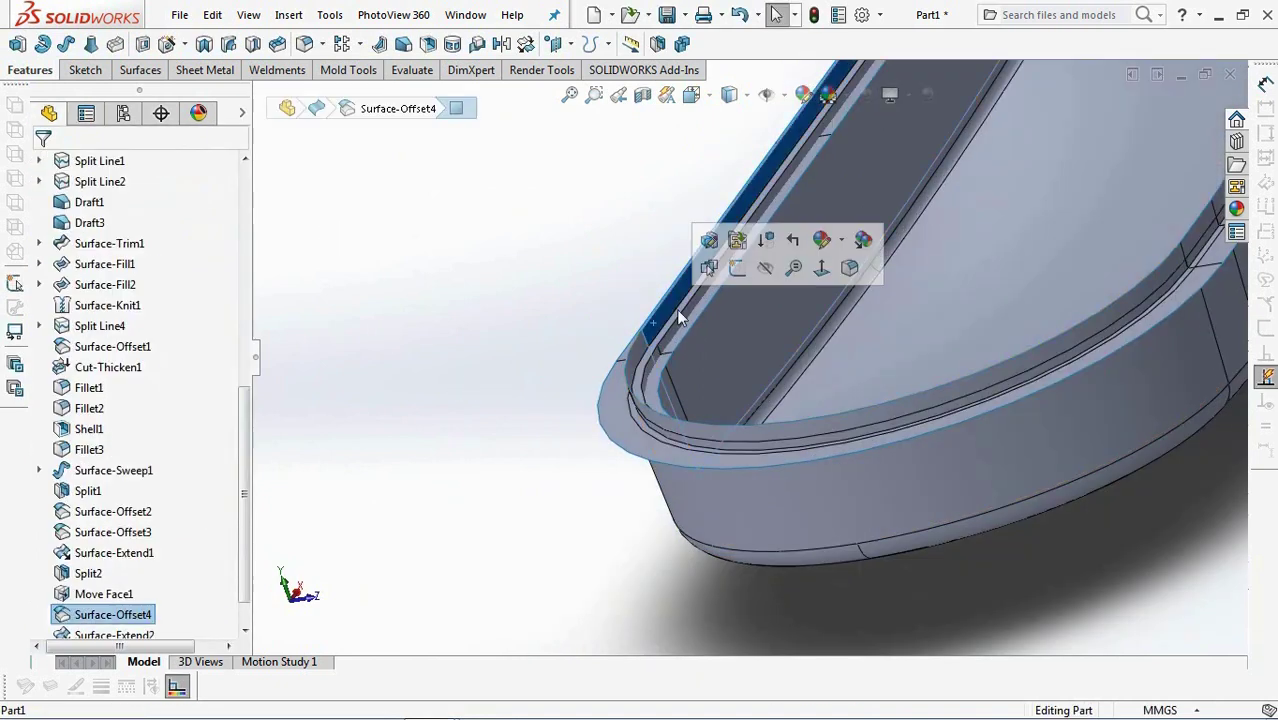
pyautogui.click(764, 270)
pyautogui.click(614, 420)
pyautogui.click(724, 357)
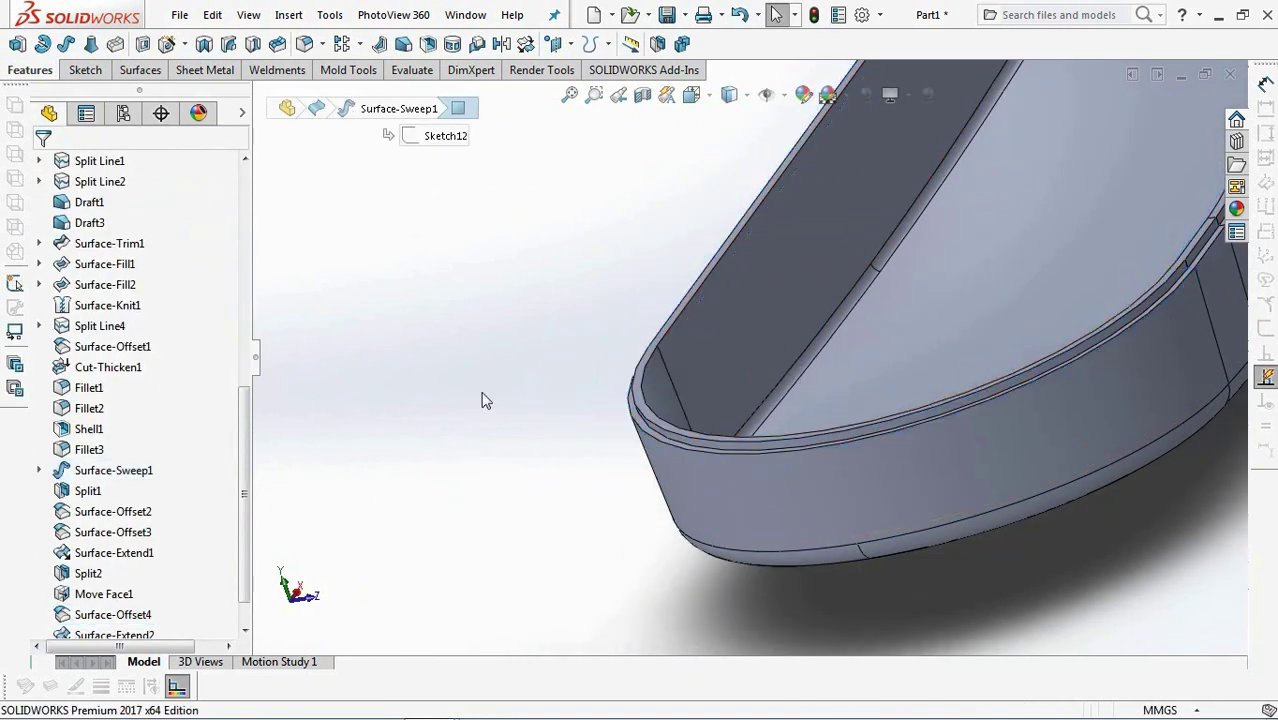
# Draft the eight tangent outer side faces of the lower body's lip by 3 degrees, using the Top Plane as neutral plane.
pyautogui.scroll(3, 488, 422)
pyautogui.moveTo(488, 426); pyautogui.dragTo(568, 442, button='middle')
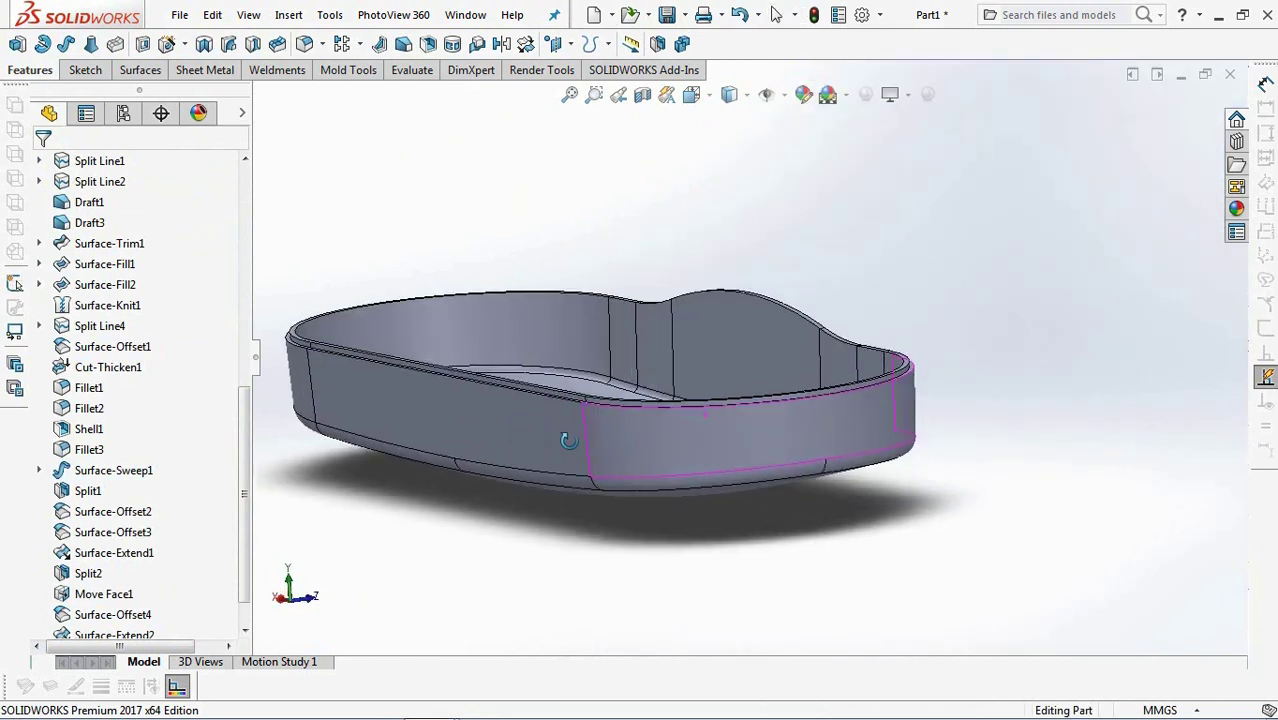
pyautogui.moveTo(245, 542); pyautogui.dragTo(266, 358)
pyautogui.click(99, 491)
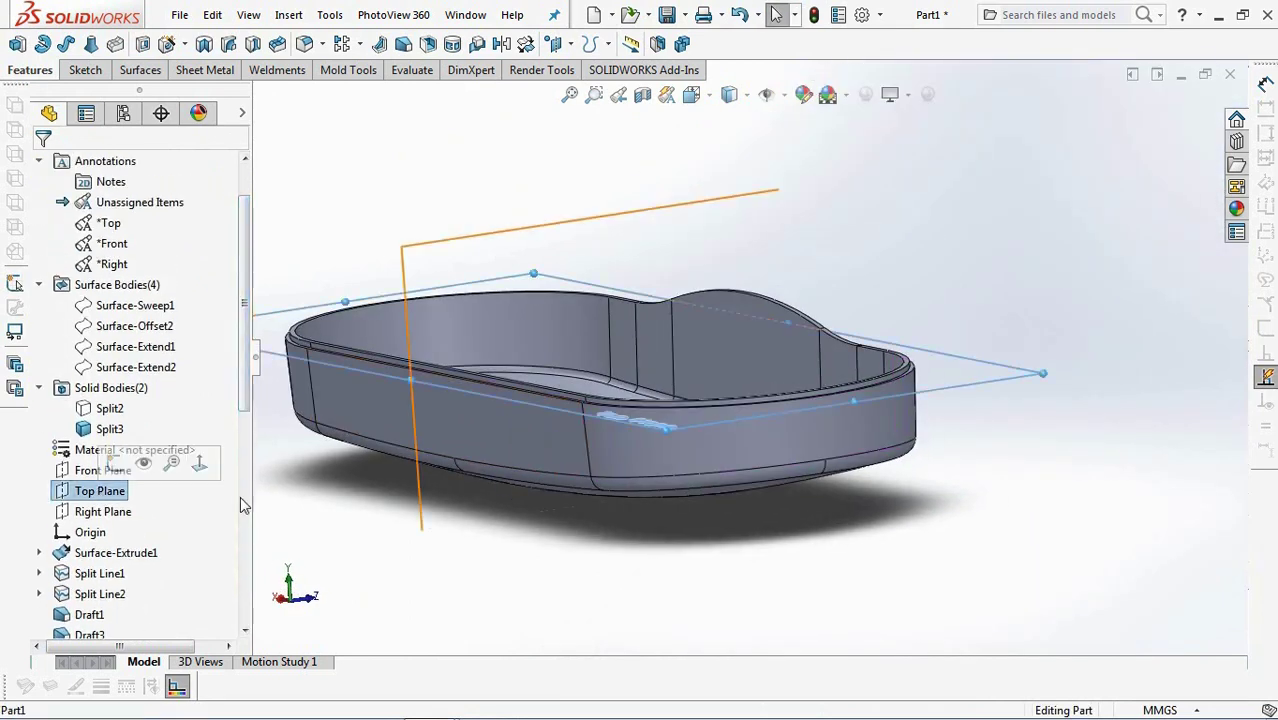
pyautogui.click(403, 44)
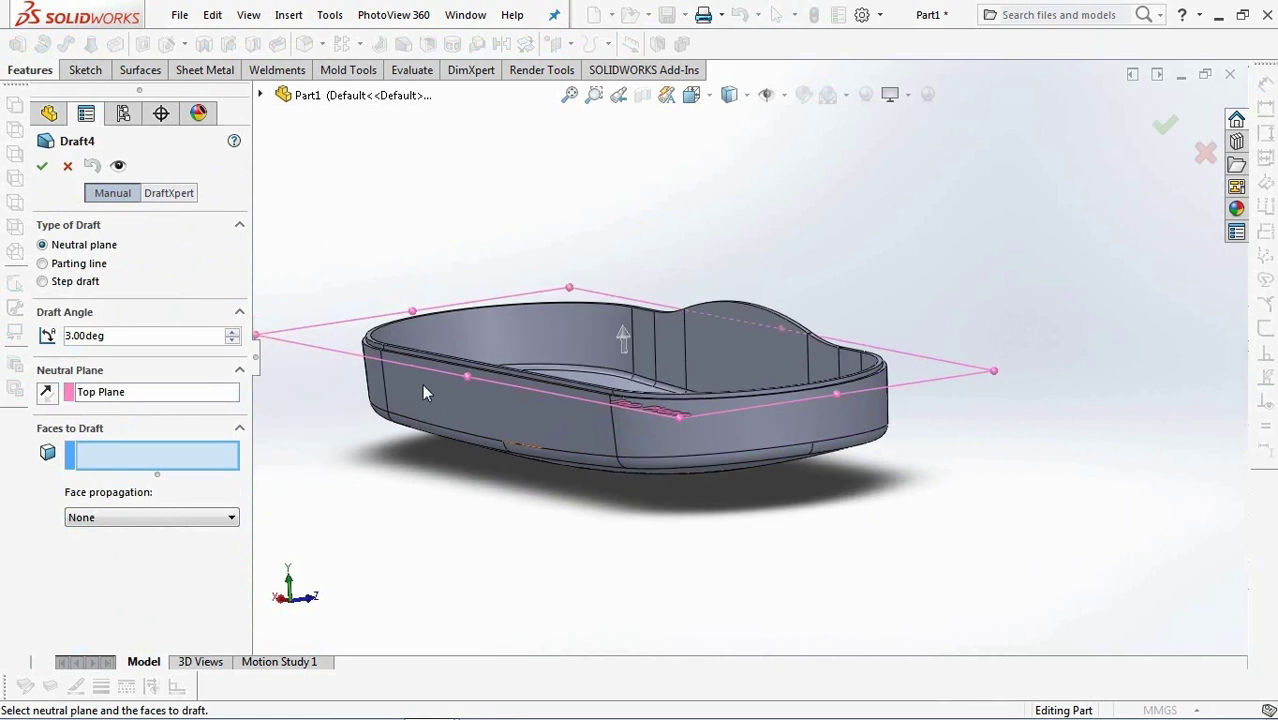
pyautogui.scroll(-5, 422, 384)
pyautogui.rightClick(562, 316)
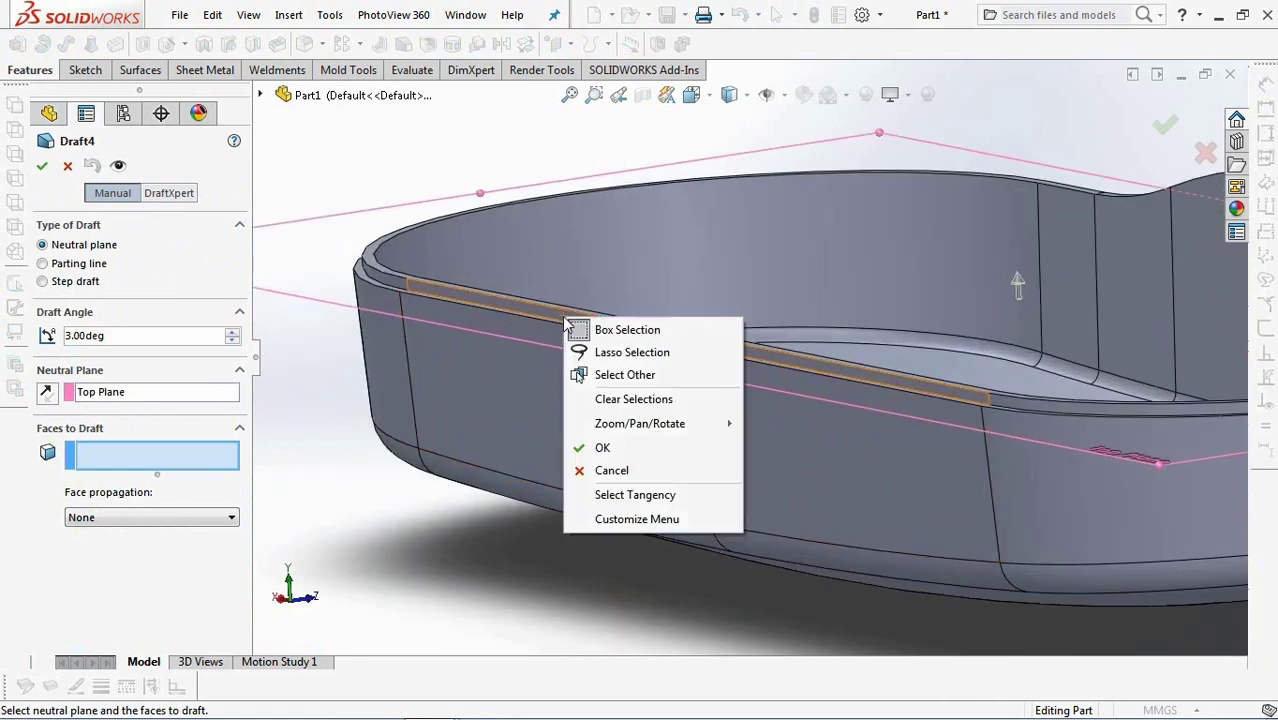
pyautogui.click(645, 494)
pyautogui.scroll(4, 635, 495)
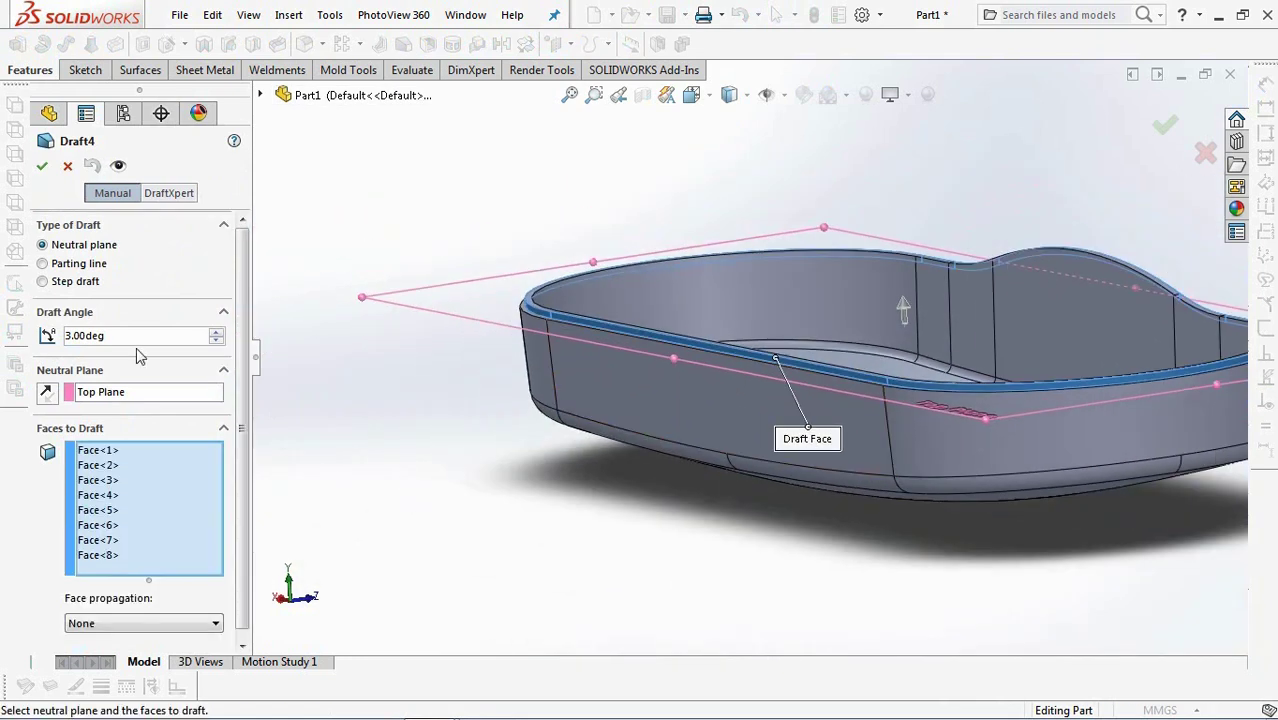
pyautogui.click(688, 103)
pyautogui.click(773, 312)
# Show the upper solid body Split2 and hide the drafted lower body Draft4.
pyautogui.scroll(3, 584, 321)
pyautogui.scroll(1, 560, 320)
pyautogui.scroll(3, 459, 243)
pyautogui.moveTo(459, 243); pyautogui.dragTo(725, 350, button='middle')
pyautogui.scroll(4, 513, 282)
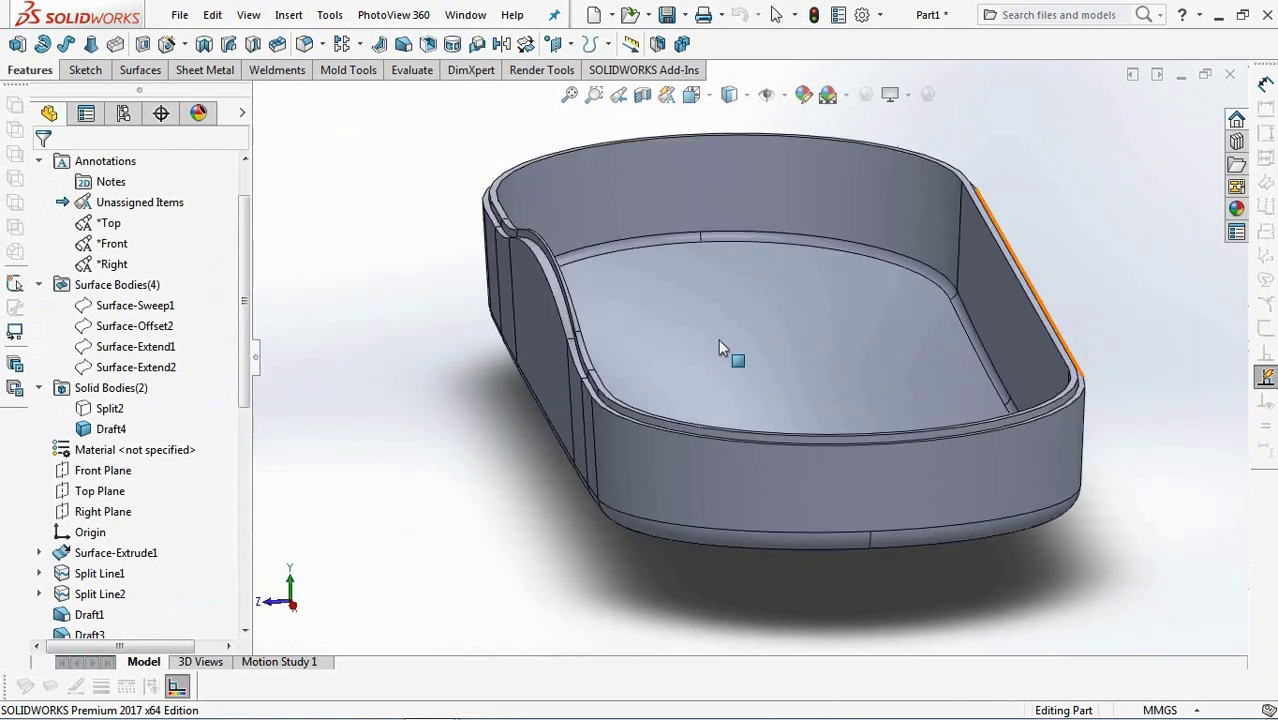
pyautogui.scroll(2, 725, 350)
pyautogui.click(106, 408)
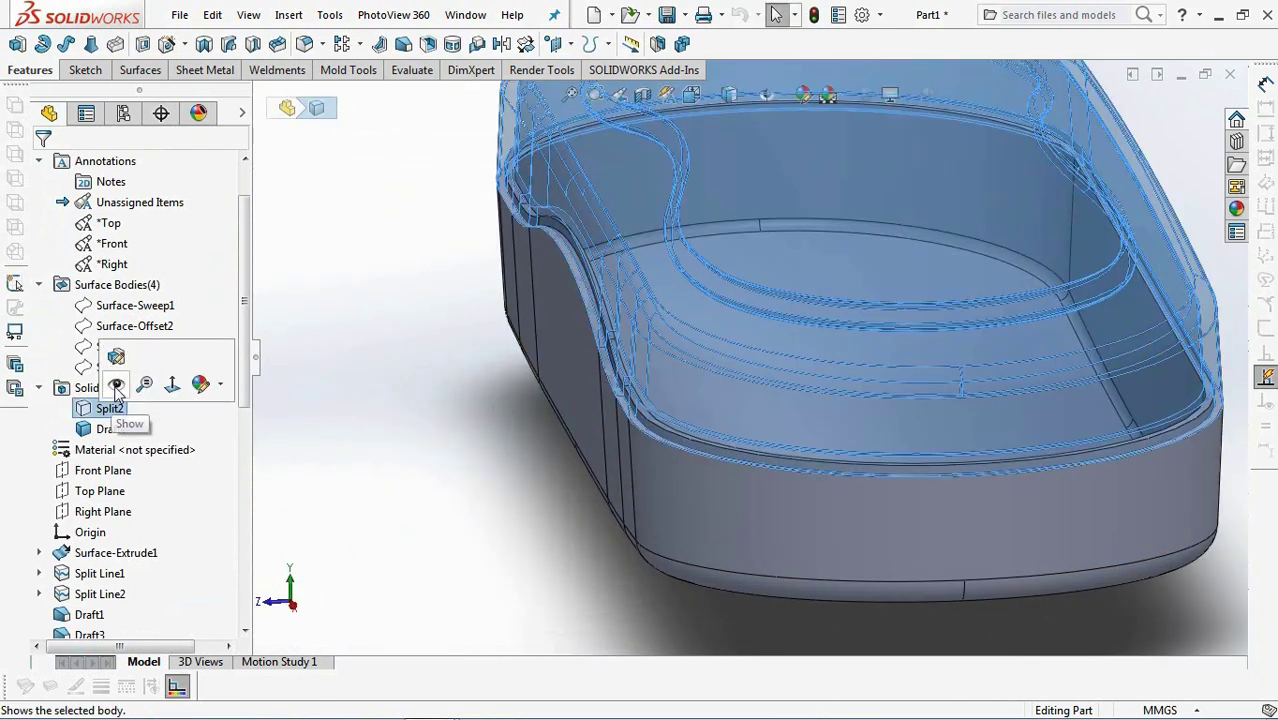
pyautogui.click(108, 429)
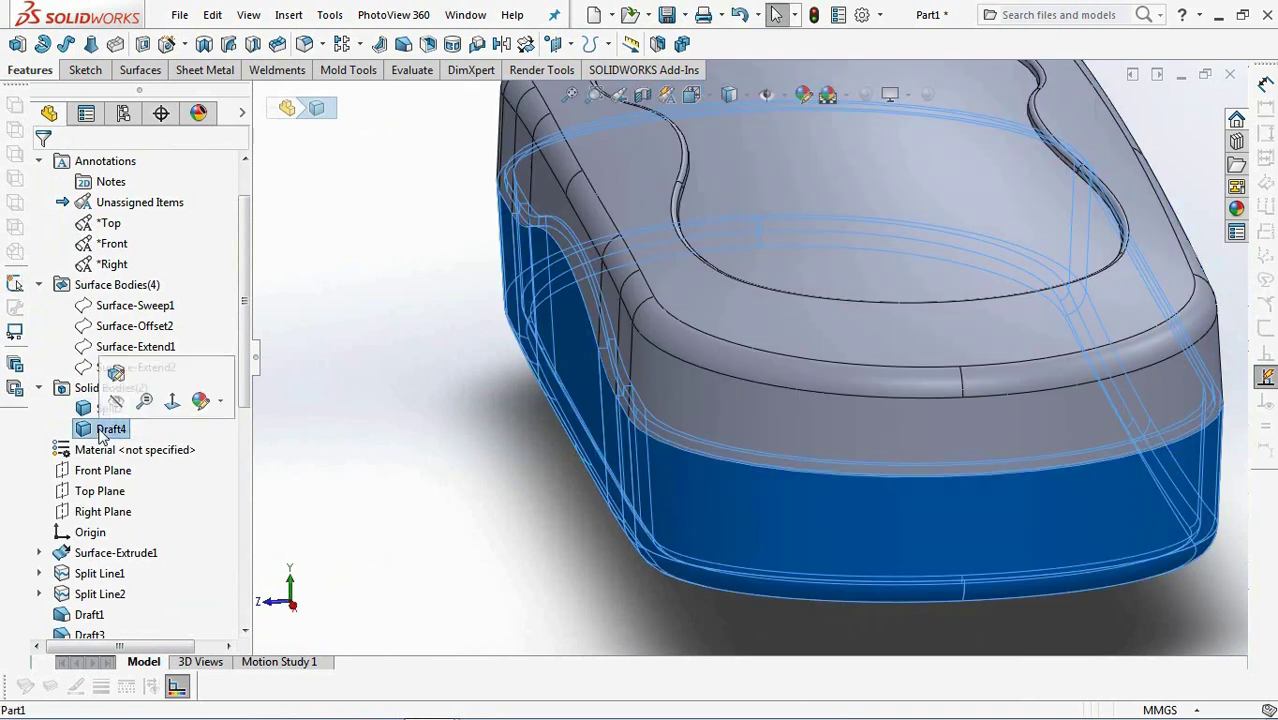
pyautogui.click(112, 370)
pyautogui.click(358, 424)
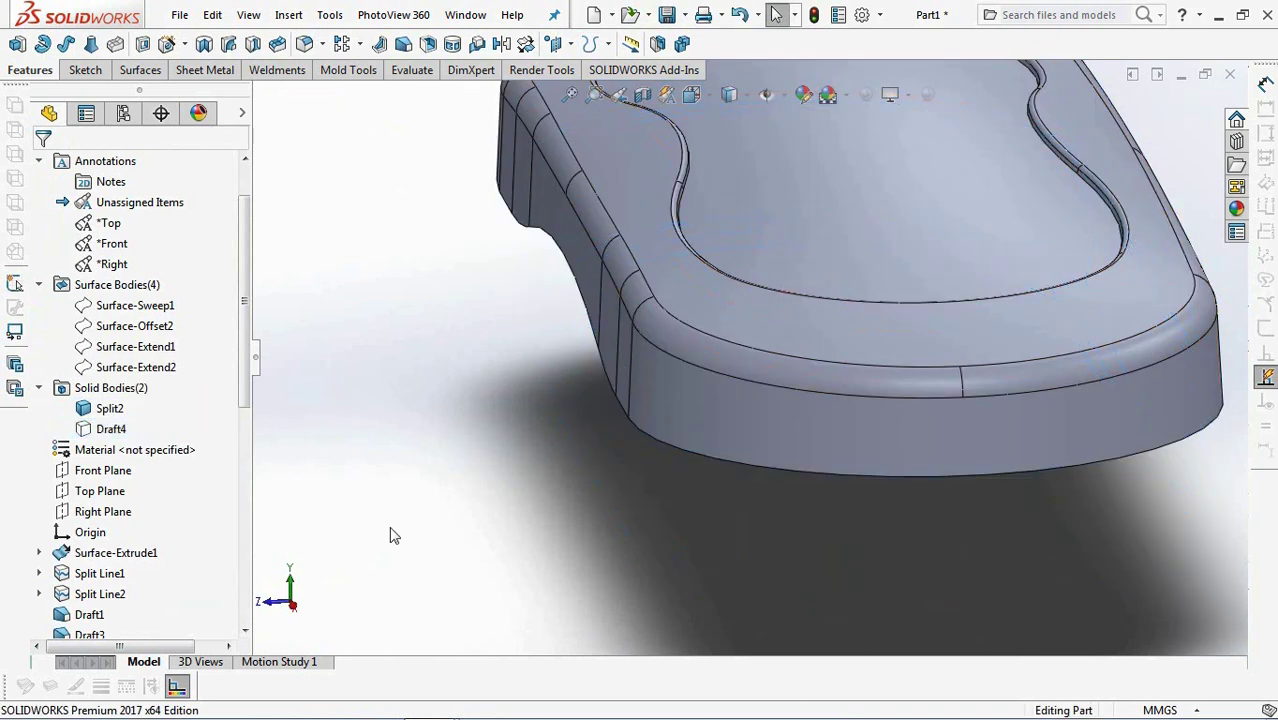
# Select the Right Plane as the plane for a new sketch.
pyautogui.moveTo(394, 535); pyautogui.dragTo(405, 513, button='middle')
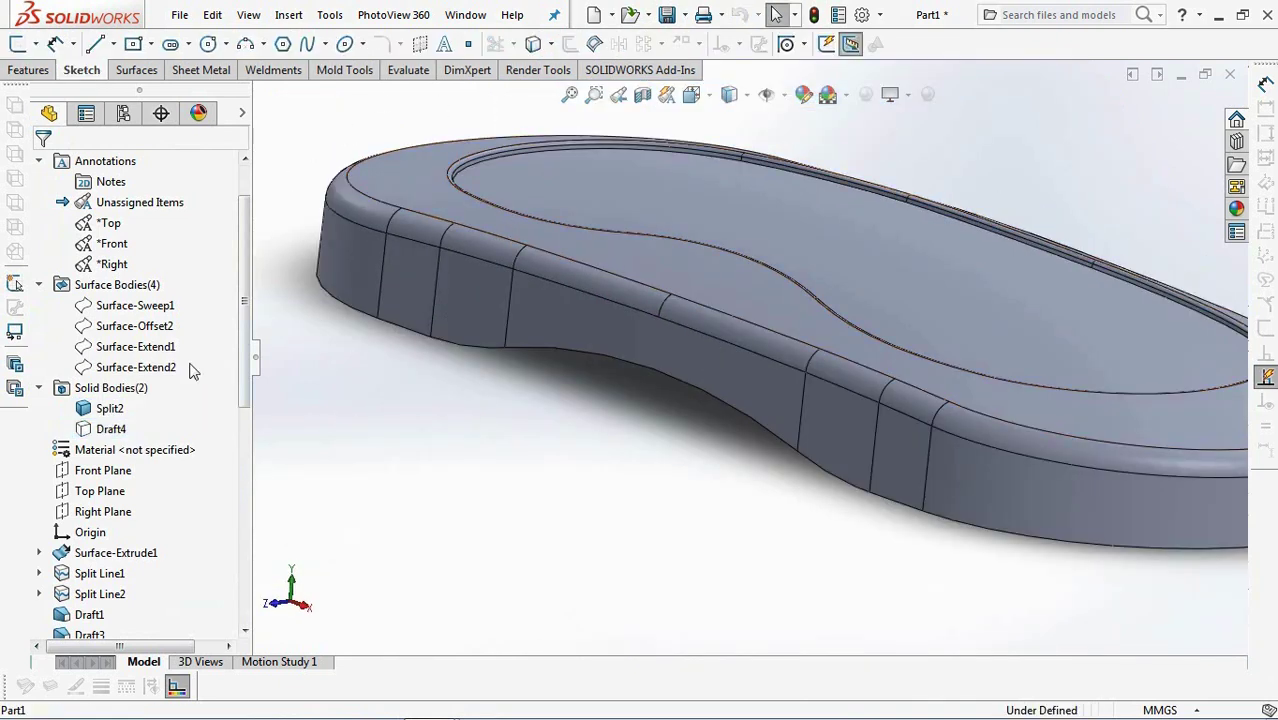
pyautogui.click(96, 512)
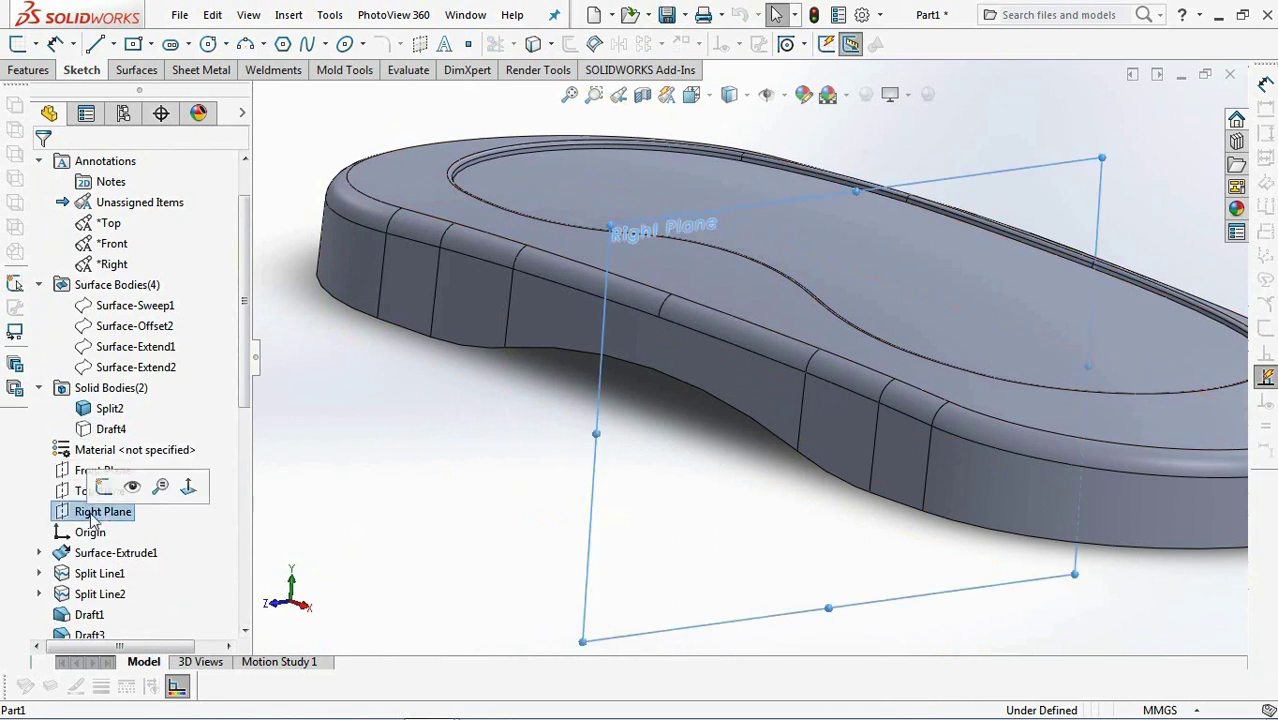
# Start a sketch on the Right Plane and convert the side face's silhouette edge and the short adjoining edge at its base.
pyautogui.click(104, 486)
pyautogui.click(534, 45)
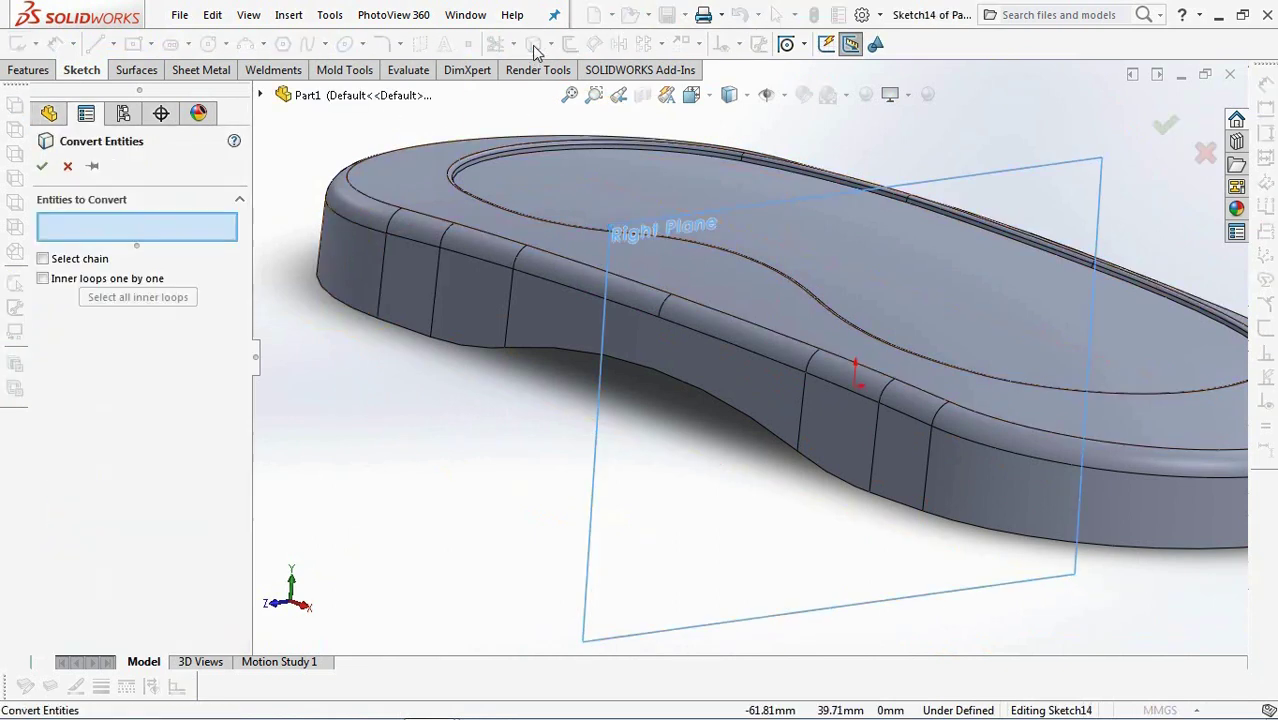
pyautogui.scroll(-2, 597, 331)
pyautogui.click(664, 330)
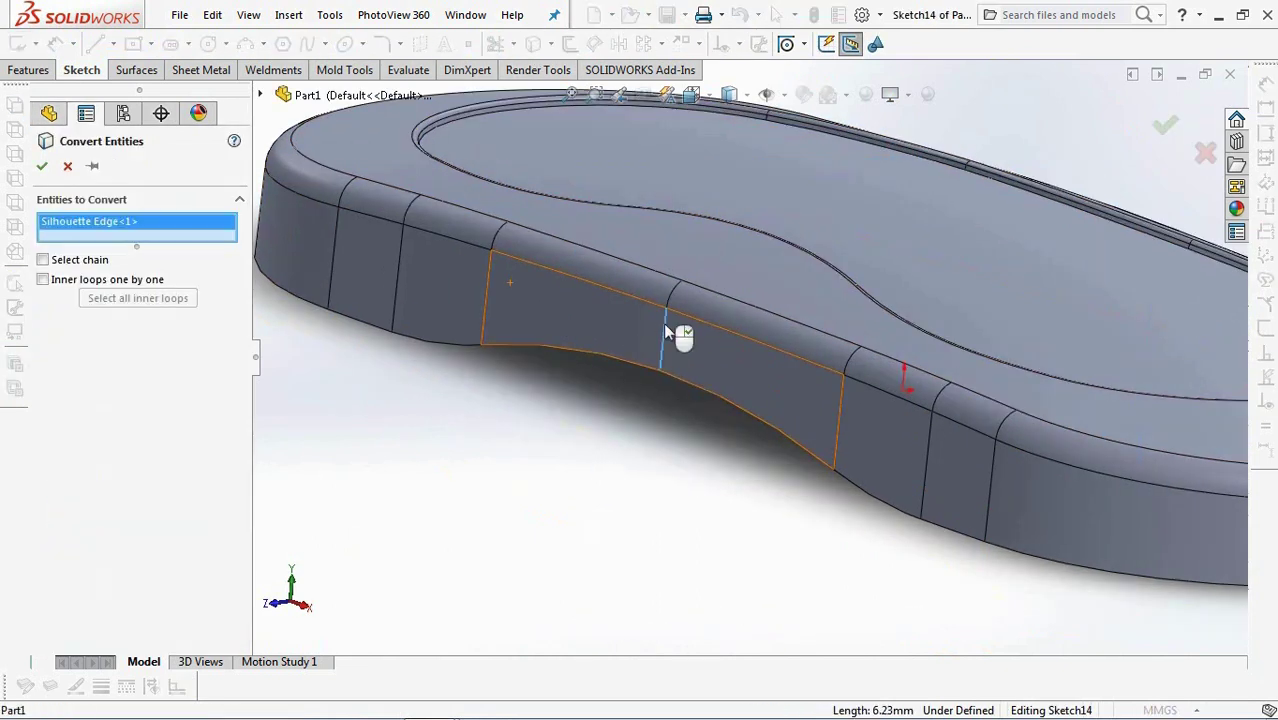
pyautogui.scroll(-5, 668, 300)
pyautogui.click(690, 392)
pyautogui.rightClick(690, 387)
# Sketch two lines from the long converted edge to the short edge's outer end, the first about 3.3 mm long.
pyautogui.click(97, 46)
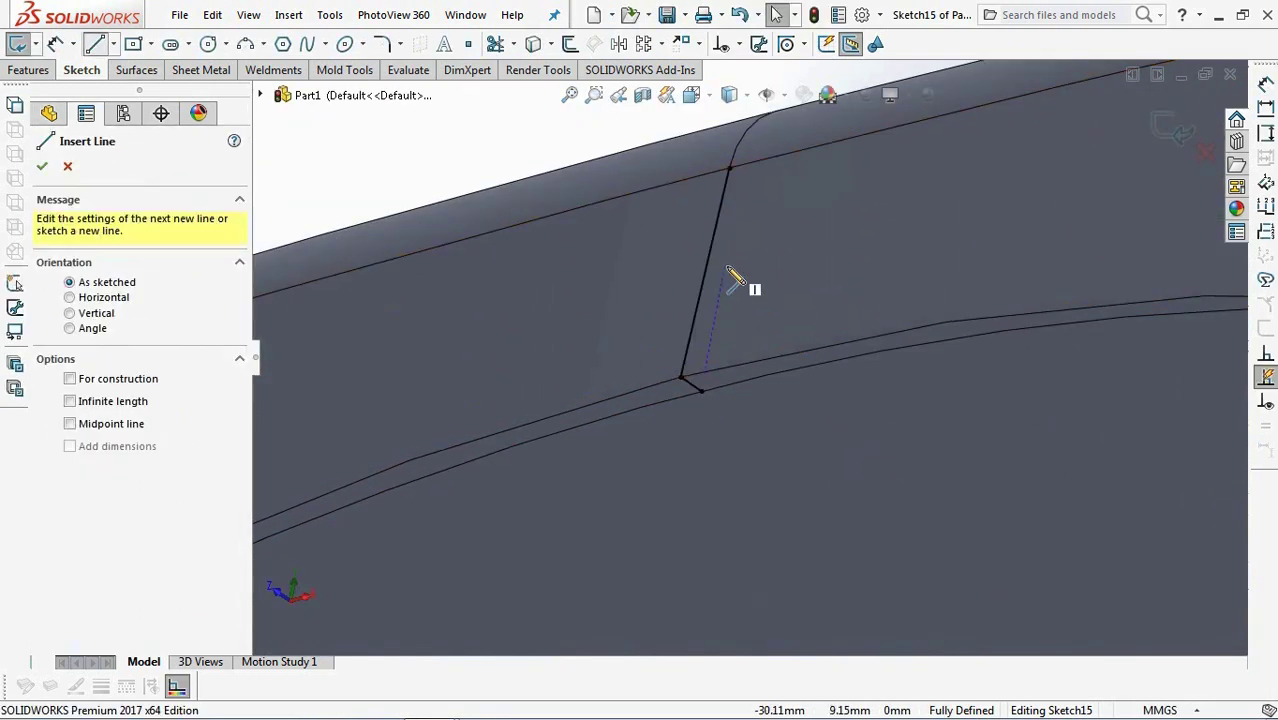
pyautogui.click(705, 271)
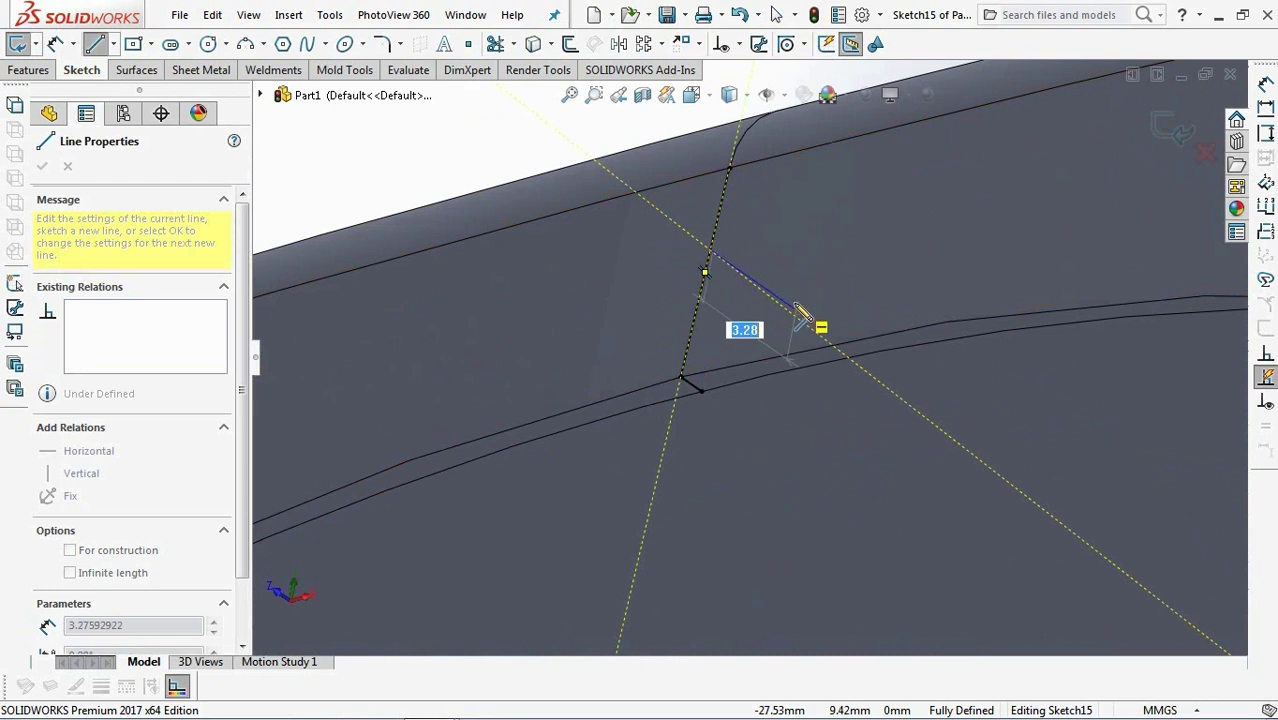
pyautogui.click(794, 302)
pyautogui.rightClick(712, 405)
pyautogui.click(751, 408)
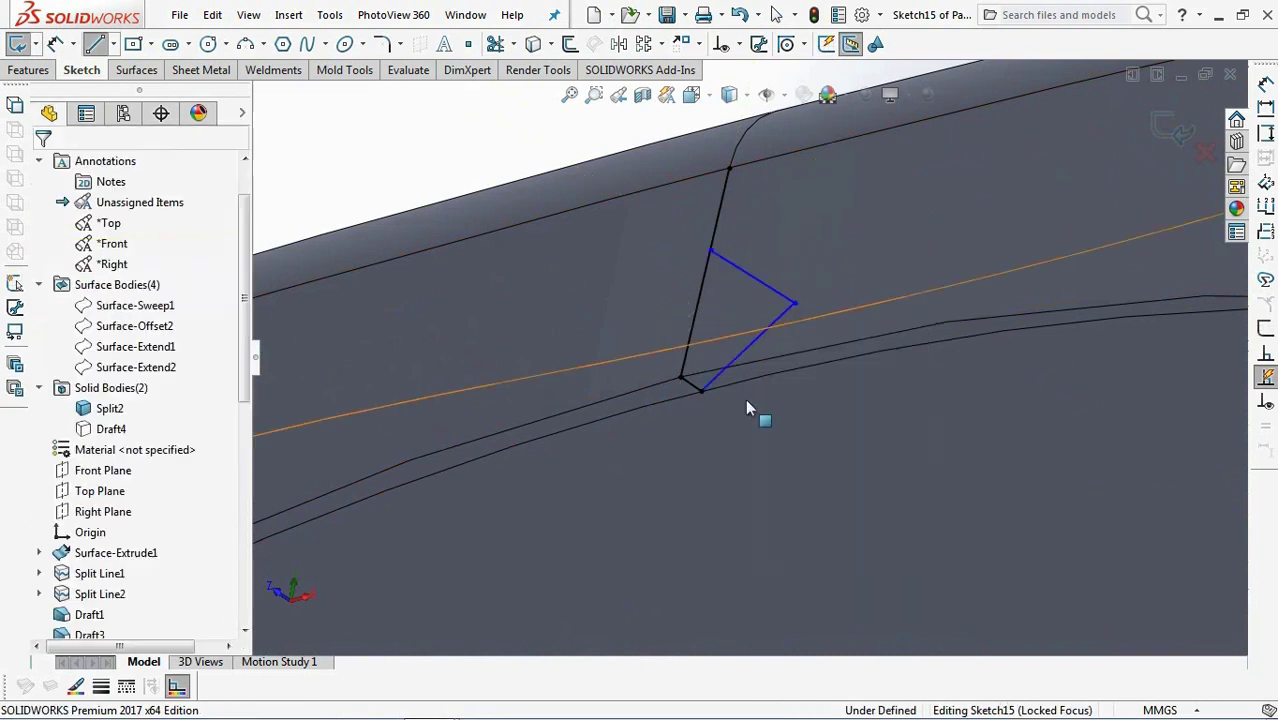
# Add a parallel relation between the new upper line and the short converted edge.
pyautogui.click(701, 46)
pyautogui.click(739, 44)
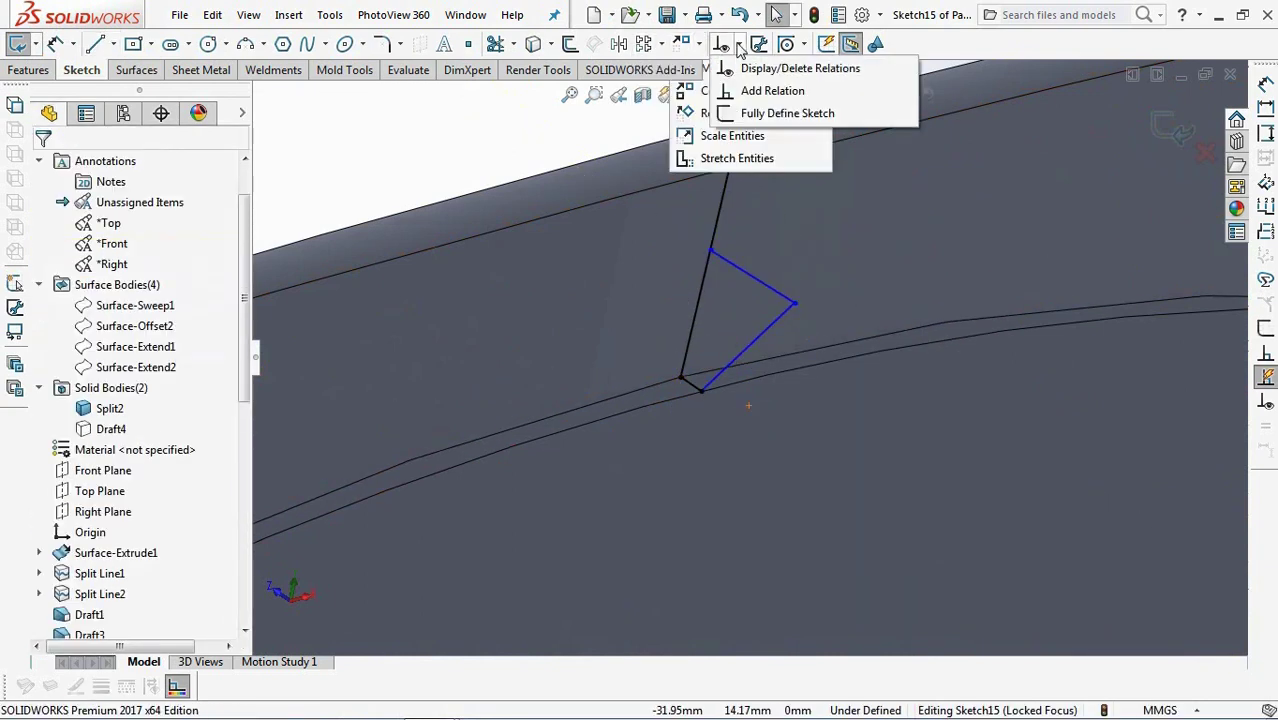
pyautogui.click(762, 86)
pyautogui.click(772, 285)
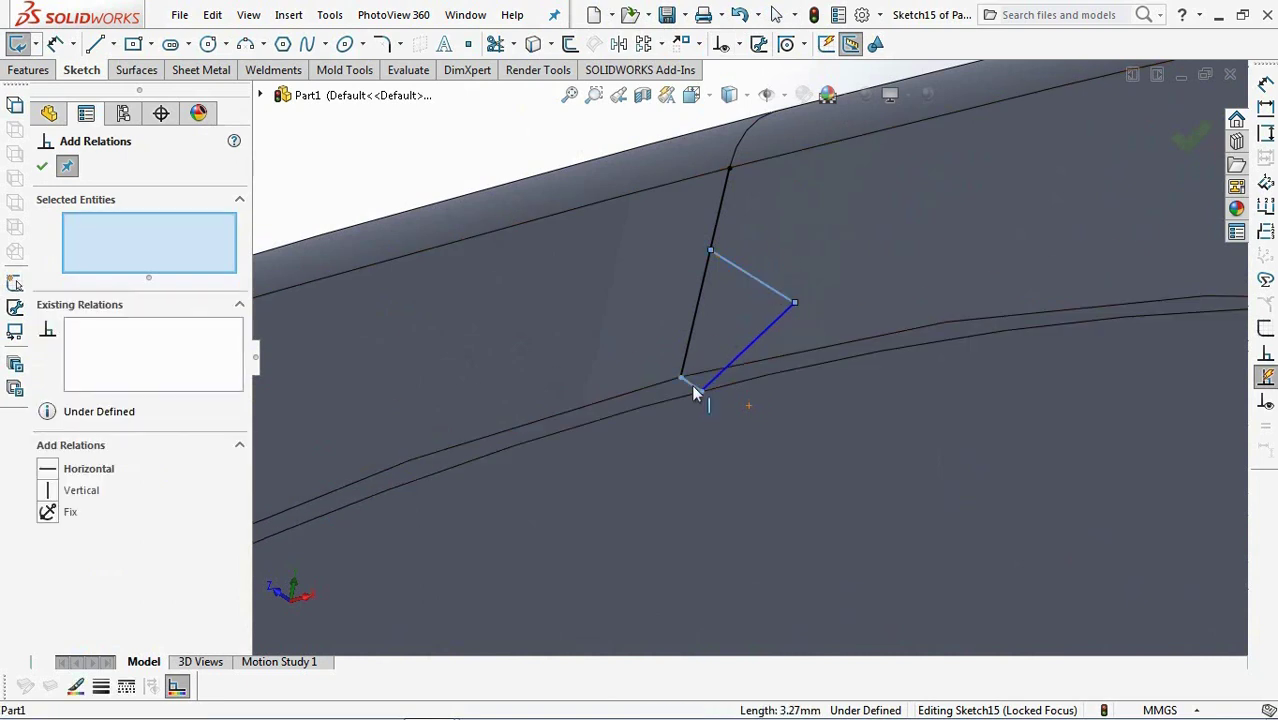
pyautogui.click(692, 385)
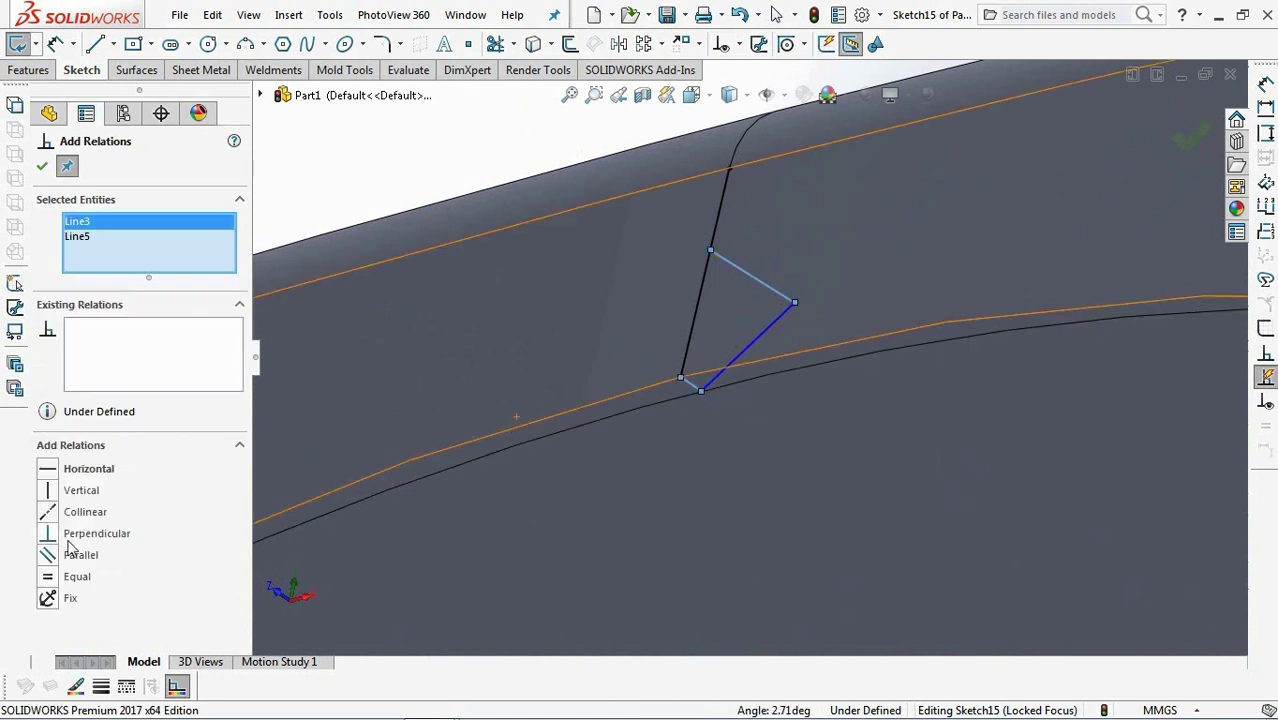
pyautogui.click(43, 169)
# Dimension the distance along the long converted edge between its lower end and the upper line as 4 mm.
pyautogui.click(641, 289)
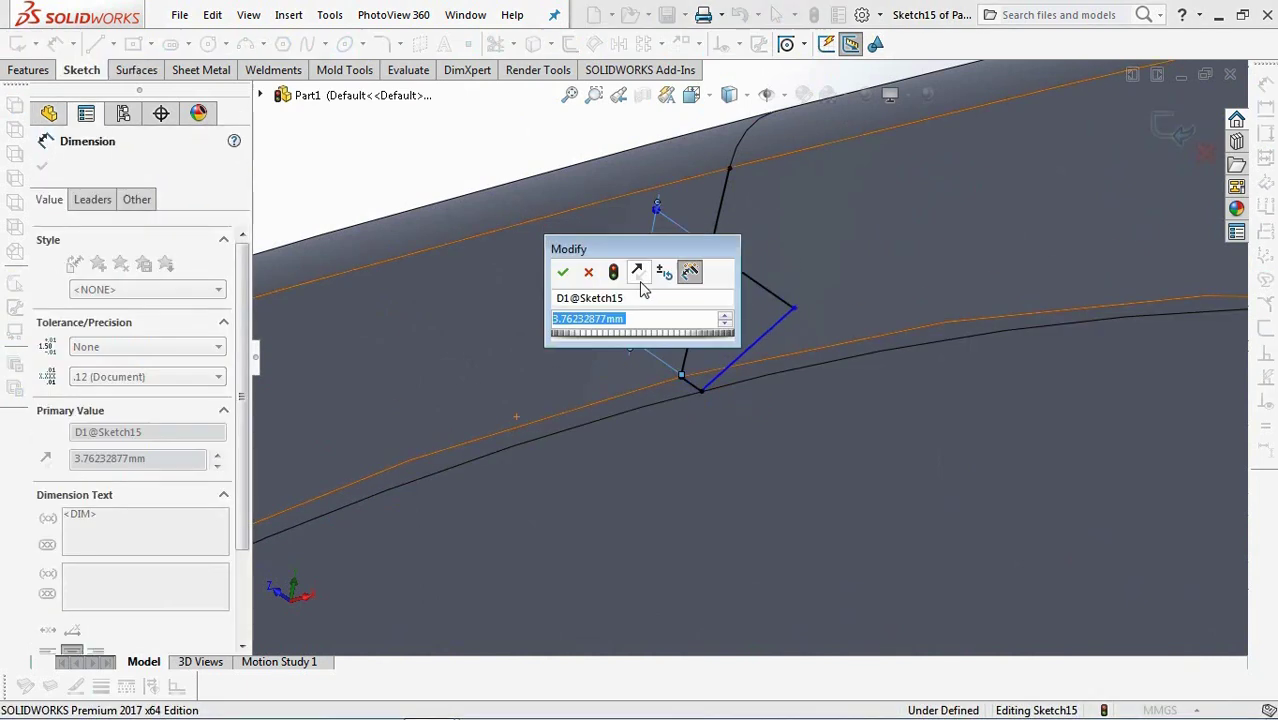
pyautogui.write('4')
pyautogui.click(564, 274)
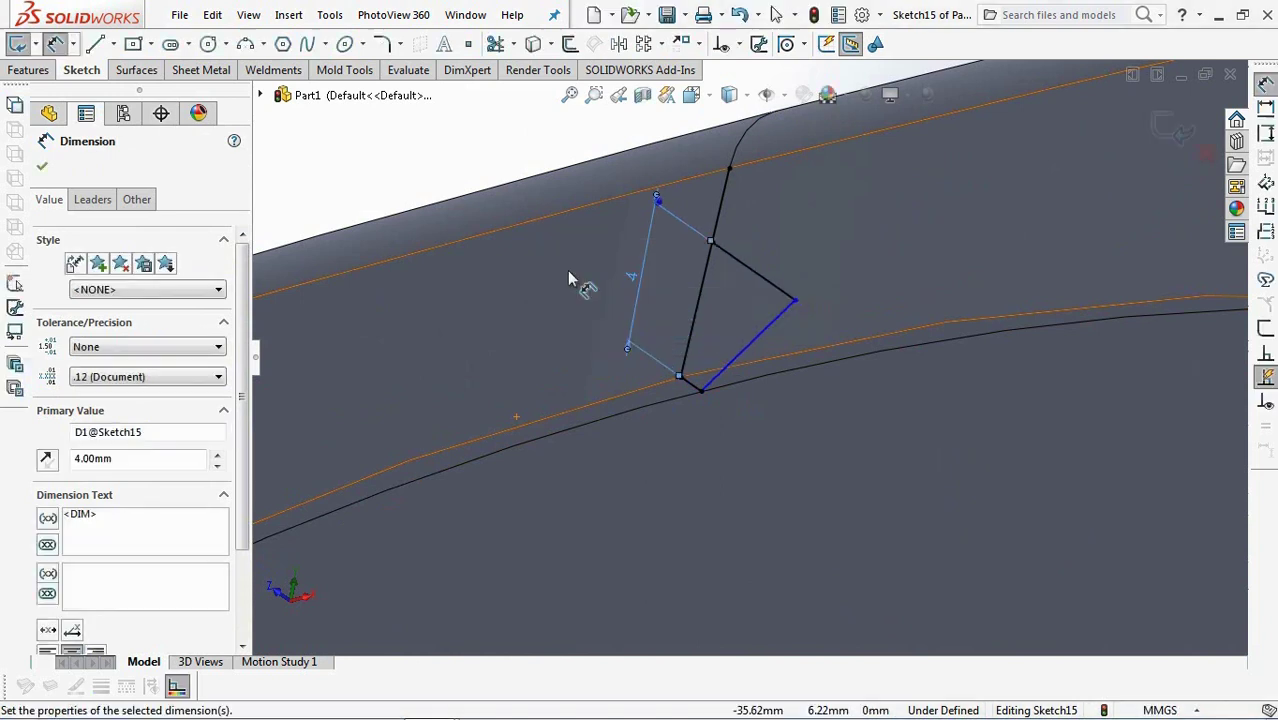
# Dimension the angle between the slanted line and the short converted edge as 45°.
pyautogui.click(770, 343)
pyautogui.click(697, 389)
pyautogui.click(797, 385)
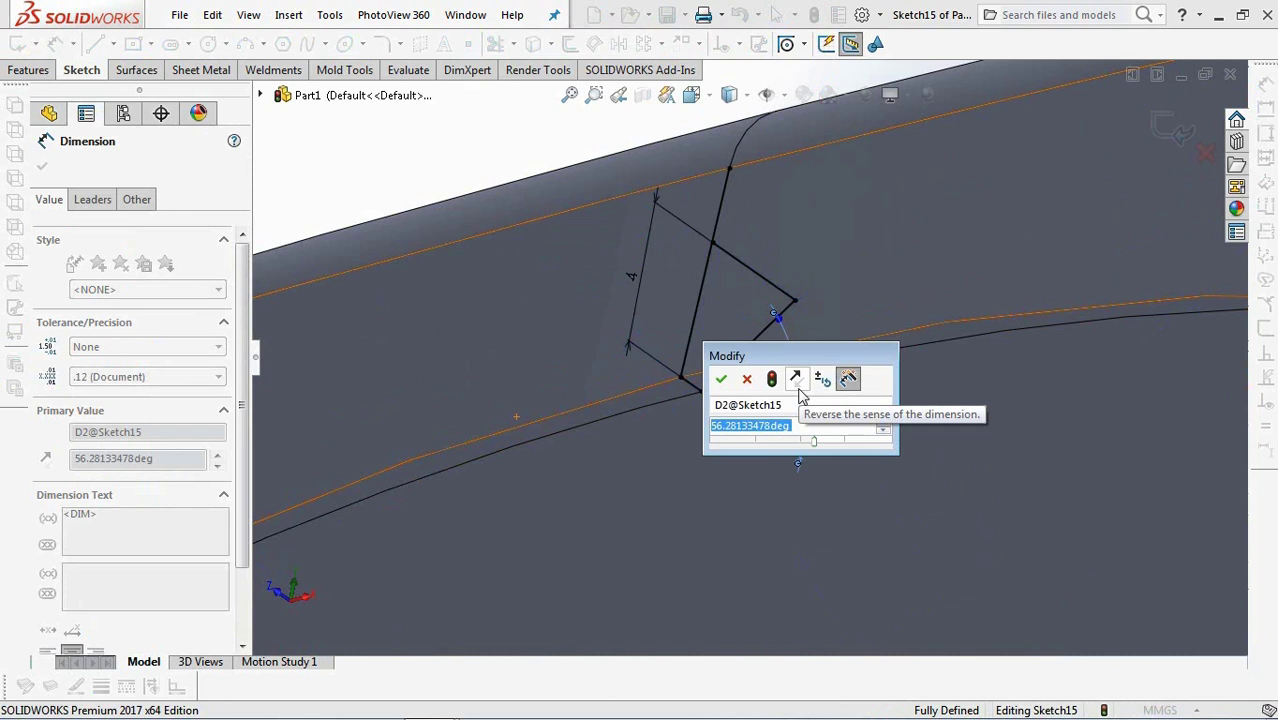
pyautogui.write('45')
pyautogui.click(721, 378)
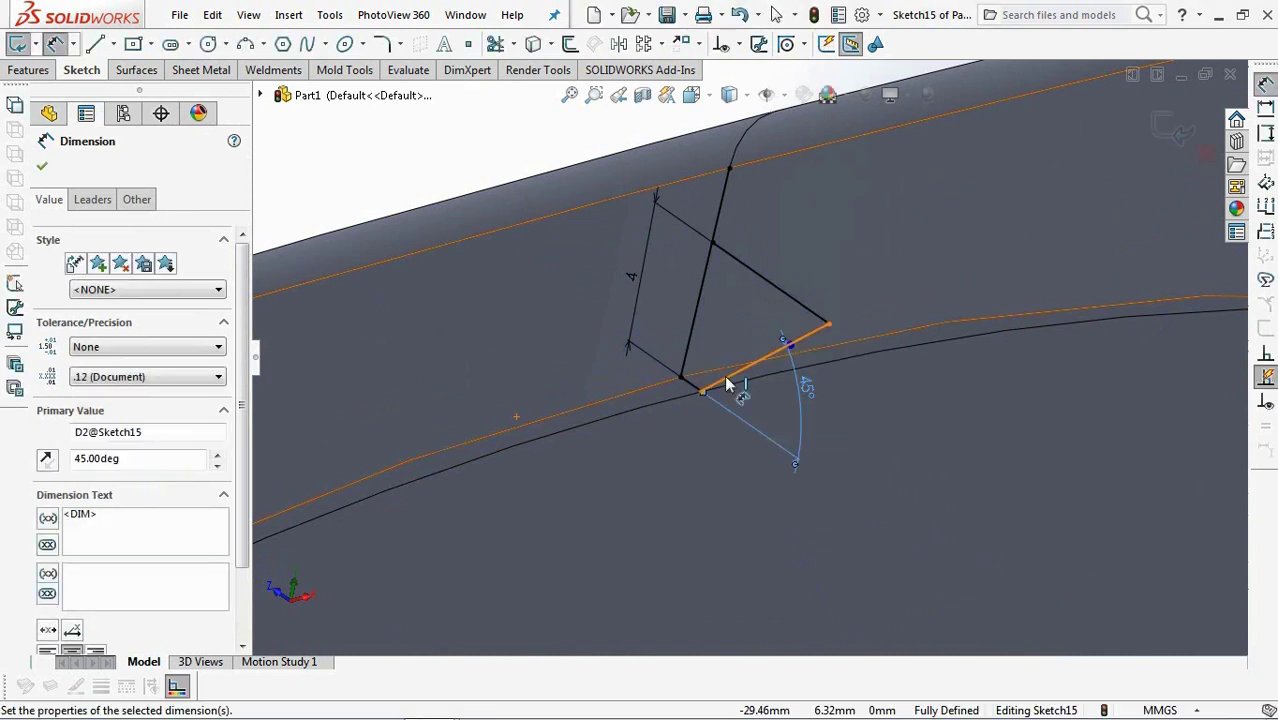
pyautogui.click(471, 165)
# Round the outer corner of the profile with a 1.4 mm sketch fillet.
pyautogui.click(381, 43)
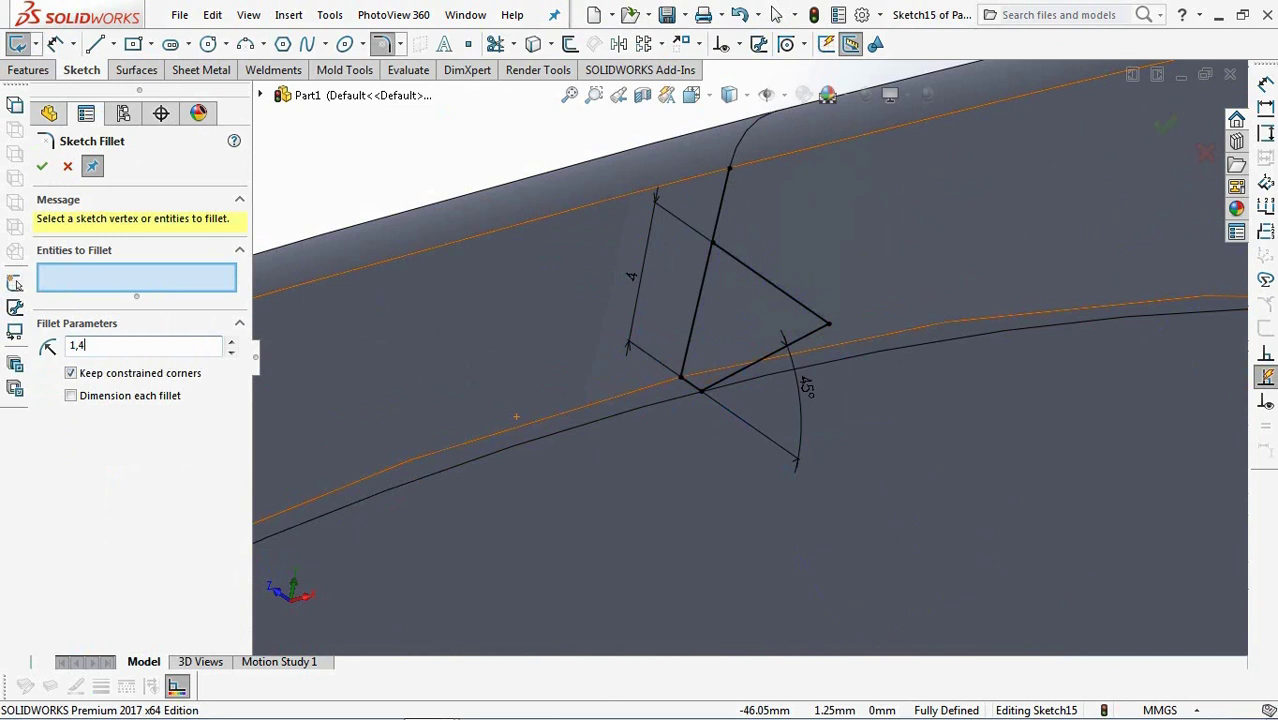
pyautogui.click(826, 323)
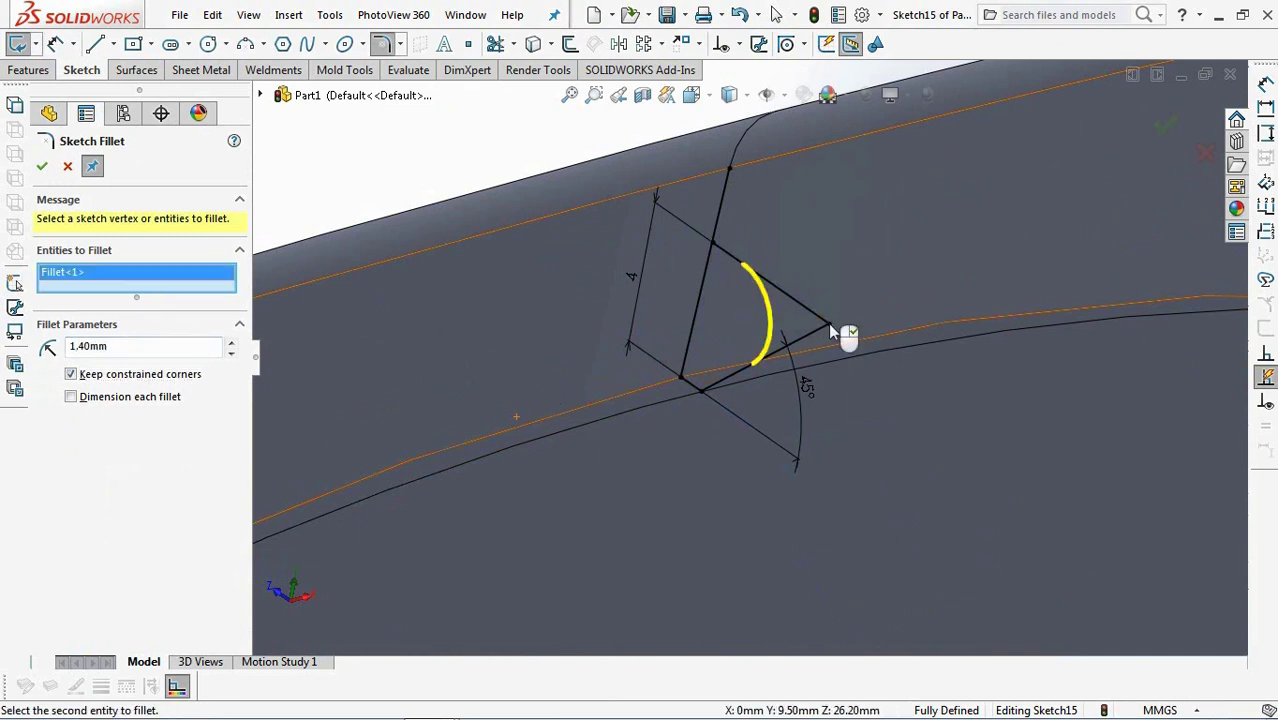
pyautogui.click(40, 168)
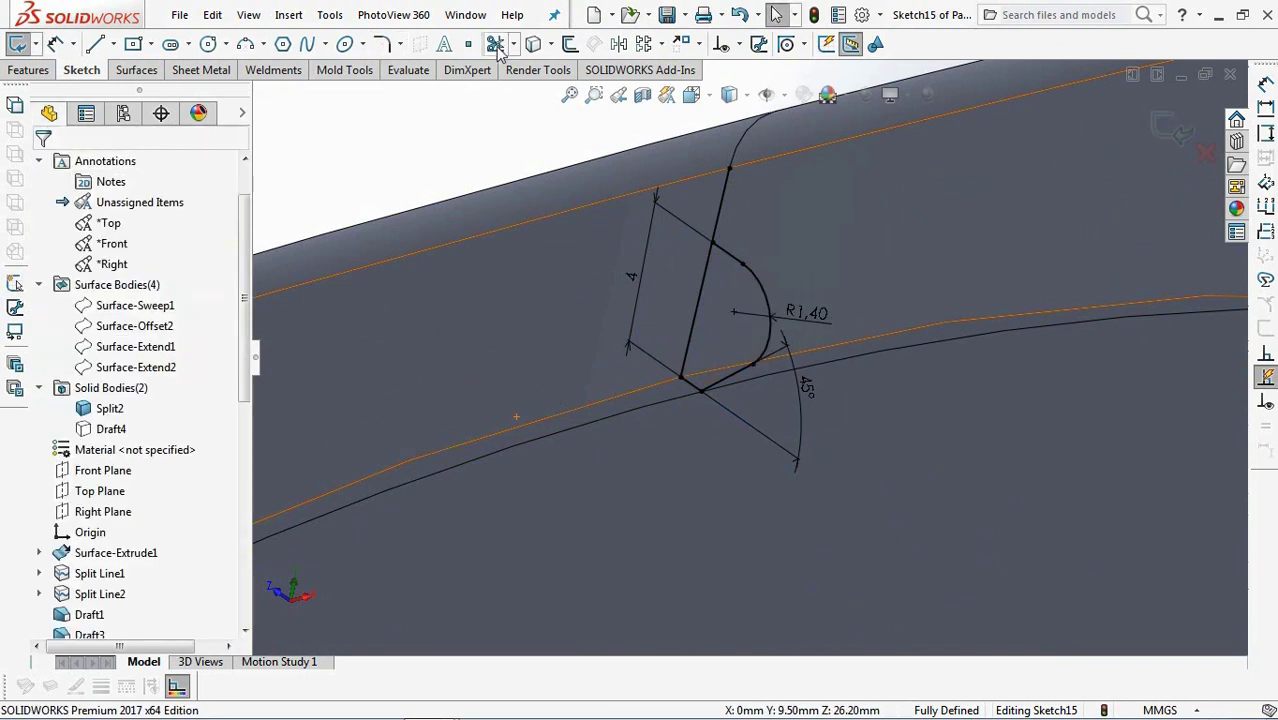
# Trim the excess converted edge above the profile and exit the sketch.
pyautogui.click(495, 44)
pyautogui.click(720, 198)
pyautogui.scroll(3, 721, 199)
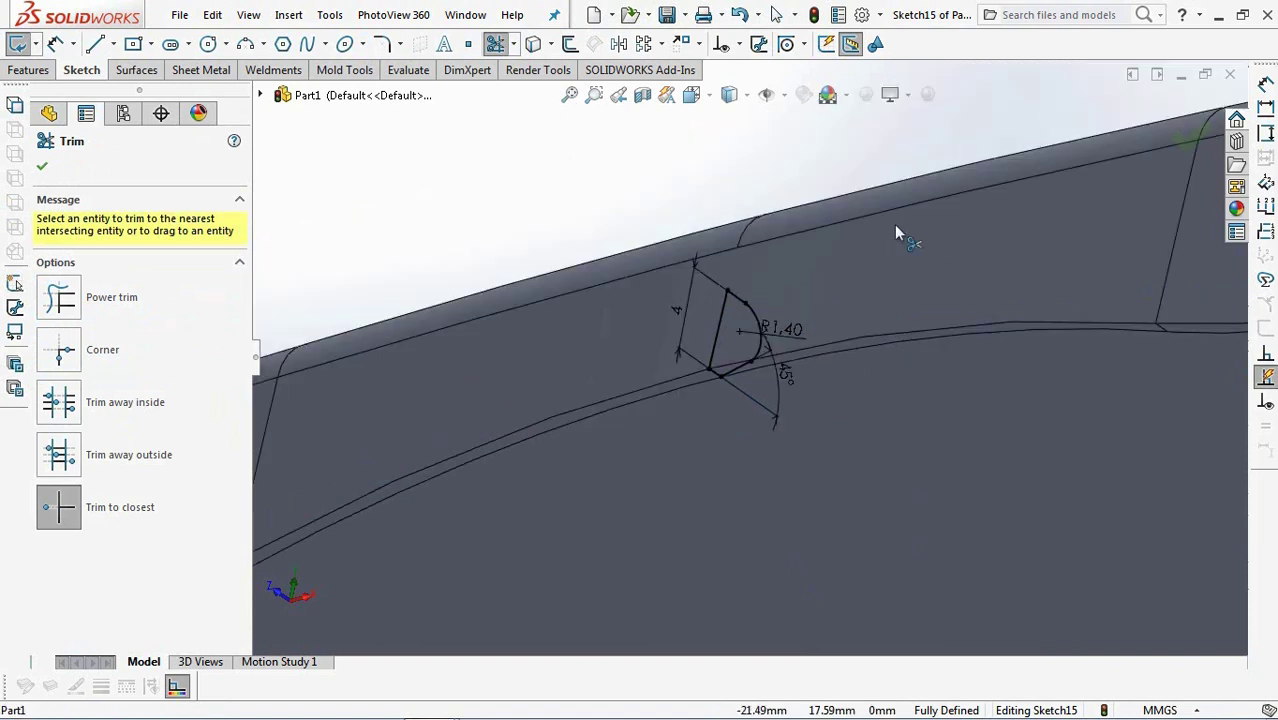
pyautogui.click(1179, 143)
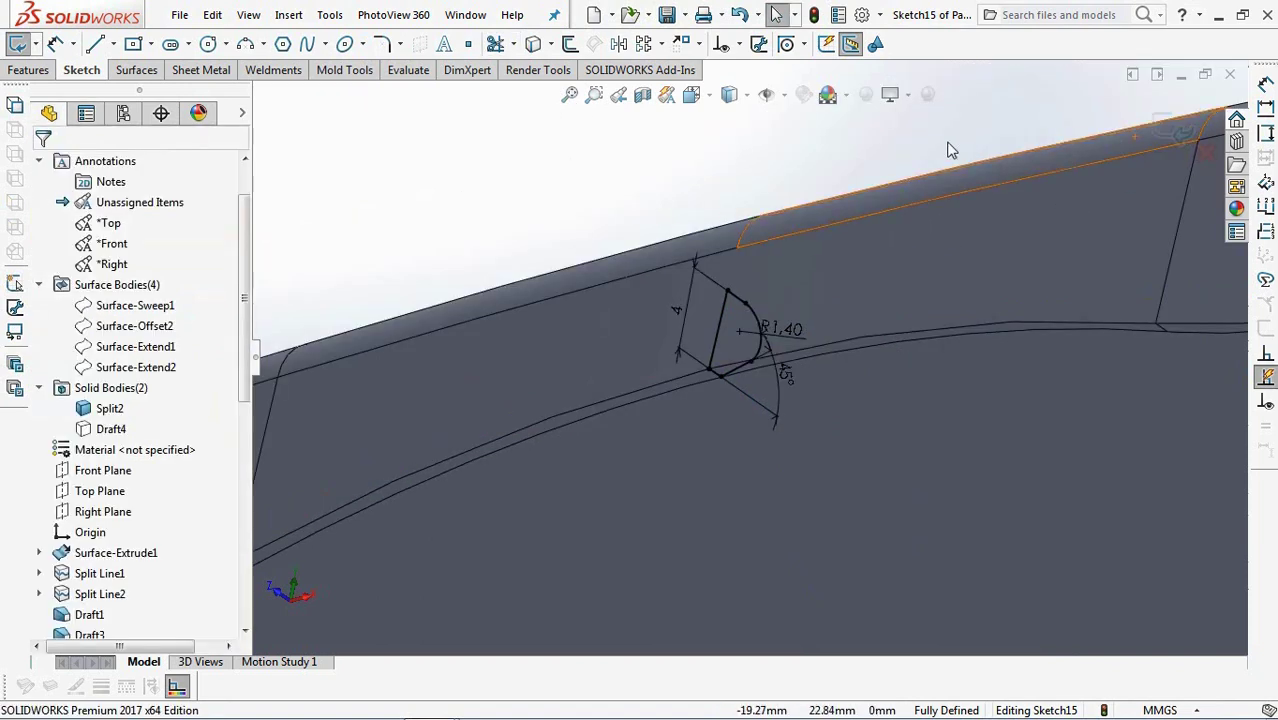
pyautogui.click(1162, 130)
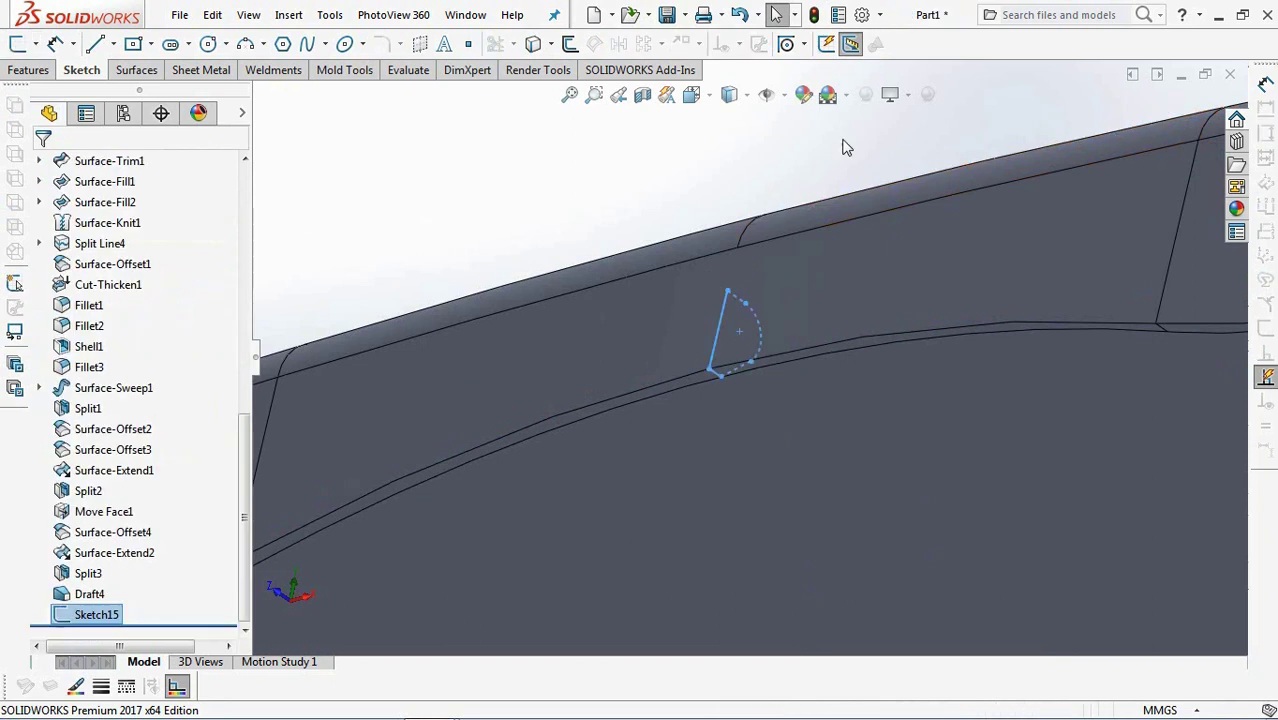
# Hide the solid body that covers the new profile.
pyautogui.click(365, 223)
pyautogui.click(497, 381)
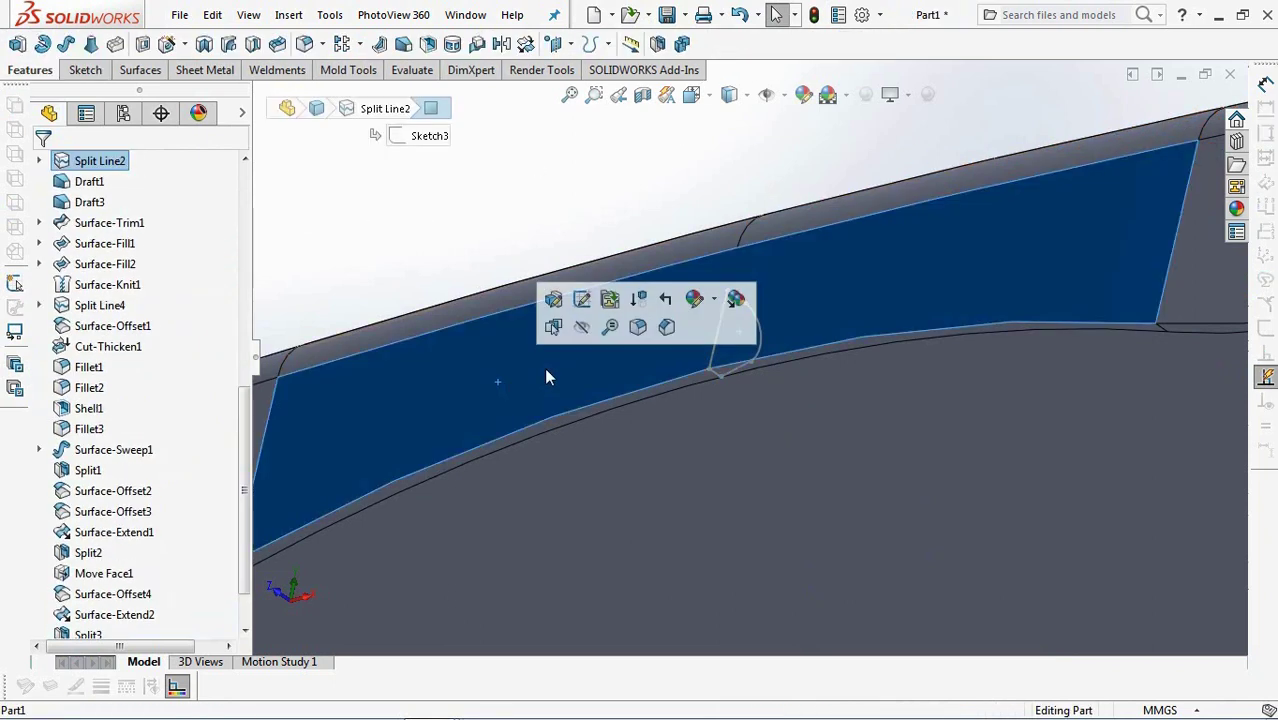
pyautogui.click(582, 325)
# Extrude the closed profile 10 mm as a boss, using the Mid Plane end condition.
pyautogui.click(90, 614)
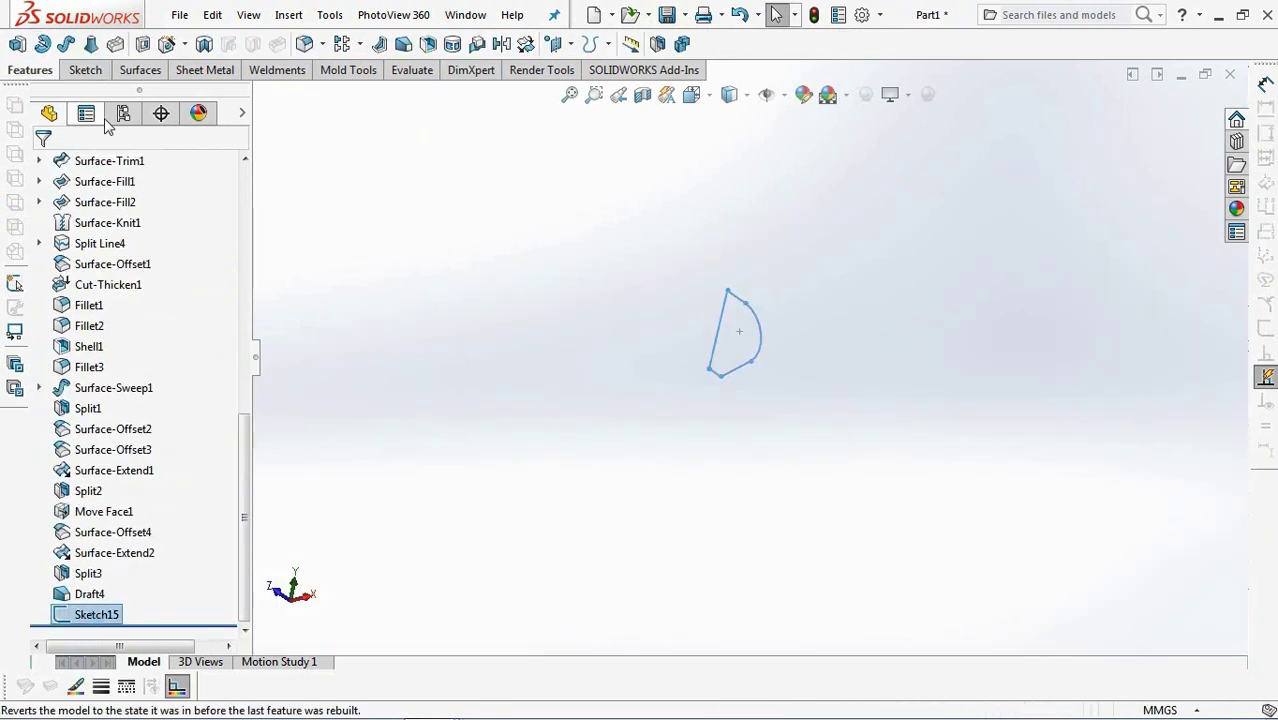
pyautogui.write('1')
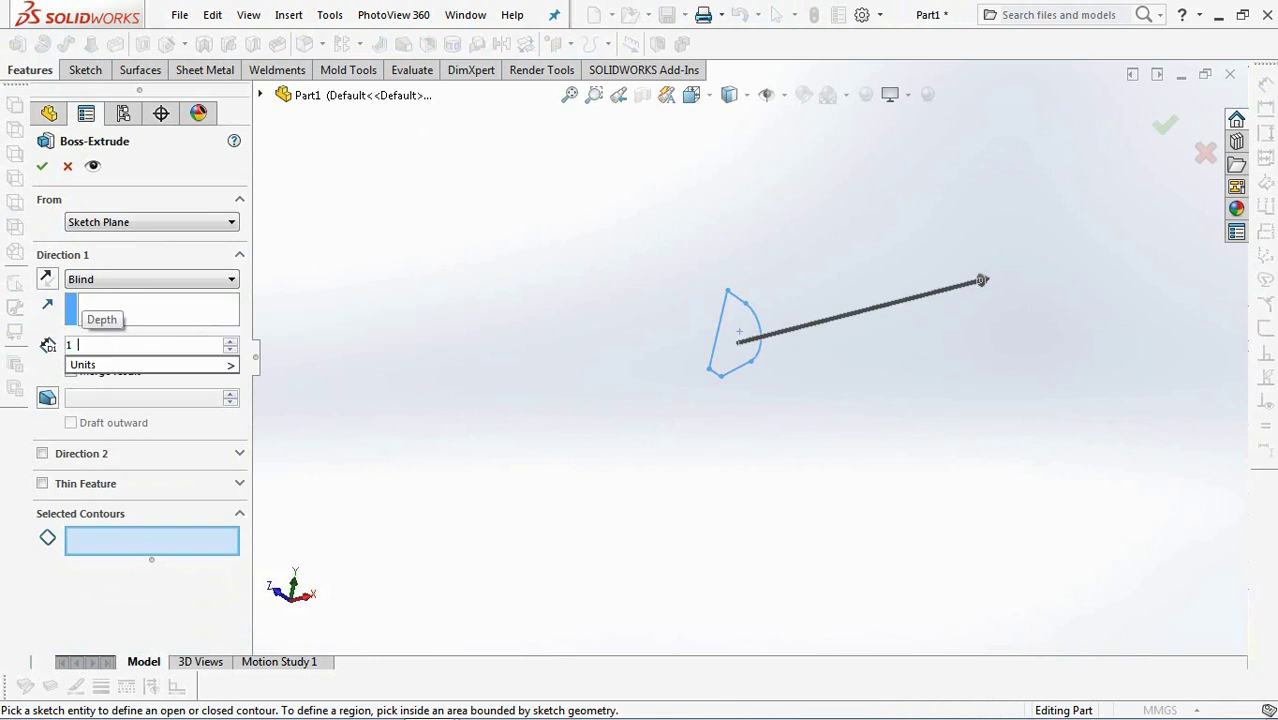
pyautogui.click(136, 284)
pyautogui.click(120, 368)
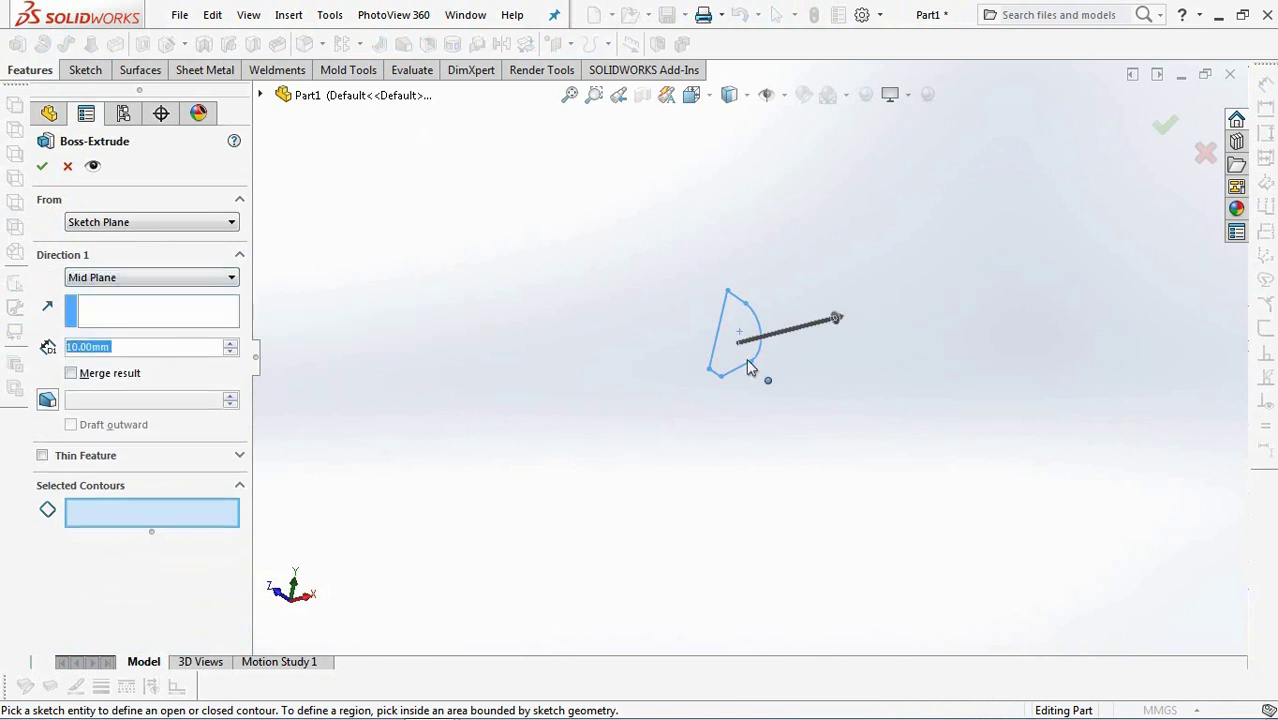
pyautogui.click(738, 361)
pyautogui.rightClick(738, 365)
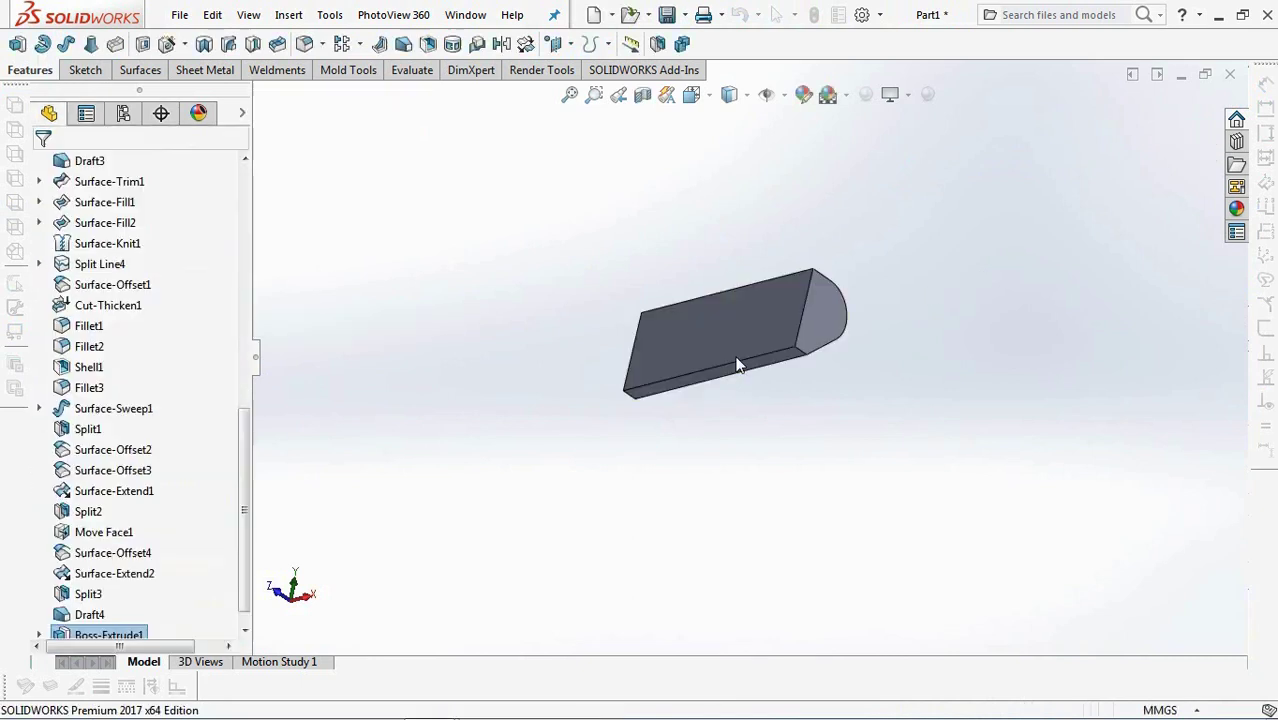
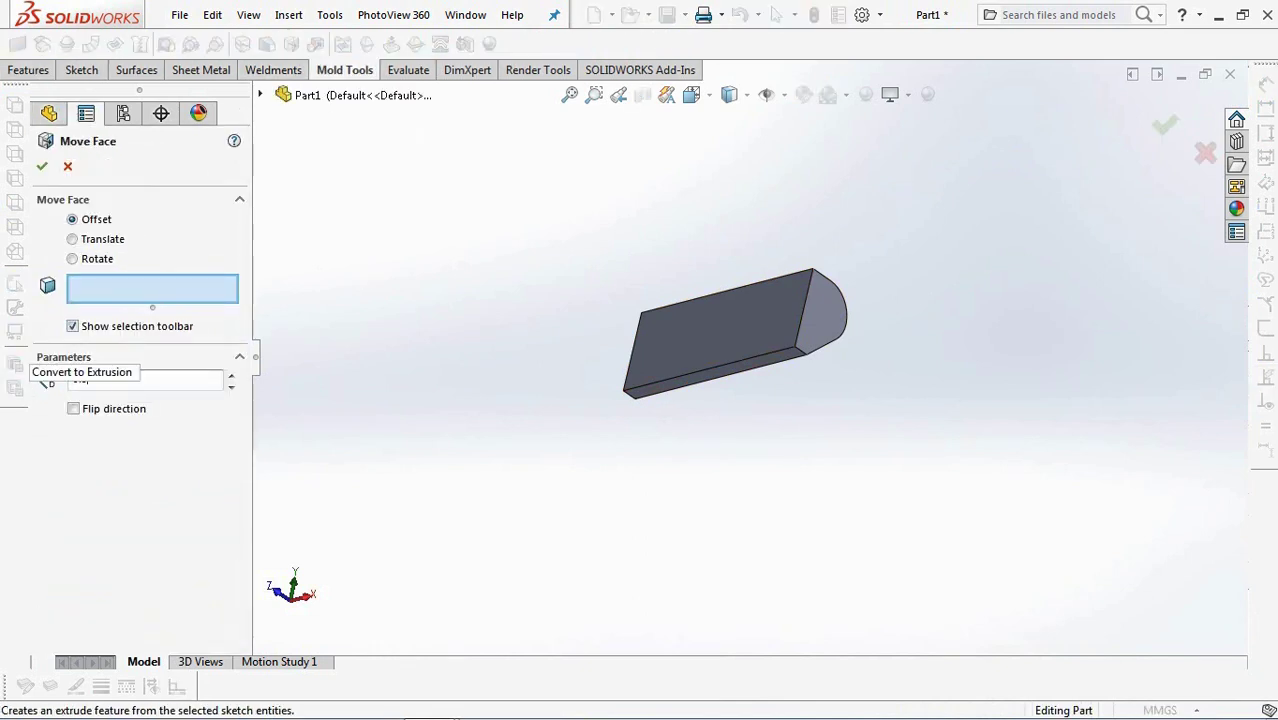
# Offset the boss's large flat face inward by 0.5 mm with Move Face.
pyautogui.click(705, 338)
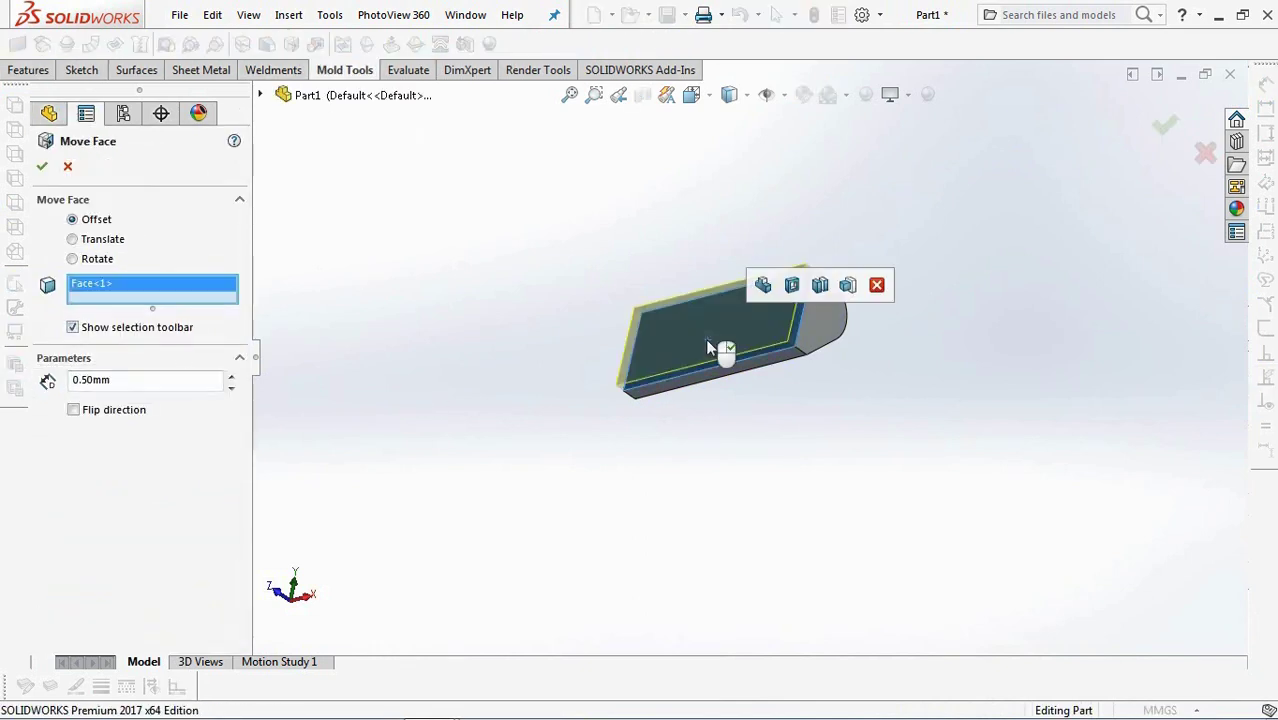
pyautogui.click(74, 411)
pyautogui.click(42, 167)
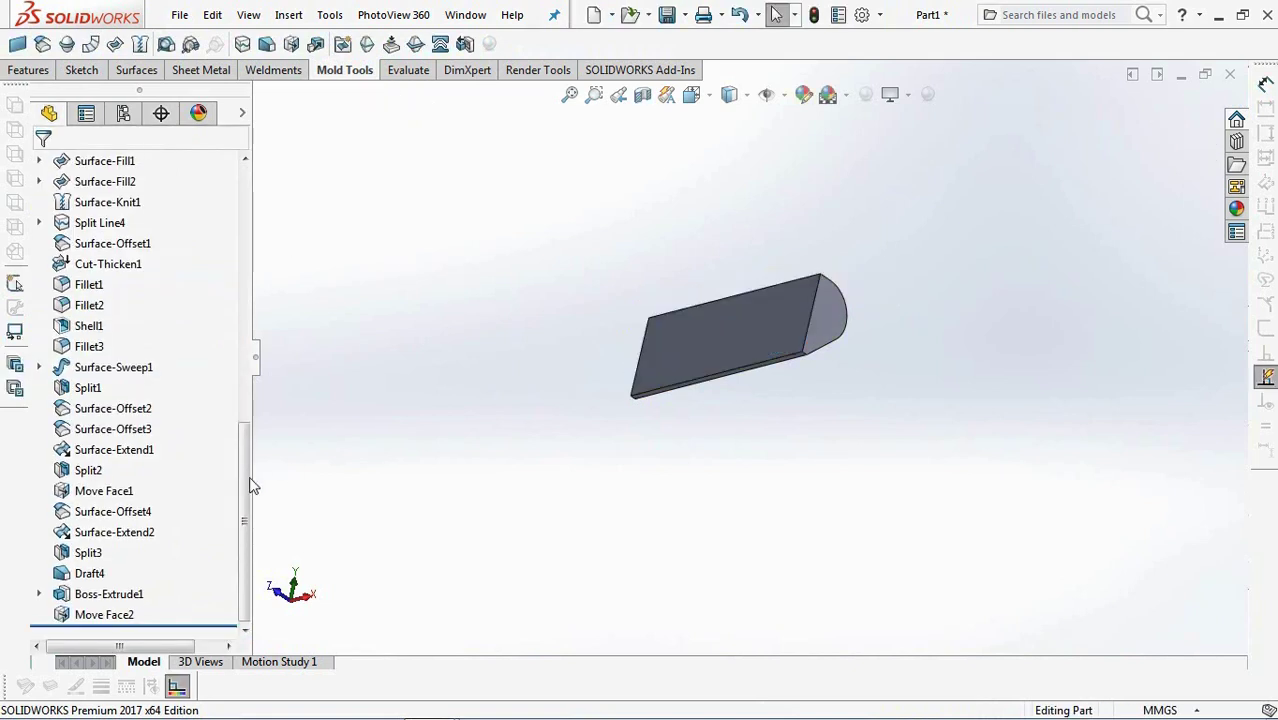
# Show the hidden Split2 solid body again.
pyautogui.moveTo(247, 486); pyautogui.dragTo(262, 236)
pyautogui.click(100, 471)
pyautogui.click(117, 451)
pyautogui.moveTo(551, 239)
pyautogui.mouseDown(button='middle')
pyautogui.moveTo(571, 305)
pyautogui.moveTo(533, 251)
pyautogui.moveTo(559, 300)
pyautogui.moveTo(485, 288)
pyautogui.mouseUp(button='middle')
# Start a 3D sketch and convert the long curved rim edge beside the tab into a sketch arc.
pyautogui.click(82, 71)
pyautogui.click(35, 46)
pyautogui.click(92, 91)
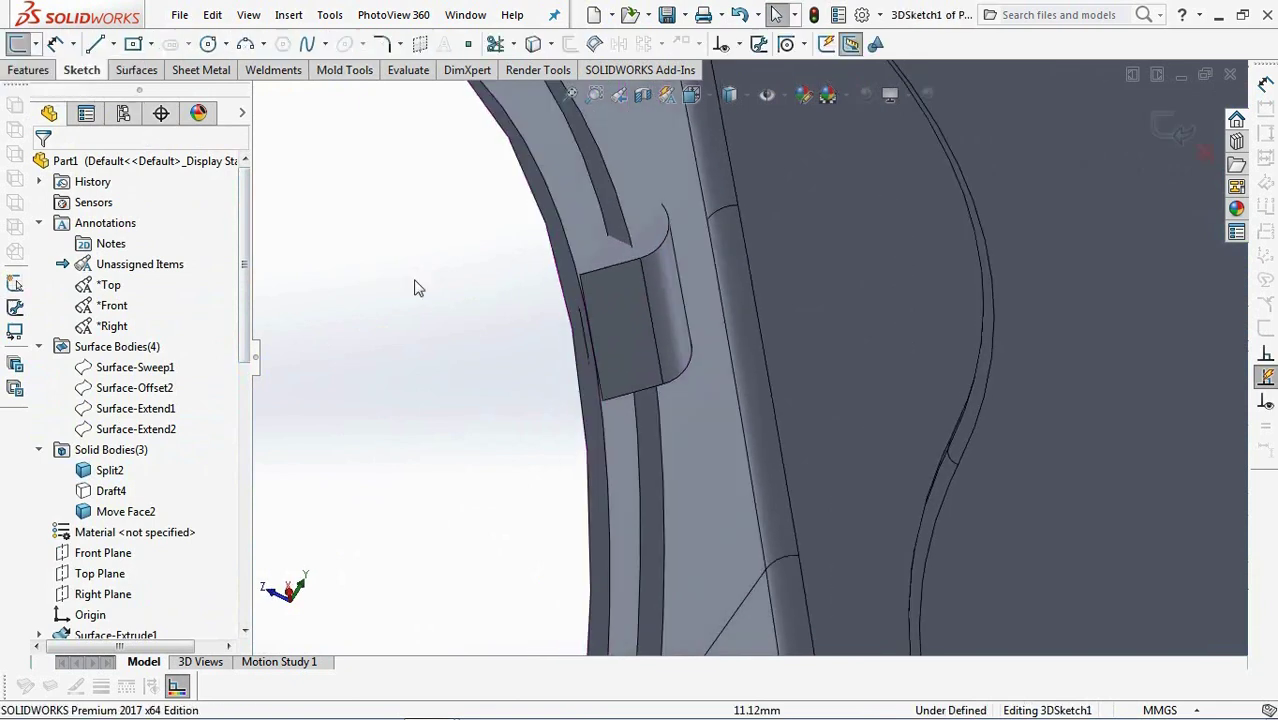
pyautogui.click(563, 230)
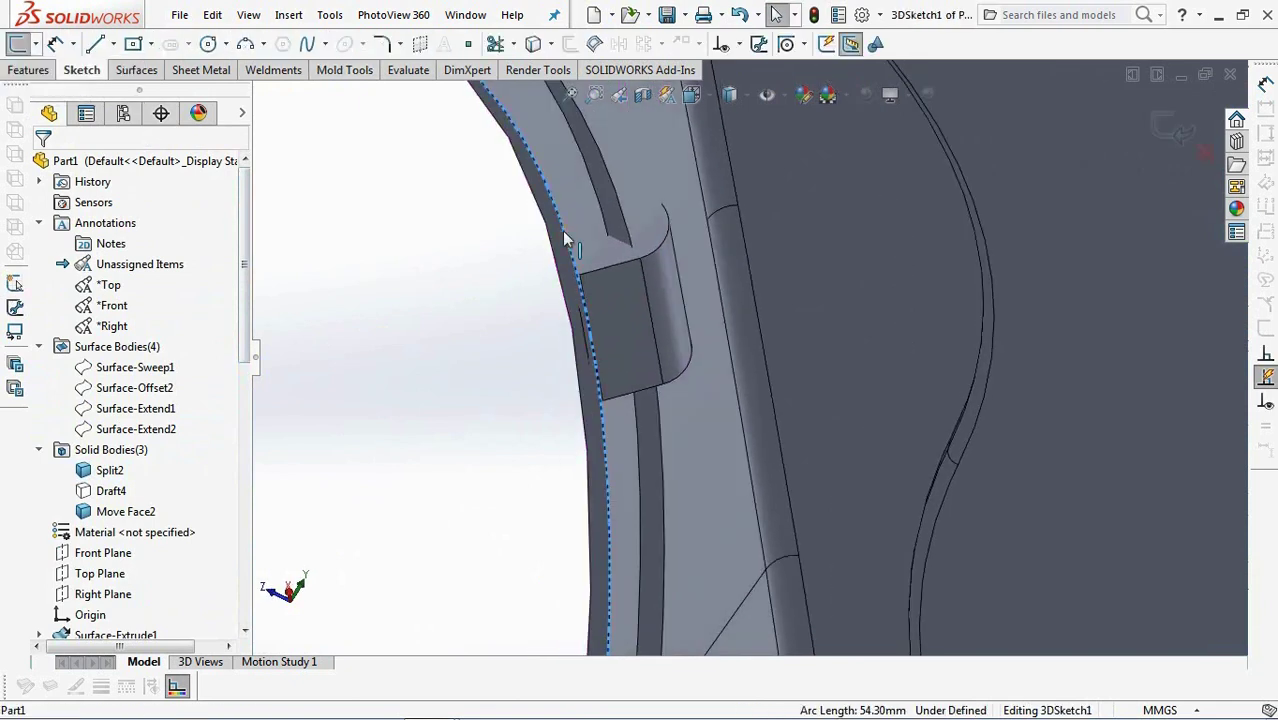
pyautogui.click(533, 45)
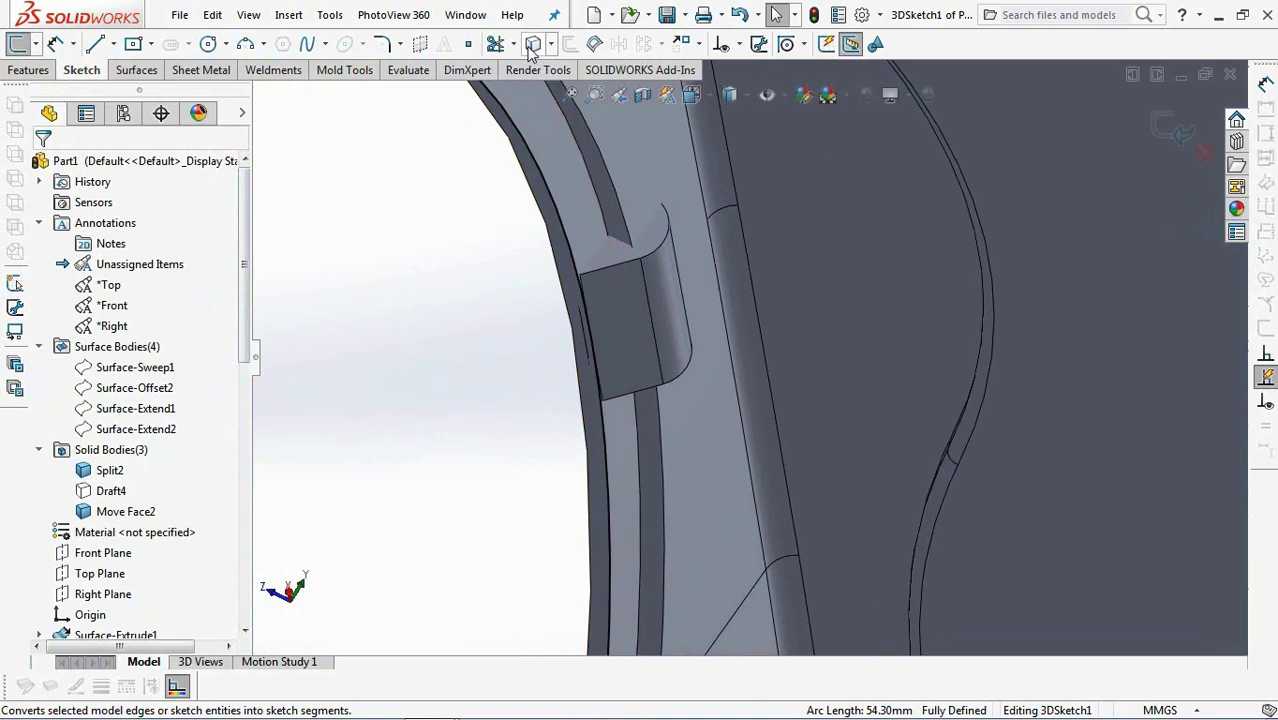
# Split the converted arc at two points, one just beyond each end of the tab.
pyautogui.rightClick(565, 243)
pyautogui.moveTo(640, 479)
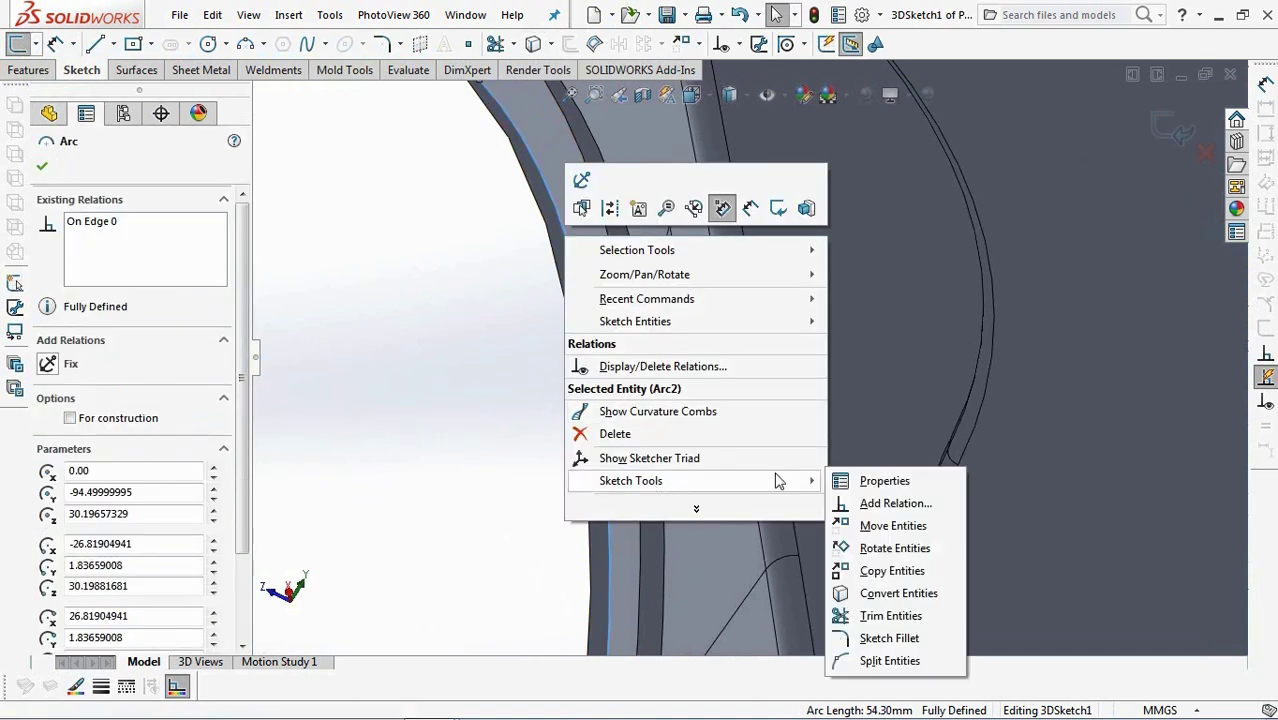
pyautogui.click(889, 662)
pyautogui.scroll(-3, 625, 290)
pyautogui.click(540, 281)
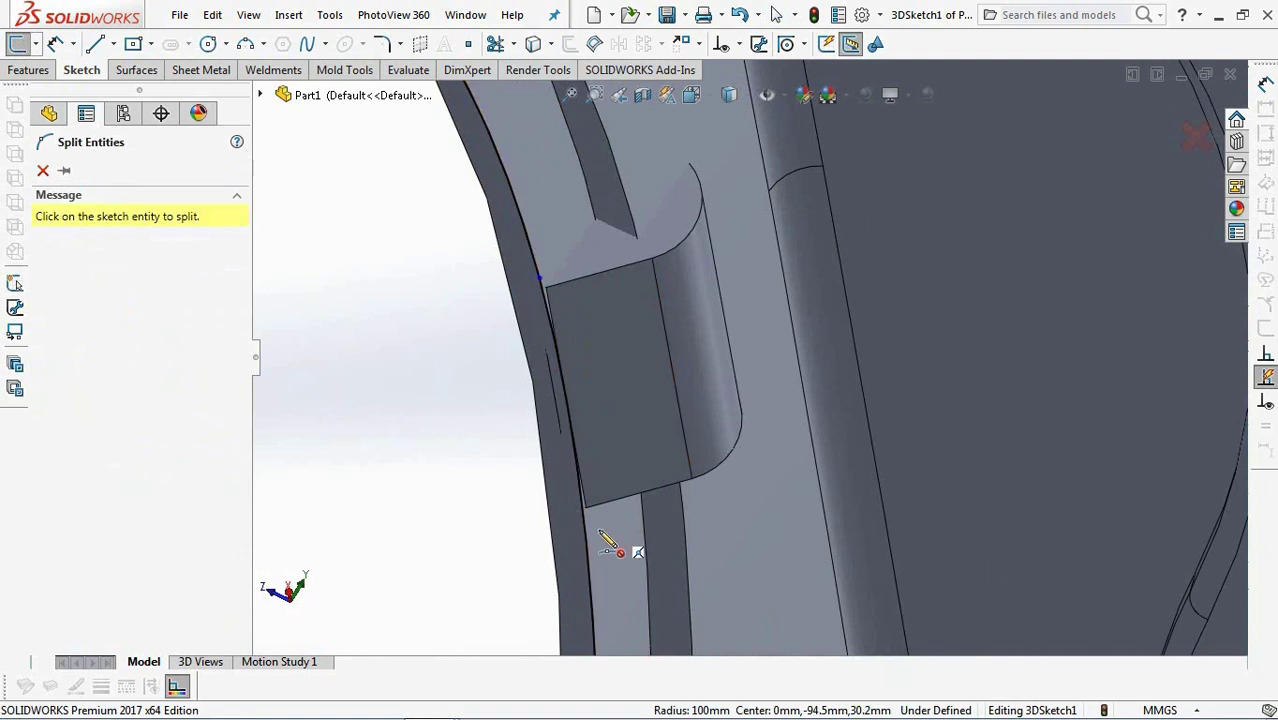
# Add an alignment relation between the arc's two split points.
pyautogui.click(739, 44)
pyautogui.click(771, 88)
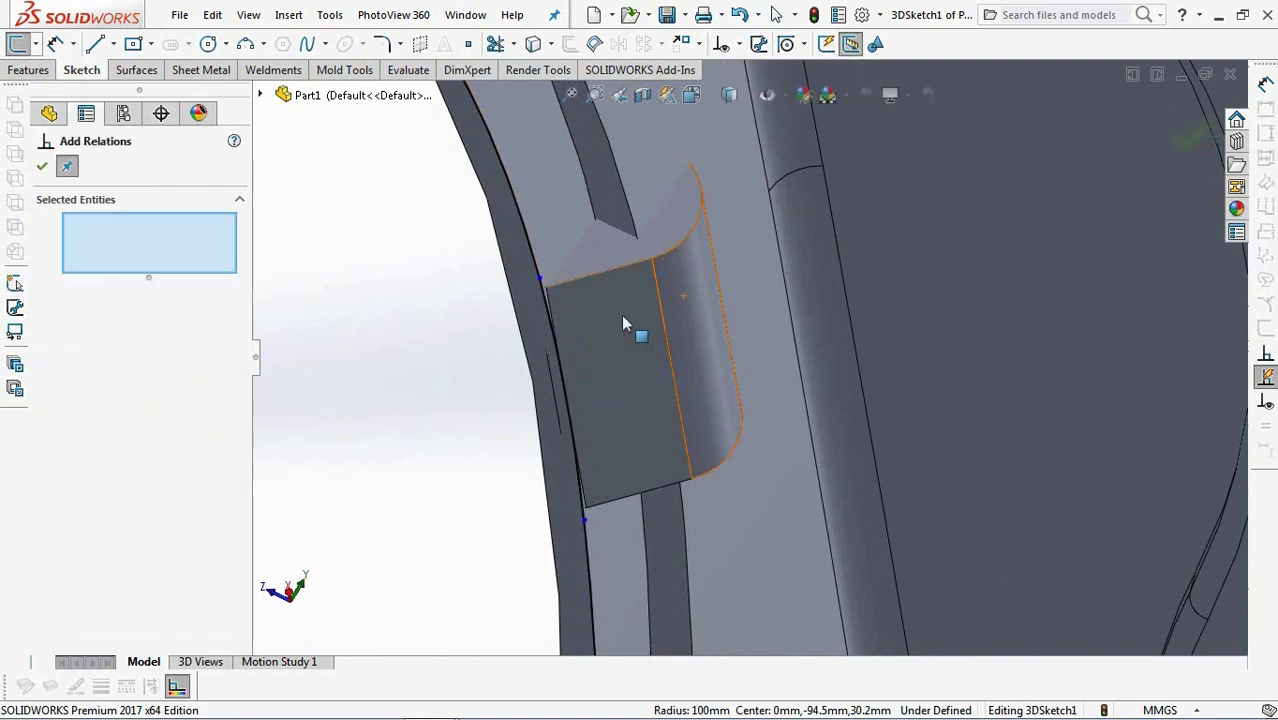
pyautogui.click(540, 279)
pyautogui.click(585, 521)
pyautogui.moveTo(585, 521); pyautogui.dragTo(438, 493, button='middle')
pyautogui.click(39, 166)
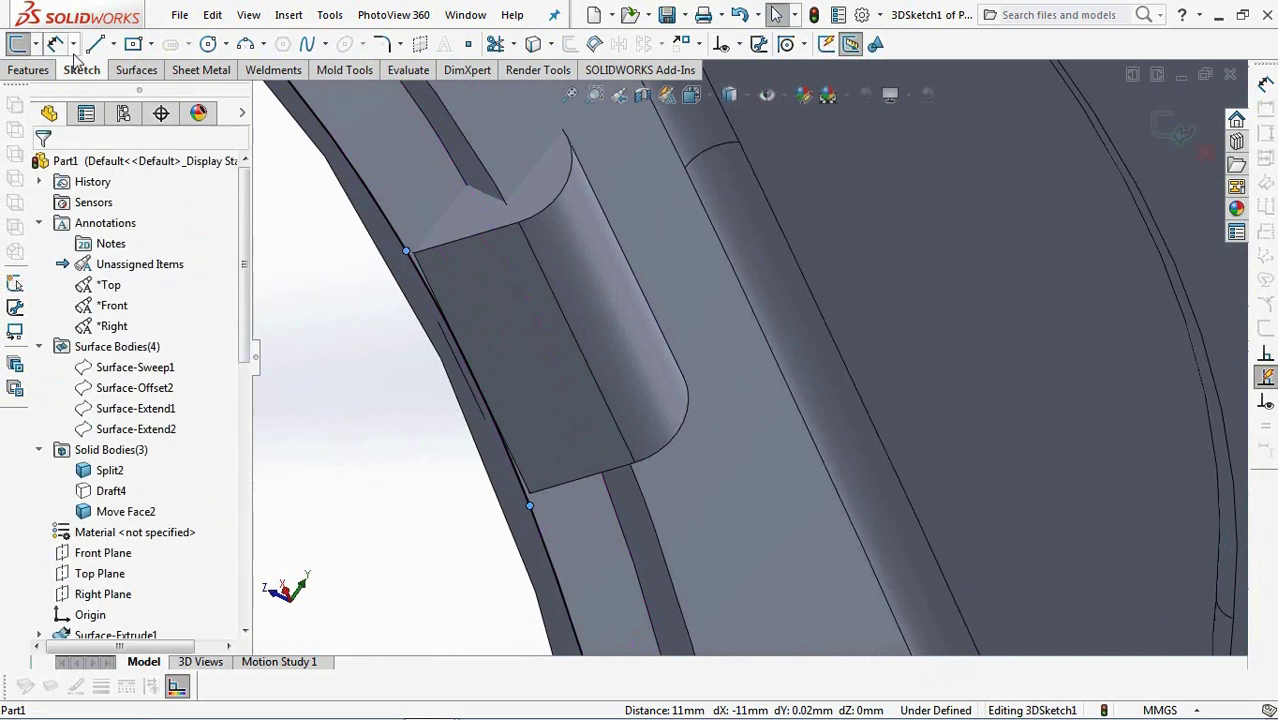
# Dimension the distance between the two split points as 10 mm.
pyautogui.click(55, 43)
pyautogui.click(390, 378)
pyautogui.write('1')
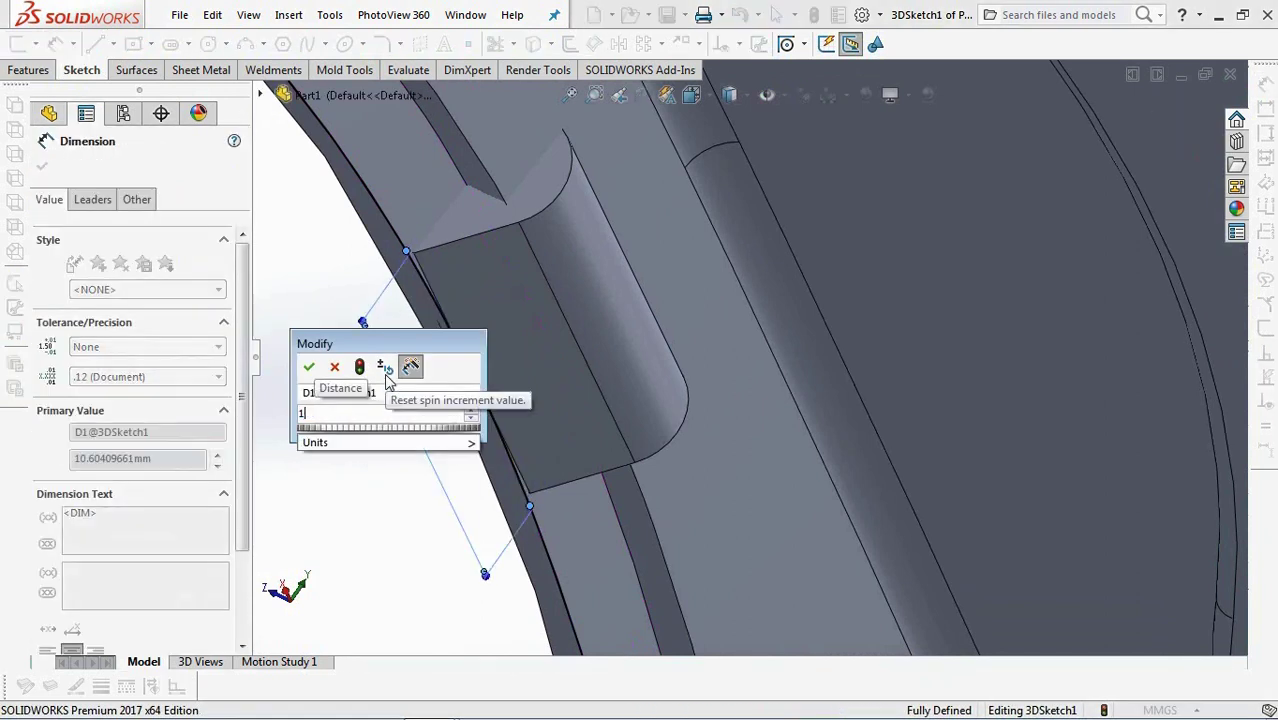
pyautogui.press('Return')
pyautogui.rightClick(372, 456)
pyautogui.click(405, 511)
# Turn the two arc pieces beyond the tab's ends into construction geometry and finish the 3D sketch.
pyautogui.click(380, 210)
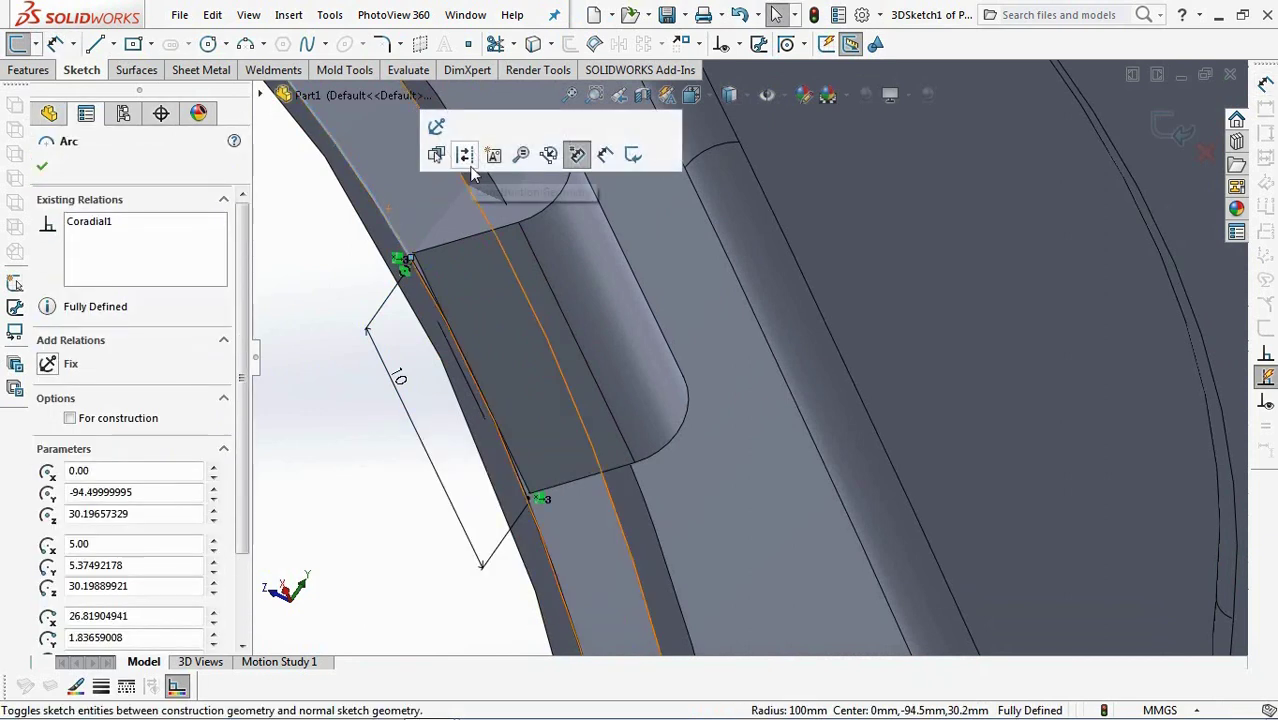
pyautogui.press('Escape')
pyautogui.click(546, 522)
pyautogui.press('Escape')
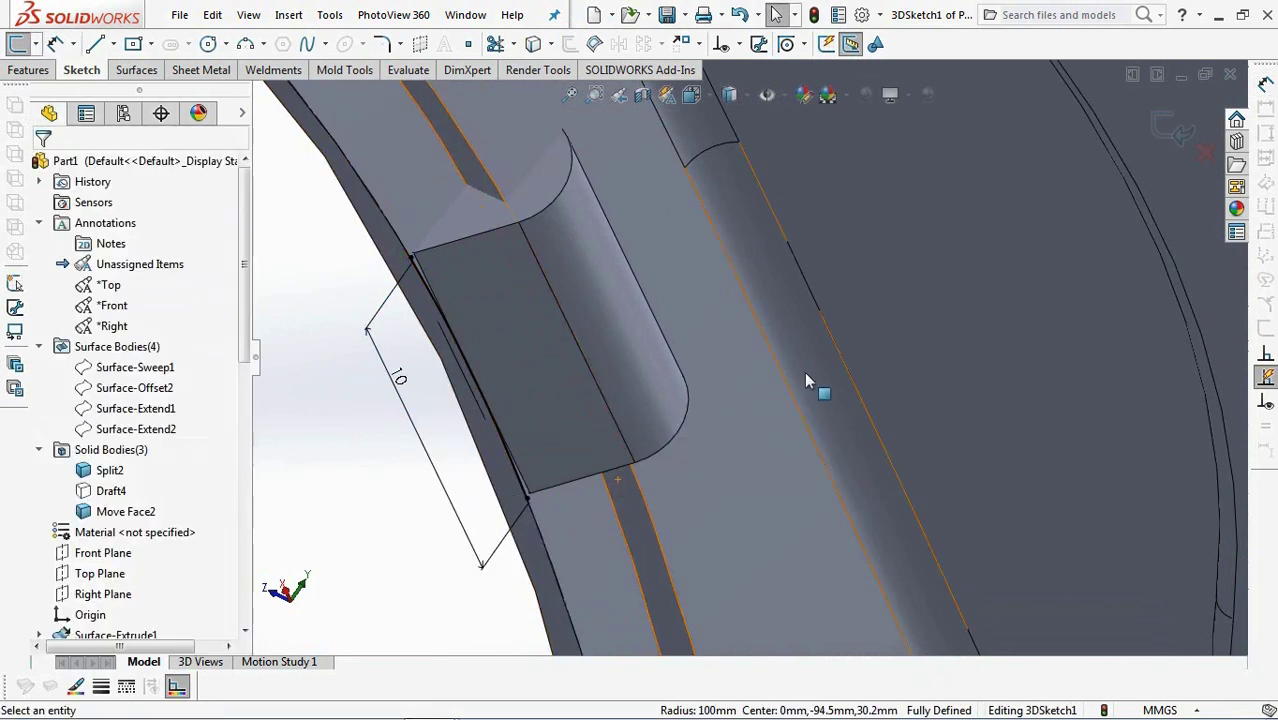
pyautogui.click(1172, 137)
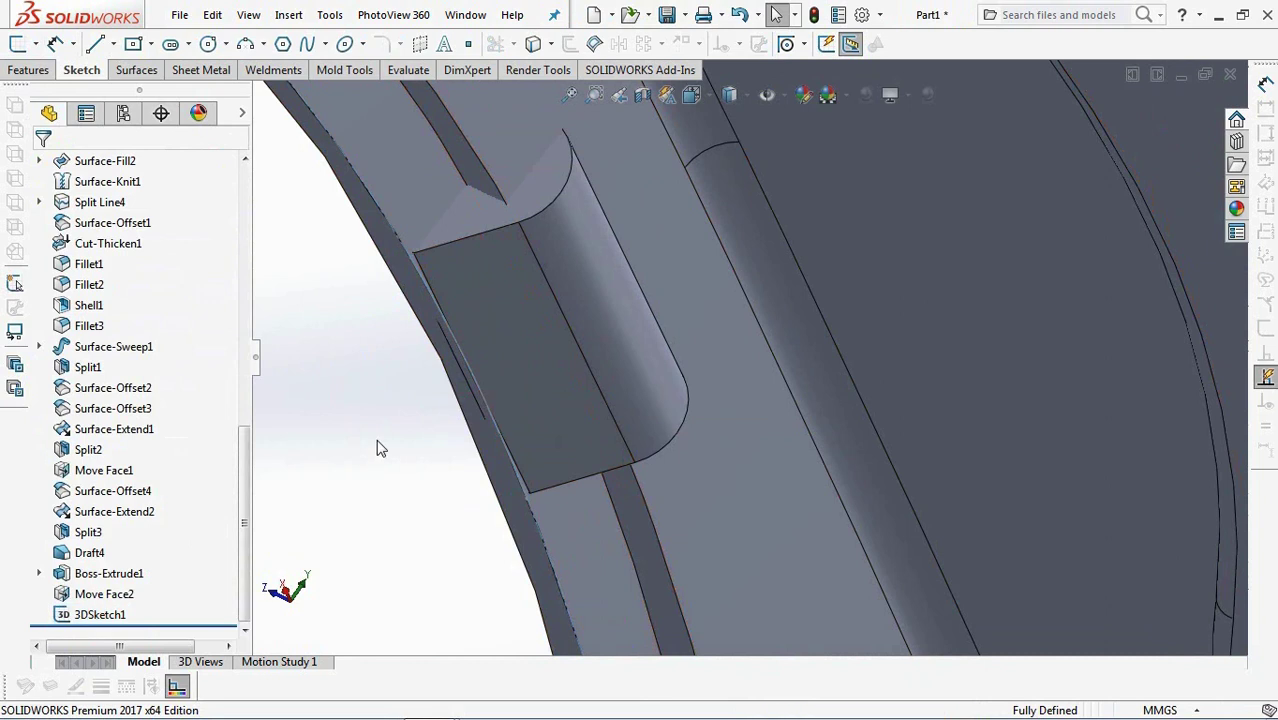
# Hide the shell body and set up a curve-to-curve Deform from the tab's long straight edge to the 10 mm sketch arc.
pyautogui.click(733, 494)
pyautogui.click(819, 440)
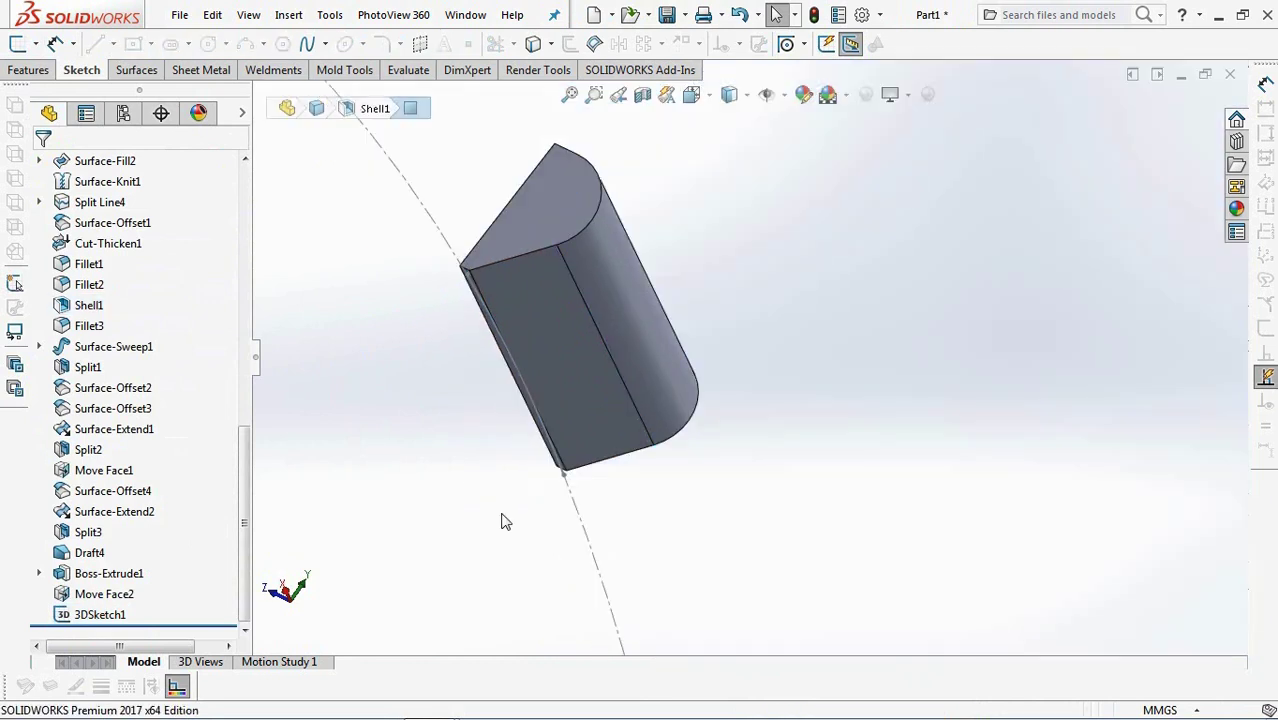
pyautogui.click(28, 72)
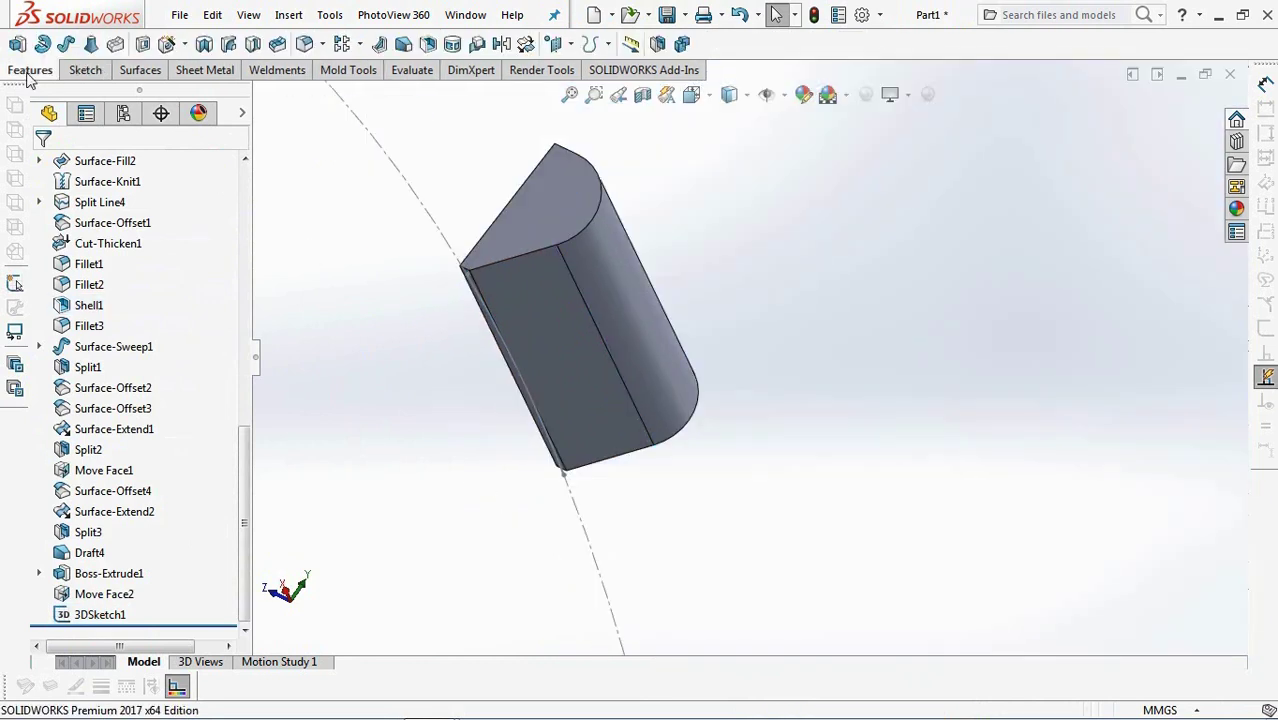
pyautogui.click(293, 18)
pyautogui.moveTo(335, 105)
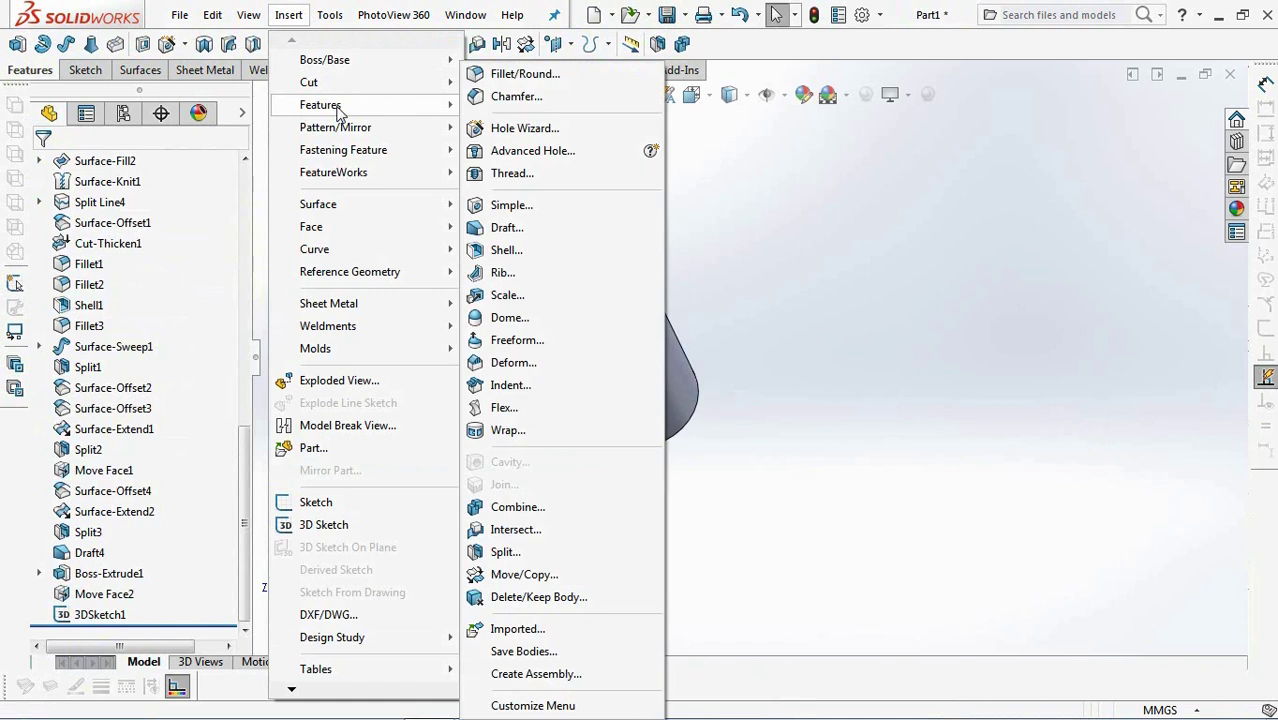
pyautogui.click(560, 373)
pyautogui.scroll(-5, 681, 315)
pyautogui.click(660, 318)
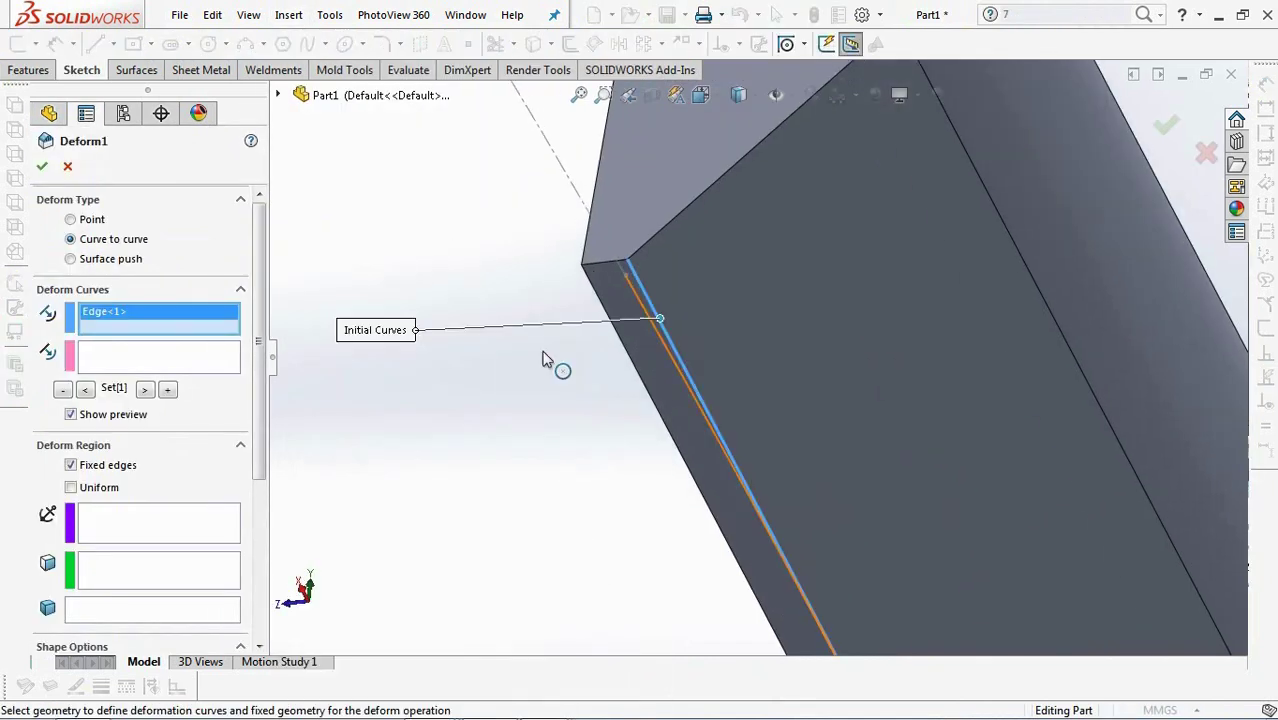
pyautogui.click(159, 357)
pyautogui.click(657, 342)
pyautogui.scroll(5, 601, 372)
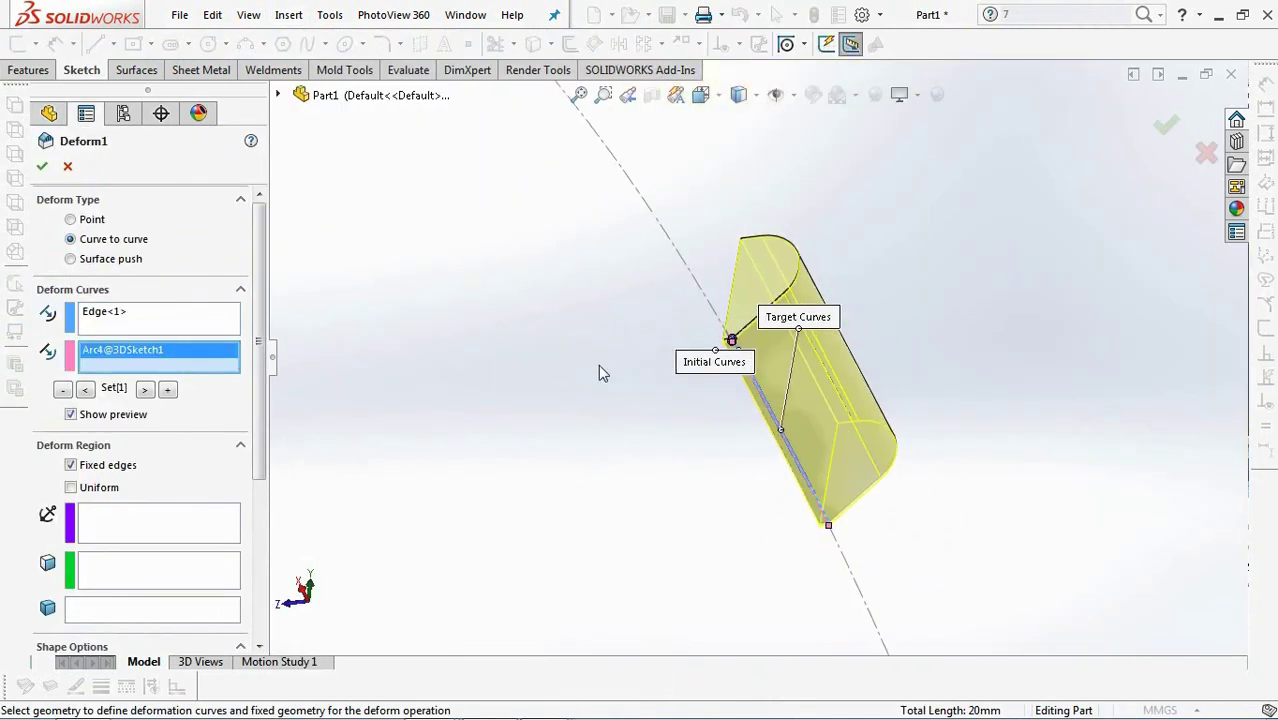
# Make the deform uniform, keep the tab's rounded face fixed, and apply it.
pyautogui.click(70, 487)
pyautogui.moveTo(630, 405); pyautogui.dragTo(605, 571, button='middle')
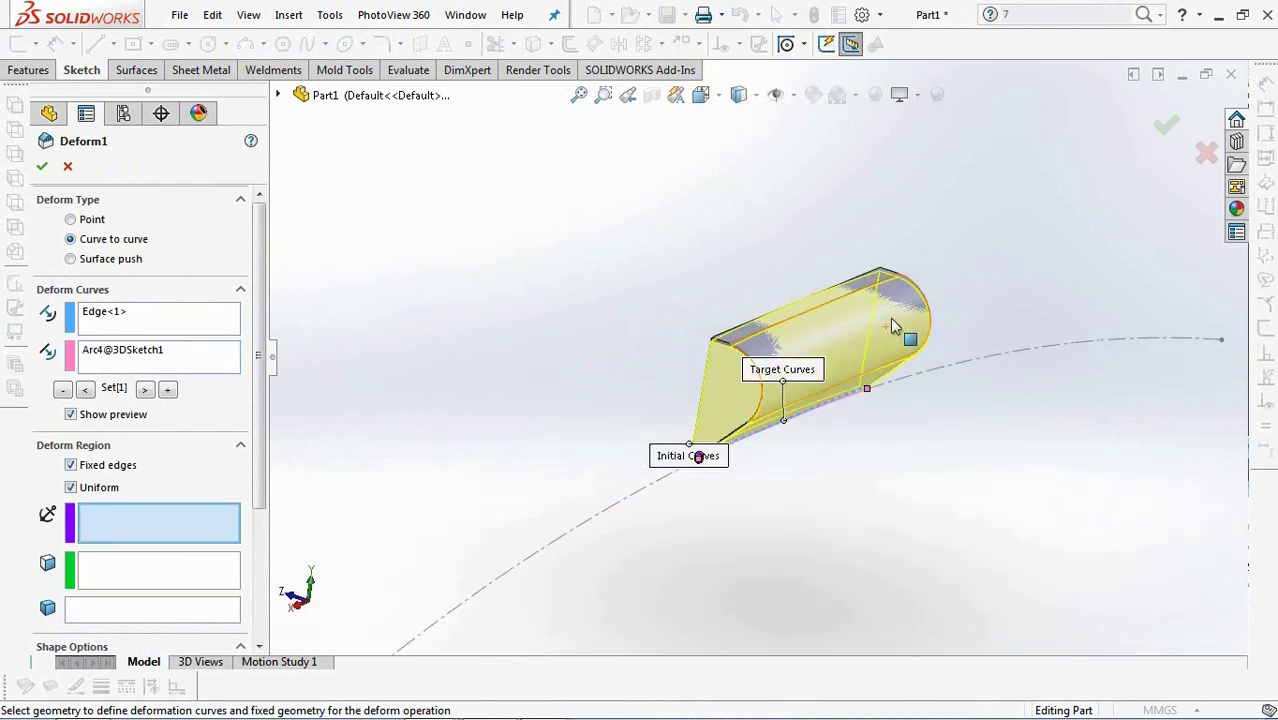
pyautogui.click(843, 305)
pyautogui.click(843, 303)
pyautogui.rightClick(843, 303)
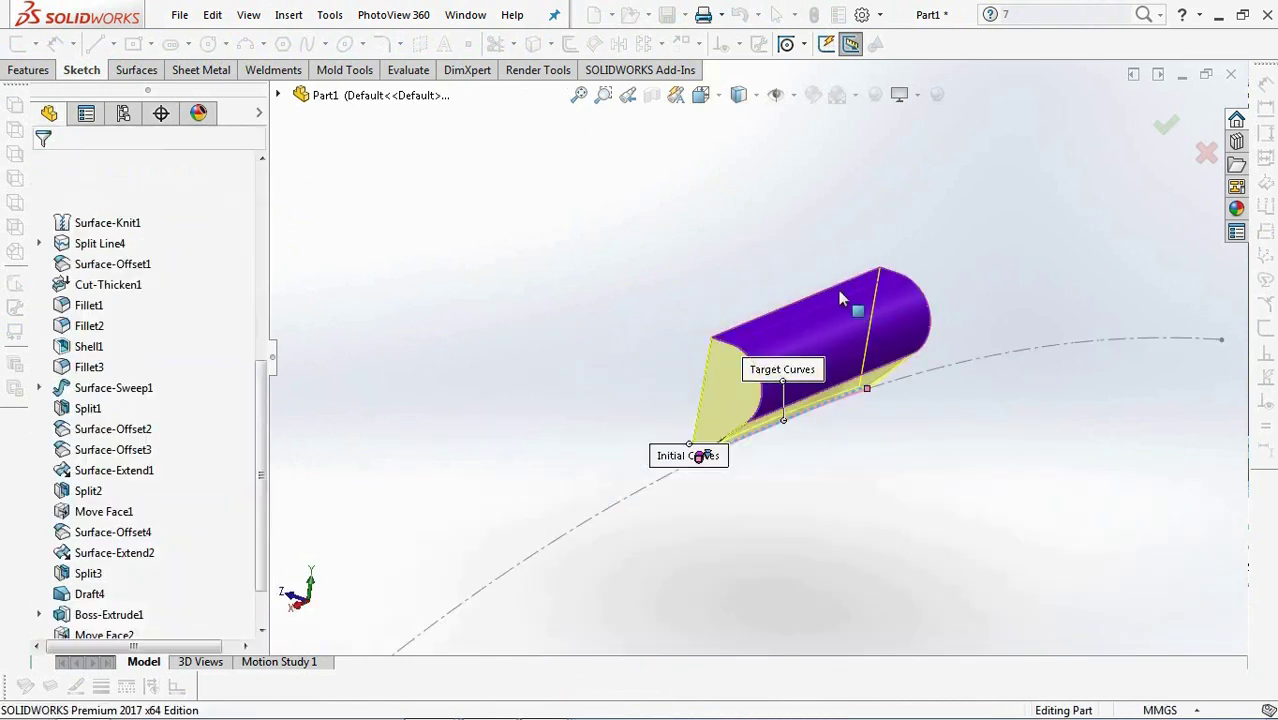
pyautogui.moveTo(838, 292); pyautogui.dragTo(815, 597, button='middle')
pyautogui.scroll(-2, 815, 597)
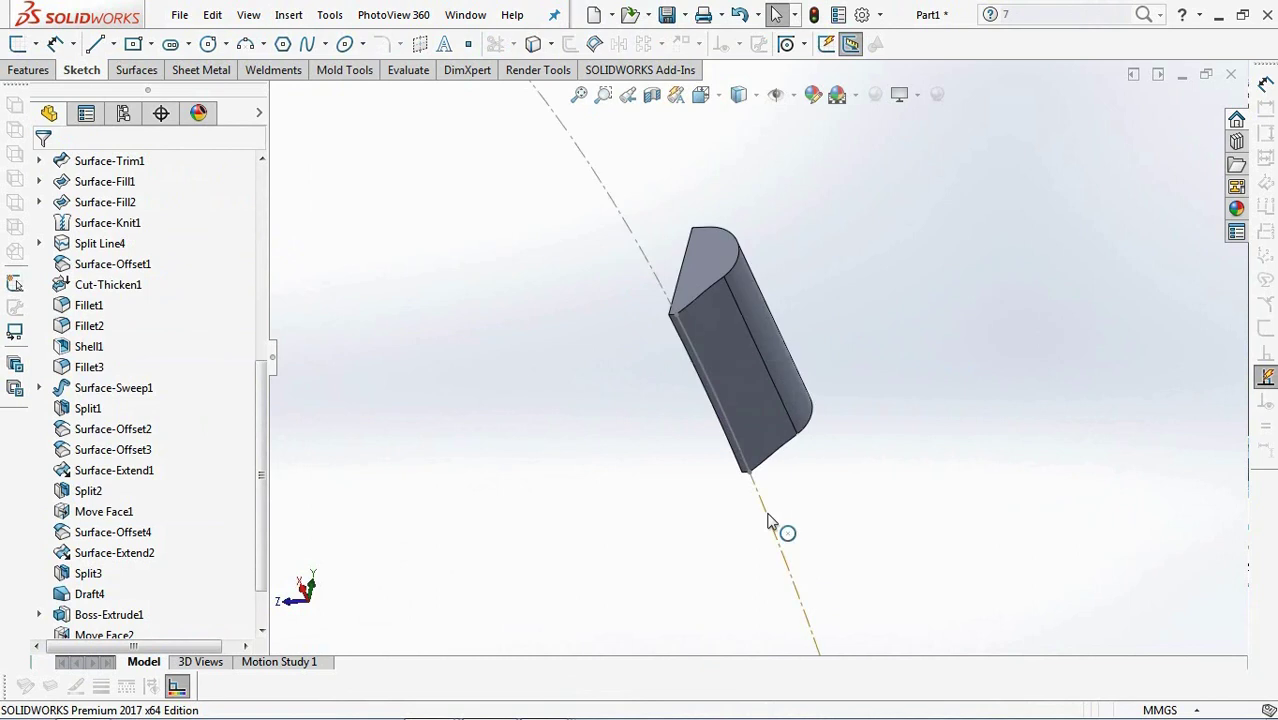
# Hide the 3D sketch and show the shell body again.
pyautogui.click(776, 525)
pyautogui.click(851, 458)
pyautogui.moveTo(262, 494); pyautogui.dragTo(234, 280)
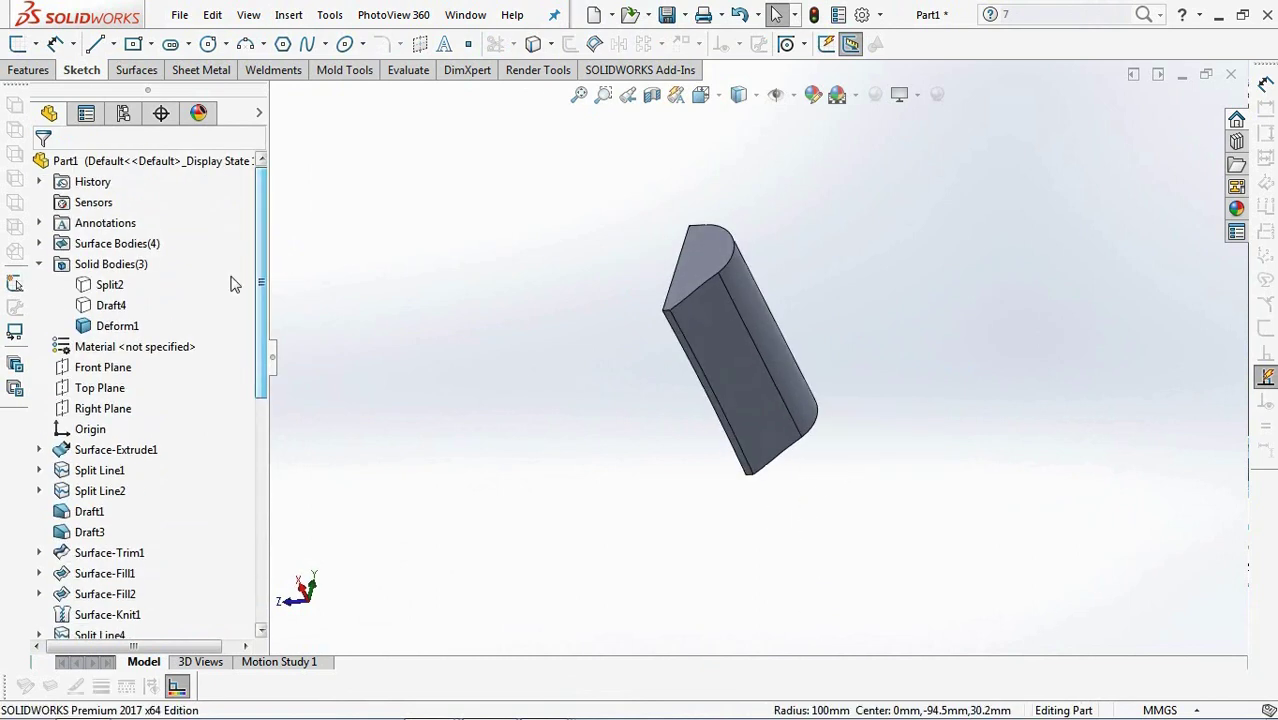
pyautogui.click(110, 285)
pyautogui.click(136, 263)
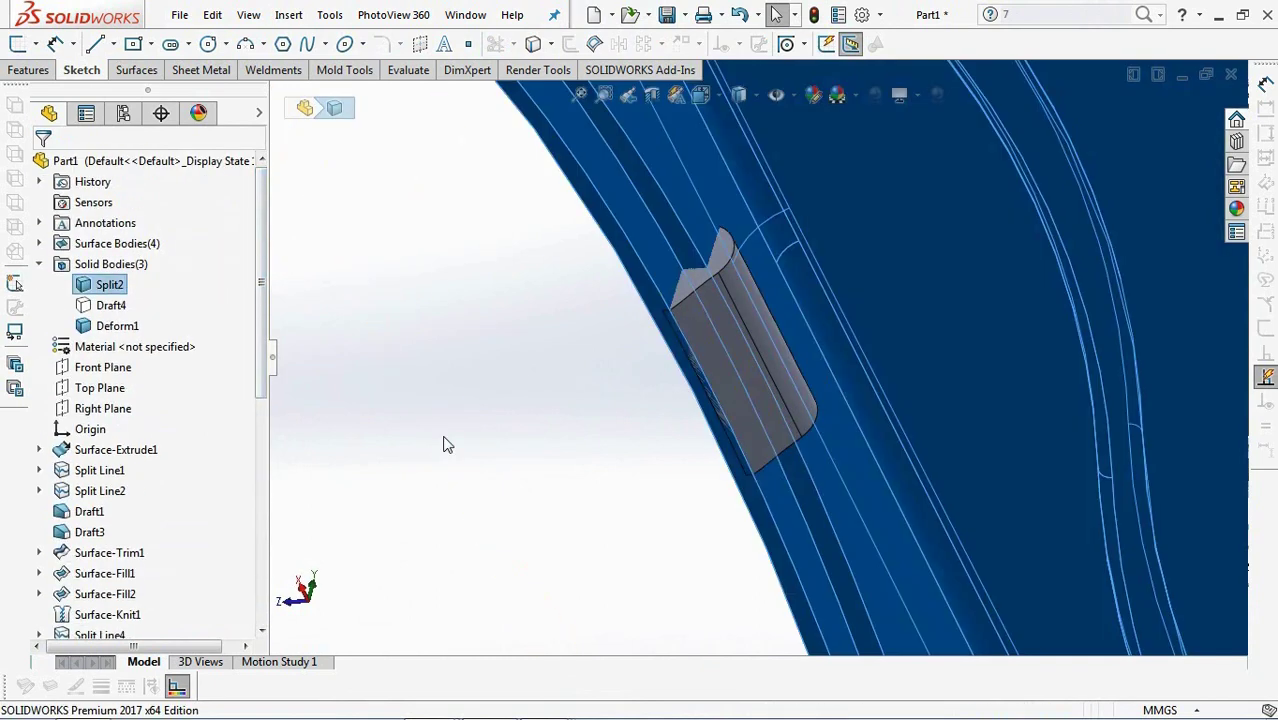
pyautogui.click(442, 442)
# Combine the shell body and the deformed tab into one body with the Add operation.
pyautogui.click(28, 70)
pyautogui.click(682, 44)
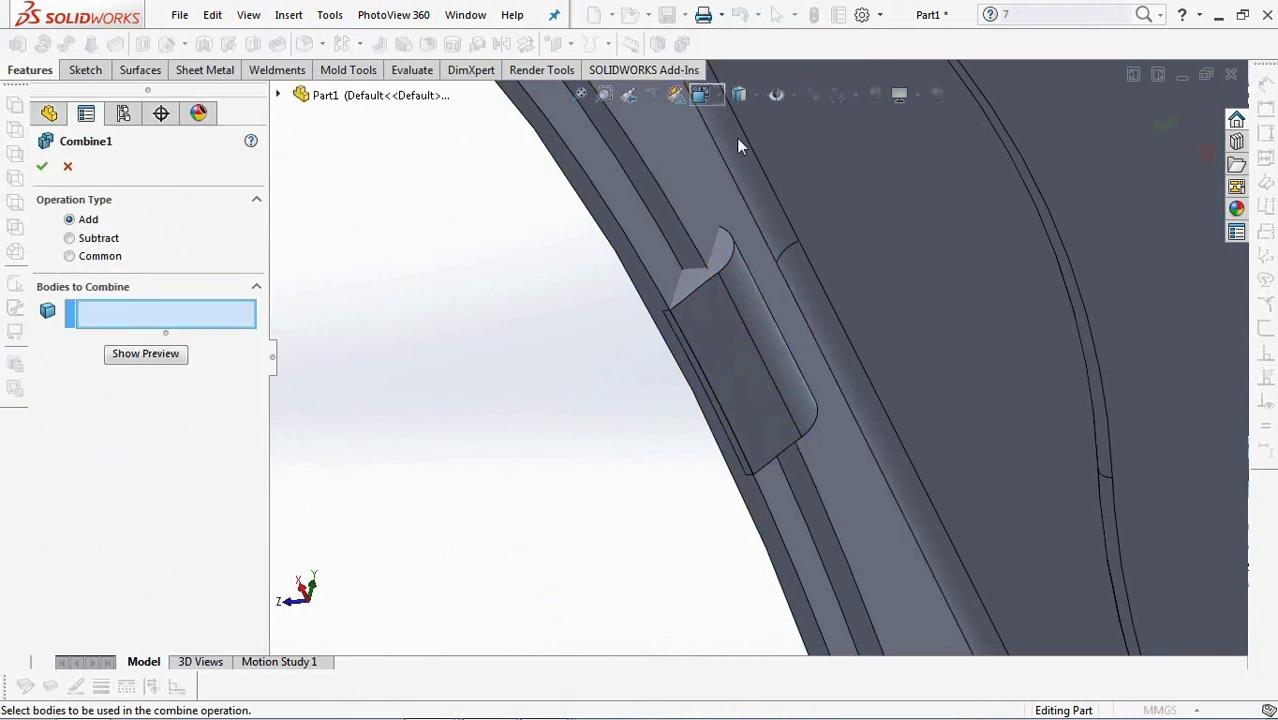
pyautogui.click(691, 221)
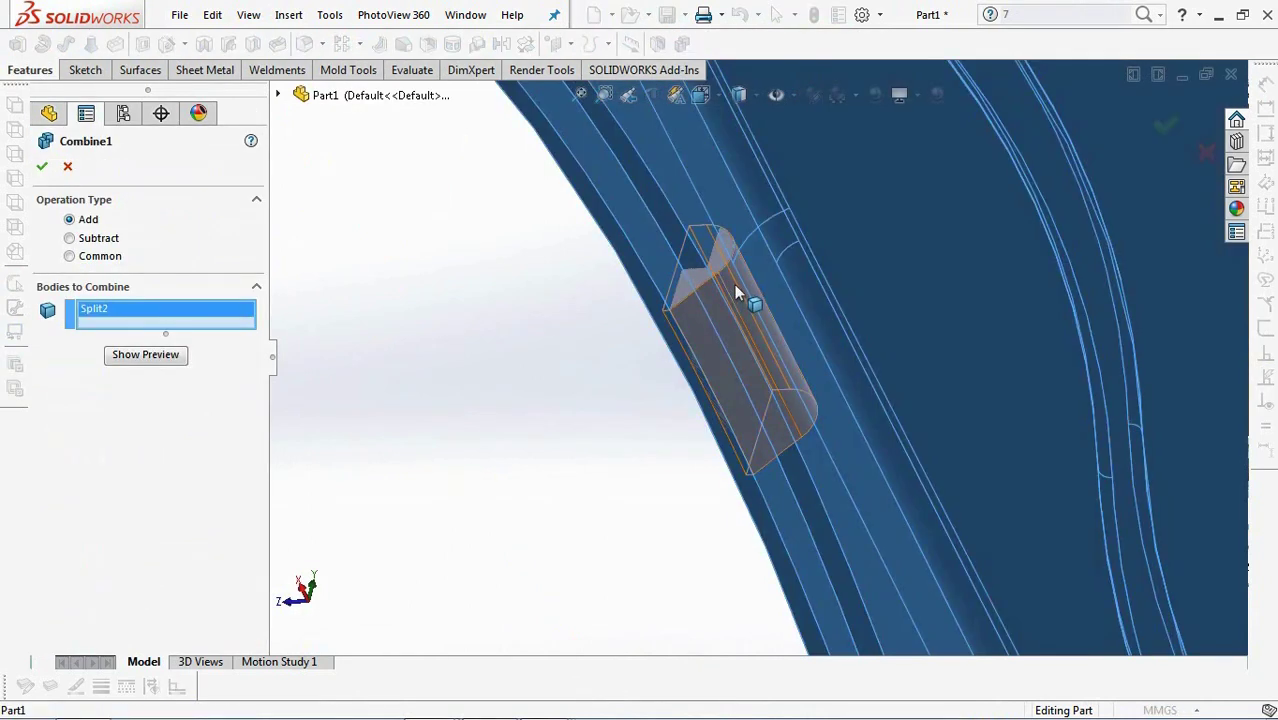
pyautogui.click(734, 284)
pyautogui.click(146, 370)
pyautogui.click(41, 166)
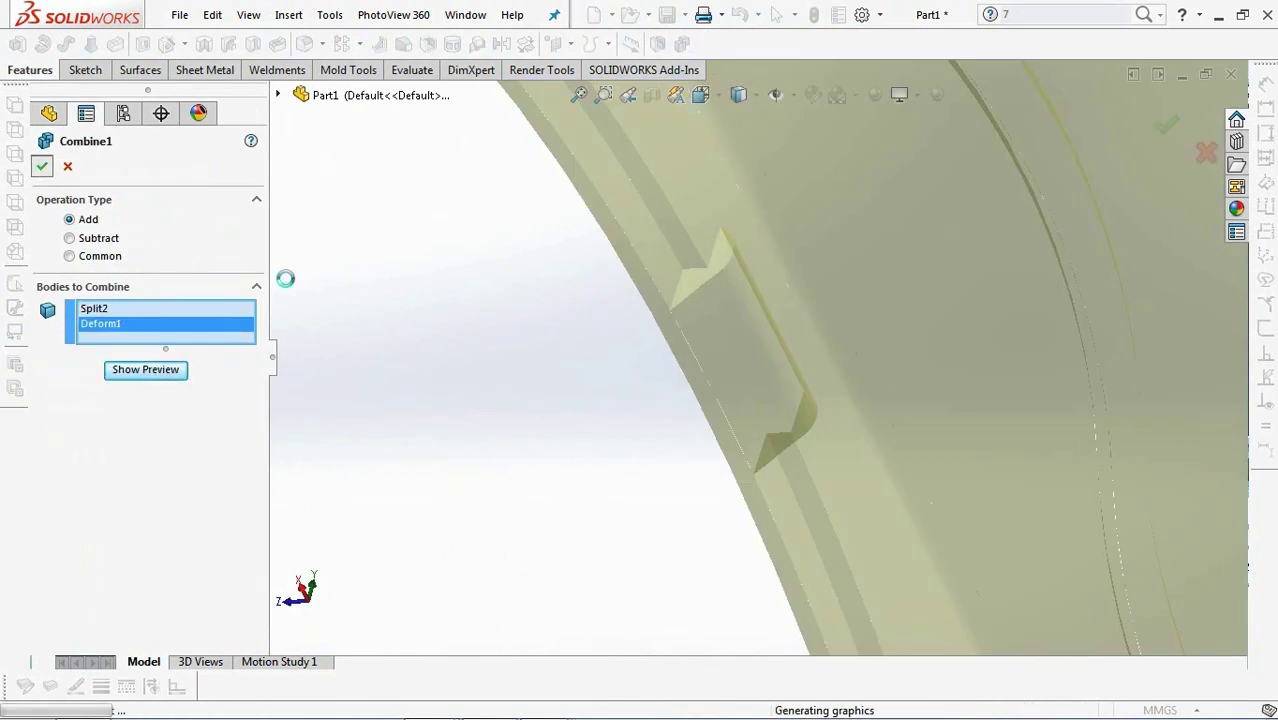
# Start a sketch on the Right Plane and convert the silhouette edges of the shell's inner top face and outer side wall.
pyautogui.moveTo(464, 338); pyautogui.dragTo(290, 362, button='middle')
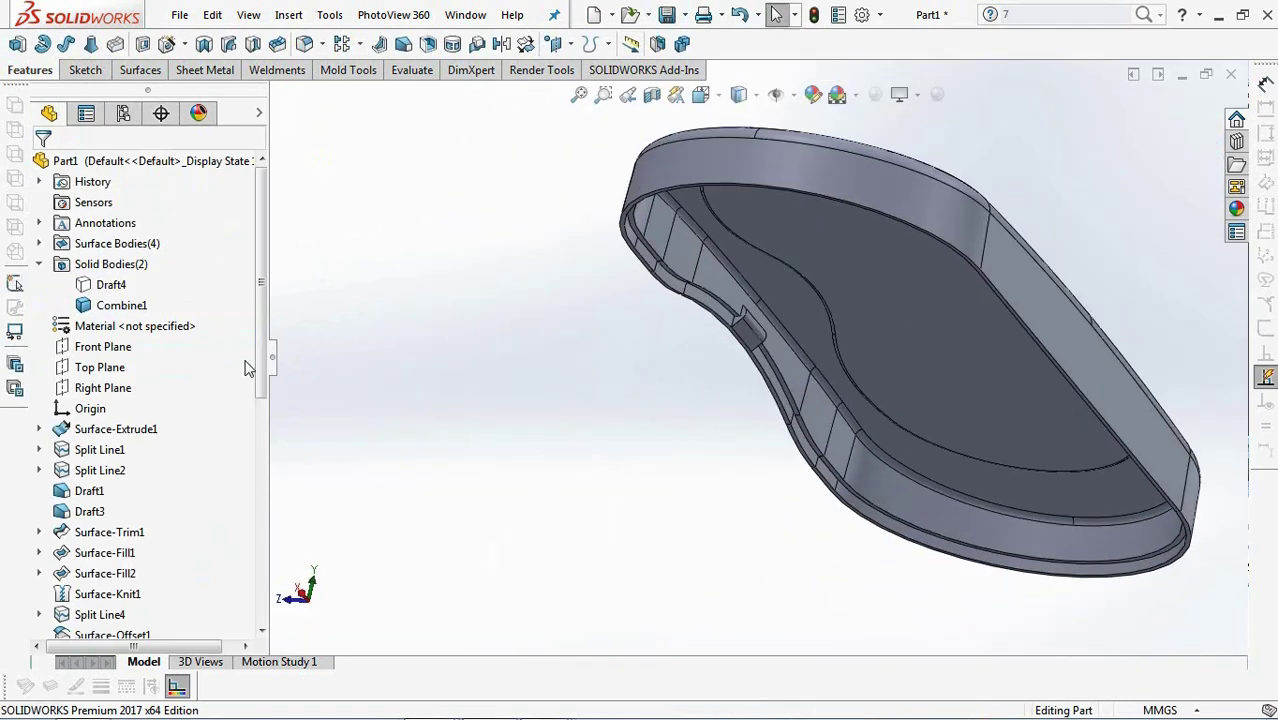
pyautogui.click(103, 387)
pyautogui.click(142, 47)
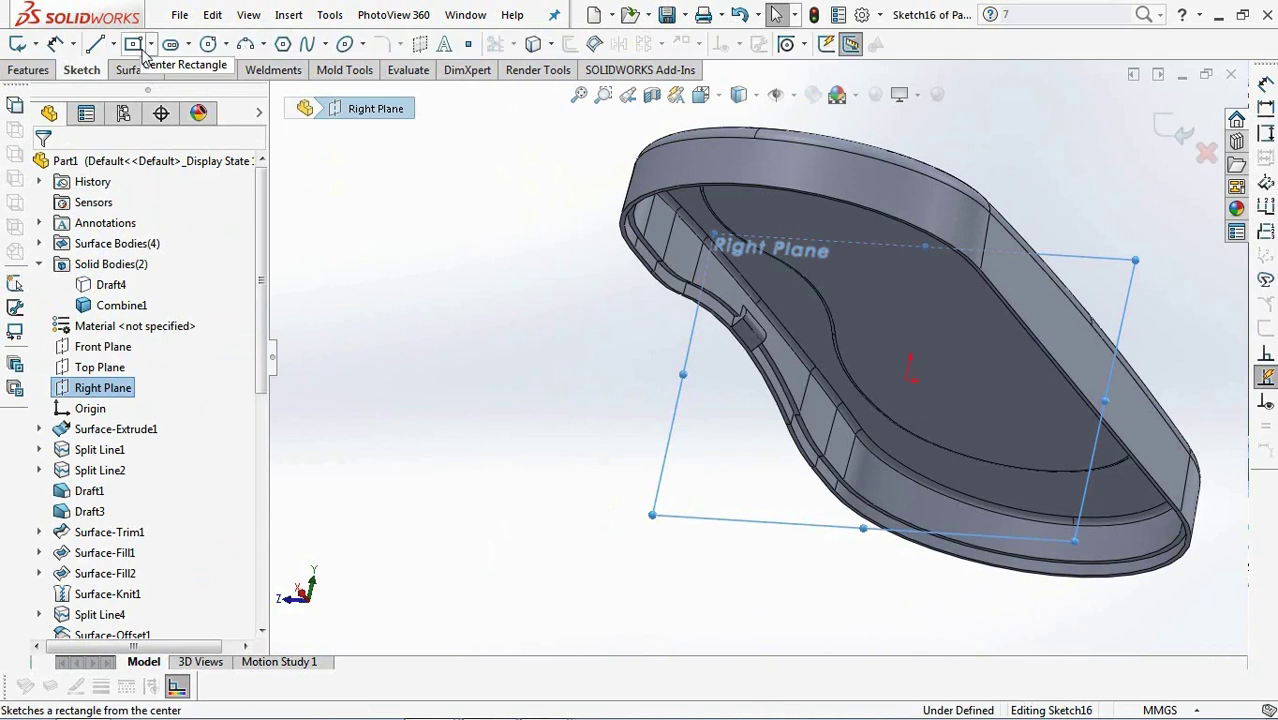
pyautogui.click(534, 46)
pyautogui.scroll(-5, 796, 309)
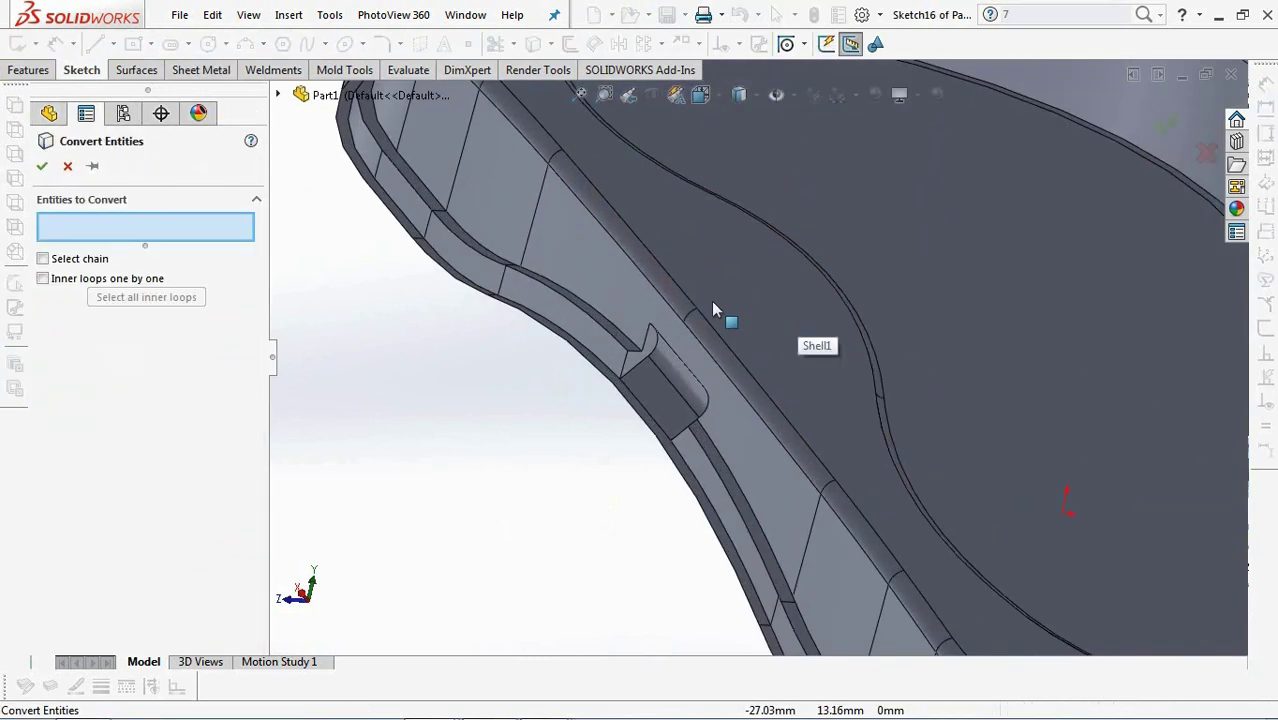
pyautogui.click(709, 305)
pyautogui.scroll(5, 729, 340)
pyautogui.moveTo(729, 340); pyautogui.dragTo(733, 402, button='middle')
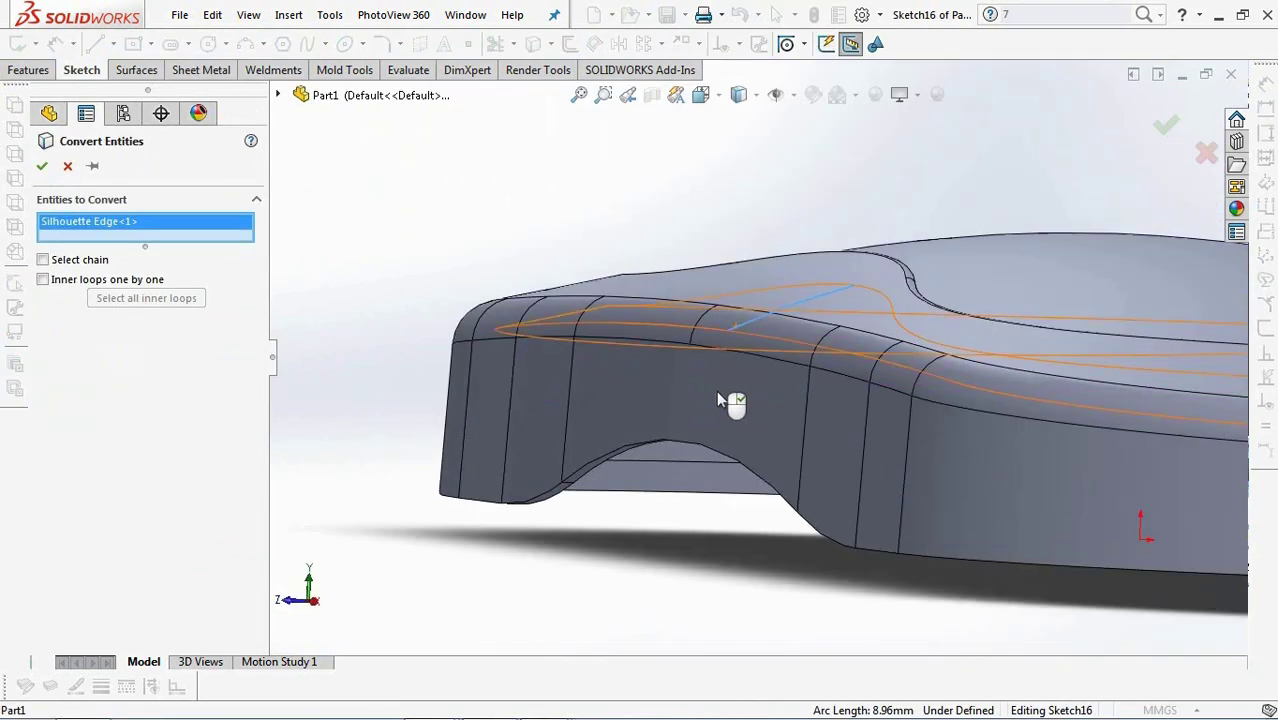
pyautogui.click(685, 405)
pyautogui.rightClick(685, 400)
# Section the model along the Right Plane and show the tab's cross-section close up in the Right view.
pyautogui.moveTo(846, 232); pyautogui.dragTo(816, 234, button='middle')
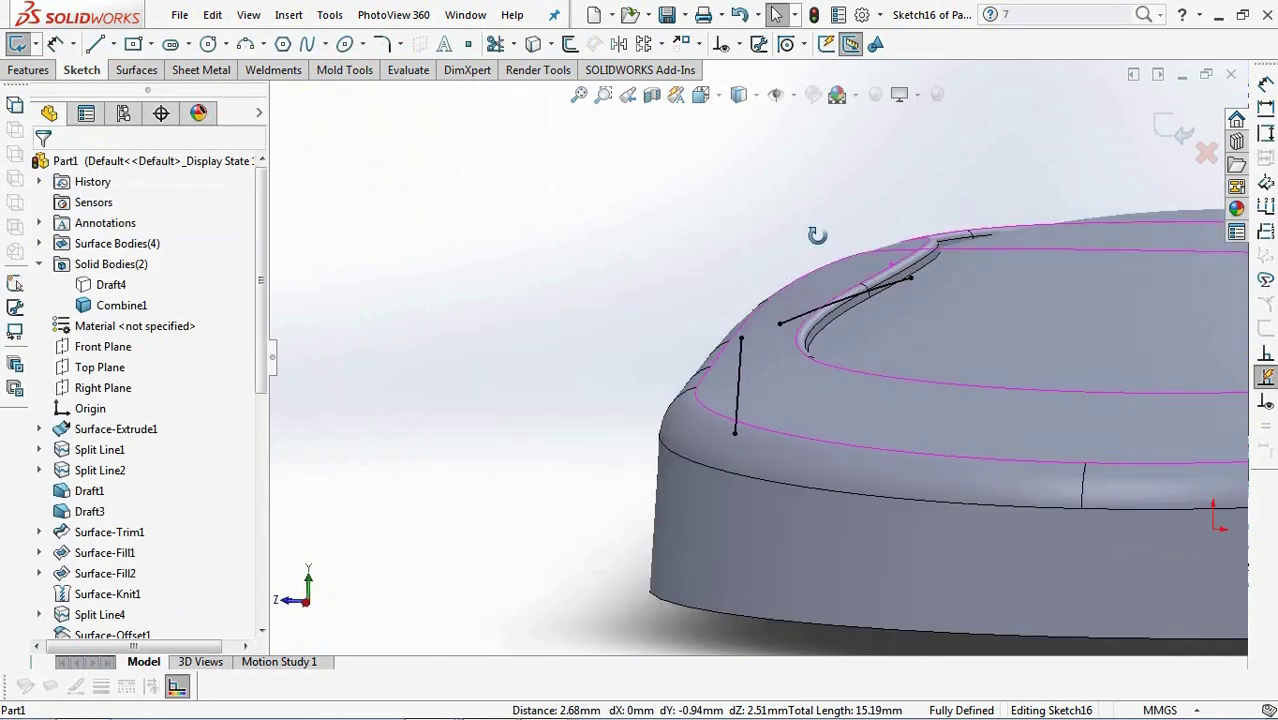
pyautogui.scroll(3, 816, 234)
pyautogui.click(651, 97)
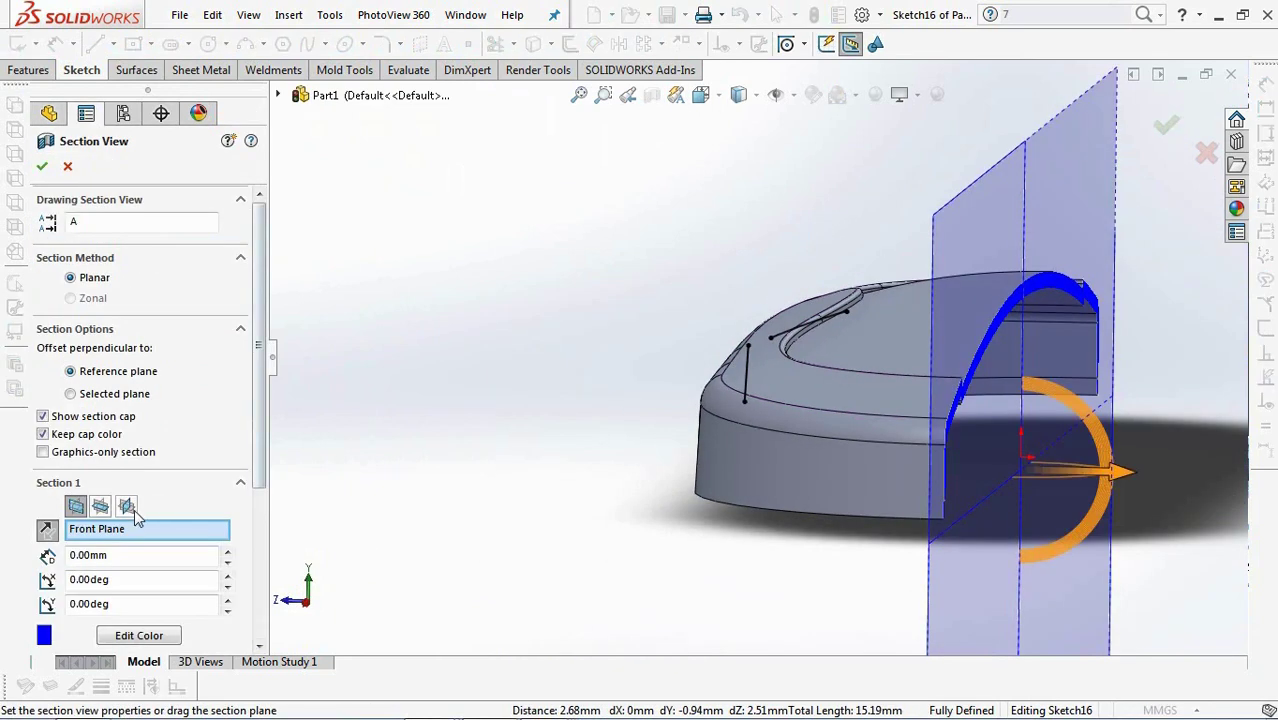
pyautogui.click(129, 505)
pyautogui.click(42, 166)
pyautogui.press('space')
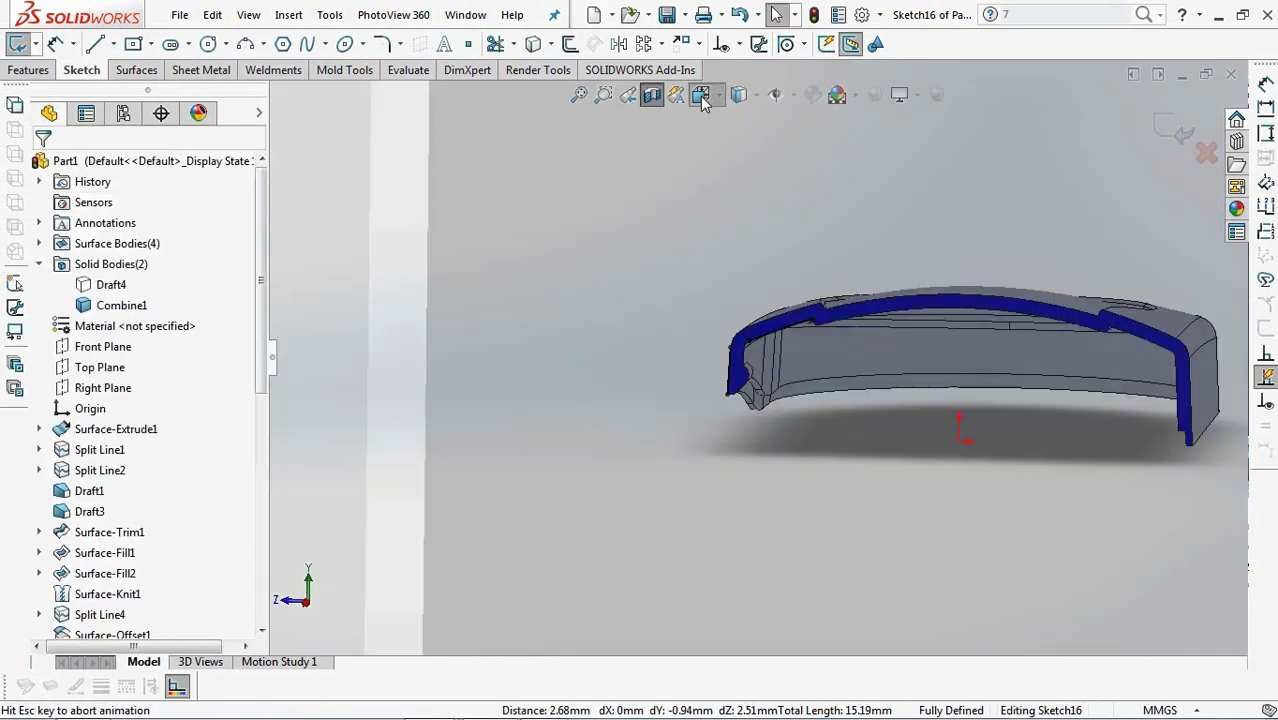
pyautogui.click(656, 318)
pyautogui.scroll(-5, 615, 256)
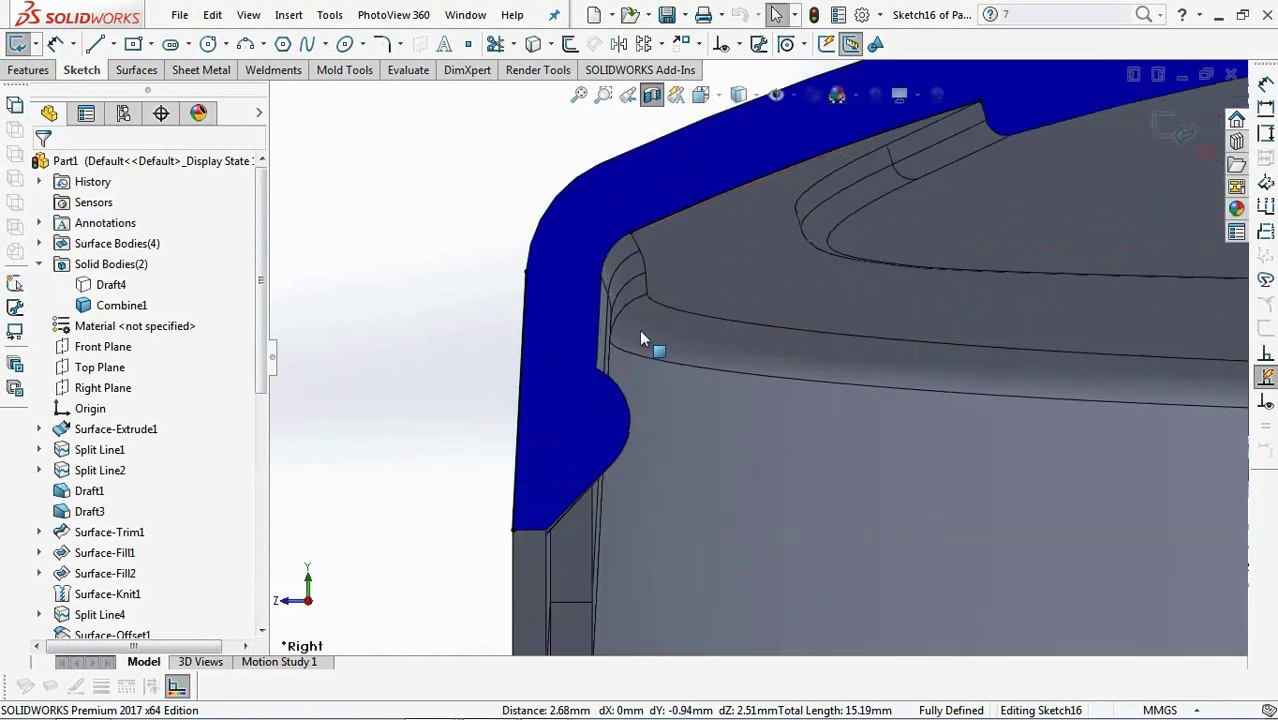
# Show the profile sketch (Sketch15) of the tab's extrusion, Boss-Extrude1.
pyautogui.moveTo(265, 388); pyautogui.dragTo(265, 622)
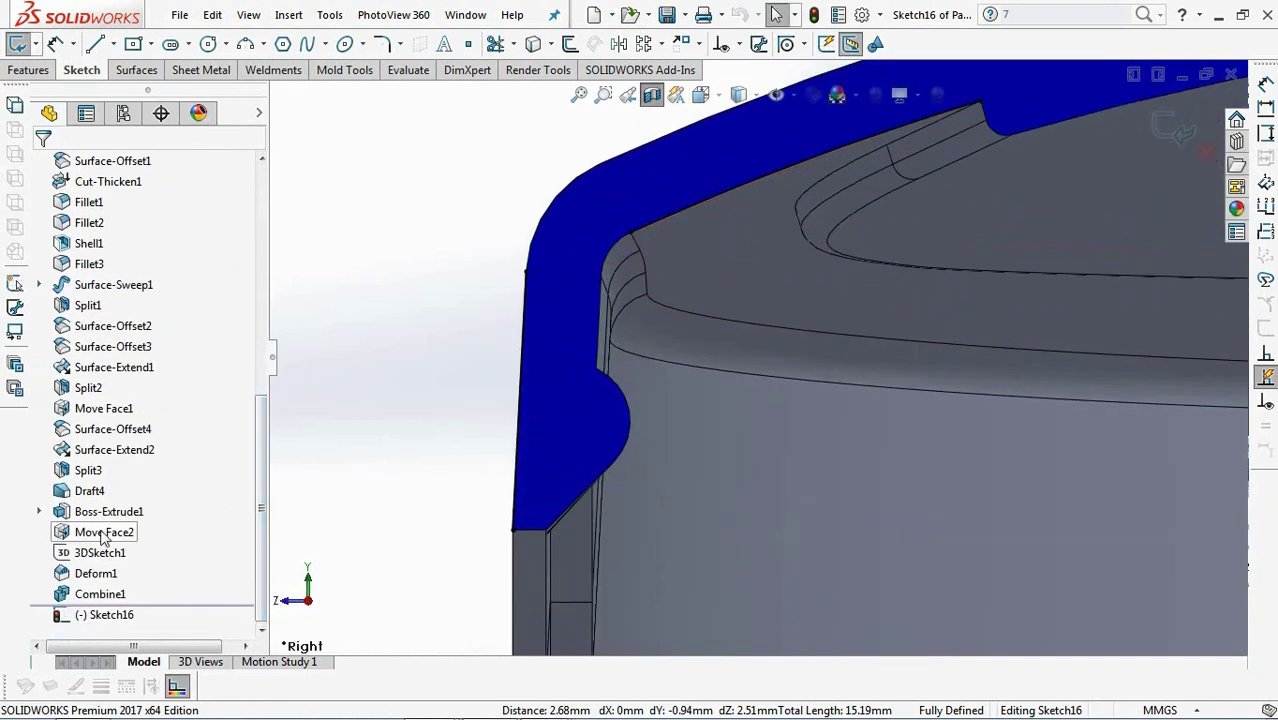
pyautogui.click(40, 512)
pyautogui.click(98, 531)
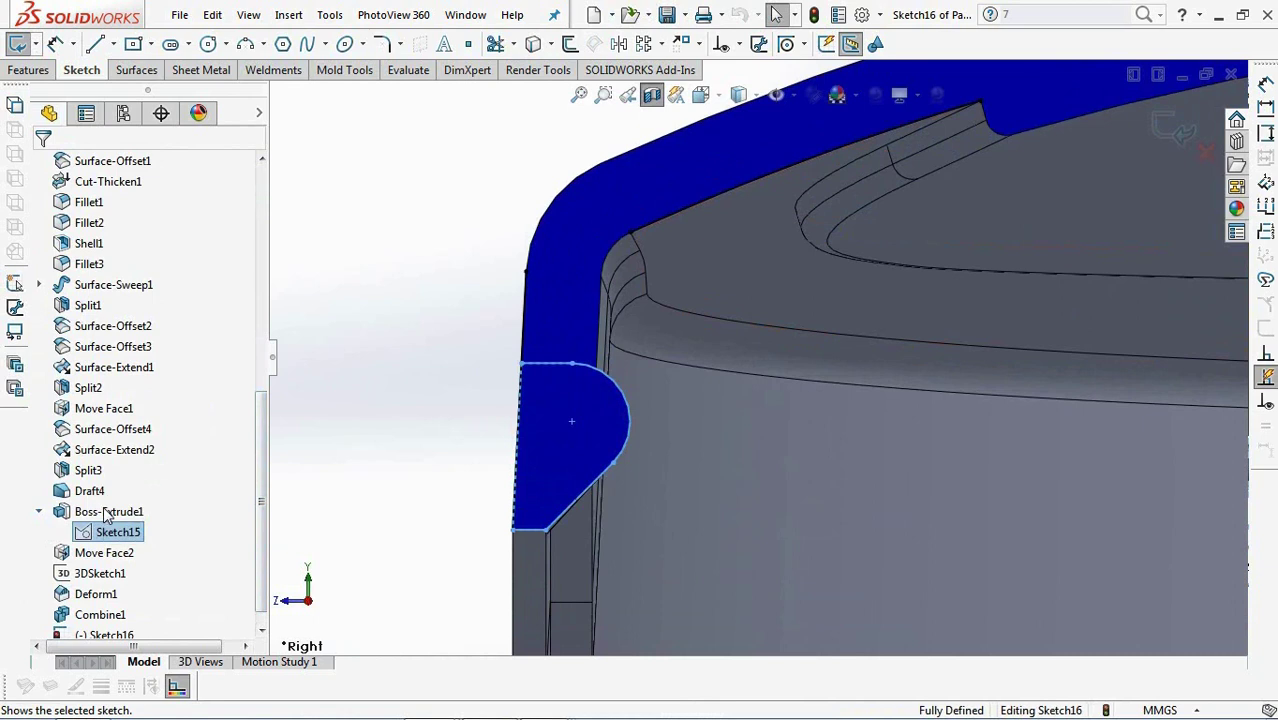
pyautogui.click(107, 508)
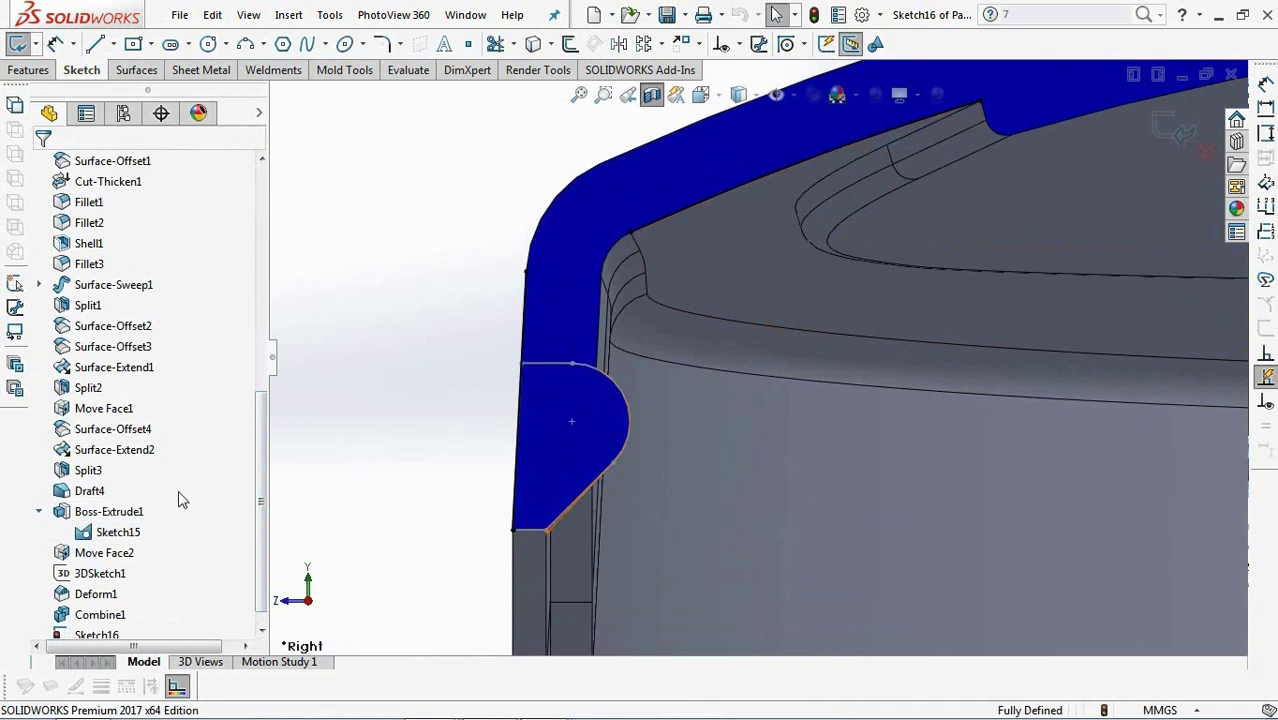
# Offset the outer wall line 0.5 mm inward with its base as construction geometry, and draw a line from the inner top edge's end past the wall.
pyautogui.click(569, 43)
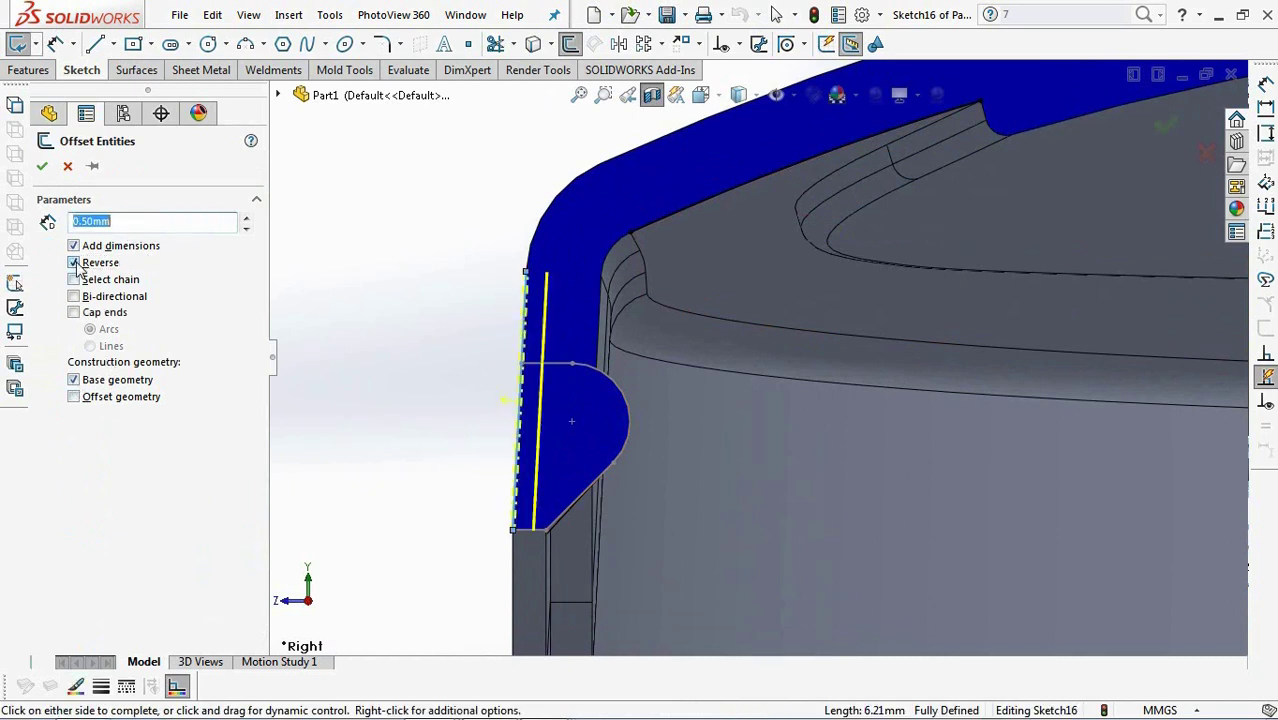
pyautogui.click(43, 166)
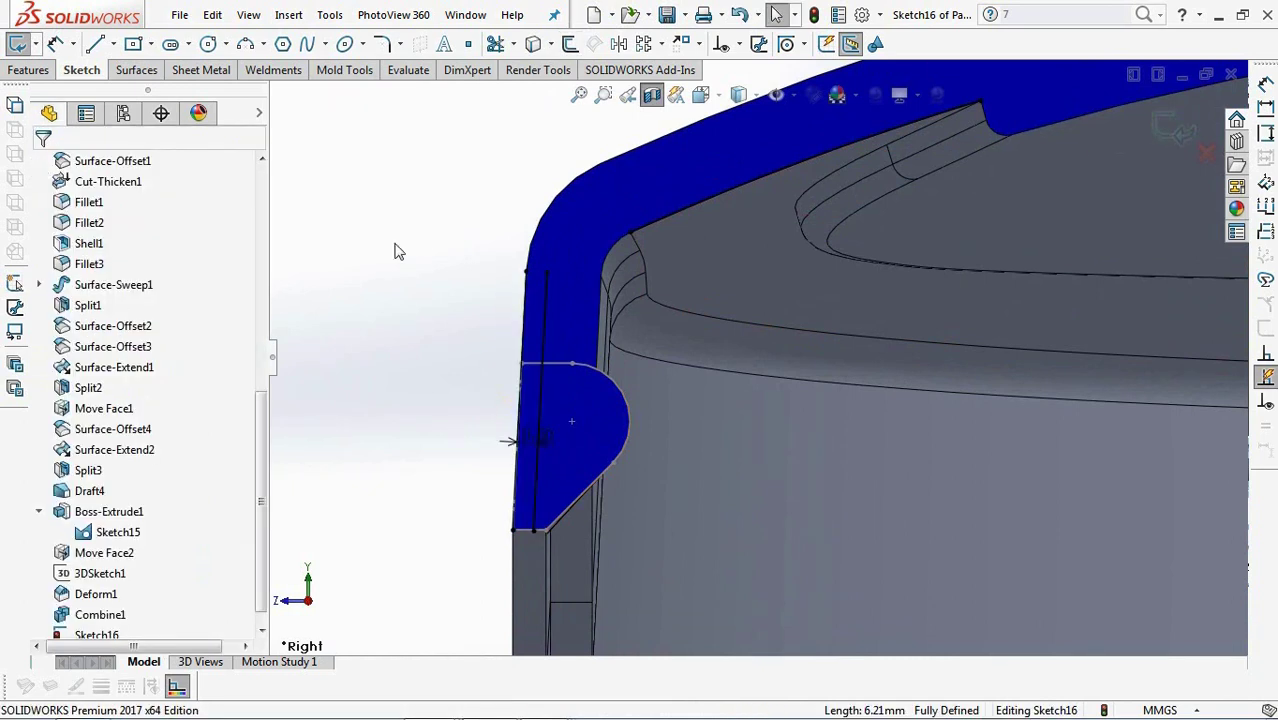
pyautogui.click(95, 44)
pyautogui.click(630, 235)
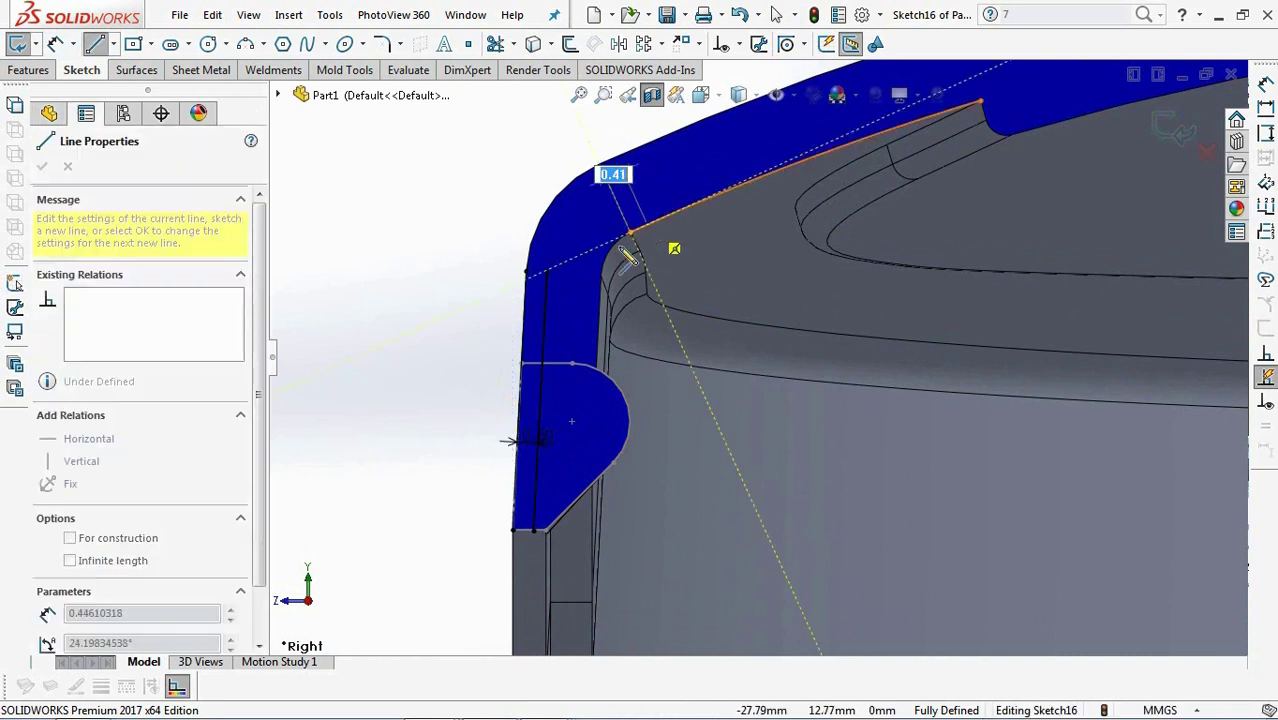
pyautogui.click(497, 293)
pyautogui.rightClick(497, 293)
pyautogui.click(545, 308)
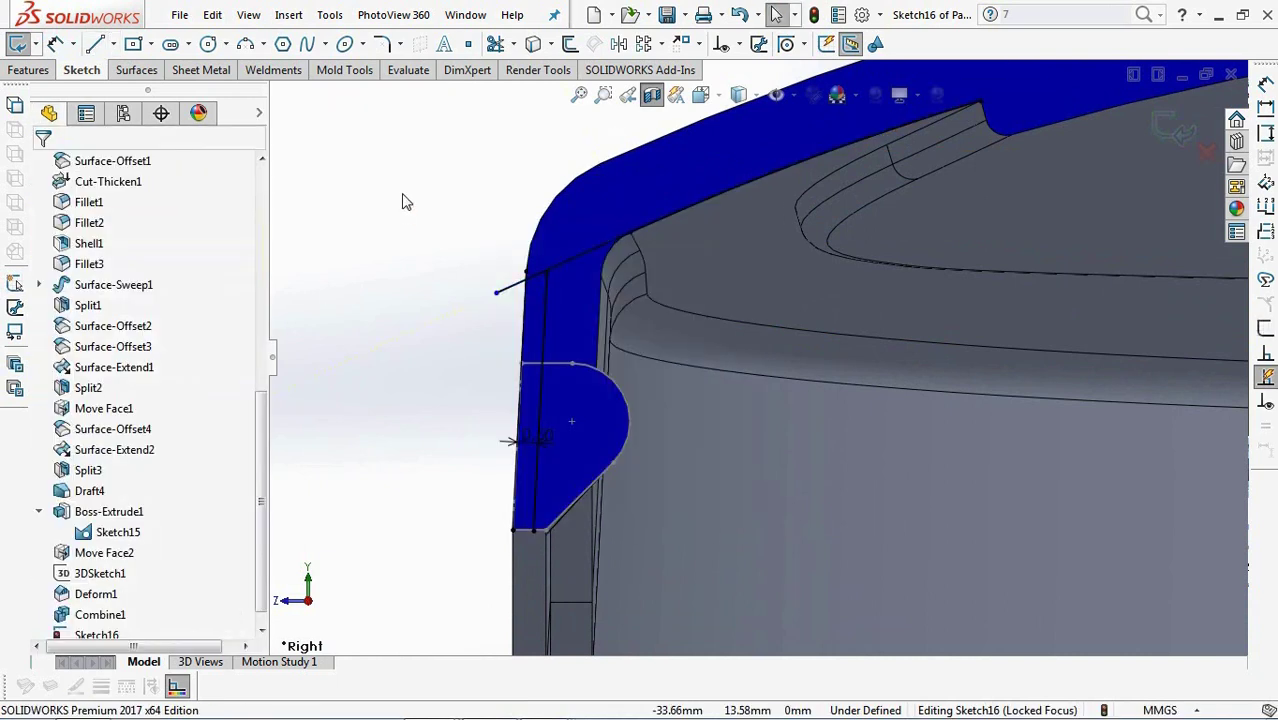
# Fillet the corner between the offset wall line and the new sloping line with a 1 mm radius.
pyautogui.click(381, 43)
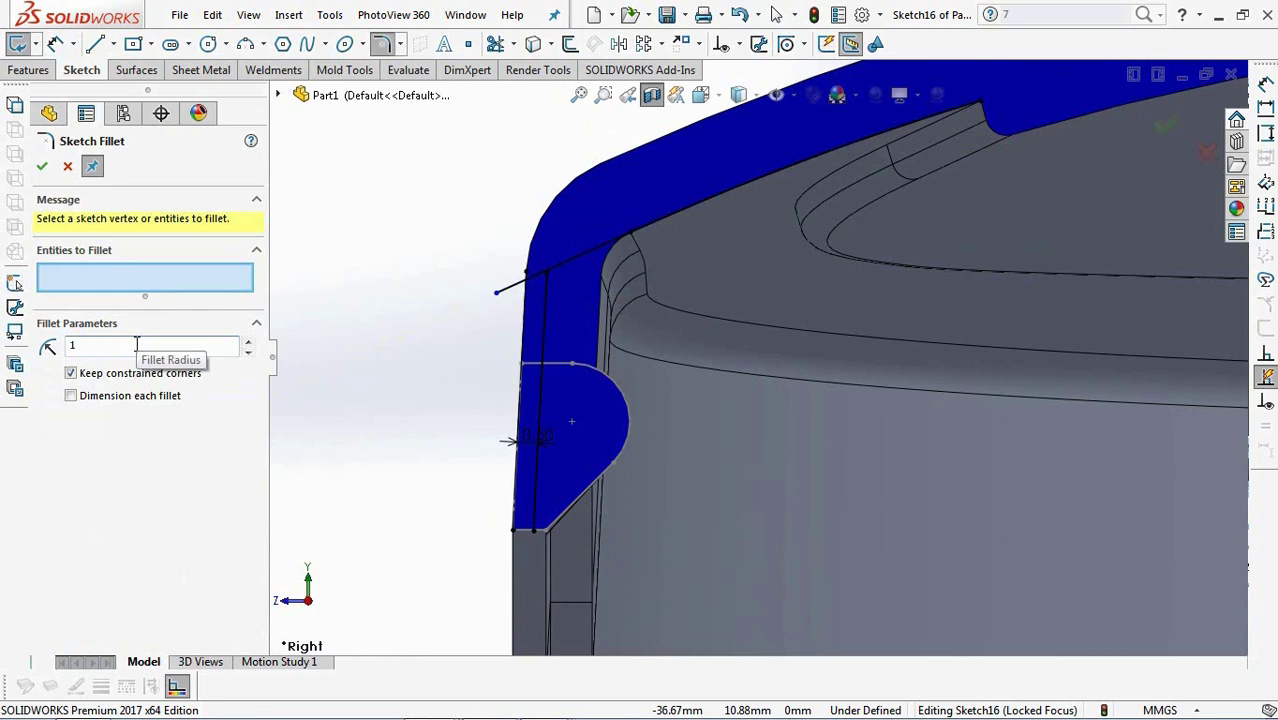
pyautogui.click(579, 262)
pyautogui.click(579, 262)
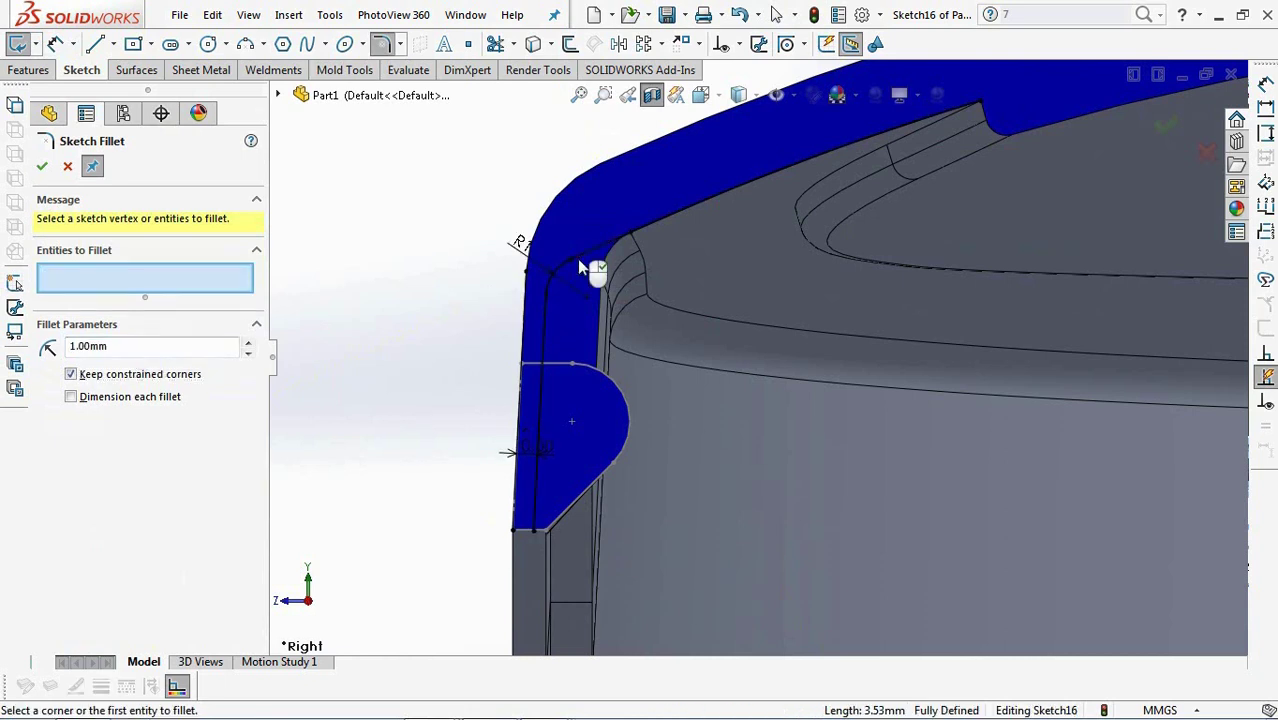
pyautogui.click(41, 167)
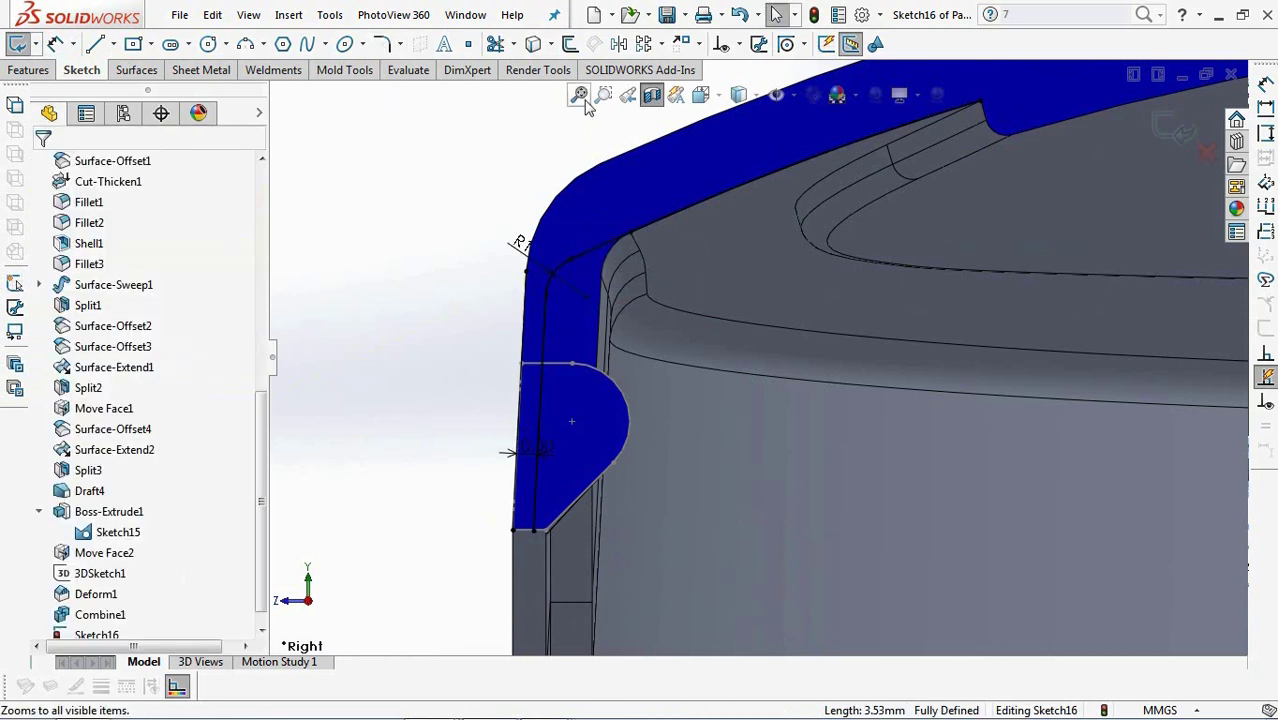
# Convert the horizontal upper line and rounded arc of the tab's profile sketch into the coring sketch.
pyautogui.click(533, 43)
pyautogui.click(586, 383)
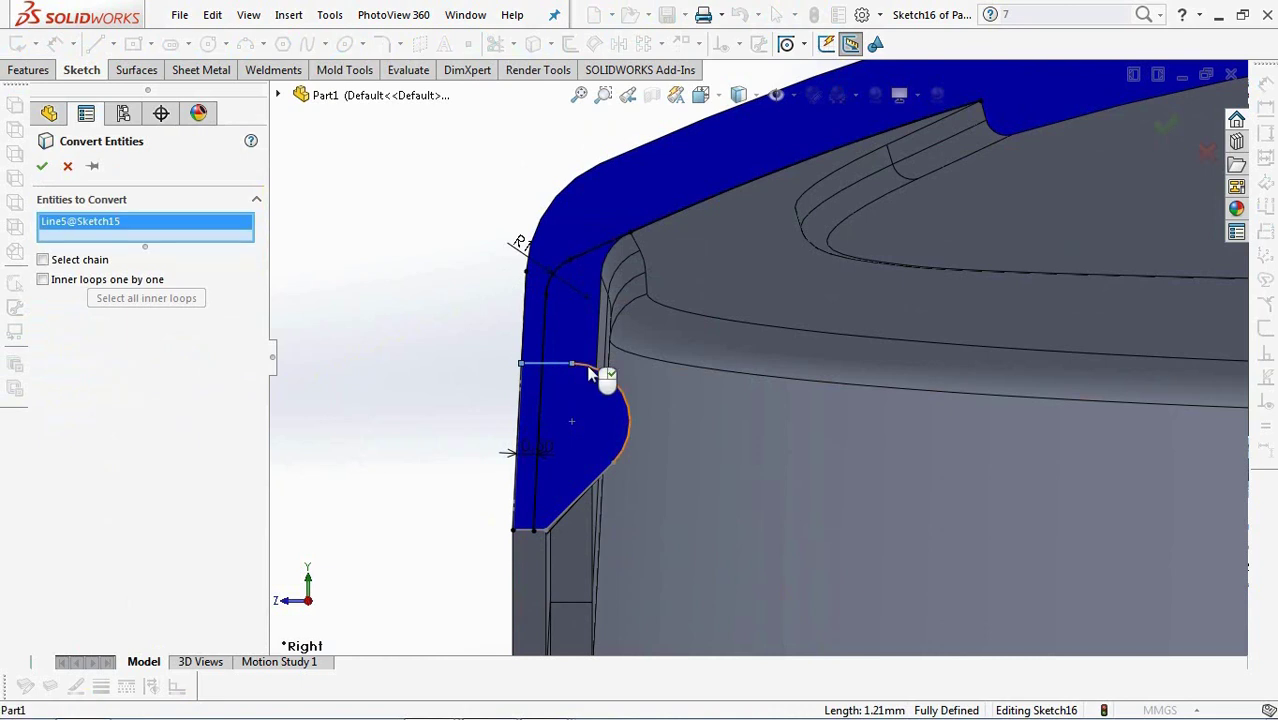
pyautogui.click(590, 374)
pyautogui.press('Return')
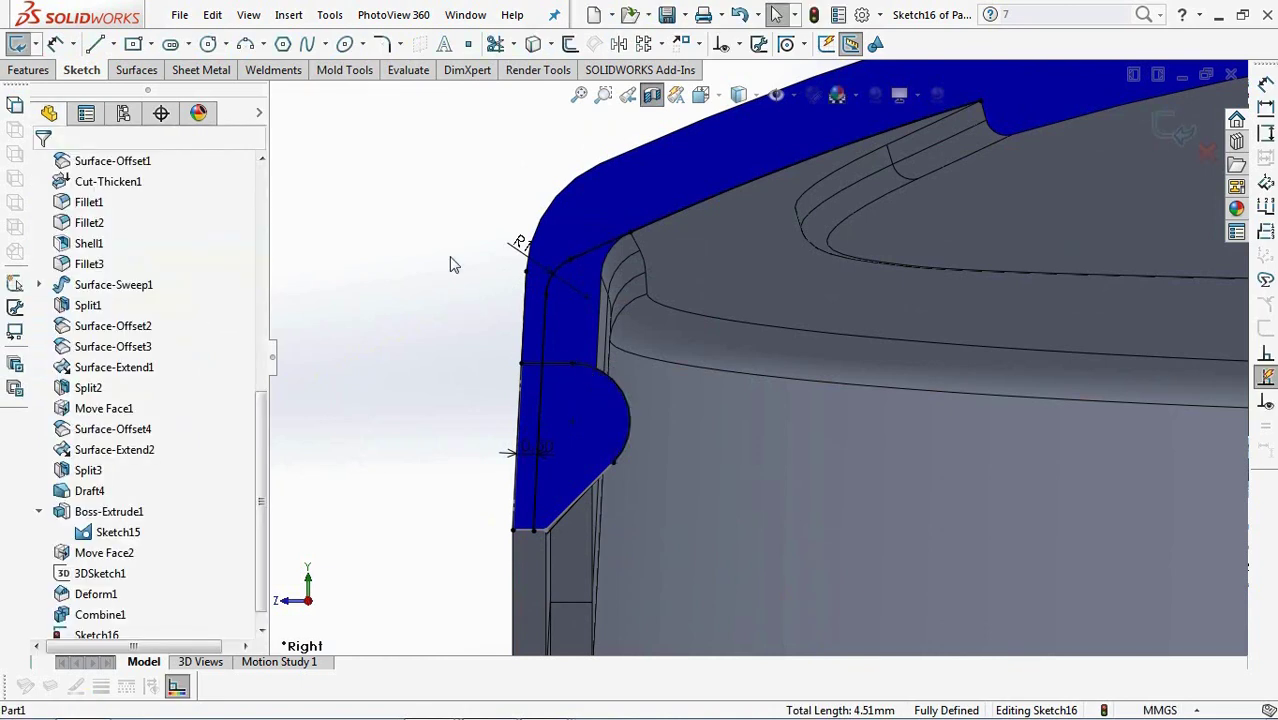
# Draw a vertical line from the sloping line's end at the inner top edge down to the tab's arc.
pyautogui.click(95, 44)
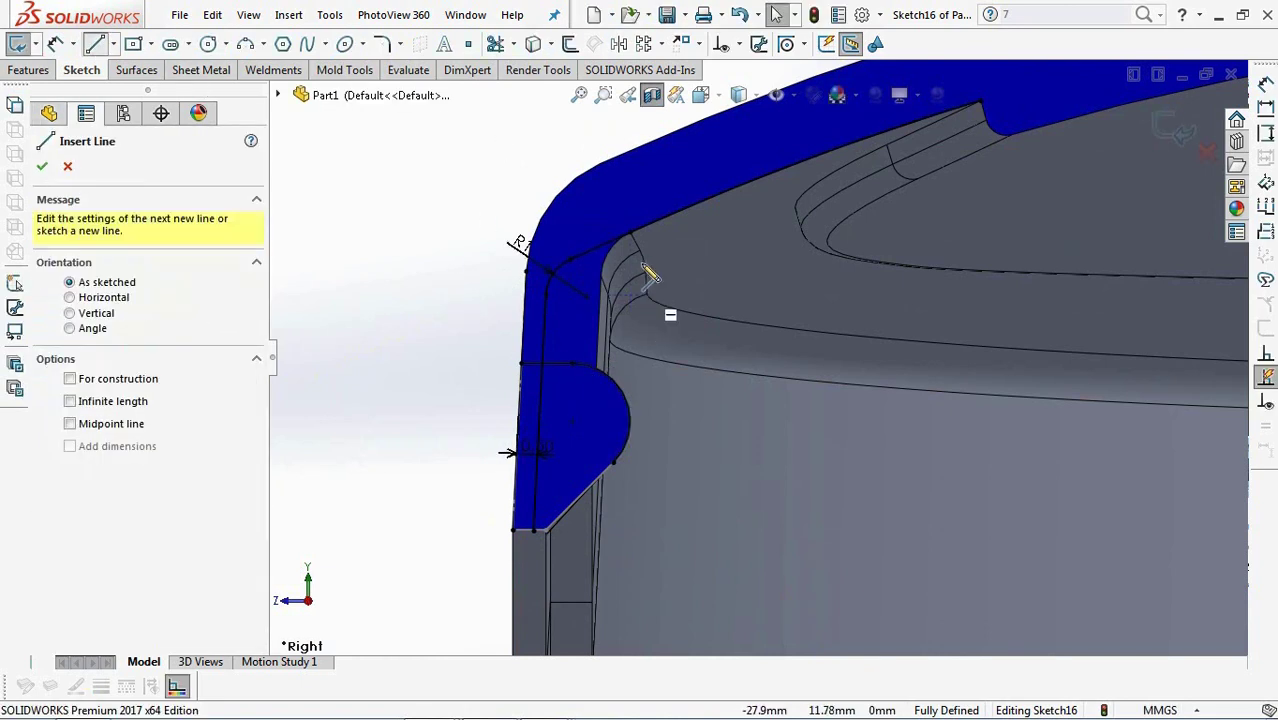
pyautogui.click(630, 235)
pyautogui.click(630, 422)
pyautogui.rightClick(630, 346)
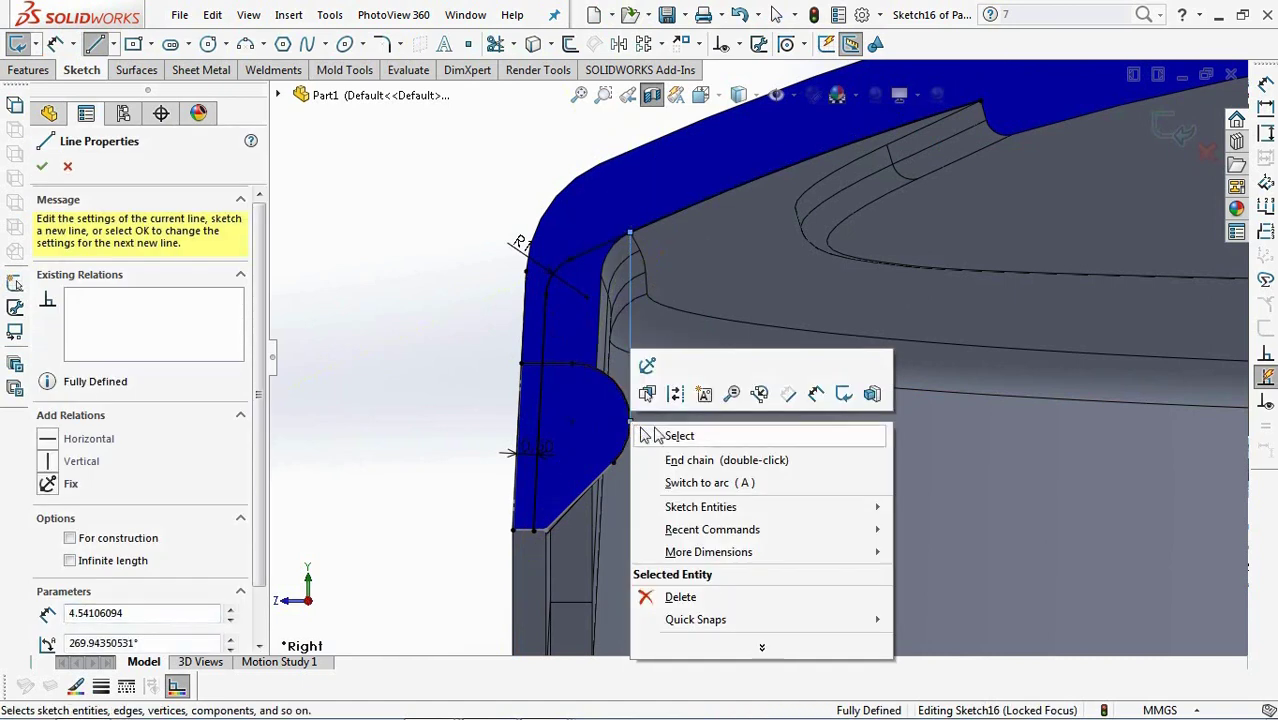
pyautogui.click(660, 432)
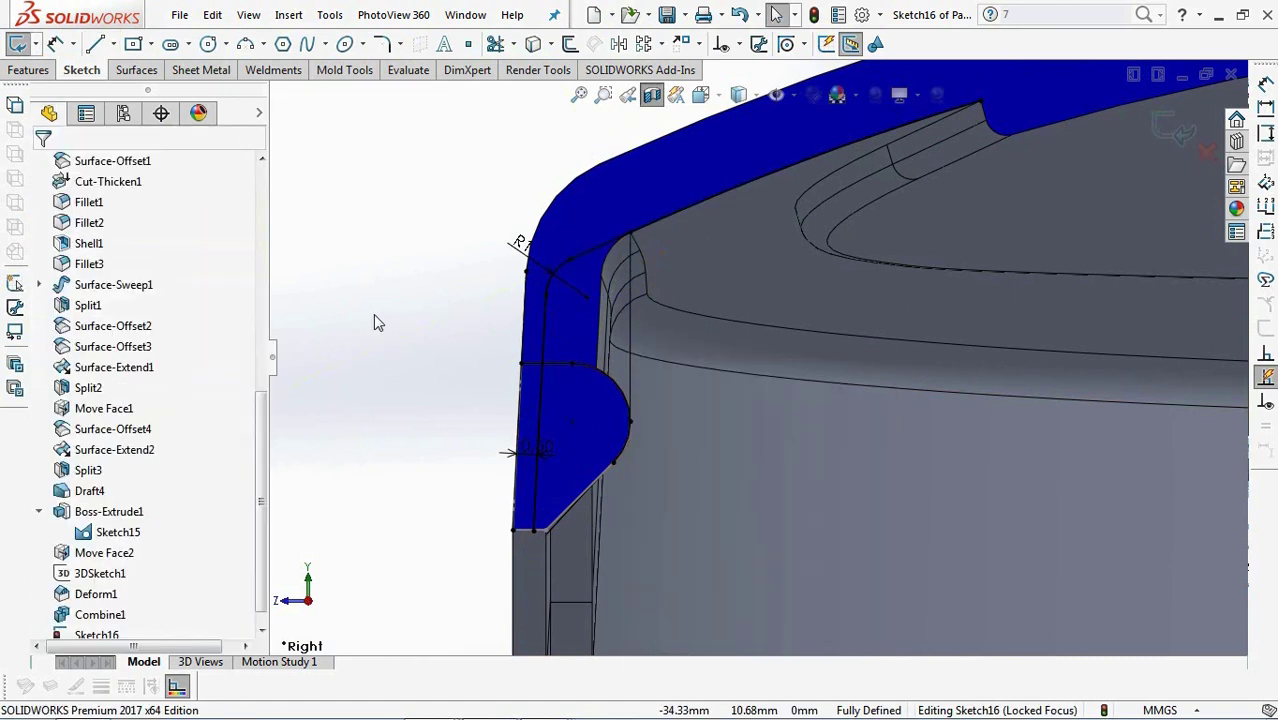
pyautogui.click(719, 197)
pyautogui.press('Escape')
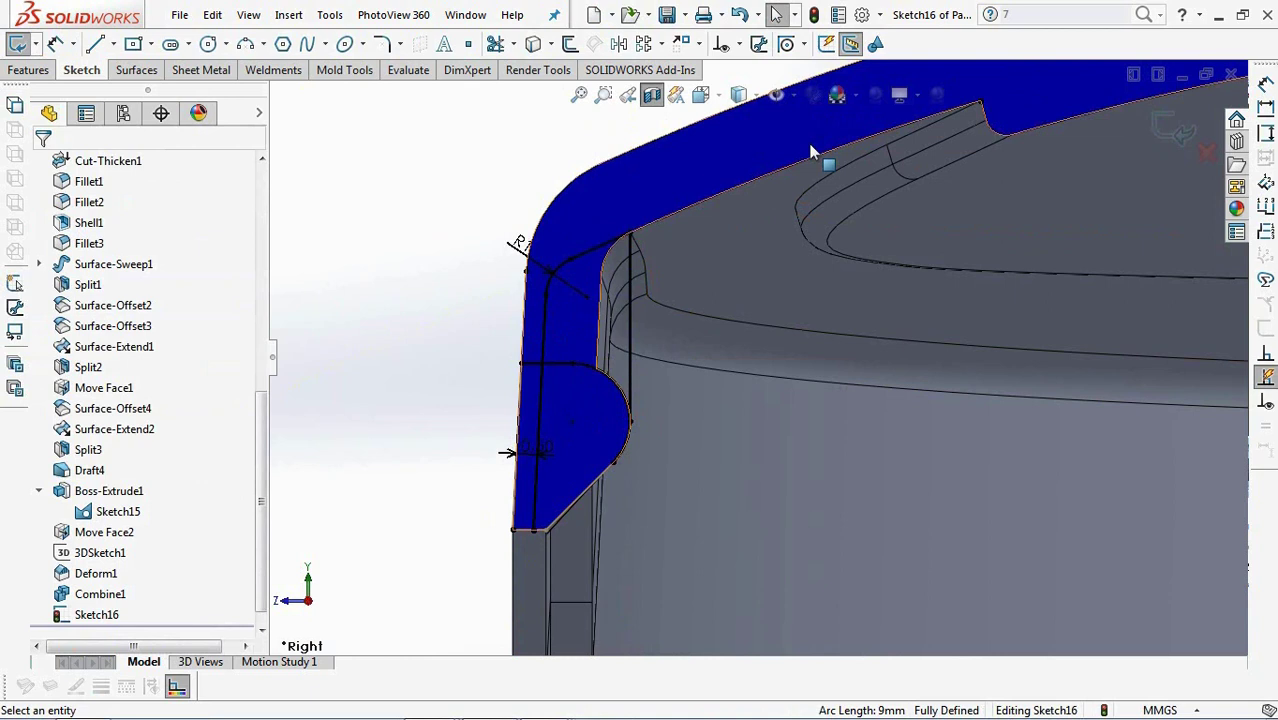
# Trim the offset wall line below the tab, the upper line's outer stub and the arc's lower end to close the coring profile.
pyautogui.click(495, 44)
pyautogui.scroll(-2, 528, 486)
pyautogui.click(530, 492)
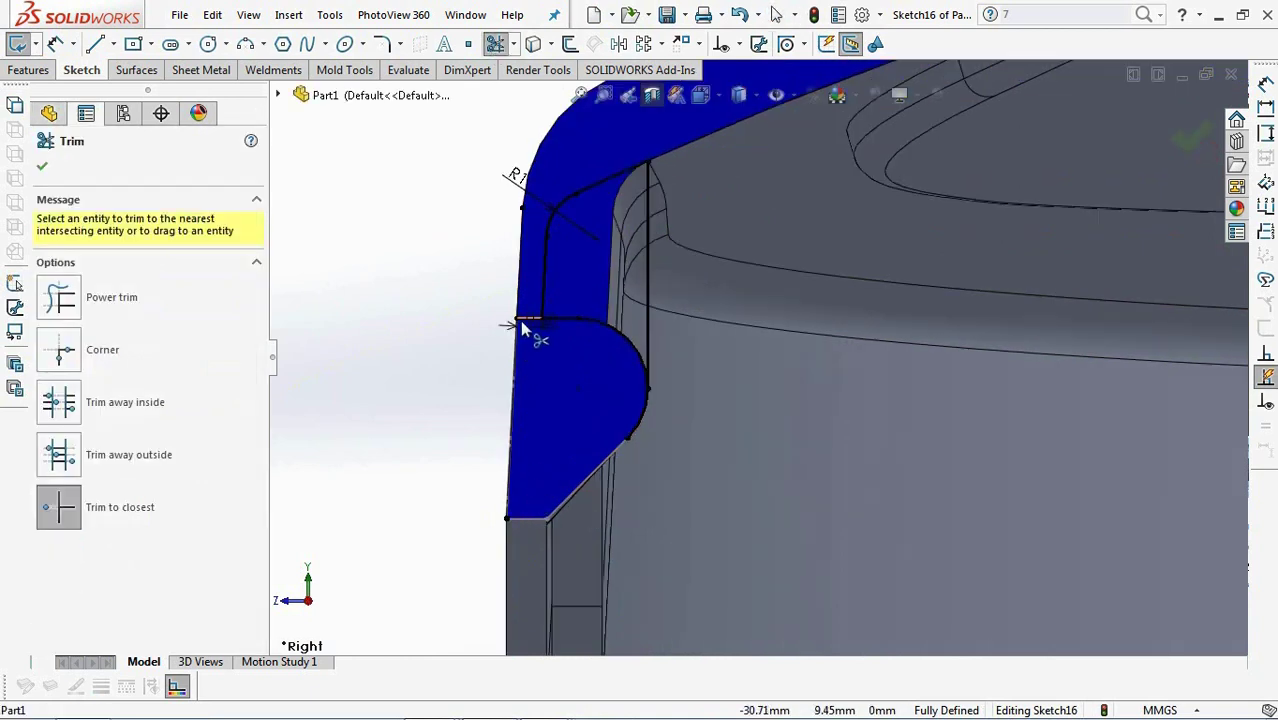
pyautogui.click(1190, 140)
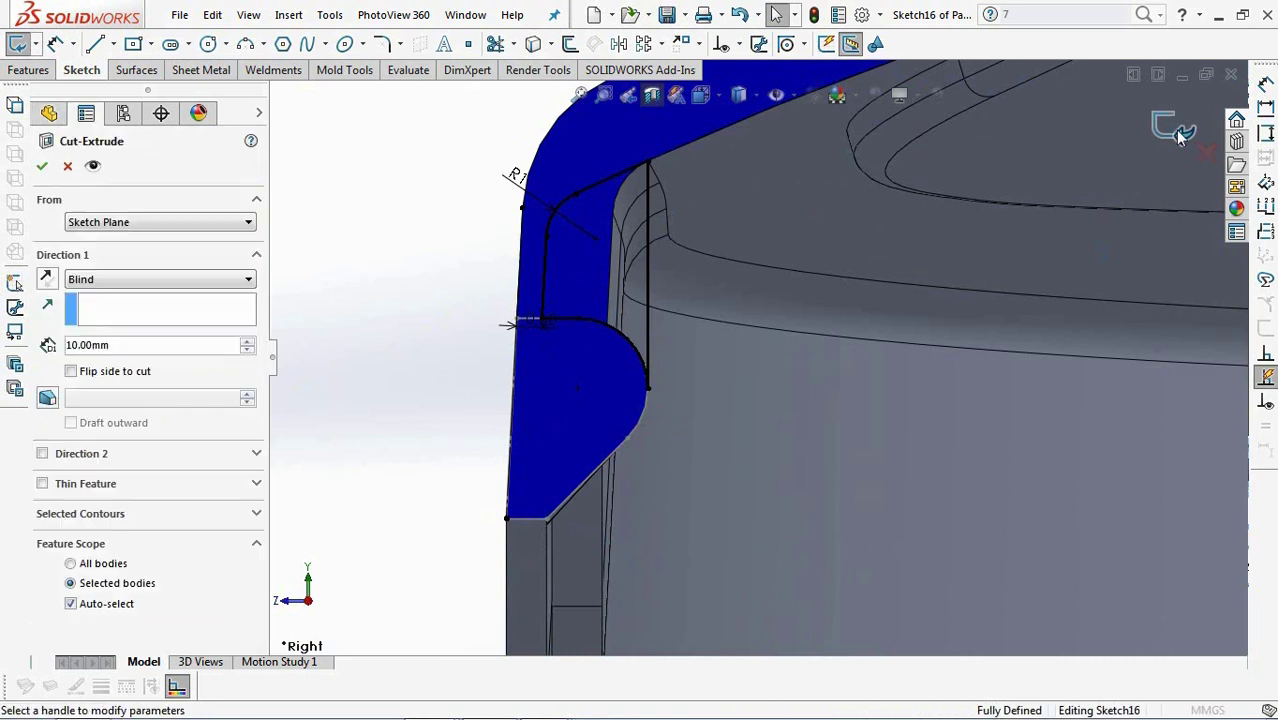
# Cut-extrude the coring profile 10 mm with the Mid Plane end condition.
pyautogui.scroll(5, 745, 349)
pyautogui.moveTo(745, 349); pyautogui.dragTo(709, 363, button='middle')
pyautogui.scroll(3, 709, 363)
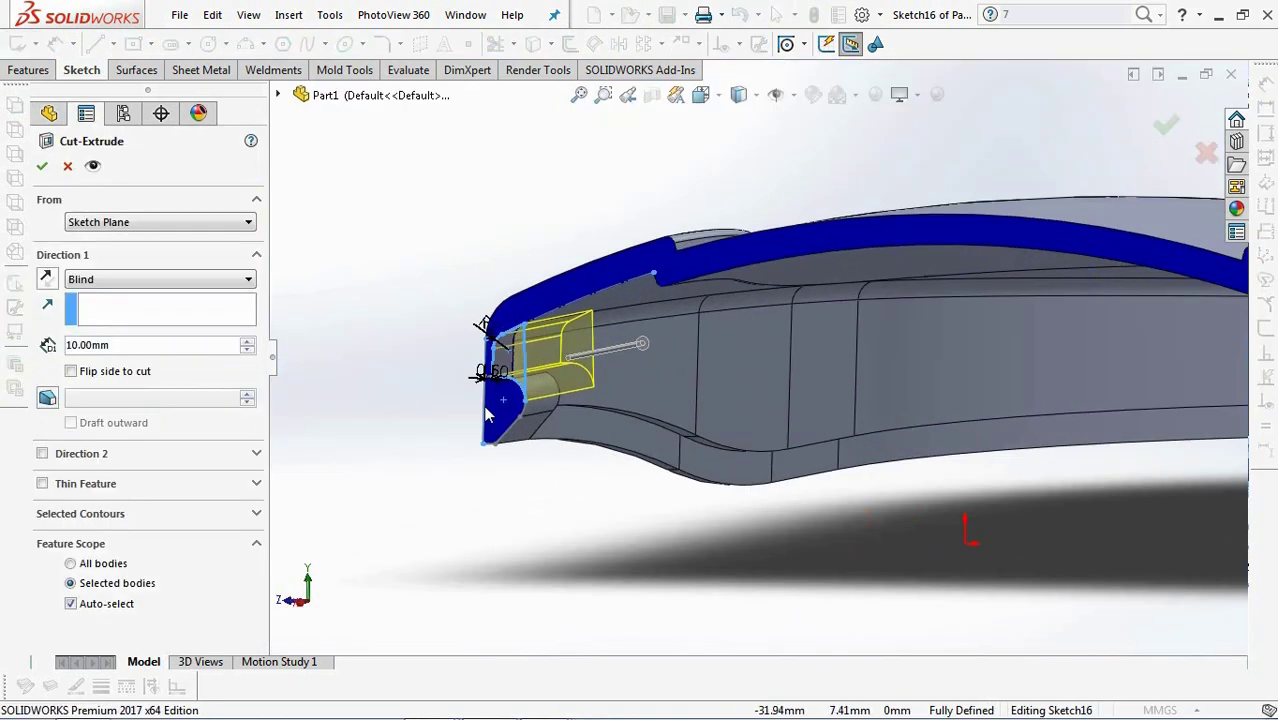
pyautogui.click(140, 280)
pyautogui.click(140, 394)
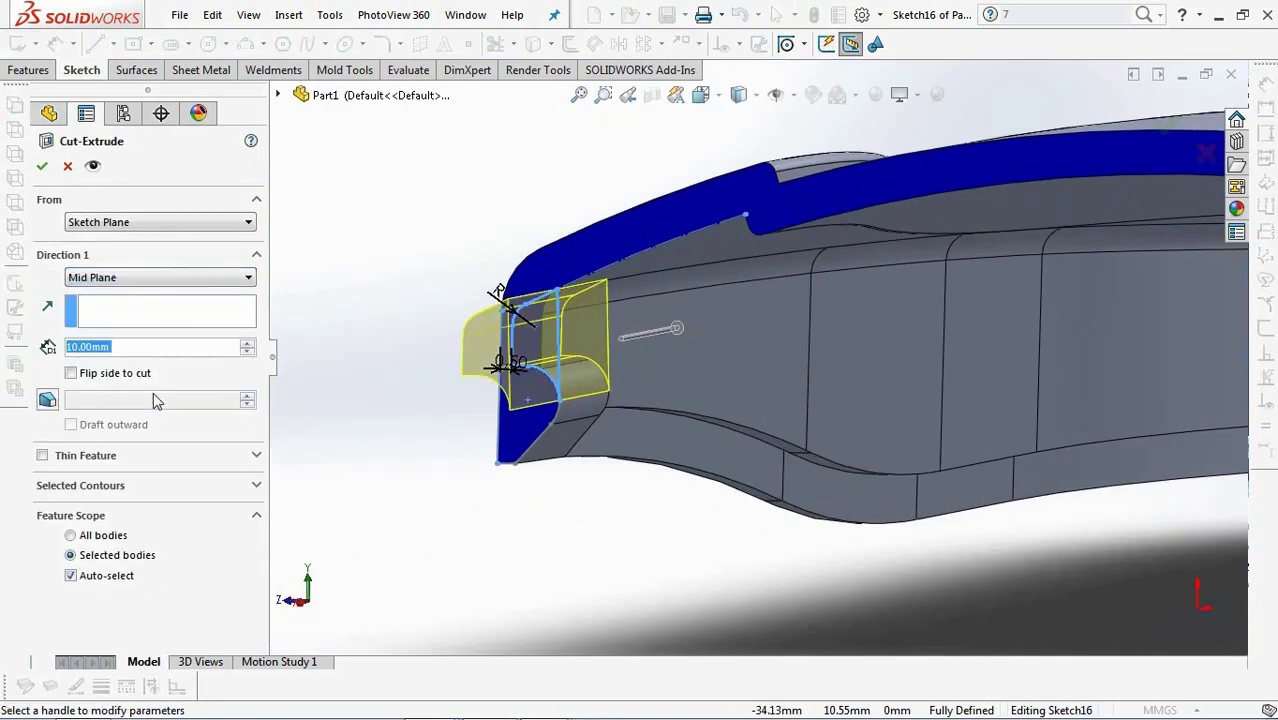
pyautogui.click(42, 166)
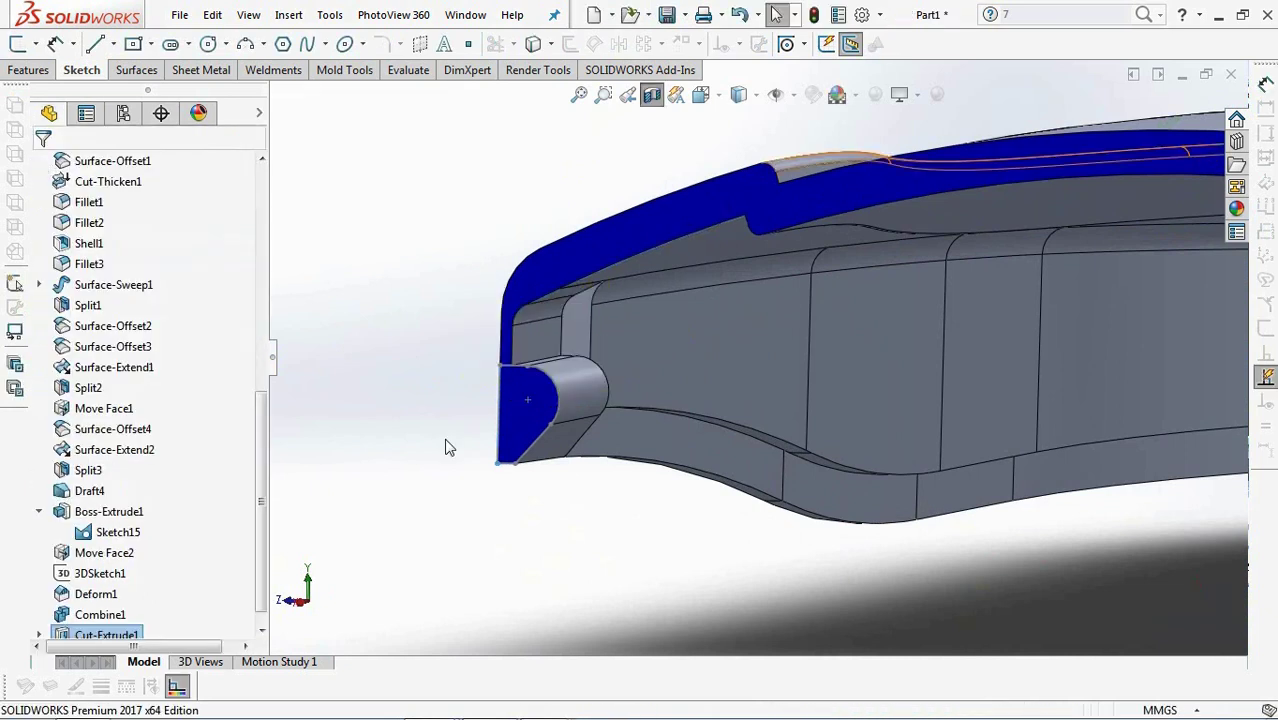
# Hide the tab's profile sketch (Sketch15) and turn off the section view.
pyautogui.scroll(-4, 488, 431)
pyautogui.moveTo(591, 340)
pyautogui.mouseDown(button='middle')
pyautogui.moveTo(593, 385)
pyautogui.moveTo(584, 319)
pyautogui.mouseUp(button='middle')
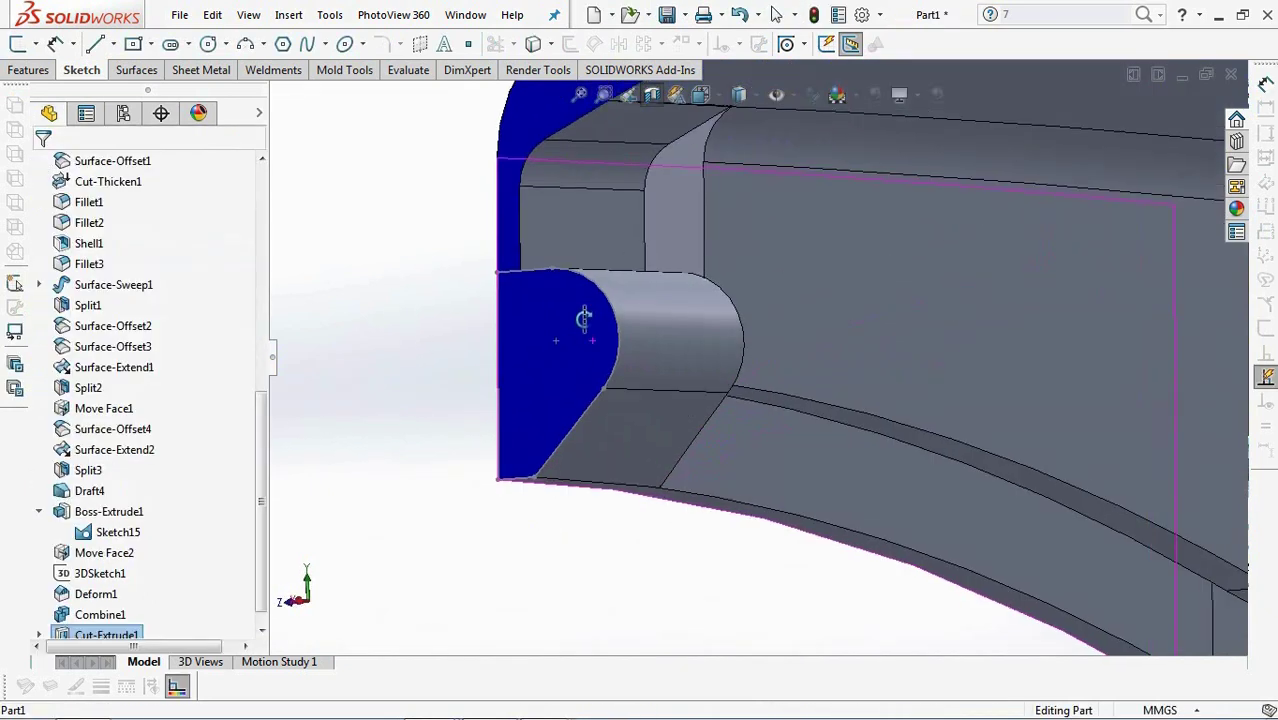
pyautogui.click(511, 271)
pyautogui.click(593, 220)
pyautogui.scroll(4, 533, 383)
pyautogui.moveTo(533, 383); pyautogui.dragTo(540, 340, button='middle')
pyautogui.click(652, 96)
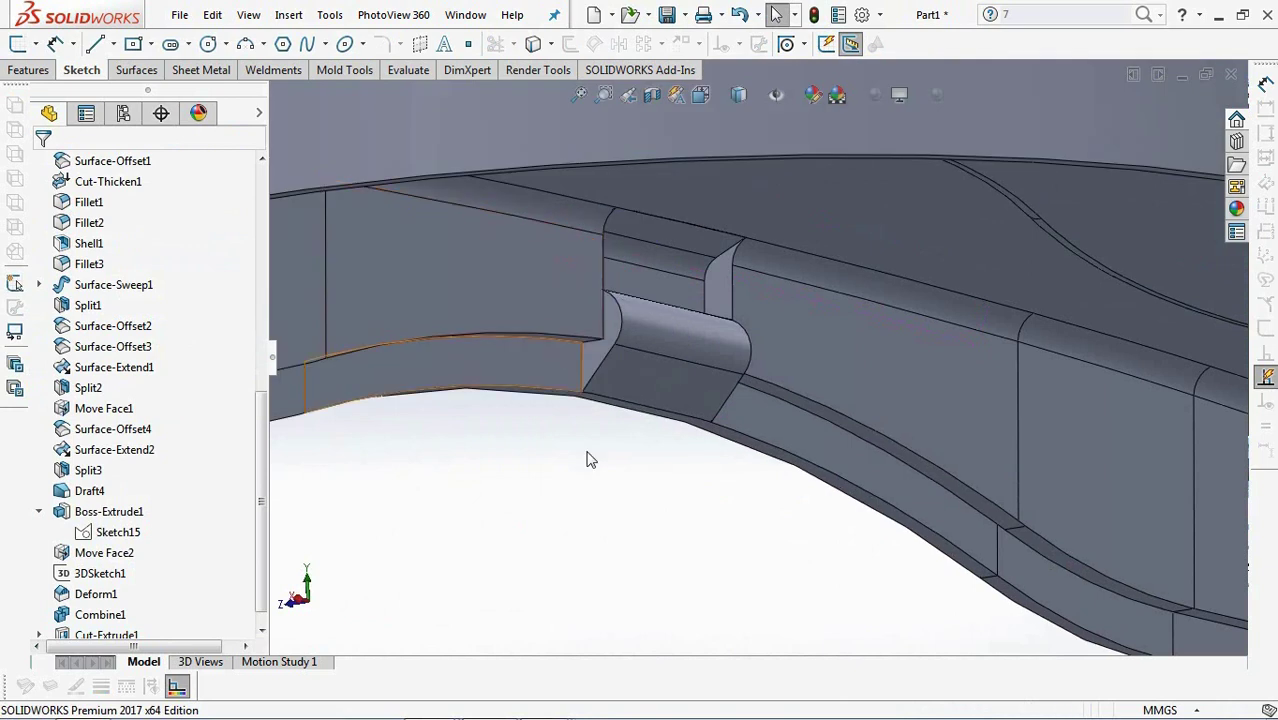
# Hide the shell body with the snap tab and show the mating solid body Draft4.
pyautogui.scroll(-3, 620, 500)
pyautogui.scroll(-3, 650, 495)
pyautogui.moveTo(677, 491); pyautogui.dragTo(690, 450, button='middle')
pyautogui.click(705, 336)
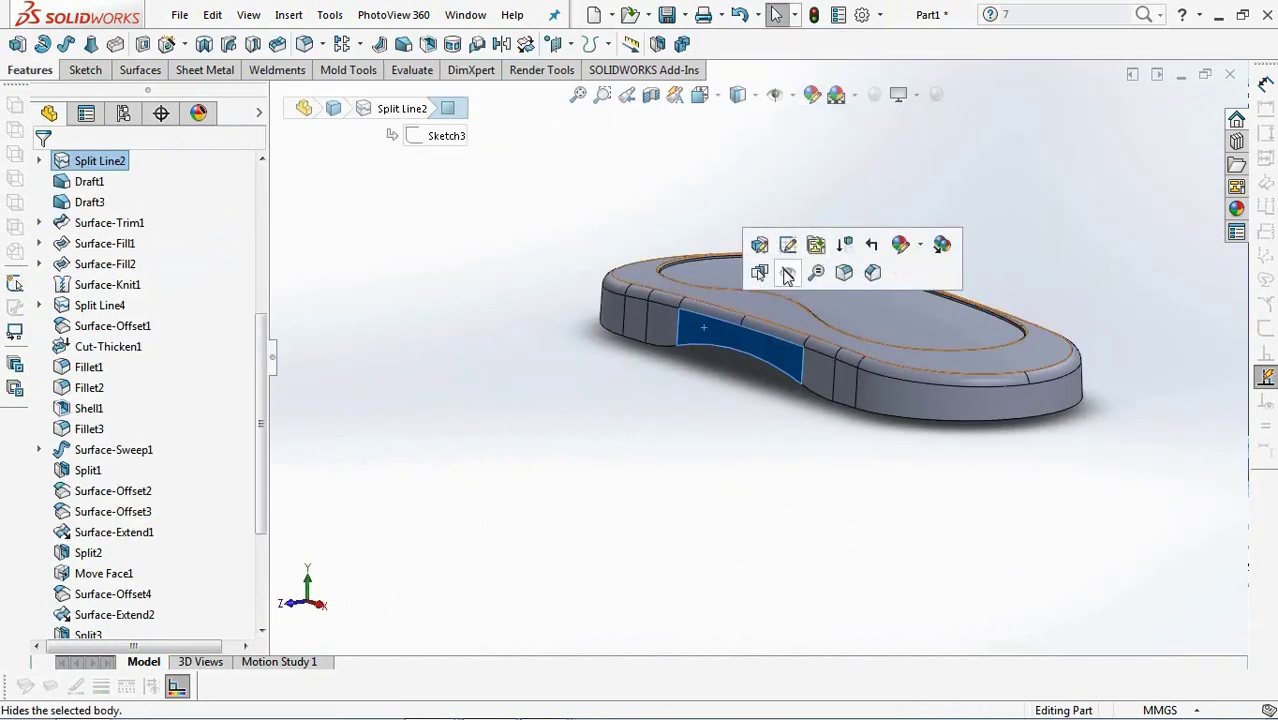
pyautogui.click(786, 274)
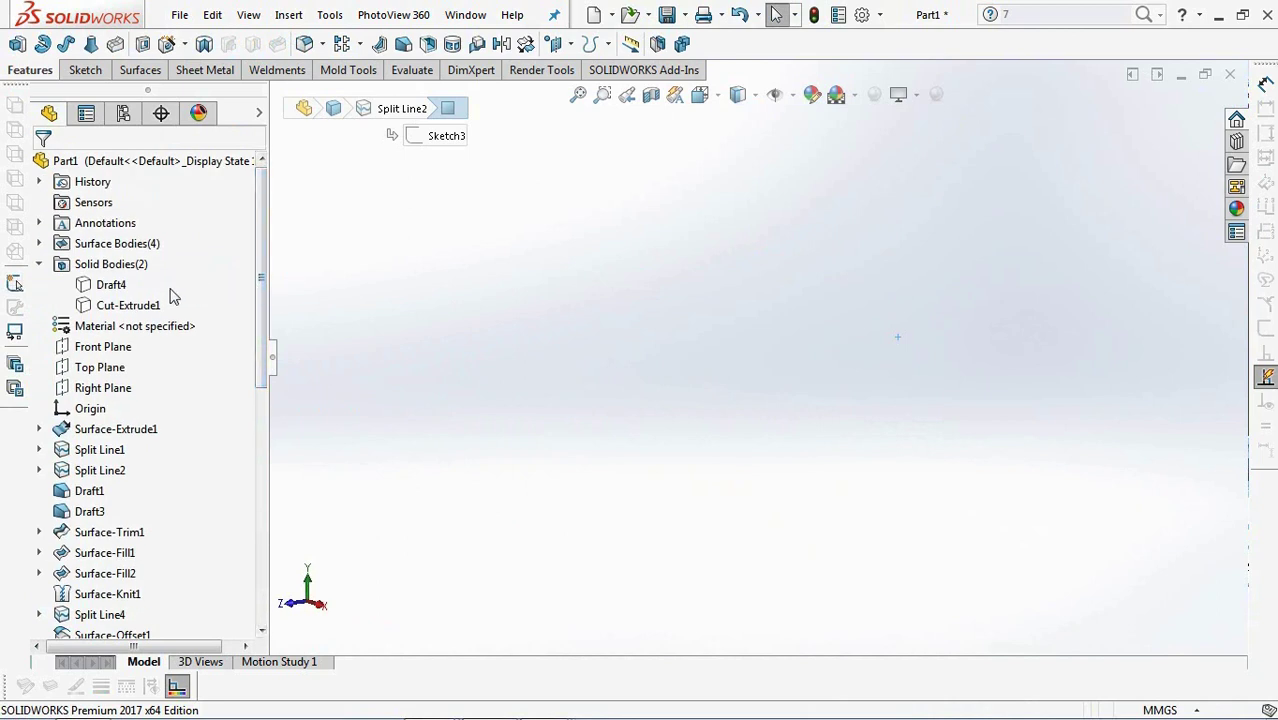
pyautogui.click(110, 284)
pyautogui.click(131, 257)
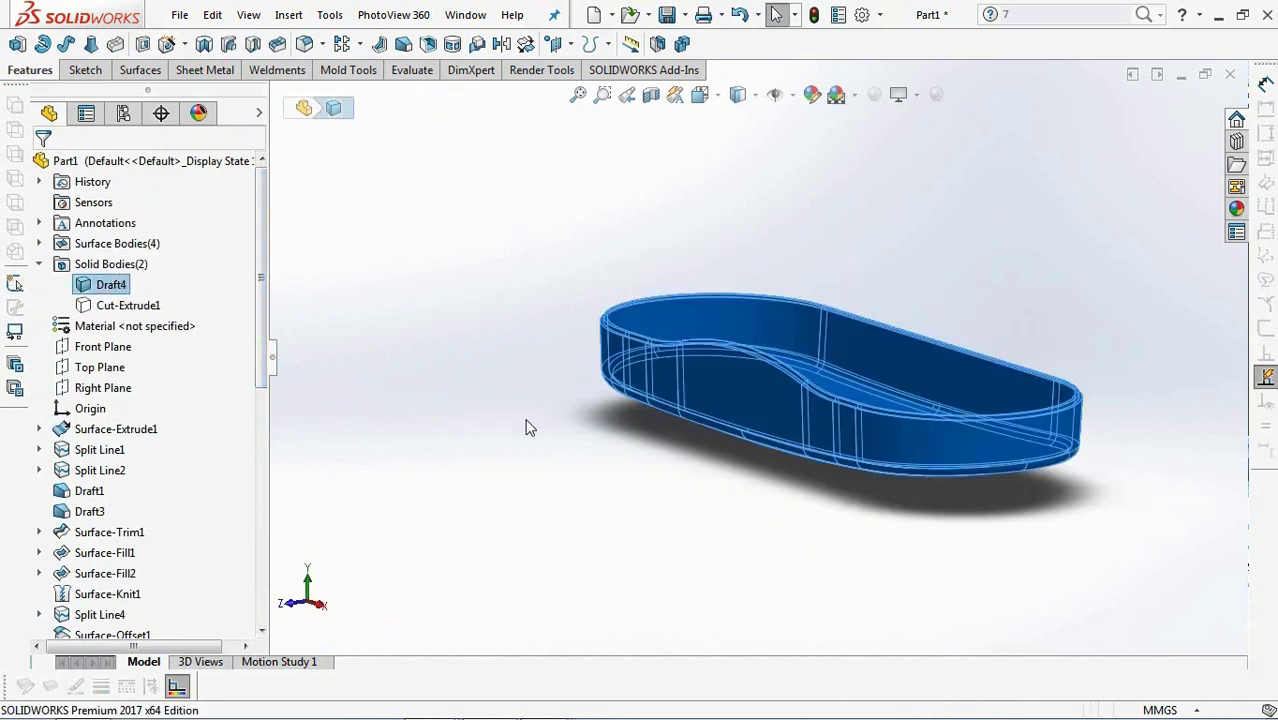
pyautogui.click(530, 428)
# Start a sketch on the Front Plane and draw a vertical centerline from the origin up to the body's upper rim.
pyautogui.click(82, 348)
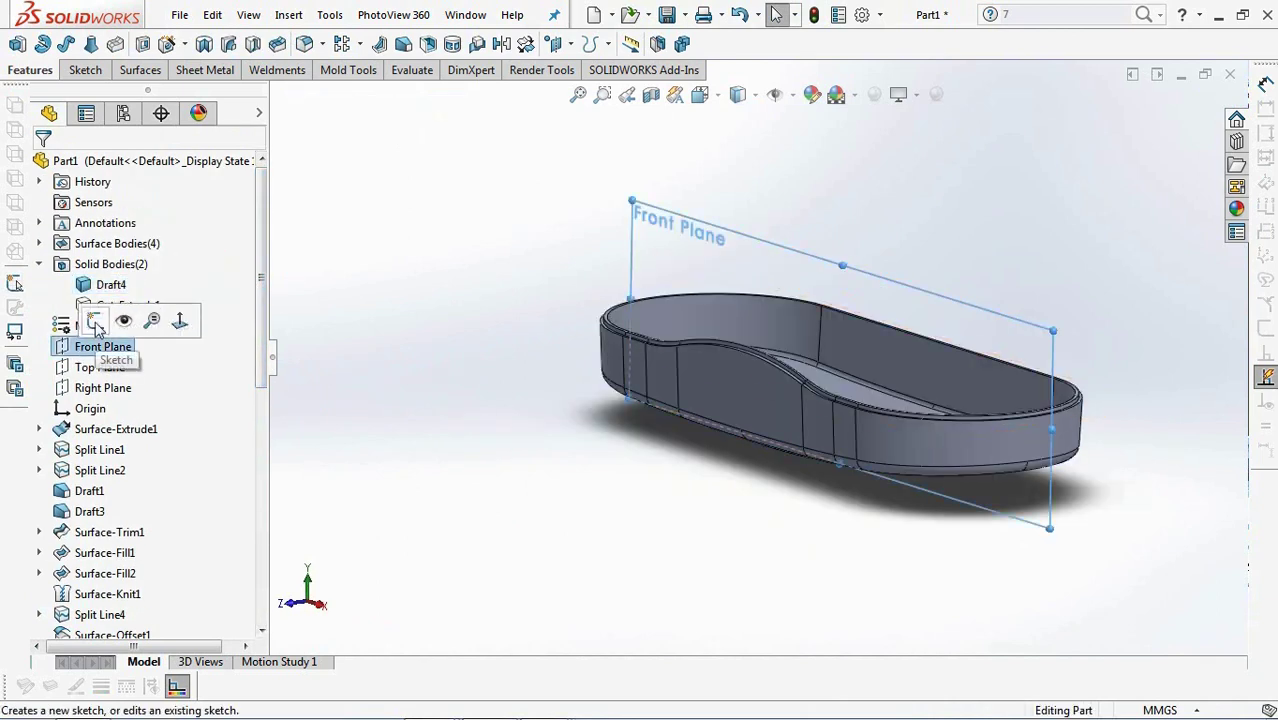
pyautogui.click(104, 320)
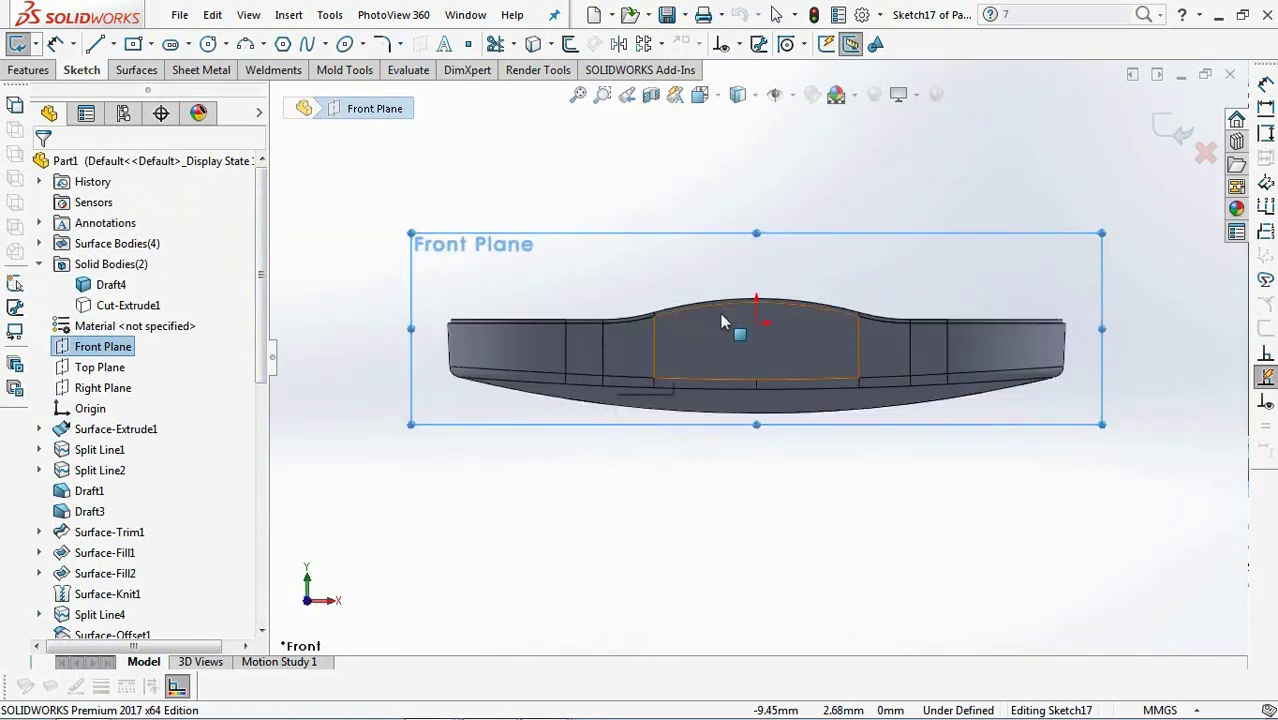
pyautogui.click(114, 44)
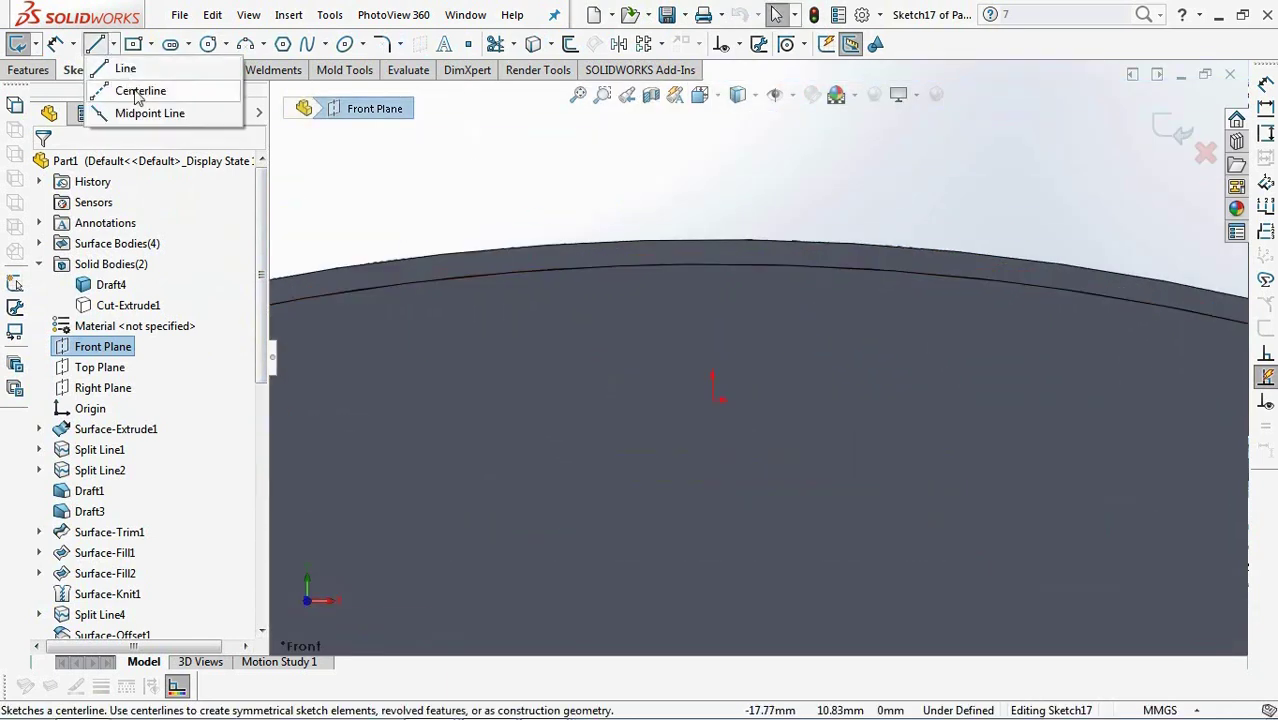
pyautogui.click(115, 86)
pyautogui.click(713, 400)
pyautogui.click(711, 241)
pyautogui.rightClick(712, 242)
pyautogui.click(738, 250)
# Convert the lip's upper and lower curved edges into the sketch and offset the centerline 7.5 mm bi-directionally.
pyautogui.click(533, 44)
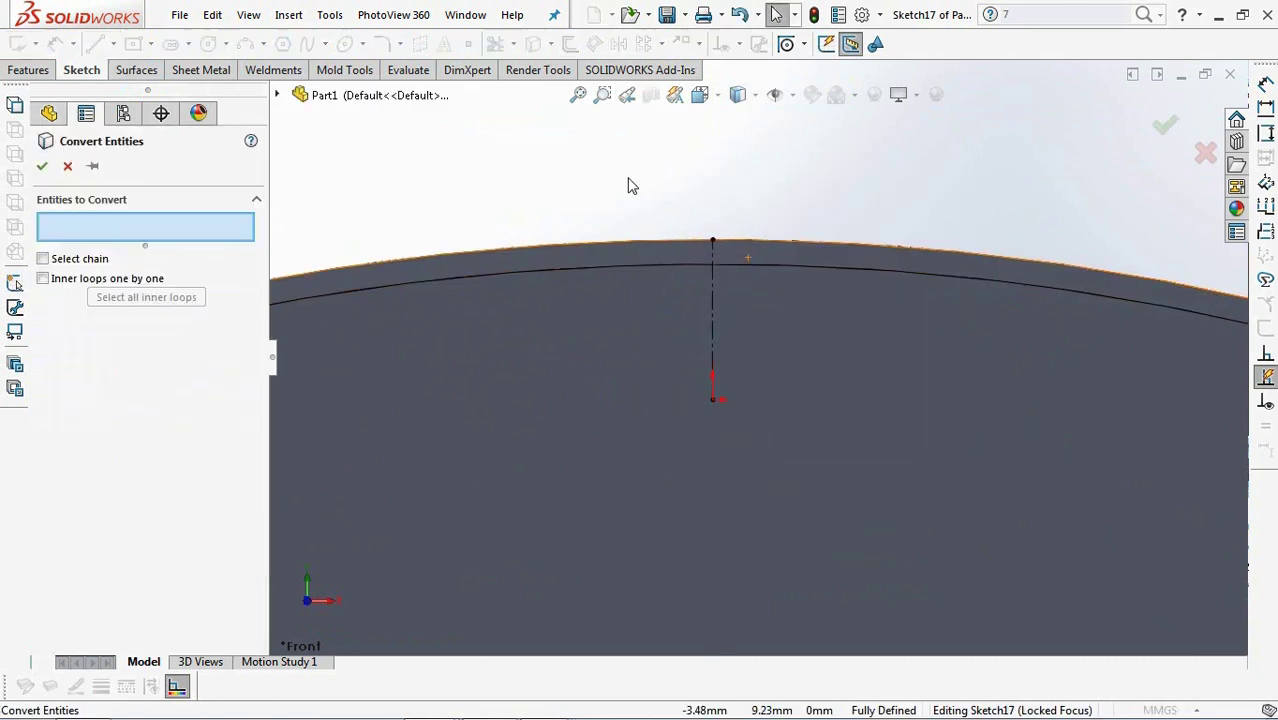
pyautogui.click(627, 243)
pyautogui.click(633, 269)
pyautogui.rightClick(633, 271)
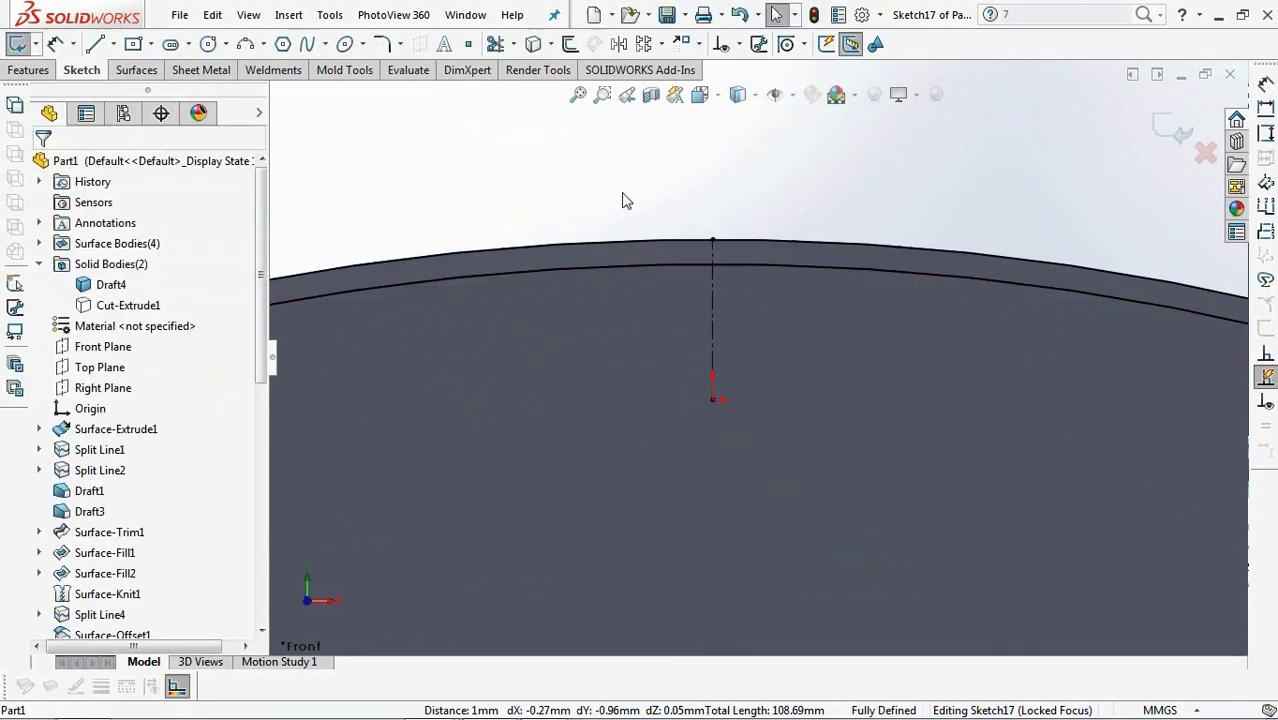
pyautogui.click(568, 44)
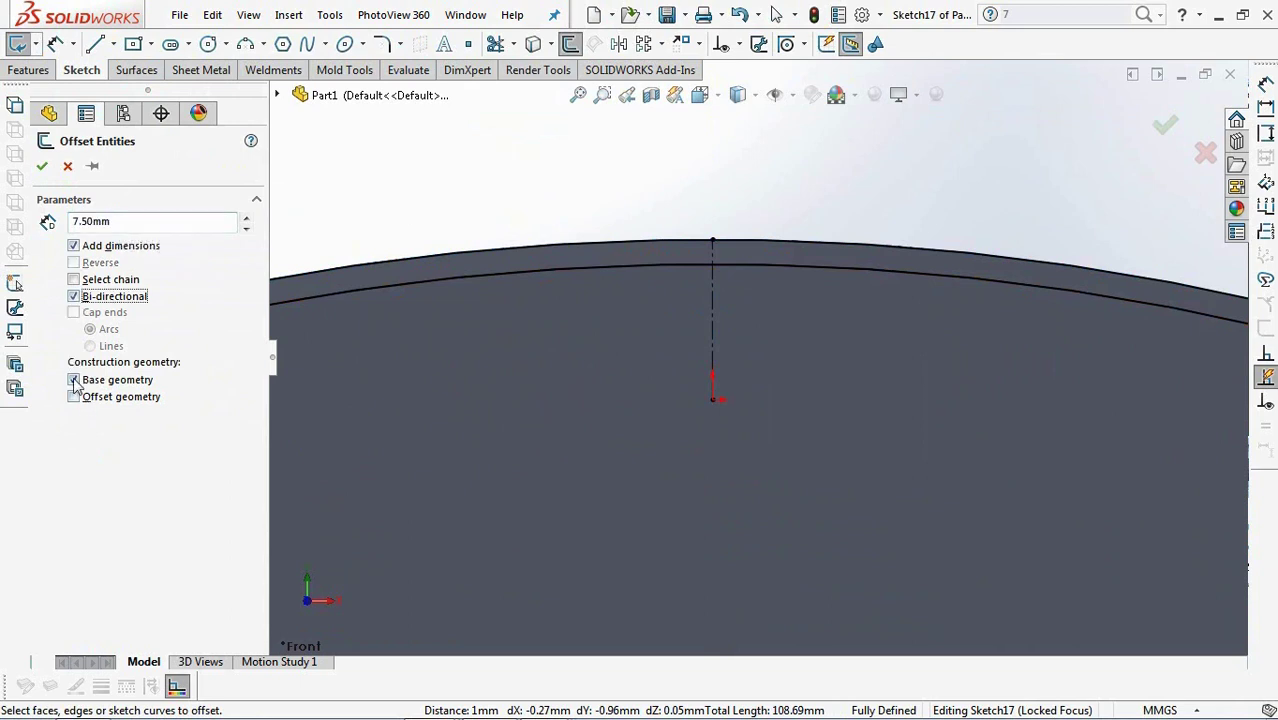
pyautogui.click(710, 295)
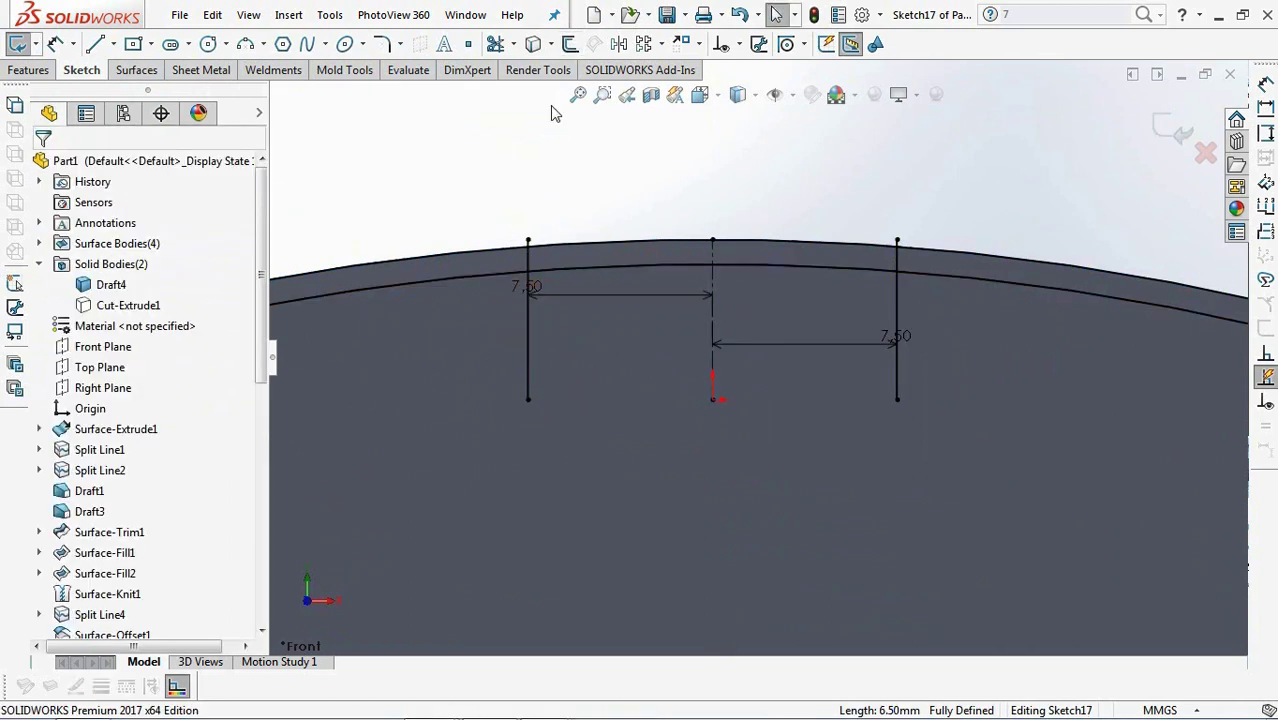
# Trim the curves and offset lines to a closed notch outline along the lip, and finish the sketch.
pyautogui.click(495, 44)
pyautogui.scroll(-3, 540, 241)
pyautogui.click(557, 252)
pyautogui.click(540, 264)
pyautogui.click(529, 302)
pyautogui.click(558, 325)
pyautogui.scroll(3, 984, 448)
pyautogui.scroll(-2, 1041, 333)
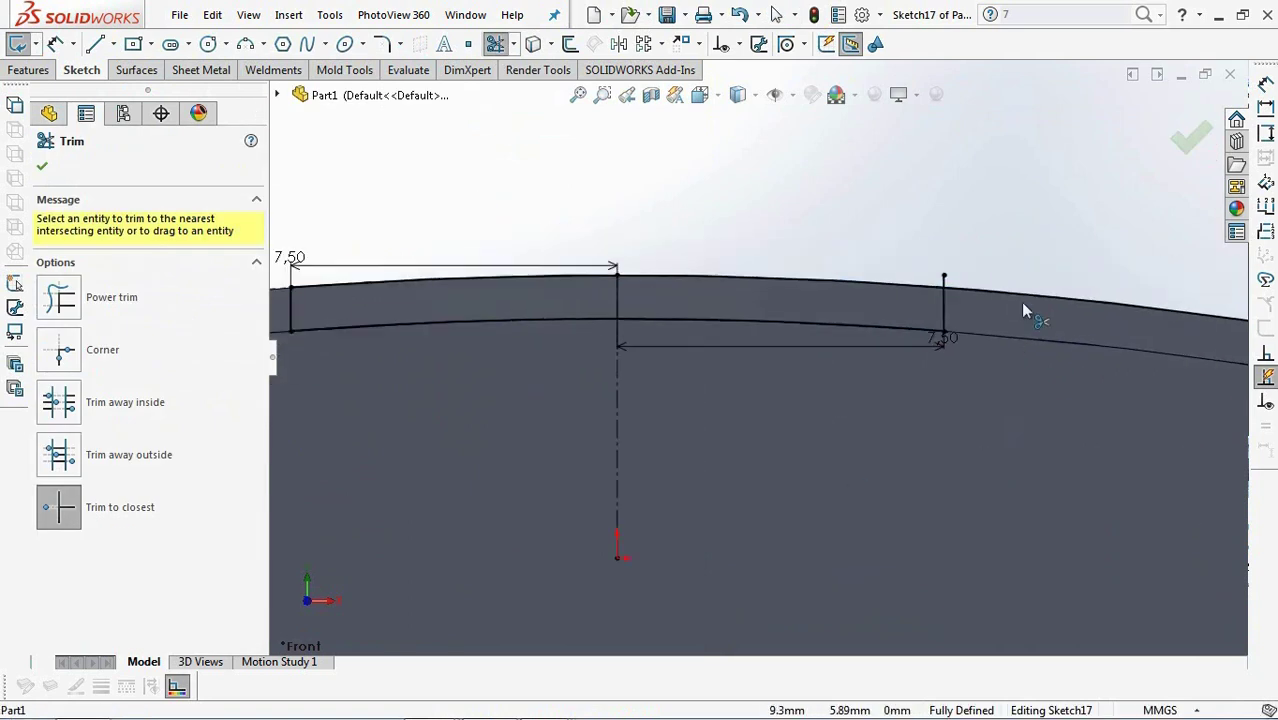
pyautogui.scroll(2, 1010, 226)
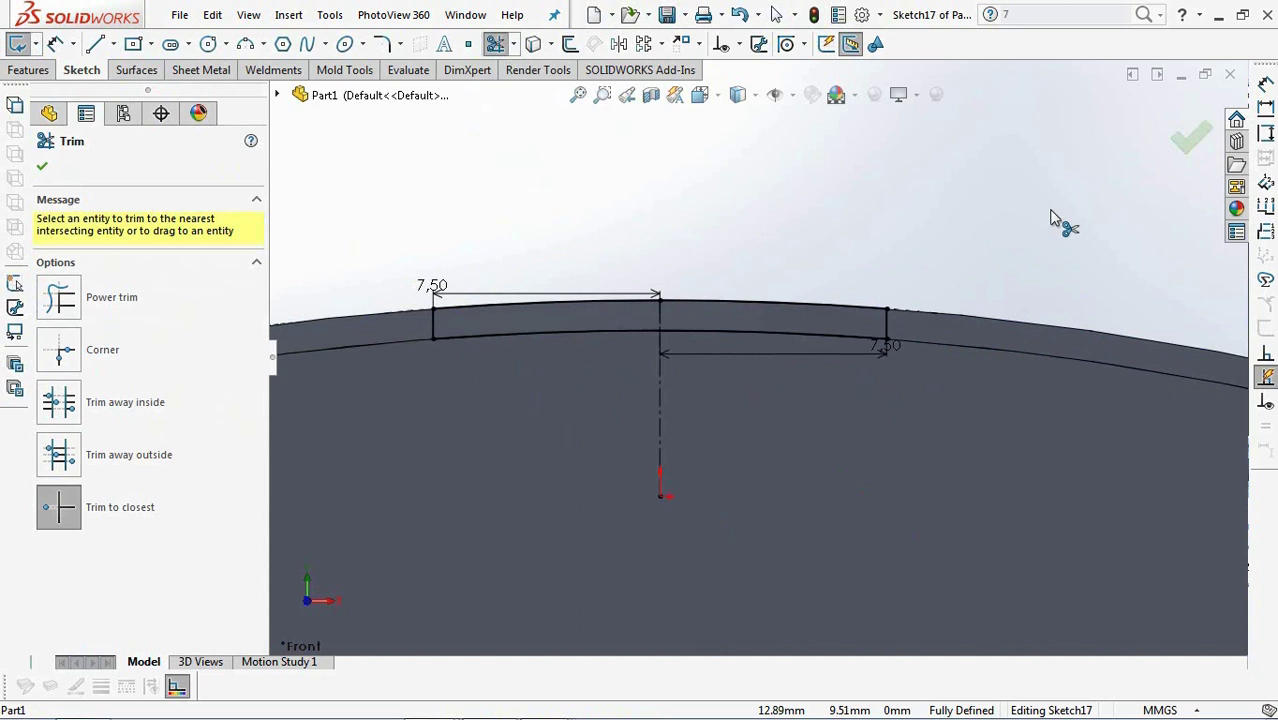
pyautogui.click(1193, 137)
pyautogui.click(1193, 137)
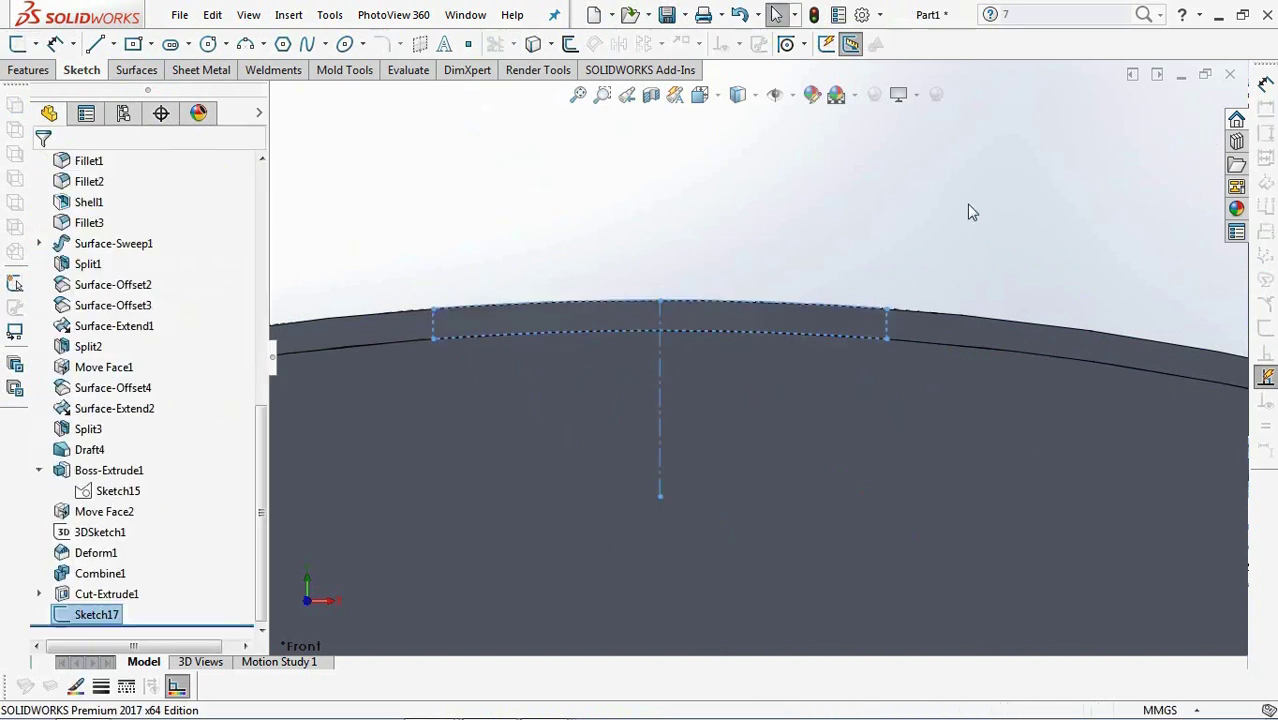
# Split body Draft4 with Sketch17 and consume the small lip segment, Body 2.
pyautogui.click(36, 72)
pyautogui.click(657, 45)
pyautogui.click(188, 372)
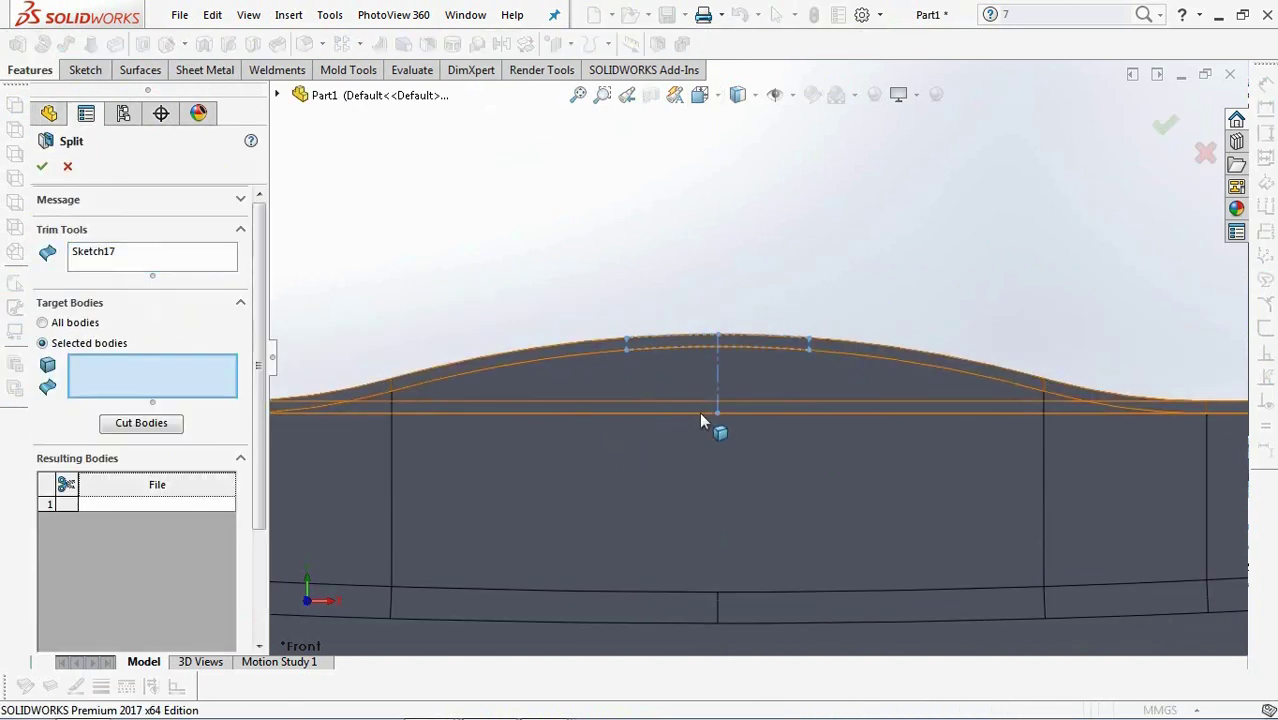
pyautogui.click(699, 412)
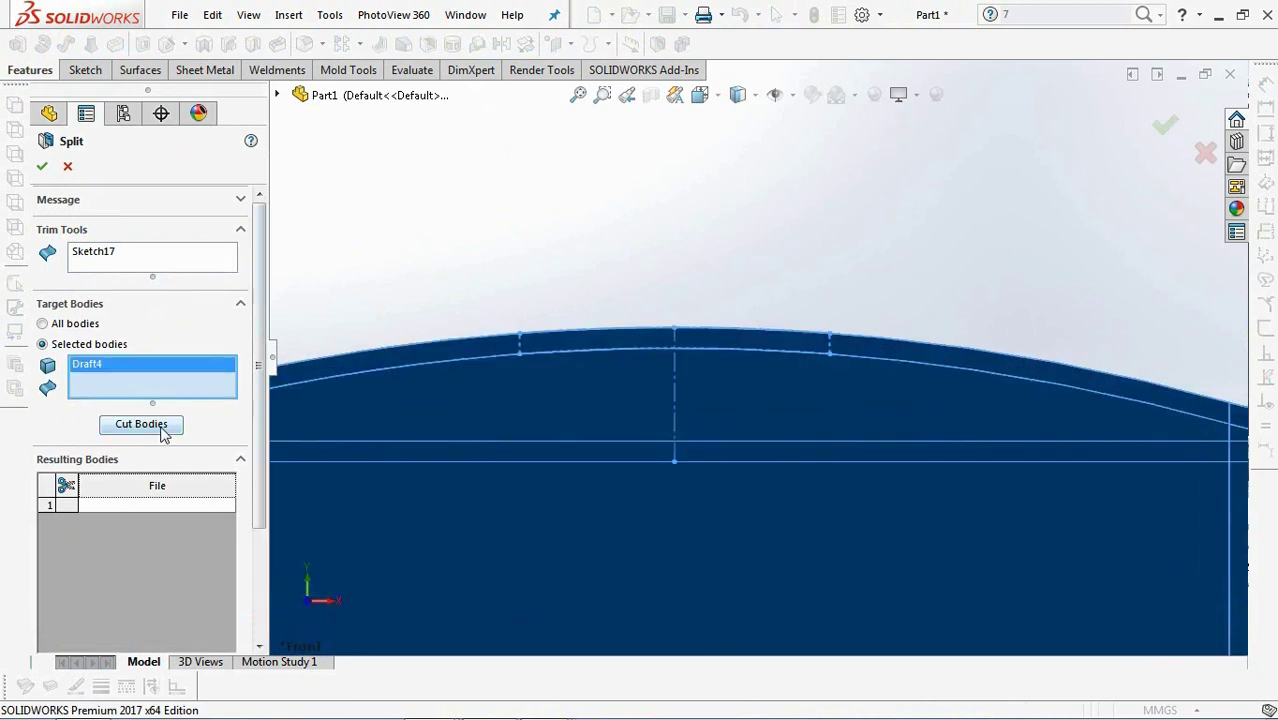
pyautogui.click(152, 424)
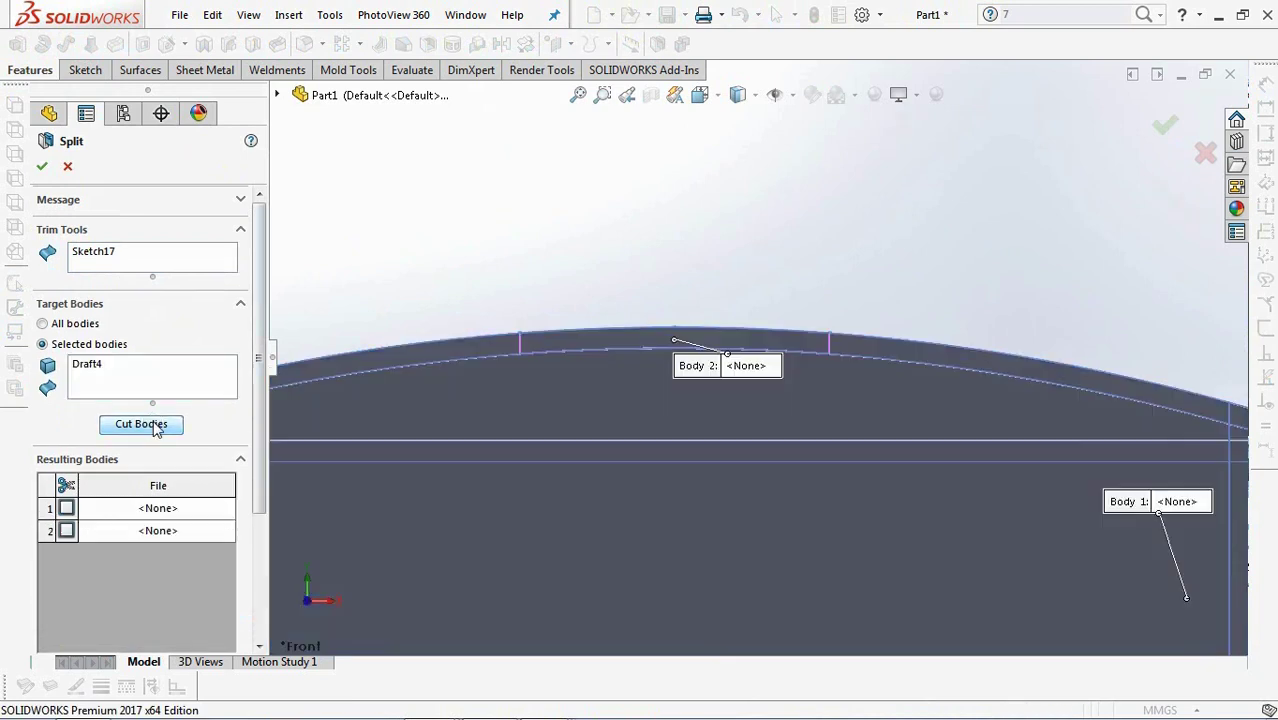
pyautogui.click(66, 531)
pyautogui.scroll(-3, 249, 497)
pyautogui.click(42, 579)
pyautogui.moveTo(680, 430); pyautogui.dragTo(637, 477, button='middle')
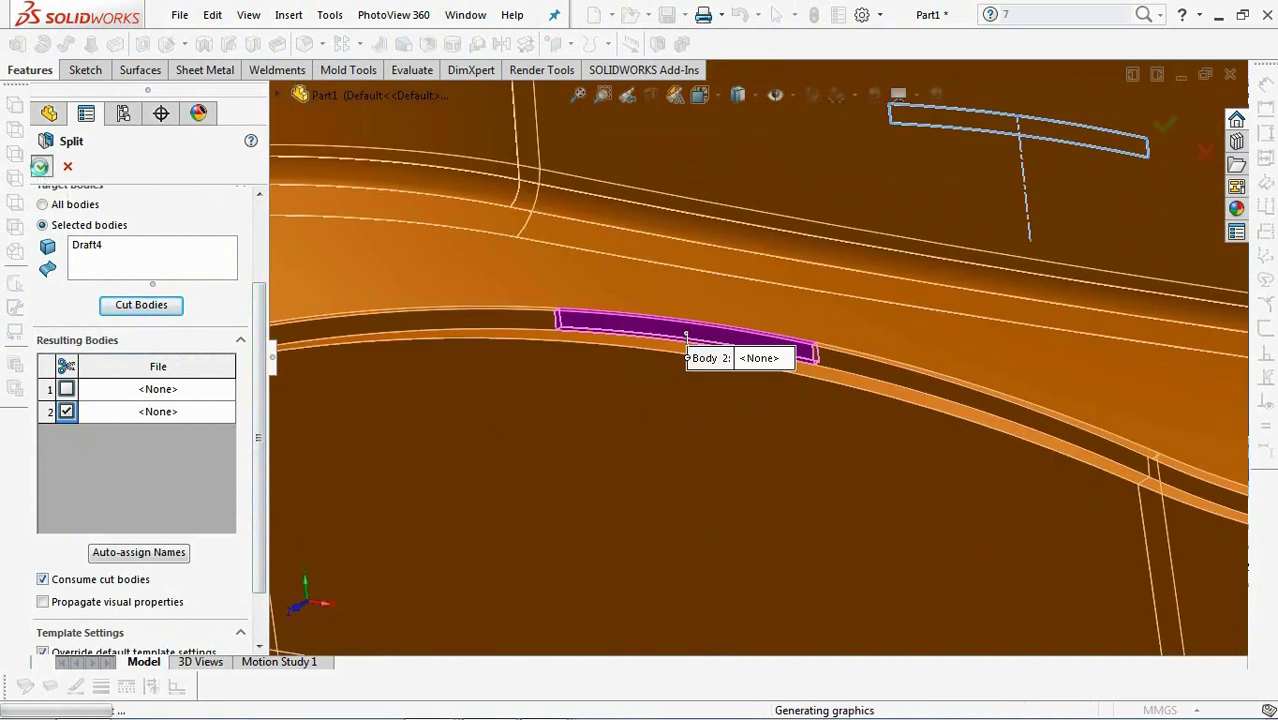
pyautogui.click(40, 166)
# Hide the notch outline sketch used for the split.
pyautogui.scroll(3, 853, 272)
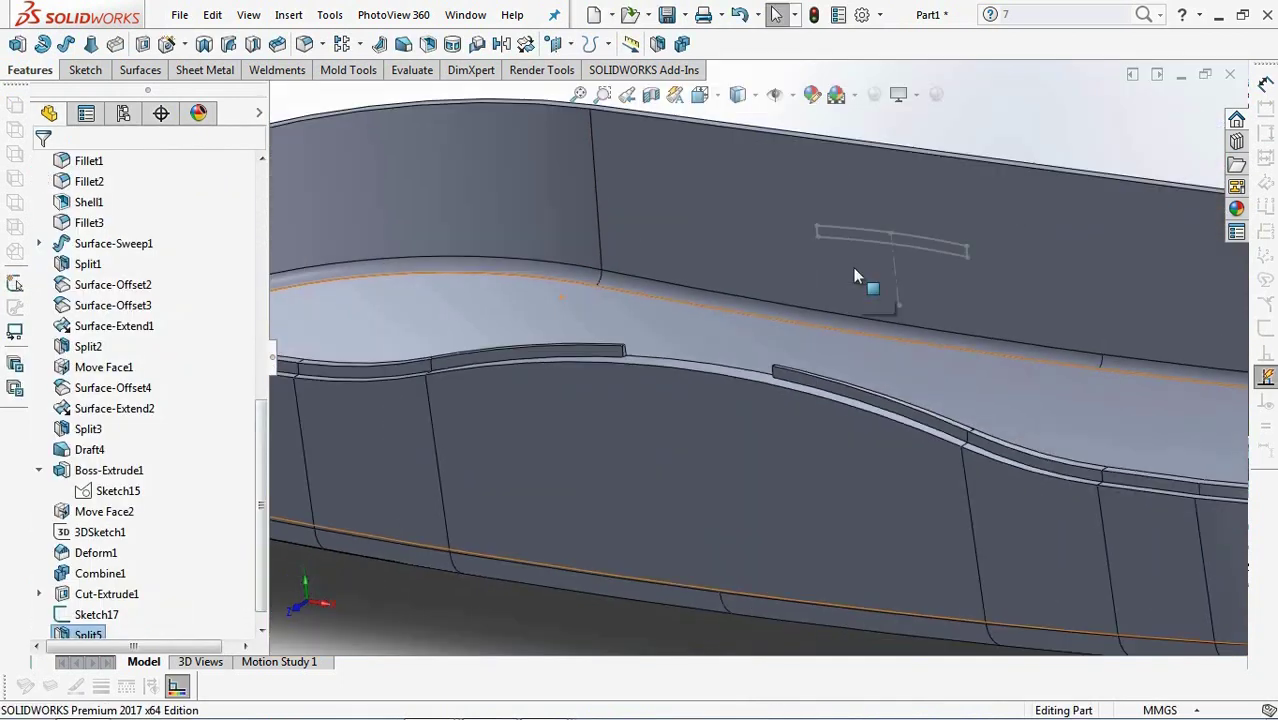
pyautogui.moveTo(855, 272); pyautogui.dragTo(850, 277, button='middle')
pyautogui.click(836, 287)
pyautogui.click(917, 231)
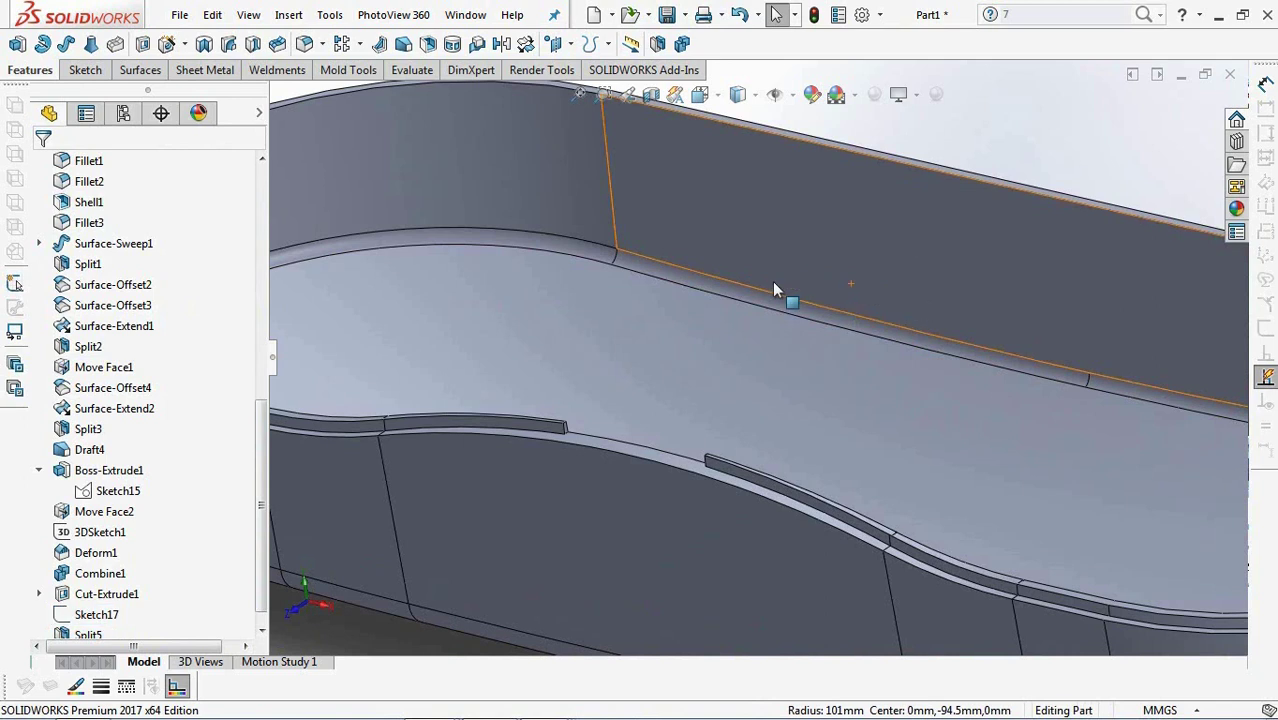
# Apply a 30-degree parting-line draft to both end faces of the lip notch, pulling from the Top Plane along their lower edges.
pyautogui.scroll(2, 672, 176)
pyautogui.click(403, 45)
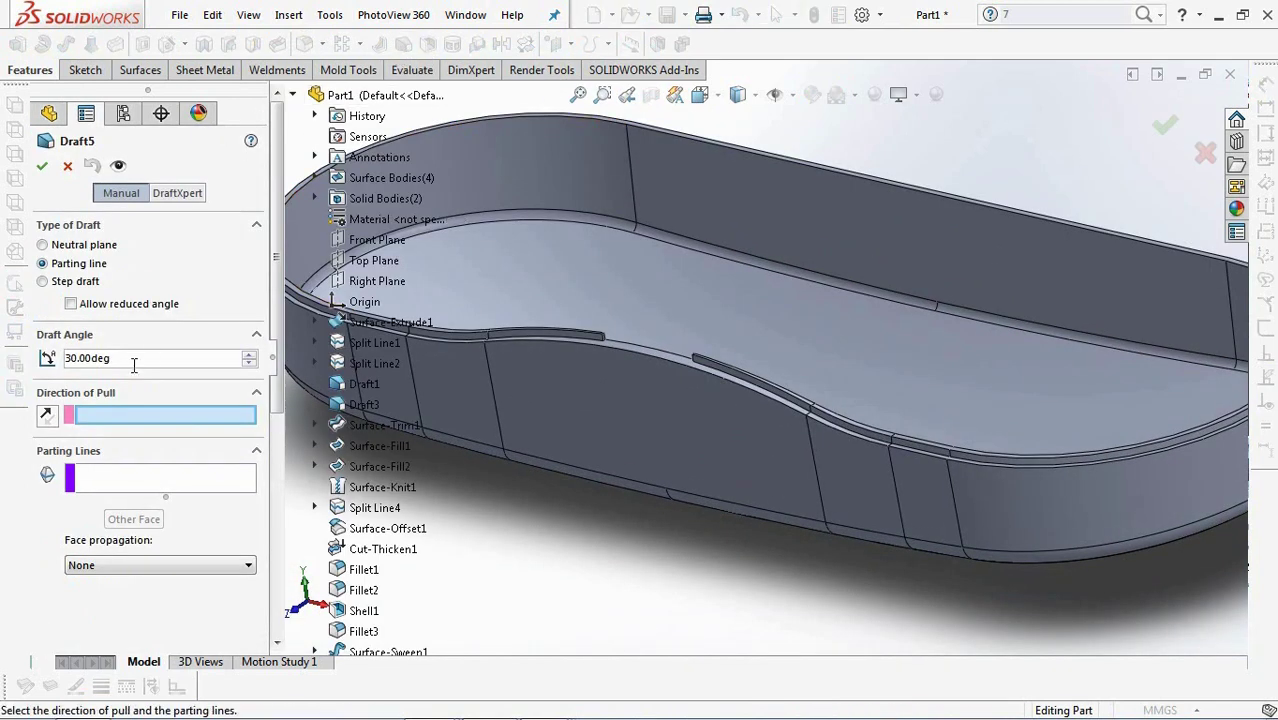
pyautogui.click(372, 261)
pyautogui.scroll(-5, 628, 320)
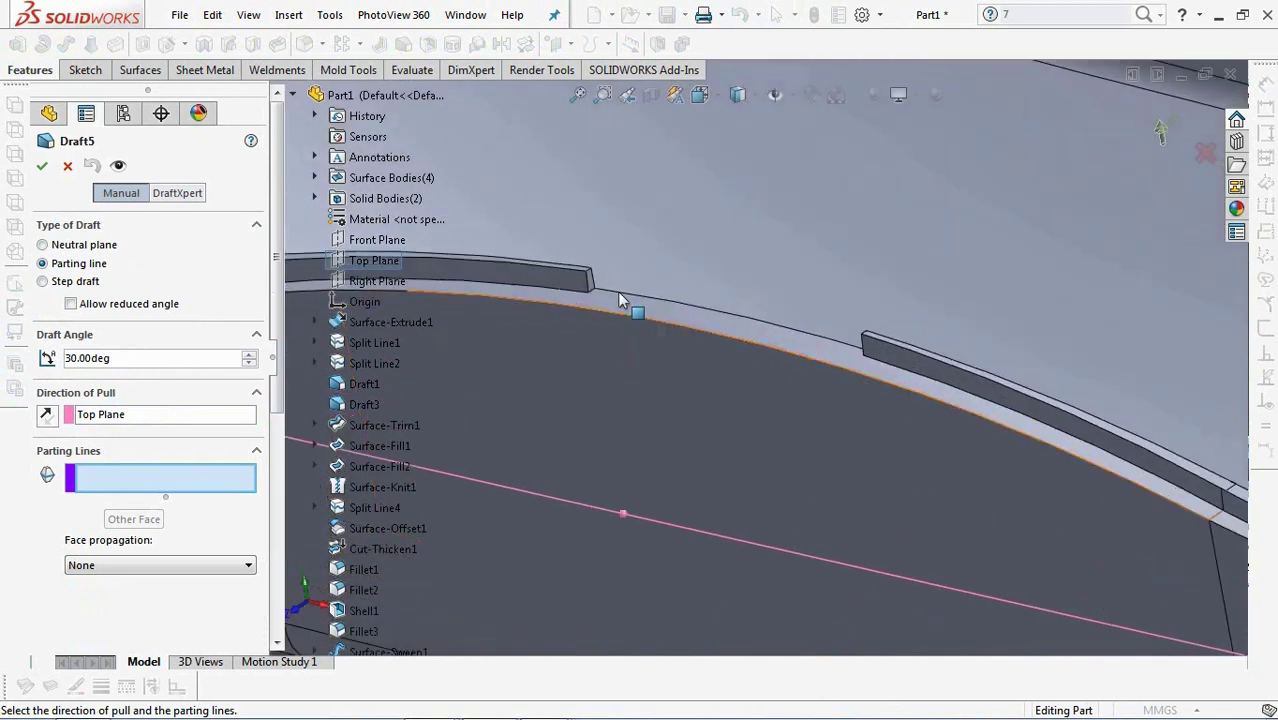
pyautogui.scroll(-3, 618, 305)
pyautogui.click(613, 310)
pyautogui.moveTo(805, 383); pyautogui.dragTo(970, 410, button='middle')
pyautogui.scroll(-2, 989, 393)
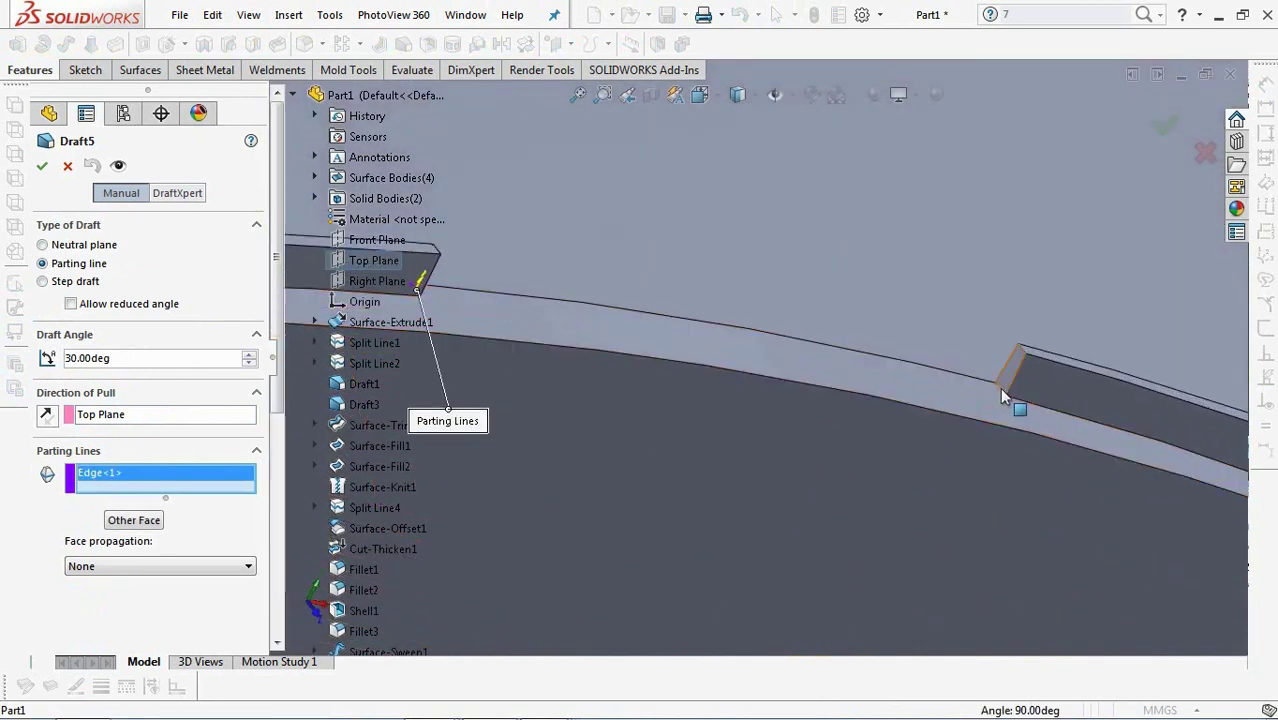
pyautogui.click(1003, 395)
pyautogui.click(1165, 128)
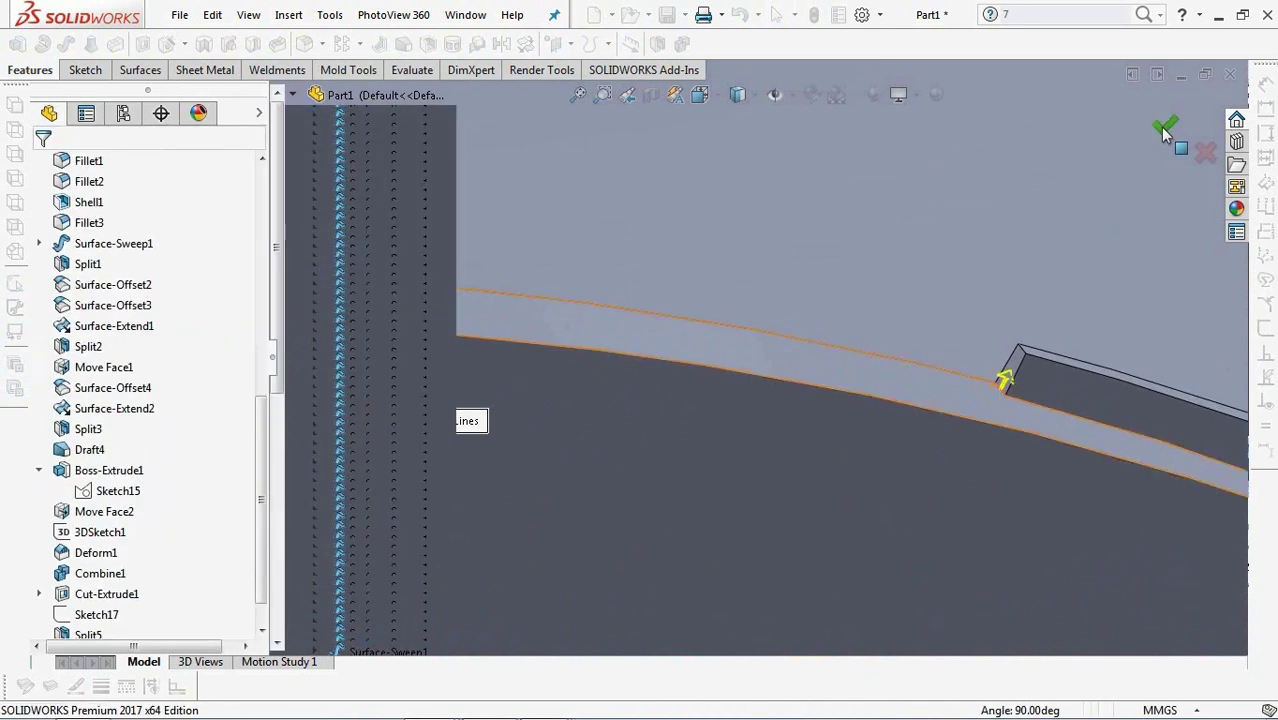
# Start a sketch on the Right Plane and convert the side wall's silhouette, its lower fillet edge and the curved bottom edge into it.
pyautogui.moveTo(1199, 263); pyautogui.dragTo(775, 287, button='middle')
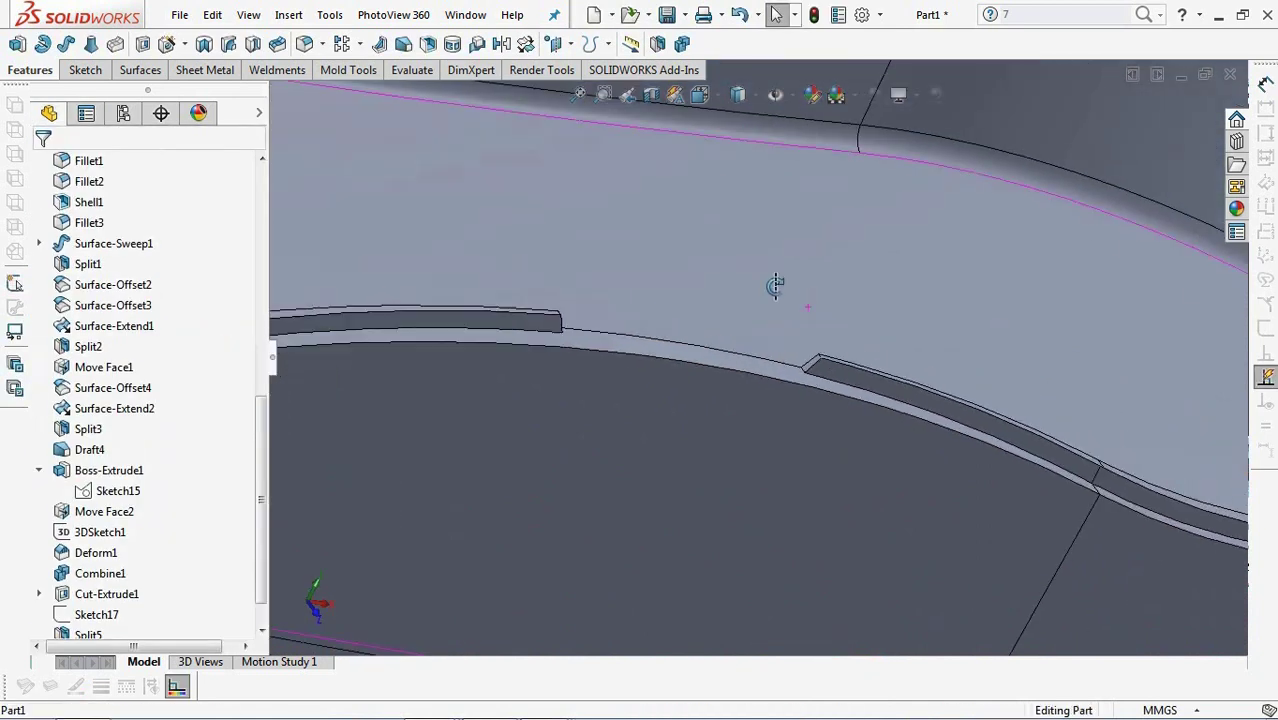
pyautogui.scroll(10, 775, 287)
pyautogui.moveTo(756, 337)
pyautogui.mouseDown(button='middle')
pyautogui.moveTo(588, 309)
pyautogui.moveTo(602, 362)
pyautogui.moveTo(531, 297)
pyautogui.mouseUp(button='middle')
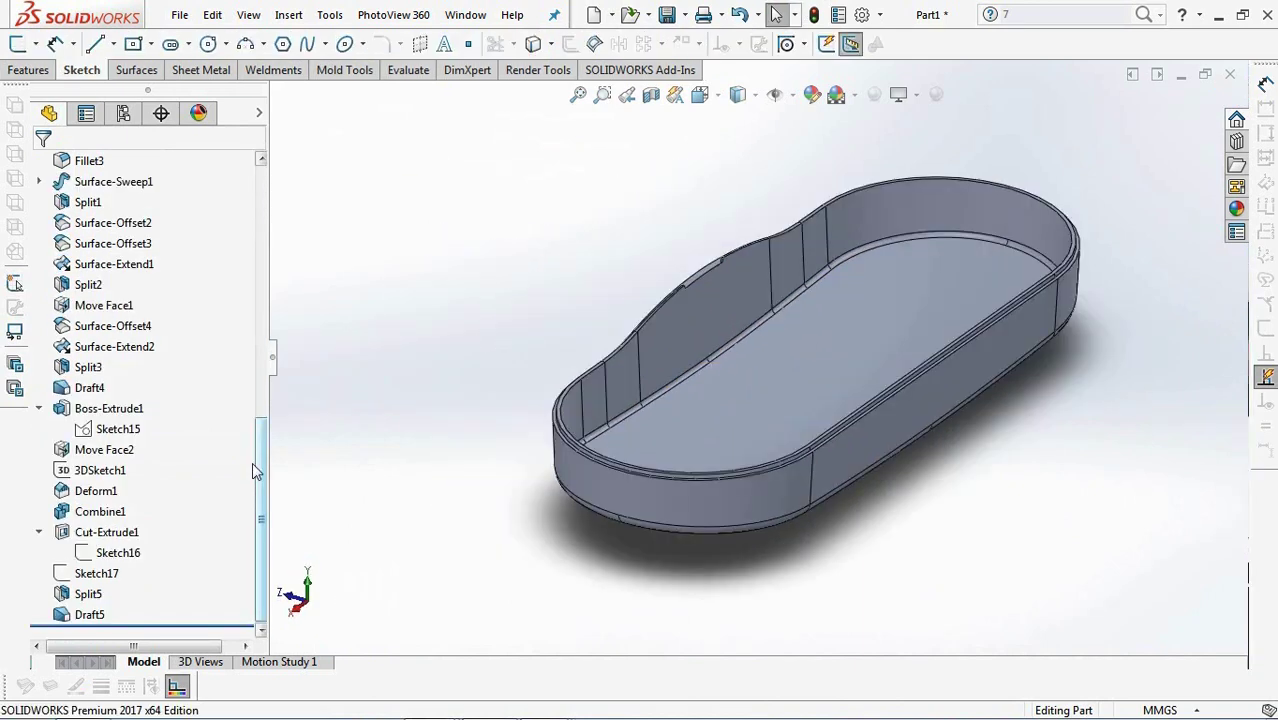
pyautogui.moveTo(258, 462); pyautogui.dragTo(276, 181)
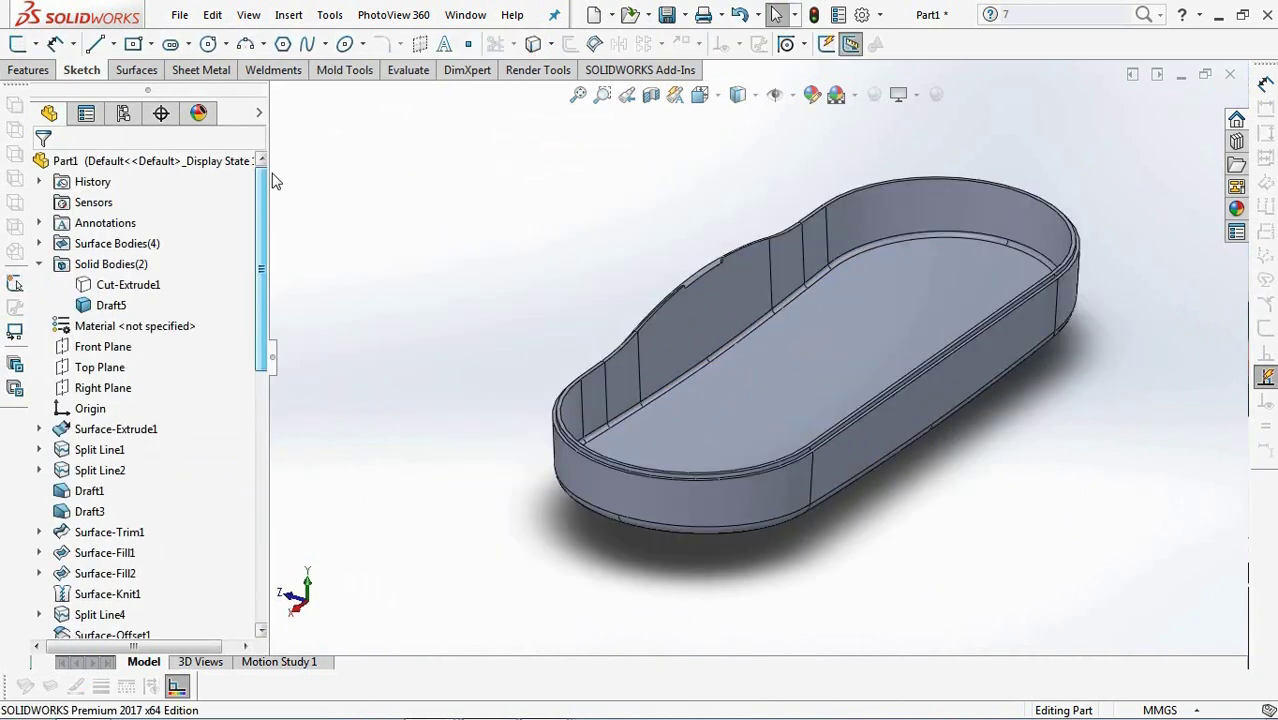
pyautogui.click(98, 388)
pyautogui.click(28, 70)
pyautogui.click(18, 44)
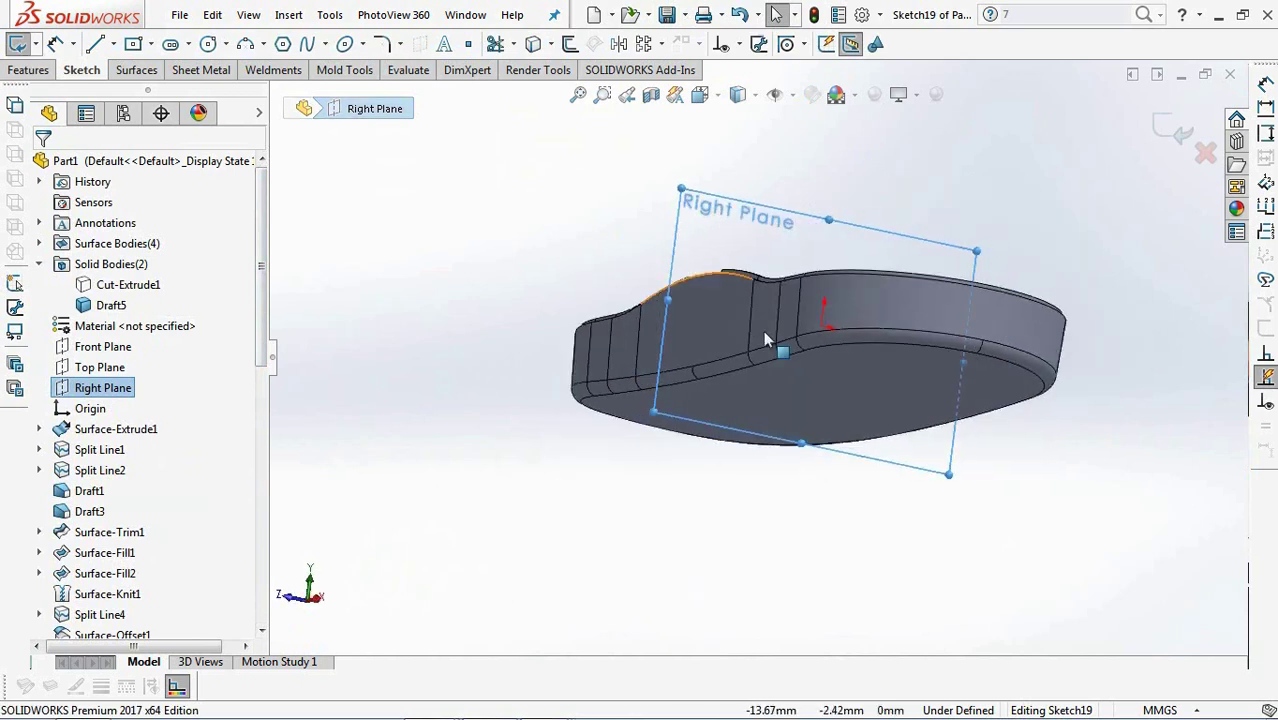
pyautogui.scroll(-5, 765, 345)
pyautogui.click(533, 45)
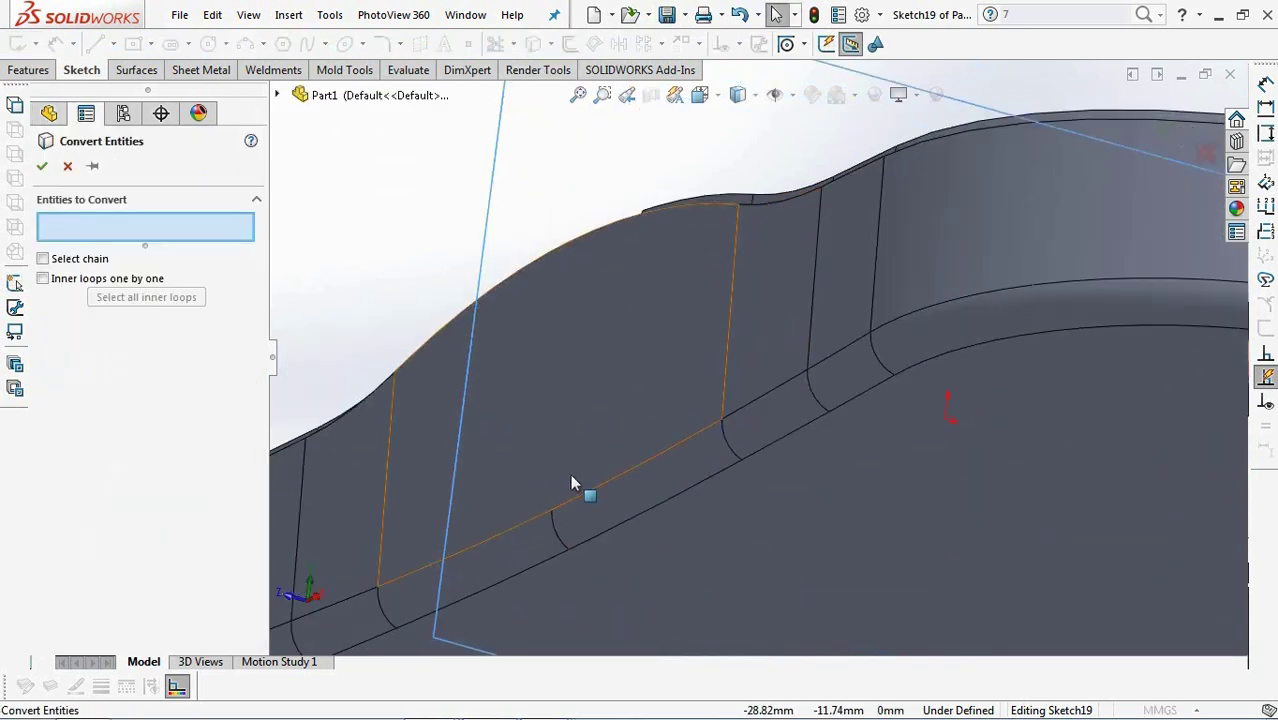
pyautogui.click(554, 482)
pyautogui.click(554, 530)
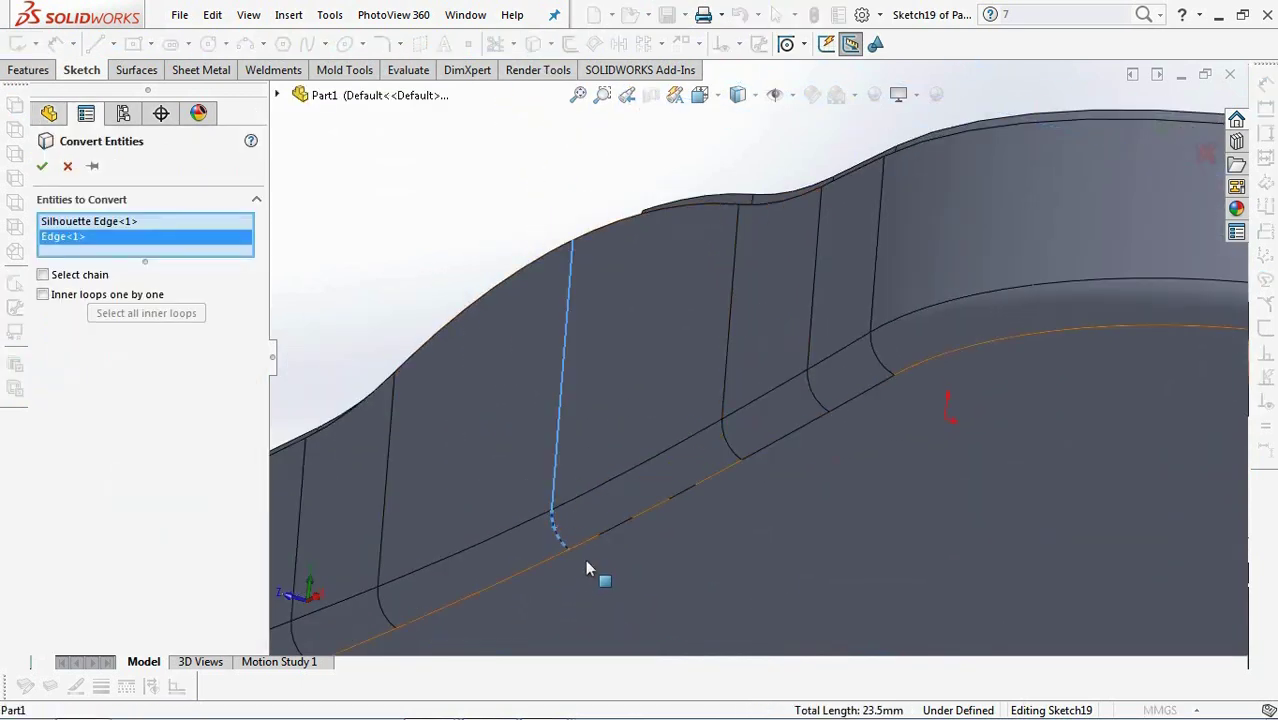
pyautogui.click(584, 560)
pyautogui.click(41, 166)
# In the right-side view, convert the tab profile's top line, arc and slanted lower line from Sketch15 into the sketch.
pyautogui.scroll(3, 468, 249)
pyautogui.moveTo(590, 285); pyautogui.dragTo(530, 325, button='middle')
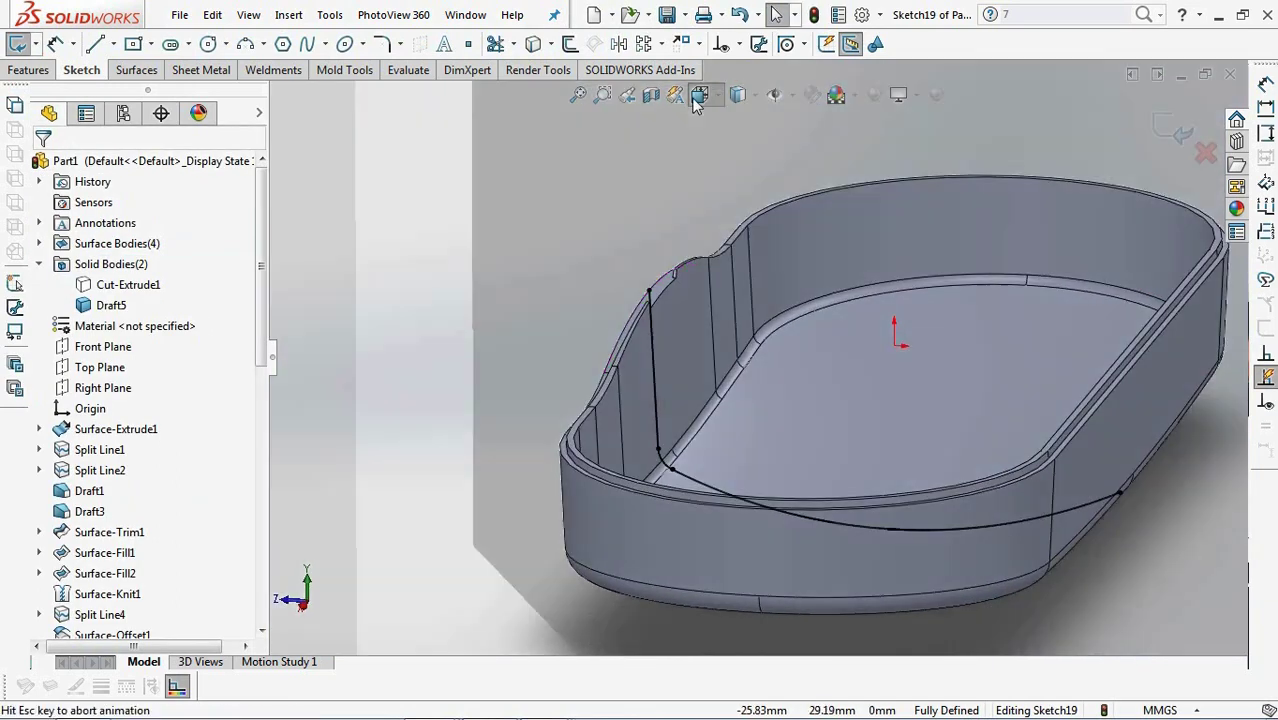
pyautogui.click(699, 94)
pyautogui.click(730, 183)
pyautogui.moveTo(770, 270); pyautogui.dragTo(785, 295, button='middle')
pyautogui.click(704, 98)
pyautogui.click(655, 315)
pyautogui.scroll(-4, 508, 236)
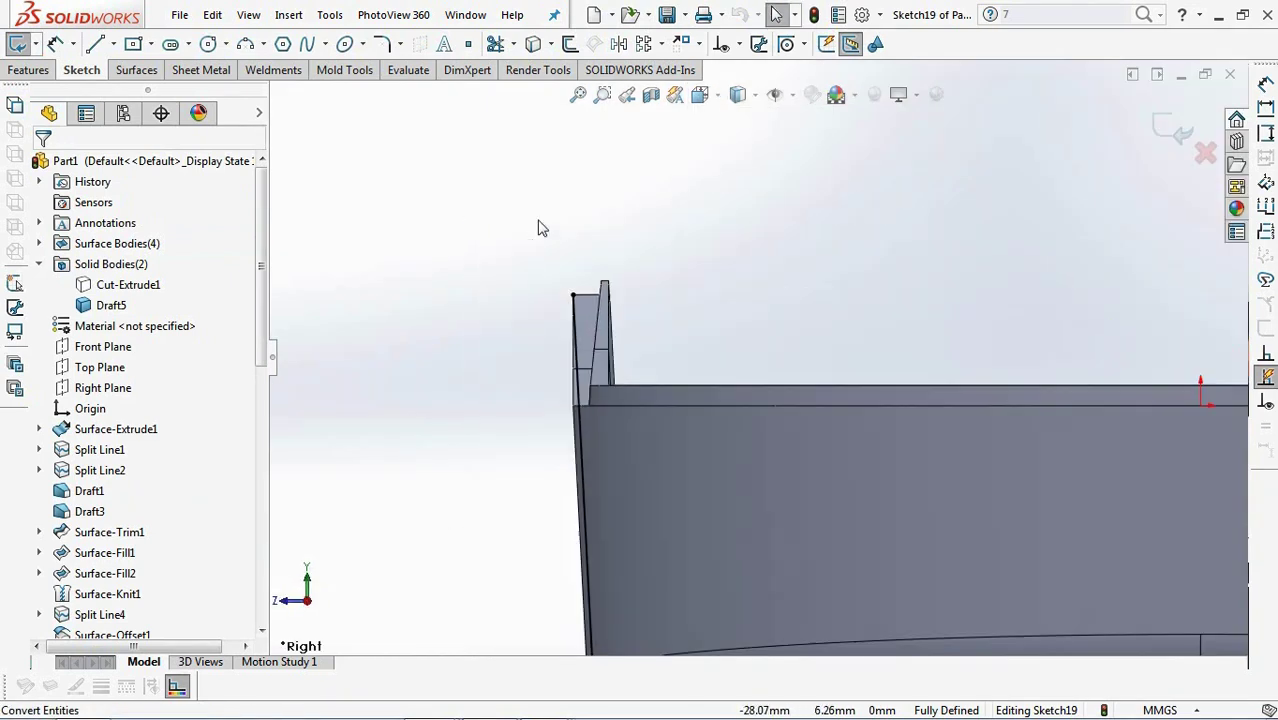
pyautogui.scroll(-3, 560, 228)
pyautogui.moveTo(260, 325); pyautogui.dragTo(264, 560)
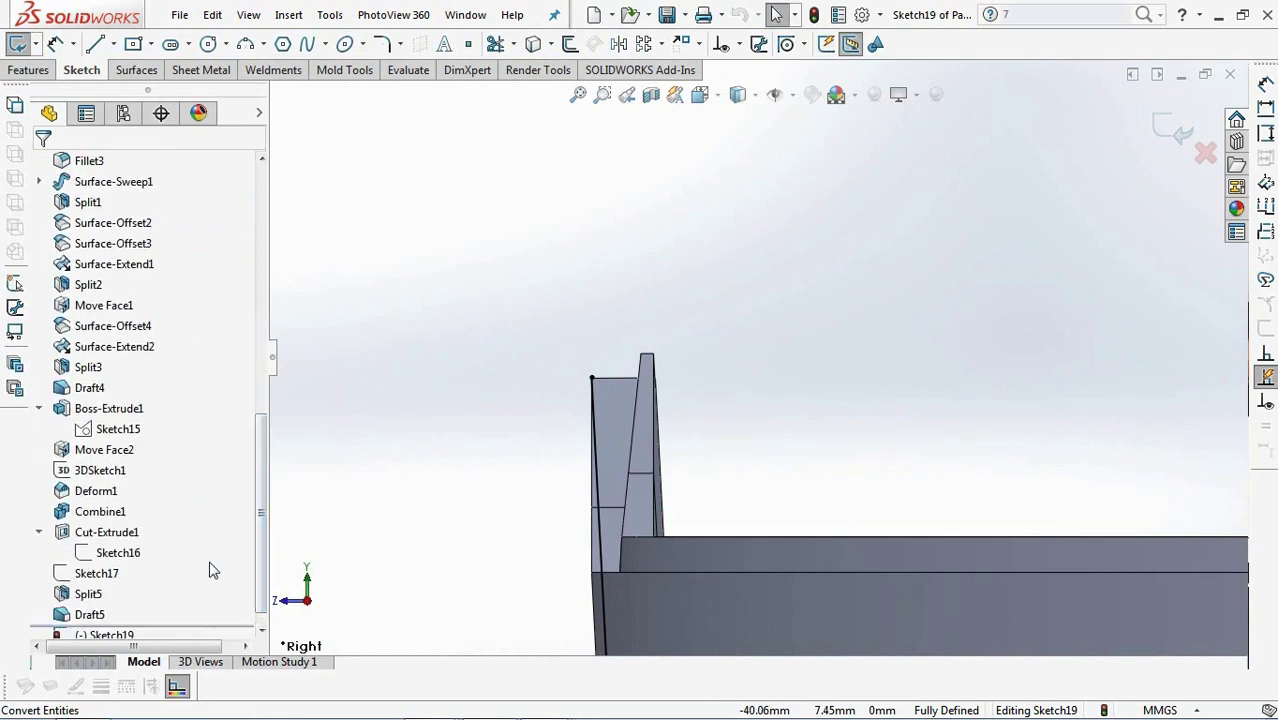
pyautogui.click(112, 432)
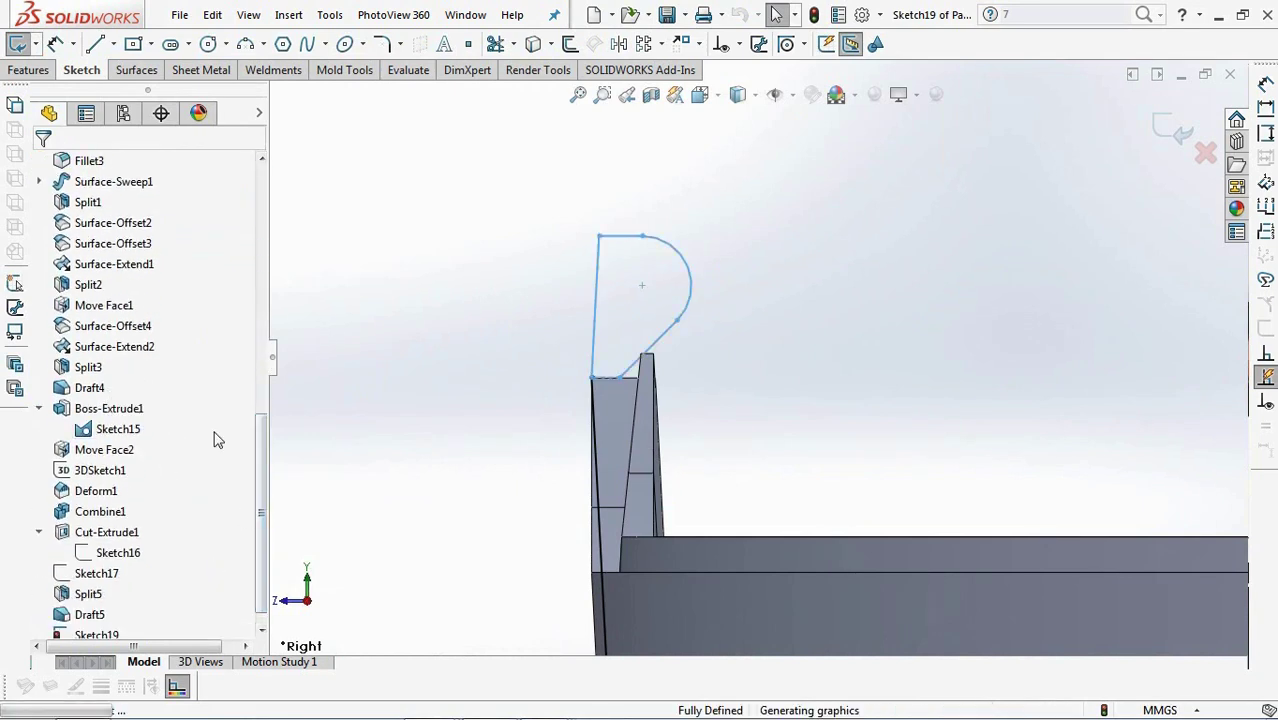
pyautogui.click(533, 43)
pyautogui.click(621, 238)
pyautogui.click(684, 310)
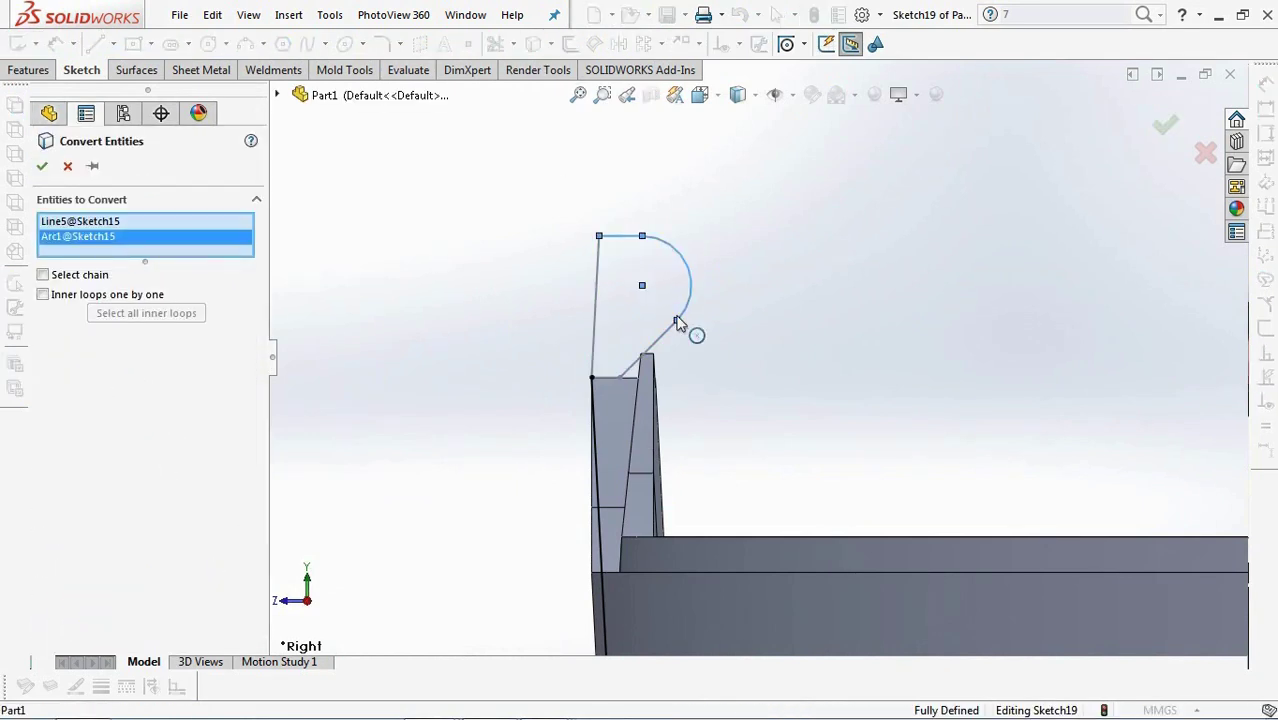
pyautogui.click(665, 338)
pyautogui.click(41, 167)
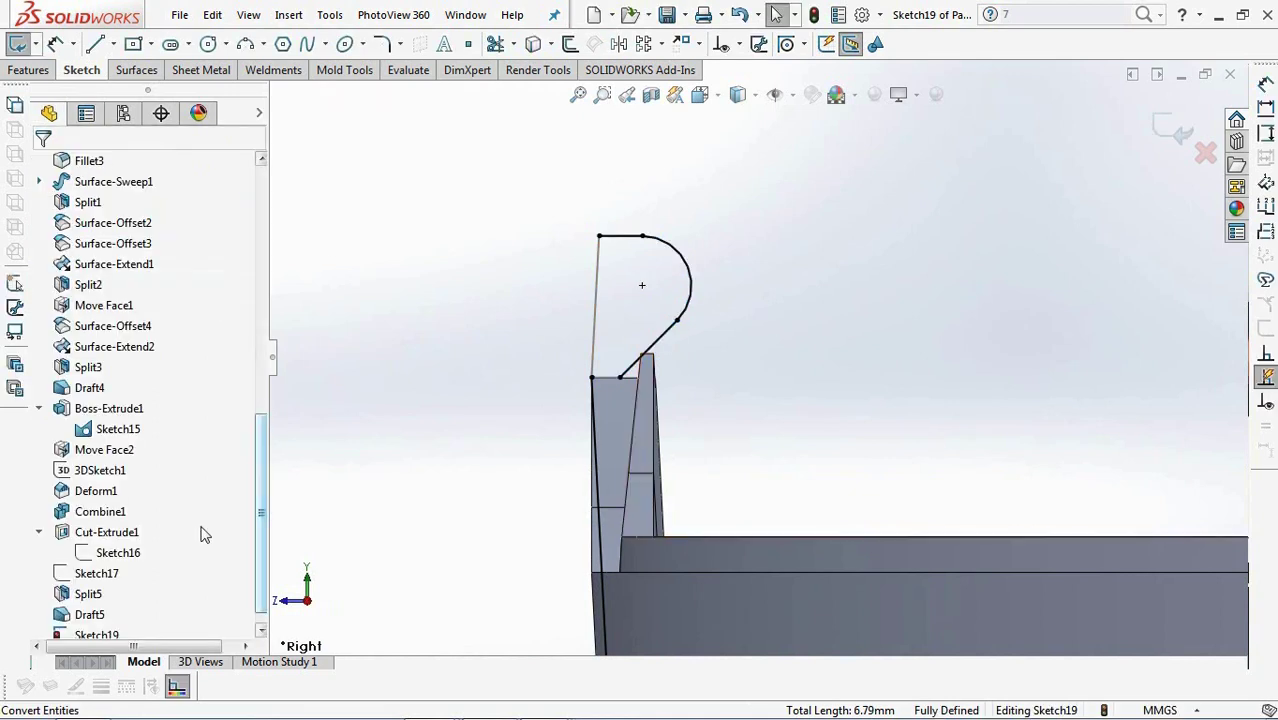
# With Sketch16 shown, sketch a slanted line from its lower corner, a tangent arc and a long line down to the bottom curve.
pyautogui.scroll(1, 790, 184)
pyautogui.scroll(-2, 807, 165)
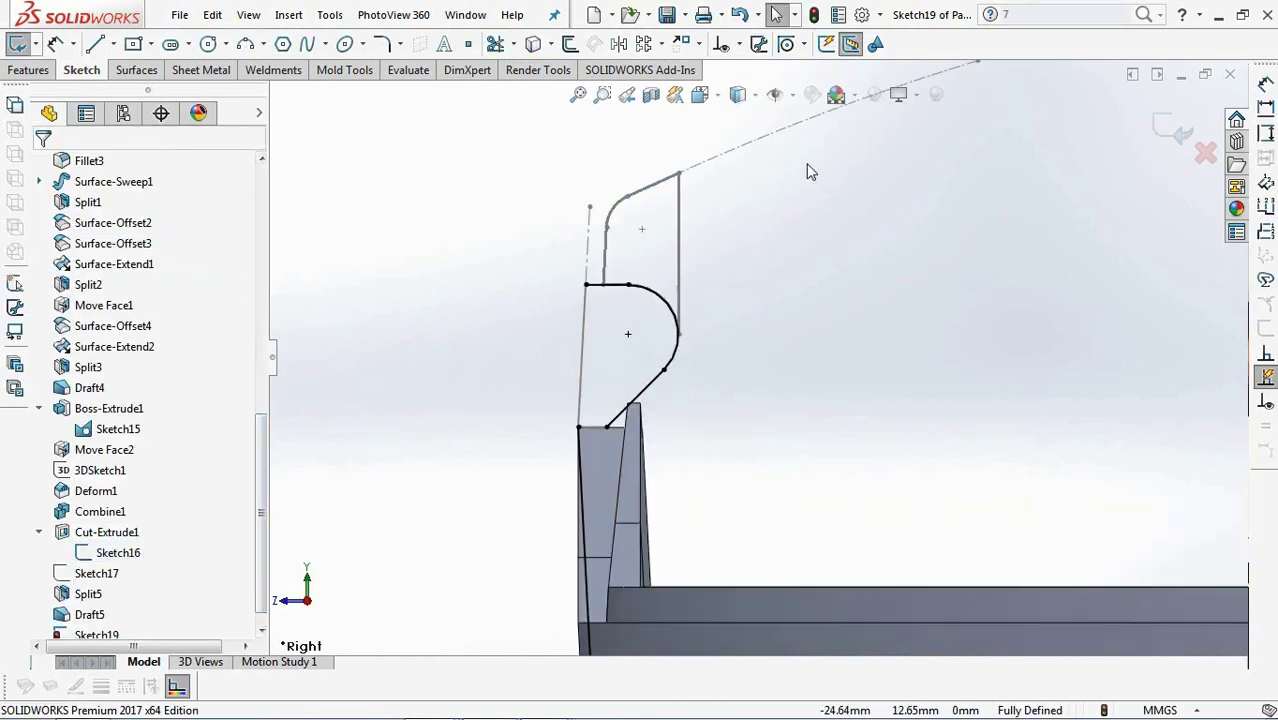
pyautogui.click(95, 44)
pyautogui.scroll(2, 600, 300)
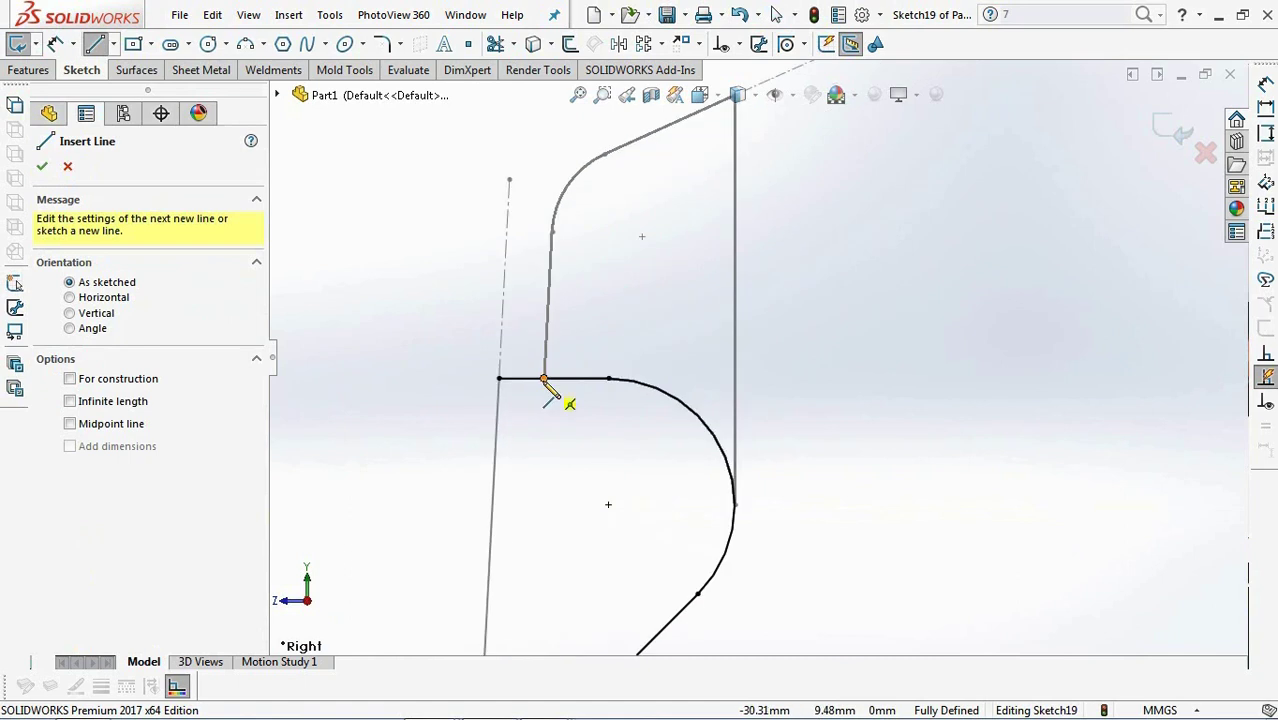
pyautogui.click(580, 374)
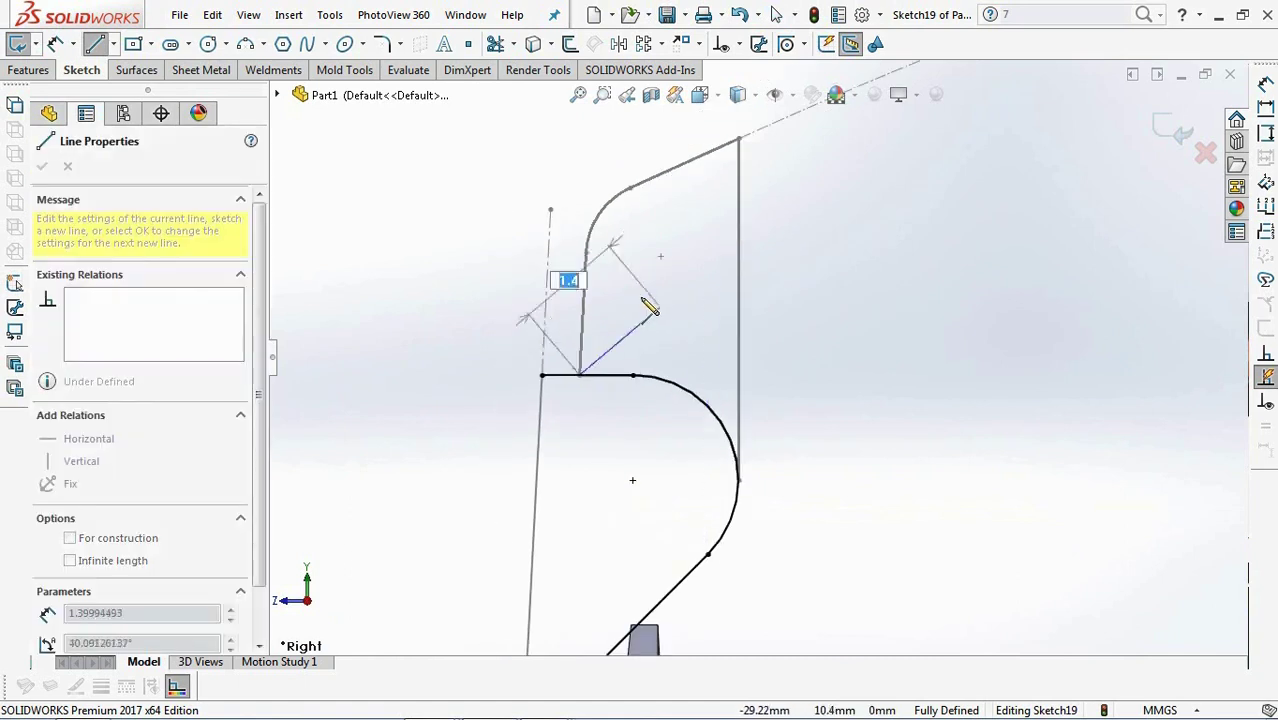
pyautogui.click(708, 184)
pyautogui.click(810, 222)
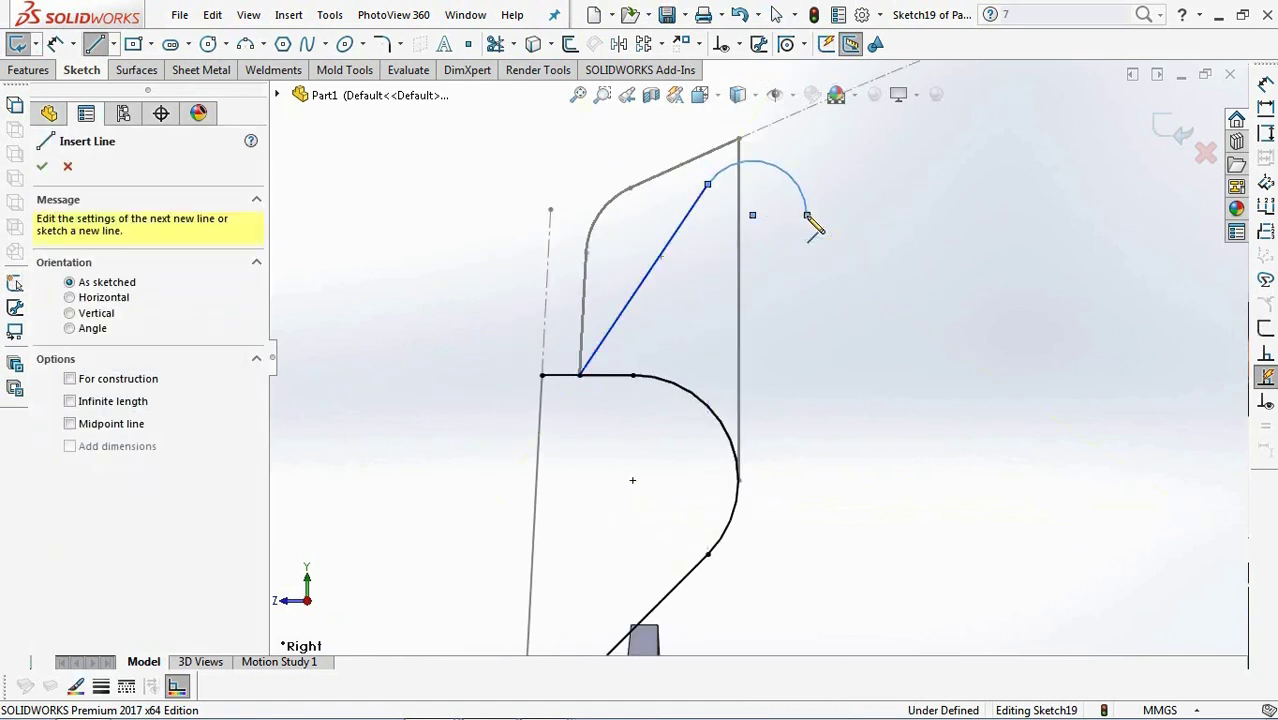
pyautogui.scroll(-3, 812, 222)
pyautogui.scroll(4, 778, 600)
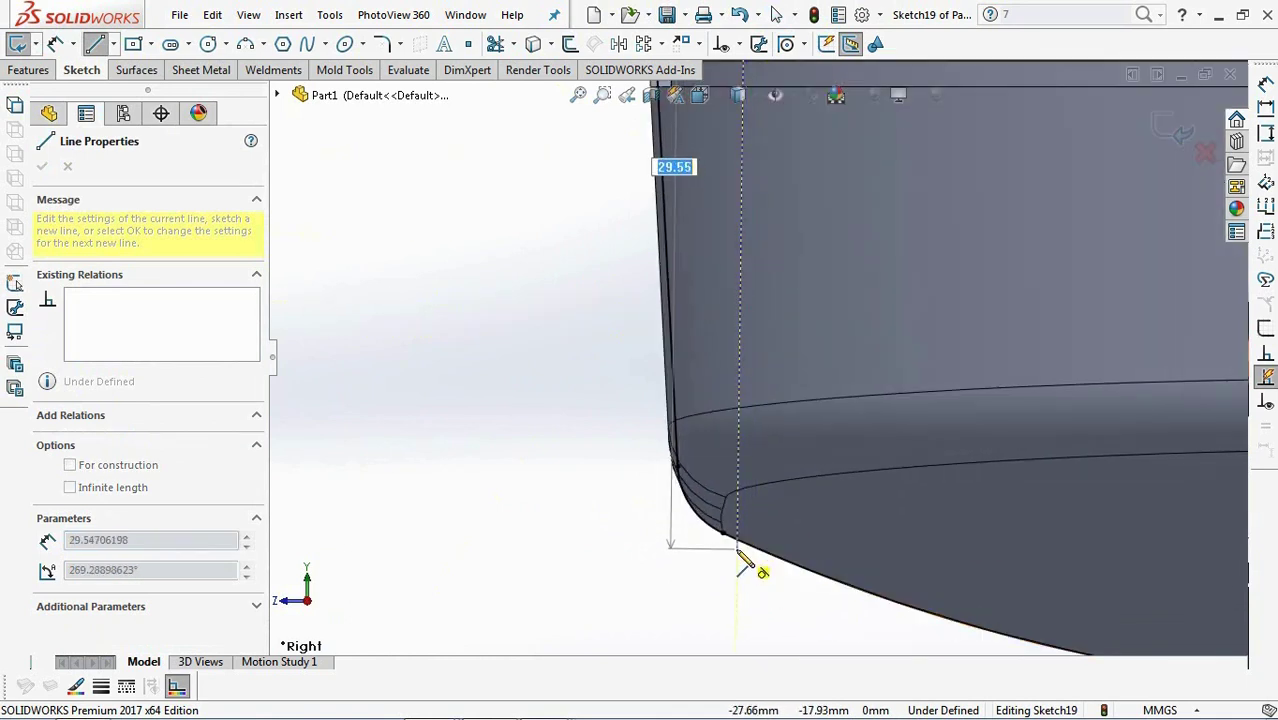
pyautogui.click(738, 541)
pyautogui.rightClick(745, 545)
pyautogui.click(776, 513)
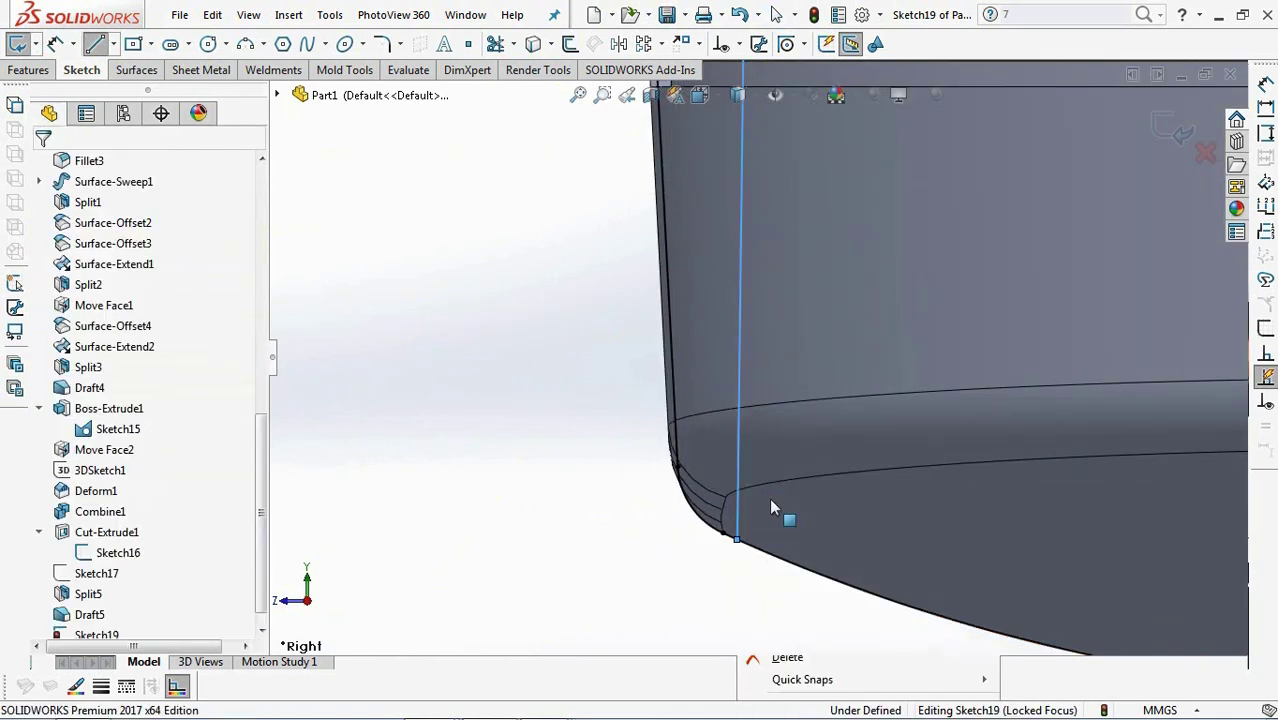
# Make the long line vertical and the new arc tangent to Sketch16's sloped line.
pyautogui.scroll(-5, 770, 388)
pyautogui.scroll(5, 730, 297)
pyautogui.click(738, 44)
pyautogui.click(766, 91)
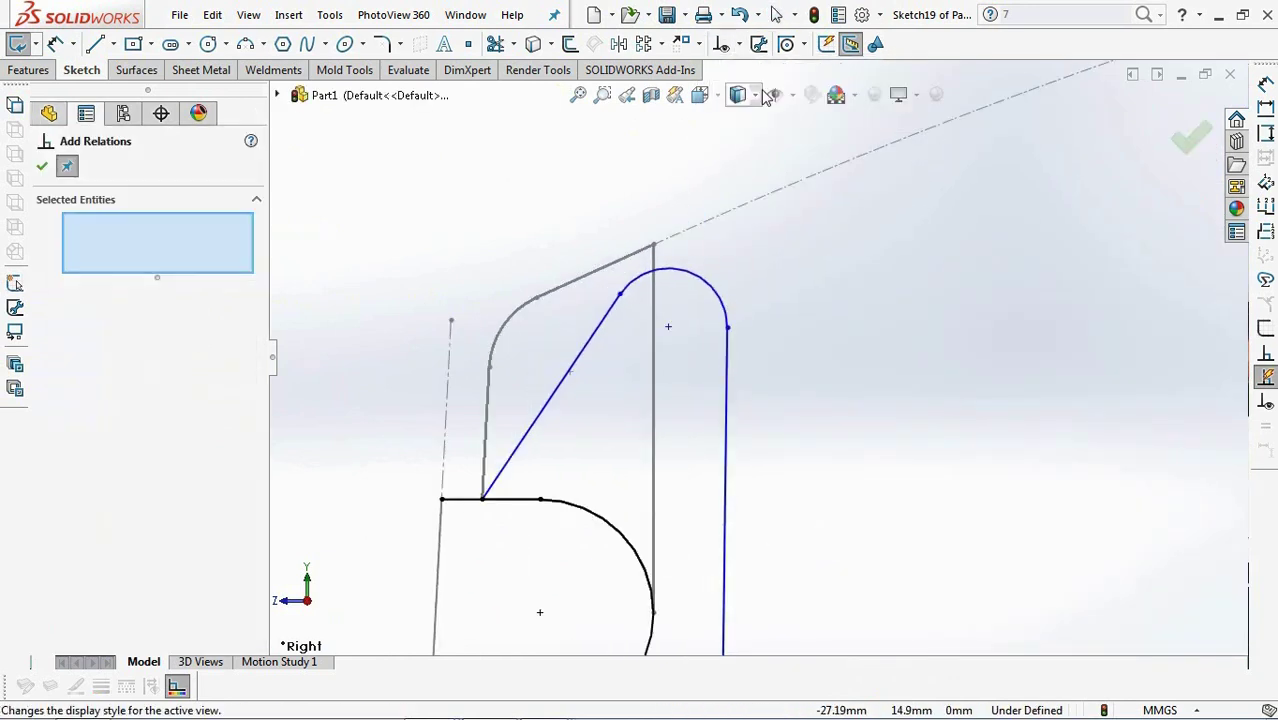
pyautogui.click(733, 375)
pyautogui.click(50, 491)
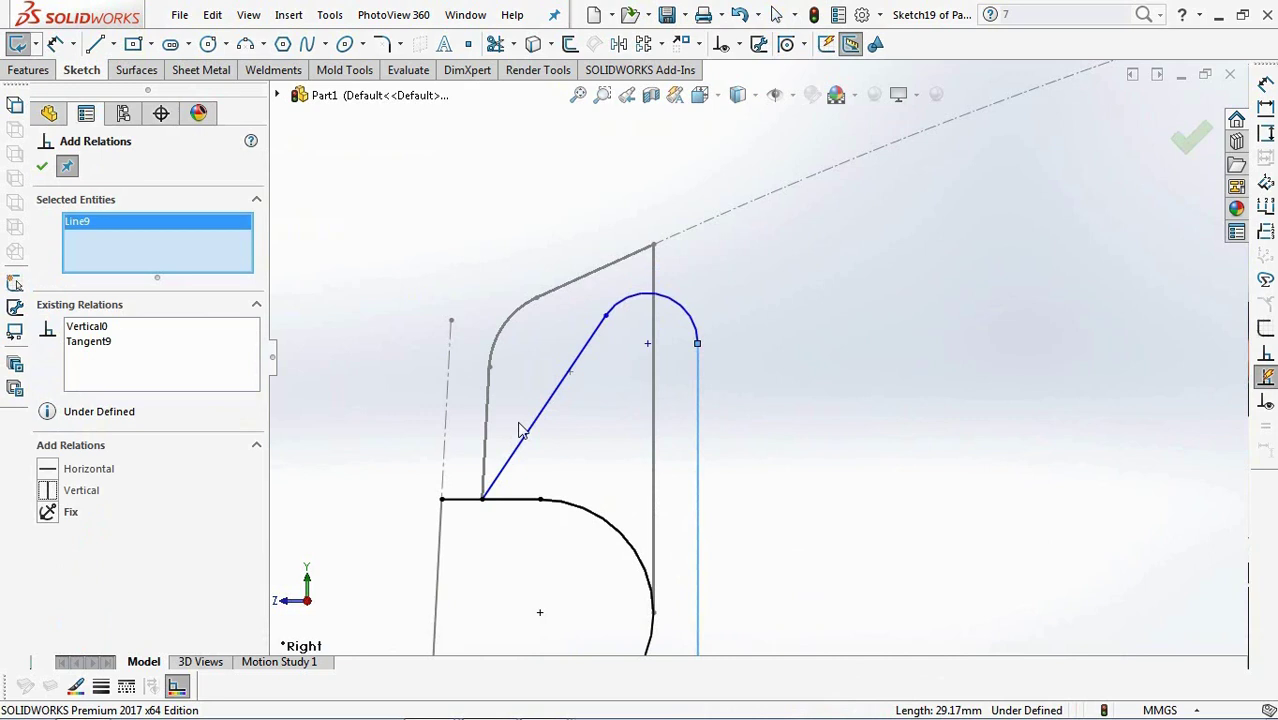
pyautogui.click(629, 306)
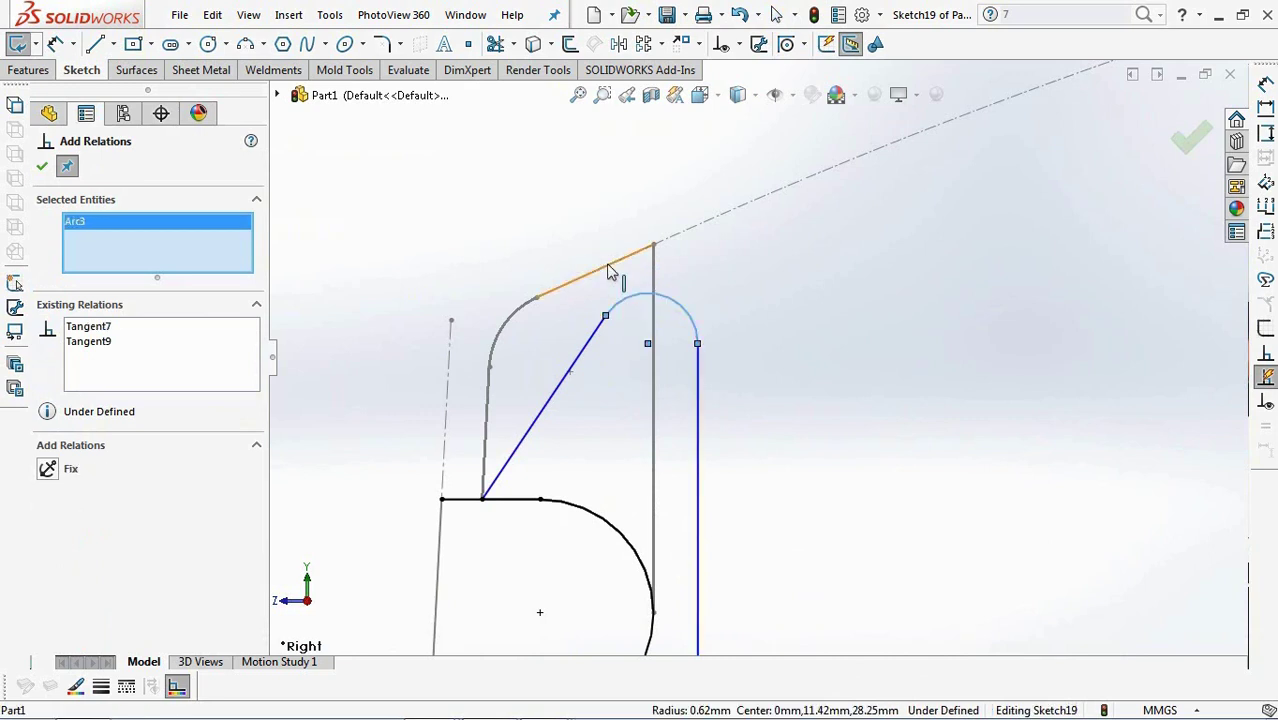
pyautogui.click(608, 272)
pyautogui.click(48, 470)
pyautogui.click(42, 168)
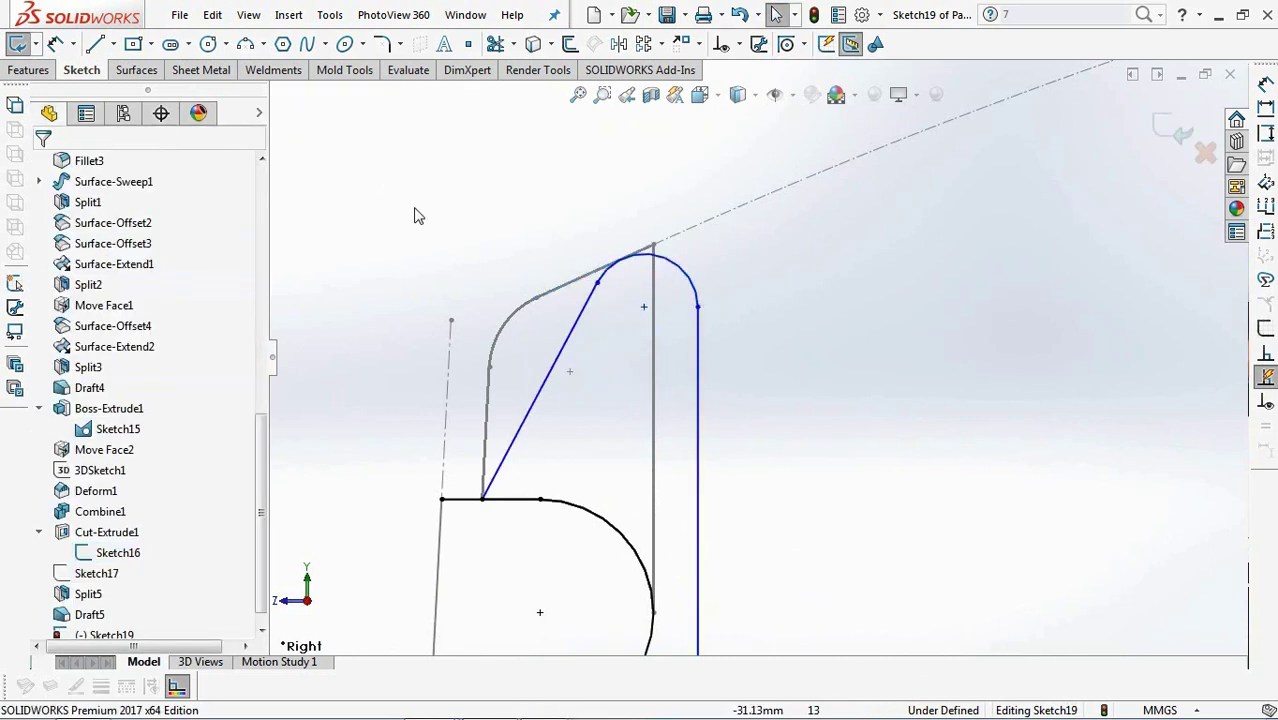
# Dimension the new arc's radius as 1 mm and place the long vertical line 1 mm from Sketch16's vertical line.
pyautogui.click(696, 285)
pyautogui.click(768, 225)
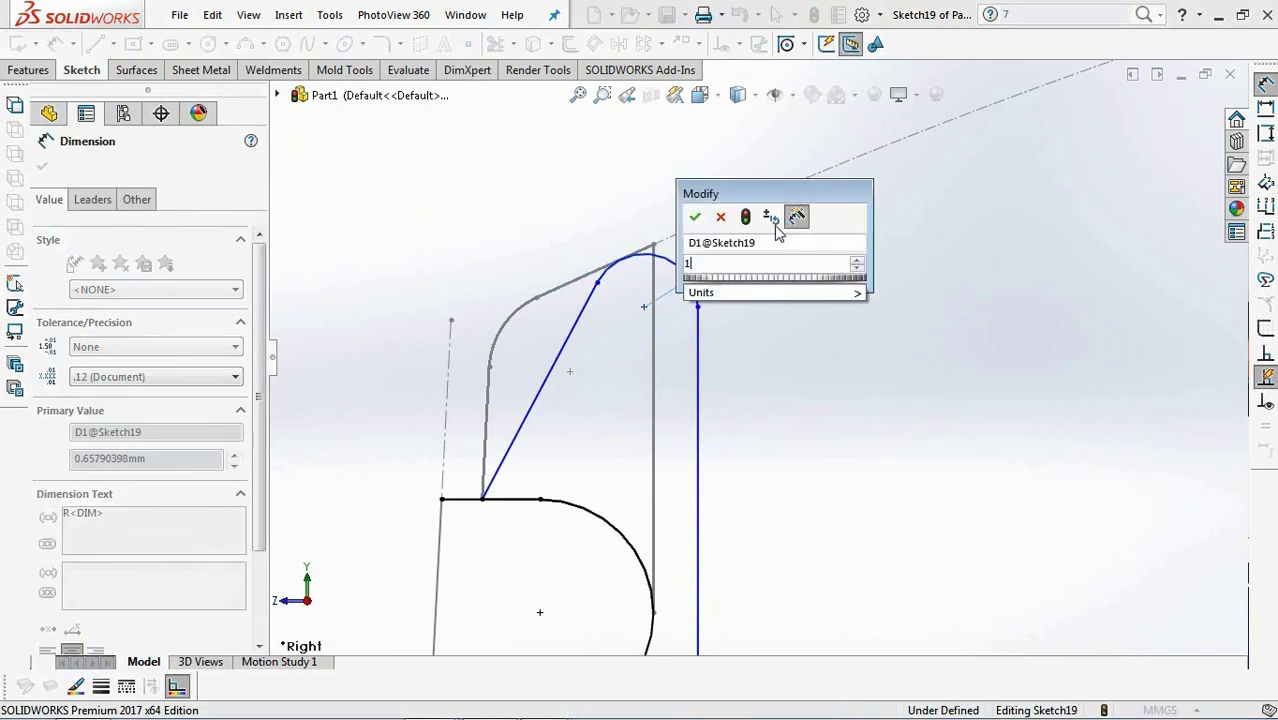
pyautogui.write('1')
pyautogui.click(696, 220)
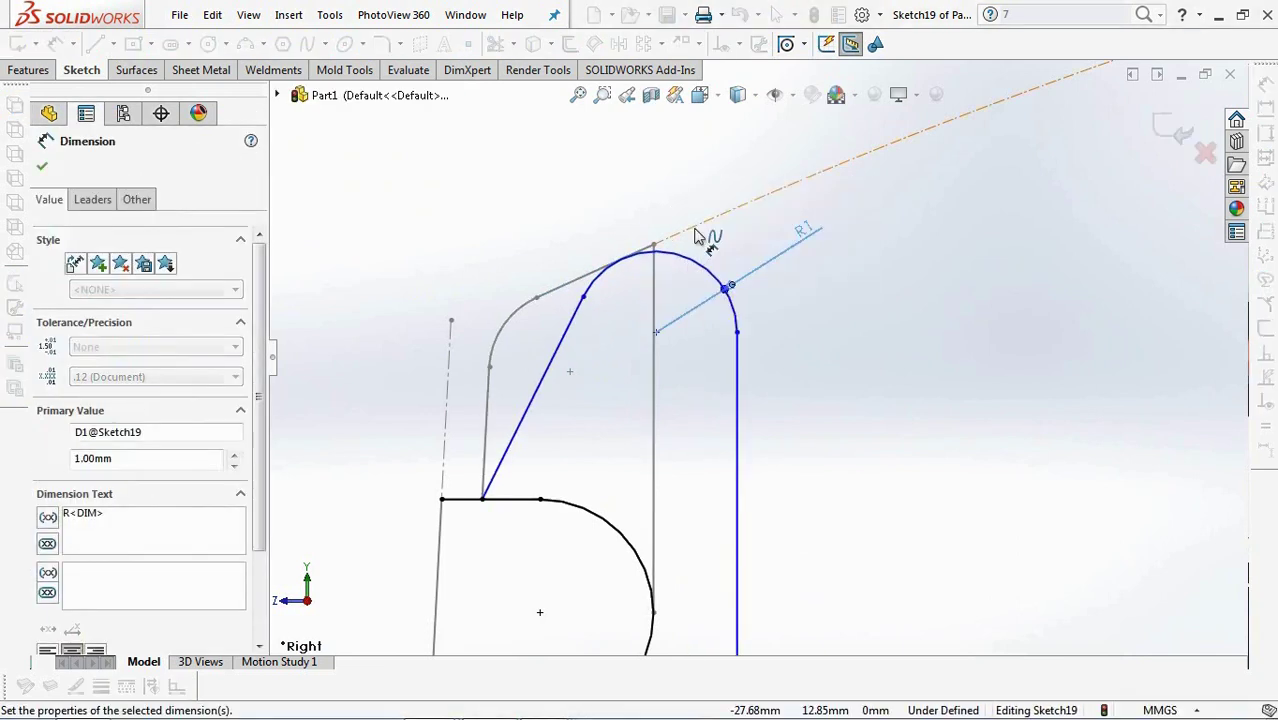
pyautogui.click(745, 447)
pyautogui.scroll(-3, 745, 447)
pyautogui.click(676, 480)
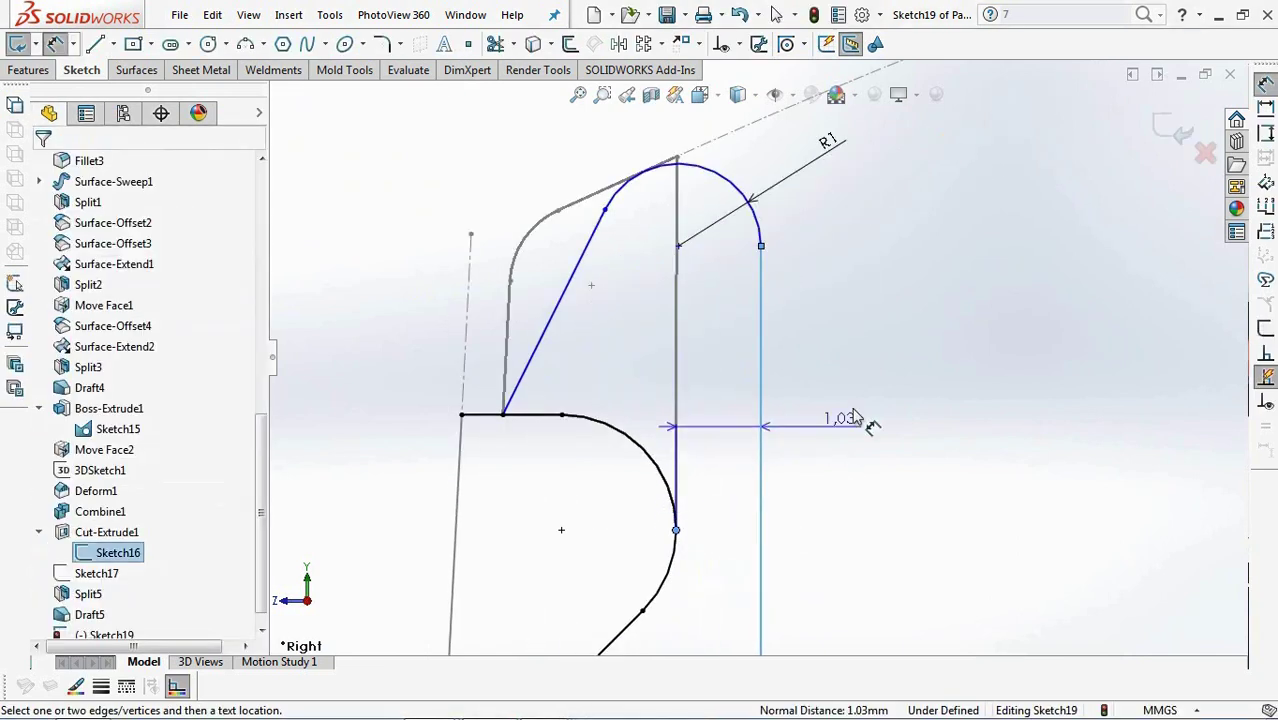
pyautogui.click(855, 418)
pyautogui.write('1')
pyautogui.press('Return')
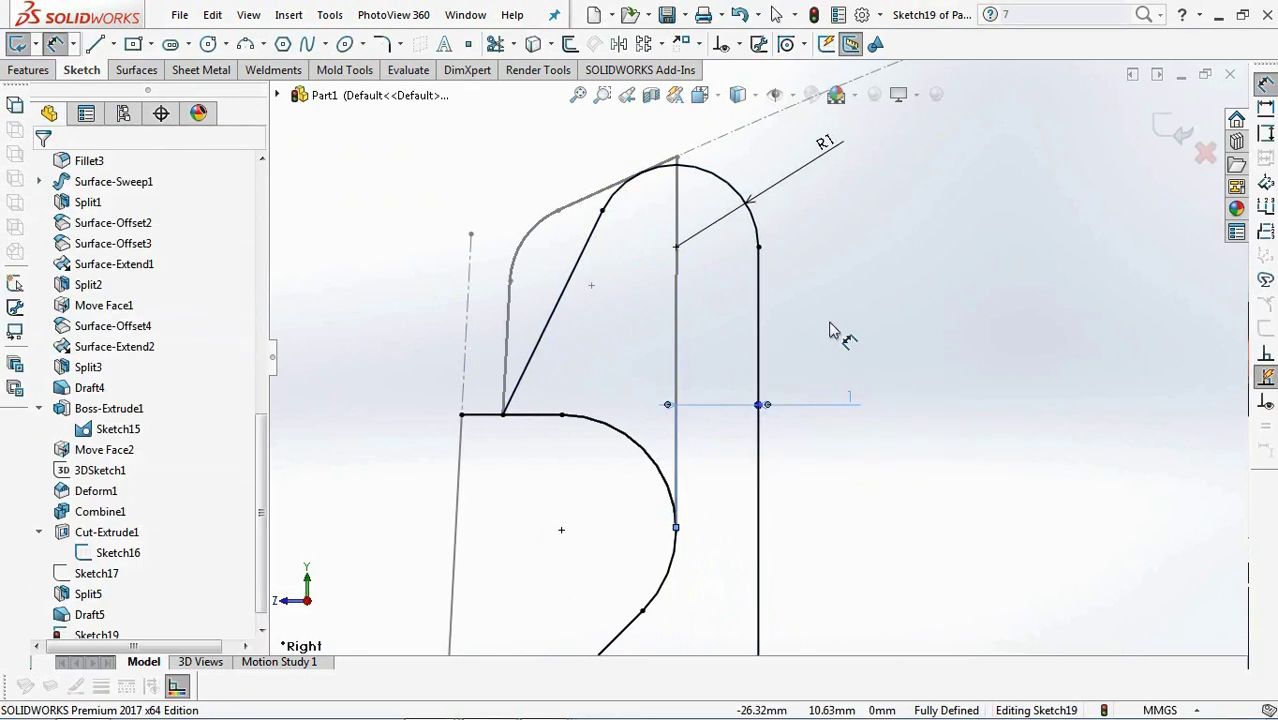
# Offset the converted wall line and lower fillet curve 0.80 mm inward, making the base geometry construction.
pyautogui.scroll(10, 757, 355)
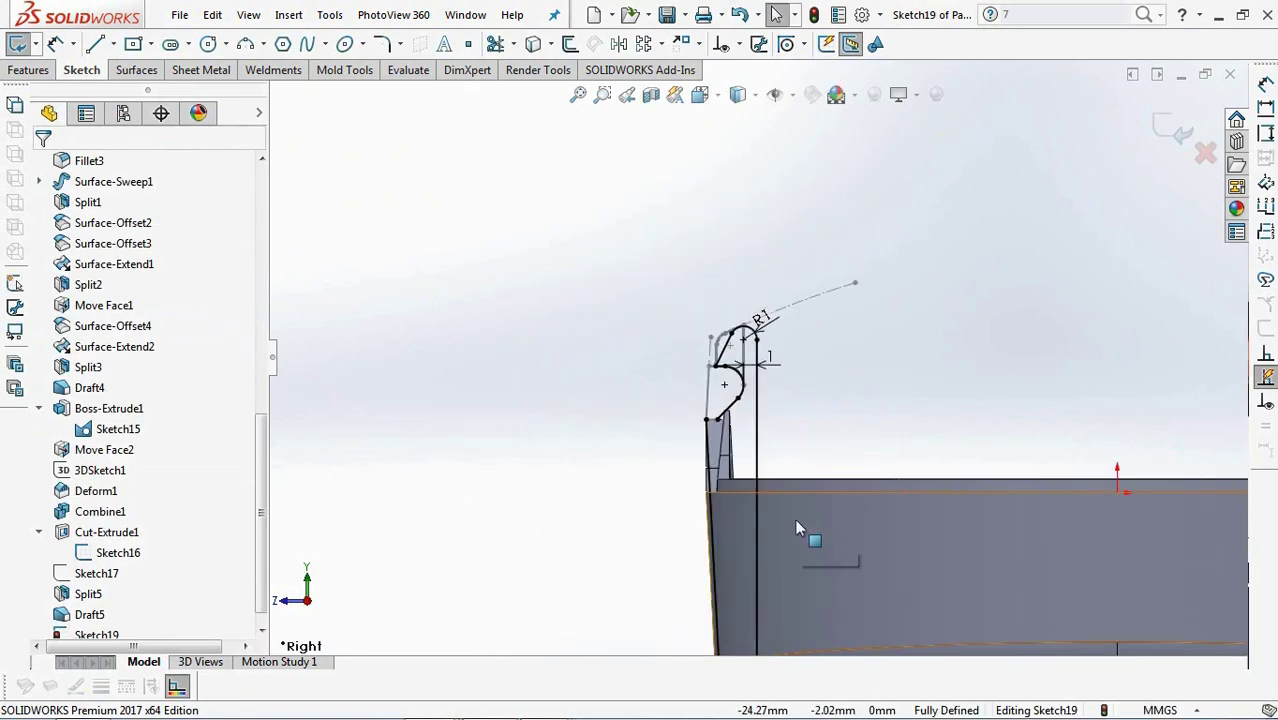
pyautogui.scroll(-2, 797, 528)
pyautogui.click(570, 43)
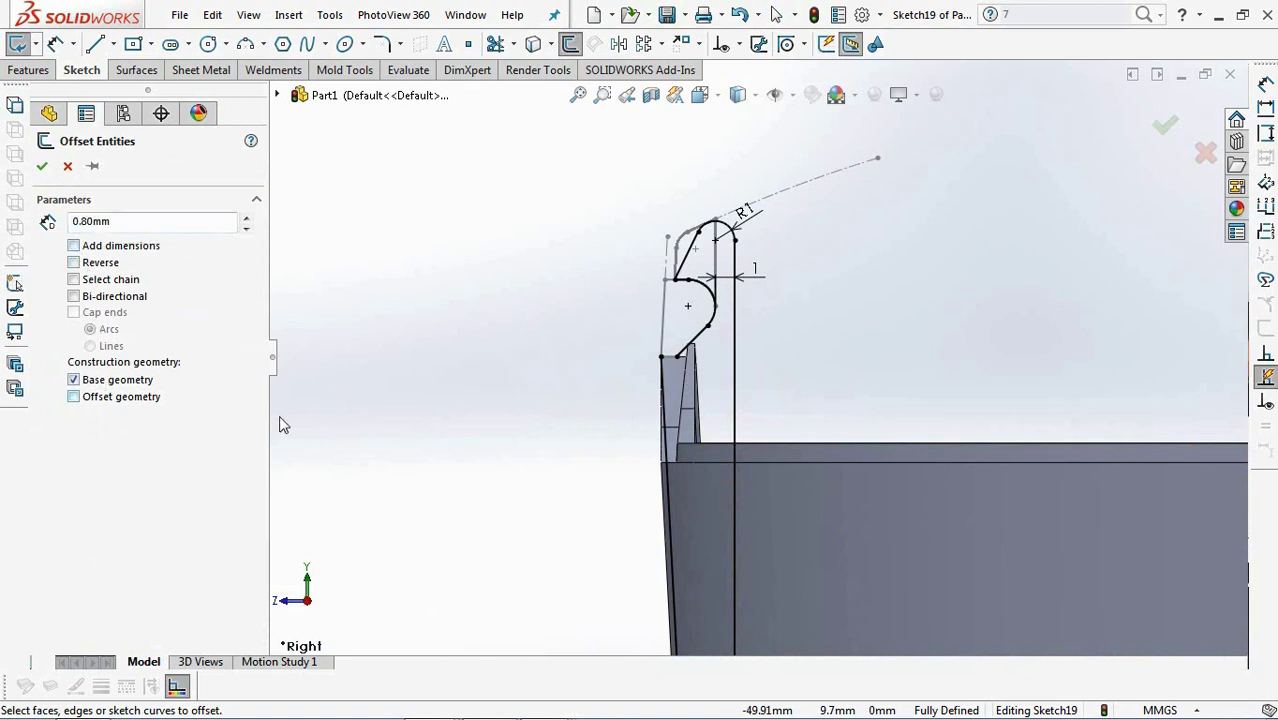
pyautogui.scroll(-2, 702, 358)
pyautogui.click(736, 372)
pyautogui.scroll(4, 736, 365)
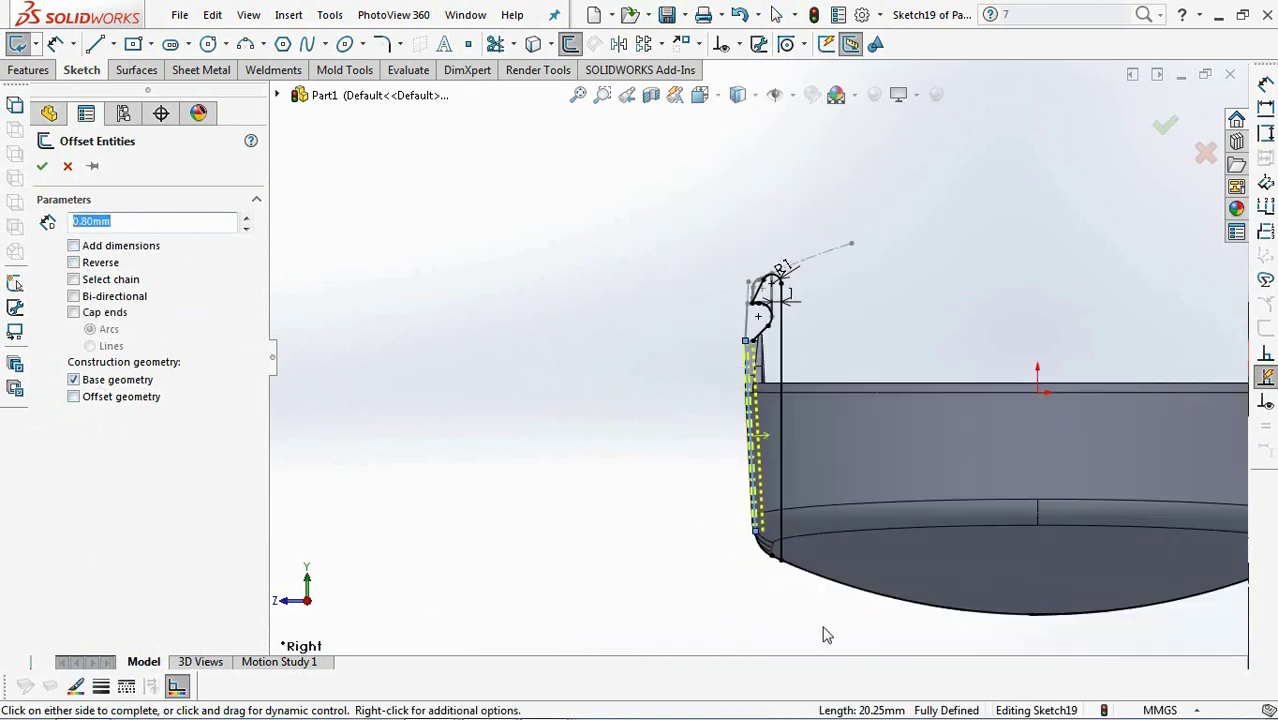
pyautogui.scroll(-5, 800, 618)
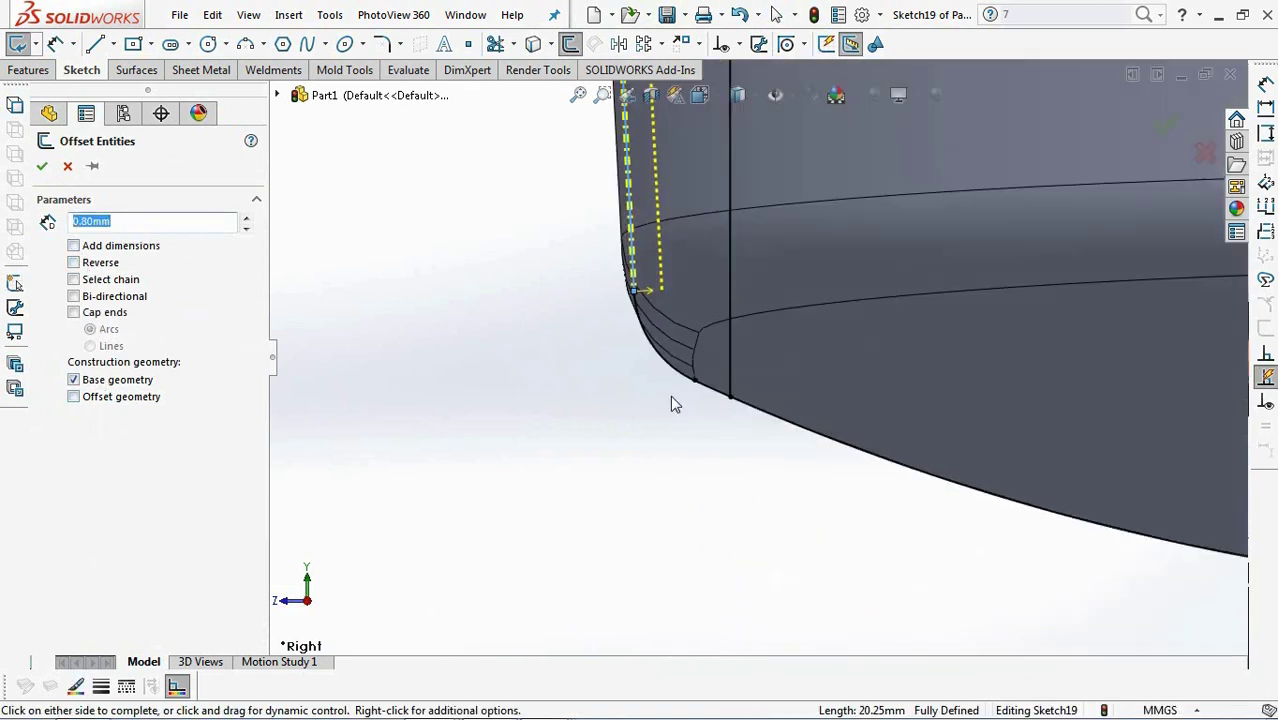
pyautogui.click(41, 167)
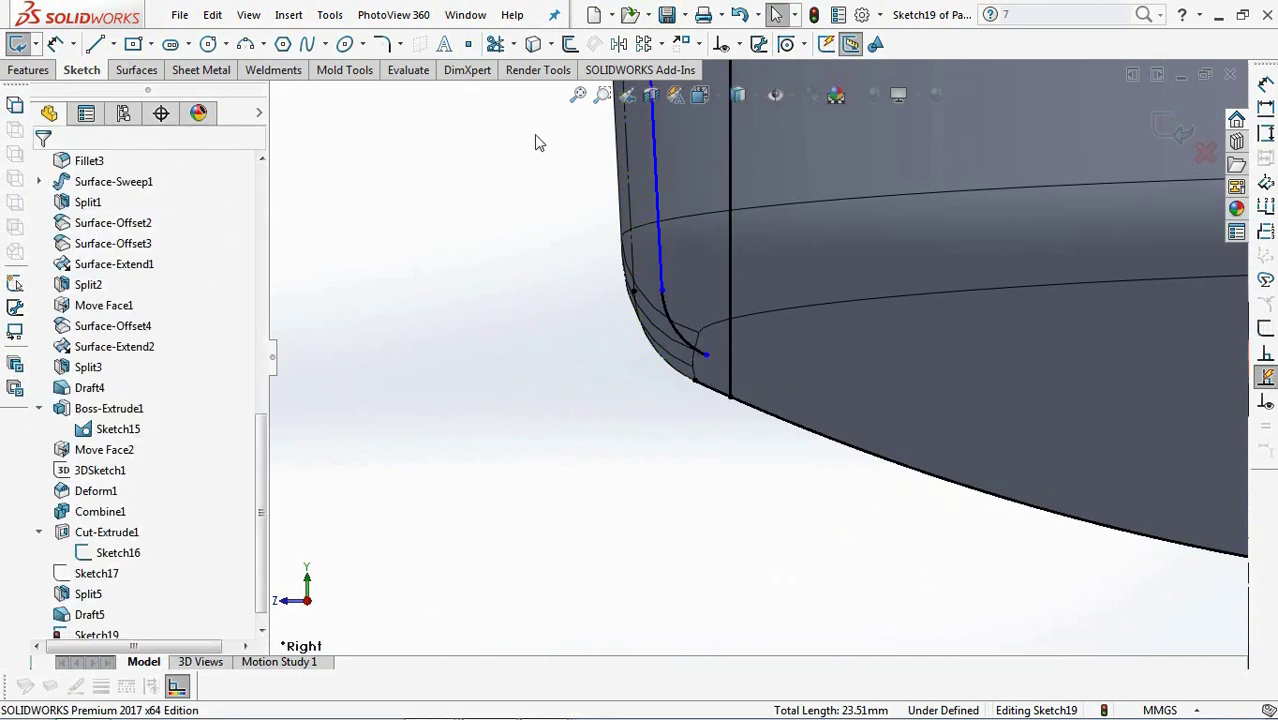
# Offset the bottom curve 0.80 mm inward in reverse, making the base curve construction geometry.
pyautogui.click(569, 43)
pyautogui.click(734, 476)
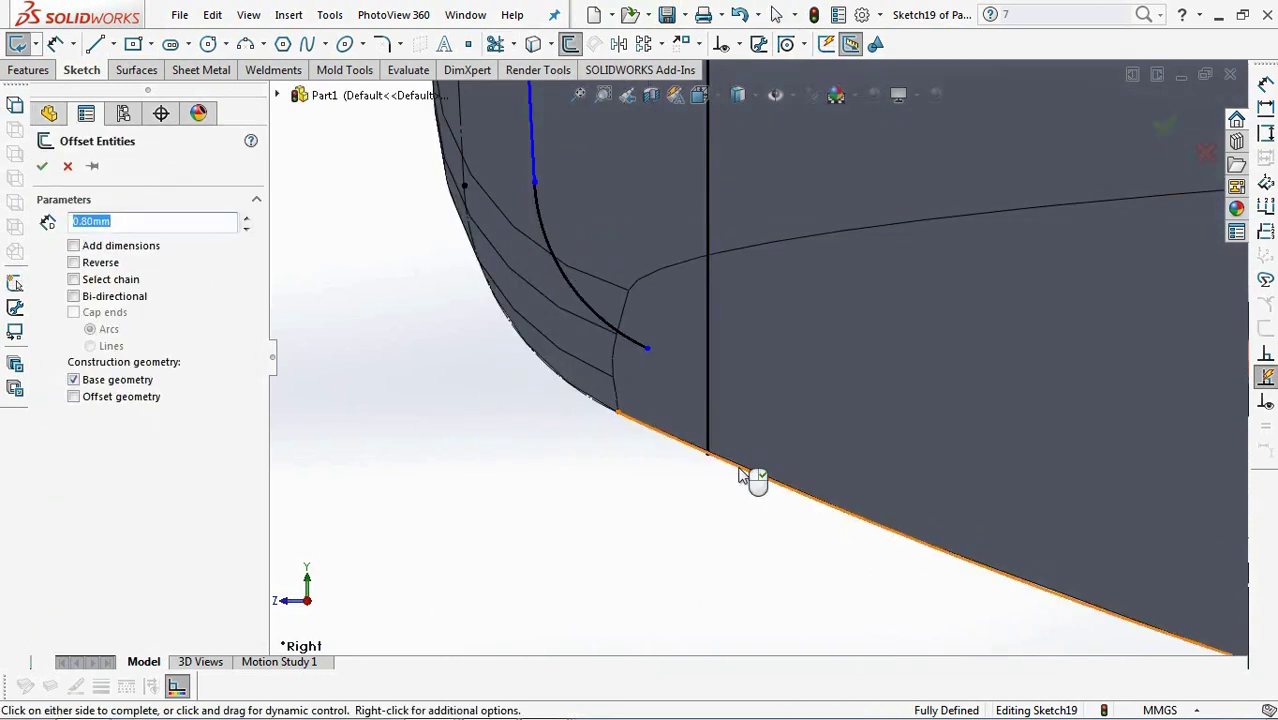
pyautogui.click(73, 263)
pyautogui.click(41, 166)
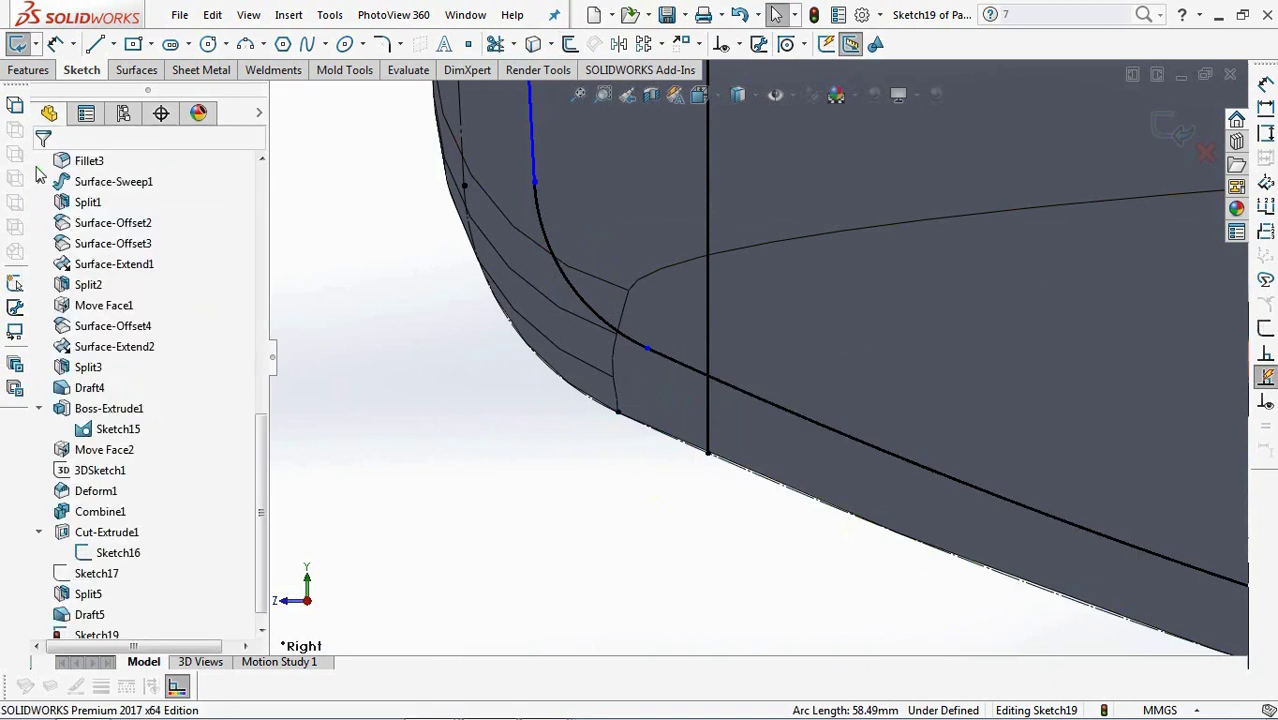
pyautogui.scroll(-8, 660, 369)
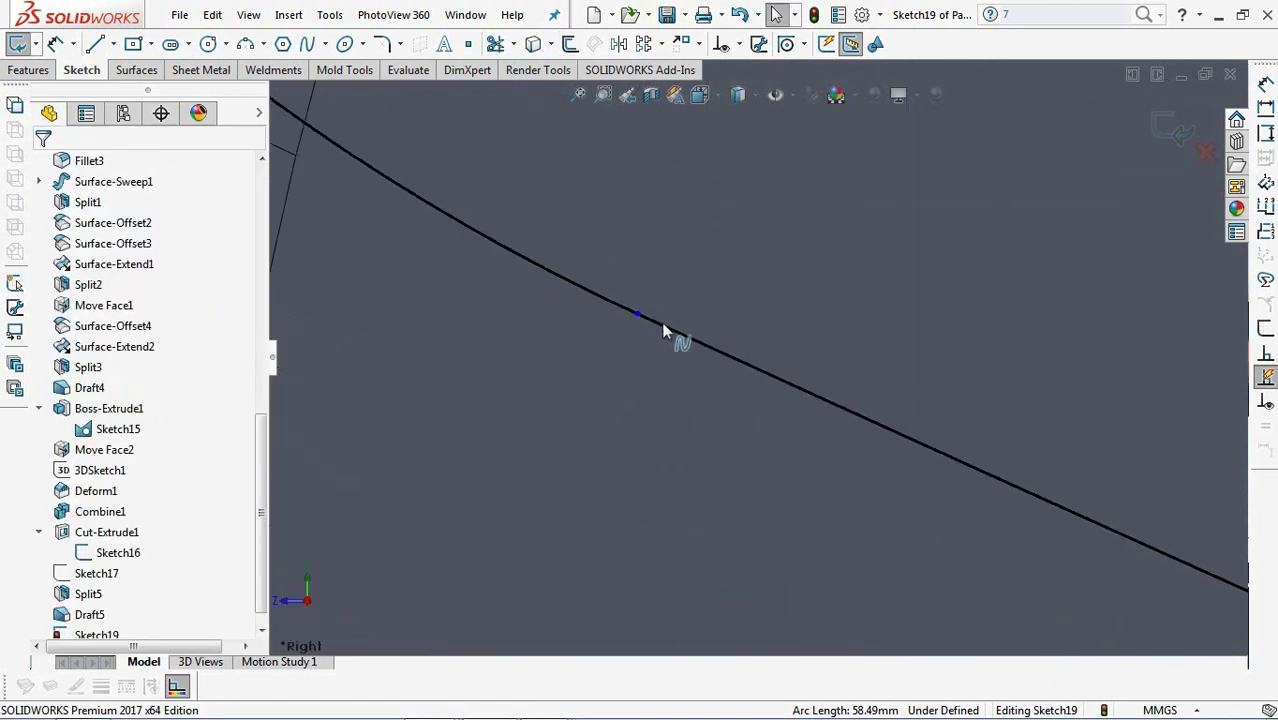
pyautogui.scroll(8, 678, 349)
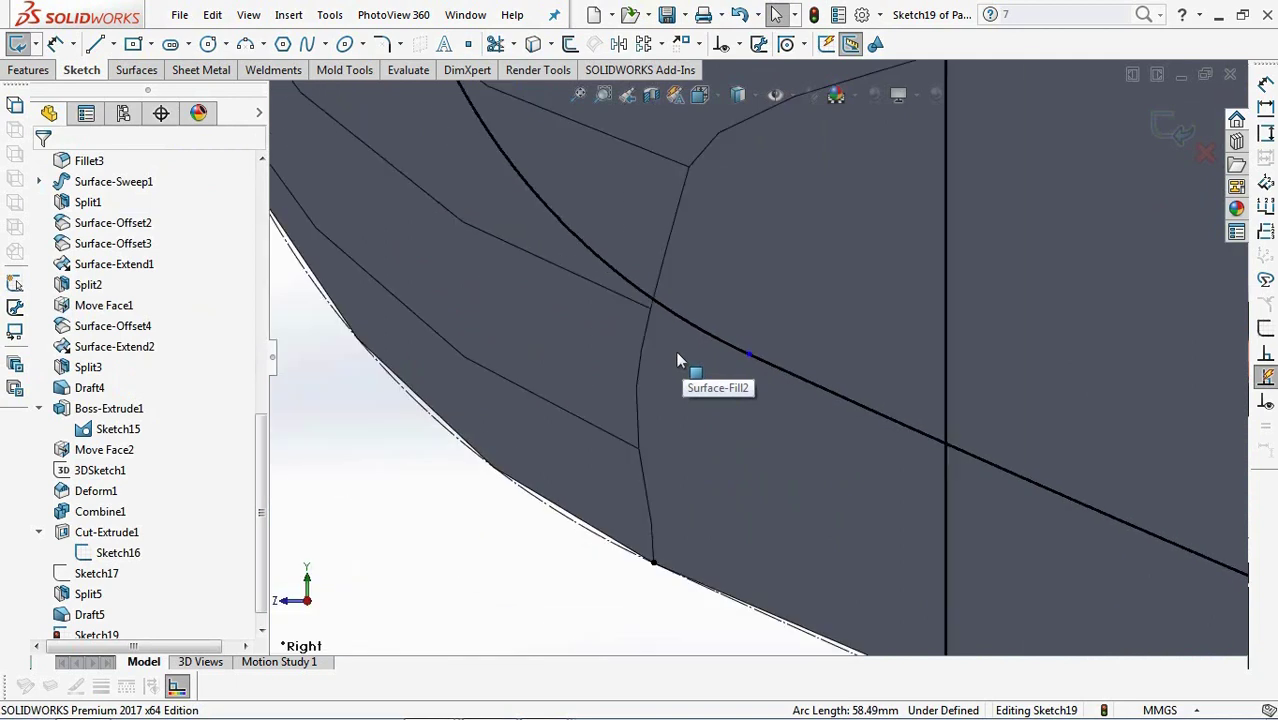
# Trim the excess offset curve and vertical line at the lower corner and the wall line's overshoot at its upper end.
pyautogui.click(495, 43)
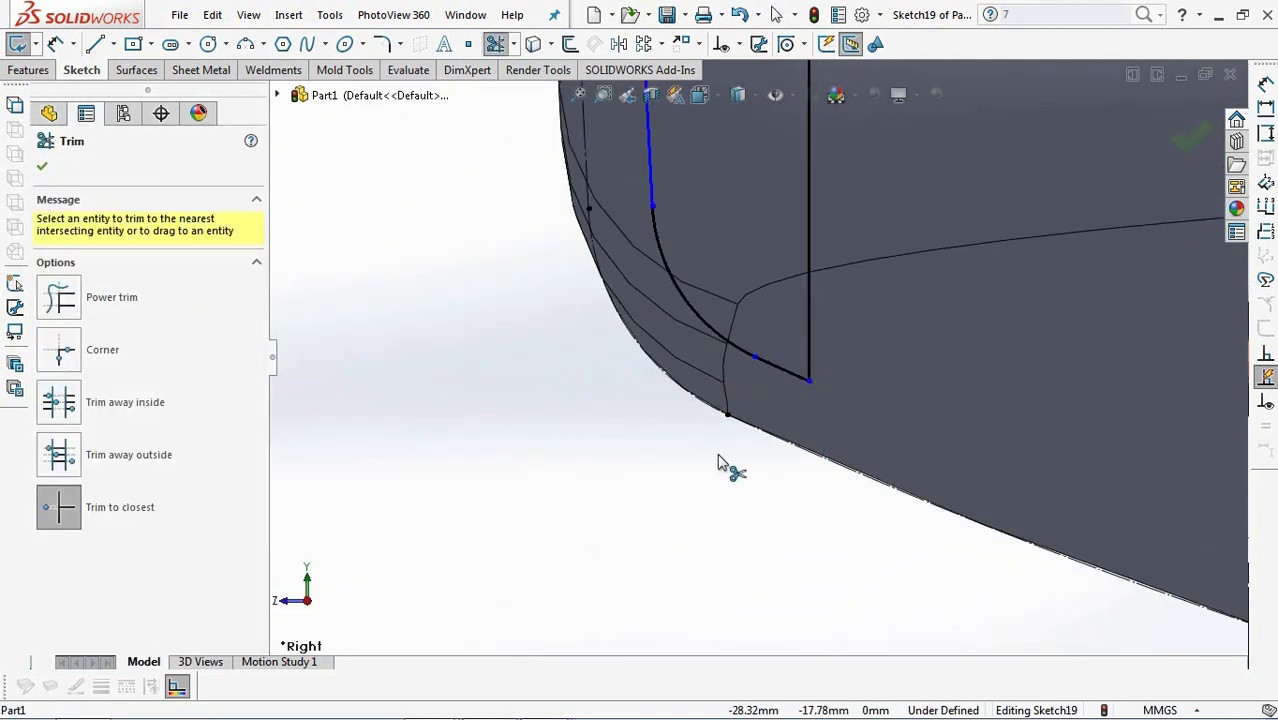
pyautogui.scroll(6, 716, 463)
pyautogui.scroll(-7, 807, 242)
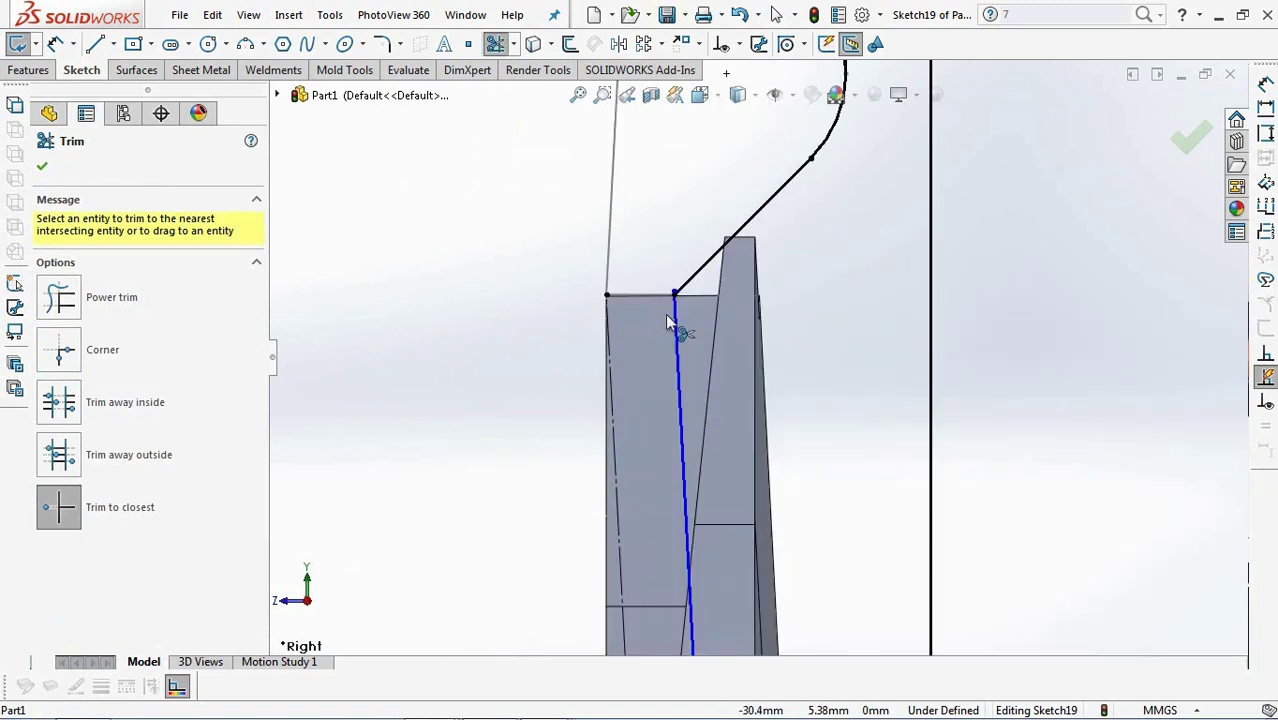
pyautogui.scroll(-5, 669, 322)
pyautogui.scroll(6, 747, 334)
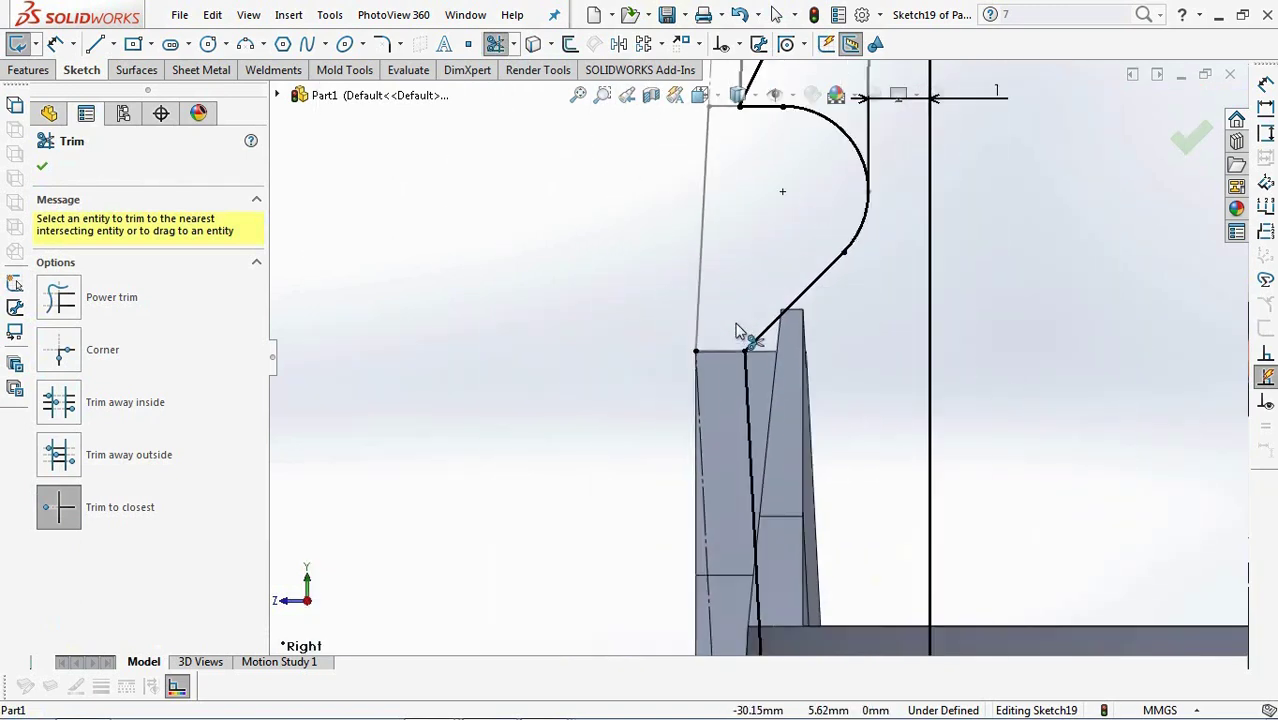
pyautogui.scroll(3, 651, 347)
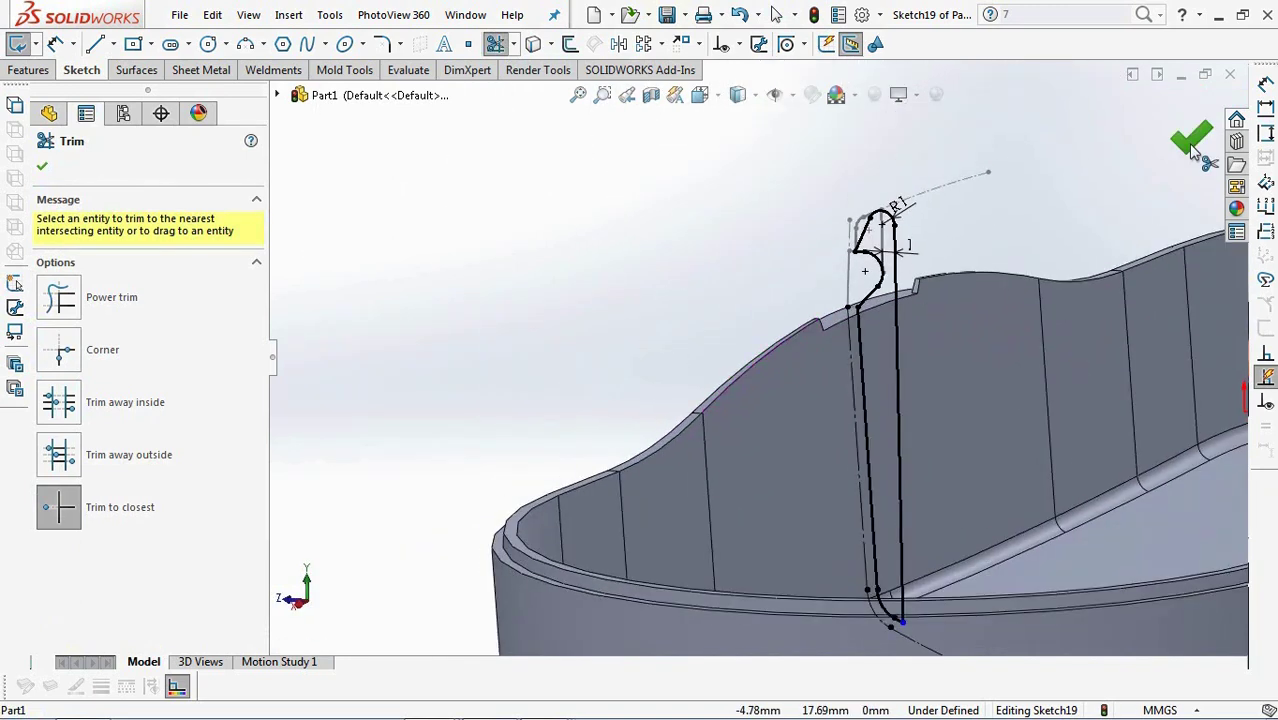
pyautogui.click(42, 166)
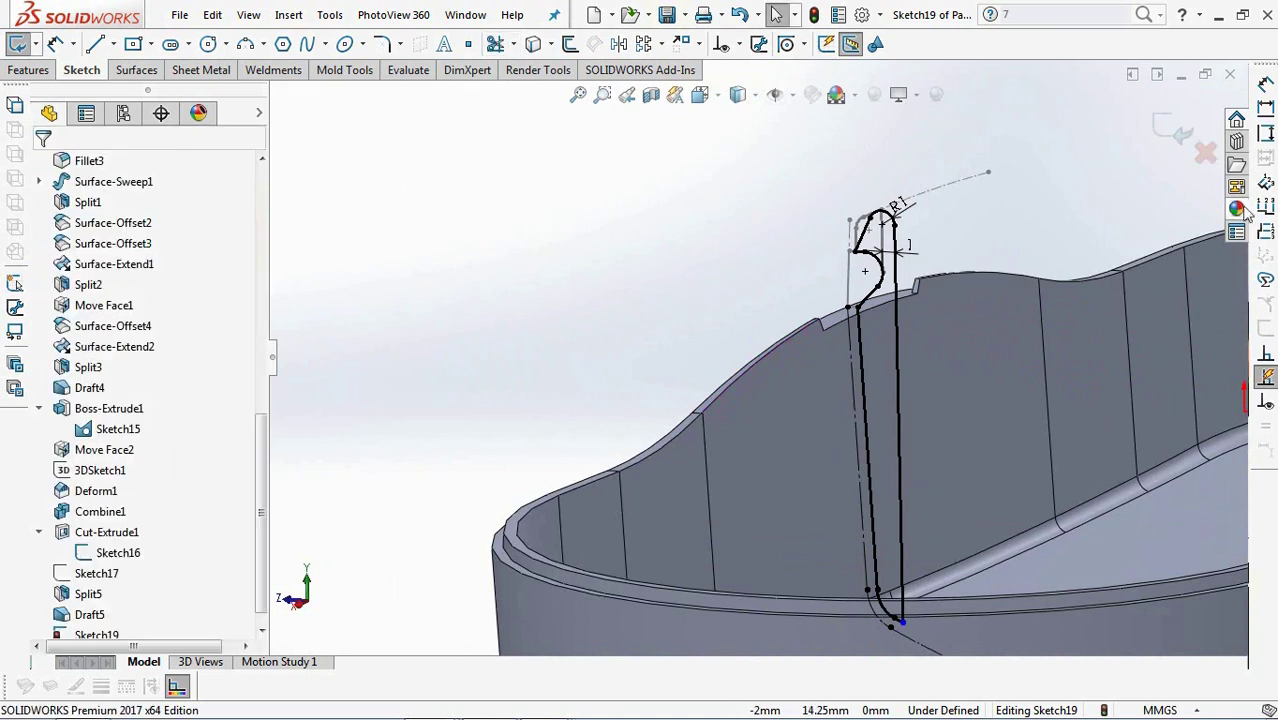
# Extrude the closed snap profile region 9.5 mm about the mid plane, merging the result.
pyautogui.click(1165, 131)
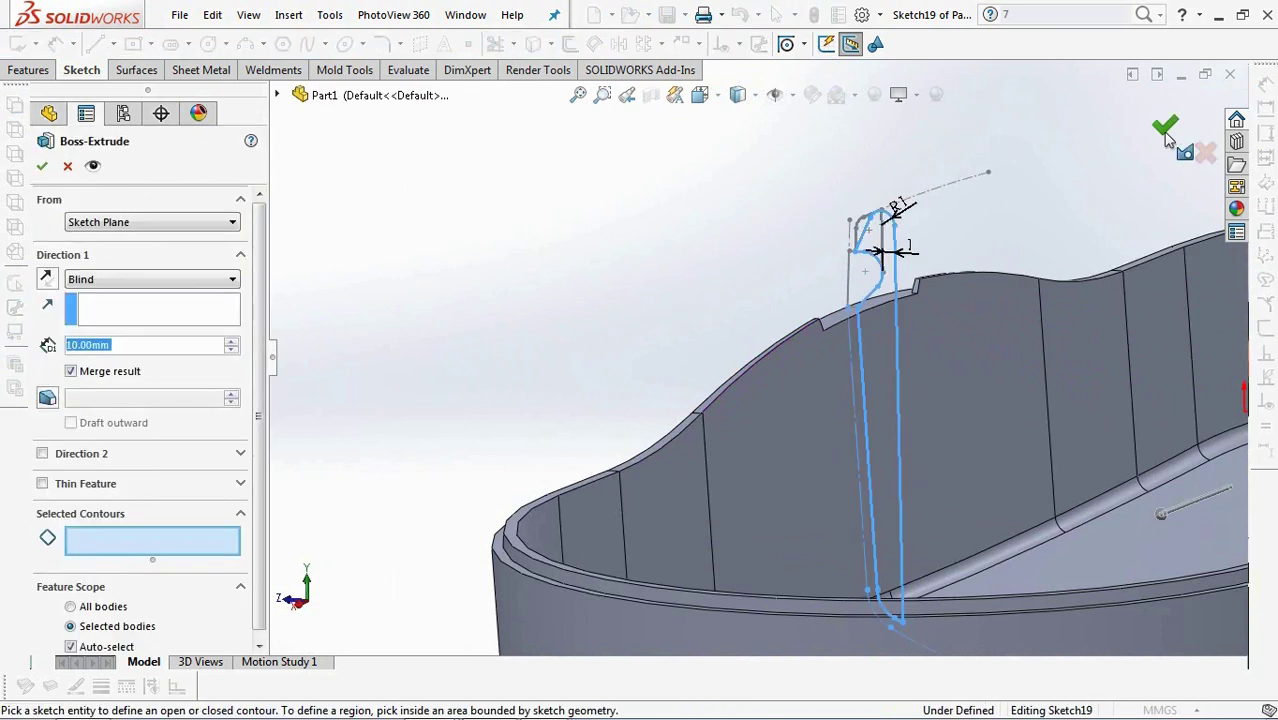
pyautogui.click(878, 323)
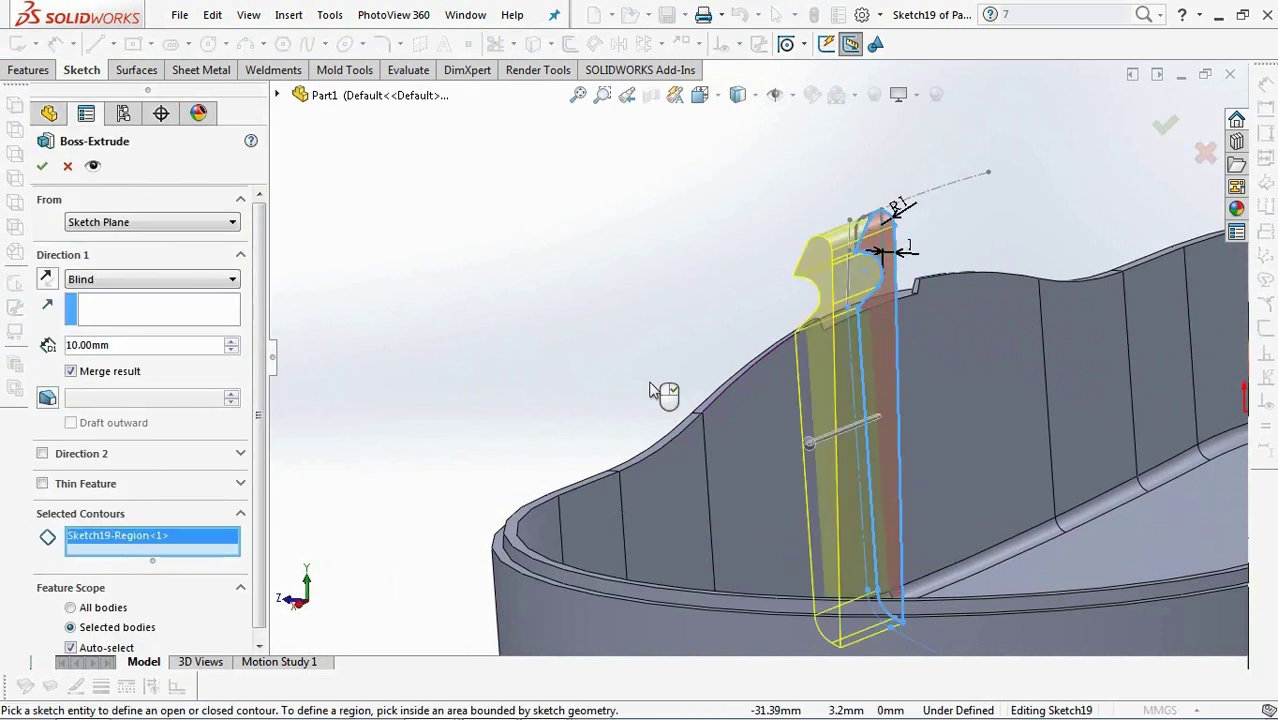
pyautogui.click(125, 279)
pyautogui.click(118, 362)
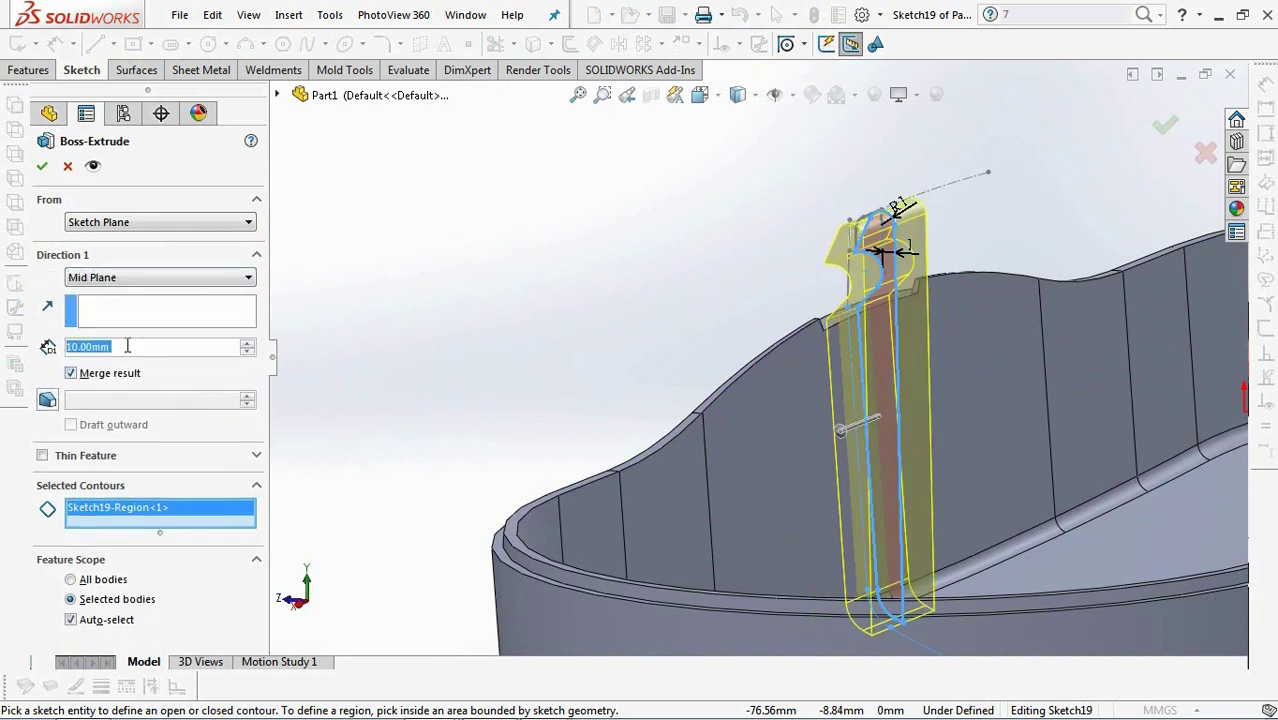
pyautogui.write('9.5')
pyautogui.press('Tab')
pyautogui.moveTo(472, 346); pyautogui.dragTo(520, 330, button='middle')
pyautogui.click(41, 166)
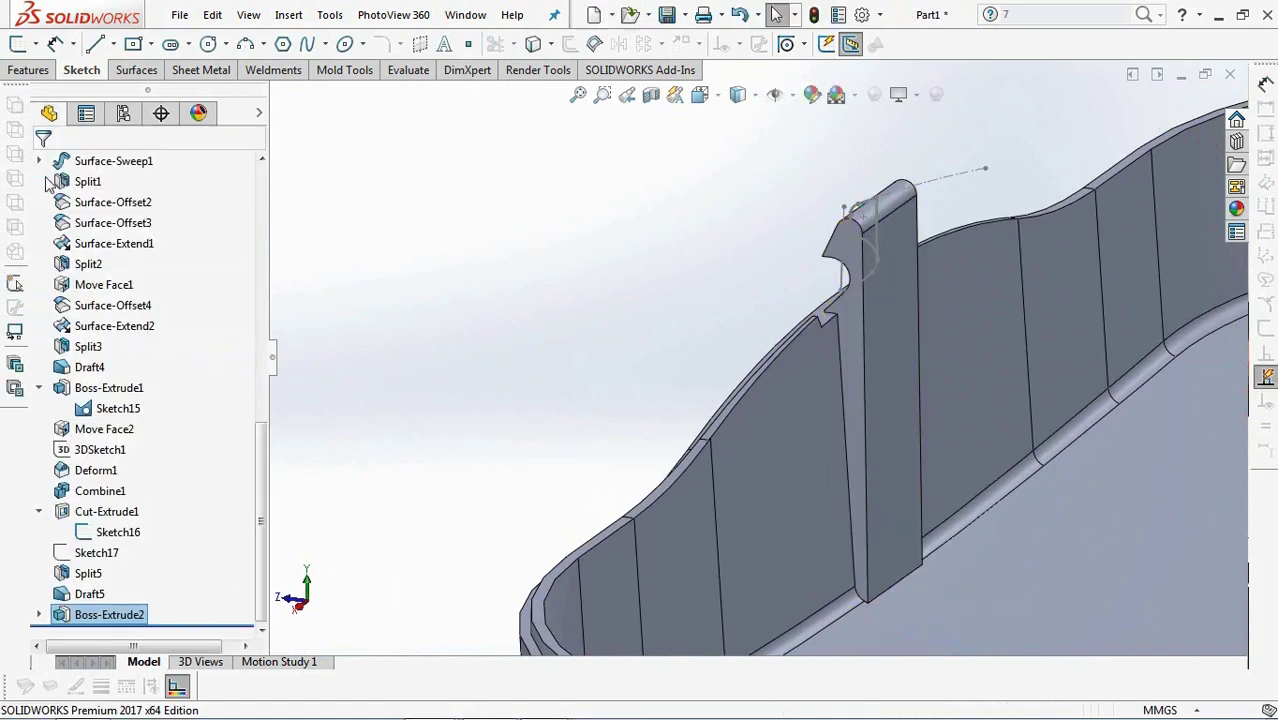
# Hide the two sketches displayed around the new snap arm.
pyautogui.click(858, 251)
pyautogui.click(941, 194)
pyautogui.click(856, 284)
pyautogui.click(943, 229)
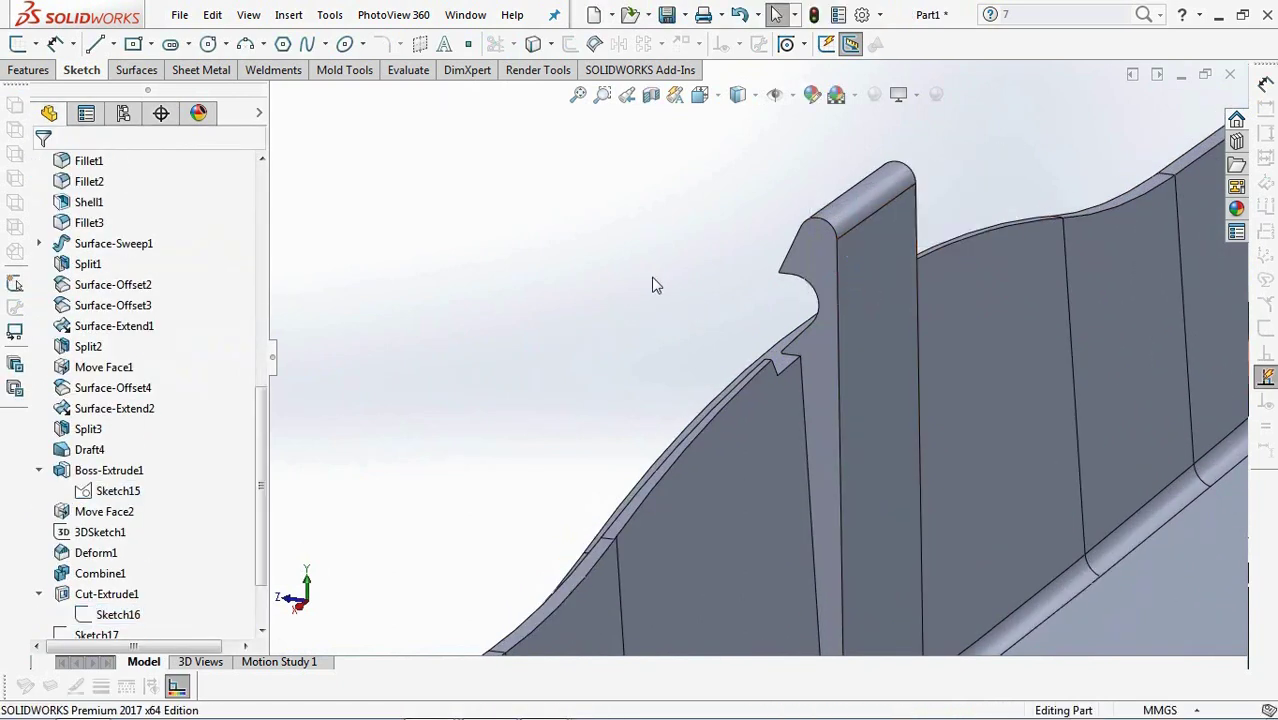
# Show the hidden Cut-Extrude1 solid body.
pyautogui.scroll(1, 651, 287)
pyautogui.moveTo(651, 287)
pyautogui.mouseDown(button='middle')
pyautogui.moveTo(713, 220)
pyautogui.moveTo(721, 229)
pyautogui.moveTo(649, 300)
pyautogui.mouseUp(button='middle')
pyautogui.scroll(1, 721, 229)
pyautogui.scroll(3, 567, 288)
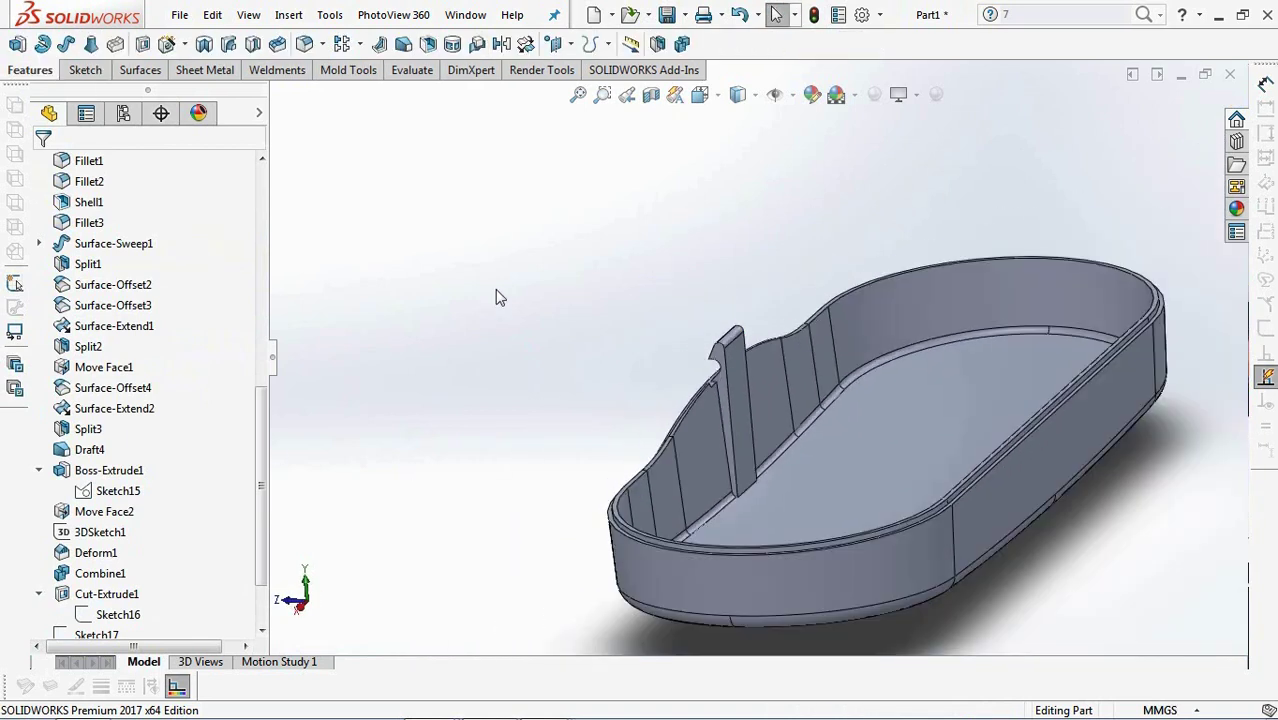
pyautogui.moveTo(260, 480); pyautogui.dragTo(302, 257)
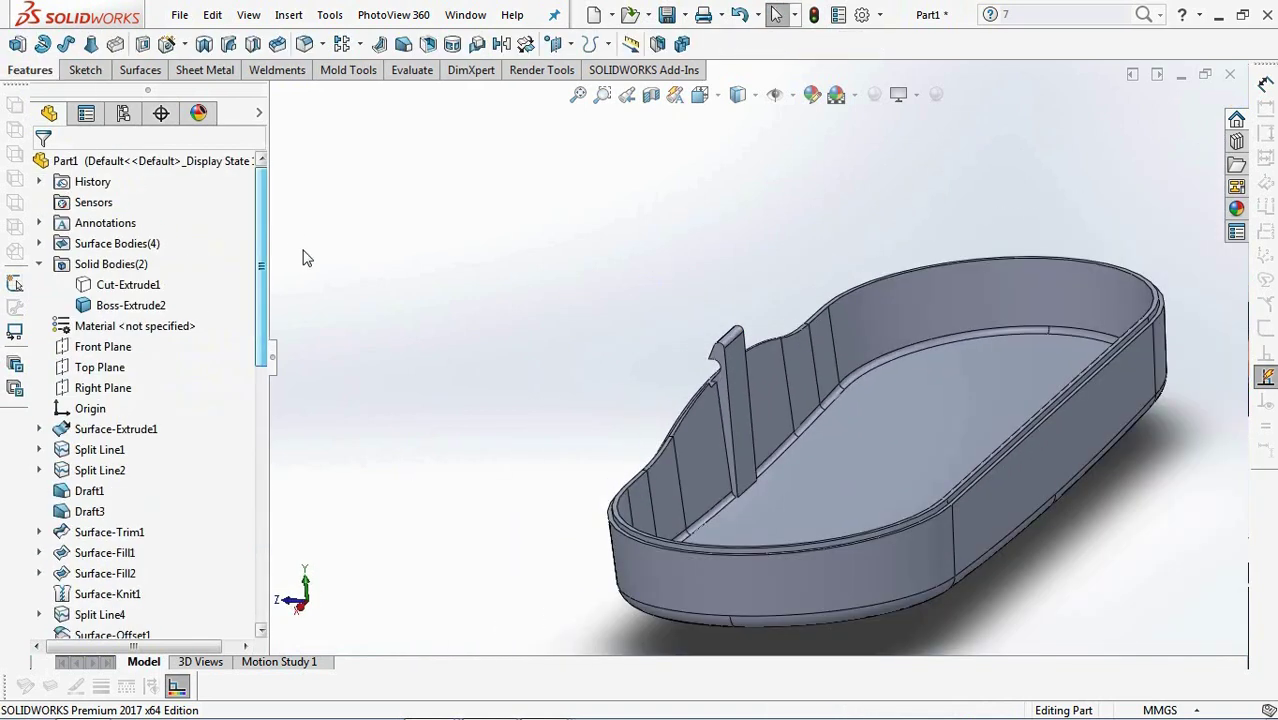
pyautogui.click(127, 285)
pyautogui.click(222, 258)
pyautogui.click(520, 228)
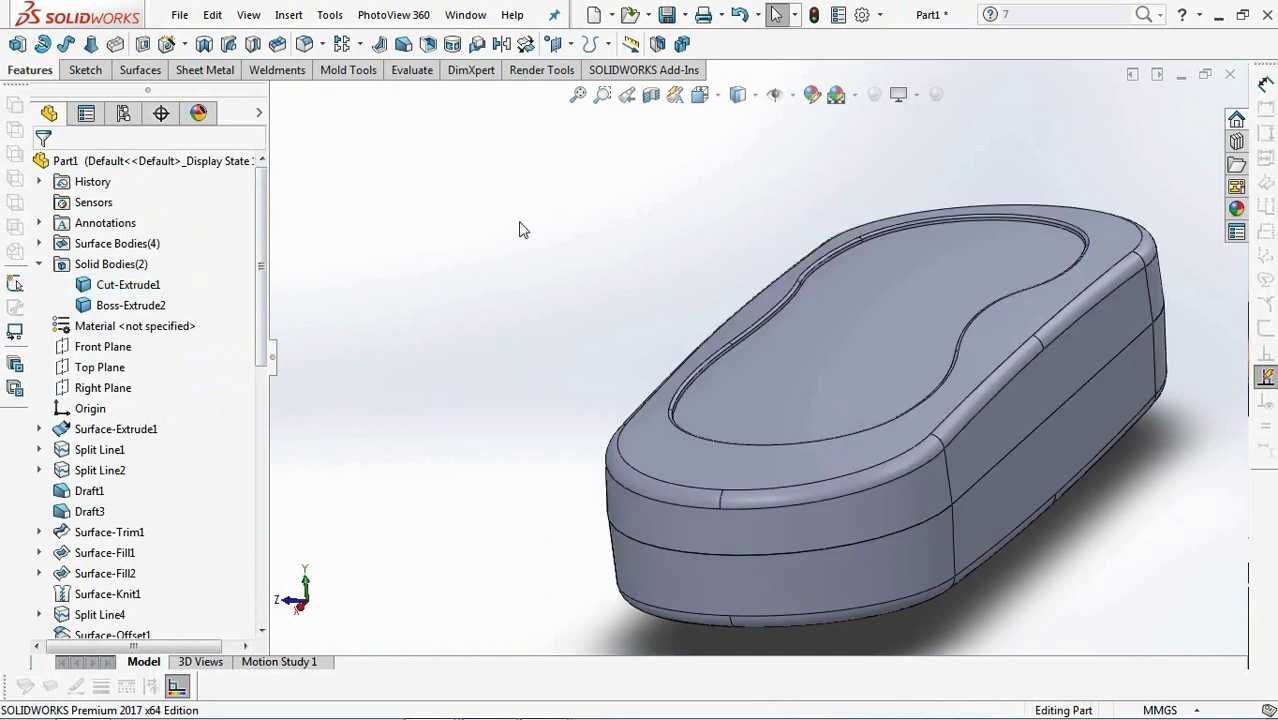
# Start a sketch on the Right Plane and draw a horizontal centerline about 10.45 mm outward from the parting edge.
pyautogui.click(110, 392)
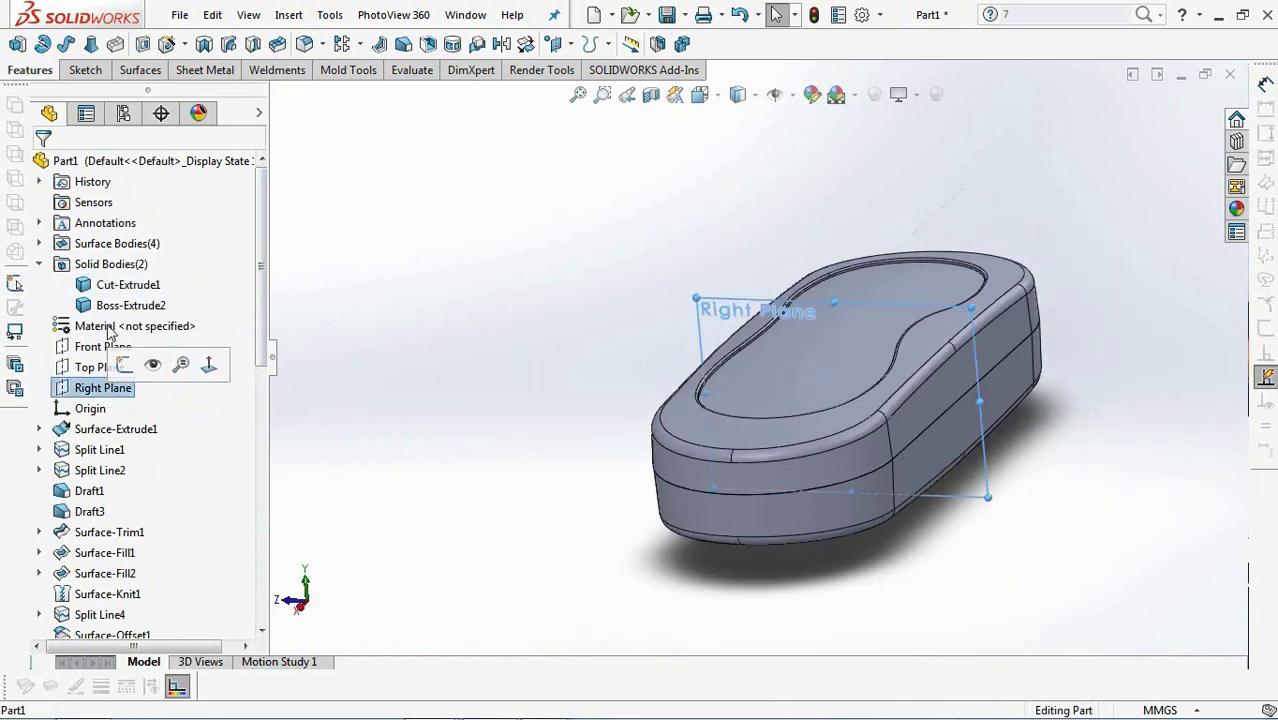
pyautogui.click(15, 45)
pyautogui.click(698, 96)
pyautogui.click(629, 337)
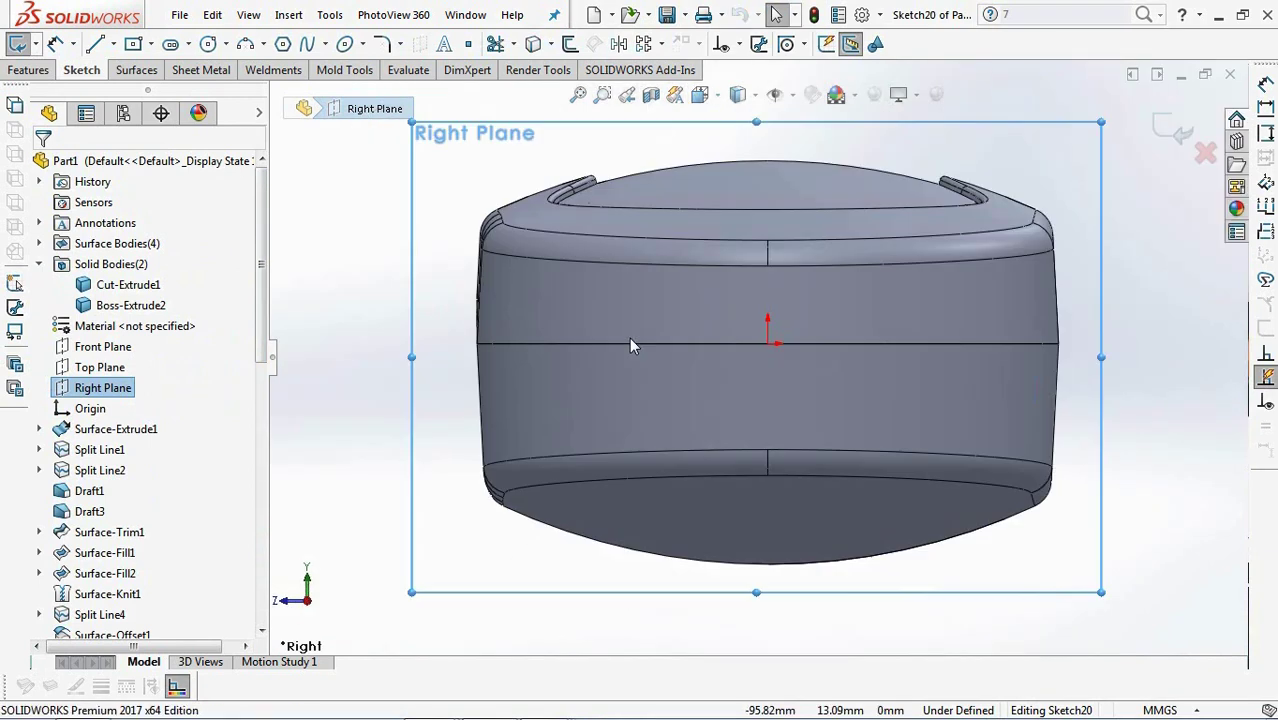
pyautogui.scroll(-5, 1170, 351)
pyautogui.click(112, 44)
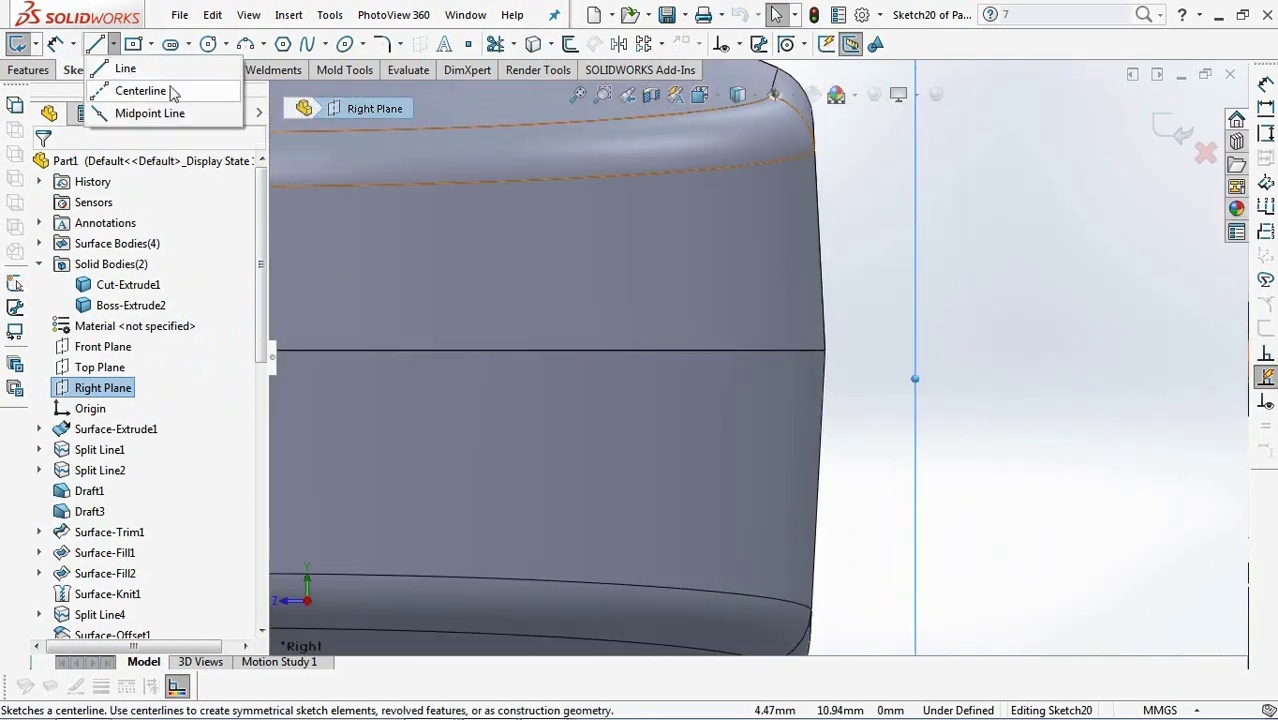
pyautogui.click(132, 89)
pyautogui.click(826, 350)
pyautogui.click(1032, 350)
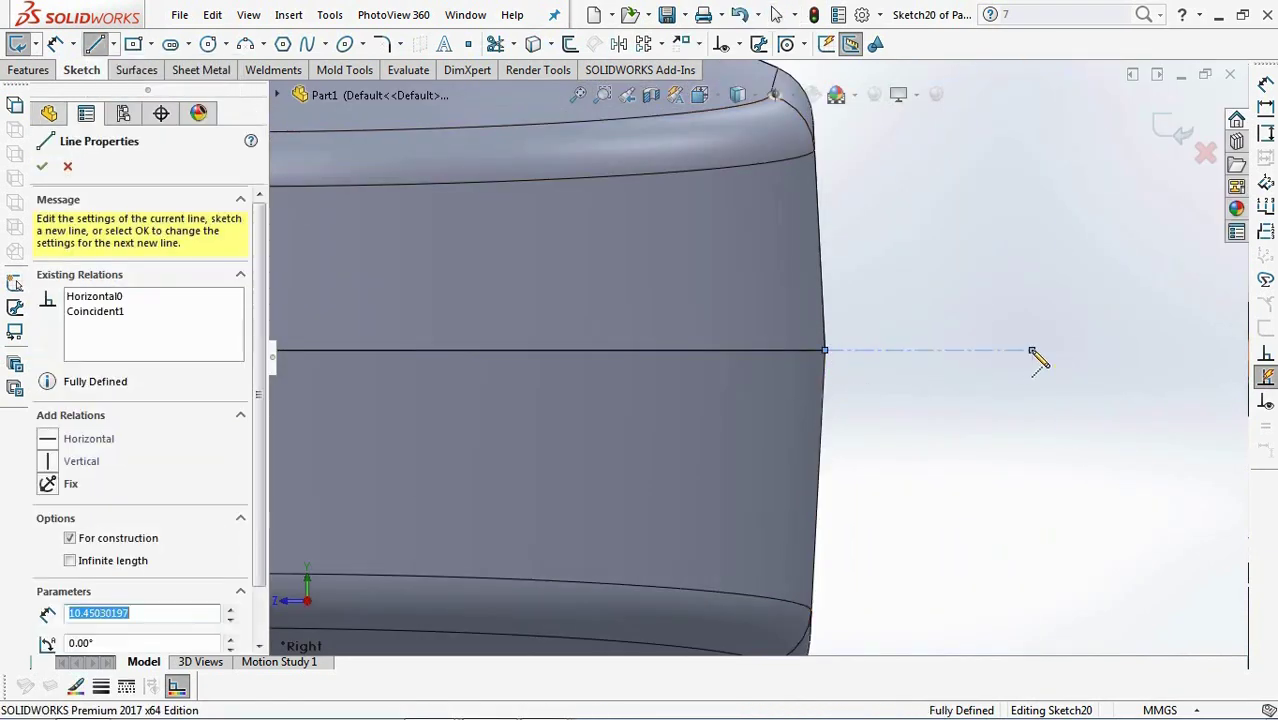
pyautogui.rightClick(1033, 354)
pyautogui.click(1060, 362)
# Sketch a stepped profile from the wall edge about 2 mm above the centerline: horizontal, slanted, short horizontal, and vertical down to the centerline.
pyautogui.scroll(-3, 800, 262)
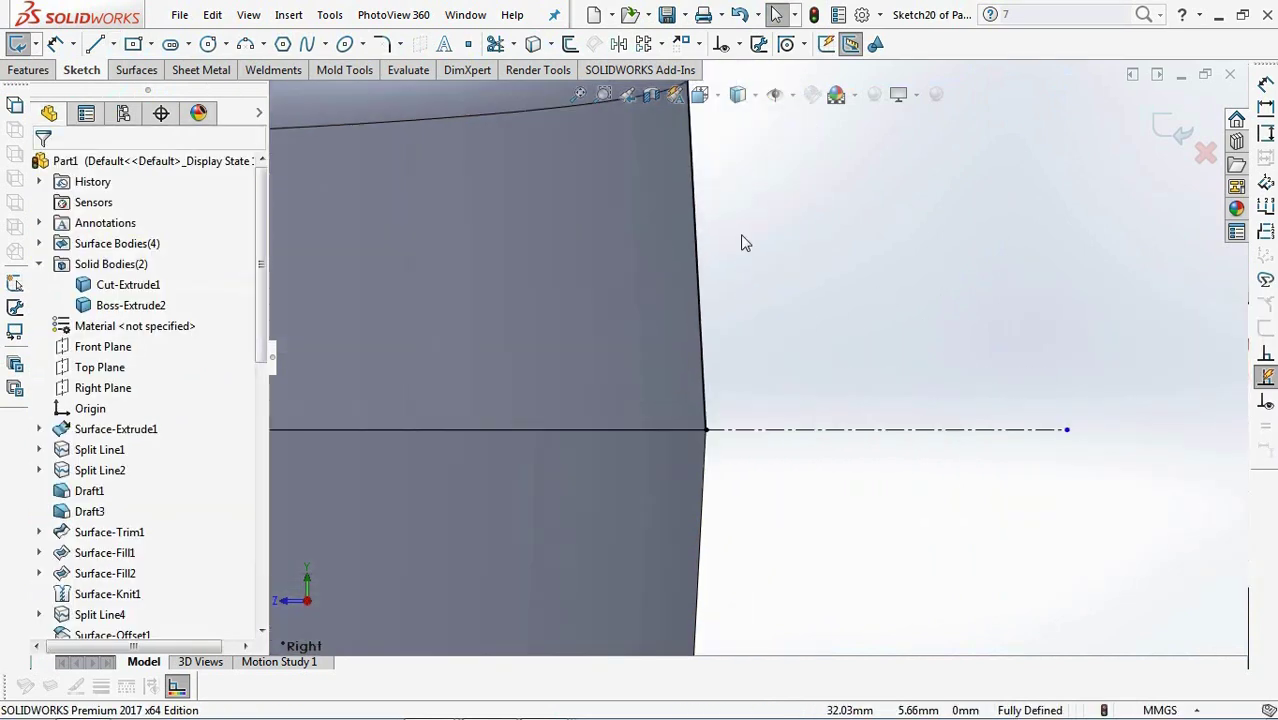
pyautogui.click(94, 44)
pyautogui.click(701, 354)
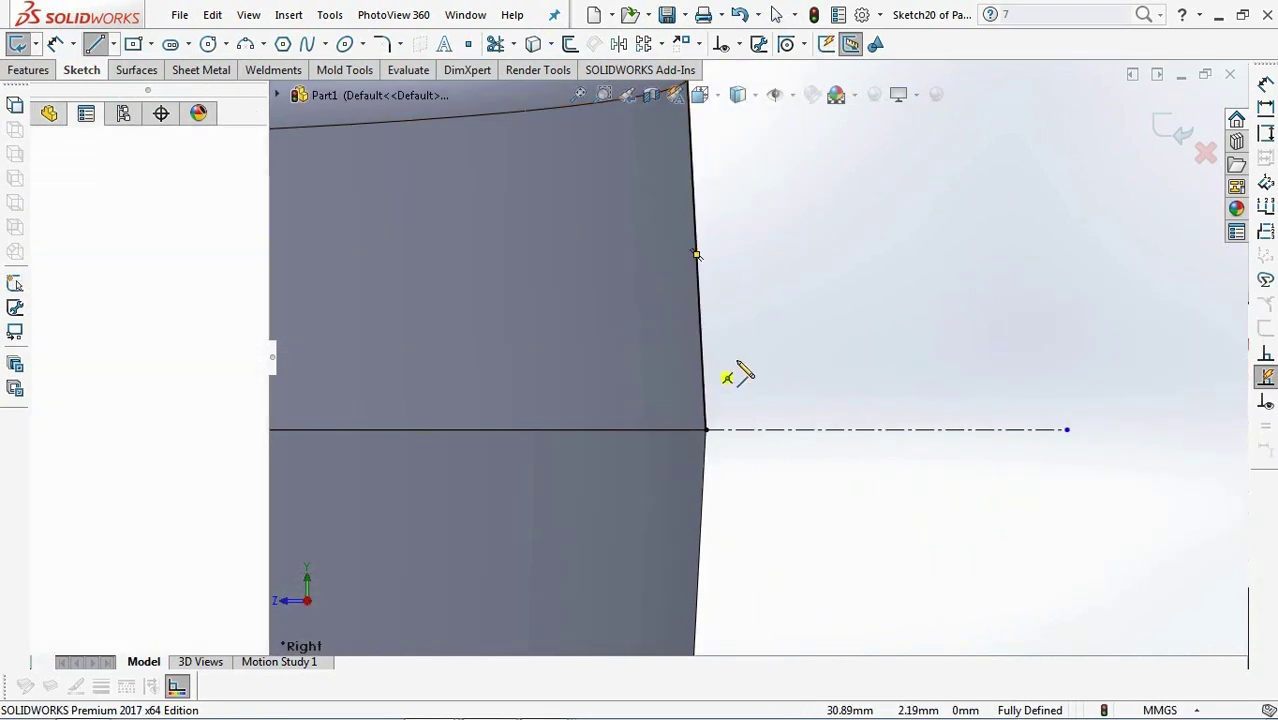
pyautogui.click(775, 354)
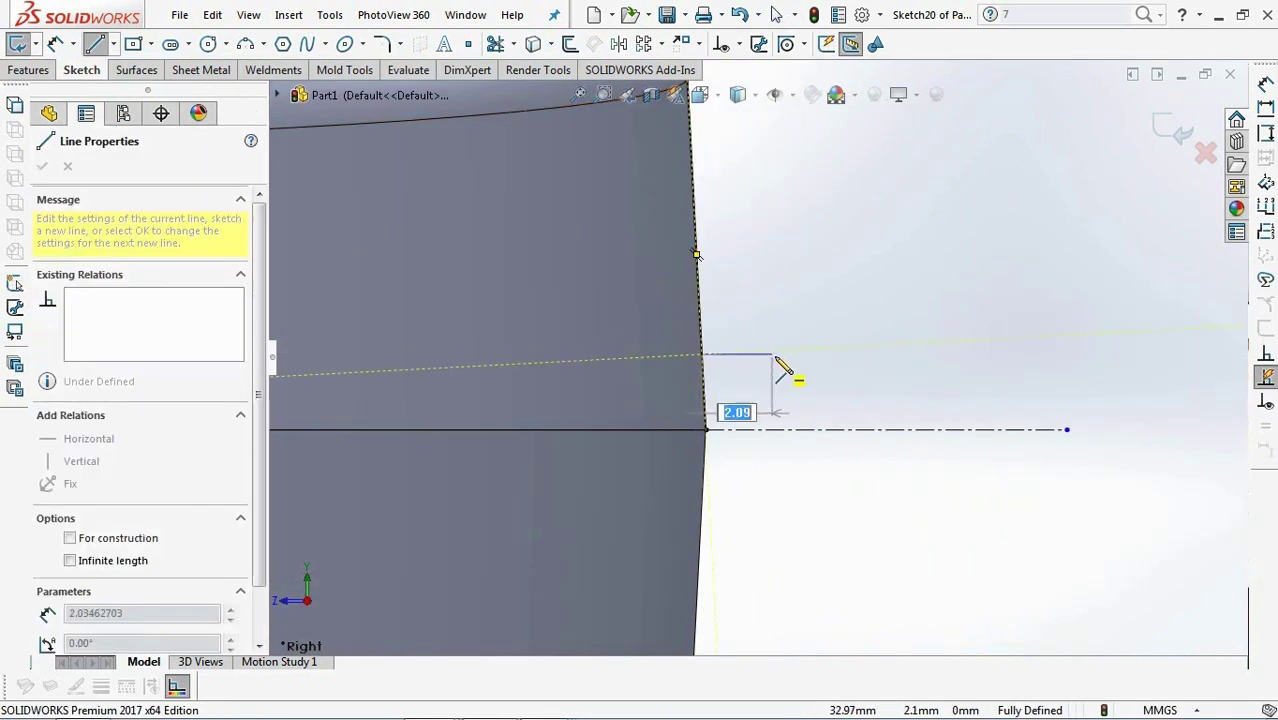
pyautogui.click(820, 406)
pyautogui.rightClick(847, 430)
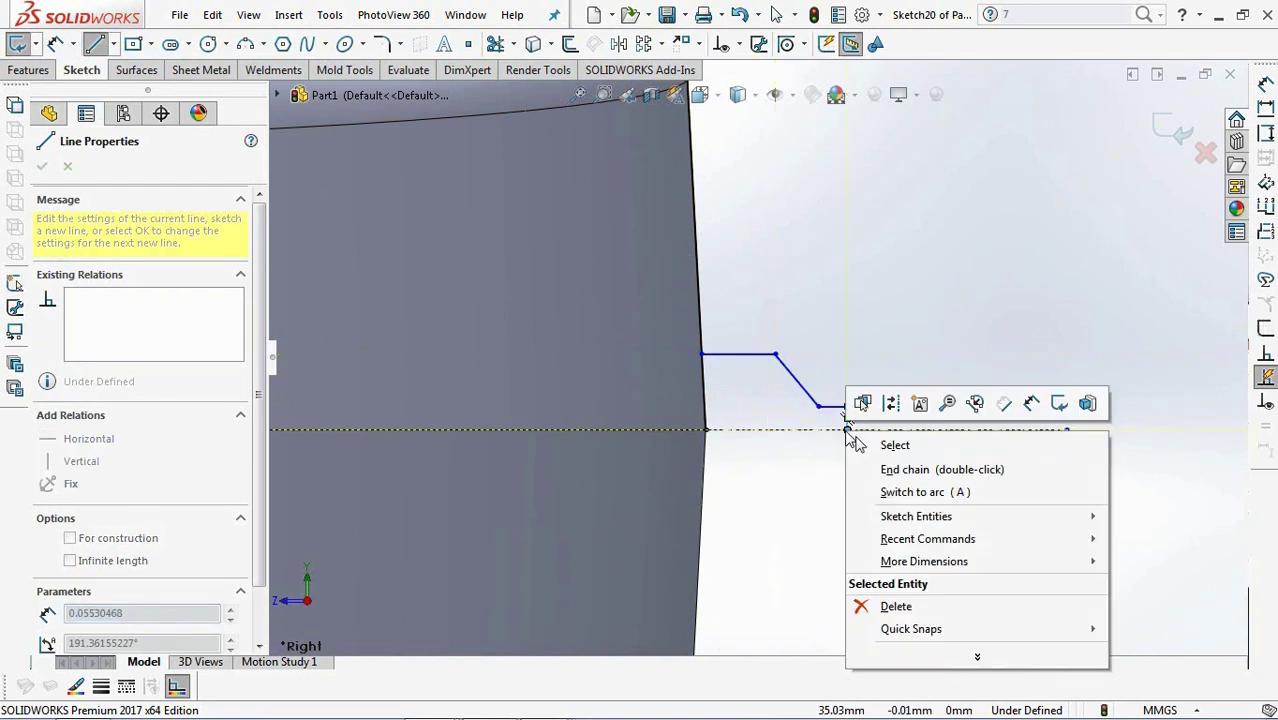
pyautogui.click(856, 444)
# Dimension the slanted line at 45° to the upper horizontal line and the short vertical line at 0.3 mm.
pyautogui.click(57, 45)
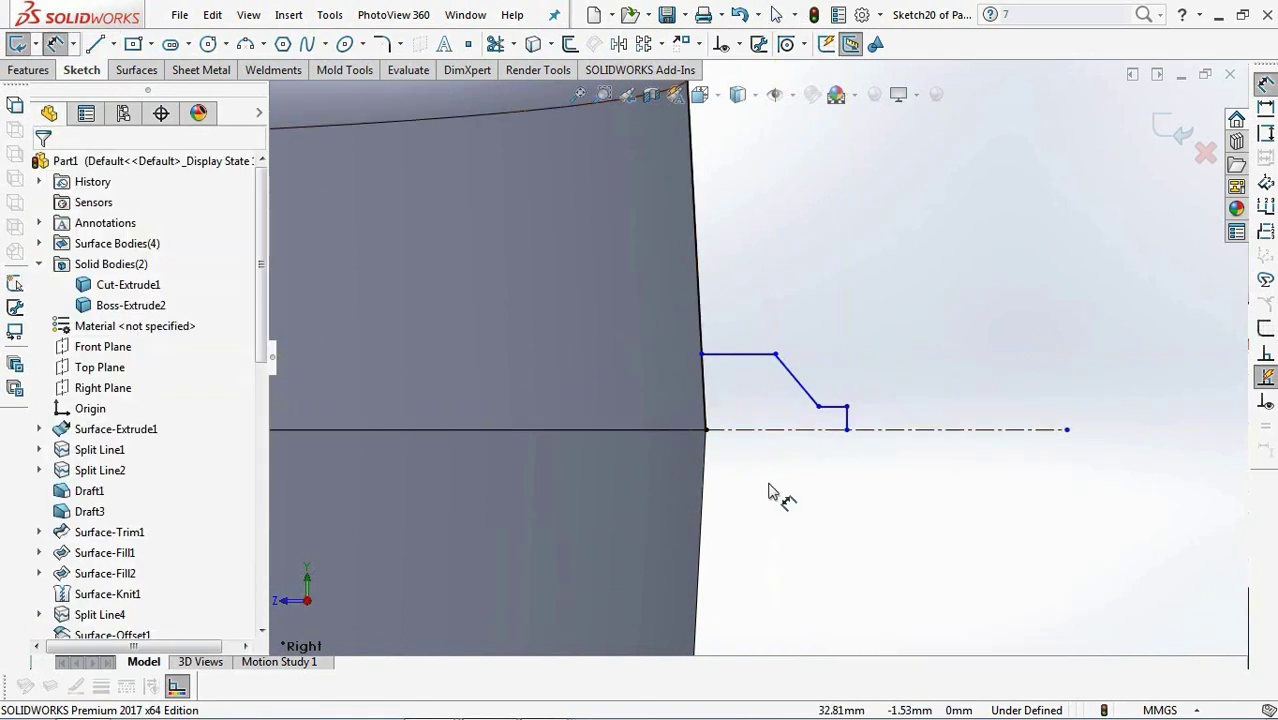
pyautogui.click(803, 388)
pyautogui.click(752, 354)
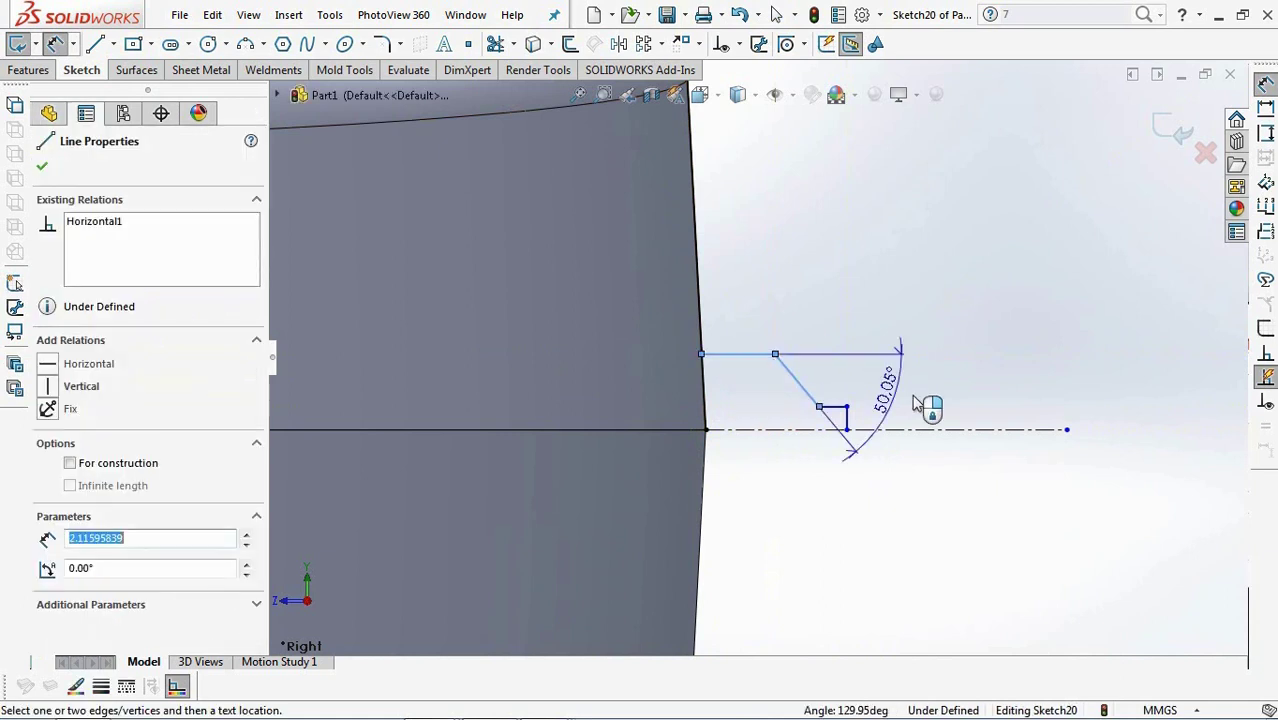
pyautogui.click(945, 408)
pyautogui.write('45')
pyautogui.press('Return')
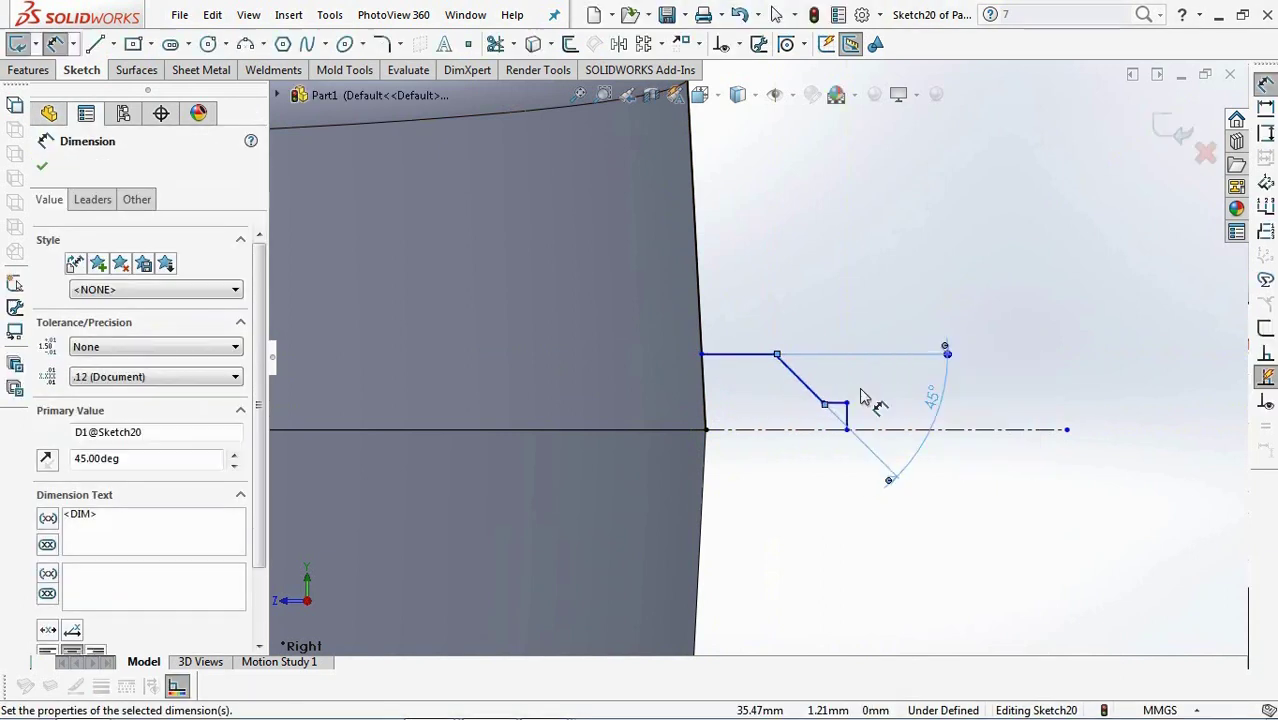
pyautogui.click(847, 415)
pyautogui.click(887, 420)
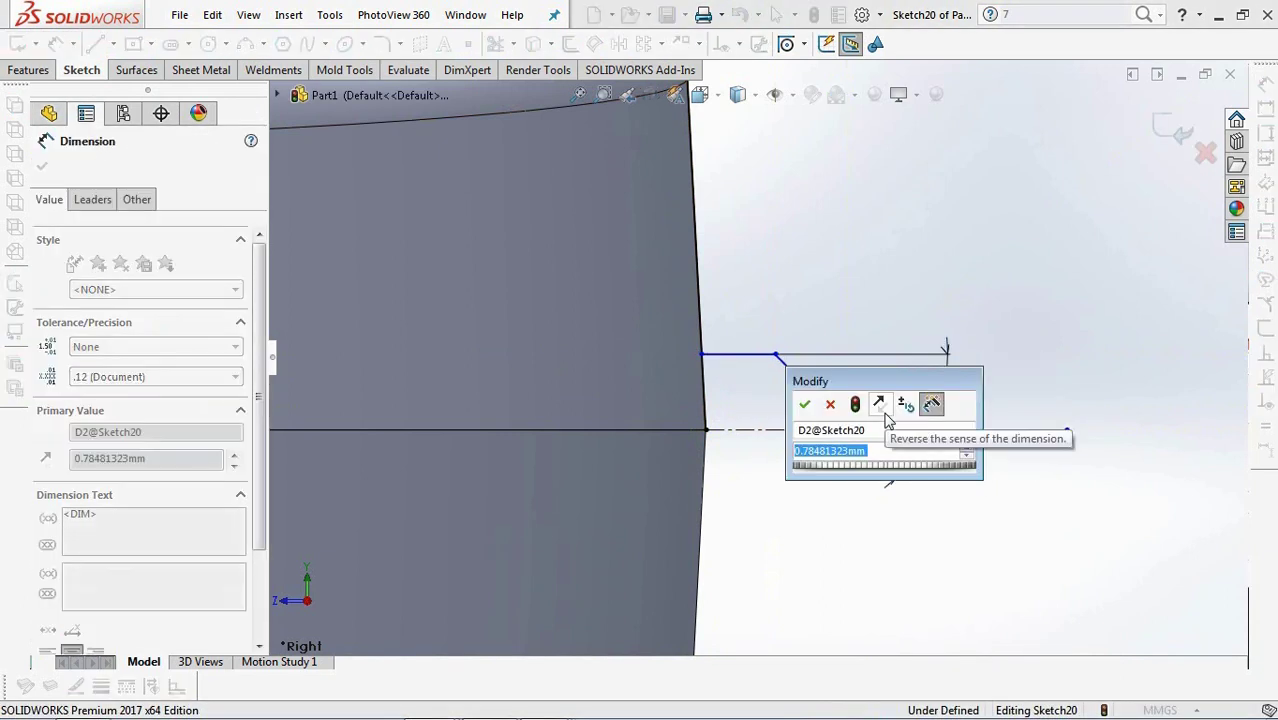
pyautogui.write('0.3')
pyautogui.press('Return')
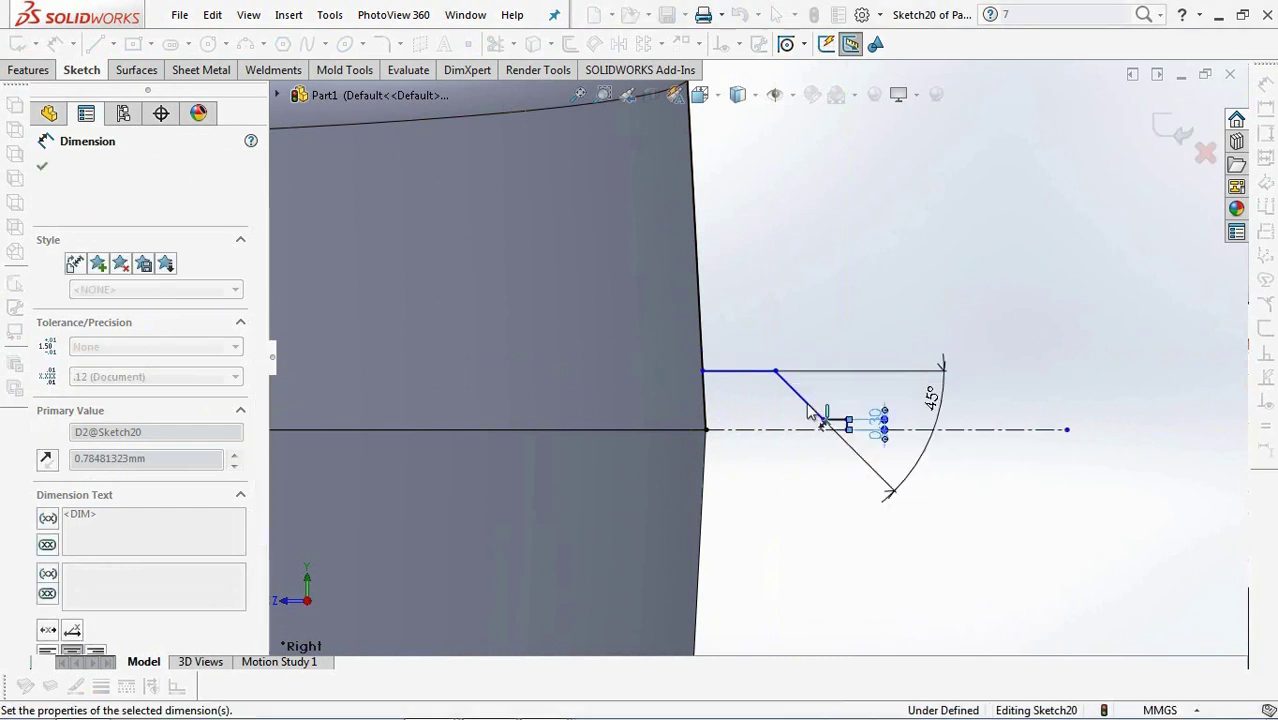
# Dimension the upper horizontal line's distance from the centerline, trying 1.2 mm and undoing that value change.
pyautogui.click(744, 371)
pyautogui.click(755, 429)
pyautogui.click(951, 421)
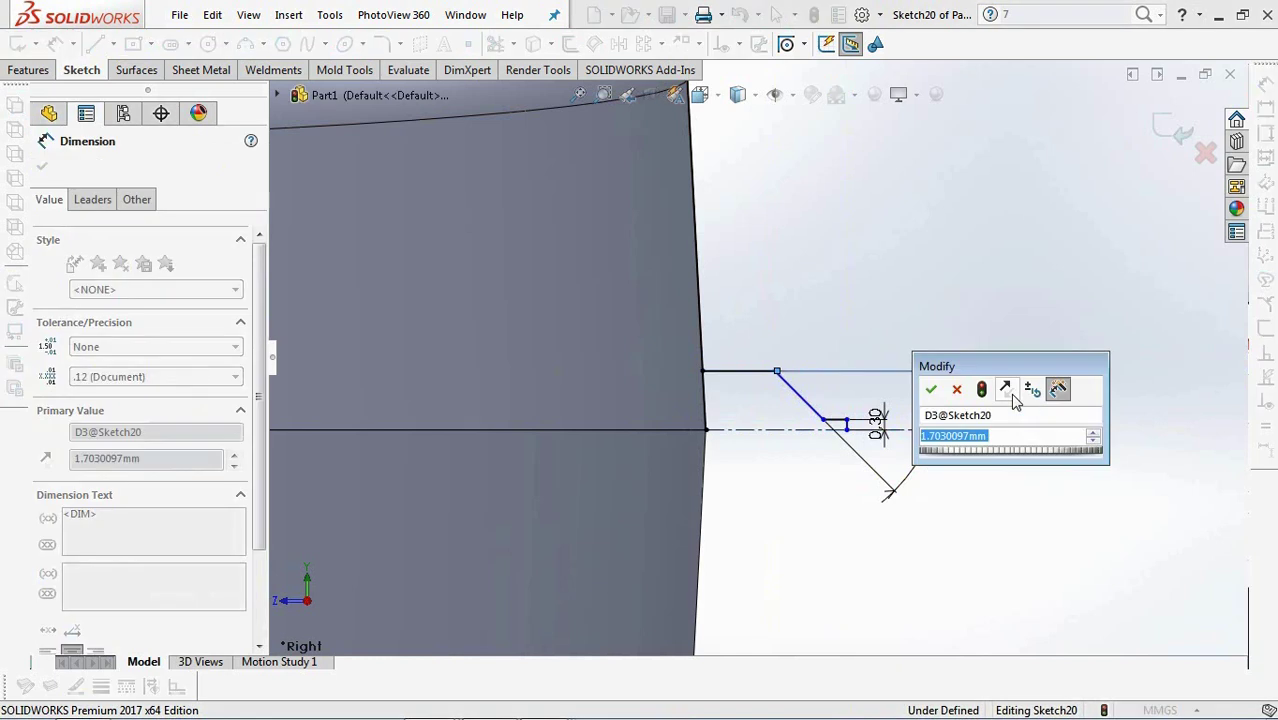
pyautogui.write('1,2')
pyautogui.press('Return')
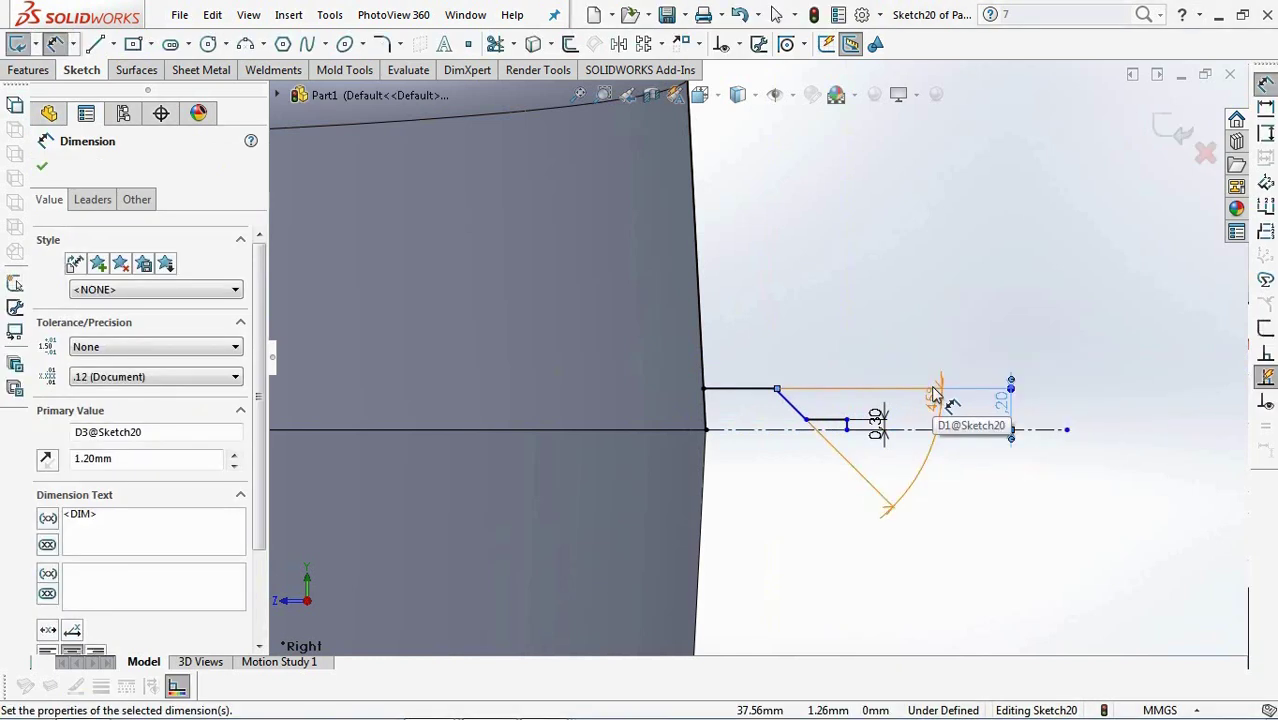
pyautogui.scroll(-2, 862, 450)
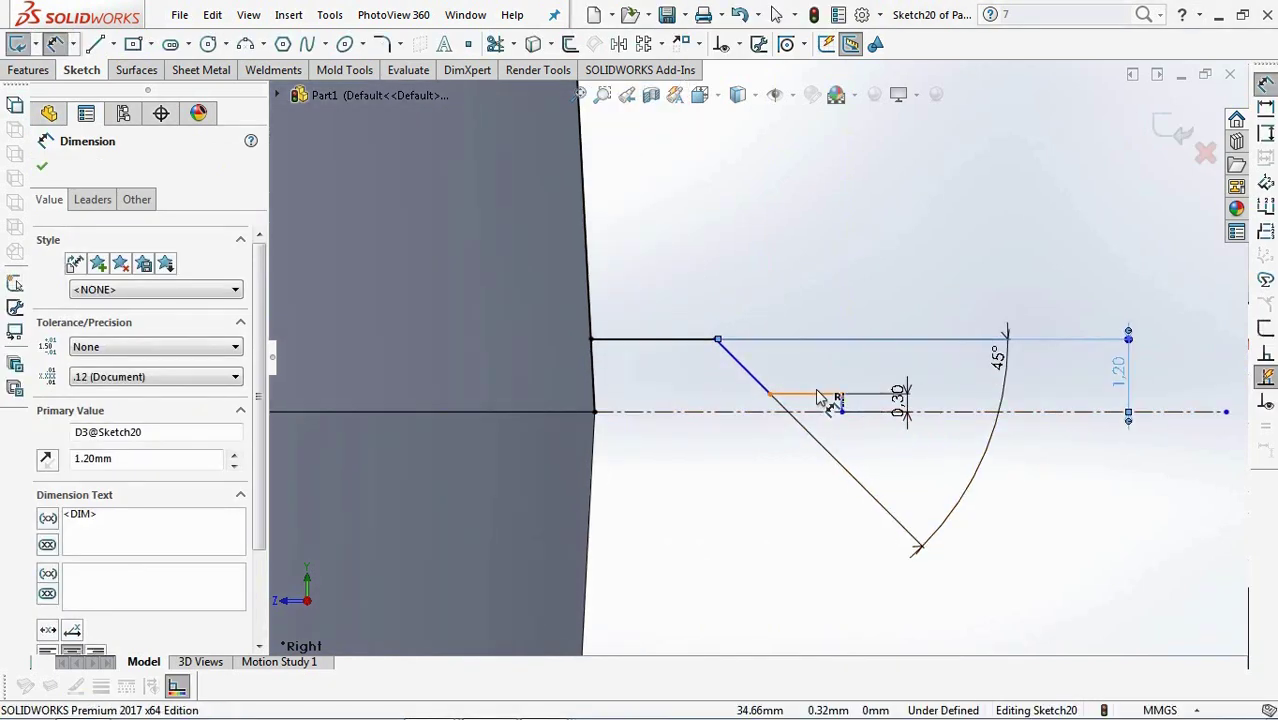
pyautogui.hotkey('ctrl', 'z')
# Dimension the short horizontal line's length as 0.25 mm.
pyautogui.click(816, 393)
pyautogui.click(835, 273)
pyautogui.write('0,25')
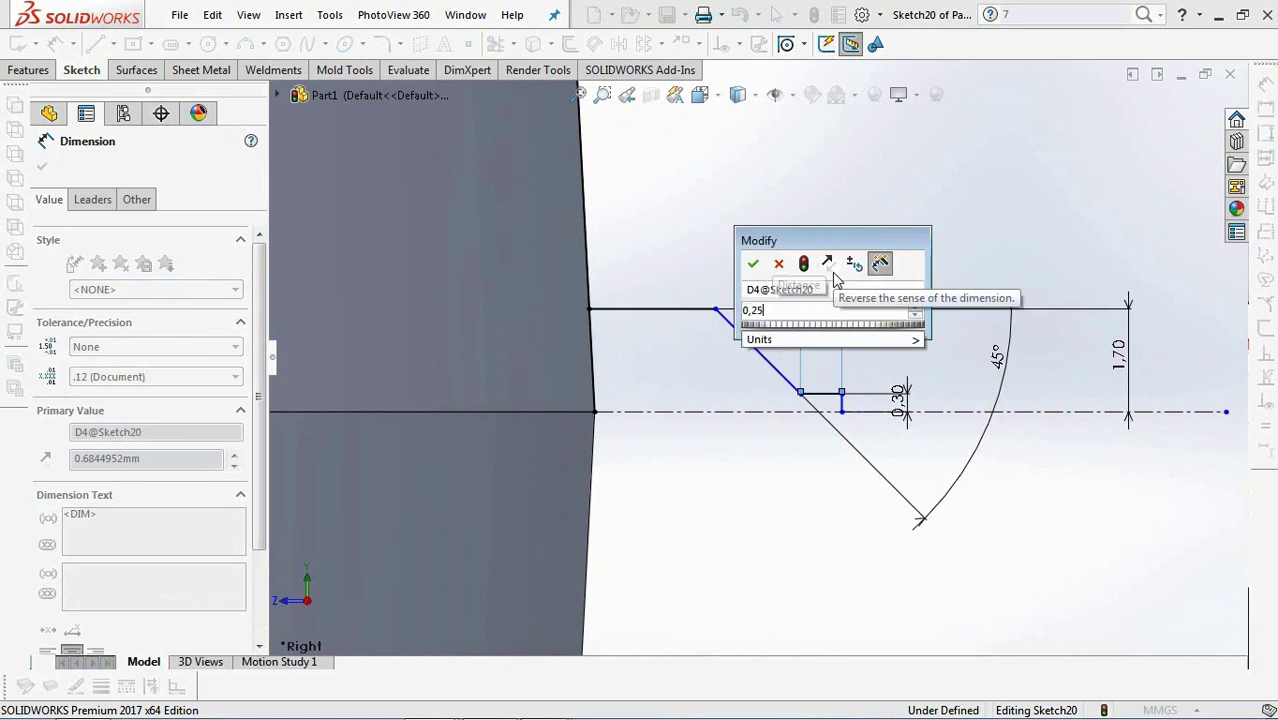
pyautogui.click(754, 264)
pyautogui.click(760, 266)
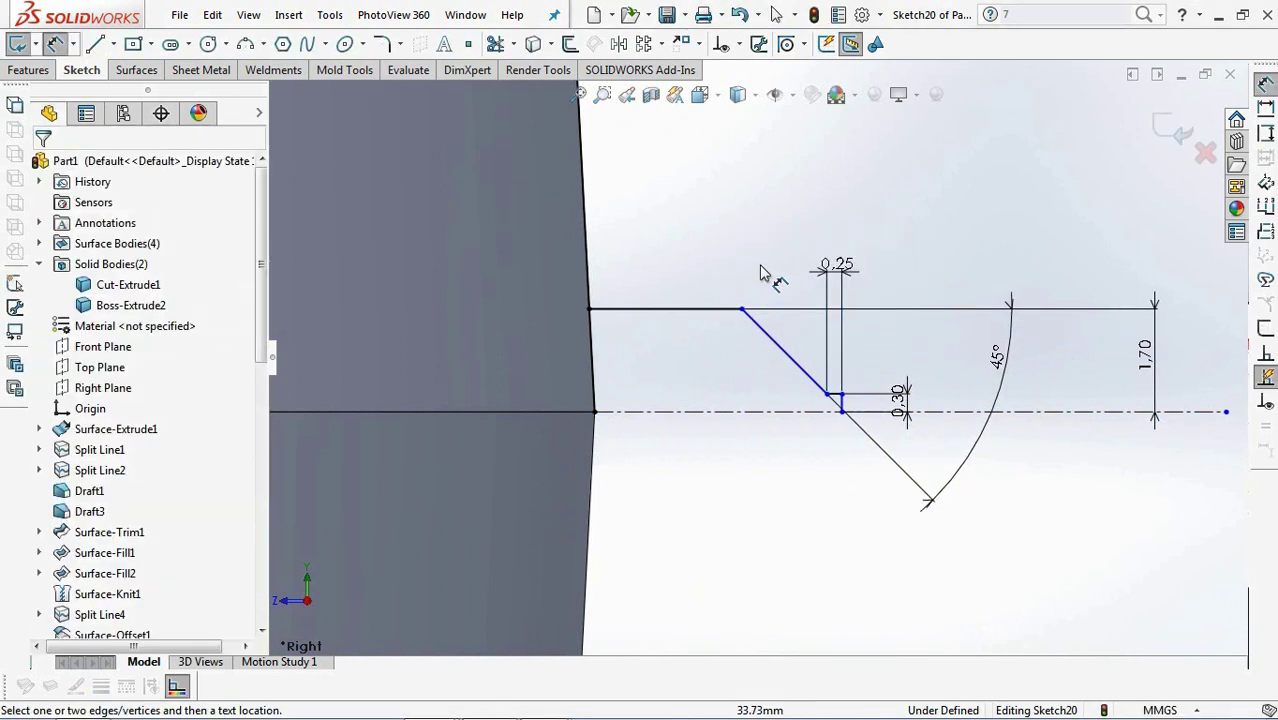
# Dimension the horizontal distance from the wall's intersection with the centerline to the profile's short vertical line as 2.5 mm.
pyautogui.click(843, 405)
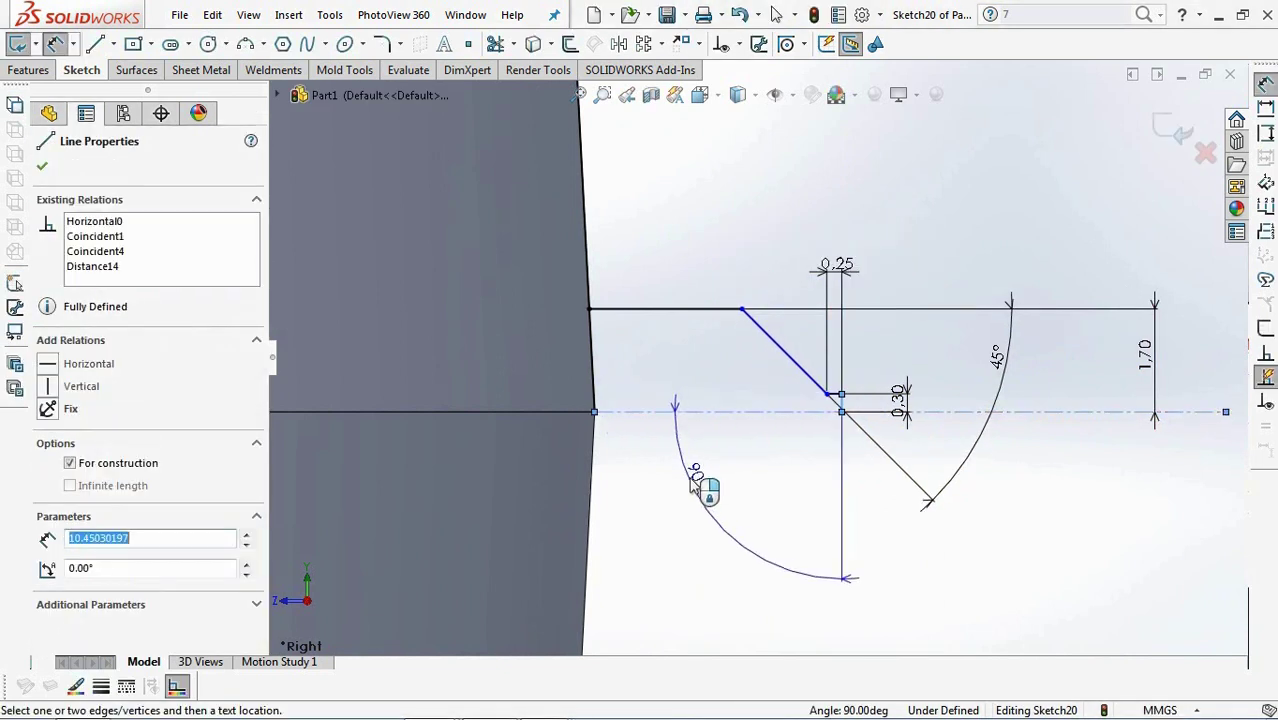
pyautogui.click(683, 448)
pyautogui.click(596, 414)
pyautogui.click(734, 492)
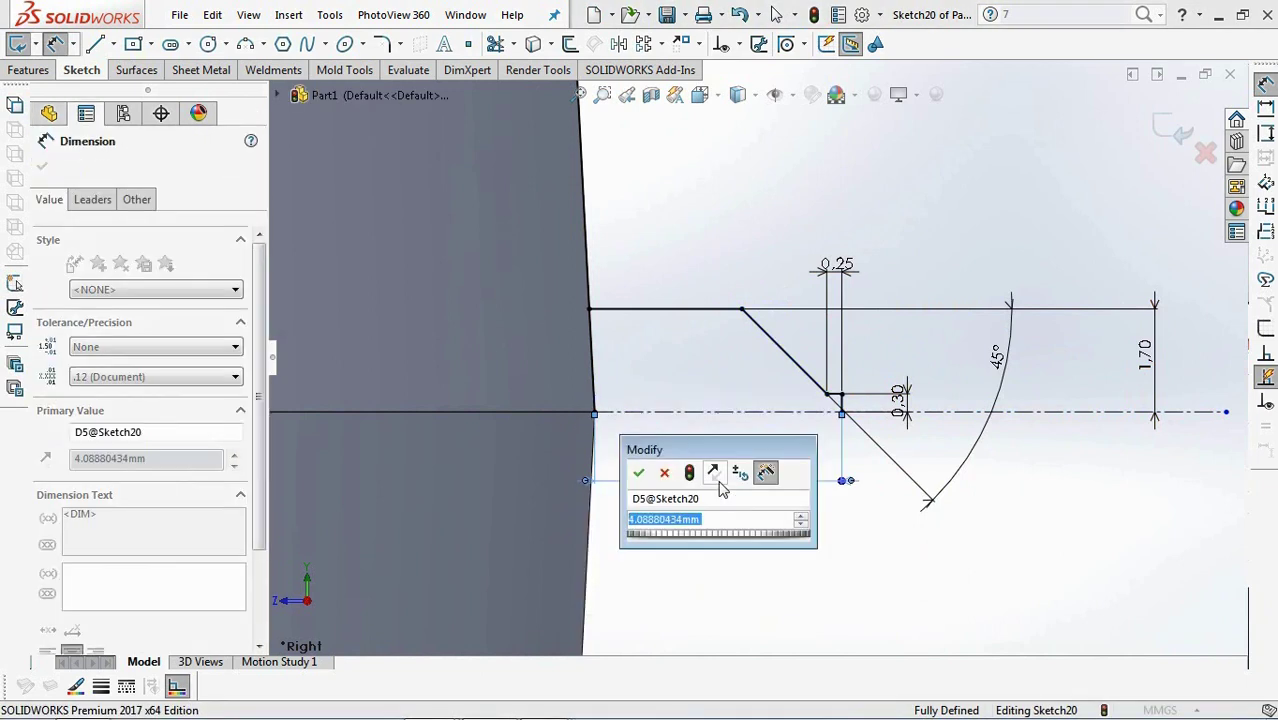
pyautogui.write('2,5')
pyautogui.press('Return')
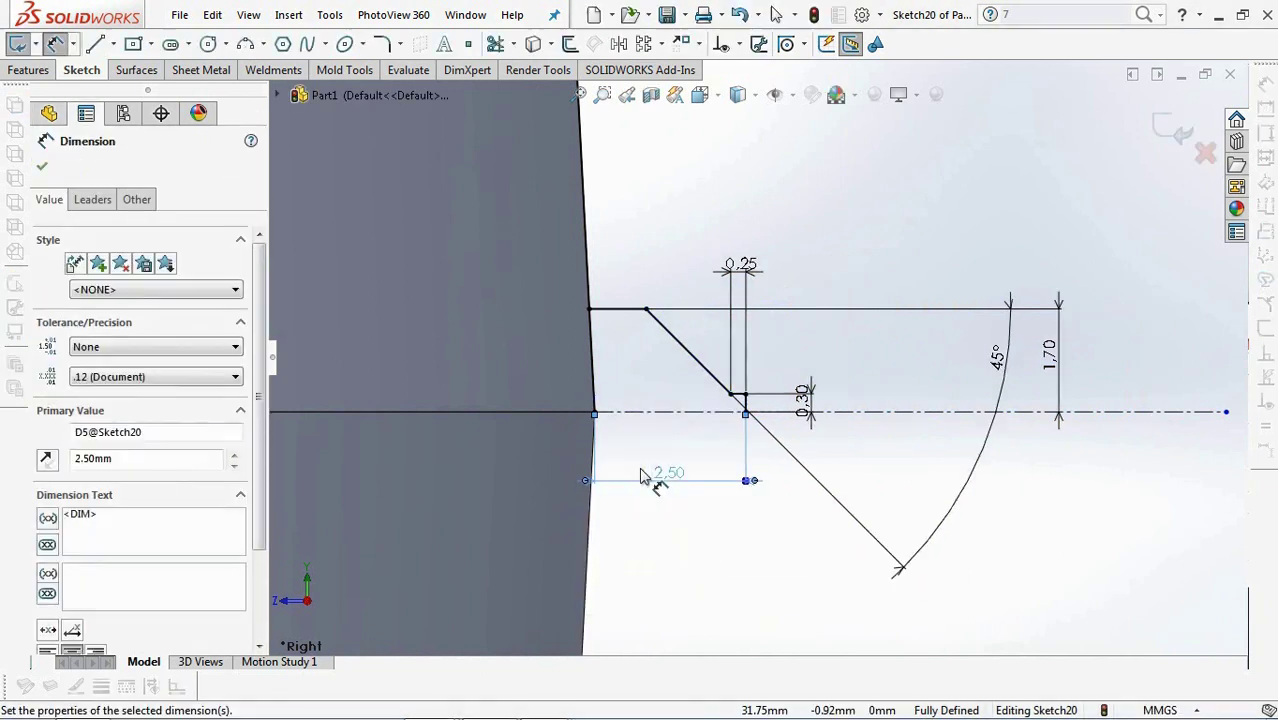
# Mirror the five lines of the stepped profile about the horizontal centerline, keeping the originals.
pyautogui.click(495, 43)
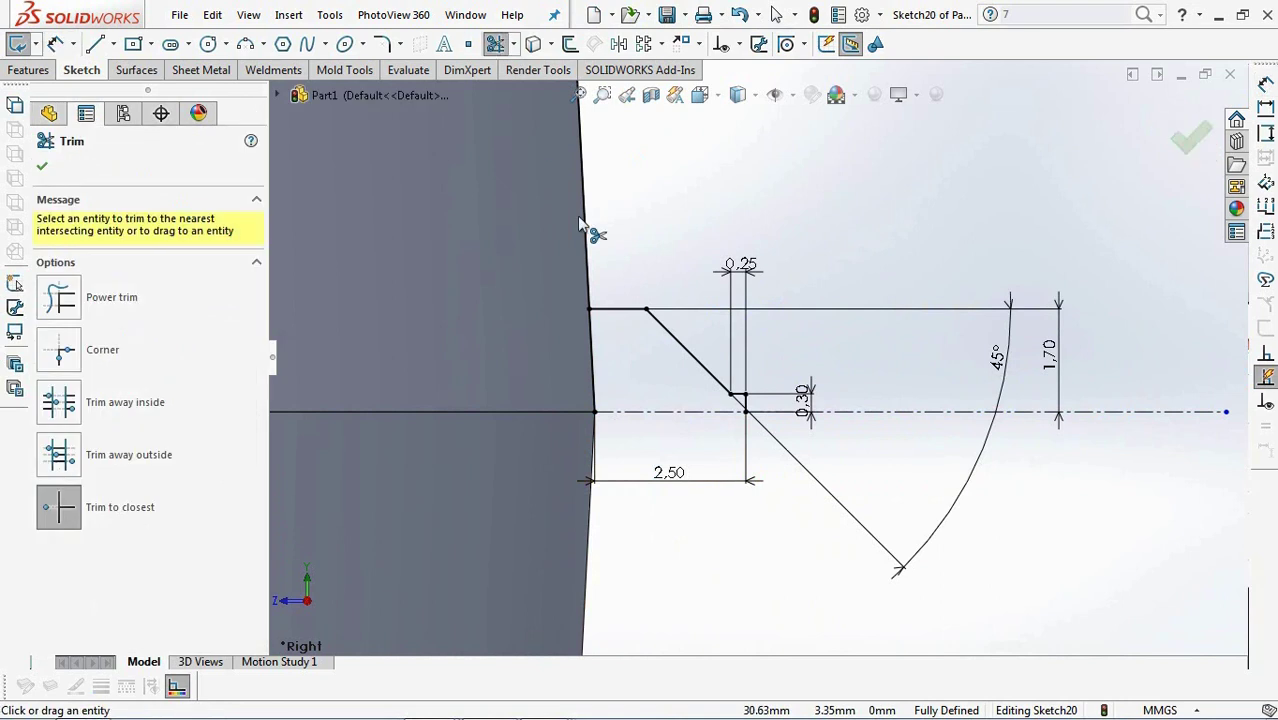
pyautogui.click(1190, 140)
pyautogui.click(618, 43)
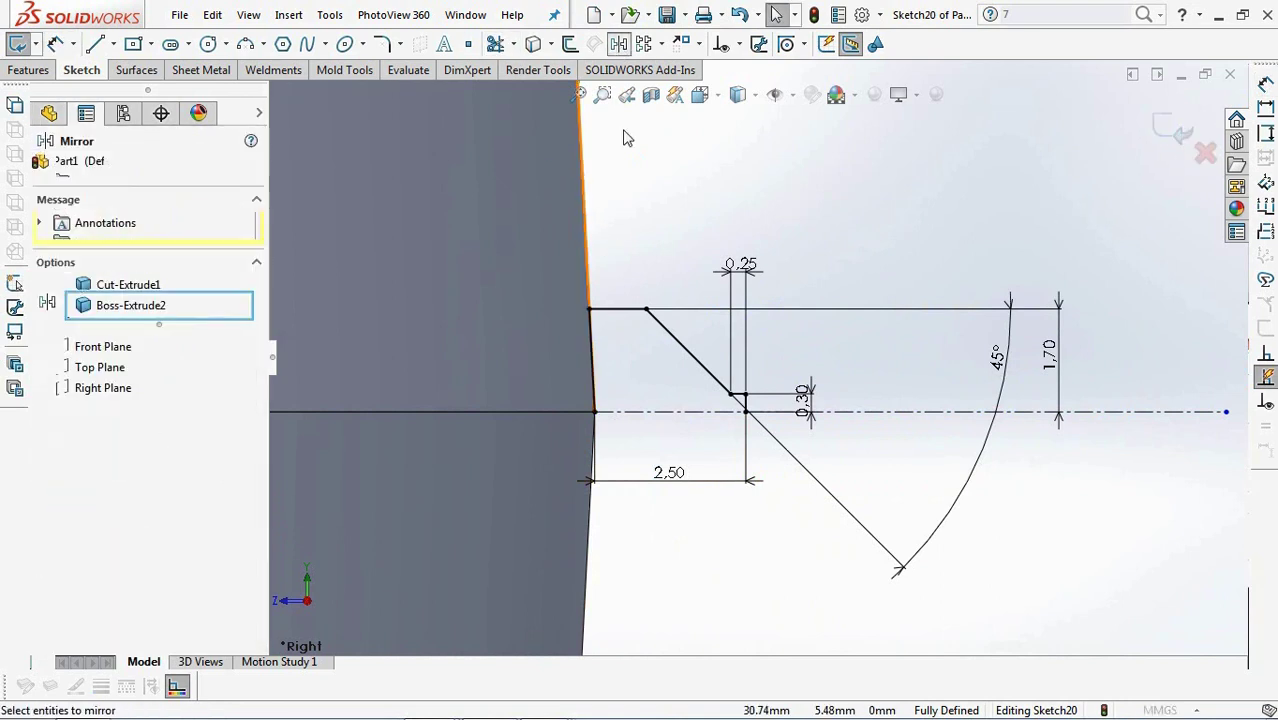
pyautogui.moveTo(616, 320); pyautogui.dragTo(770, 442)
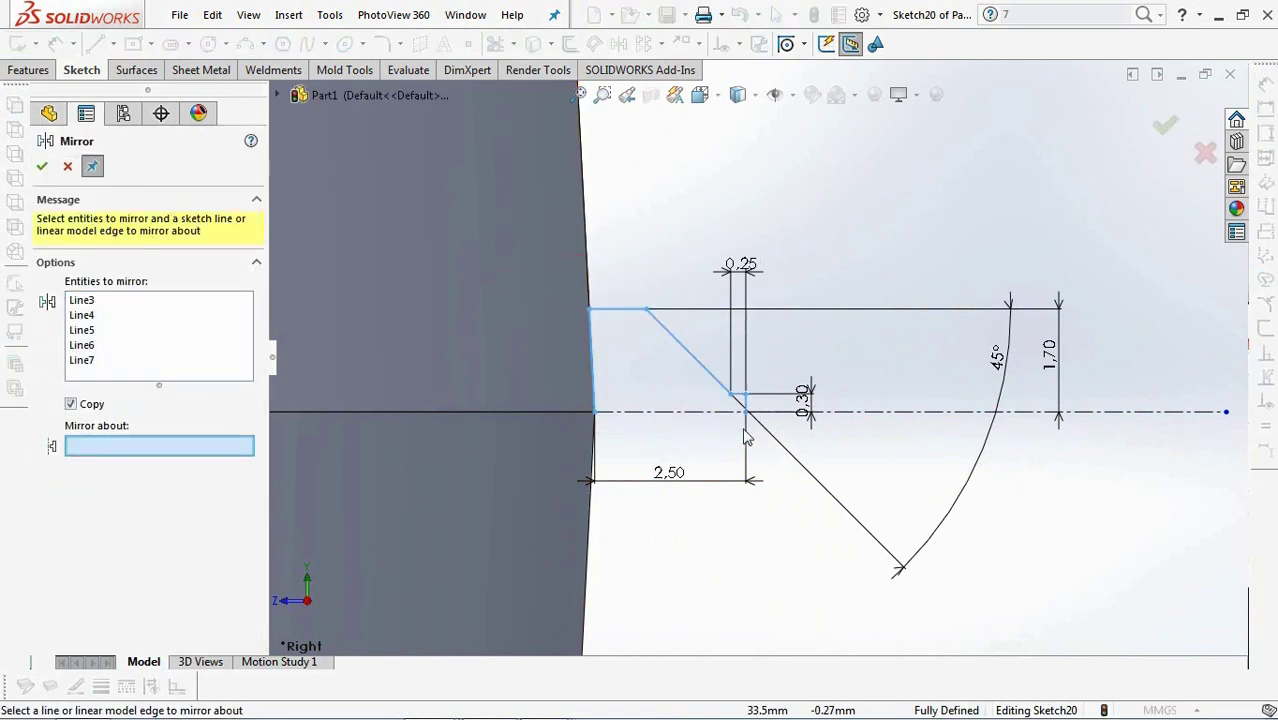
pyautogui.click(713, 414)
pyautogui.rightClick(700, 418)
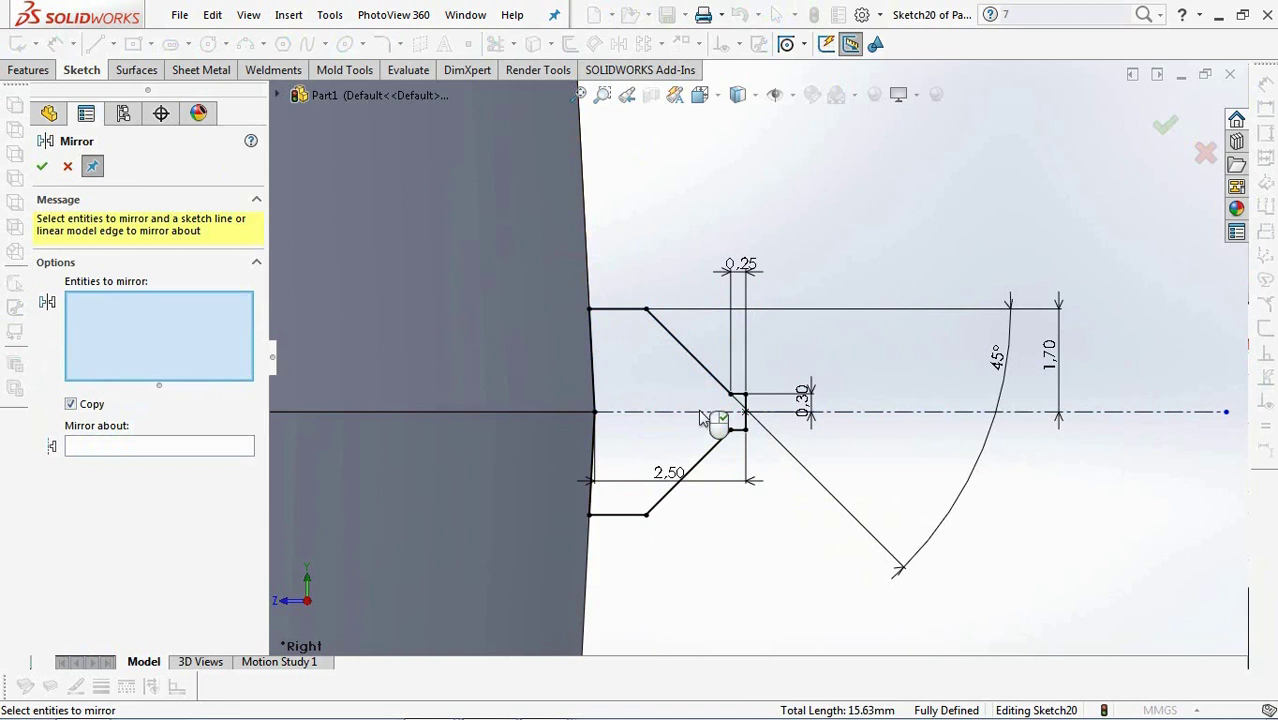
pyautogui.click(1175, 128)
# Extrude the closed stepped profile 94 mm along the wall as a separate body, using the Mid Plane end condition.
pyautogui.click(1164, 130)
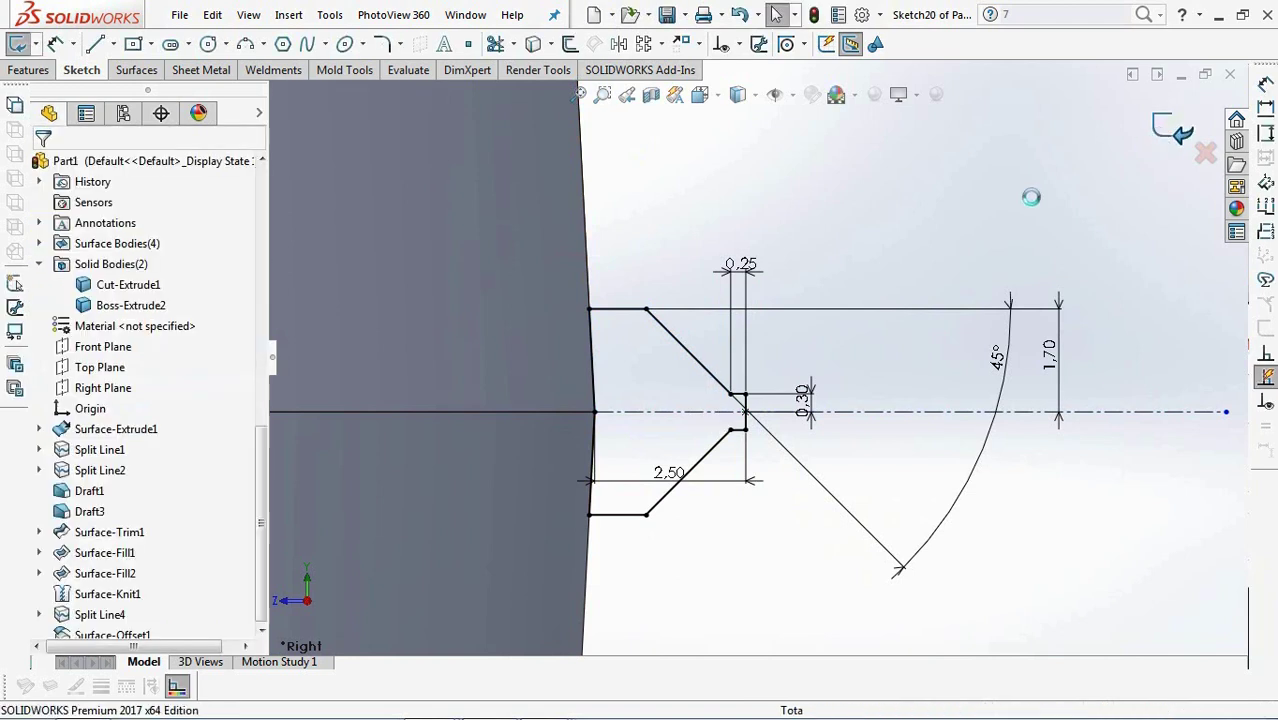
pyautogui.scroll(4, 955, 228)
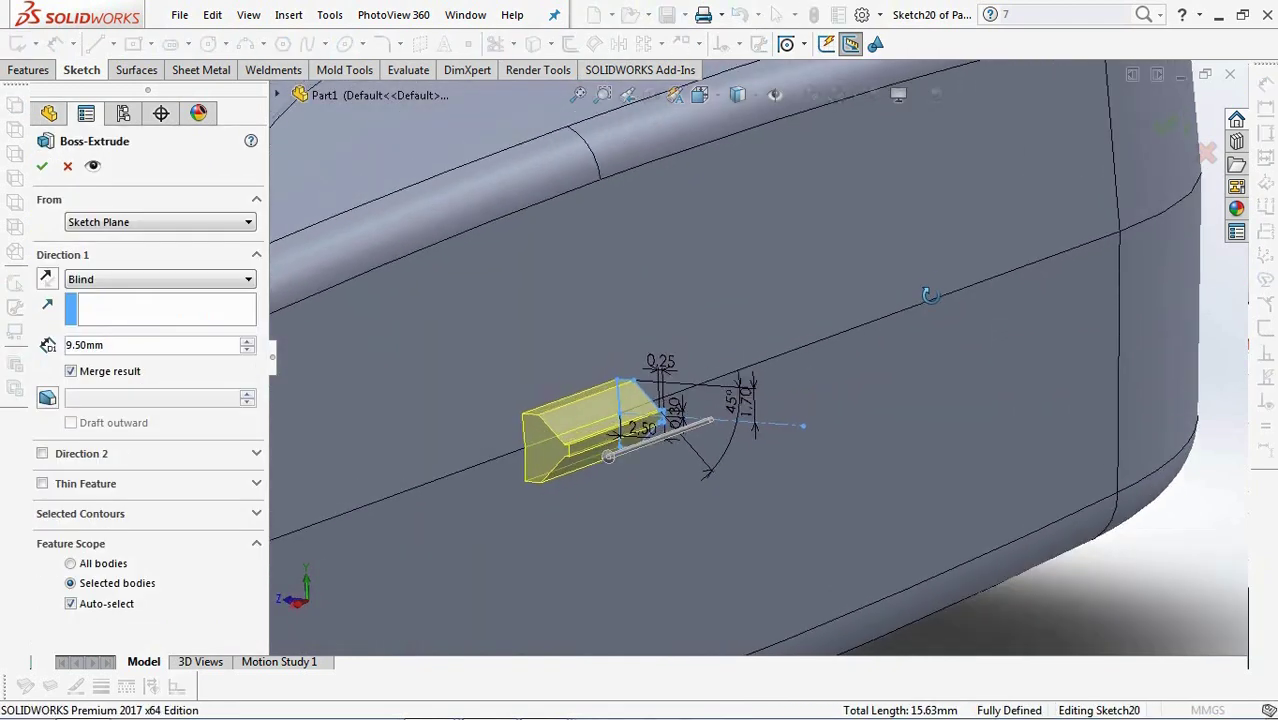
pyautogui.click(160, 279)
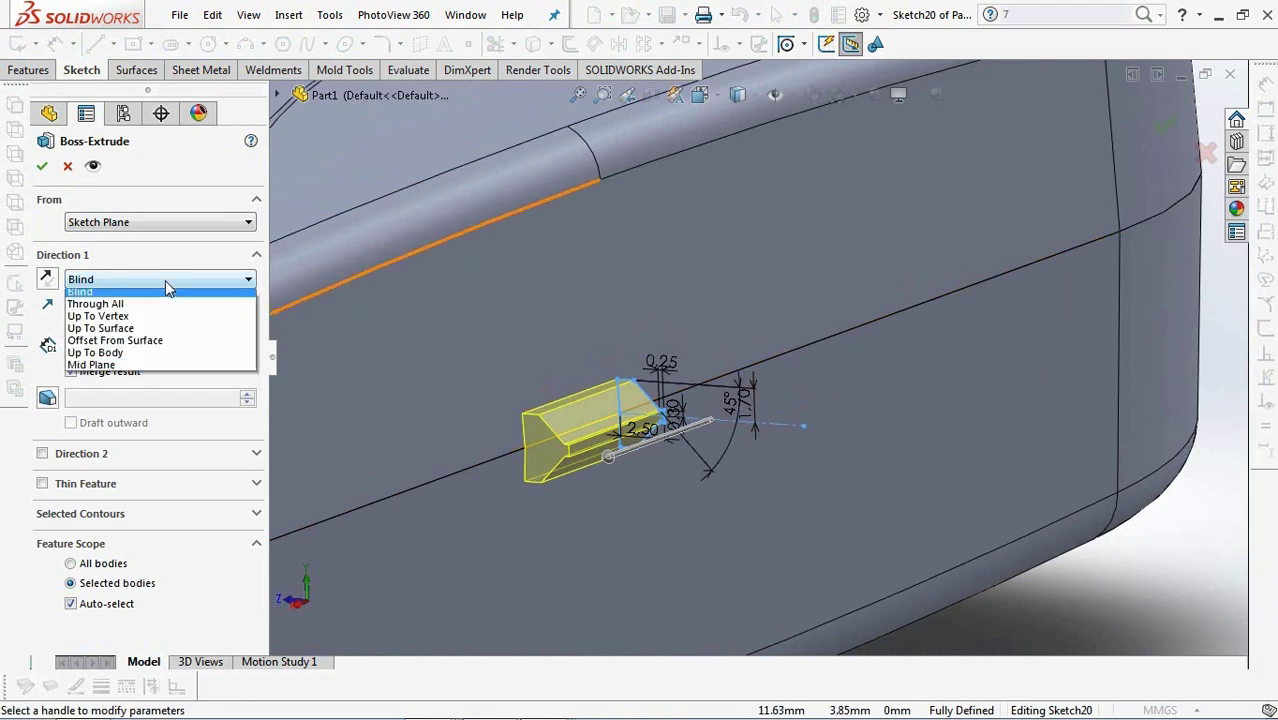
pyautogui.click(137, 366)
pyautogui.write('94')
pyautogui.press('Return')
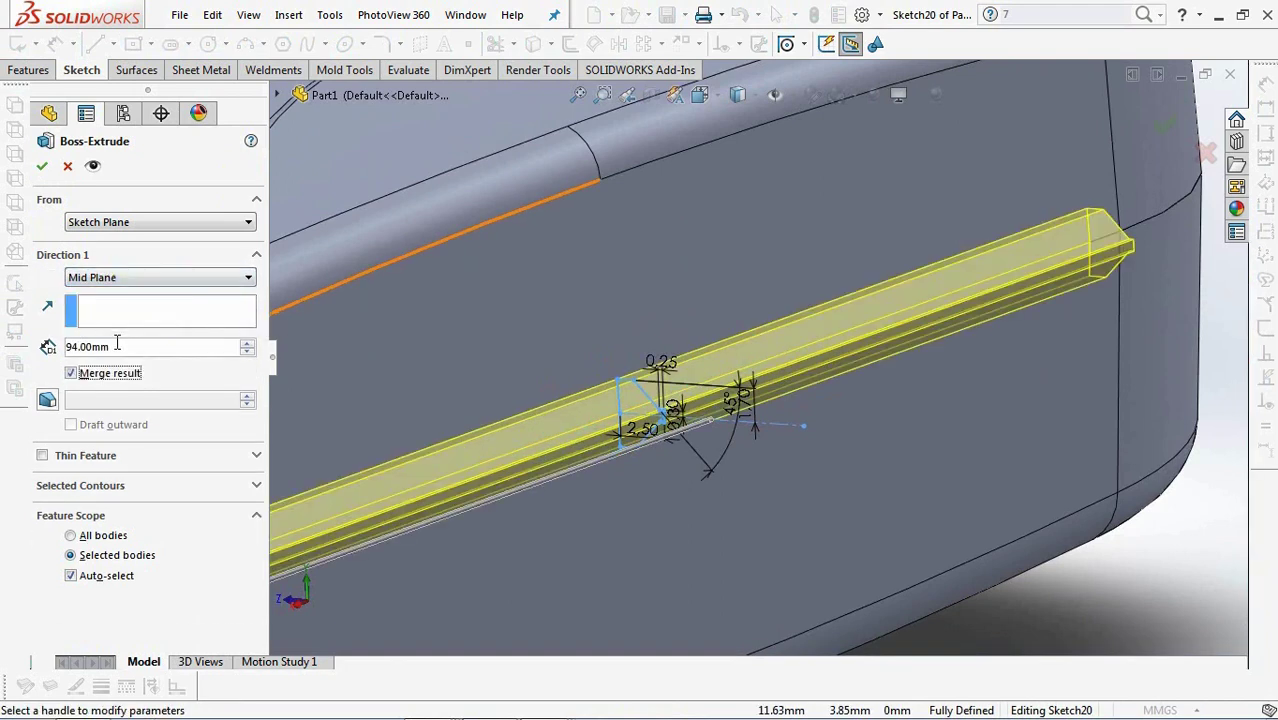
pyautogui.click(42, 166)
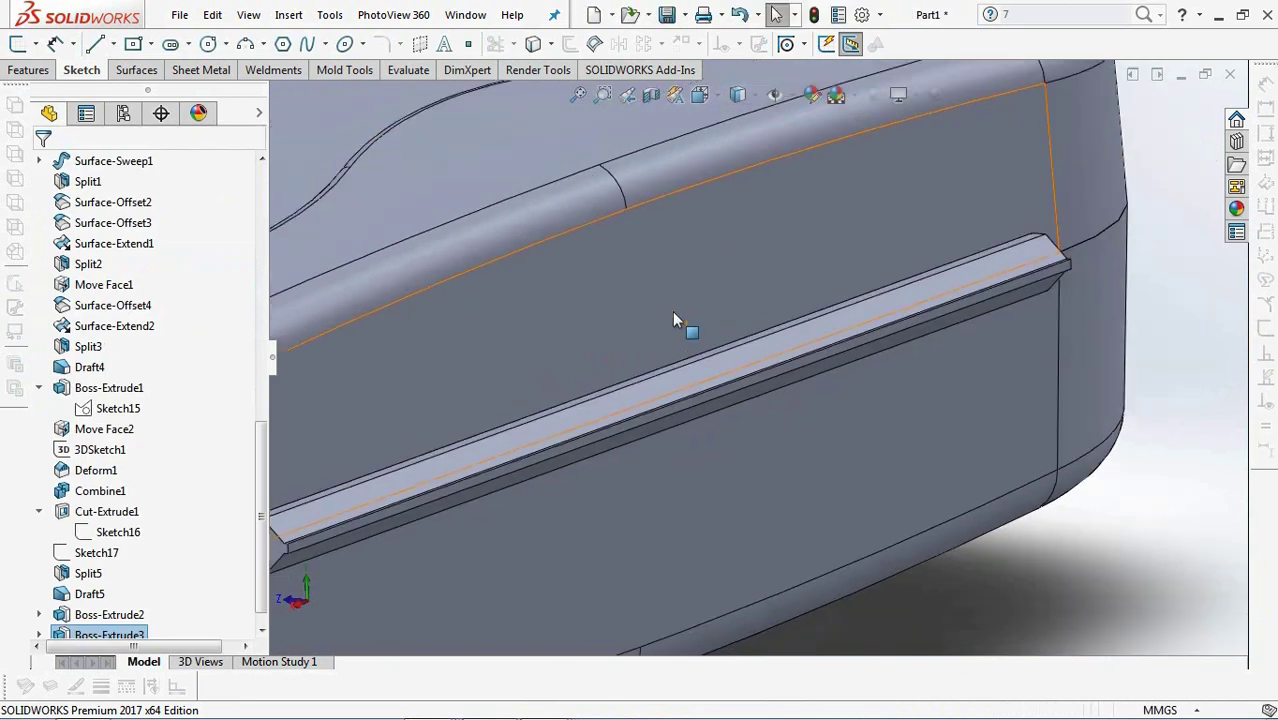
# Split the extruded strip body into upper and lower bodies, using the Top Plane as the trim tool.
pyautogui.scroll(4, 672, 313)
pyautogui.moveTo(755, 470); pyautogui.dragTo(807, 511, button='middle')
pyautogui.press('f')
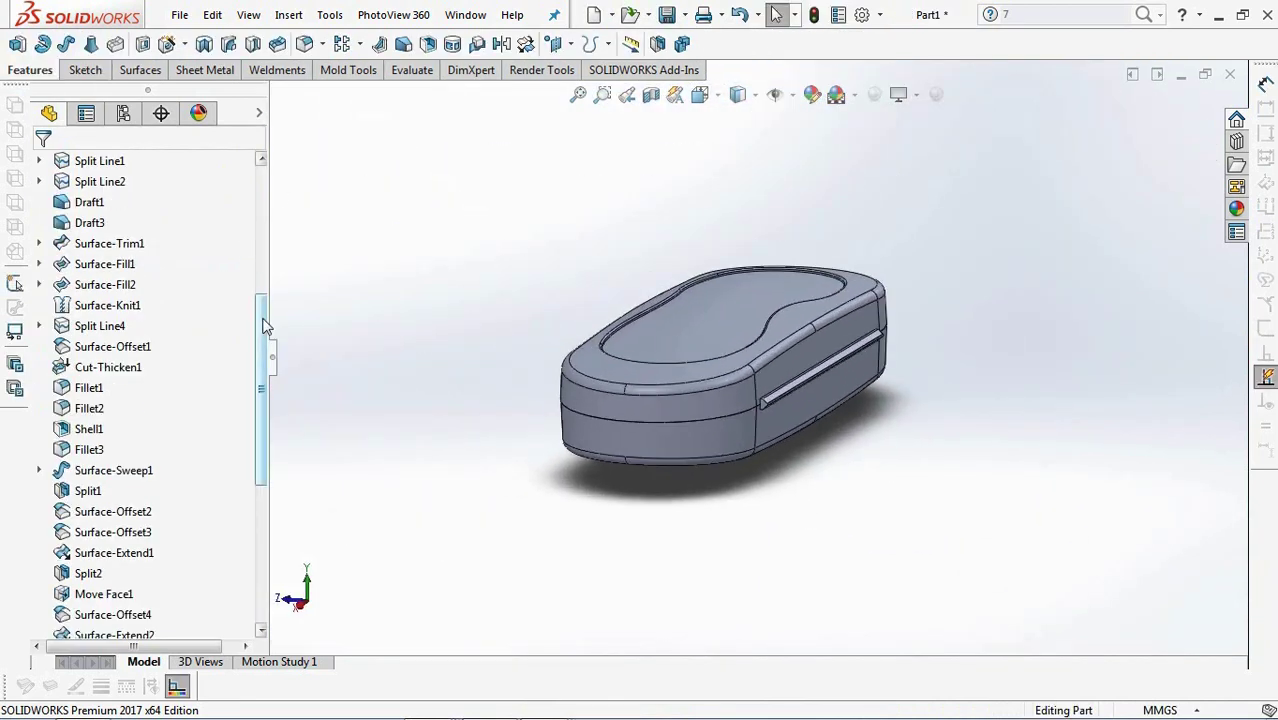
pyautogui.moveTo(265, 325); pyautogui.dragTo(271, 201)
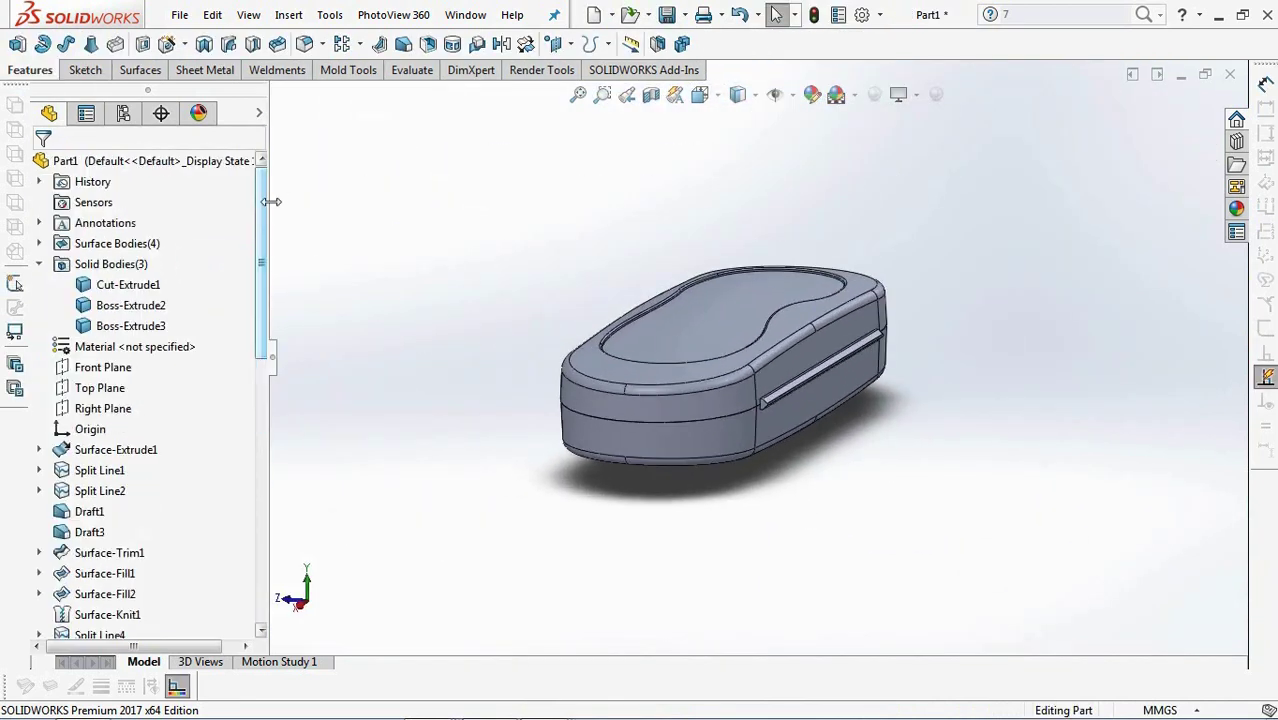
pyautogui.click(658, 44)
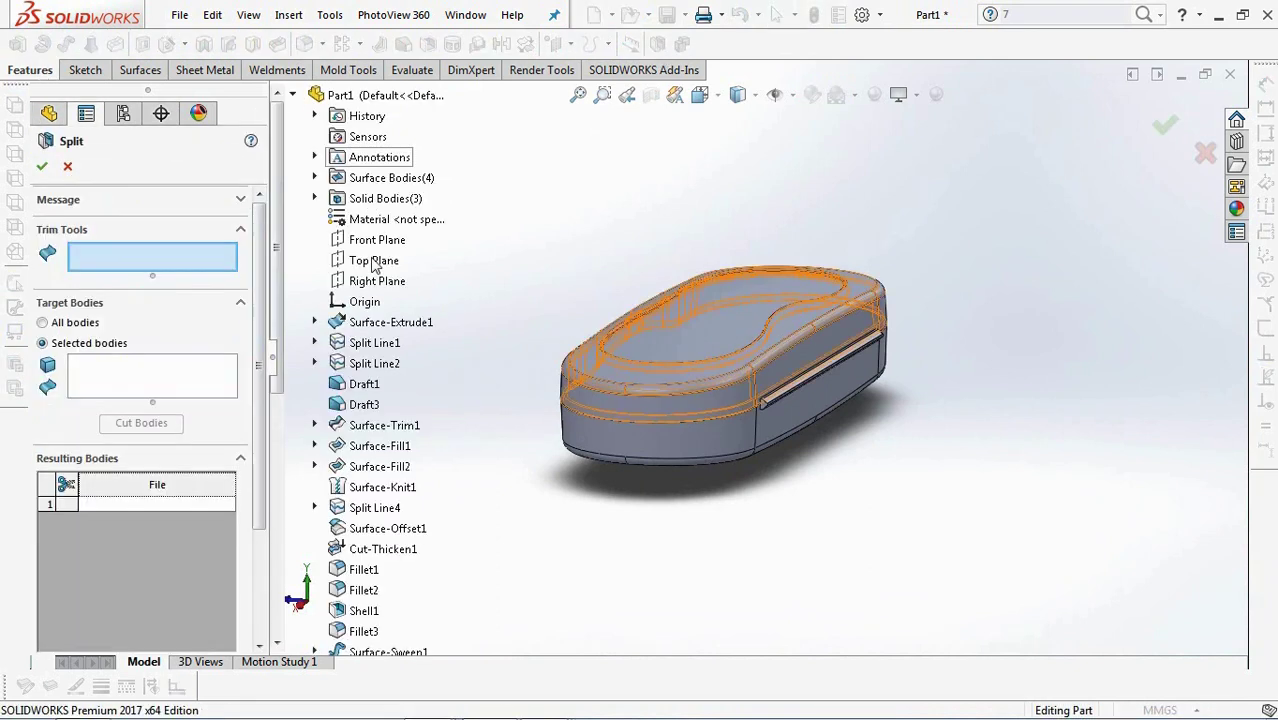
pyautogui.click(372, 262)
pyautogui.click(151, 377)
pyautogui.scroll(-5, 780, 413)
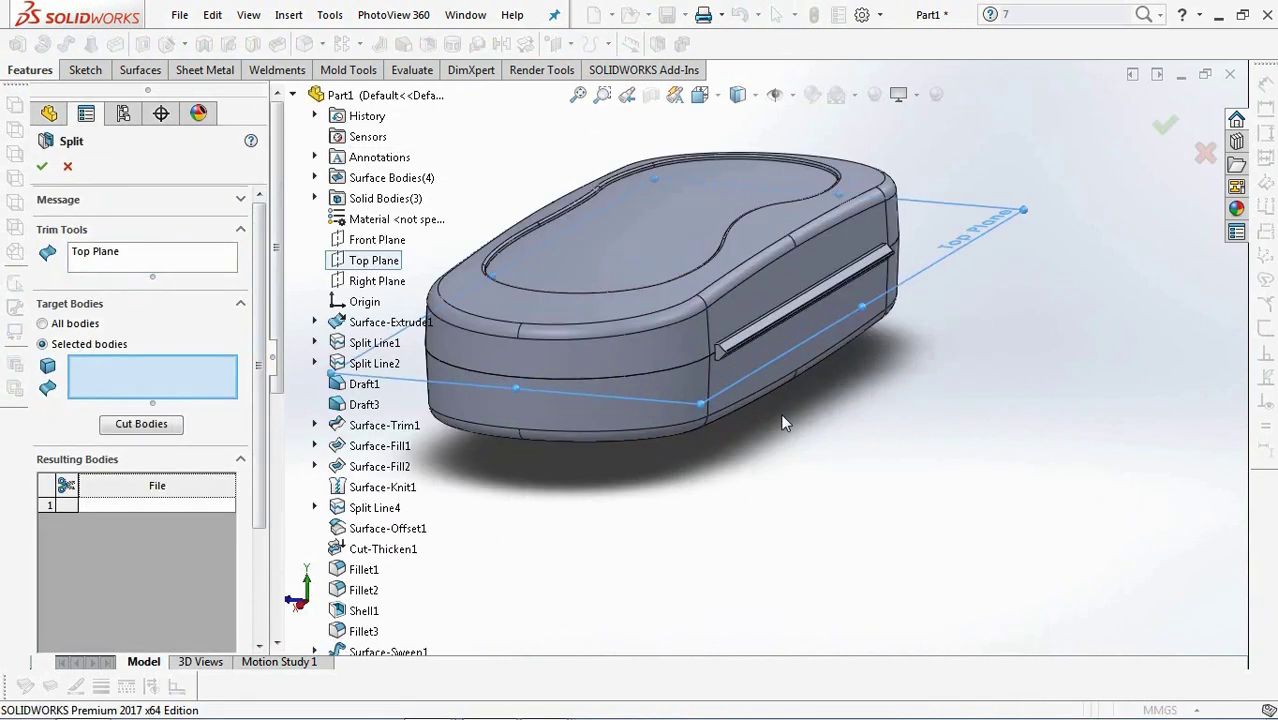
pyautogui.scroll(-2, 710, 290)
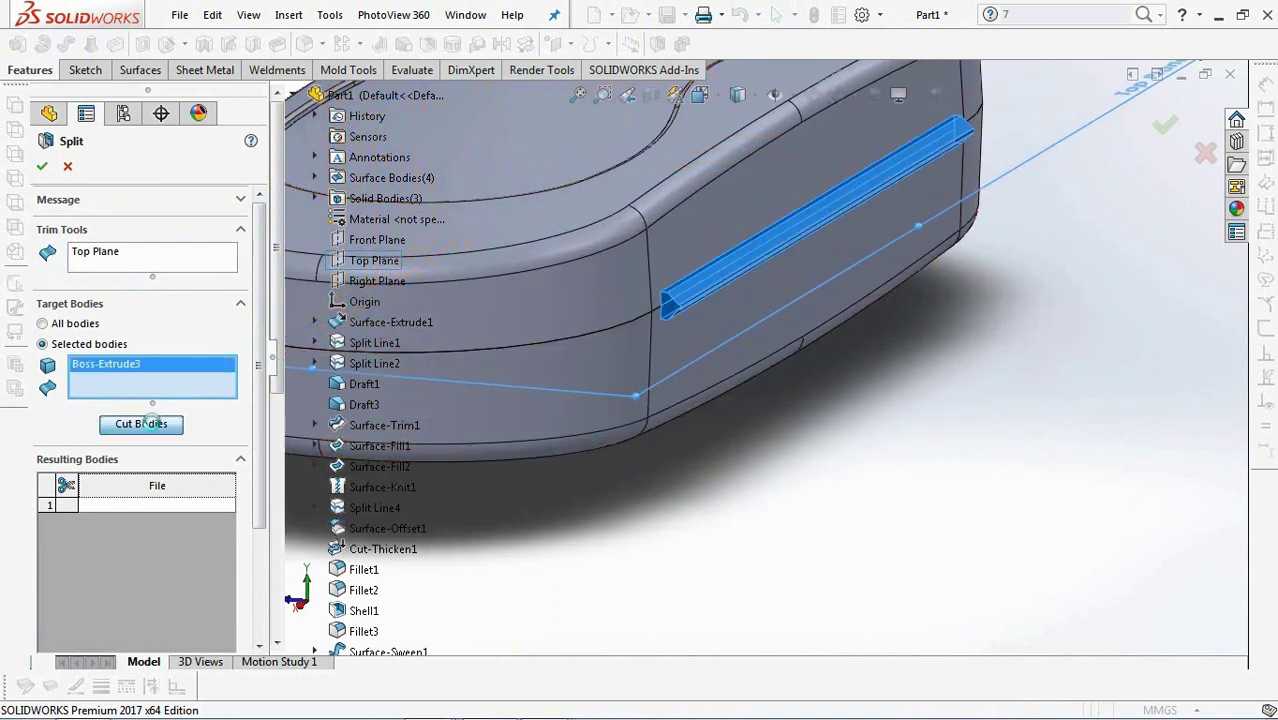
pyautogui.click(150, 424)
pyautogui.moveTo(260, 505); pyautogui.dragTo(260, 597)
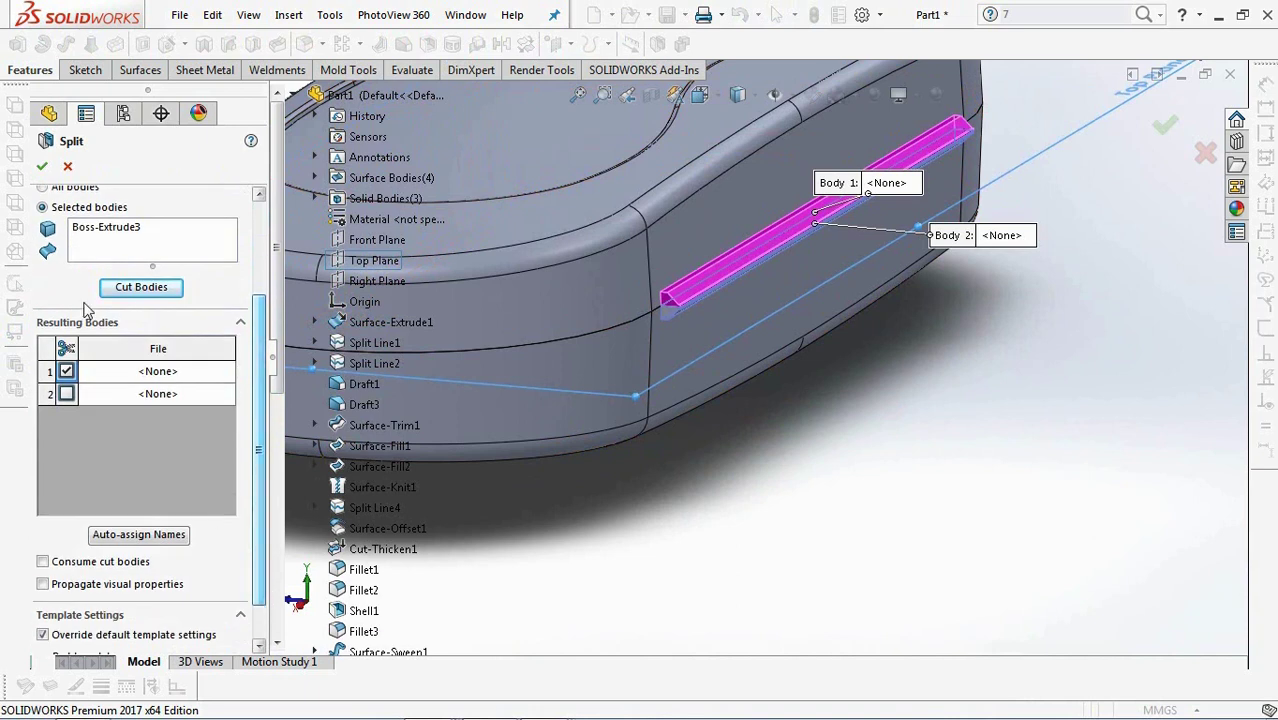
pyautogui.click(38, 165)
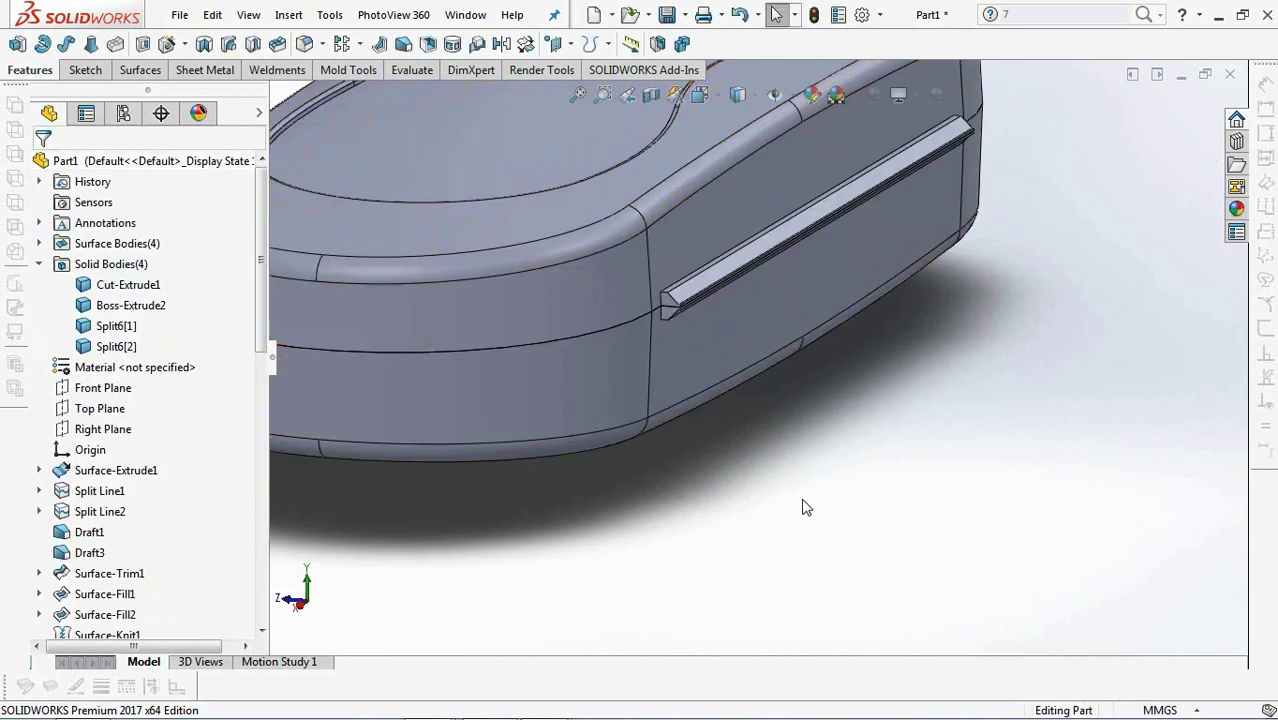
# Hide the upper shell body and the upper half of the split strip.
pyautogui.click(594, 296)
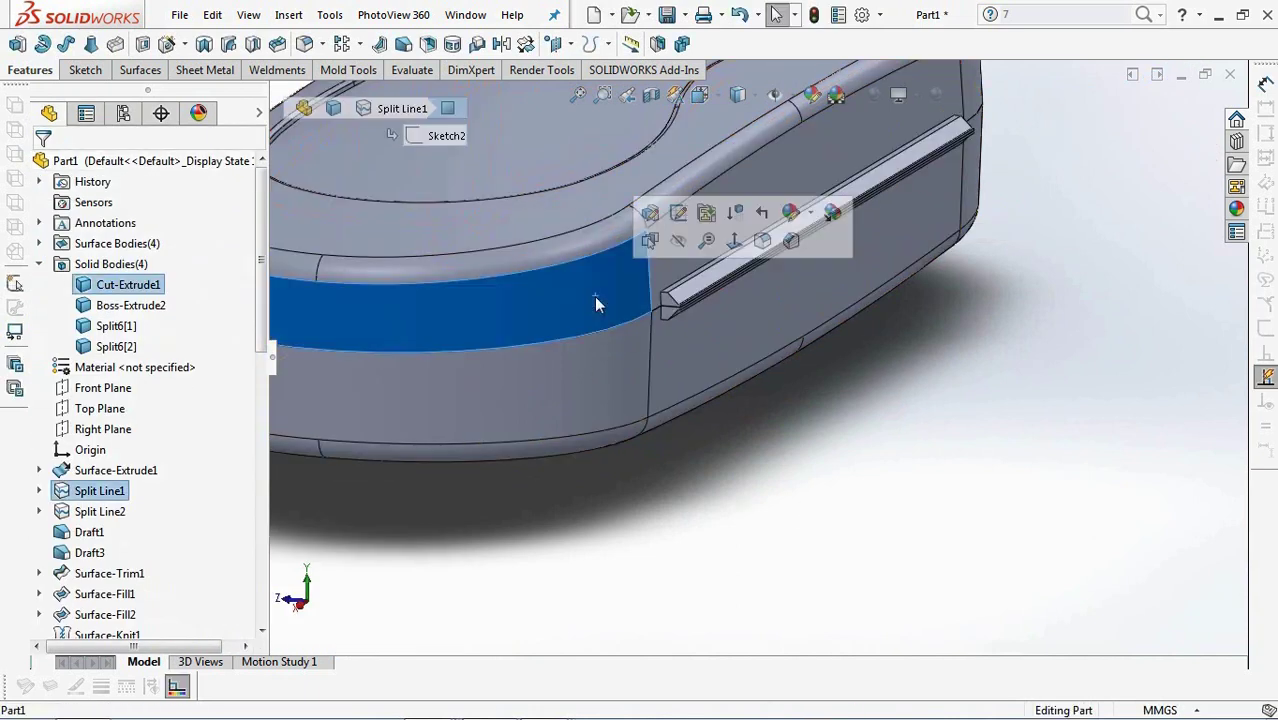
pyautogui.click(680, 250)
pyautogui.click(776, 259)
pyautogui.click(795, 236)
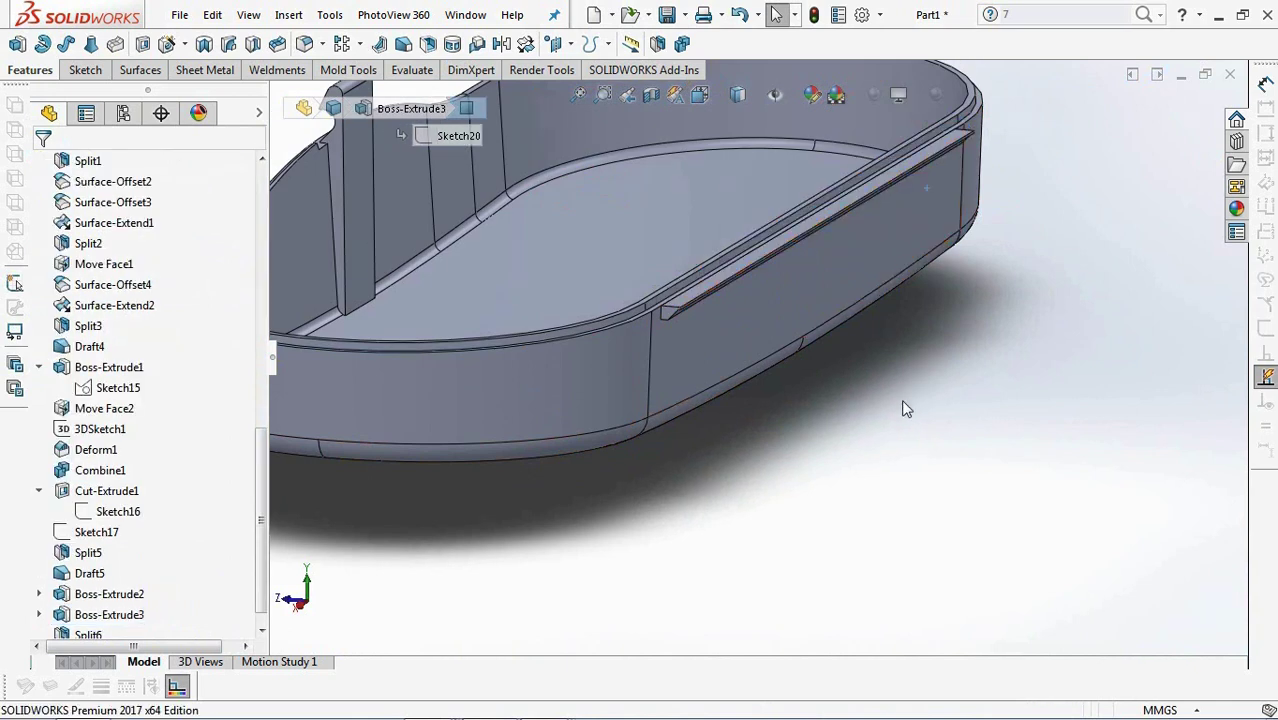
# Start a new sketch on the Front Plane.
pyautogui.moveTo(262, 498); pyautogui.dragTo(274, 240)
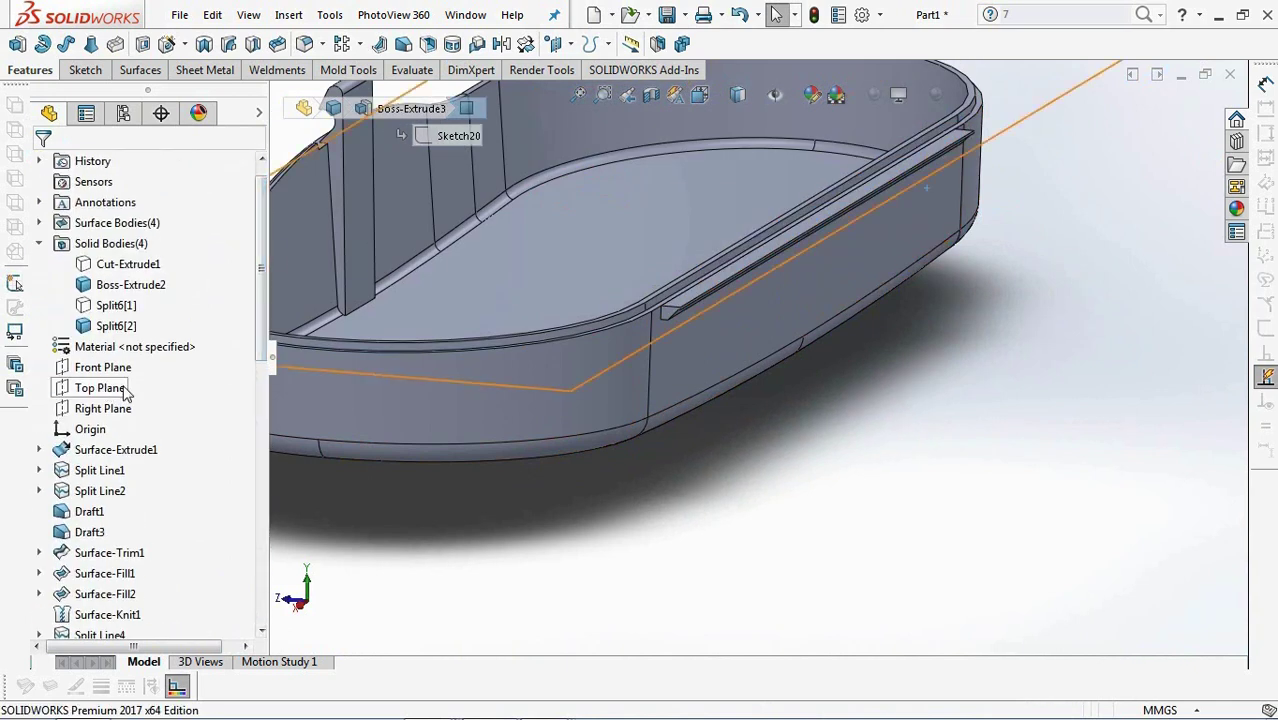
pyautogui.click(101, 370)
pyautogui.click(205, 343)
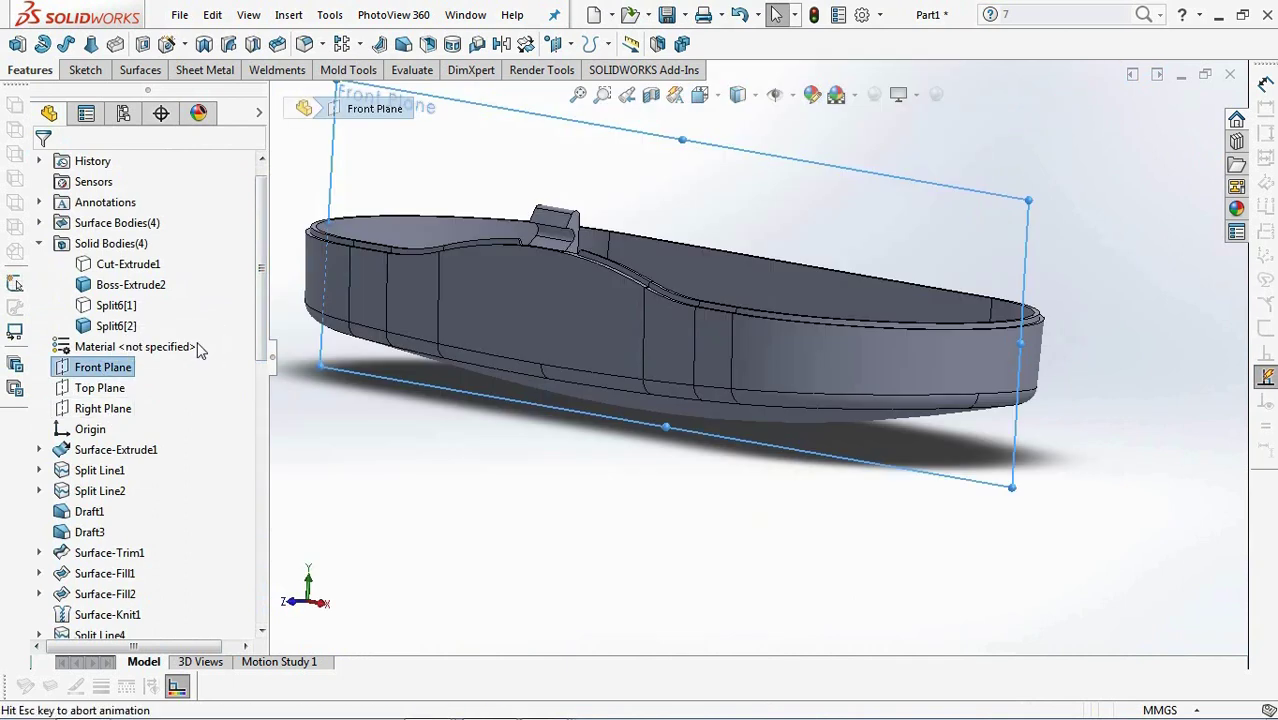
pyautogui.click(166, 343)
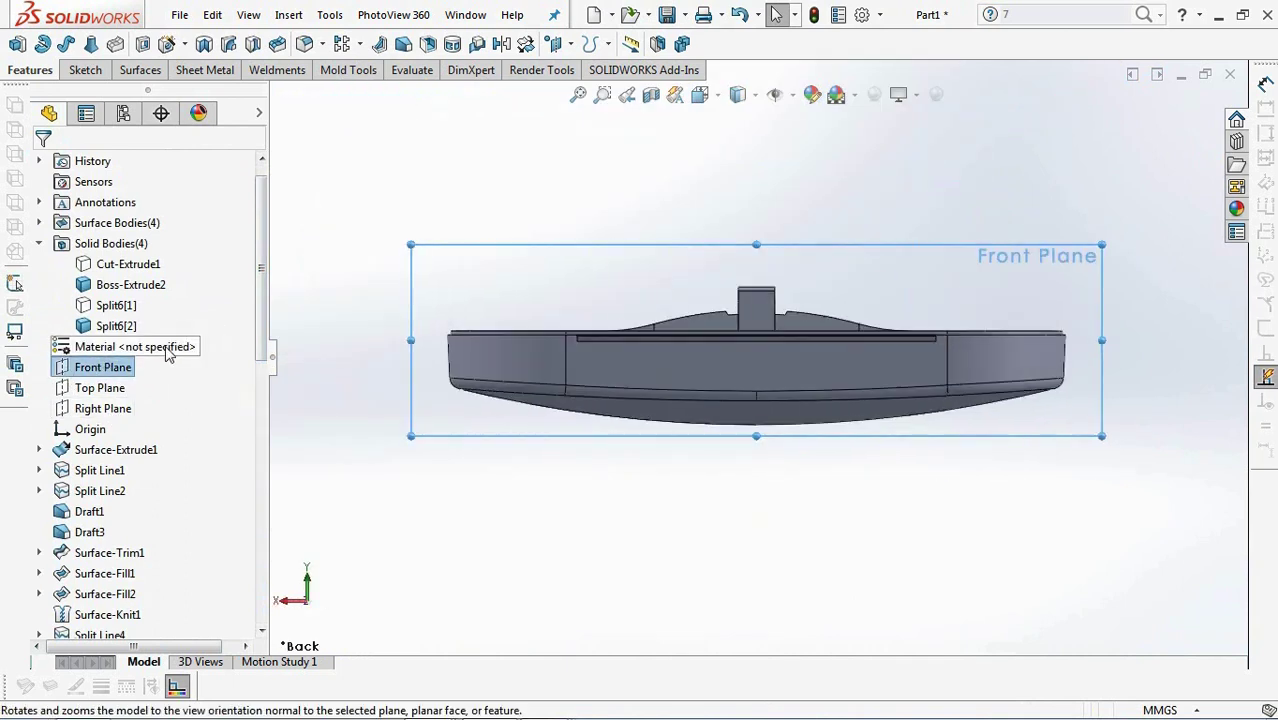
pyautogui.click(82, 340)
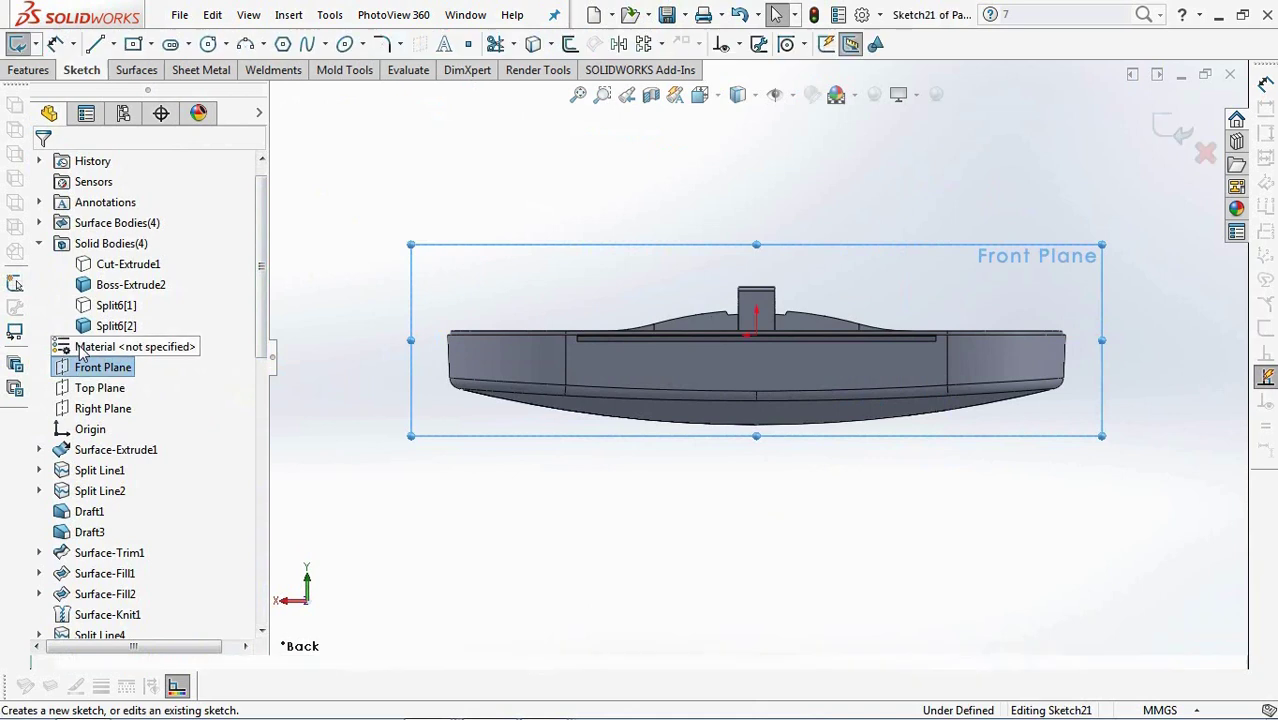
# Sketch a thin corner rectangle about 97 mm wide over the lower shell's raised lip, spanning just beyond both ends of the strip.
pyautogui.click(145, 43)
pyautogui.click(215, 66)
pyautogui.scroll(-6, 540, 338)
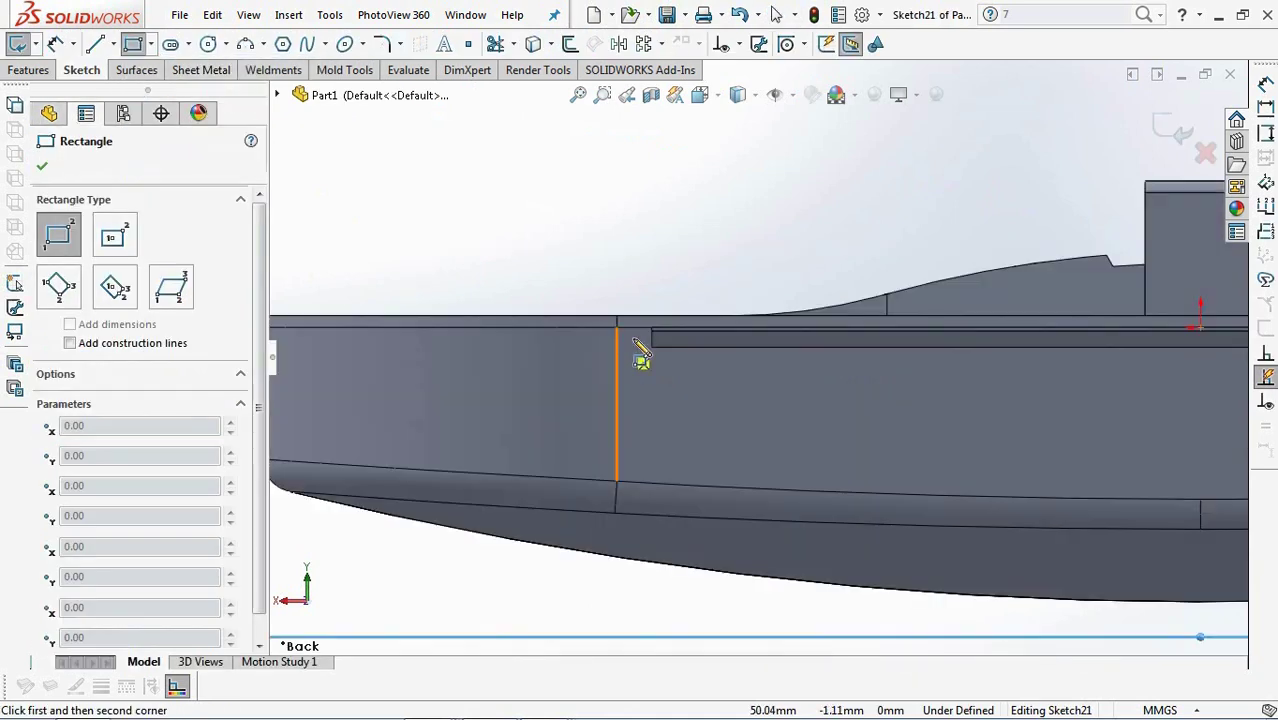
pyautogui.click(632, 315)
pyautogui.scroll(7, 637, 334)
pyautogui.scroll(5, 995, 355)
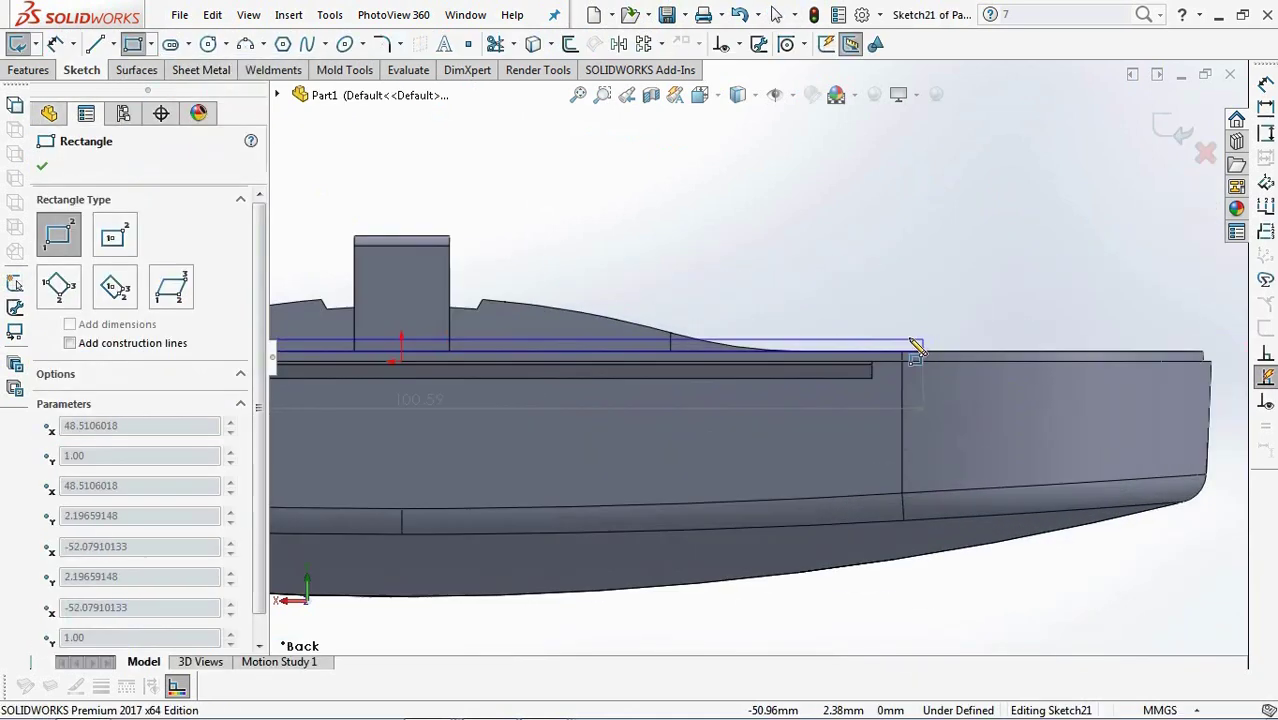
pyautogui.click(862, 377)
pyautogui.rightClick(862, 377)
pyautogui.click(898, 389)
# Dimension the lip rectangle's overall width as 100 mm.
pyautogui.scroll(4, 900, 392)
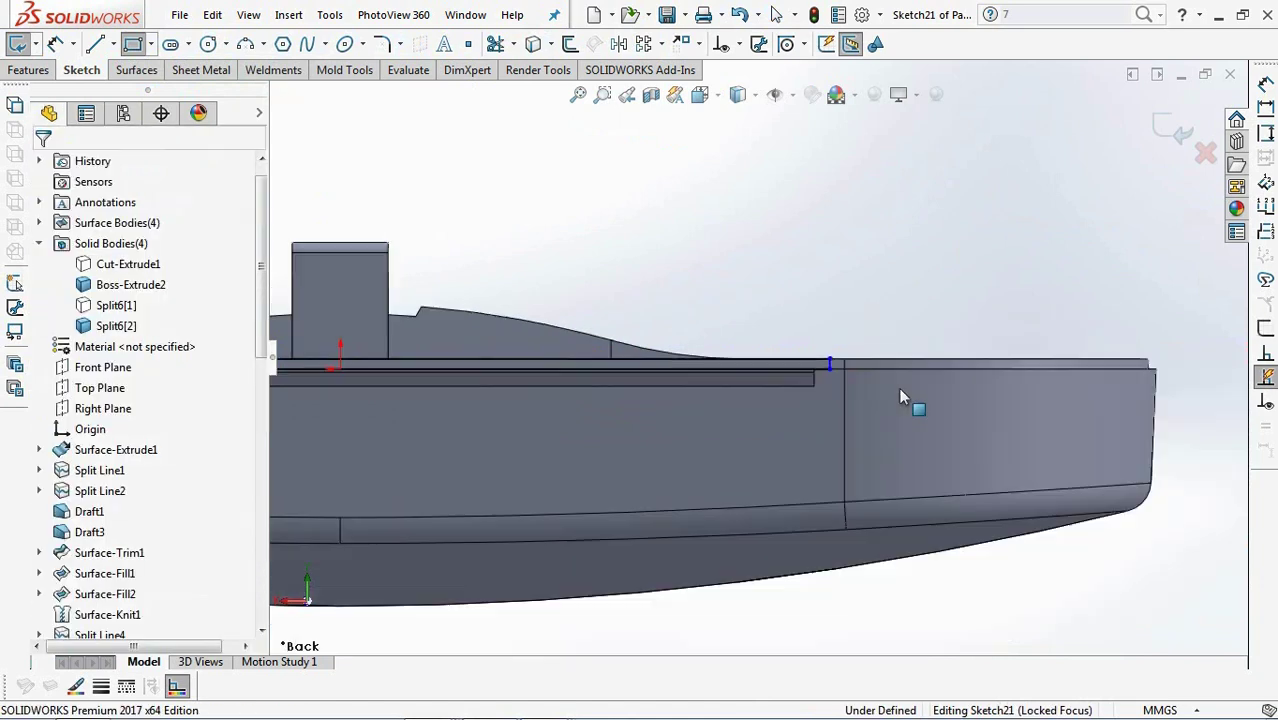
pyautogui.click(757, 361)
pyautogui.click(562, 240)
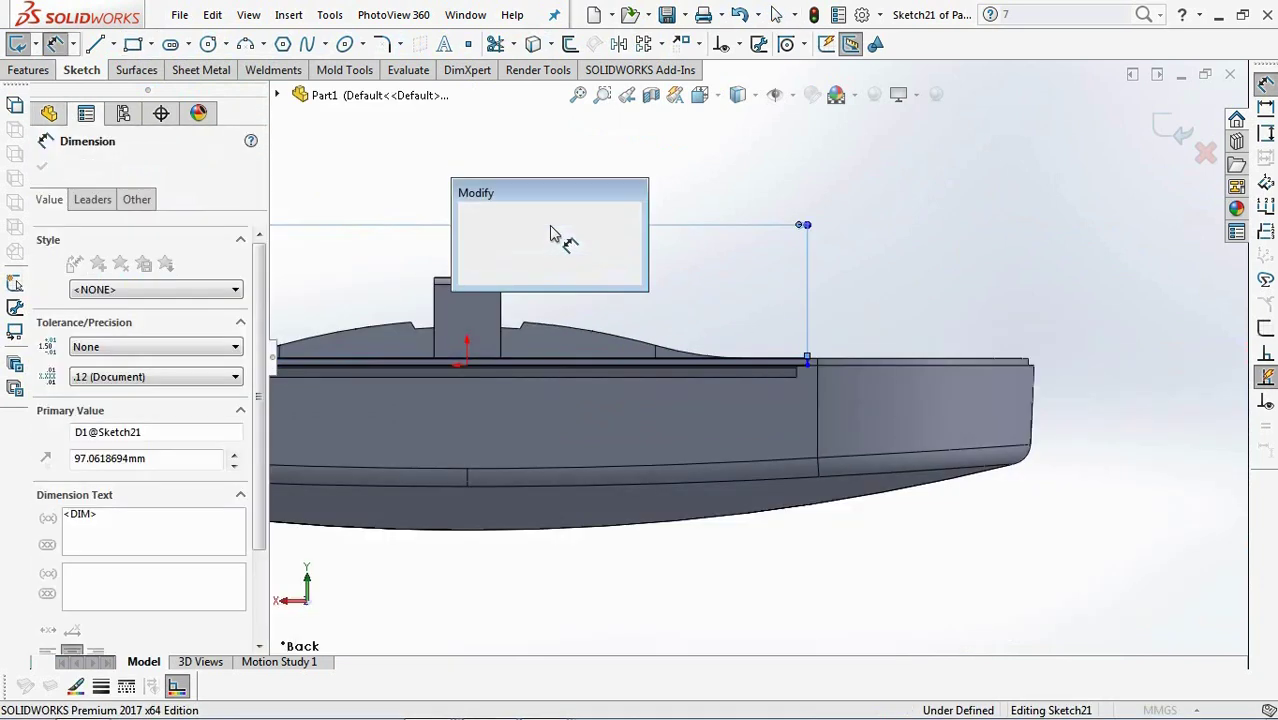
pyautogui.write('100')
pyautogui.click(469, 217)
# Dimension the distance from the origin to the rectangle's vertical end with the equation "D1@Sketch21"/2 to centre it.
pyautogui.click(467, 364)
pyautogui.click(806, 359)
pyautogui.click(637, 258)
pyautogui.write('=')
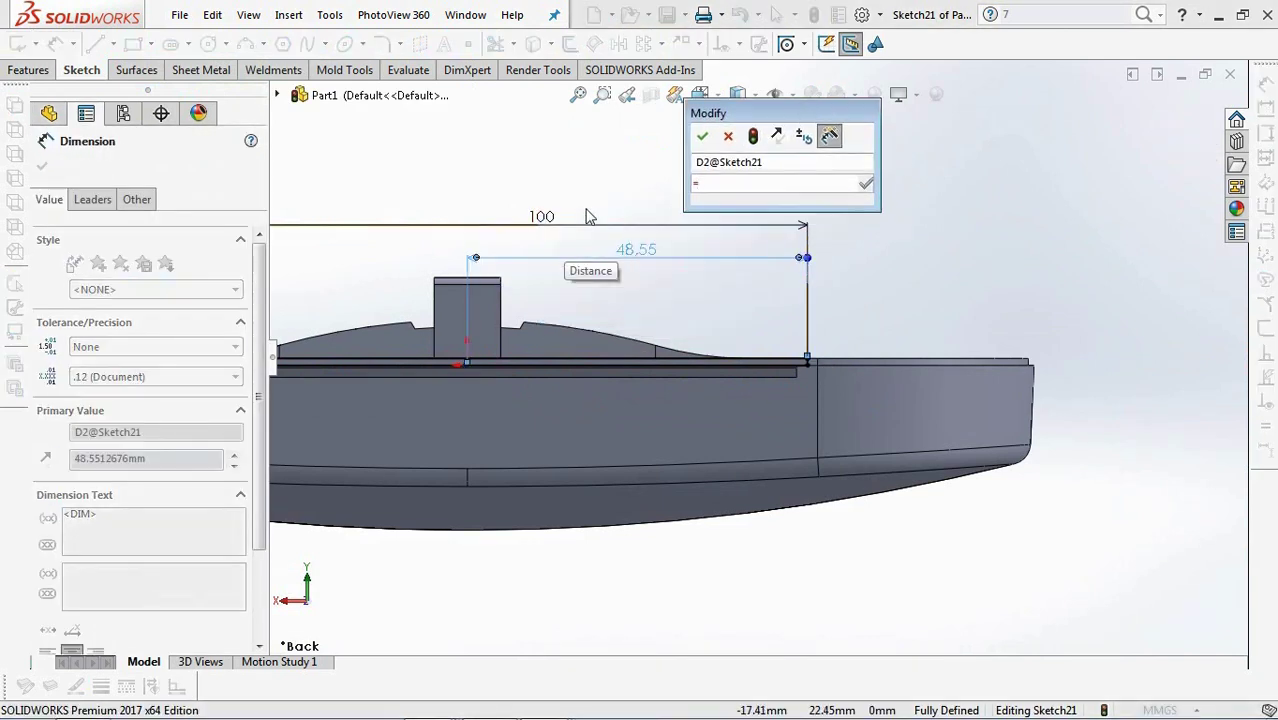
pyautogui.click(539, 220)
pyautogui.write('/')
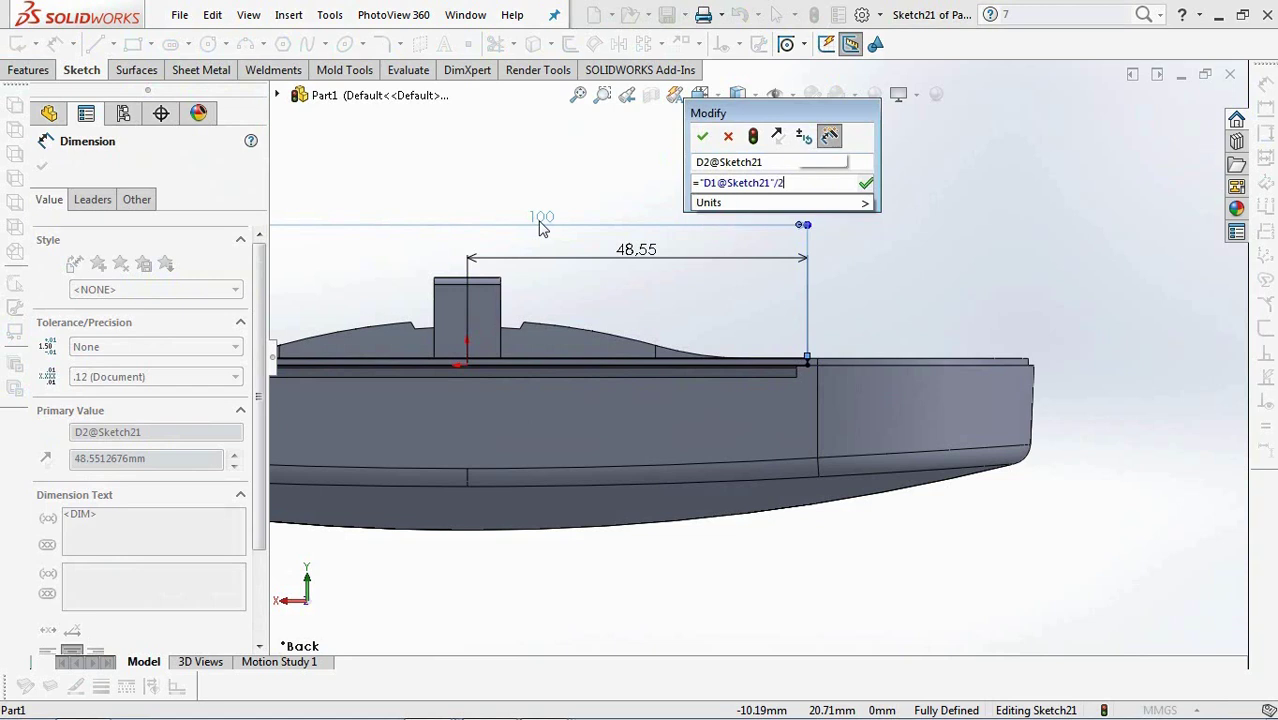
pyautogui.write('2')
pyautogui.click(702, 136)
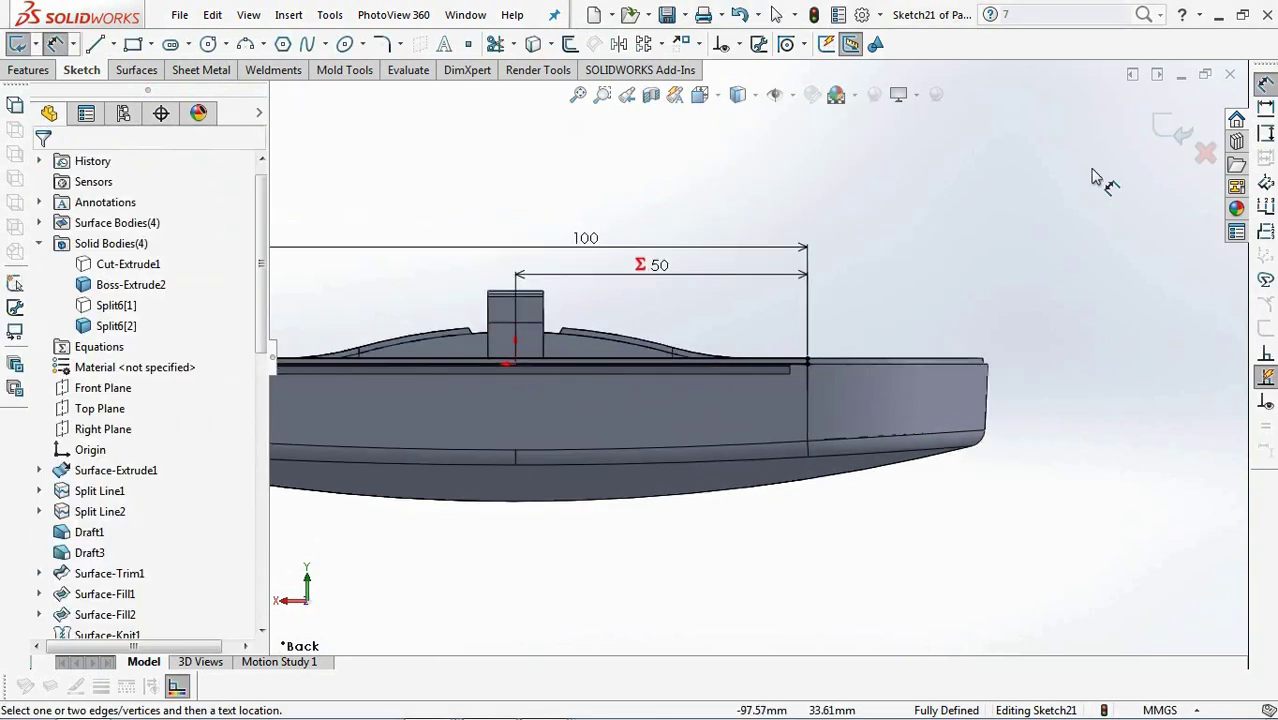
# Split the lower shell with the 100 mm rectangle sketch and consume the raised lip piece beside the strip.
pyautogui.click(1175, 133)
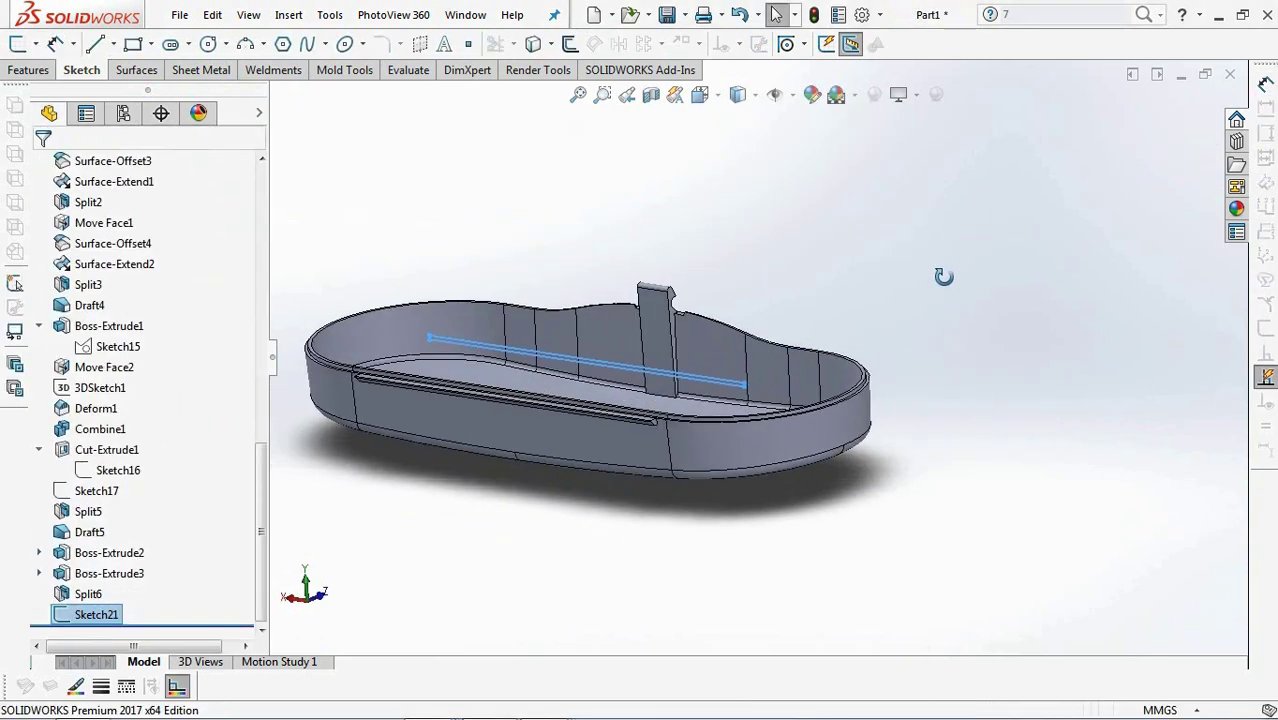
pyautogui.click(28, 70)
pyautogui.click(656, 44)
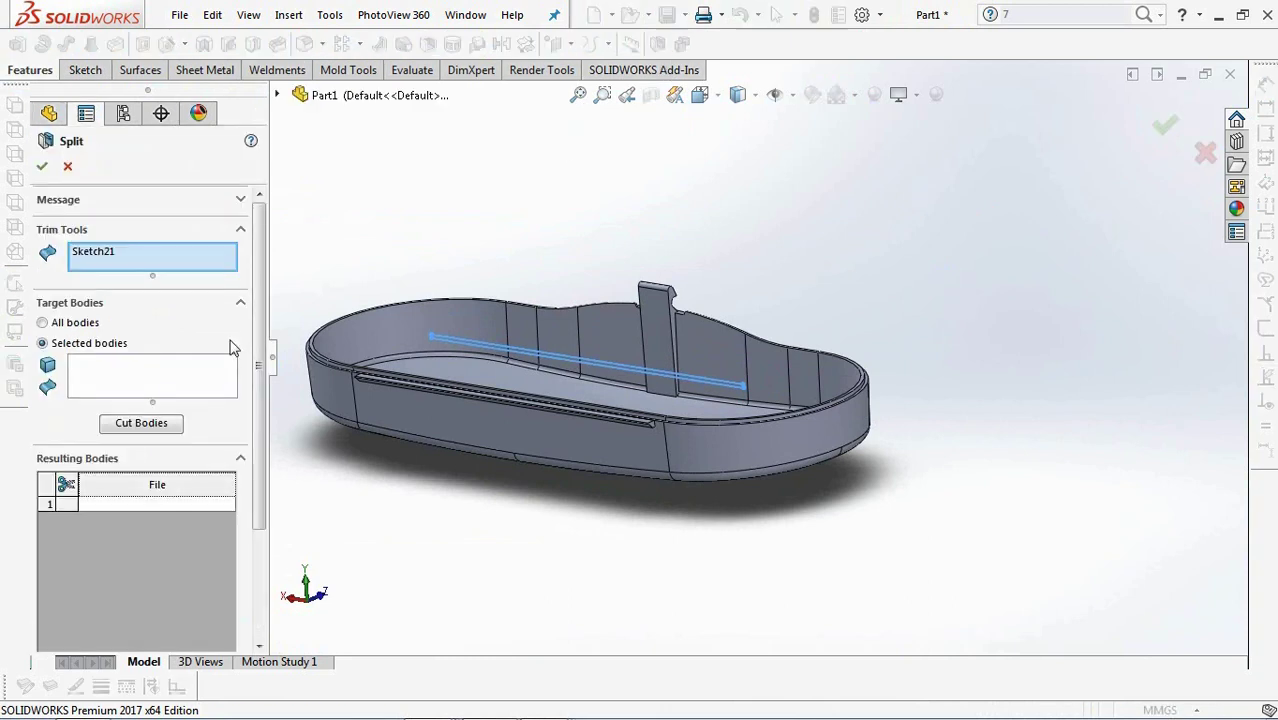
pyautogui.click(150, 380)
pyautogui.click(338, 405)
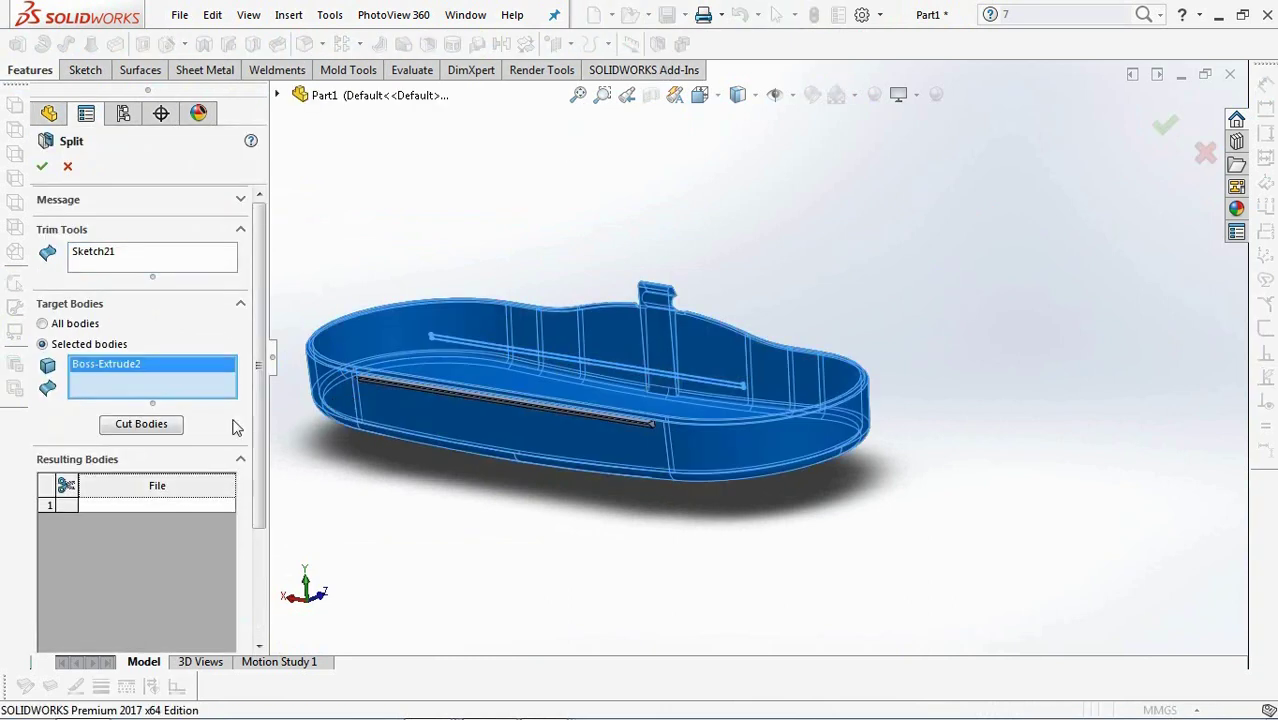
pyautogui.click(141, 424)
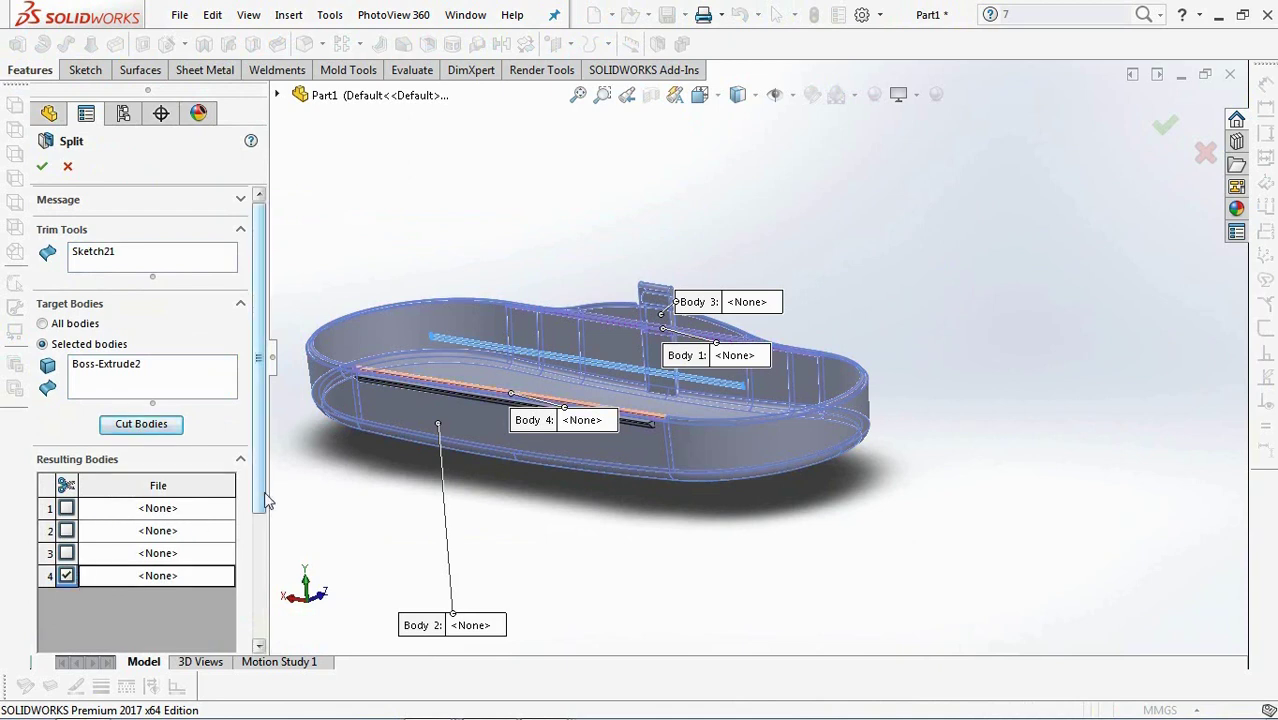
pyautogui.scroll(-3, 267, 500)
pyautogui.scroll(-3, 424, 538)
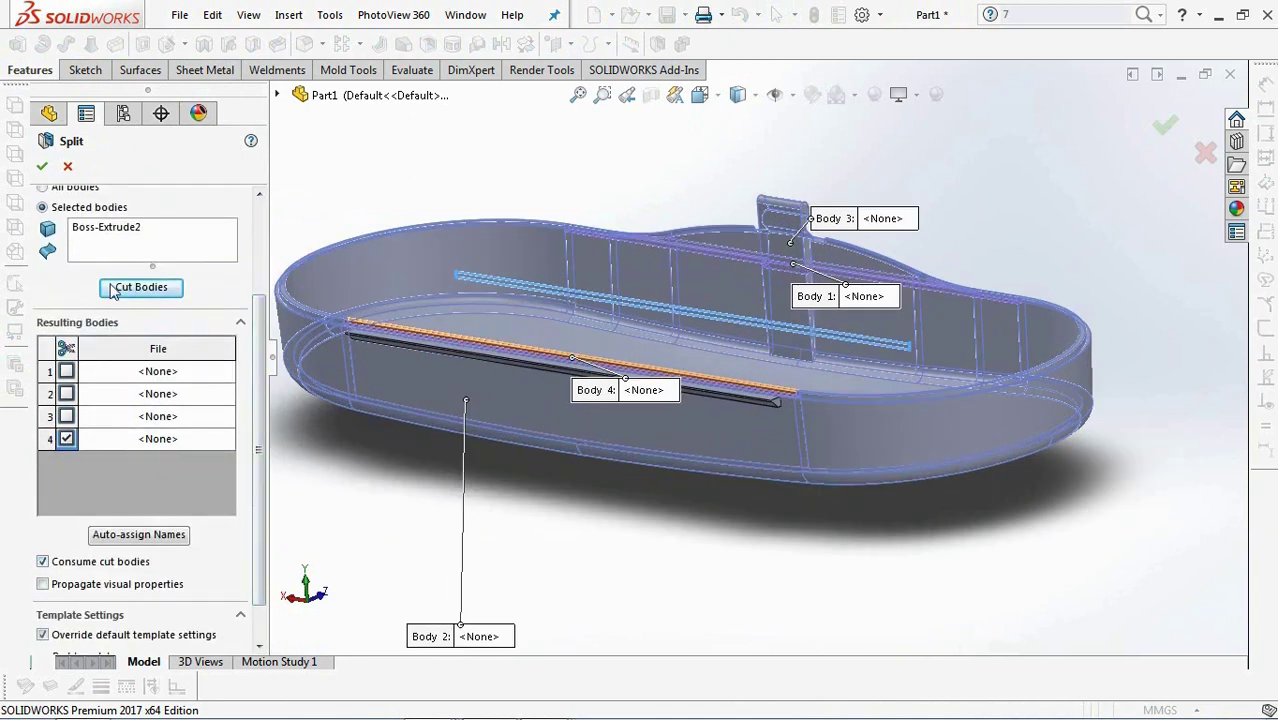
pyautogui.click(42, 166)
pyautogui.moveTo(561, 483); pyautogui.dragTo(545, 499, button='middle')
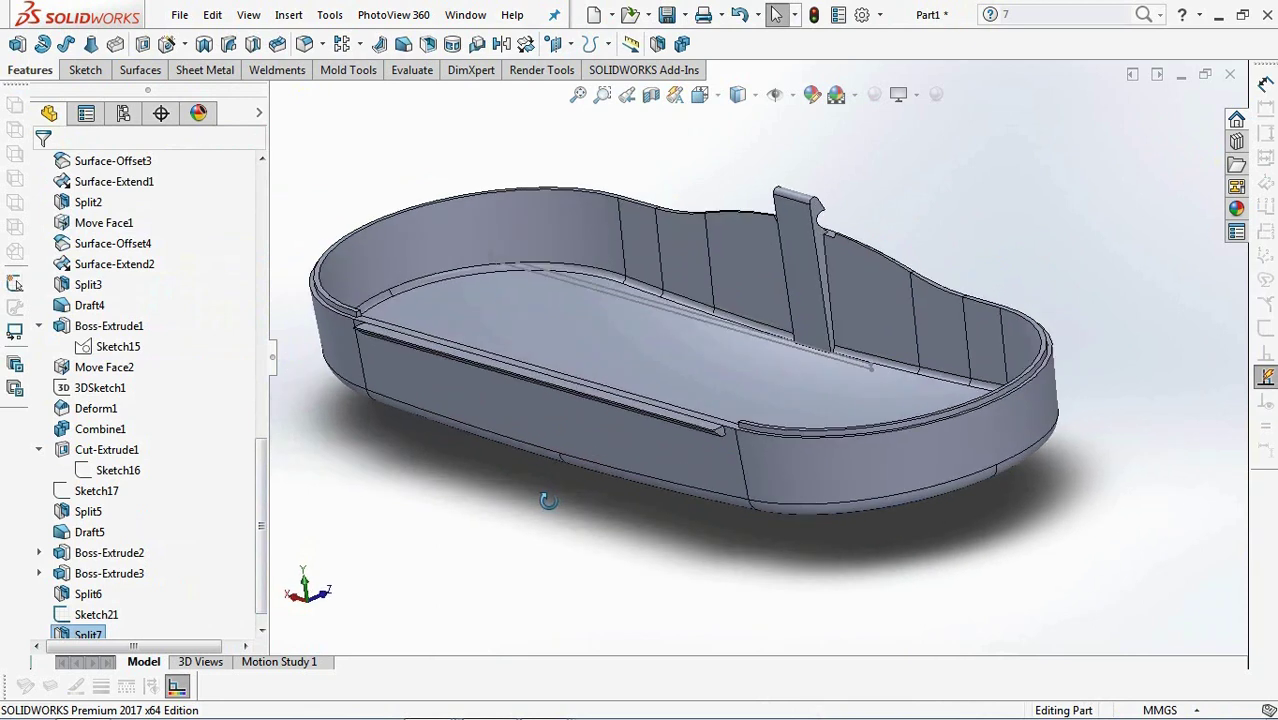
# Combine the lower half of the side strip with the lower shell using the Add operation.
pyautogui.scroll(-2, 539, 501)
pyautogui.click(609, 172)
pyautogui.click(692, 121)
pyautogui.click(681, 44)
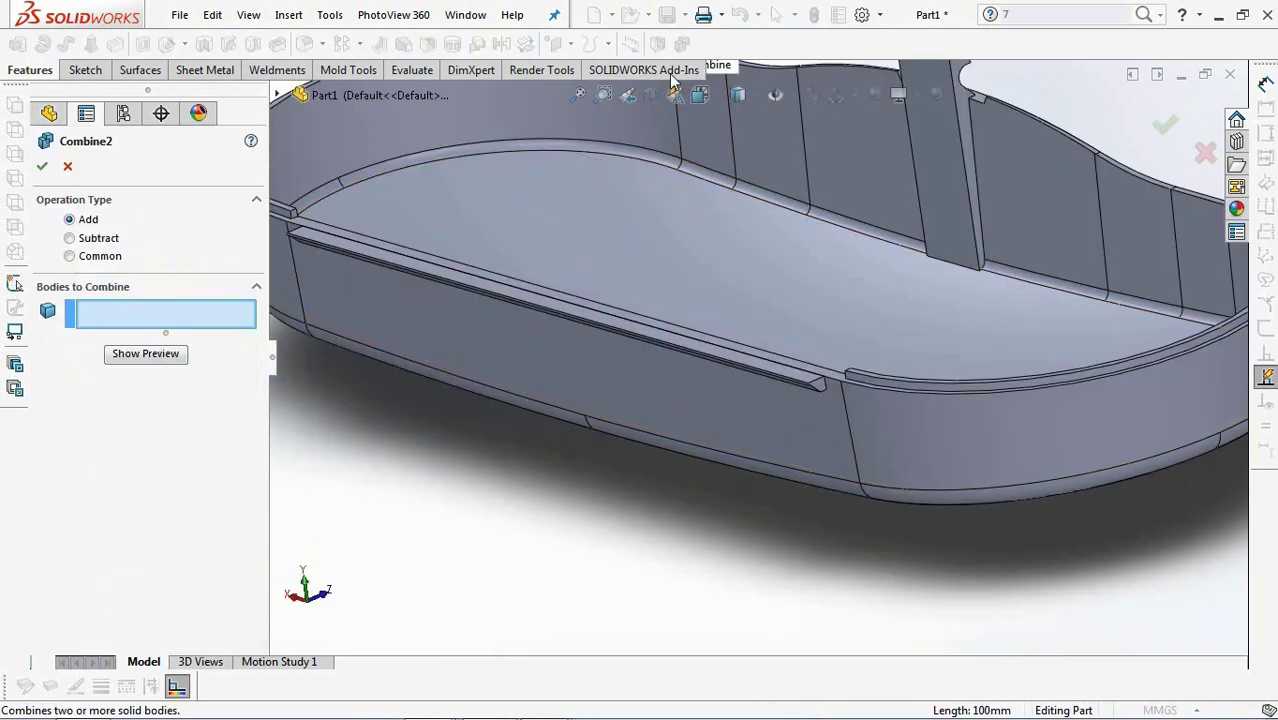
pyautogui.click(588, 321)
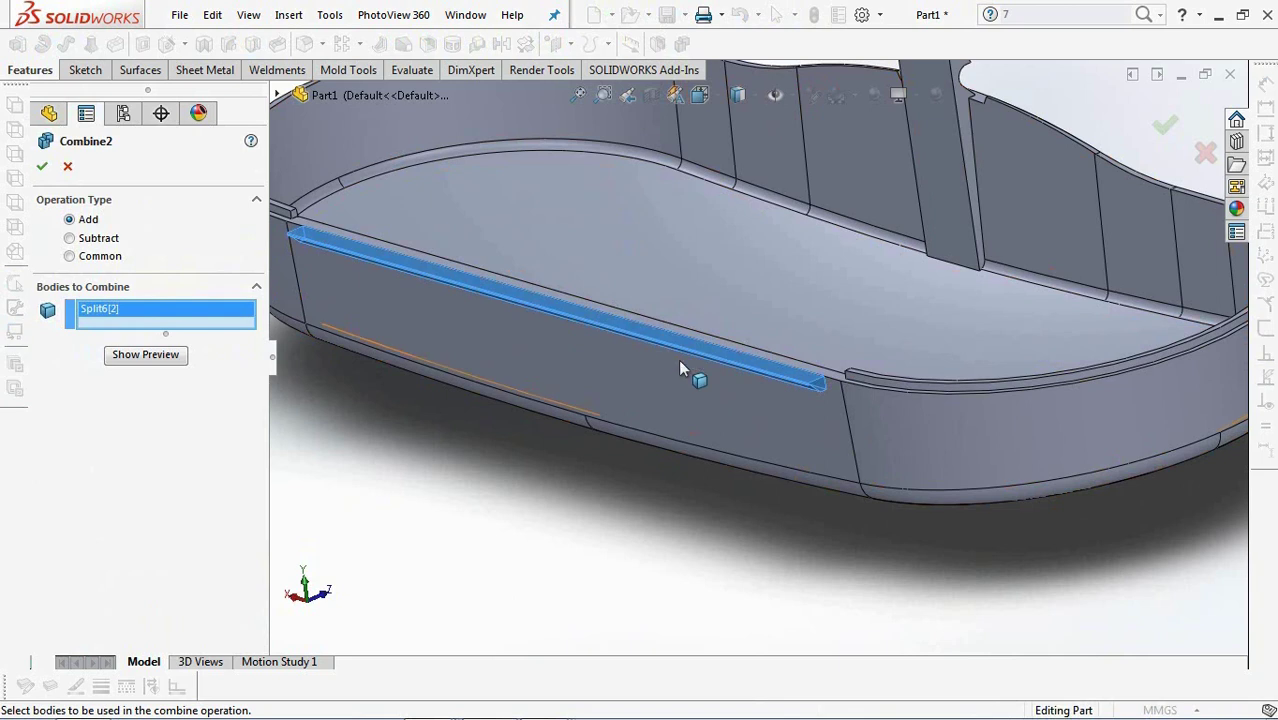
pyautogui.click(851, 411)
pyautogui.click(160, 370)
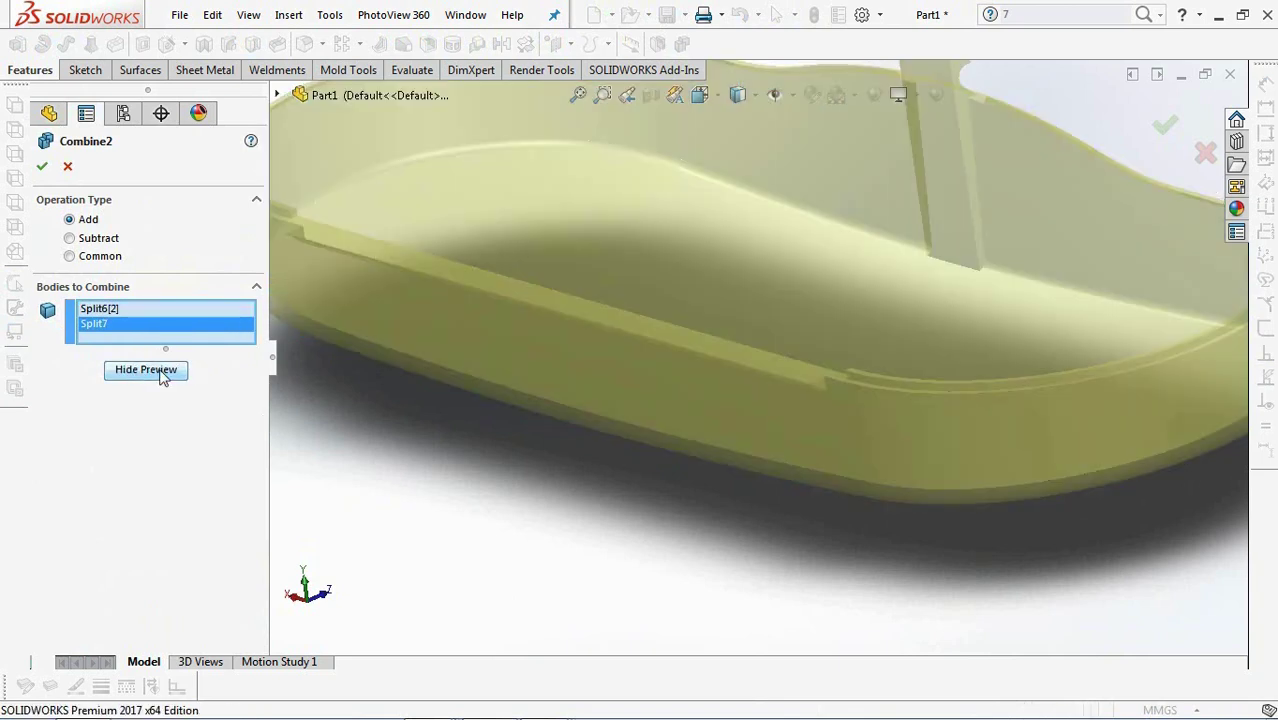
pyautogui.click(42, 168)
pyautogui.press('f')
# Hide the combined lower shell and show the upper shell and the upper half of the side strip.
pyautogui.click(592, 338)
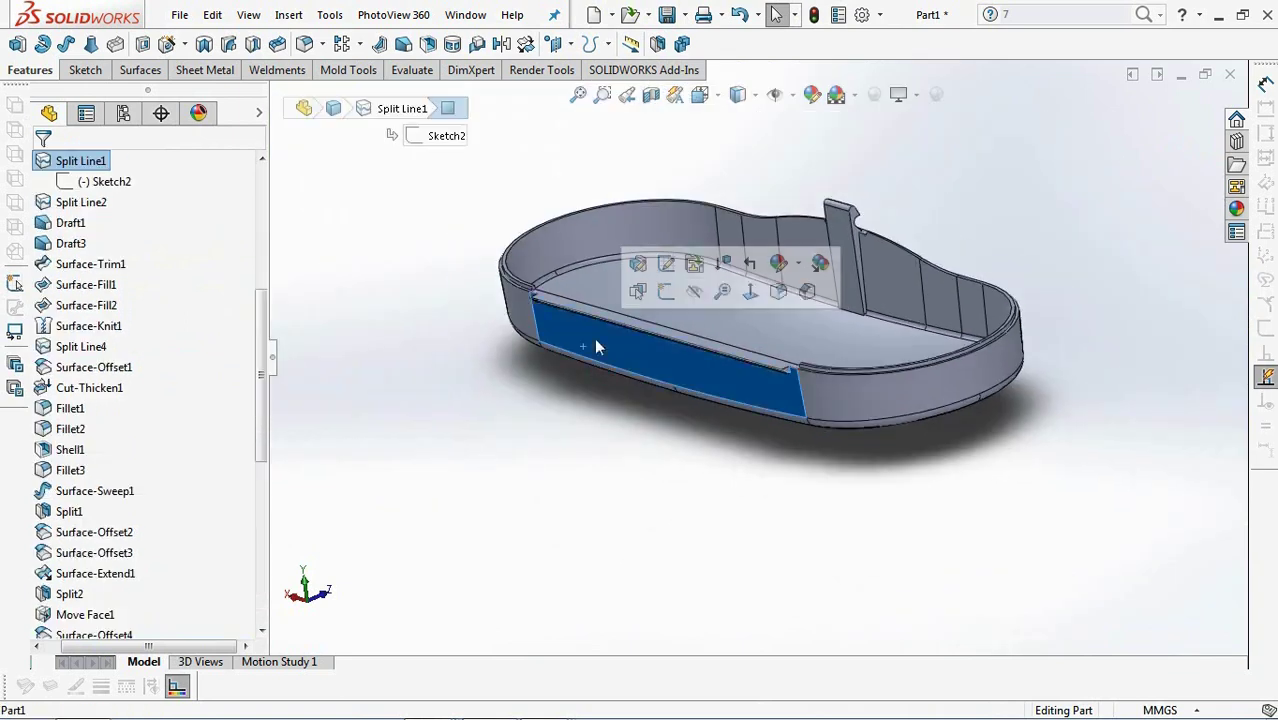
pyautogui.click(698, 295)
pyautogui.moveTo(262, 455); pyautogui.dragTo(247, 279)
pyautogui.click(110, 288)
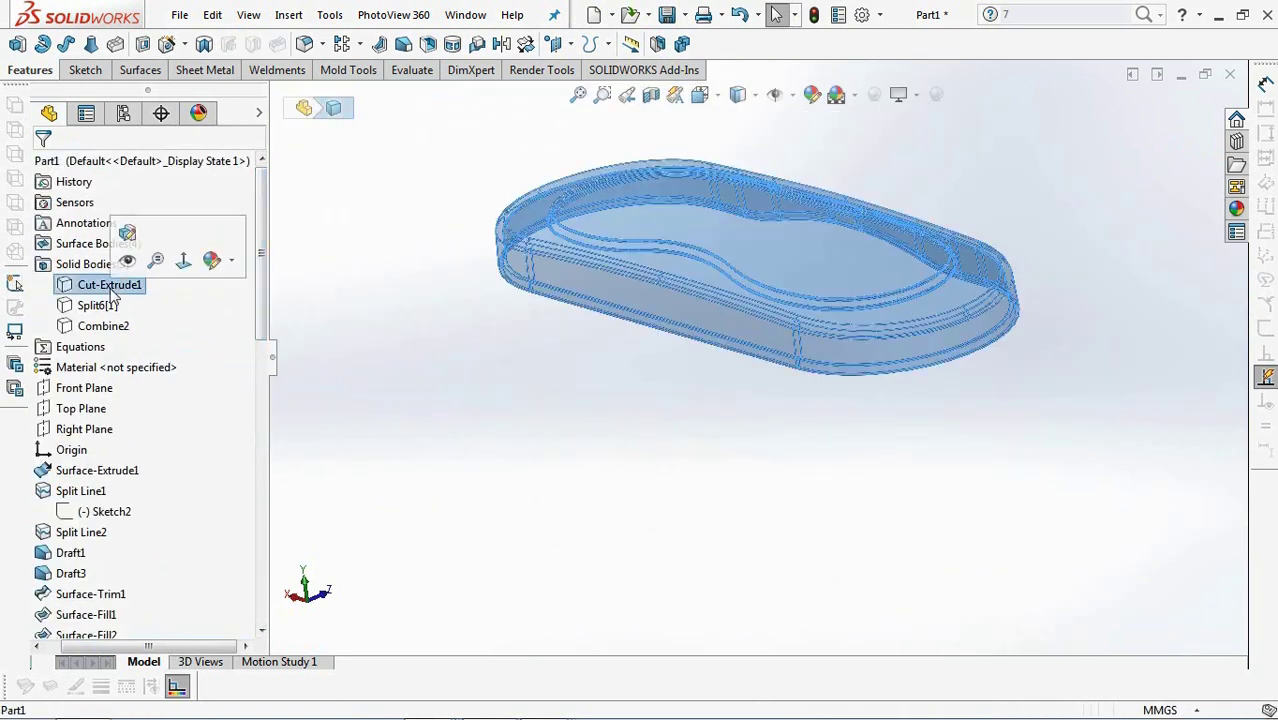
pyautogui.click(127, 262)
pyautogui.click(103, 306)
pyautogui.click(121, 281)
# Start a sketch on the upper shell's narrow stepped rim face beside the strip.
pyautogui.moveTo(640, 440); pyautogui.dragTo(785, 237, button='middle')
pyautogui.scroll(-3, 716, 198)
pyautogui.scroll(-2, 716, 198)
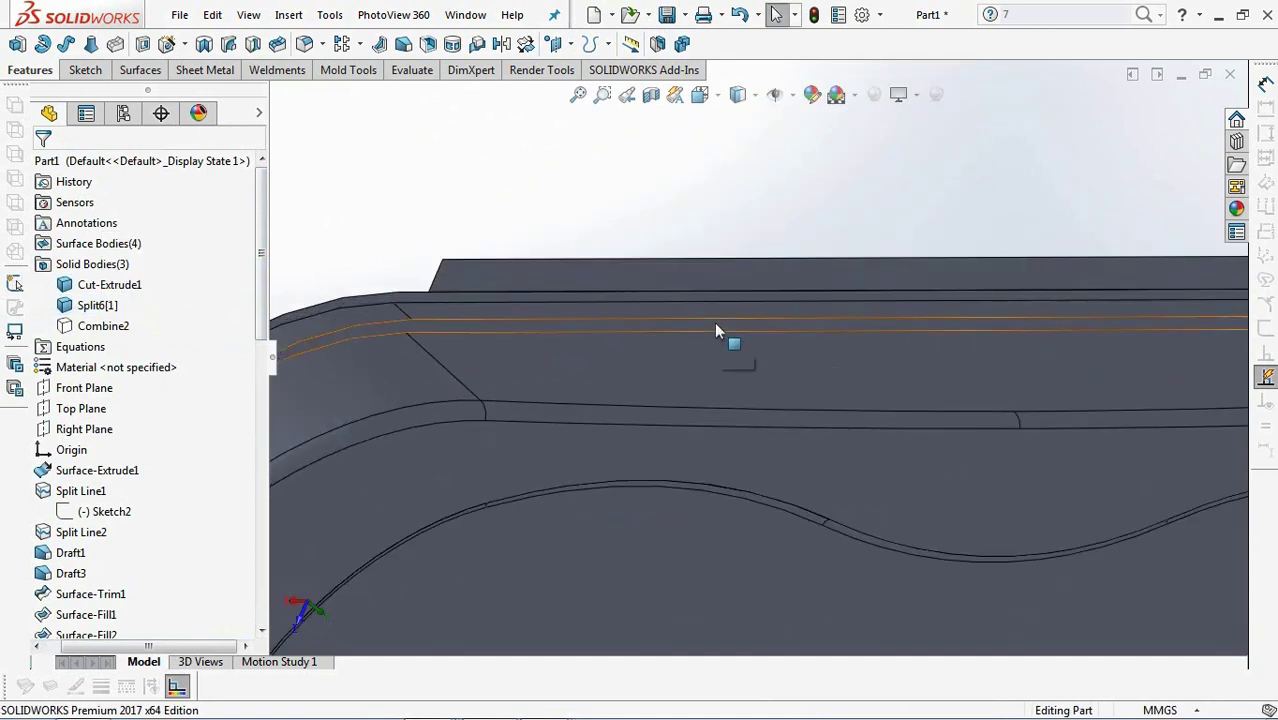
pyautogui.click(714, 321)
pyautogui.click(18, 45)
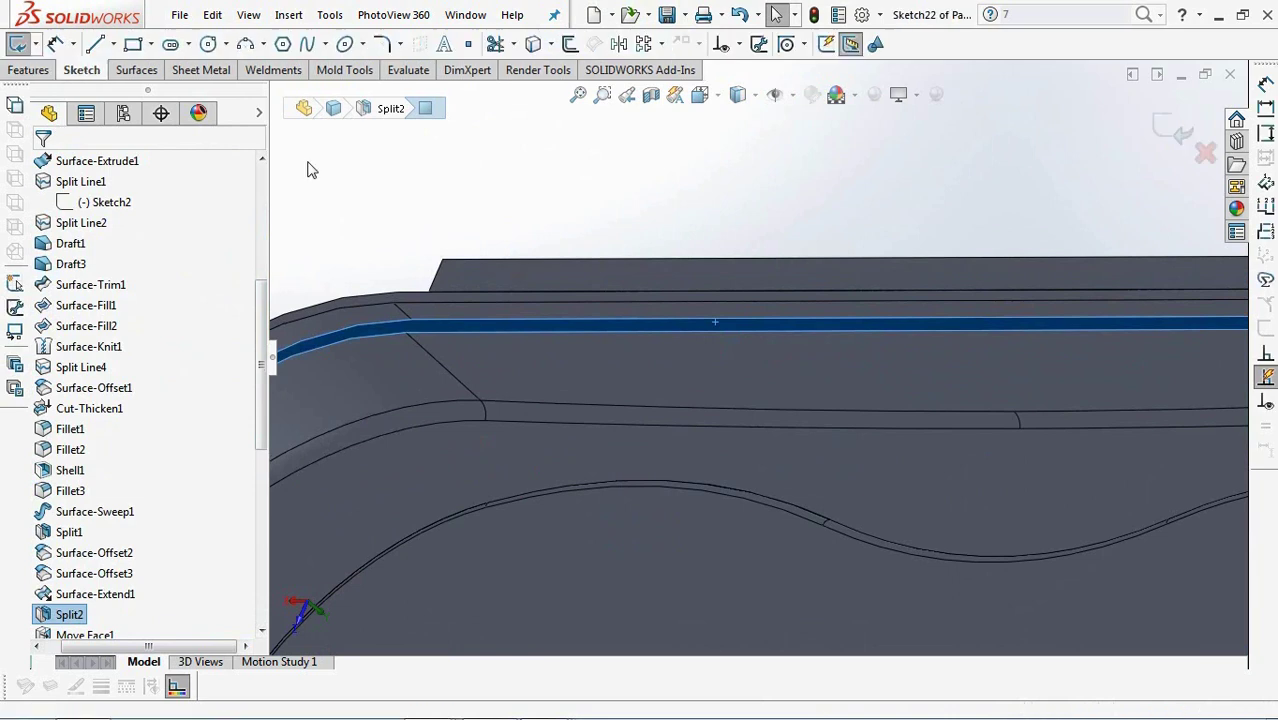
pyautogui.click(700, 95)
pyautogui.click(698, 119)
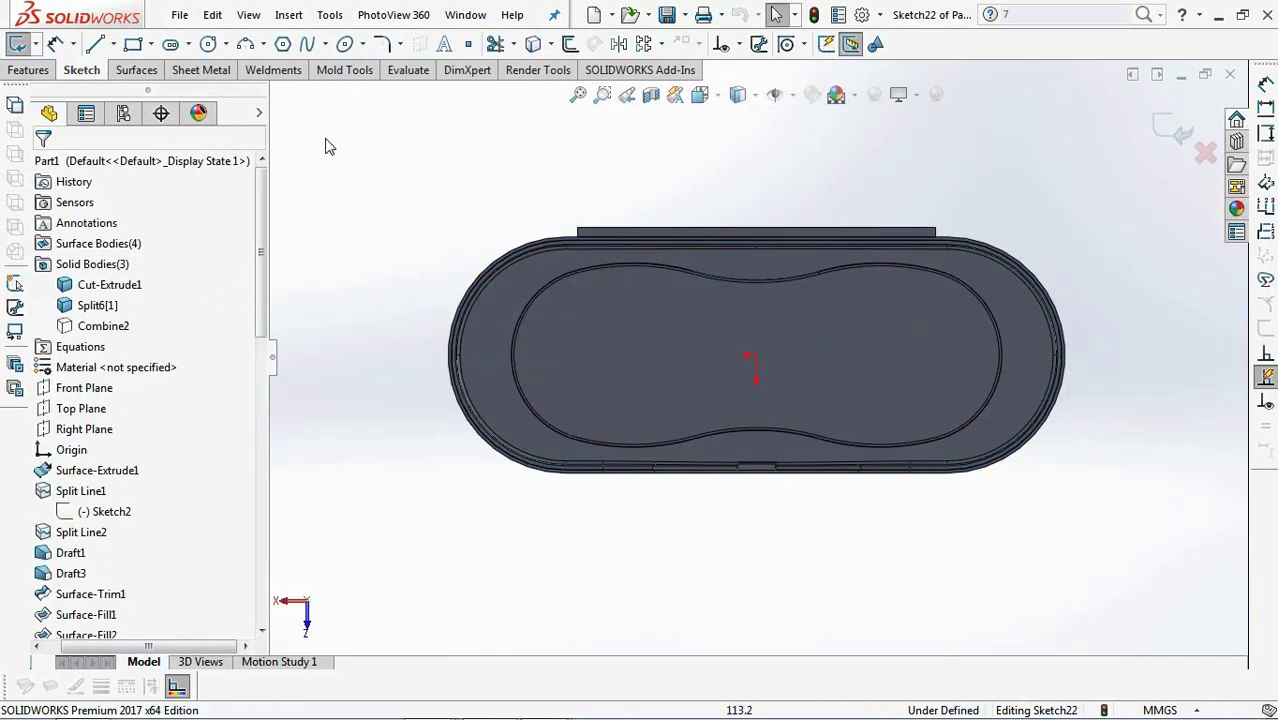
# Sketch a thin corner rectangle about 94 by 1.1 mm along the upper shell's rim step, spanning the strip's length.
pyautogui.click(133, 45)
pyautogui.scroll(-6, 633, 265)
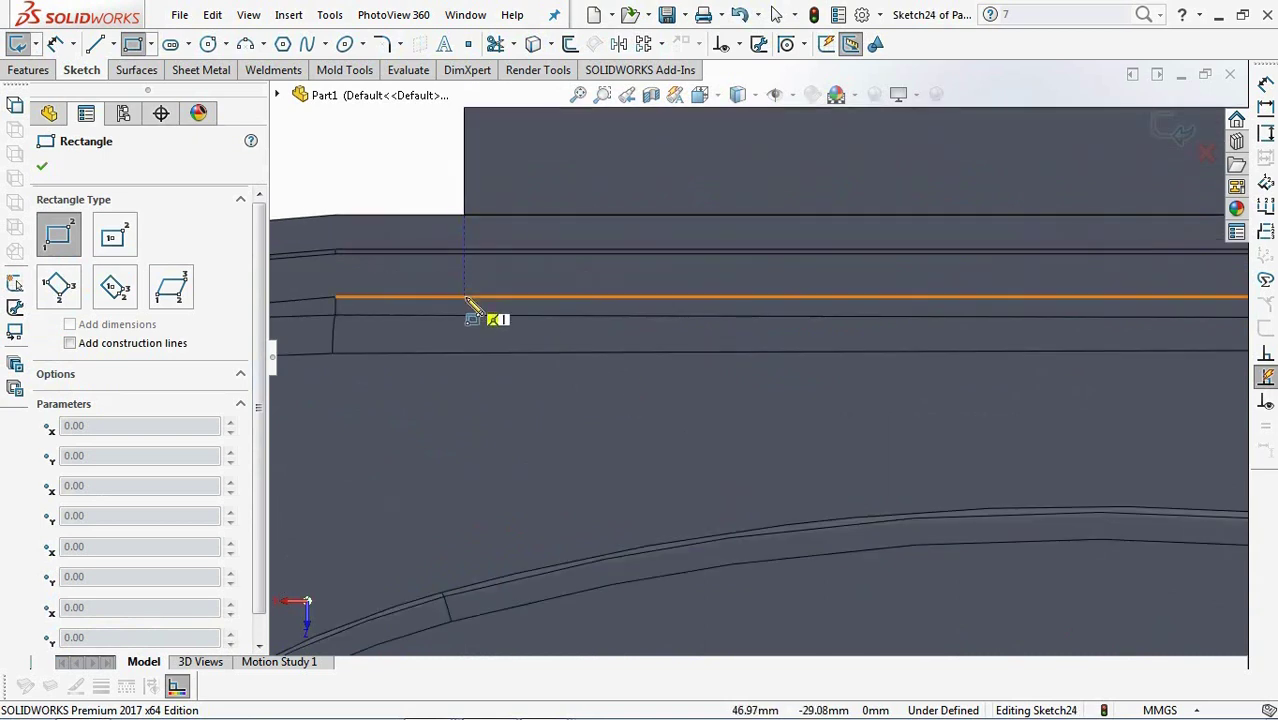
pyautogui.click(465, 299)
pyautogui.scroll(10, 819, 297)
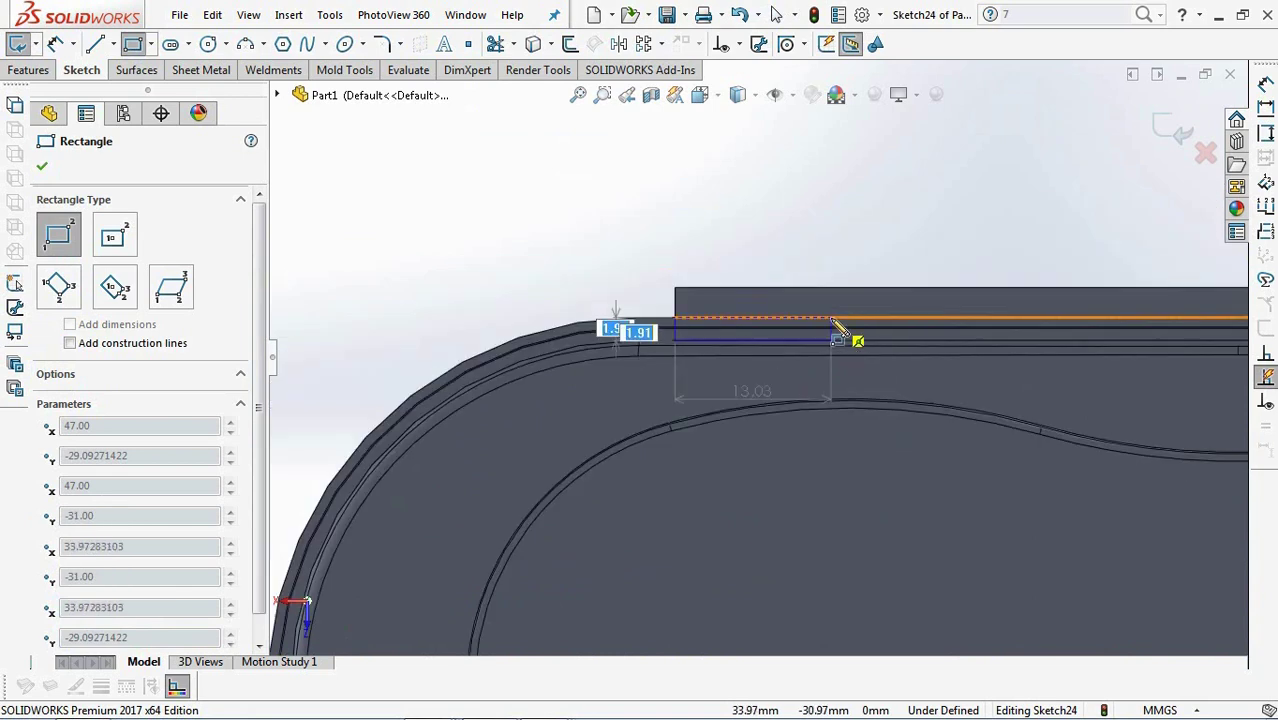
pyautogui.scroll(-10, 1022, 374)
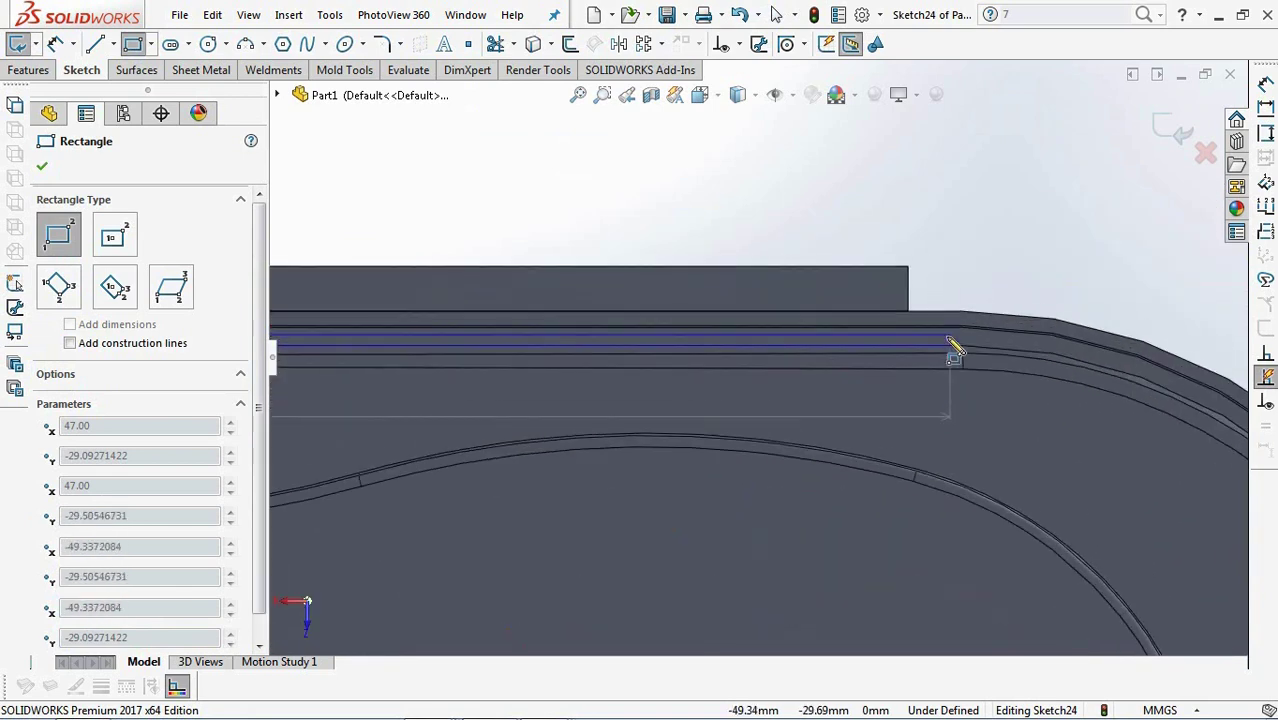
pyautogui.click(814, 306)
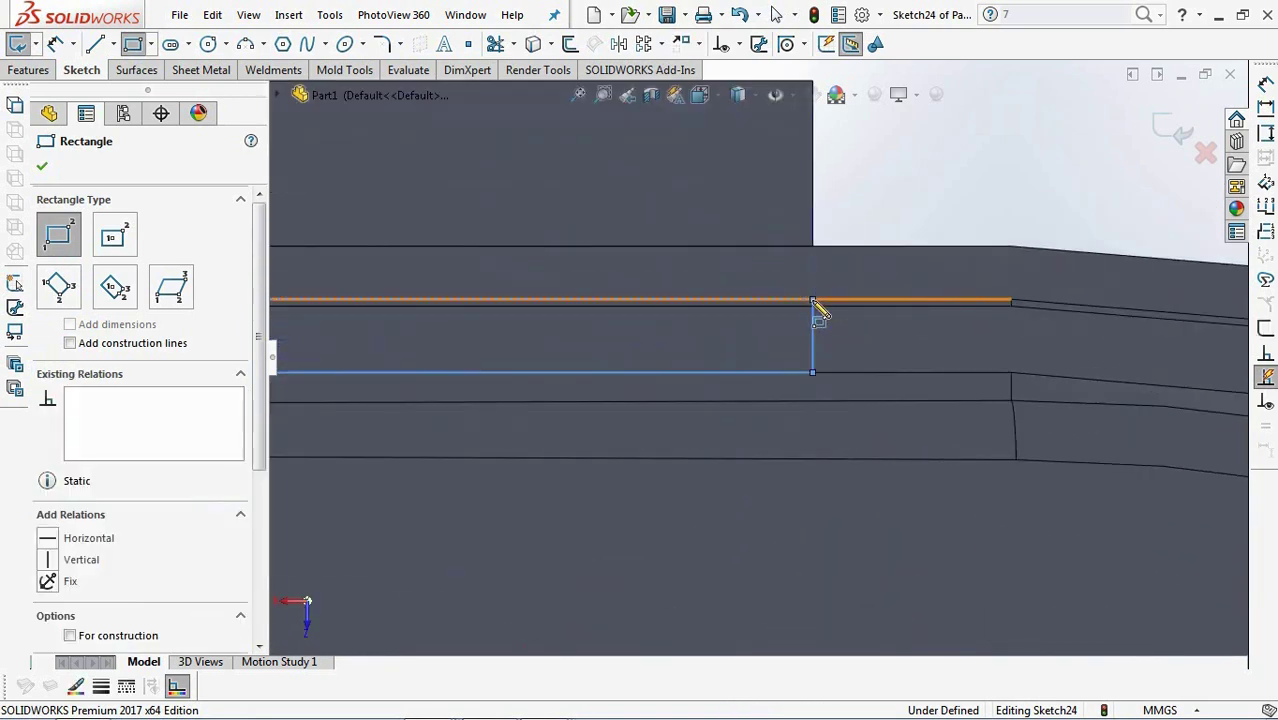
pyautogui.press('Escape')
# Make the rectangle's nearer short end collinear with the adjacent end edge of the strip.
pyautogui.click(739, 44)
pyautogui.click(770, 88)
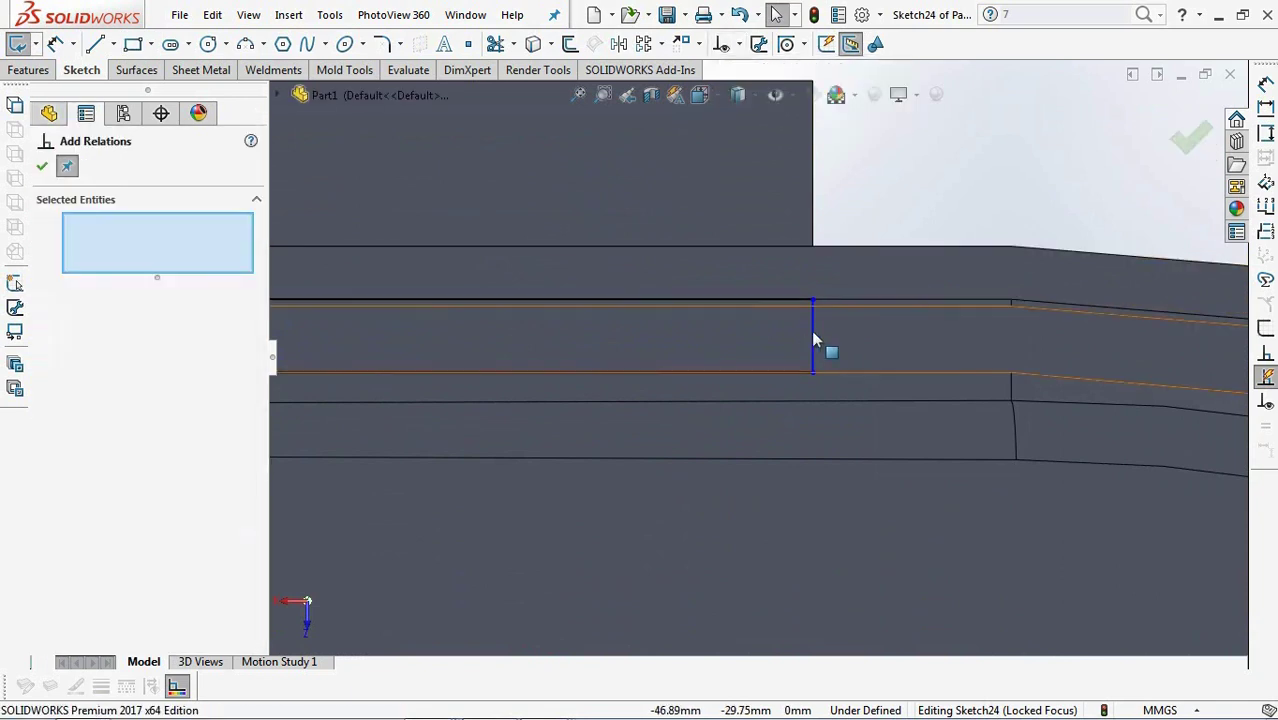
pyautogui.click(813, 335)
pyautogui.click(813, 240)
pyautogui.click(85, 469)
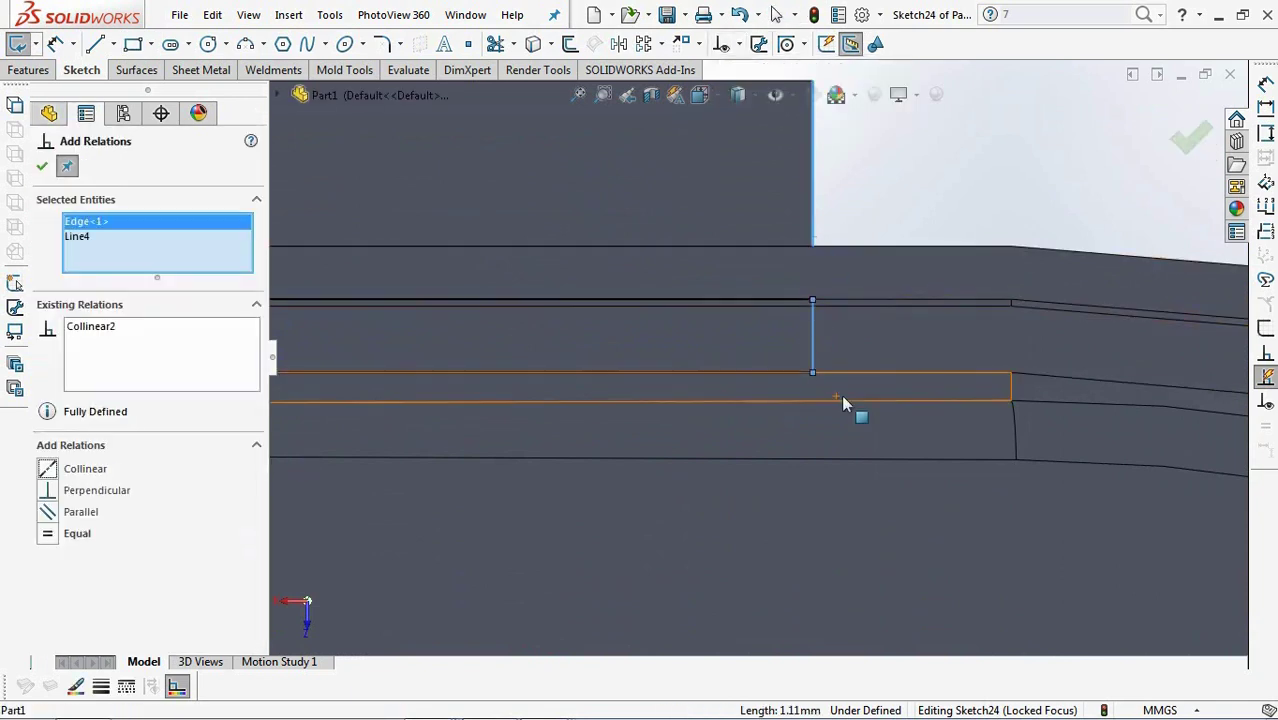
# Make the rectangle's opposite short end collinear with the strip's other end edge.
pyautogui.scroll(10, 841, 394)
pyautogui.scroll(-10, 445, 374)
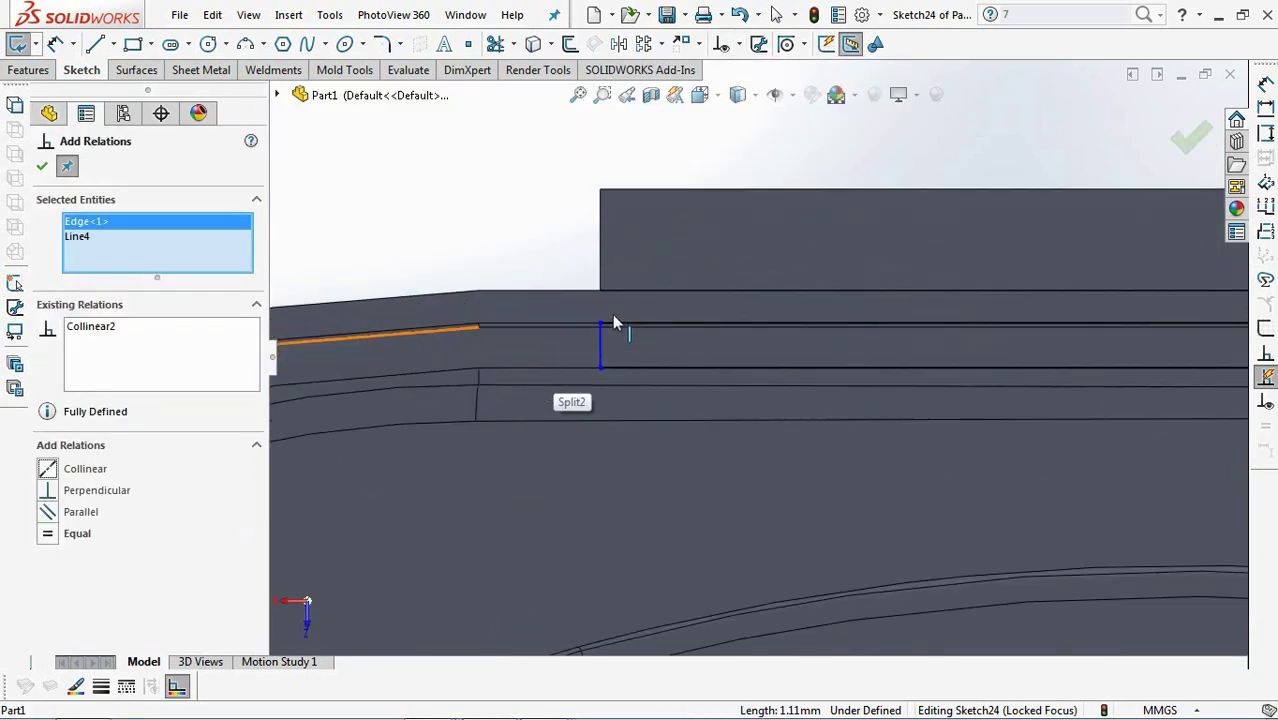
pyautogui.click(601, 357)
pyautogui.click(602, 283)
pyautogui.click(604, 285)
pyautogui.click(560, 323)
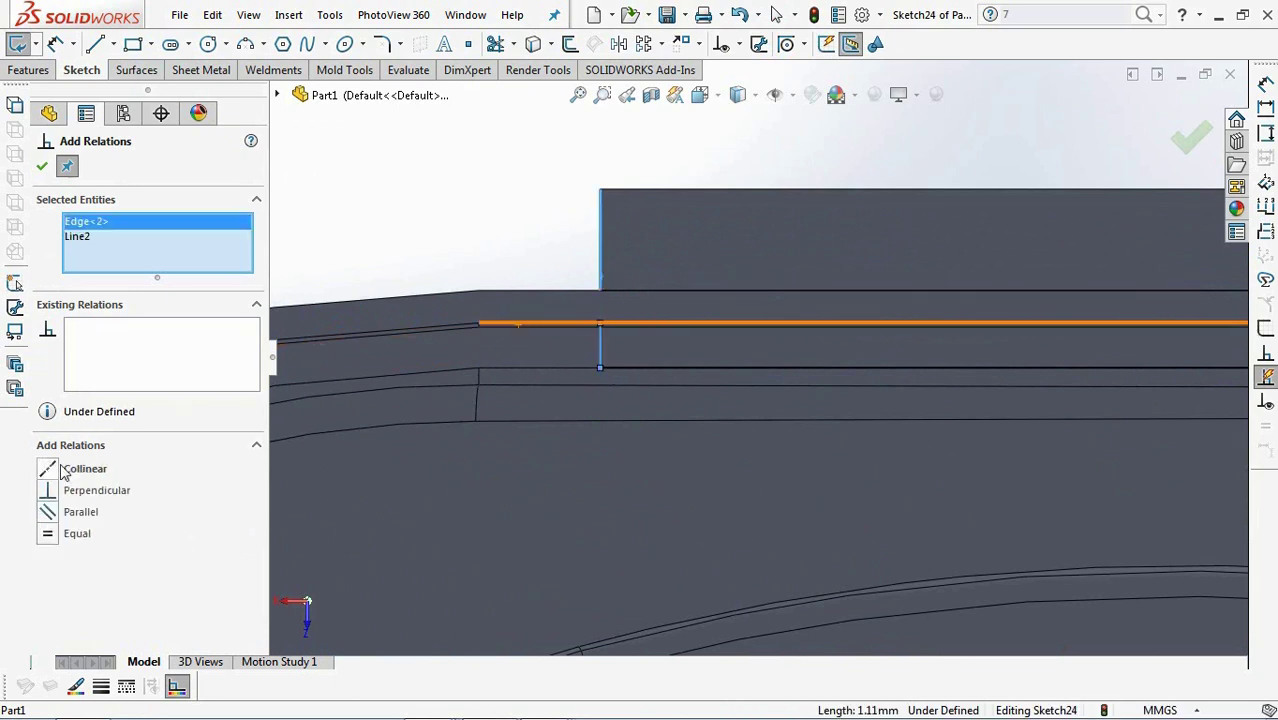
pyautogui.click(42, 166)
# Extrude the thin rectangle with Up To Surface, ending at the upper shell's outer rim face and merging the result.
pyautogui.moveTo(645, 362); pyautogui.dragTo(684, 318, button='middle')
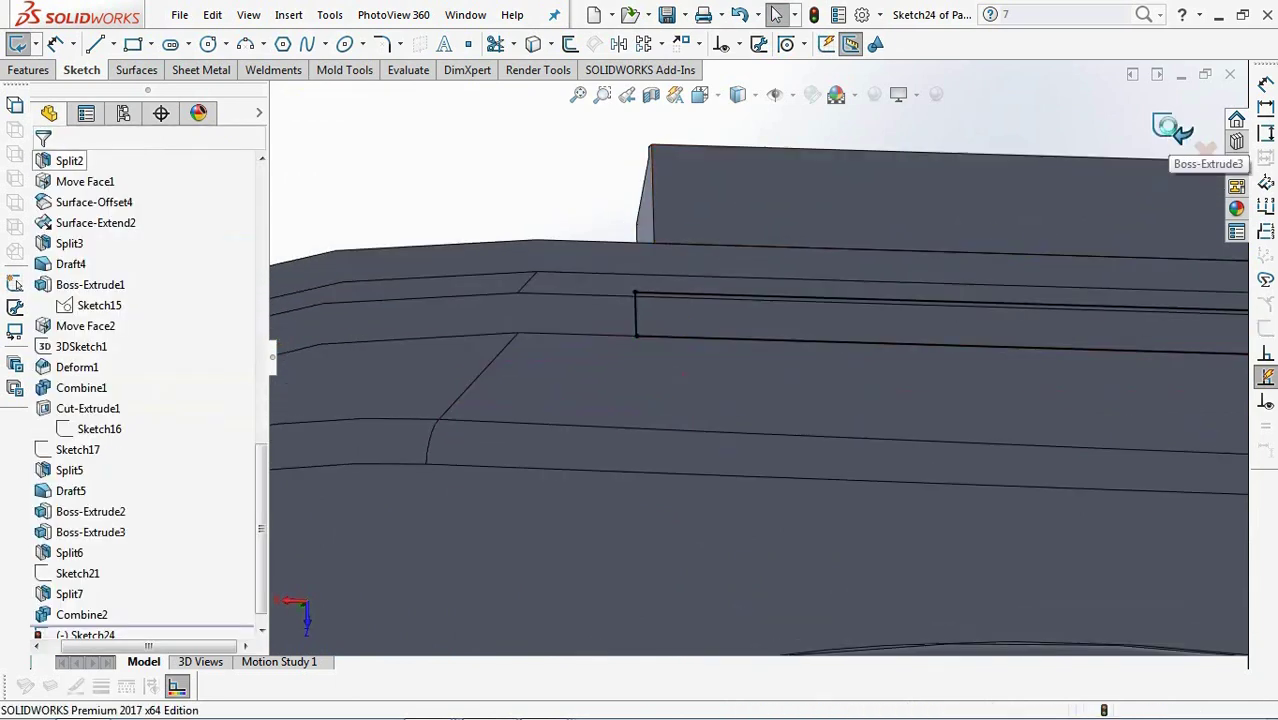
pyautogui.click(1168, 127)
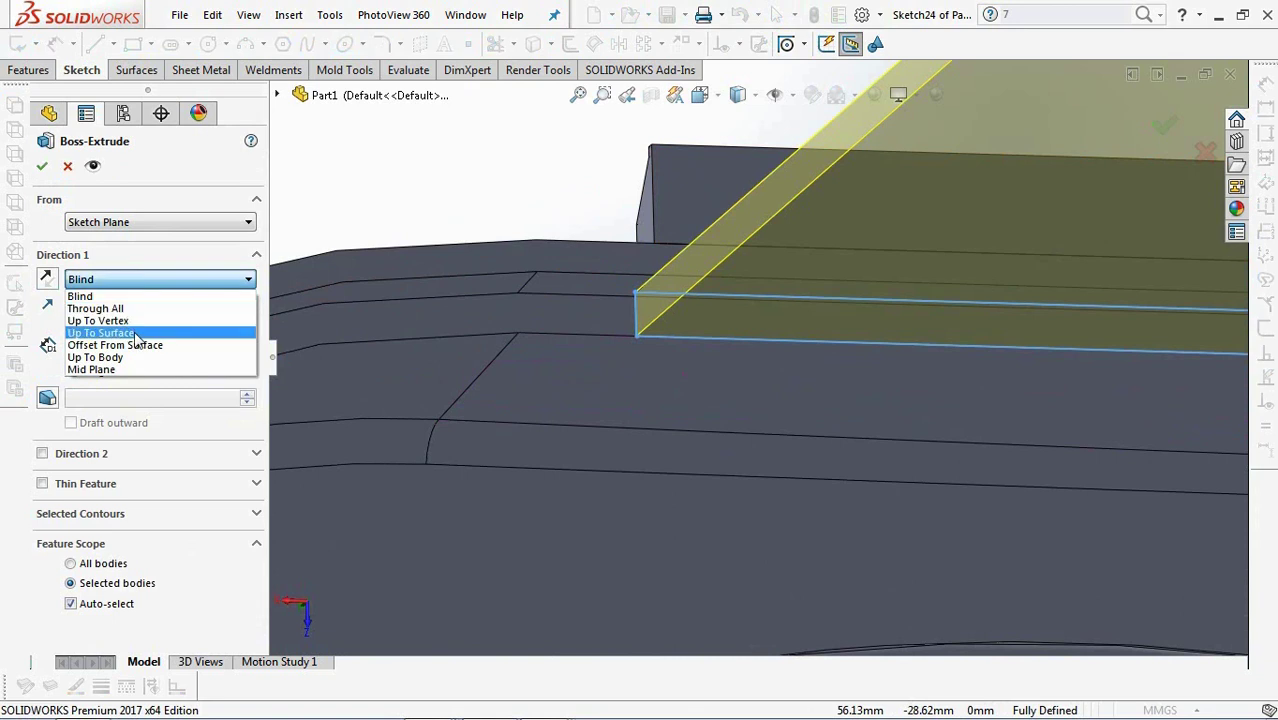
pyautogui.click(100, 322)
pyautogui.click(660, 272)
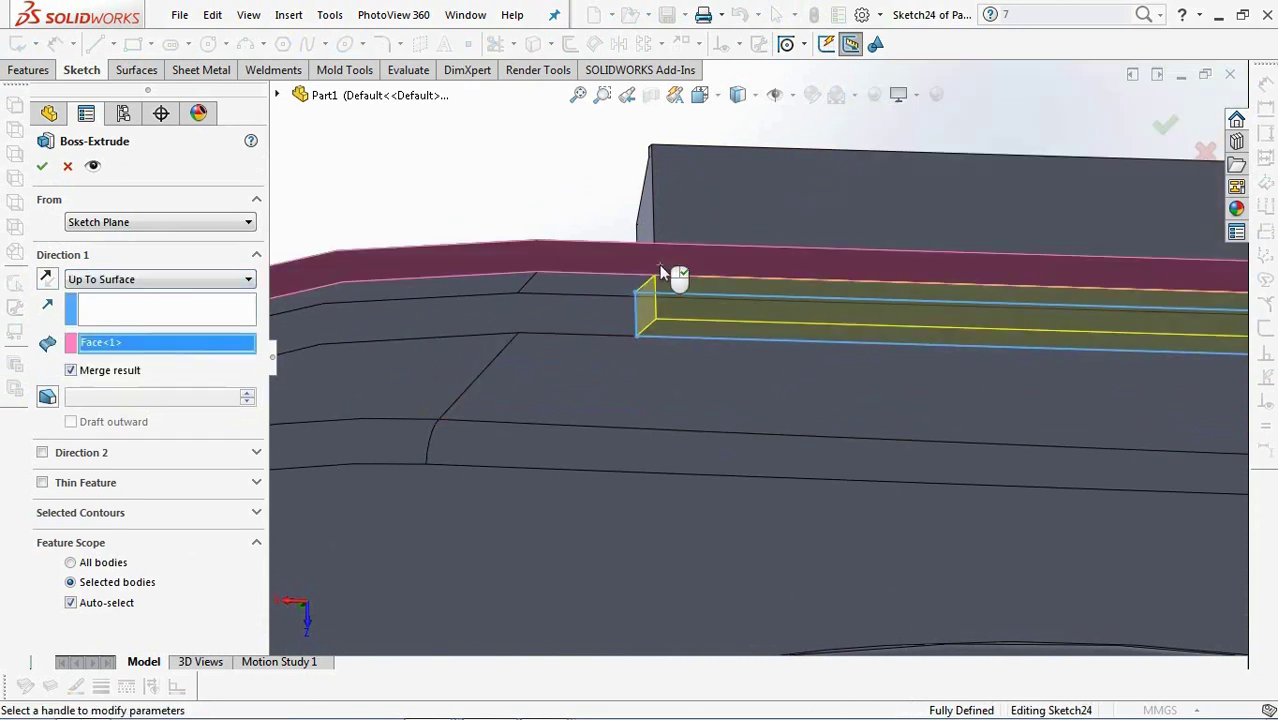
pyautogui.click(42, 168)
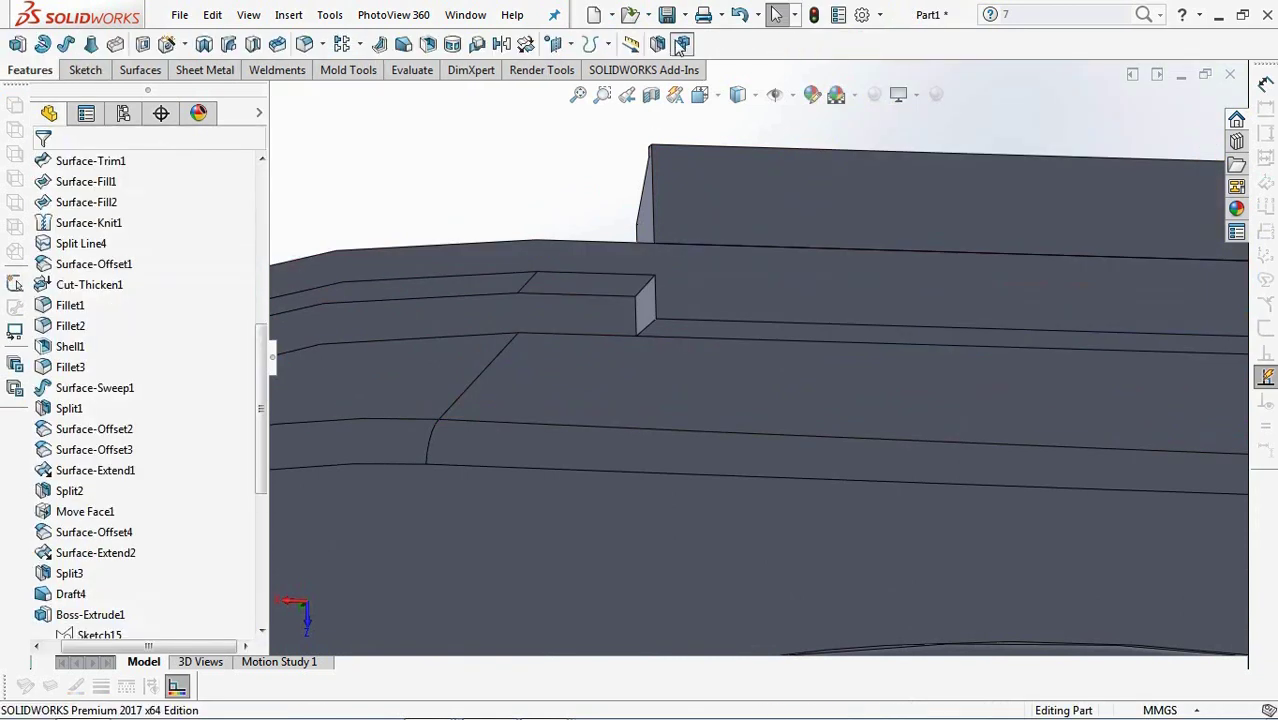
# Combine the upper half of the strip with the upper shell using the Add operation.
pyautogui.click(681, 44)
pyautogui.click(664, 194)
pyautogui.click(612, 265)
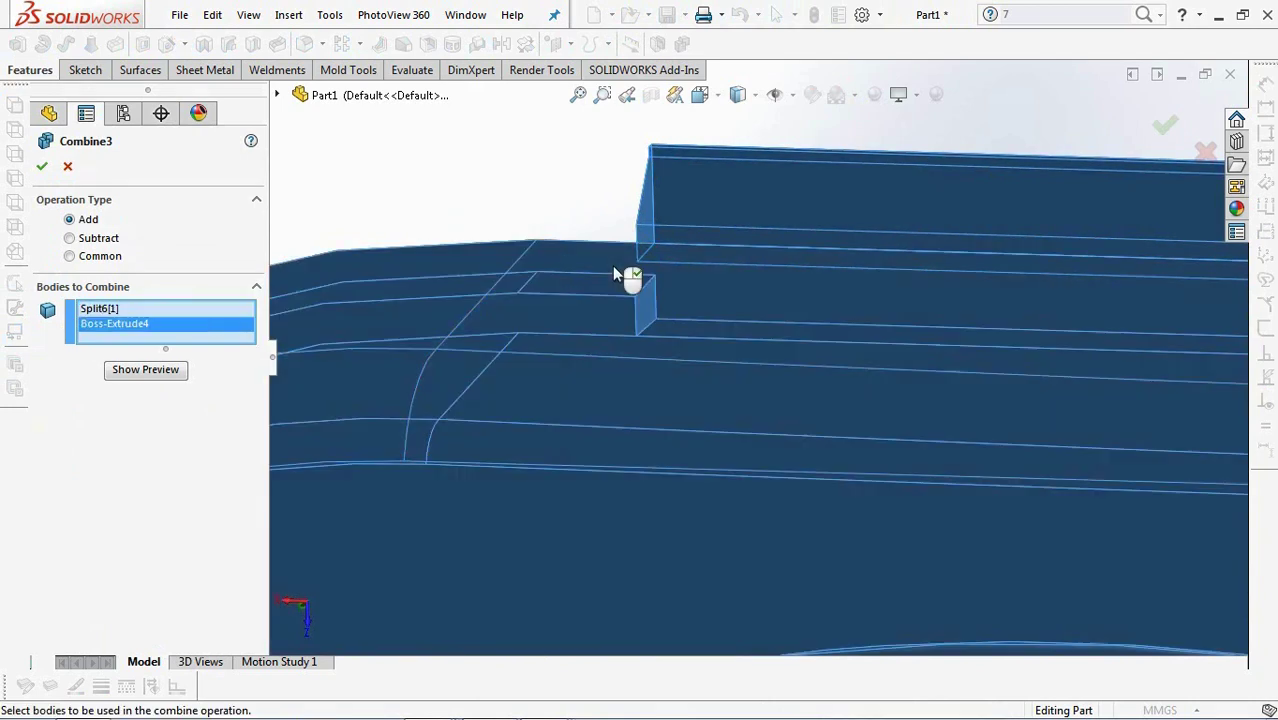
pyautogui.click(140, 369)
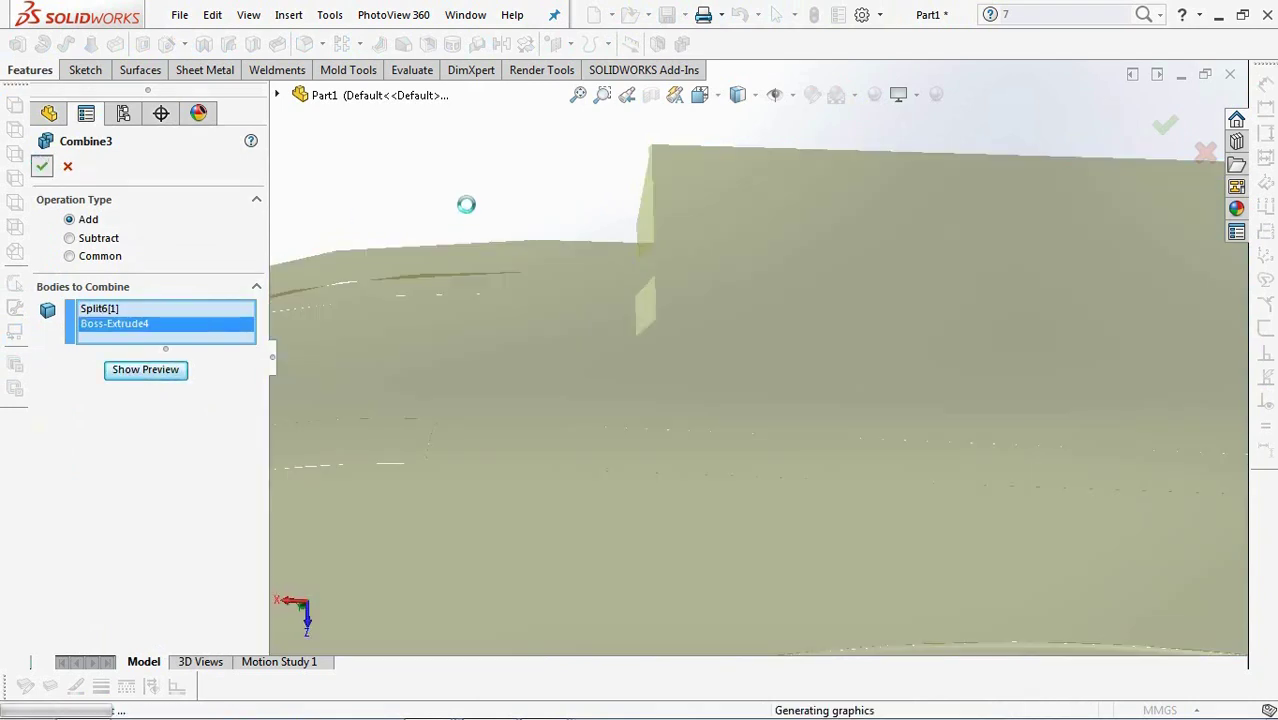
# Remove the narrow leftover face along the filled rim step using Delete Face with Delete and Patch.
pyautogui.moveTo(510, 201); pyautogui.dragTo(505, 105, button='middle')
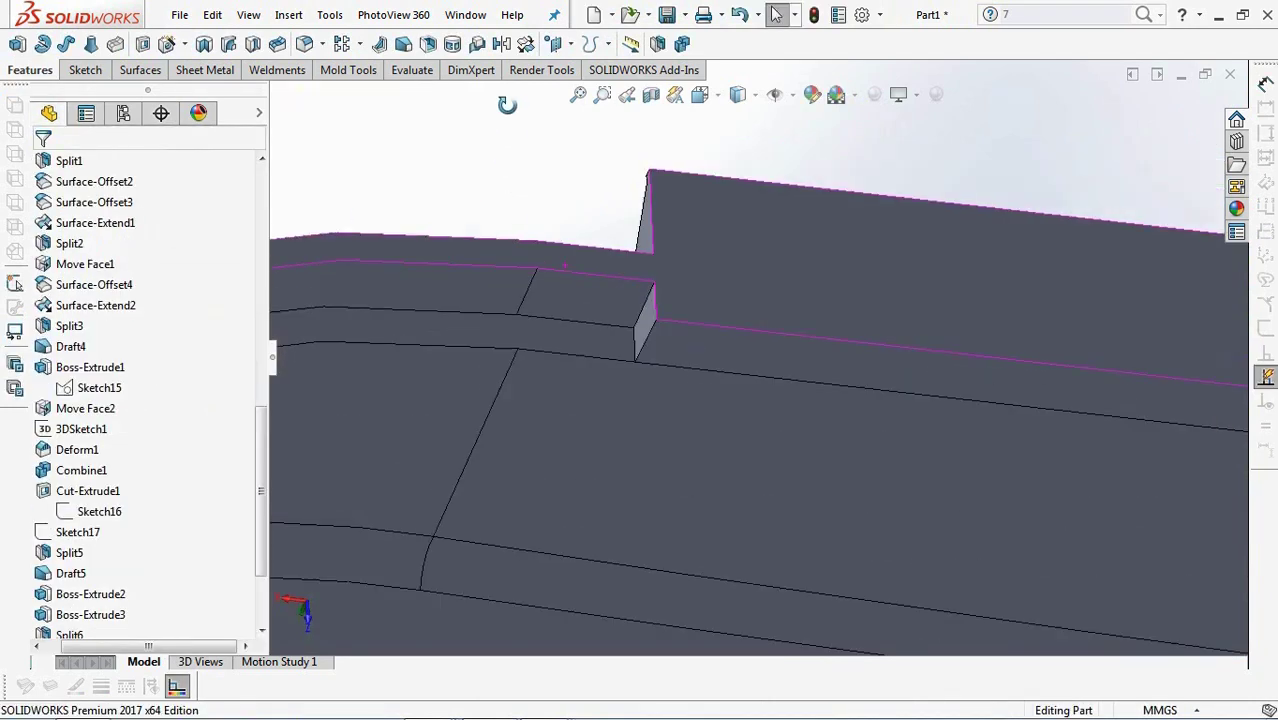
pyautogui.click(140, 70)
pyautogui.click(310, 44)
pyautogui.click(684, 356)
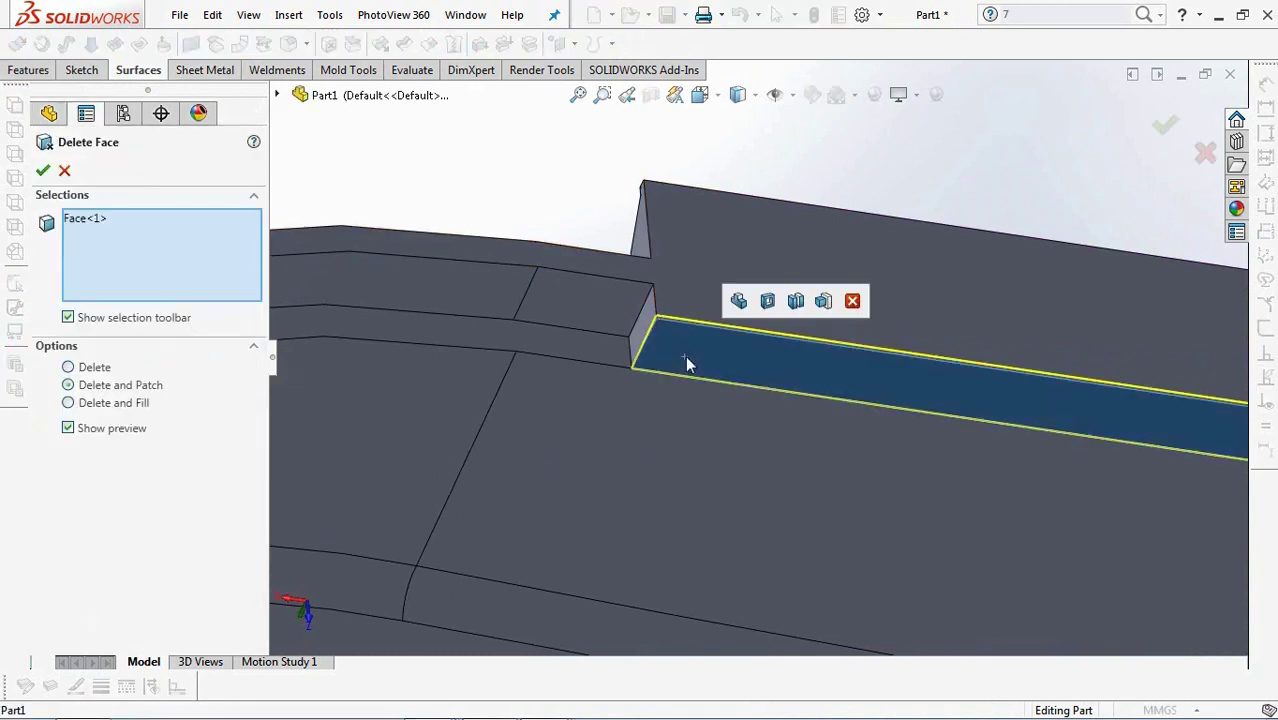
pyautogui.click(43, 170)
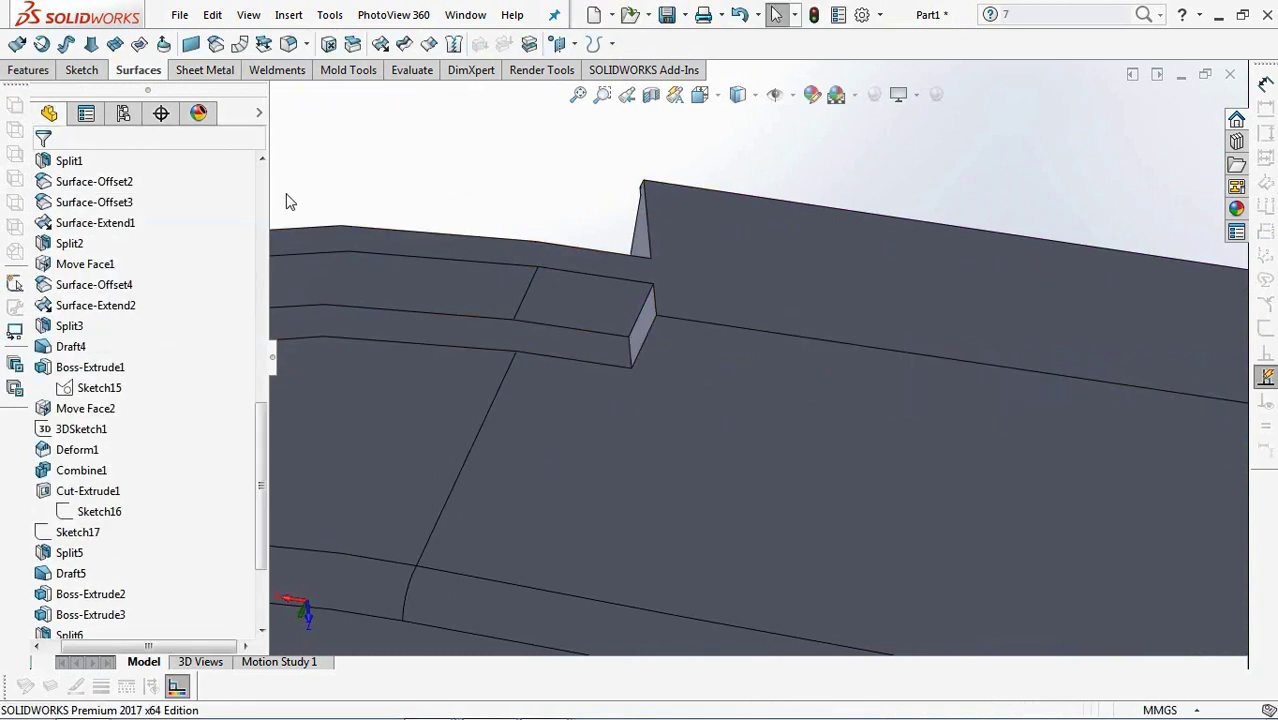
# Show the lower shell body again together with the upper shell.
pyautogui.moveTo(408, 187); pyautogui.dragTo(466, 204, button='middle')
pyautogui.moveTo(626, 266); pyautogui.dragTo(490, 316, button='middle')
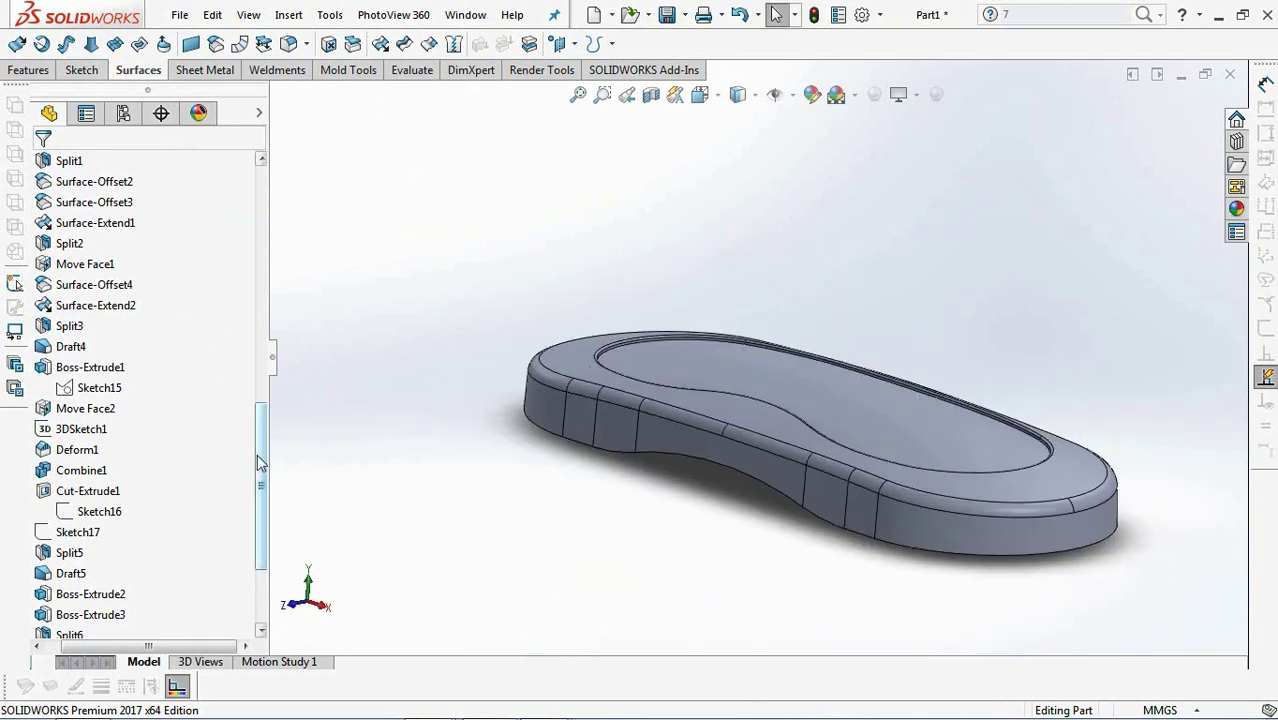
pyautogui.moveTo(261, 469); pyautogui.dragTo(267, 235)
pyautogui.click(122, 266)
pyautogui.click(438, 261)
pyautogui.moveTo(438, 261); pyautogui.dragTo(822, 547, button='middle')
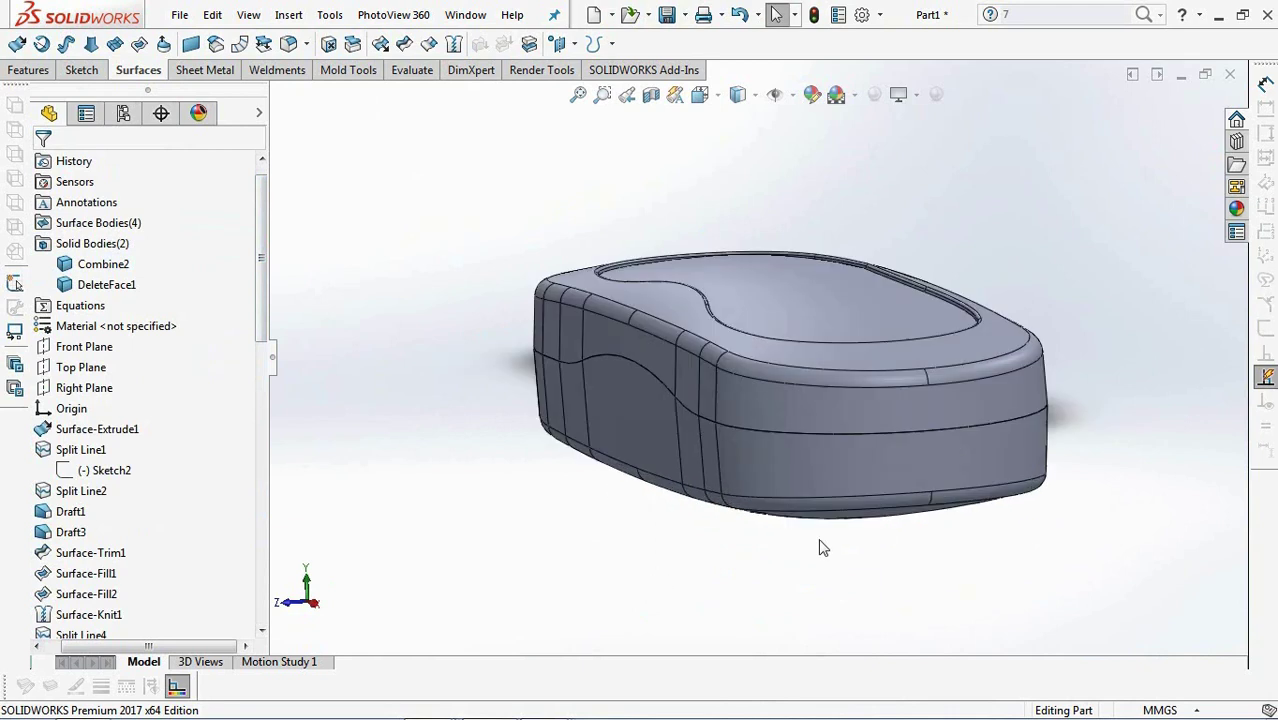
# Cut a section view through the closed shells and examine how the snap, lip and side strip fit together.
pyautogui.click(650, 97)
pyautogui.click(42, 170)
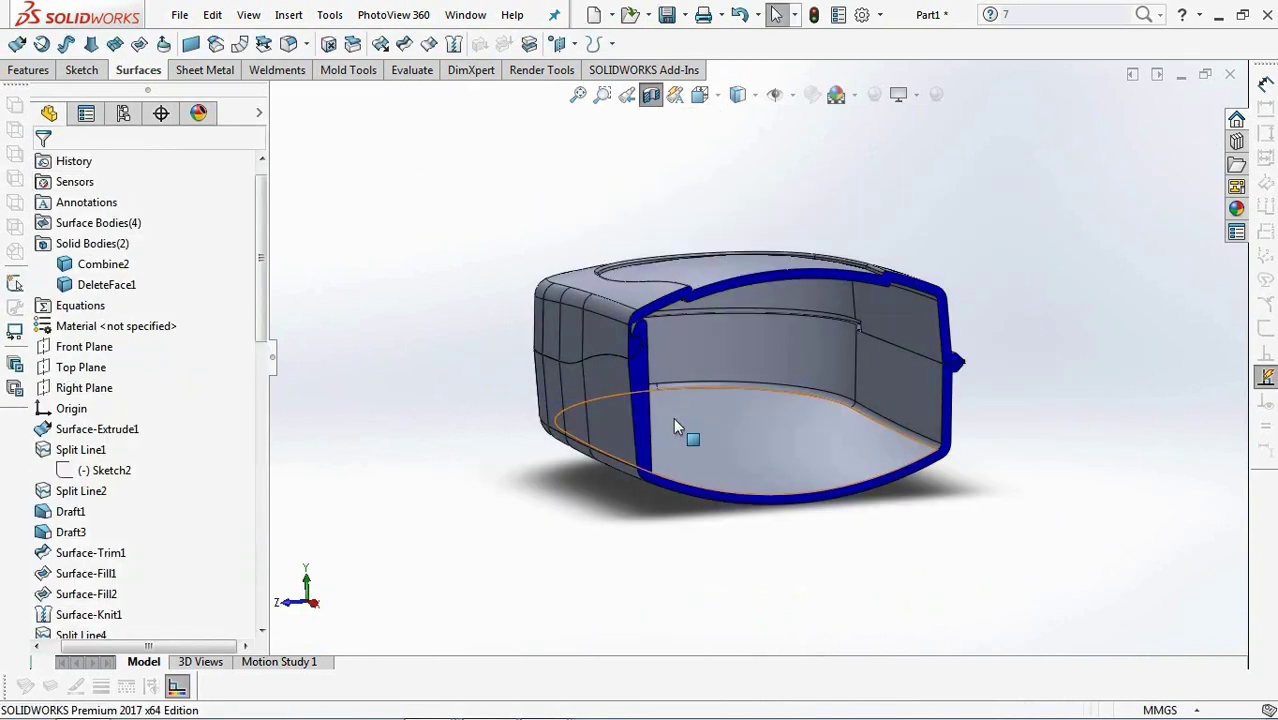
pyautogui.scroll(-6, 679, 425)
pyautogui.scroll(8, 620, 288)
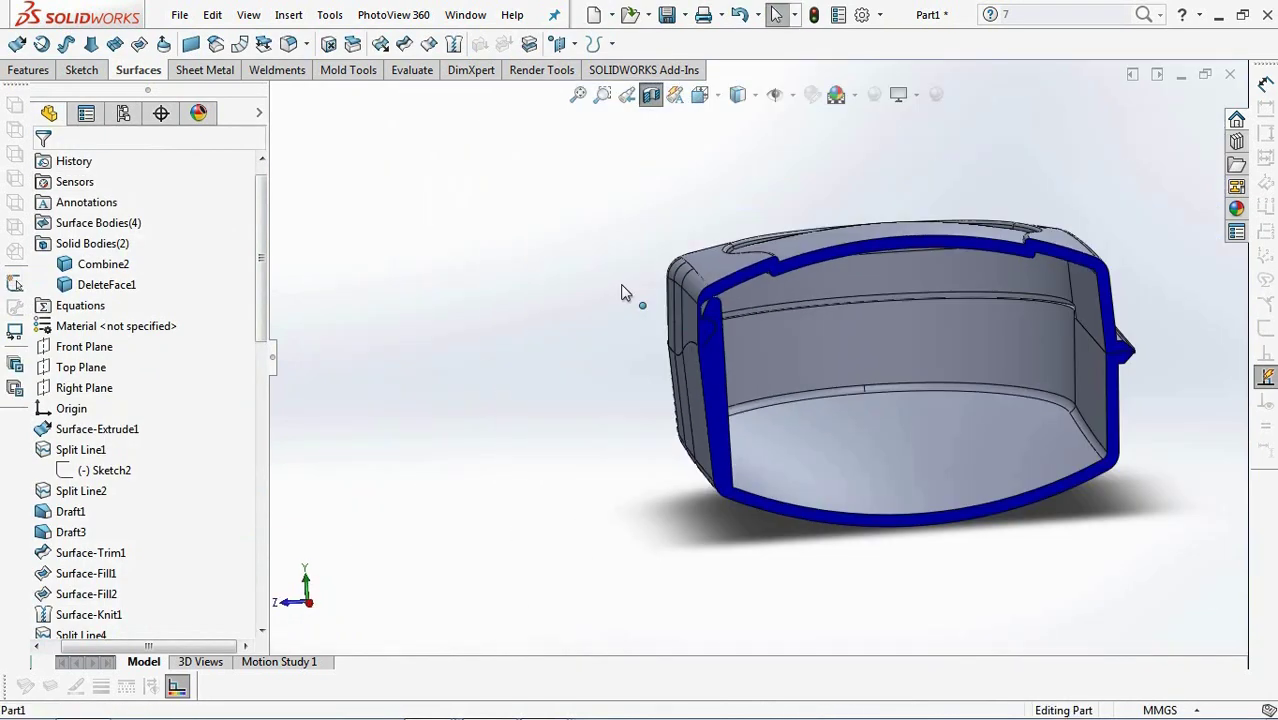
# Examine the side strip's cross-section up close and turn off the section view in an isometric orientation.
pyautogui.scroll(-5, 1050, 358)
pyautogui.moveTo(1039, 341)
pyautogui.mouseDown(button='middle')
pyautogui.moveTo(1036, 362)
pyautogui.moveTo(1050, 362)
pyautogui.mouseUp(button='middle')
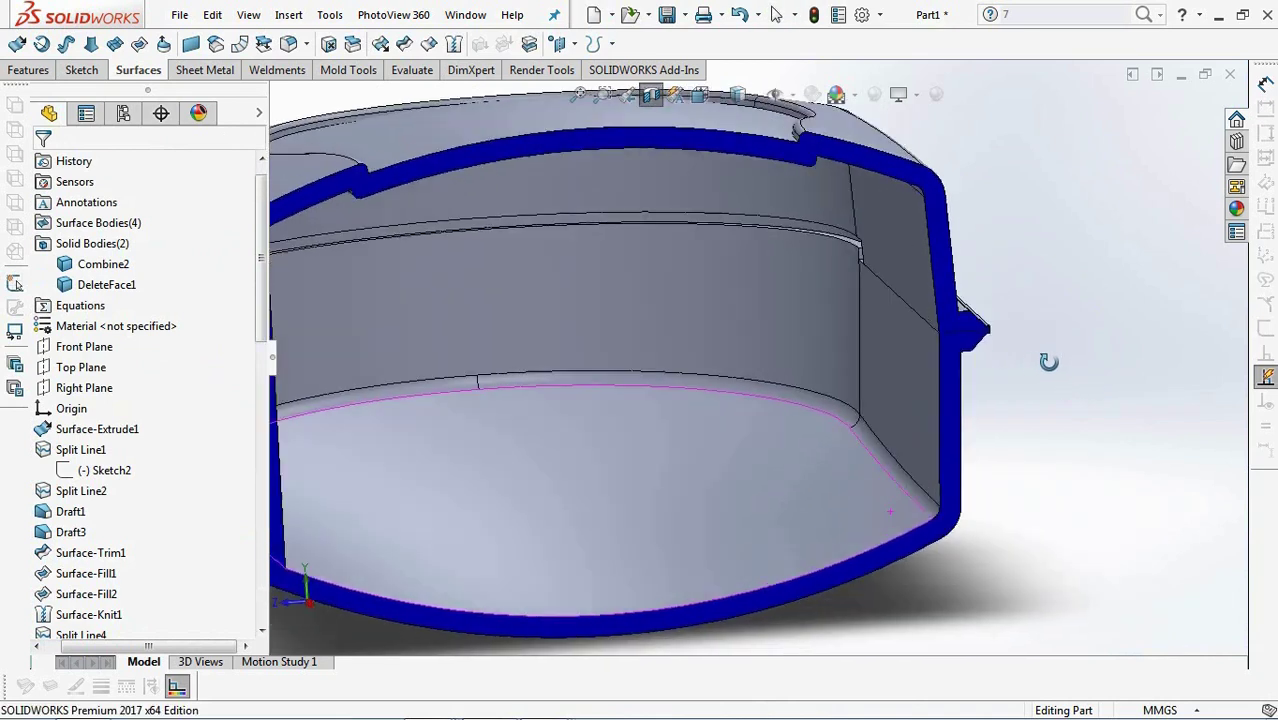
pyautogui.hotkey('ctrl', '7')
pyautogui.click(651, 96)
# Rotate the upper shell body 180° about the side strip's long outer edge using Move/Copy Body, without making a copy.
pyautogui.moveTo(669, 209); pyautogui.dragTo(712, 378, button='middle')
pyautogui.scroll(-5, 712, 378)
pyautogui.scroll(-3, 709, 372)
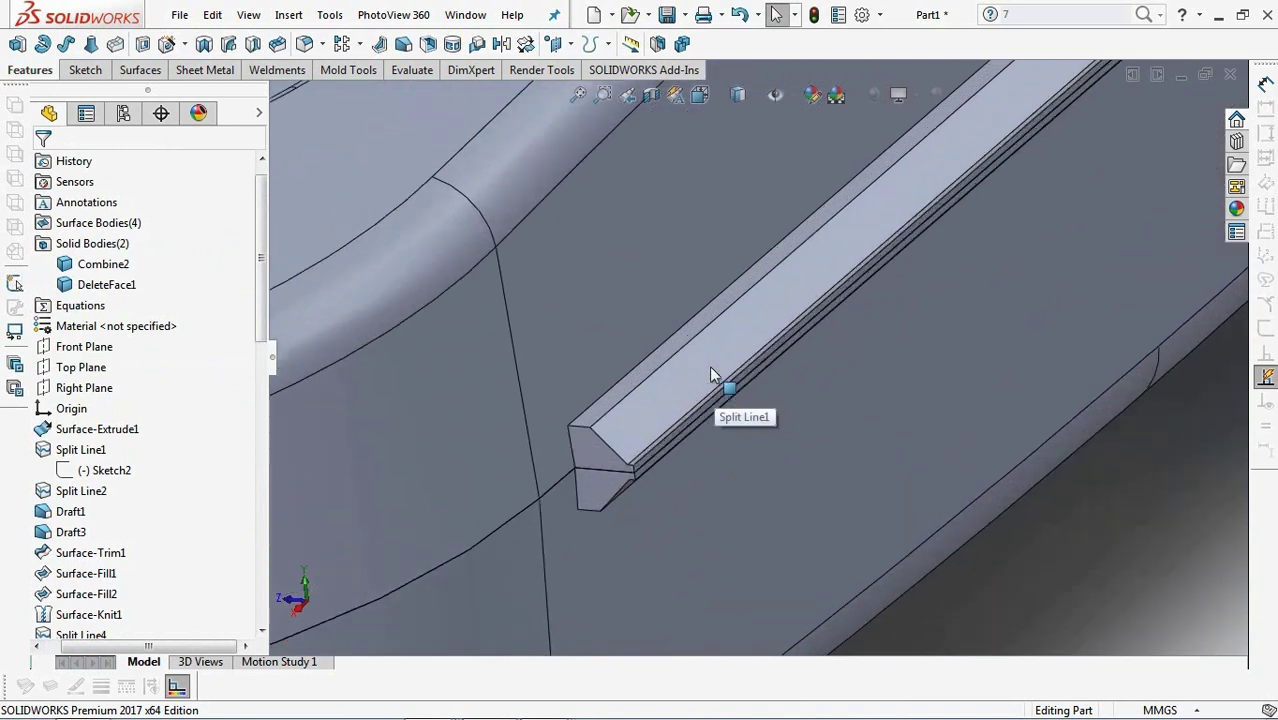
pyautogui.click(527, 45)
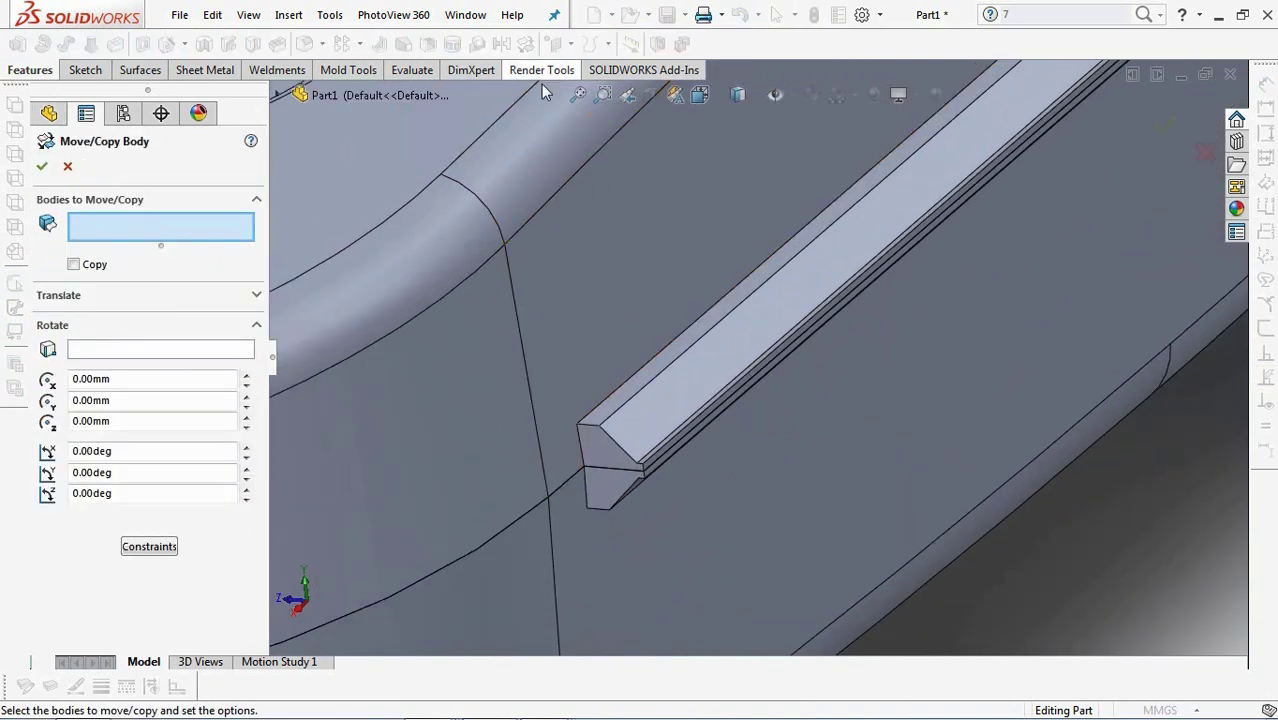
pyautogui.click(612, 282)
pyautogui.click(153, 350)
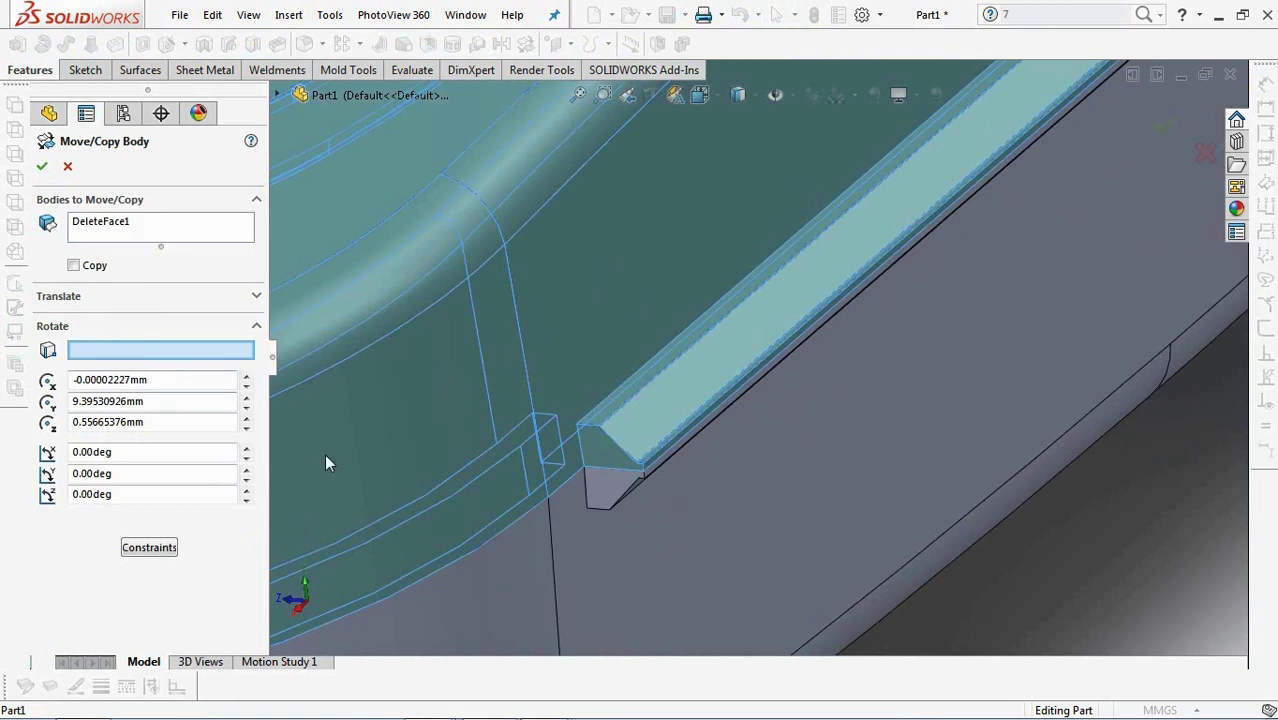
pyautogui.click(668, 459)
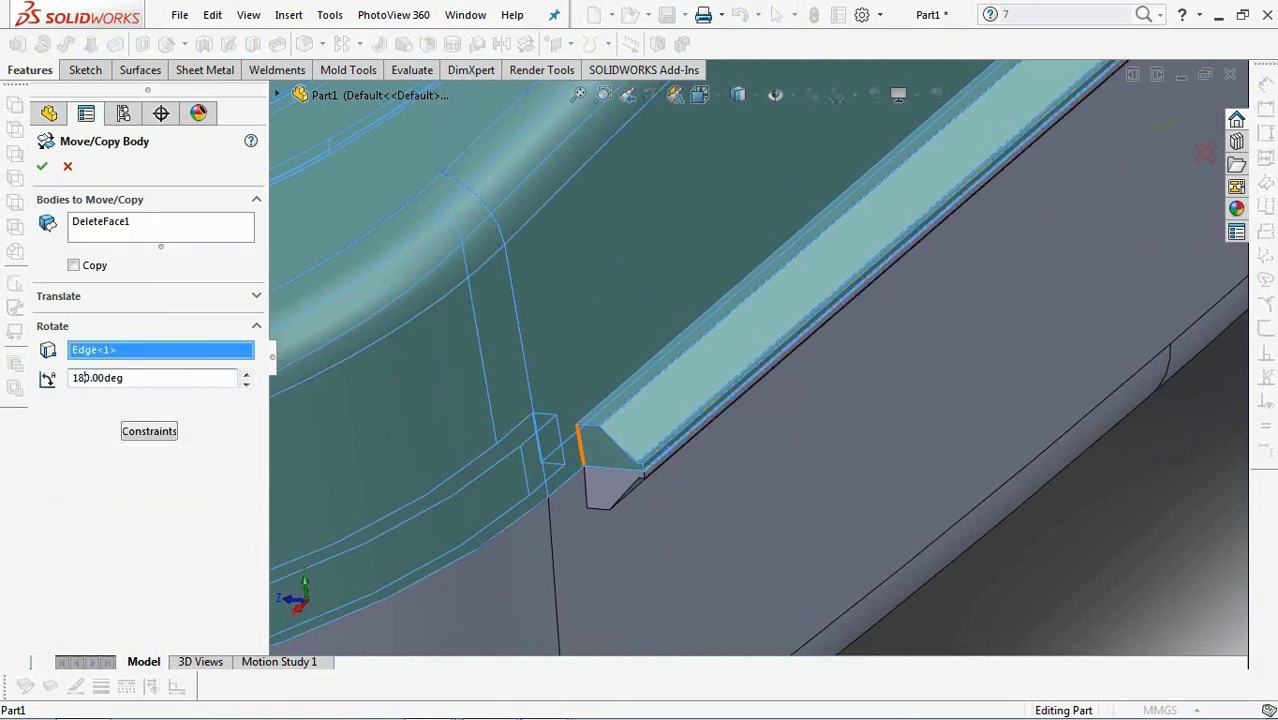
pyautogui.press('Tab')
pyautogui.scroll(6, 408, 383)
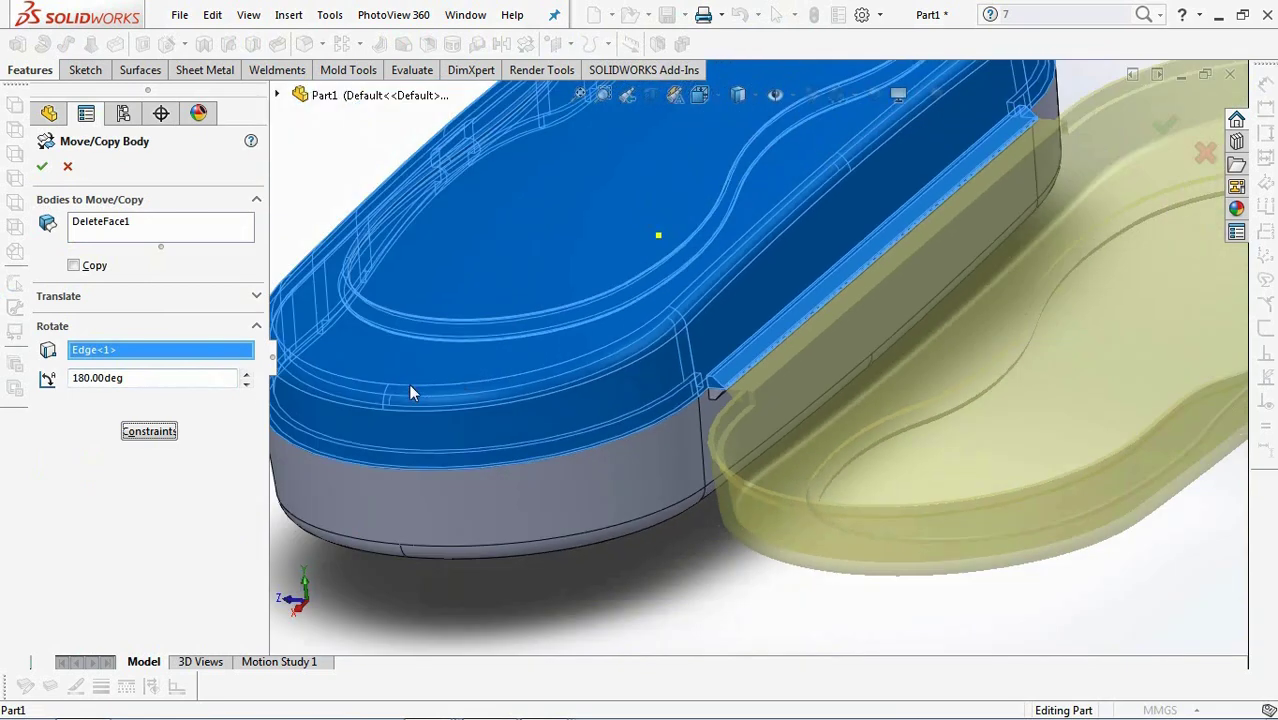
pyautogui.click(42, 166)
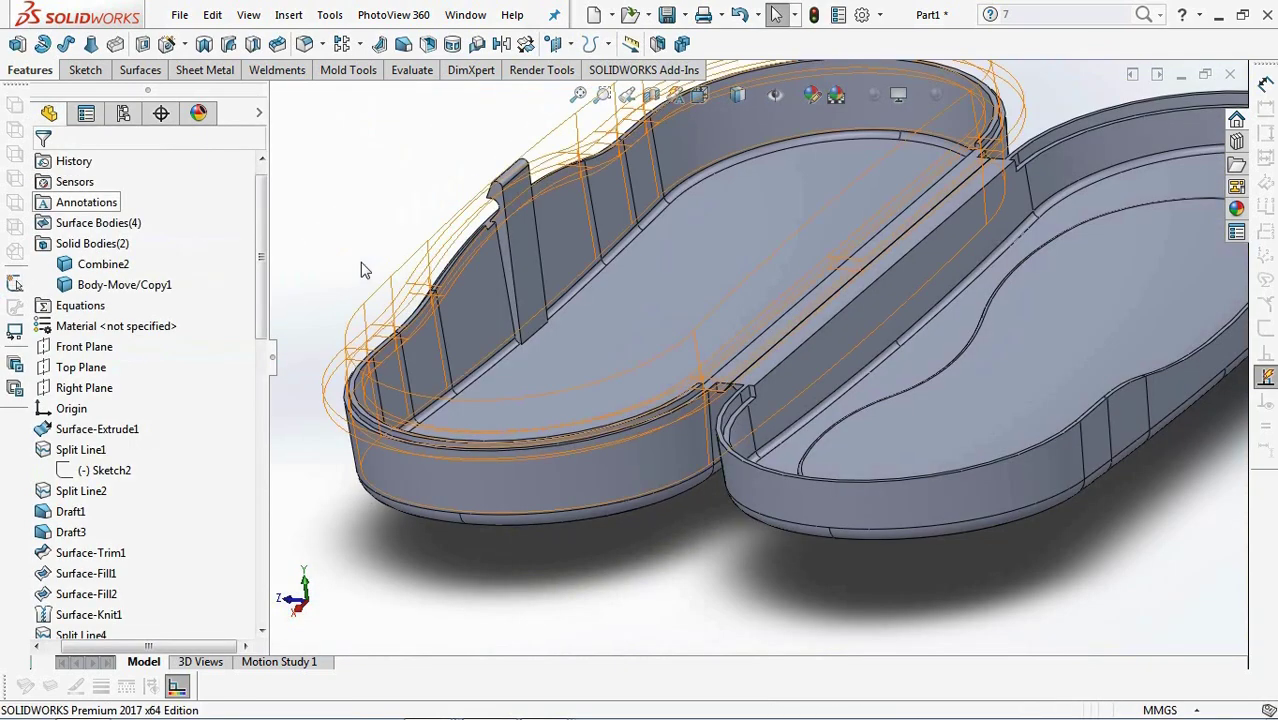
# Combine the lower shell and the opened-out upper shell into one body using the Add operation.
pyautogui.click(681, 44)
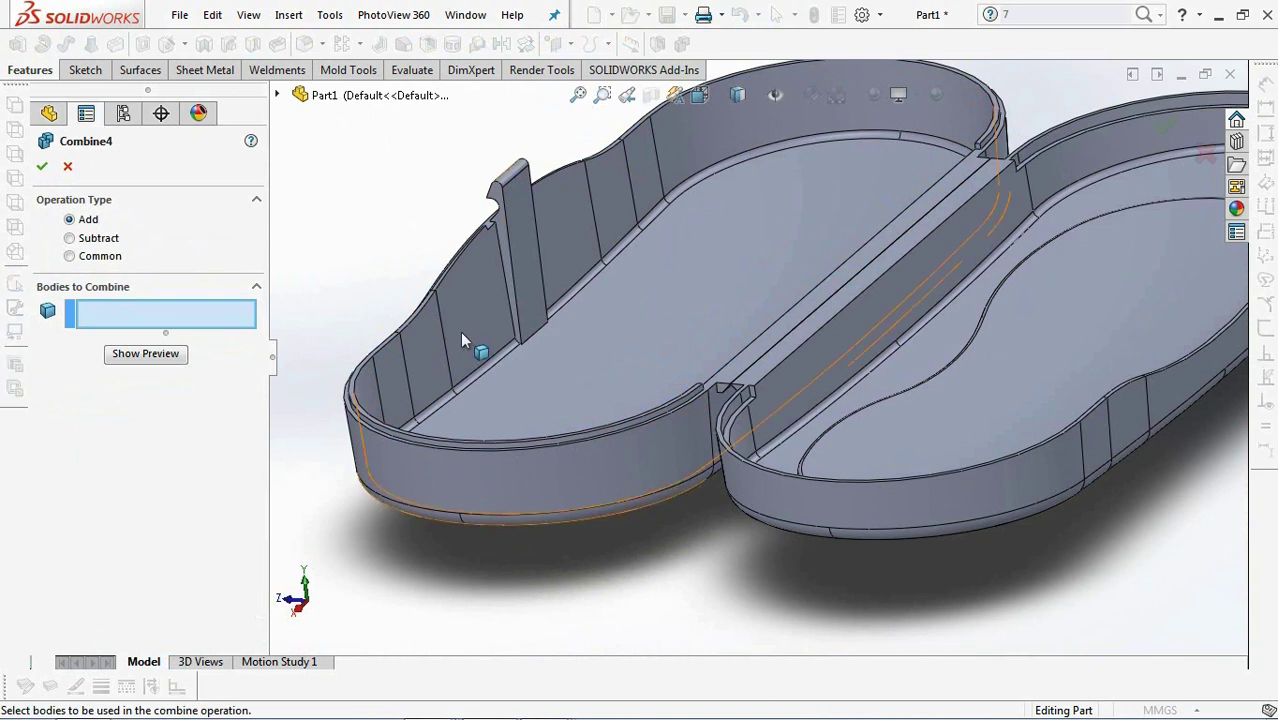
pyautogui.click(832, 502)
pyautogui.click(832, 502)
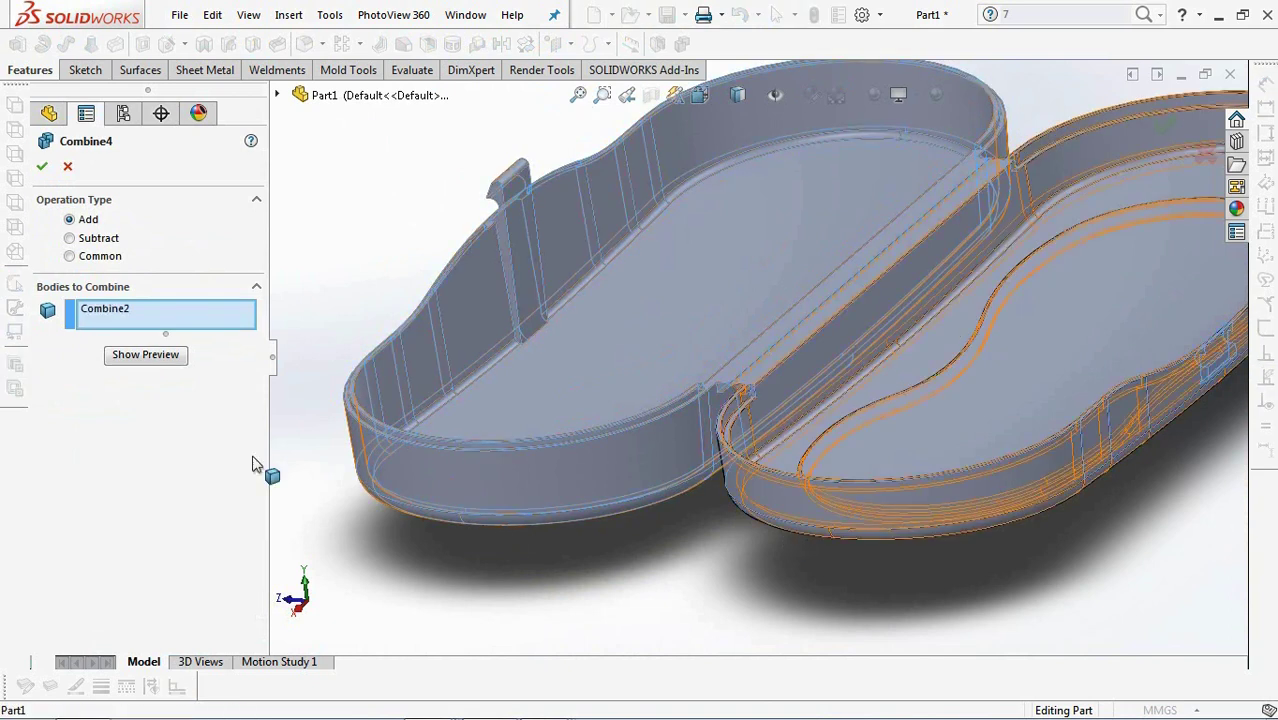
pyautogui.click(158, 368)
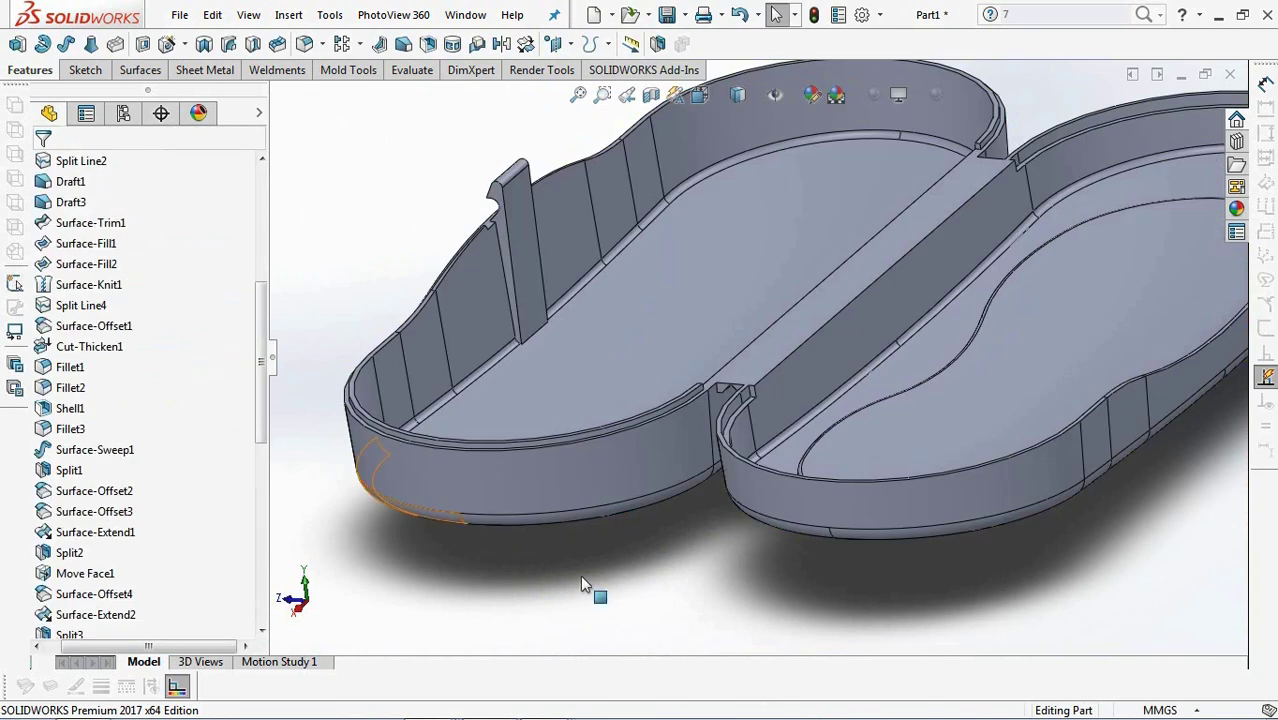
# Roll the feature history back to just after DeleteFace1, before the shell rotation and the final combine.
pyautogui.moveTo(582, 578); pyautogui.dragTo(700, 470, button='middle')
pyautogui.scroll(-5, 731, 400)
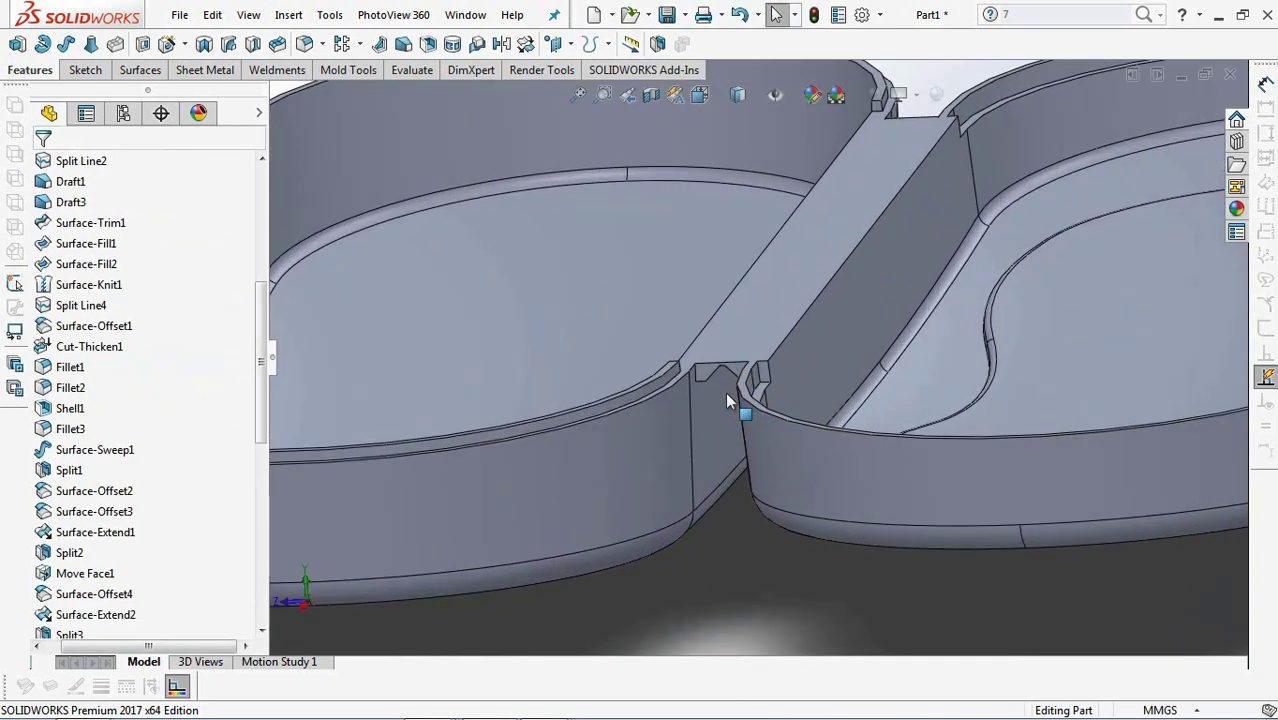
pyautogui.press('f')
pyautogui.moveTo(739, 517); pyautogui.dragTo(724, 539, button='middle')
pyautogui.press('f')
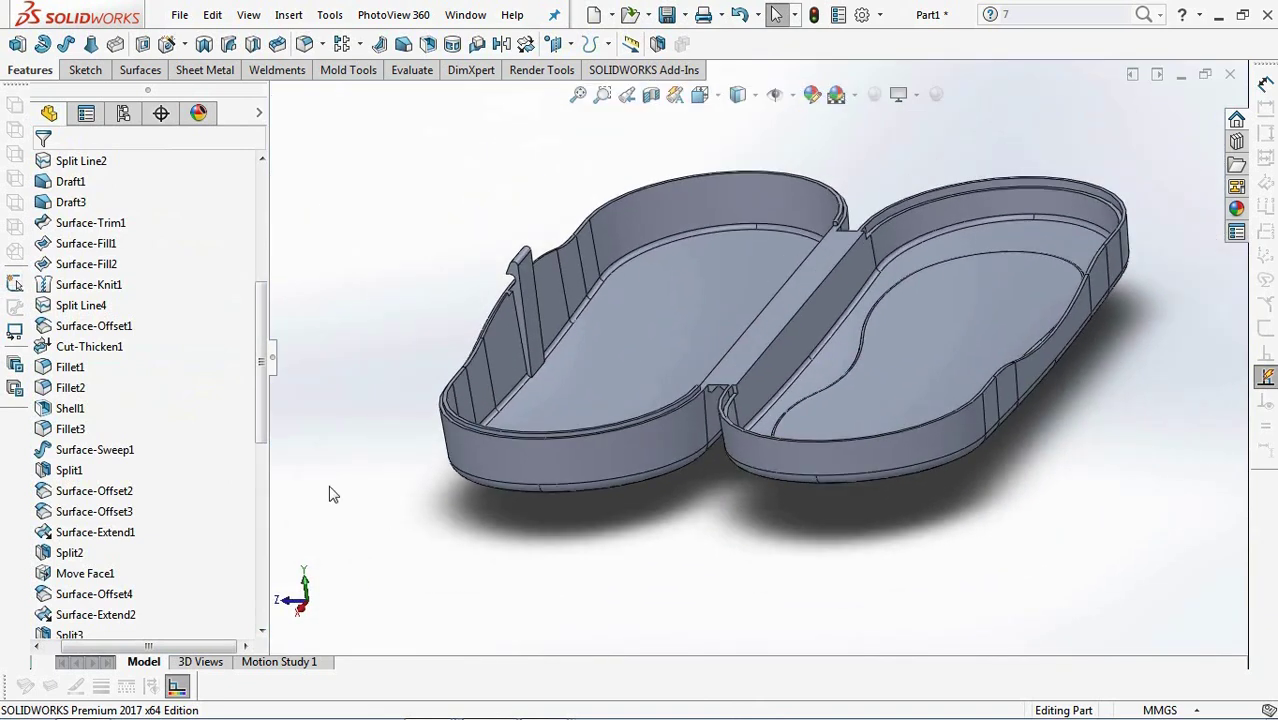
pyautogui.moveTo(259, 428); pyautogui.dragTo(270, 615)
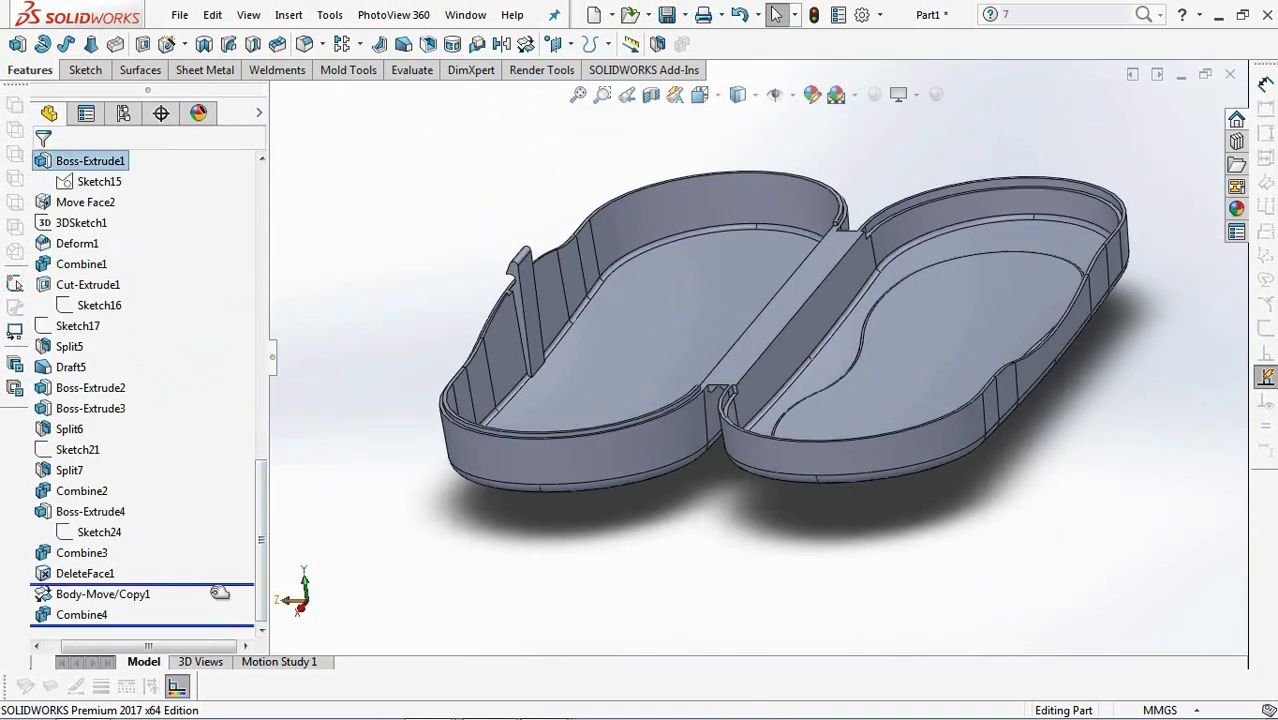